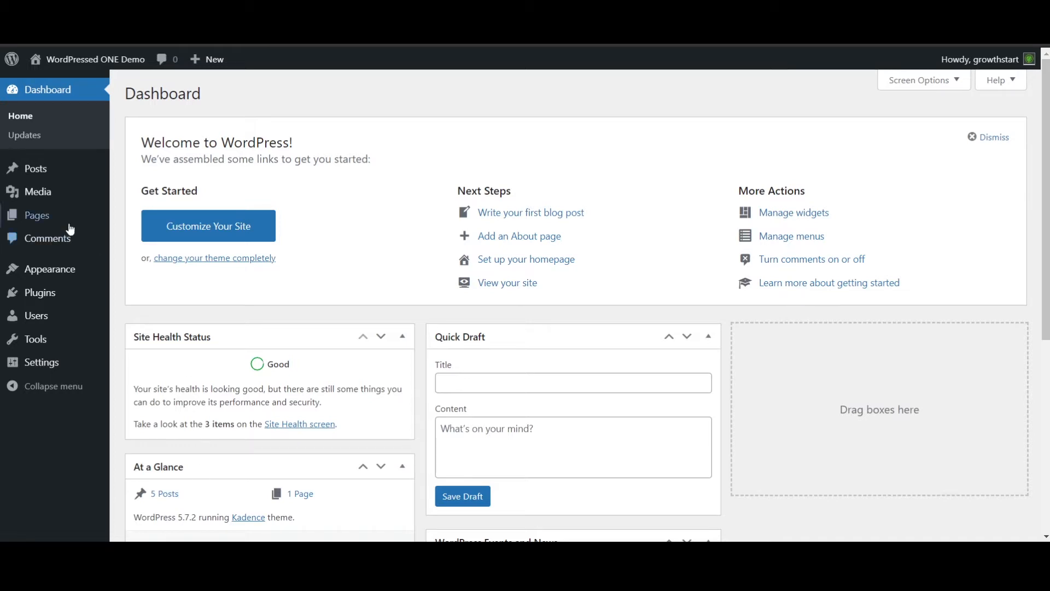
- Create a new page titled "Home", publish it with public visibility, and return to the list of pages
mouse_move(40, 227)
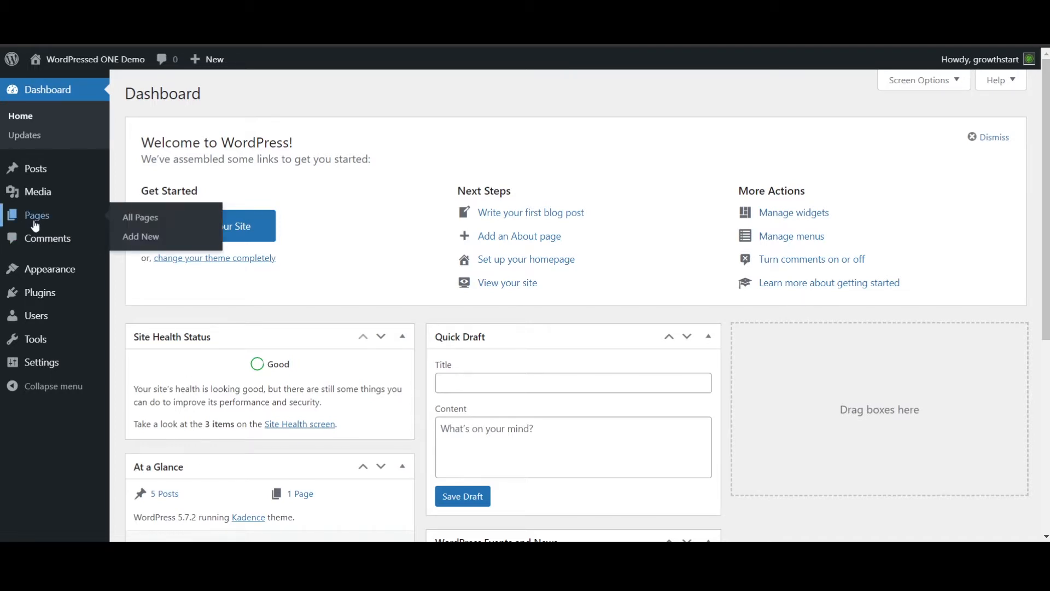
left_click(36, 226)
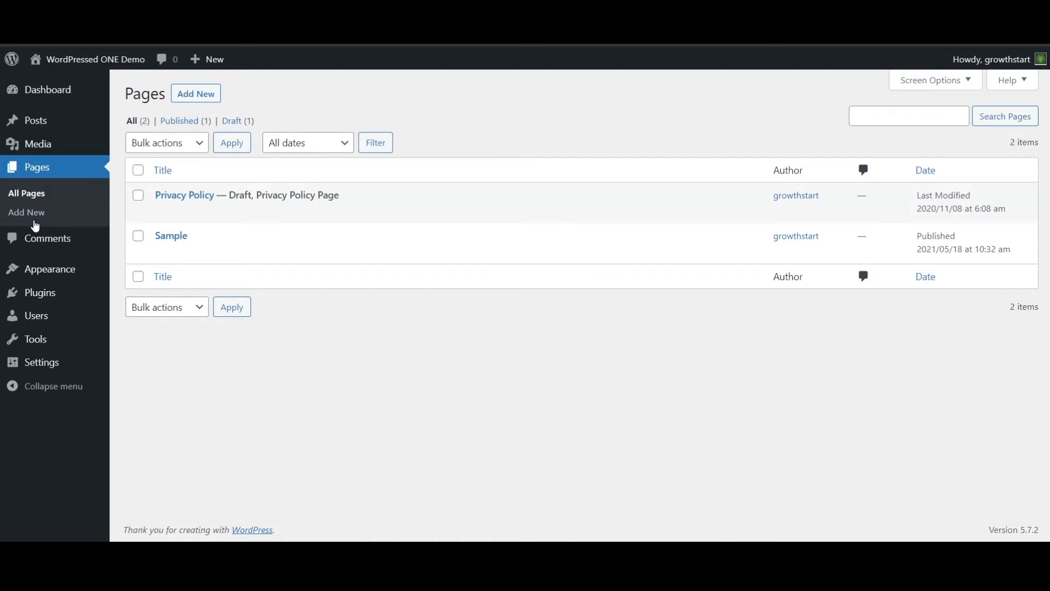
left_click(199, 100)
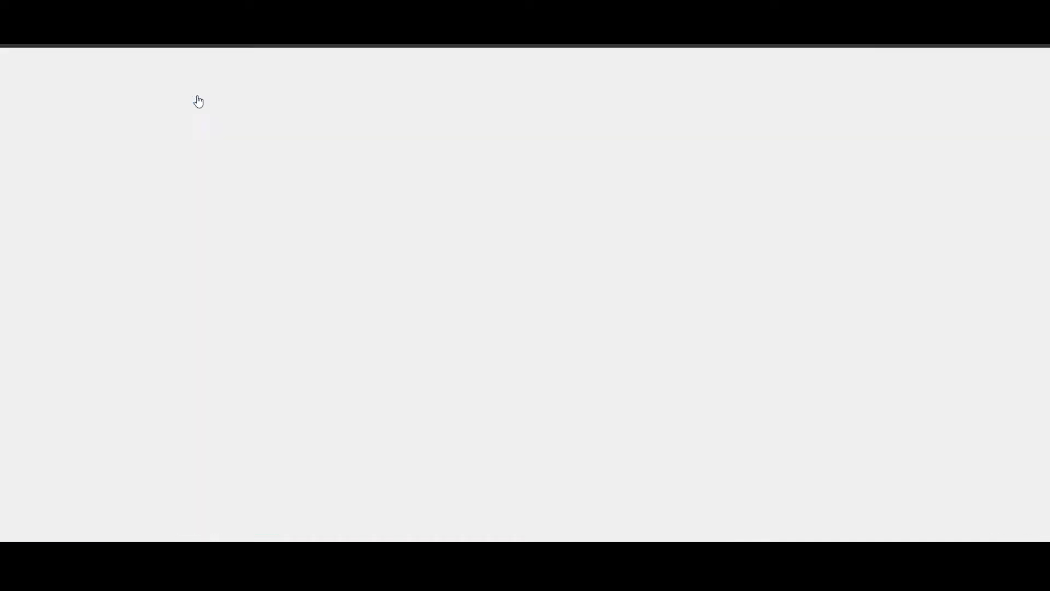
type("Home")
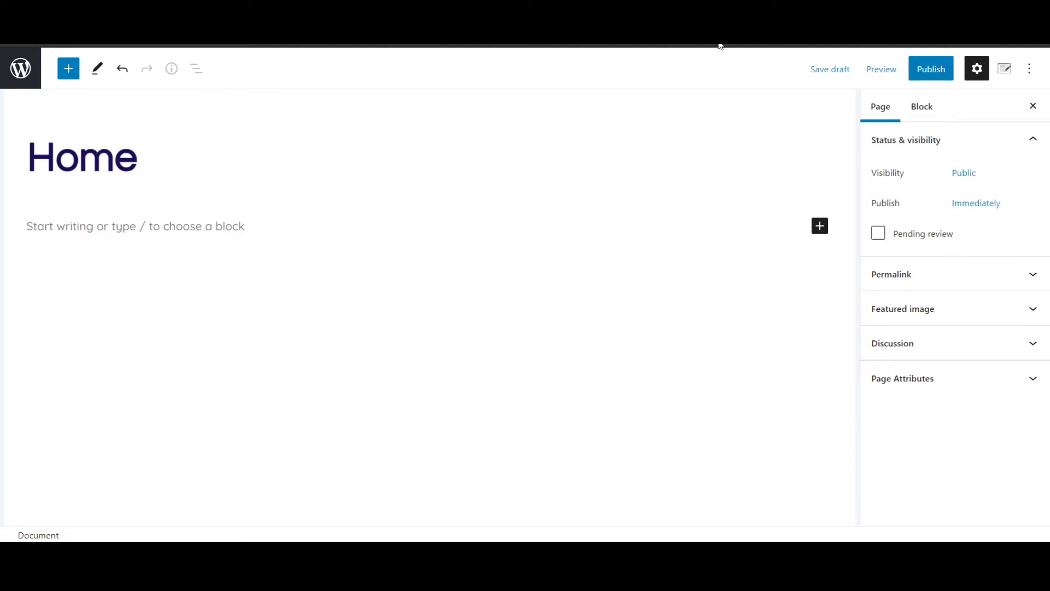
left_click(931, 73)
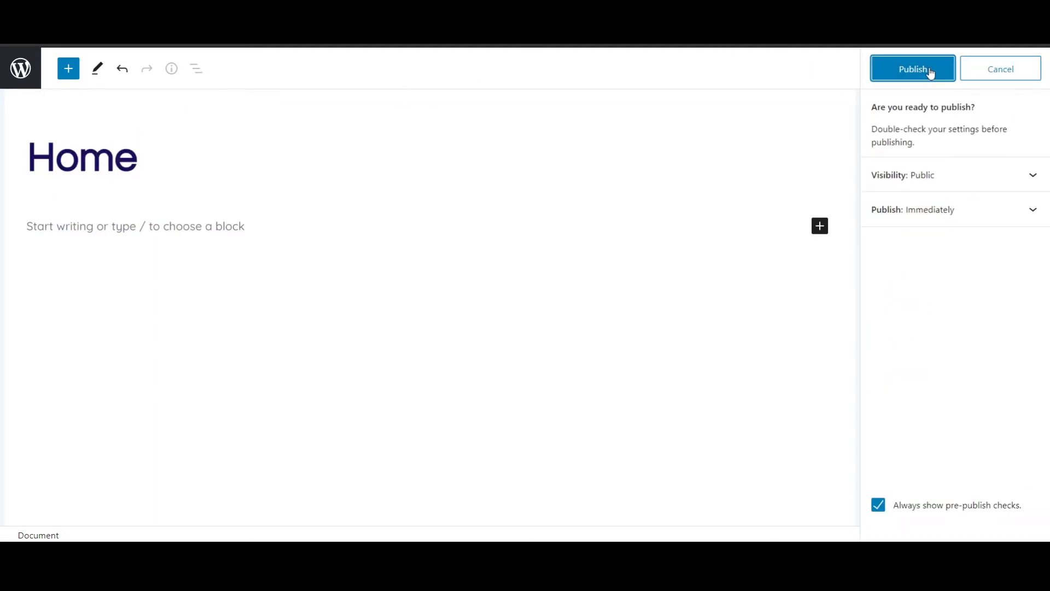
left_click(928, 71)
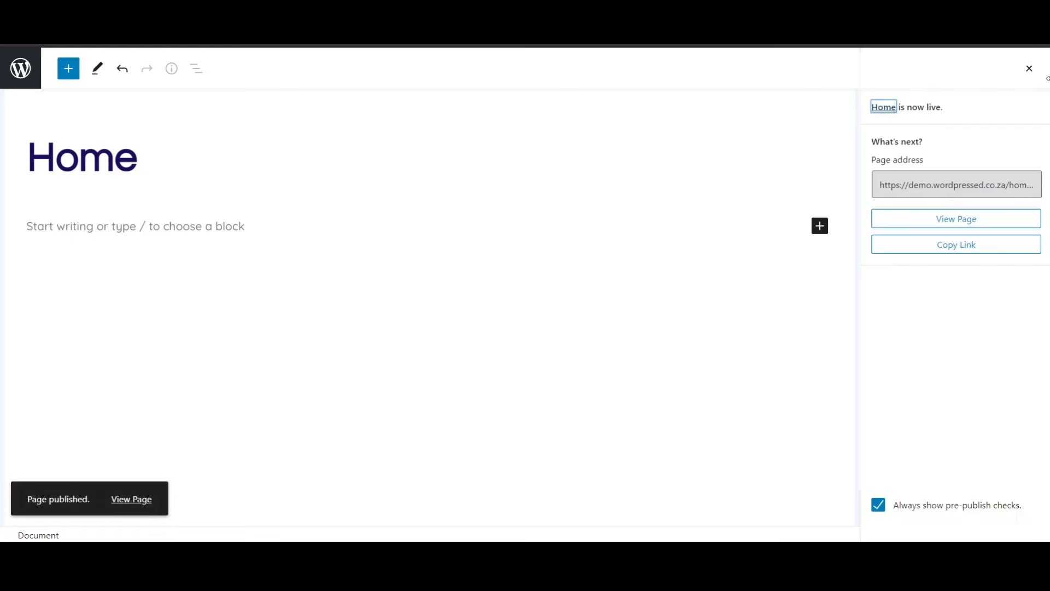
left_click(1028, 70)
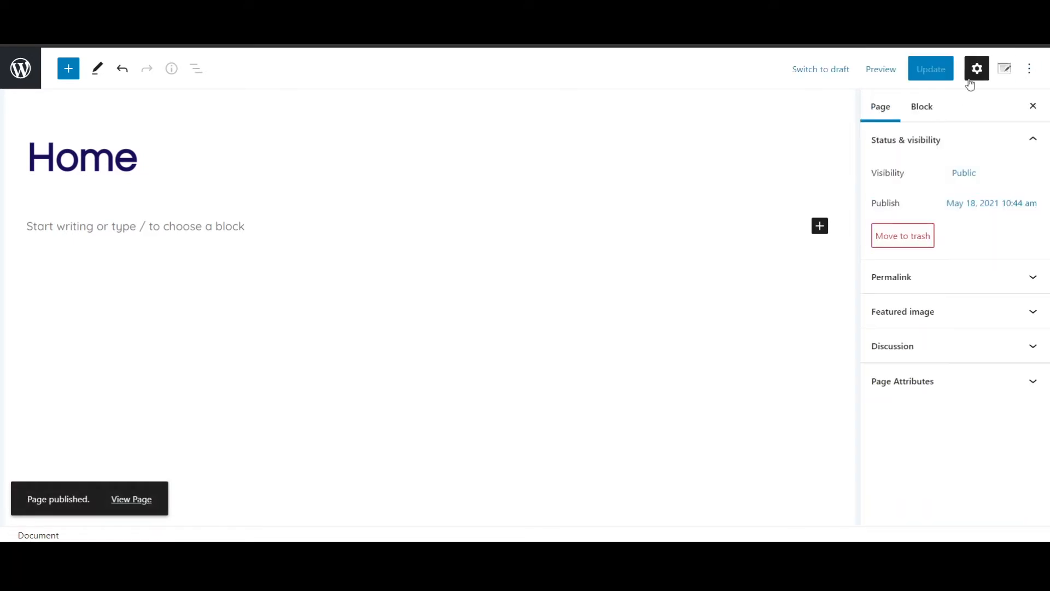
left_click(25, 80)
mouse_move(28, 87)
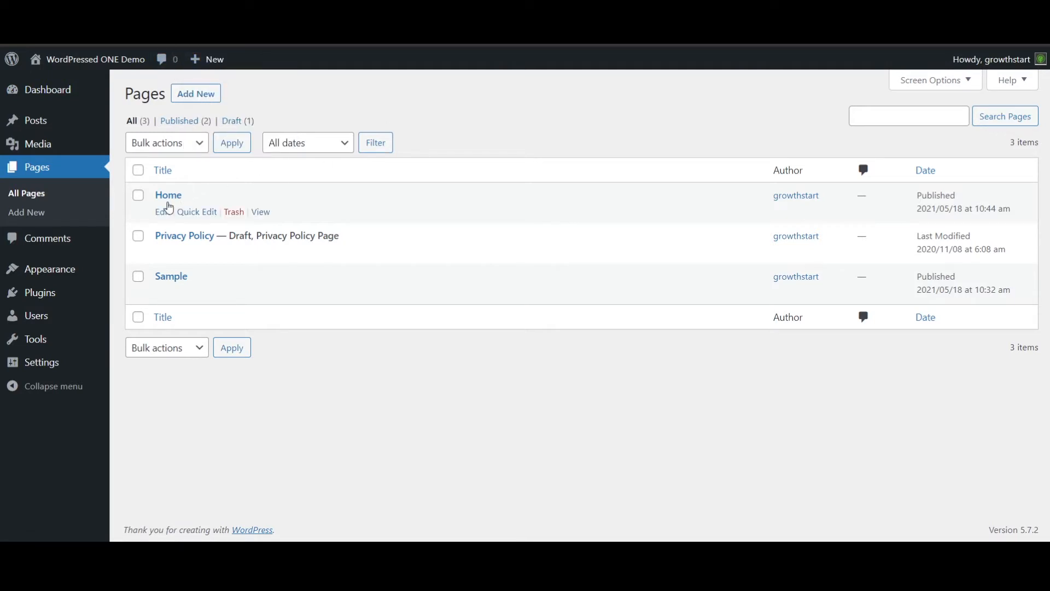
- In the theme customizer's header settings, set X-Company.png from the media library as the site logo without cropping it
mouse_move(59, 280)
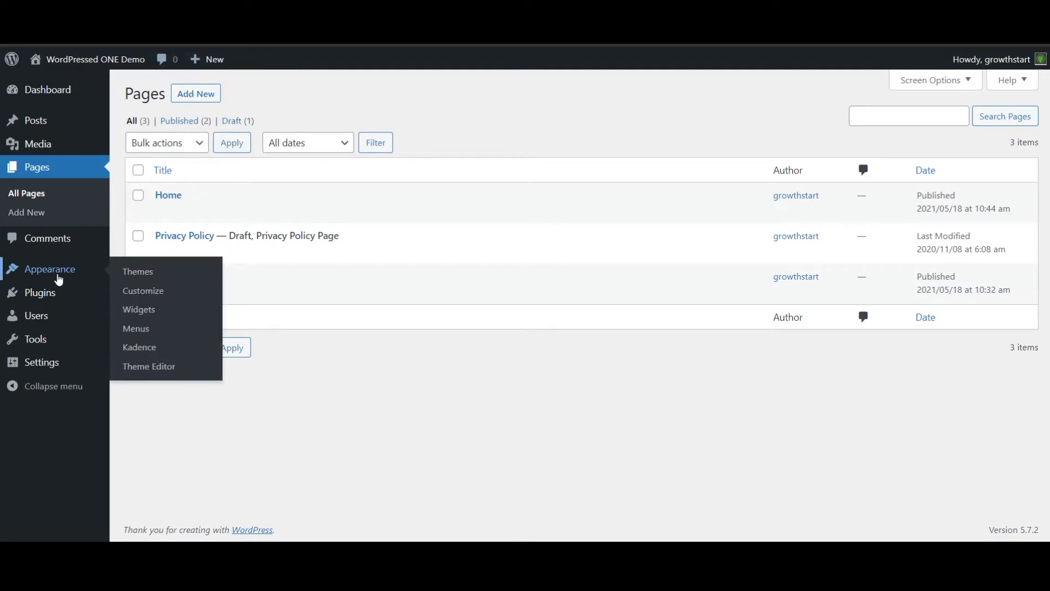
left_click(143, 292)
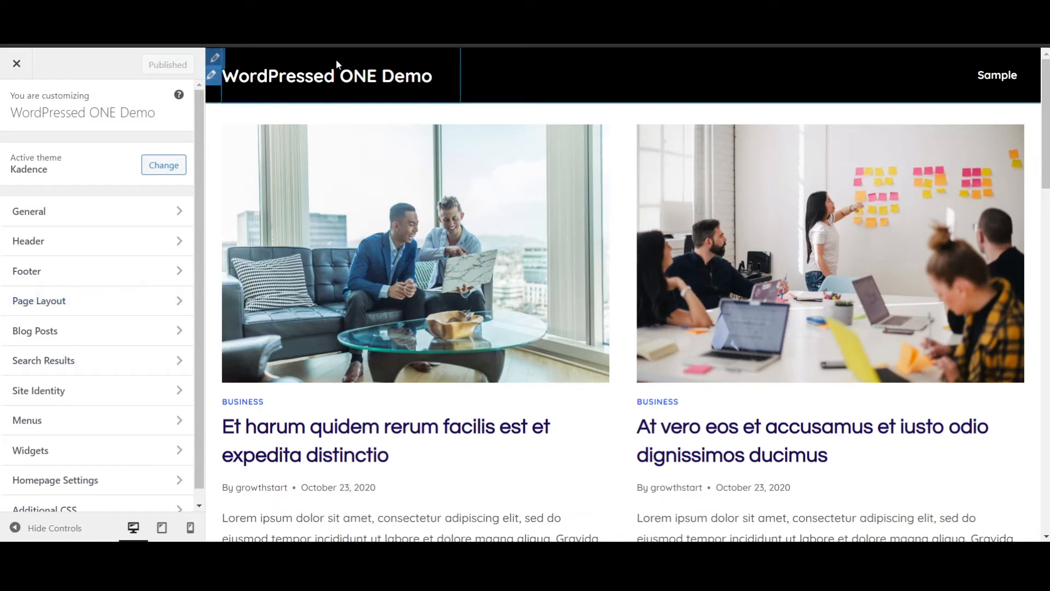
scroll(722, 224, "down", 20)
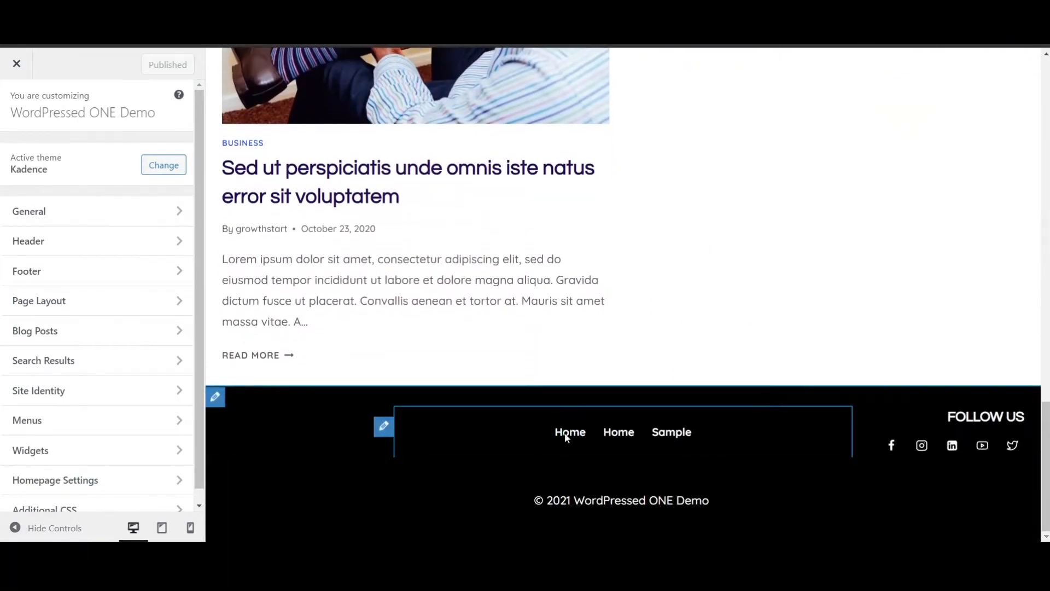
scroll(569, 436, "up", 8)
scroll(630, 268, "up", 10)
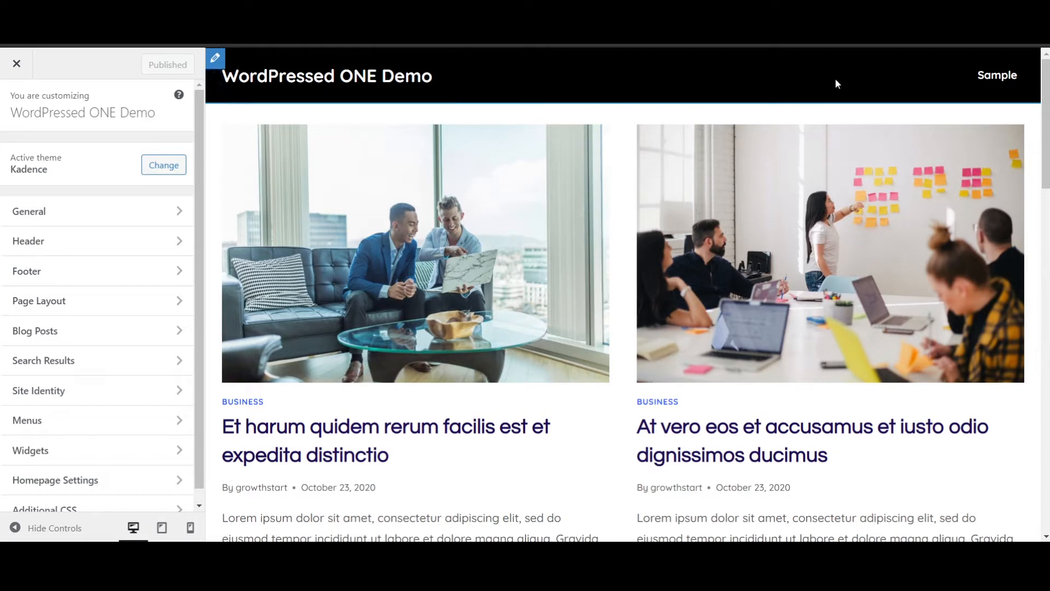
left_click(53, 250)
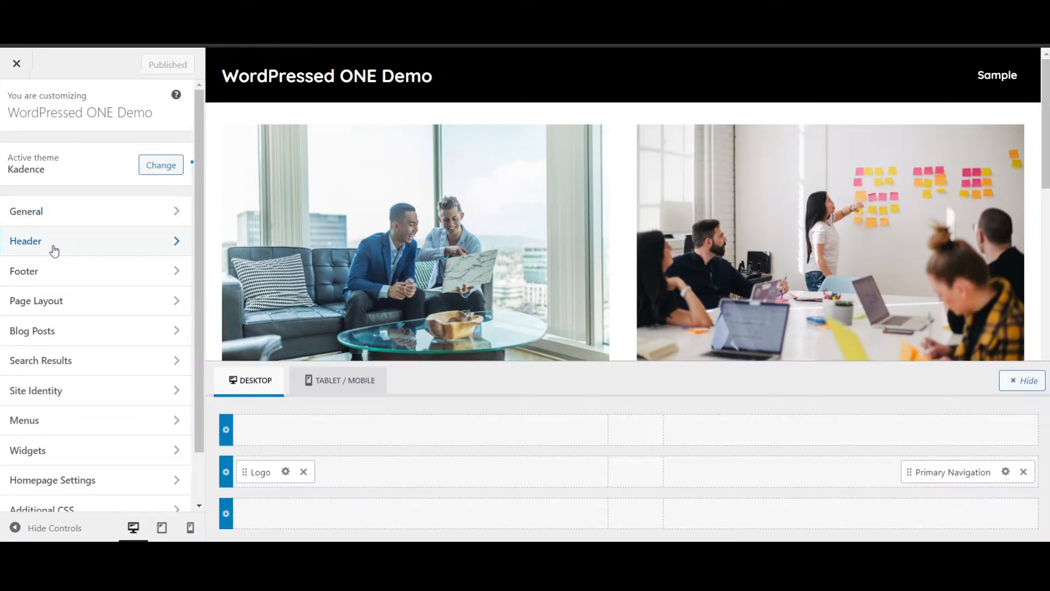
left_click(83, 195)
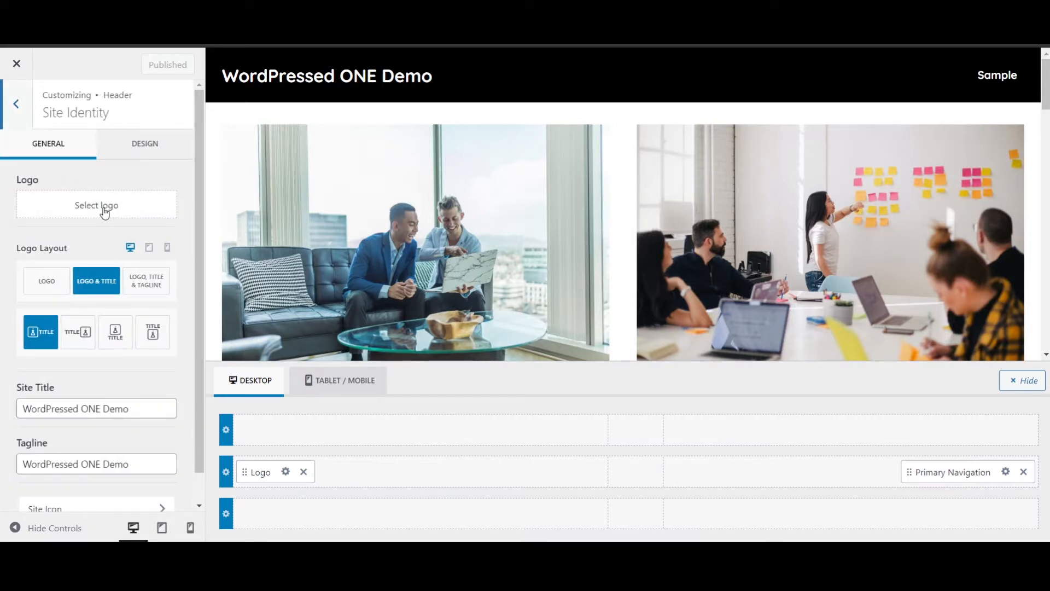
left_click(92, 211)
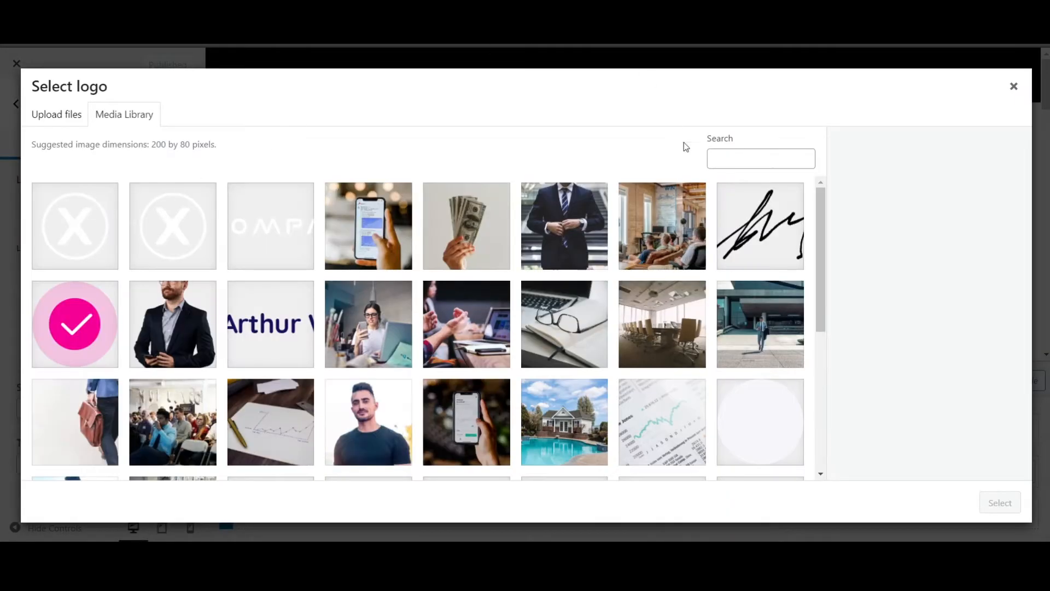
left_click(276, 232)
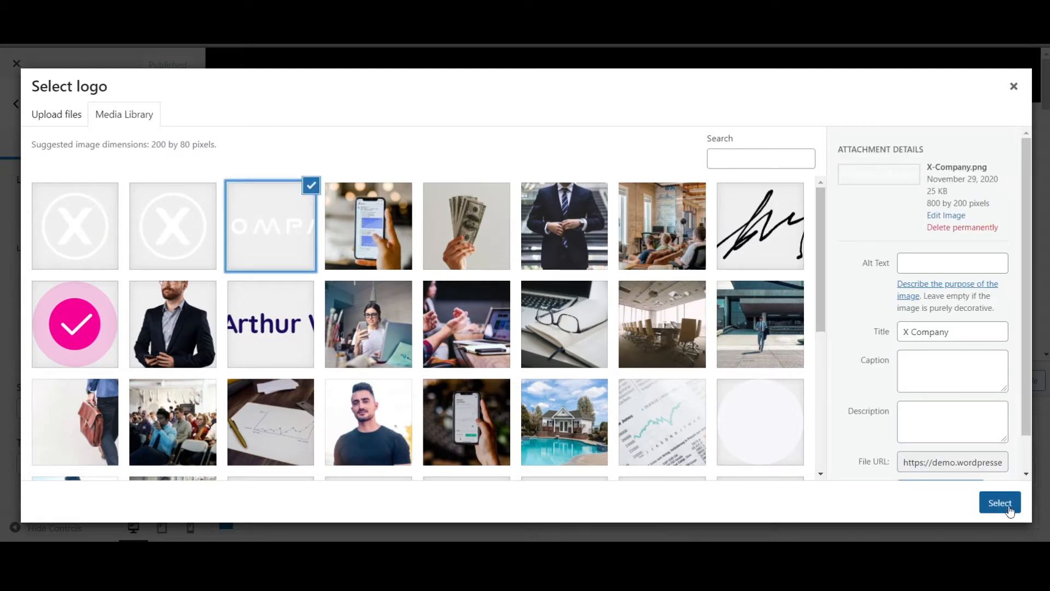
left_click(1001, 504)
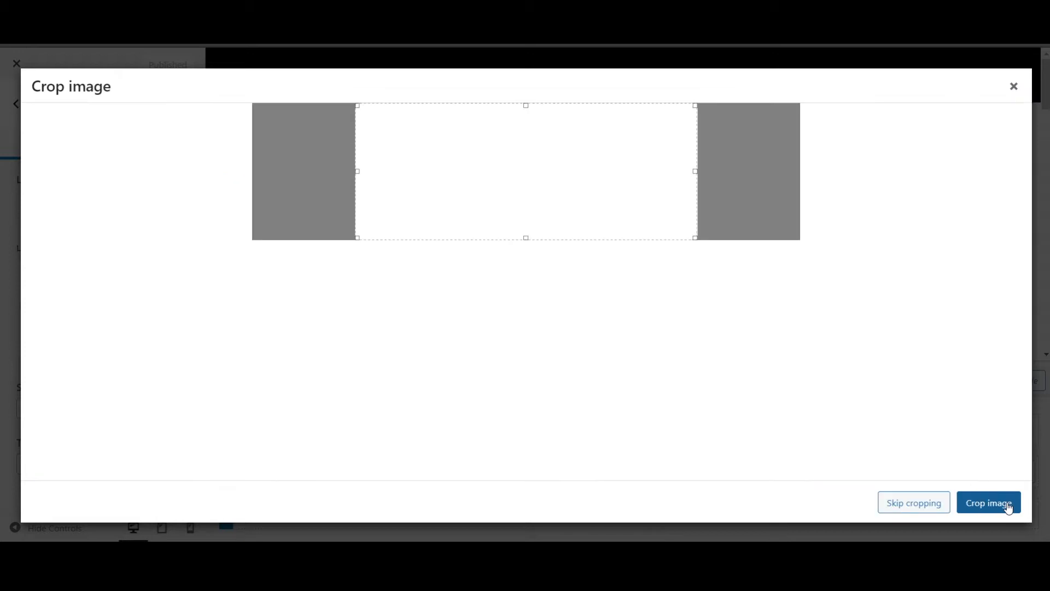
left_click(919, 504)
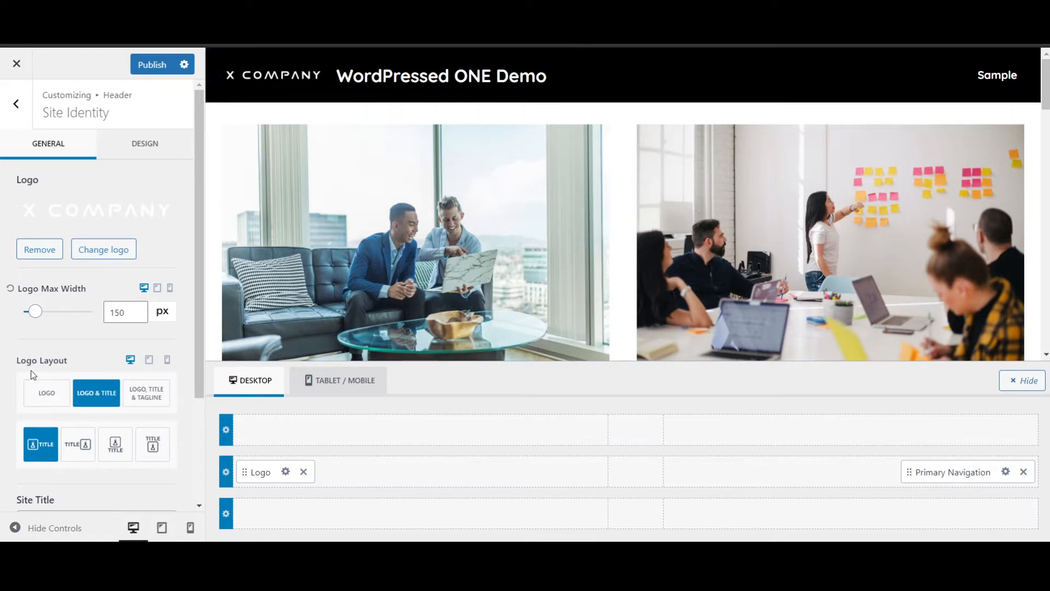
- Use the logo-only header layout with a desktop logo max width of 250 px, and publish the customizer changes
left_click(49, 402)
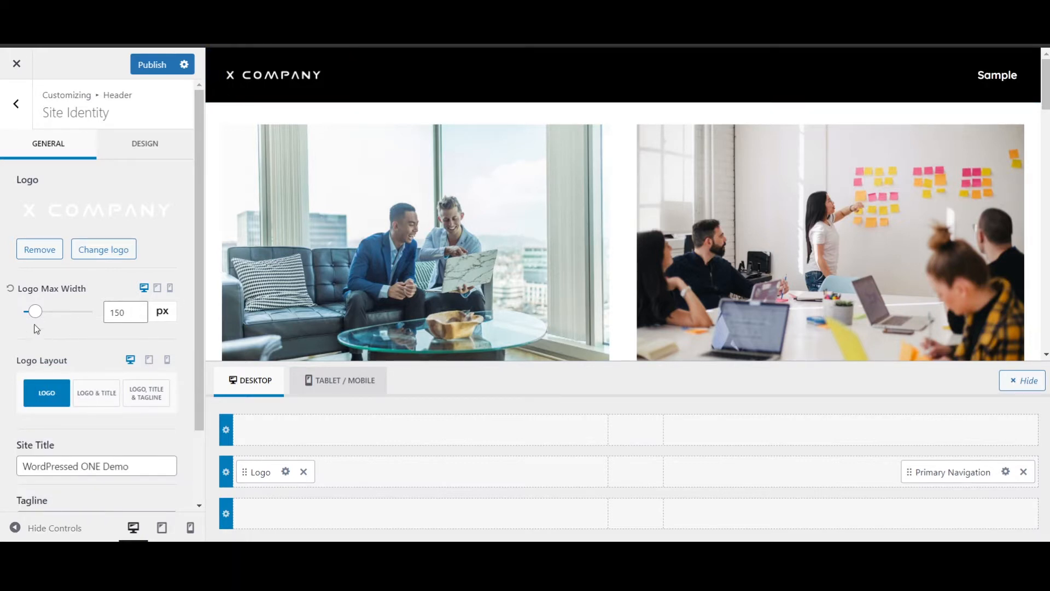
left_click_drag(37, 319, 44, 317)
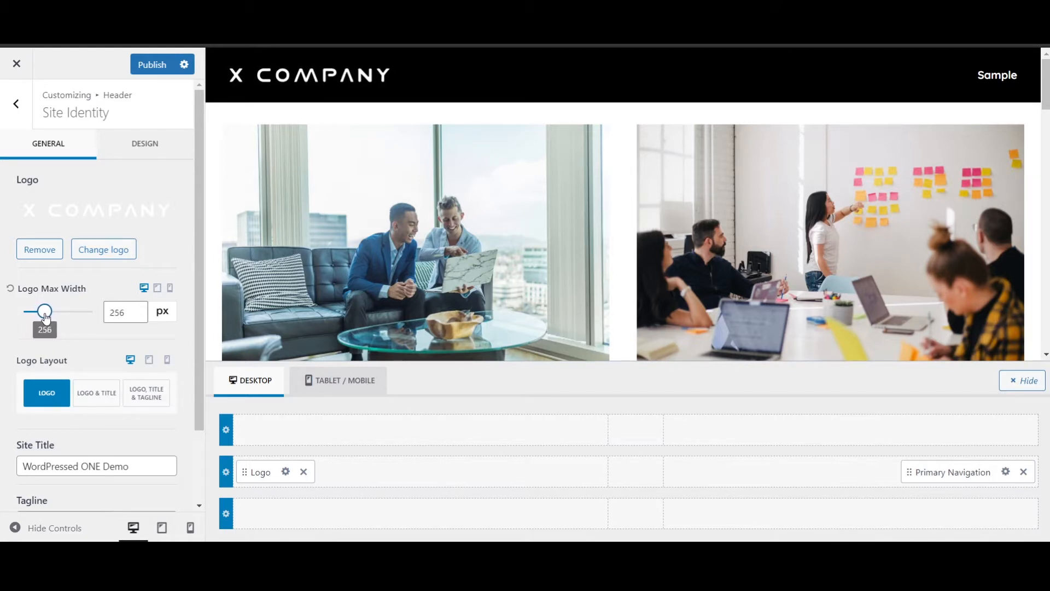
left_click(140, 316)
left_click(140, 316)
left_click(140, 316)
left_click(140, 317)
left_click(140, 316)
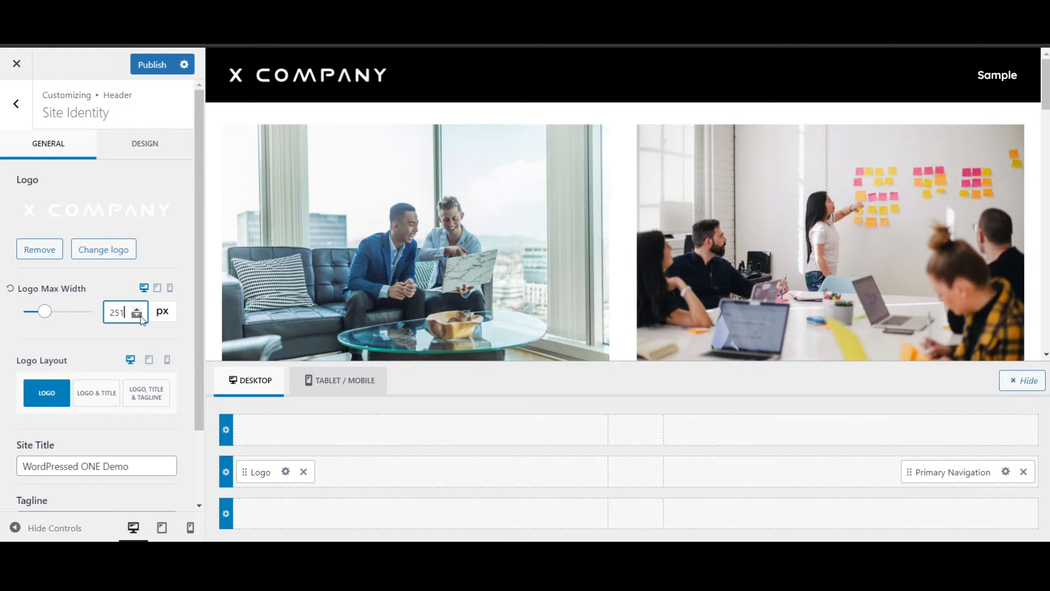
left_click(140, 317)
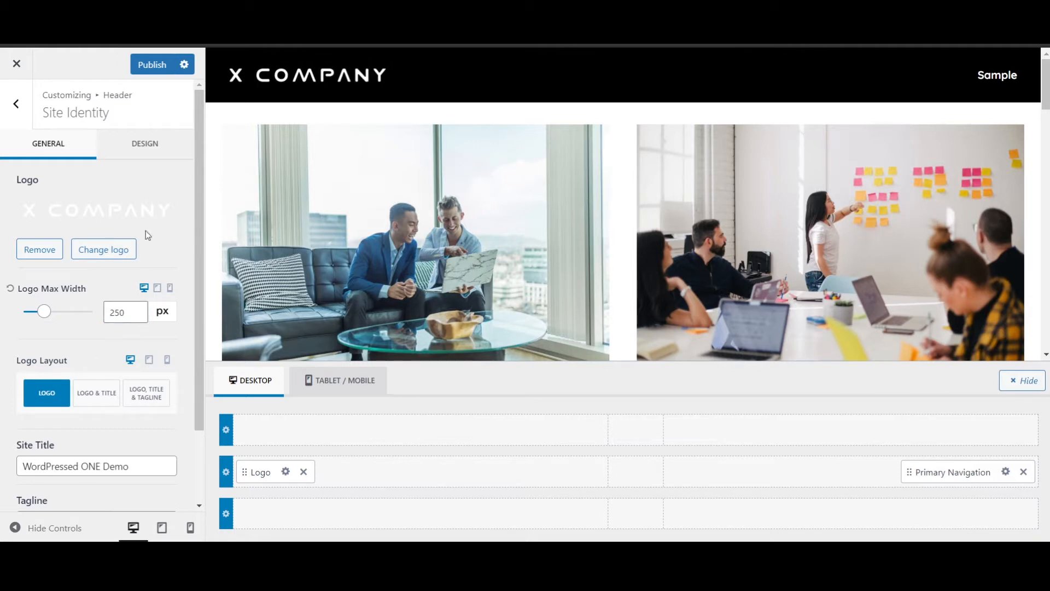
left_click(152, 64)
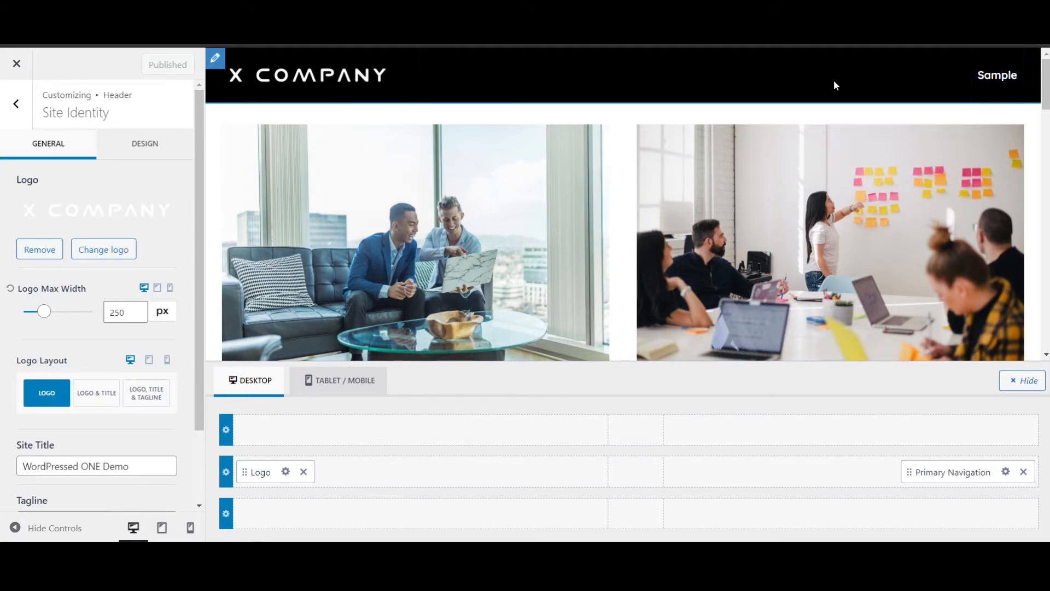
left_click(20, 107)
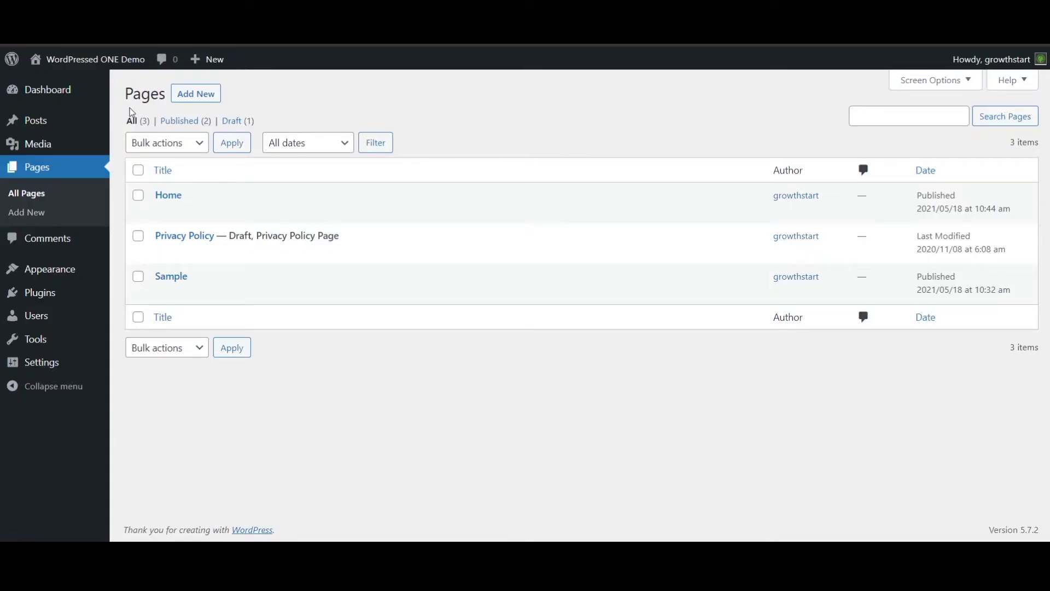
- Create and publish a new page titled "Contact Us", and return to the list of pages
left_click(206, 94)
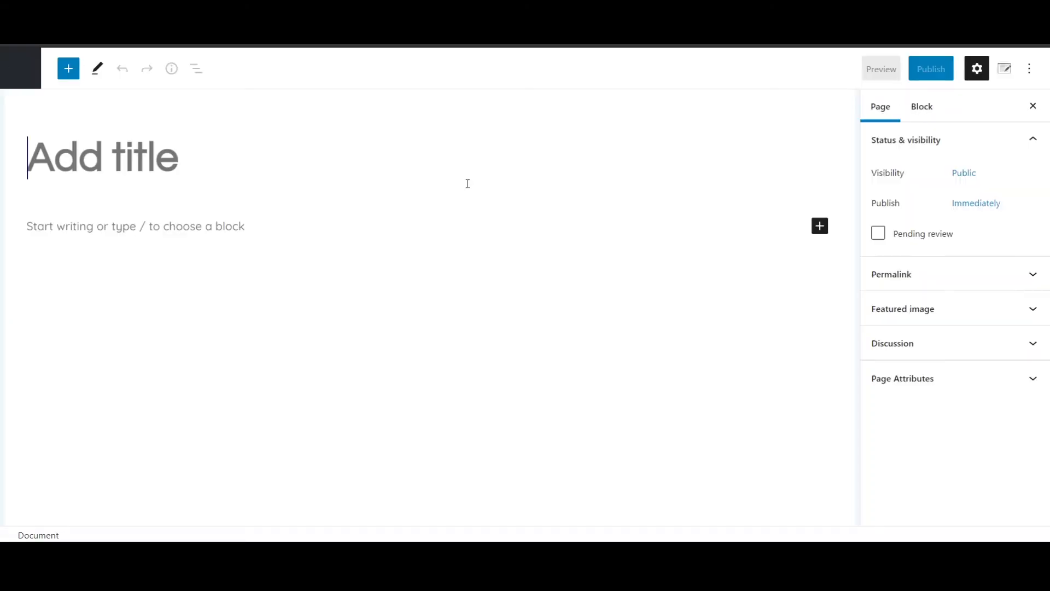
type("Con")
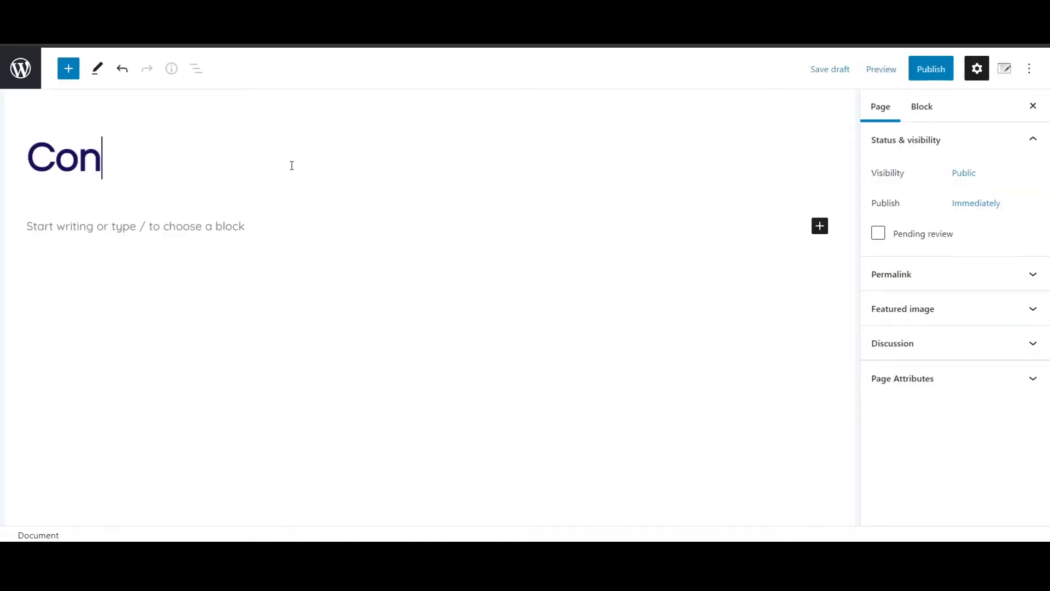
type("tact Us")
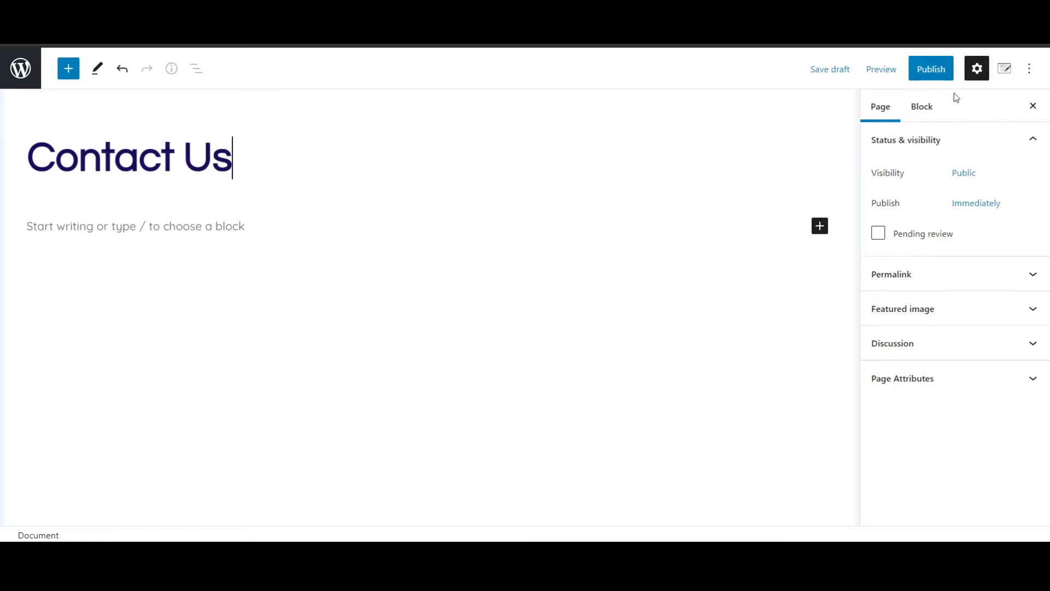
left_click(930, 69)
left_click(922, 79)
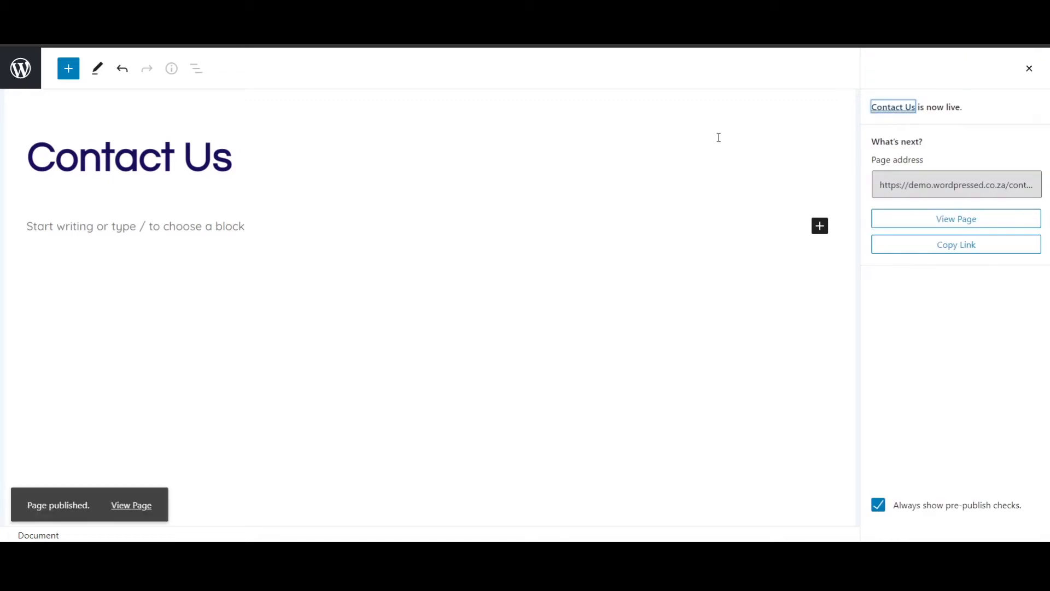
left_click(1031, 70)
left_click(20, 67)
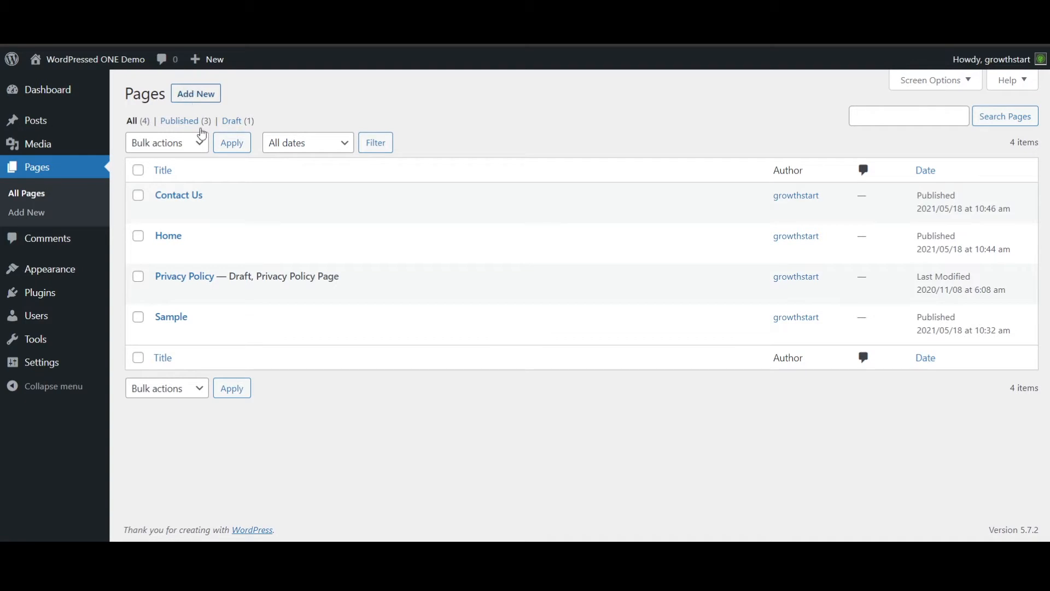
- Create and publish a new page titled "About Us", and return to the list of pages
left_click(193, 94)
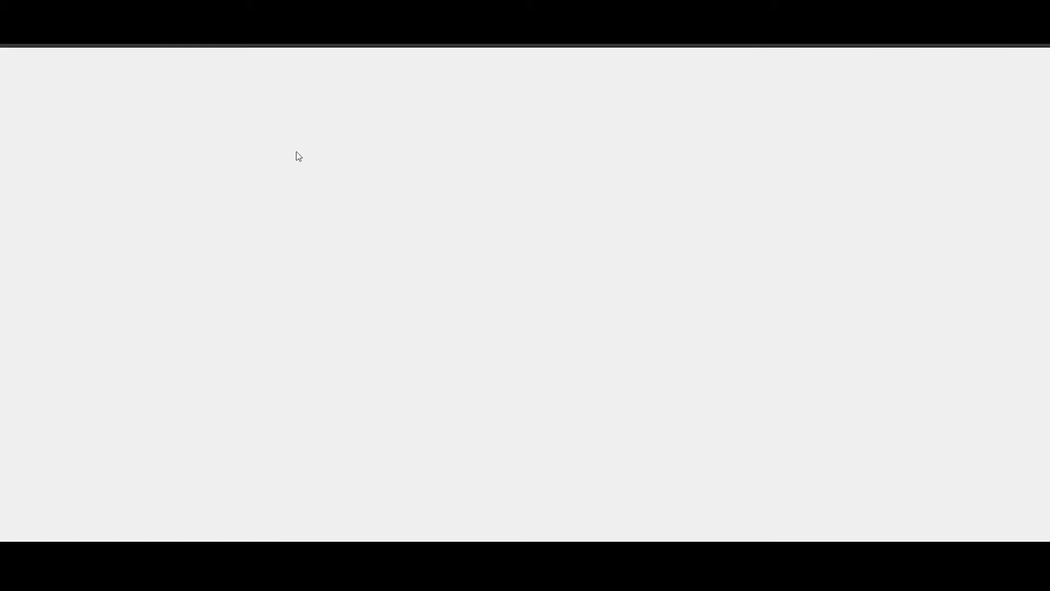
type("About ")
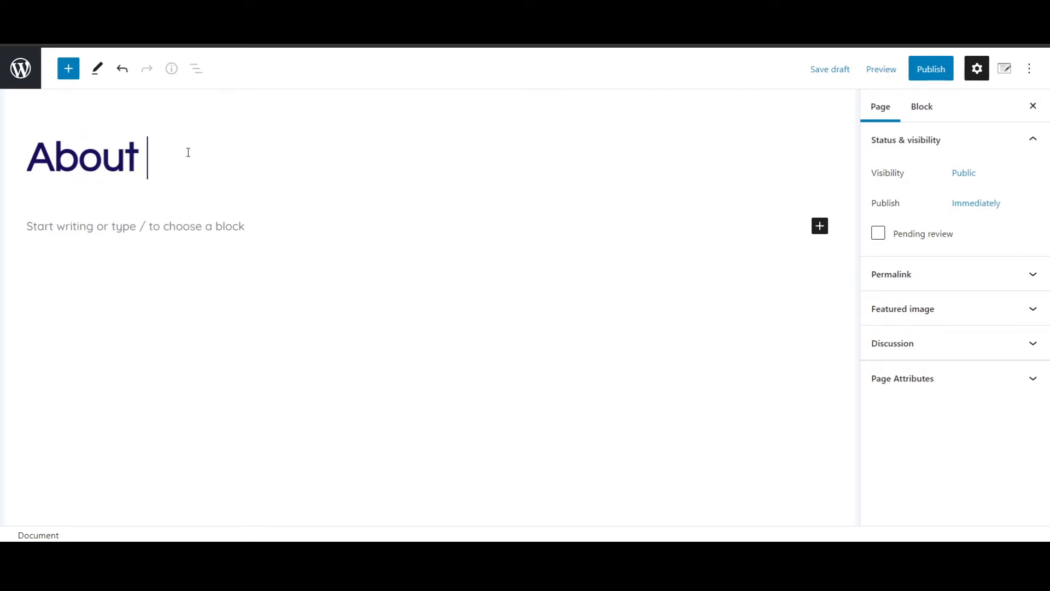
type("Us")
left_click(924, 77)
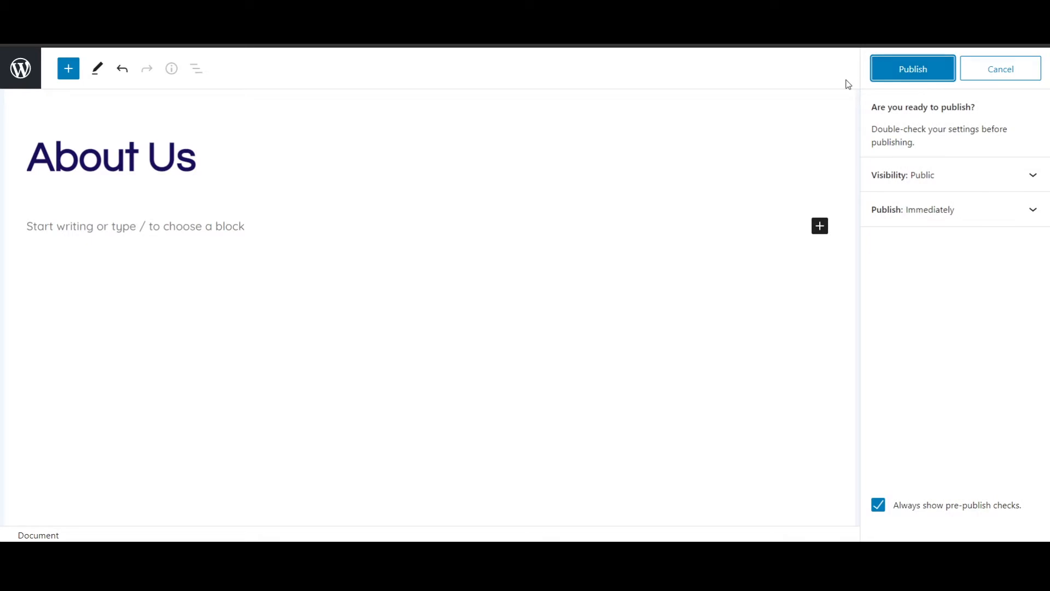
left_click(913, 77)
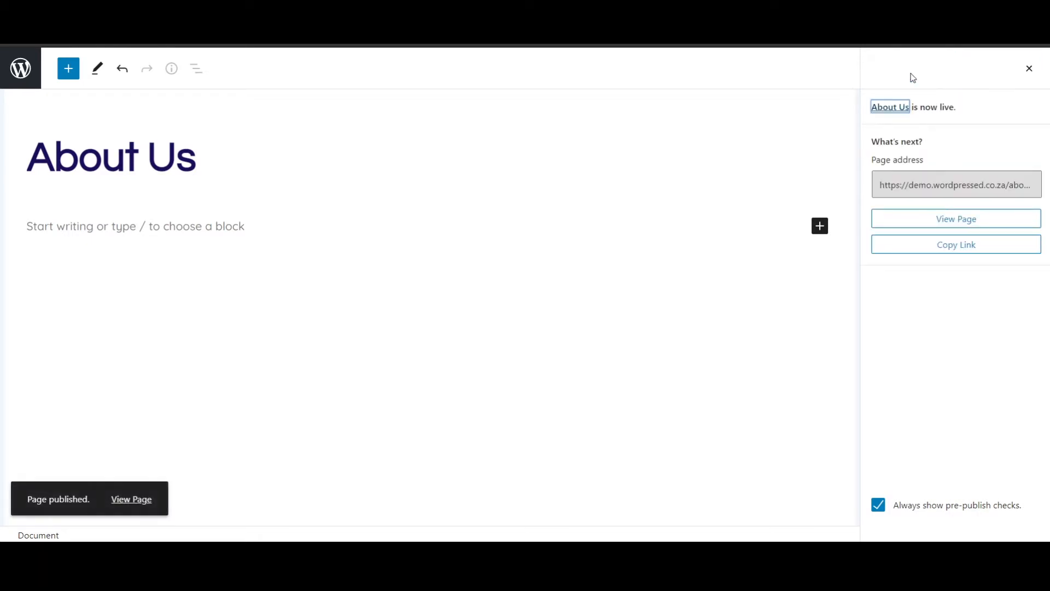
left_click(26, 76)
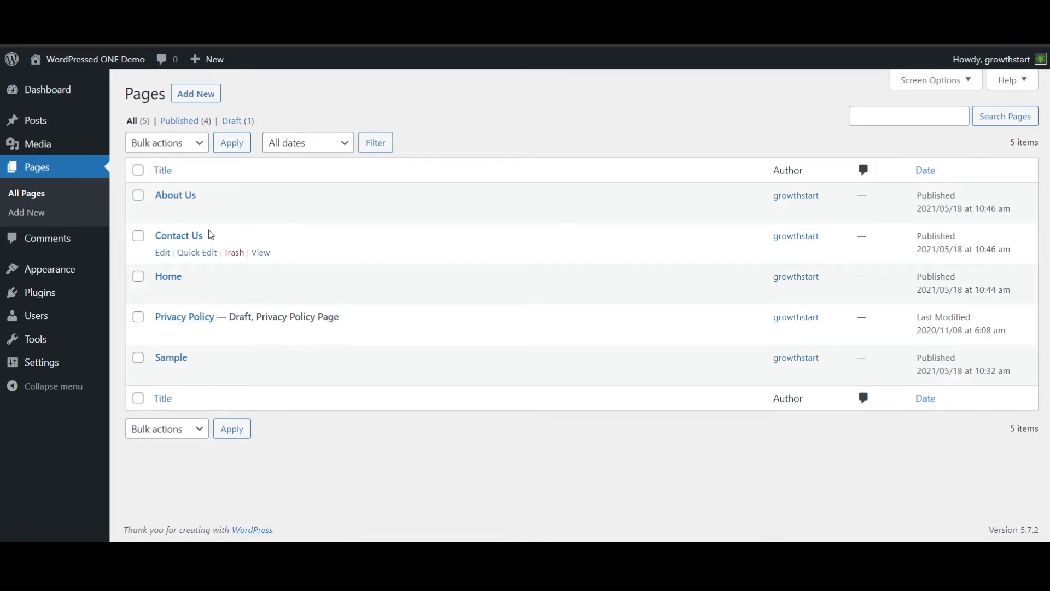
- Open the header settings in the active Kadence theme's customizer
left_click(61, 270)
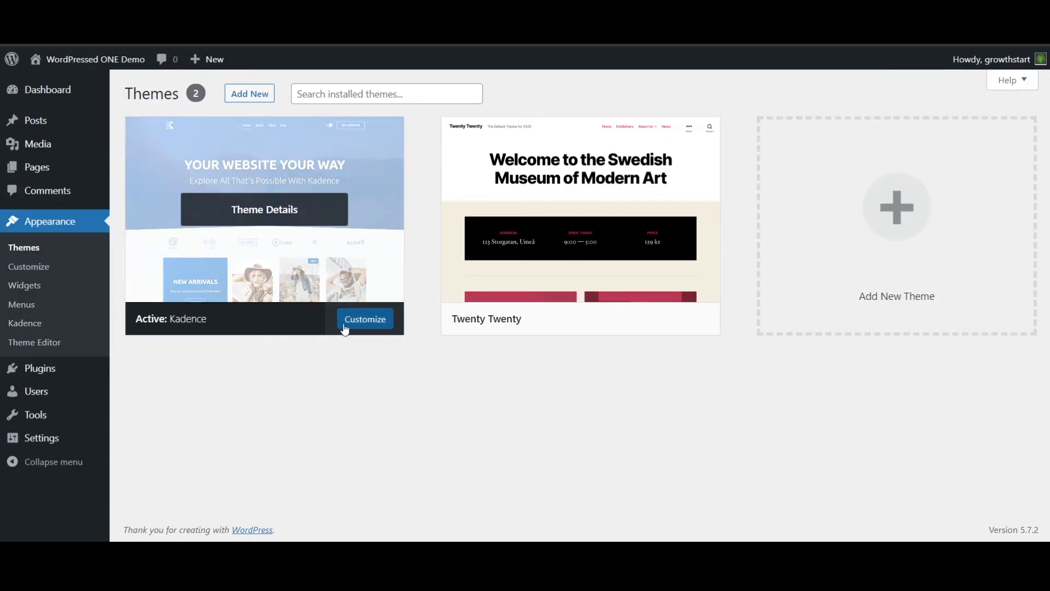
left_click(358, 325)
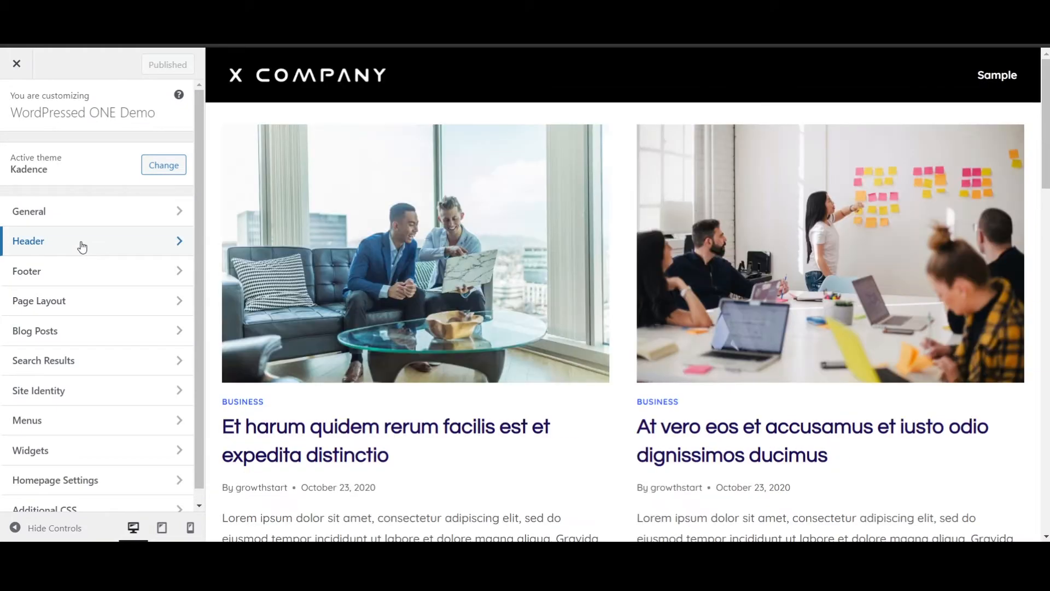
left_click(82, 247)
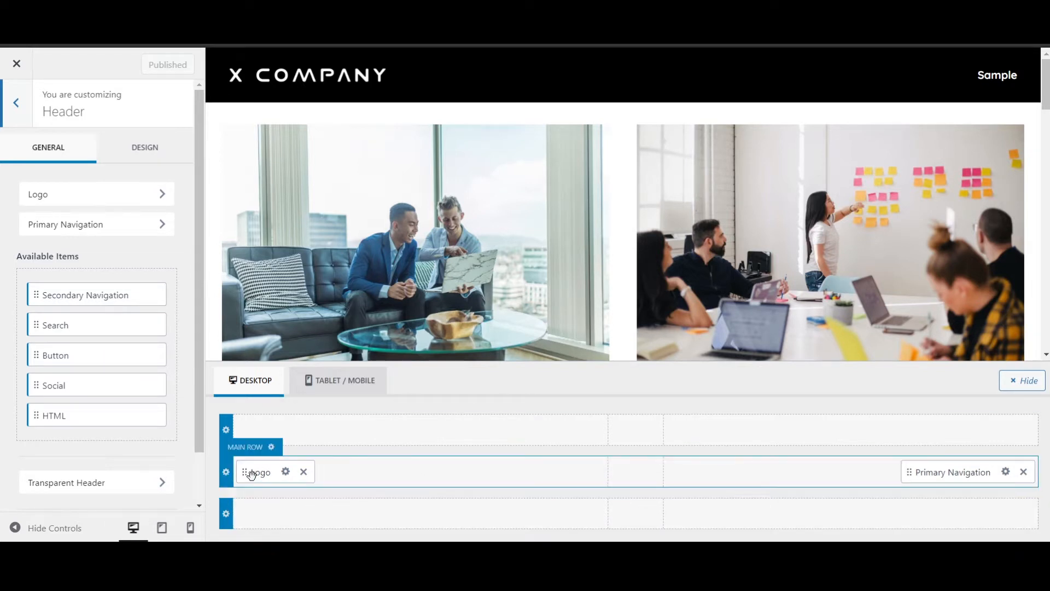
- Remove the logo and the primary navigation from the header's main row, putting each back in its original place
left_click(304, 471)
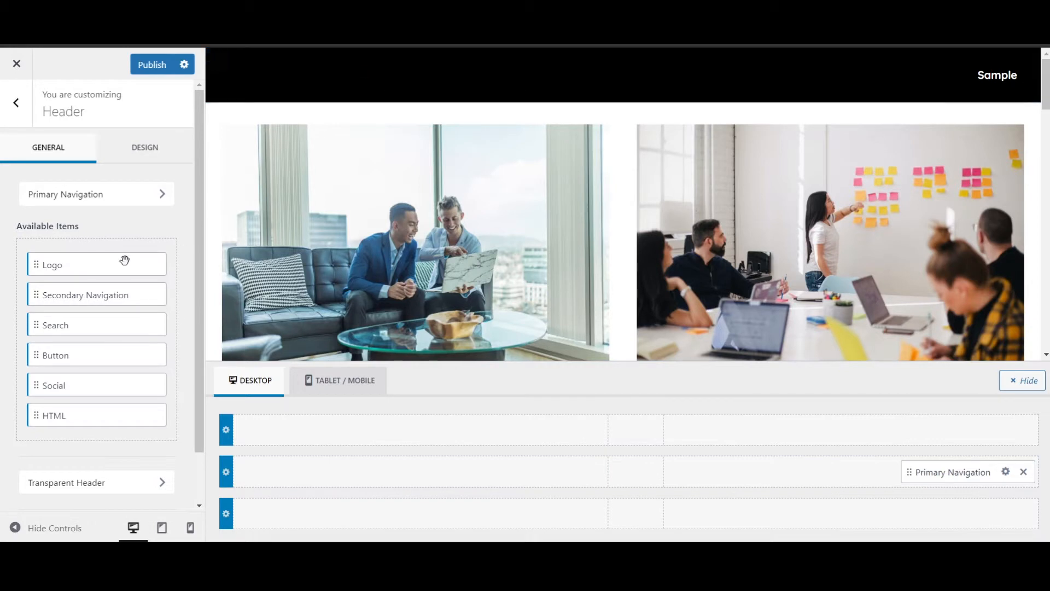
left_click_drag(55, 264, 241, 473)
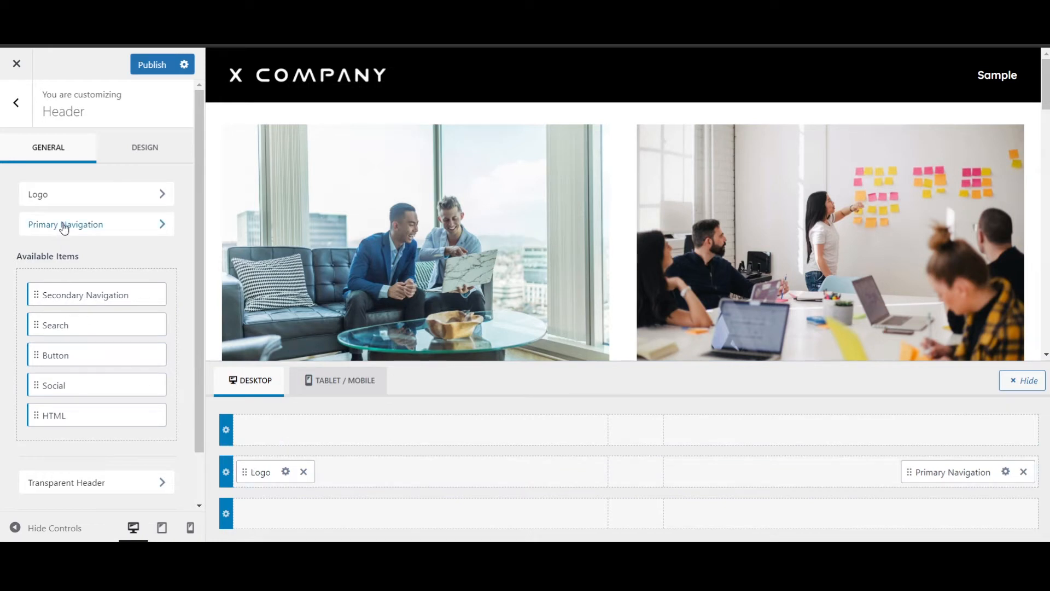
left_click(1025, 473)
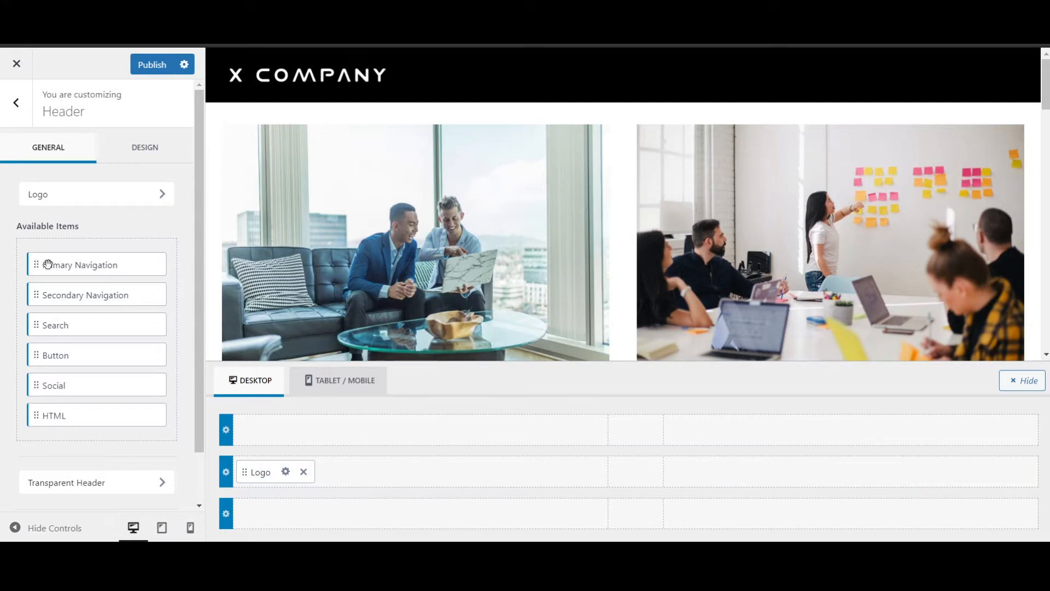
left_click_drag(45, 264, 842, 475)
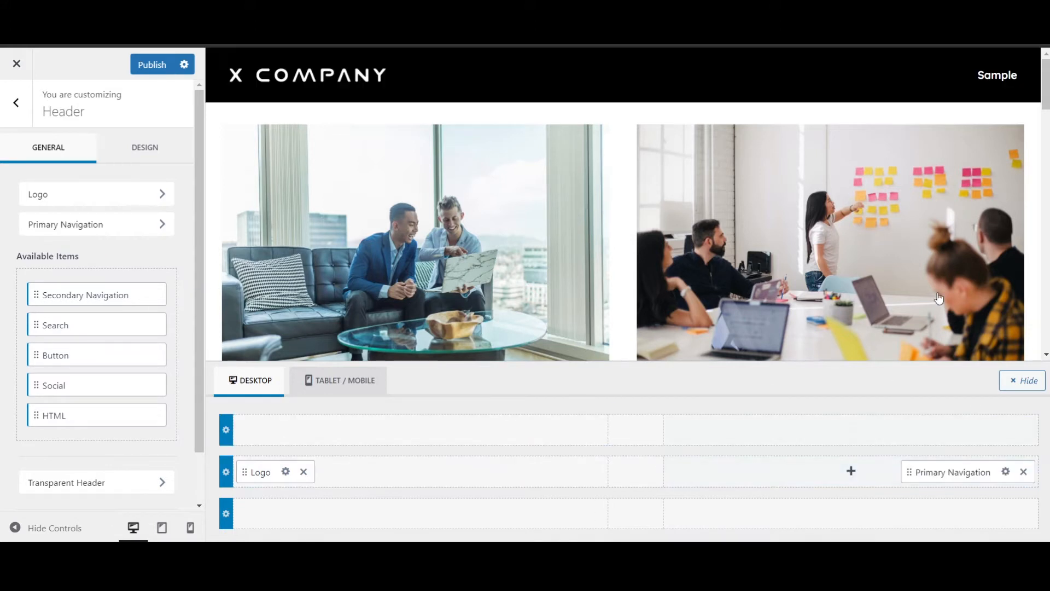
- Open the header's primary navigation settings and examine its design options, including the hover navigation color
left_click(1006, 474)
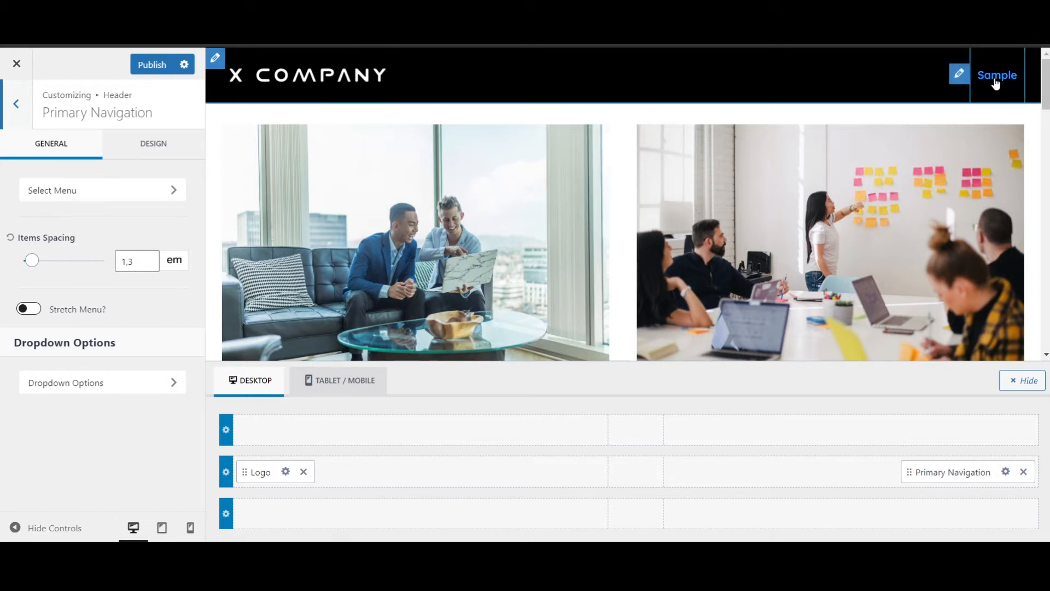
left_click(162, 156)
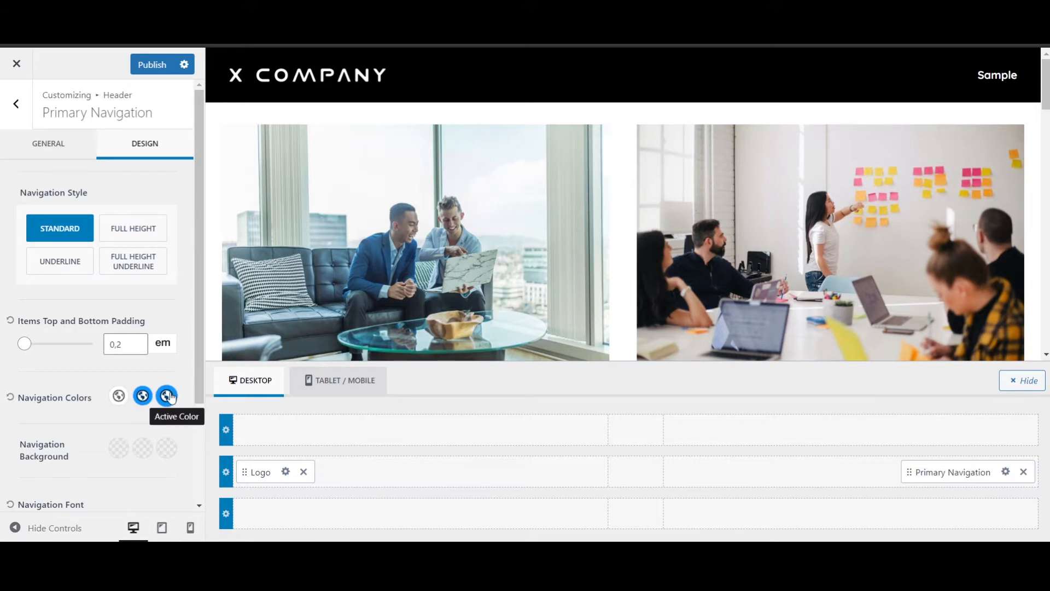
left_click(142, 396)
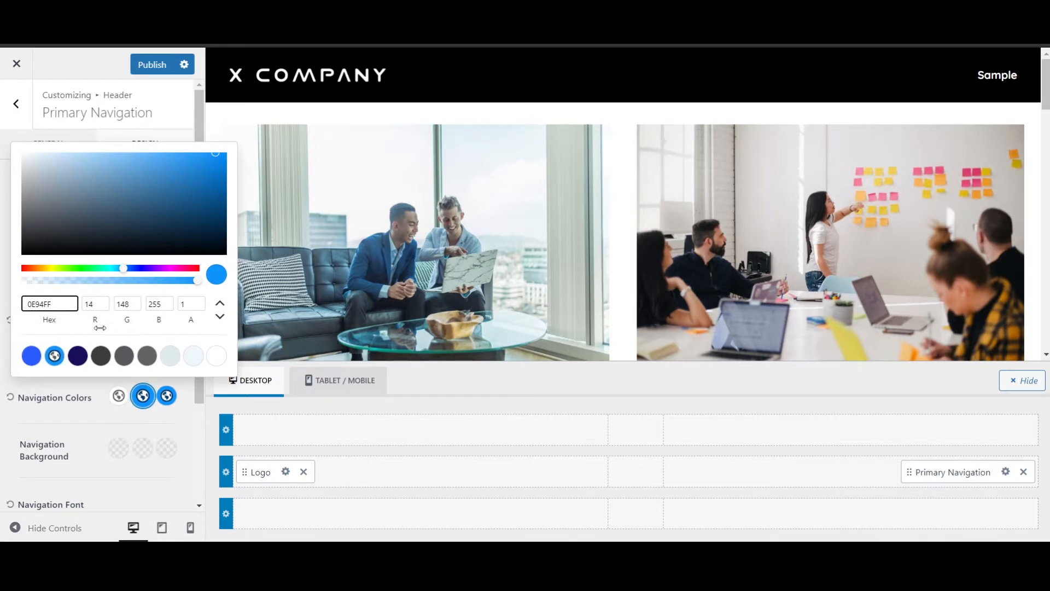
left_click(110, 411)
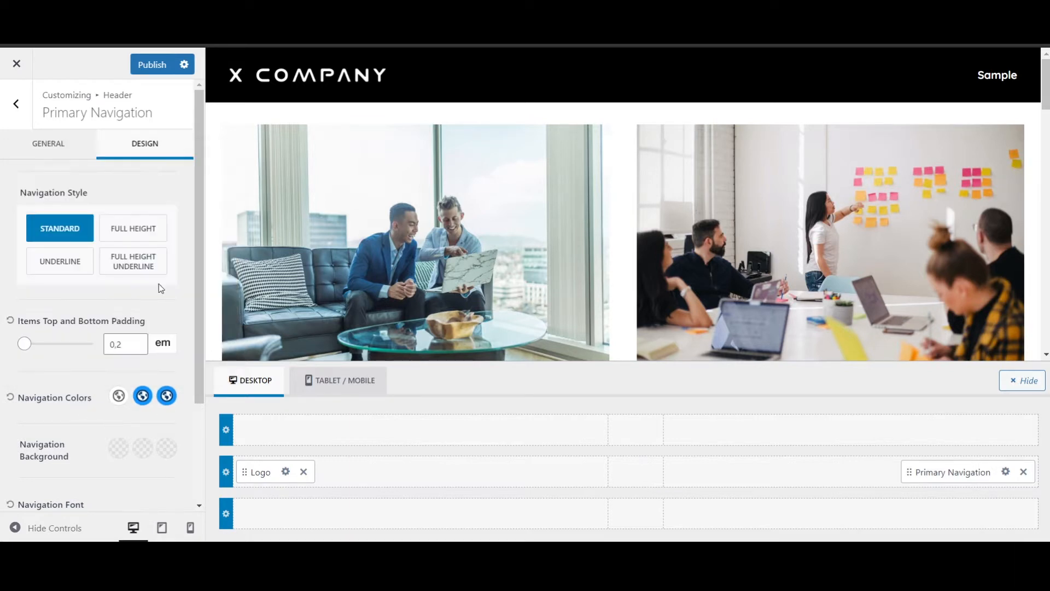
left_click(86, 156)
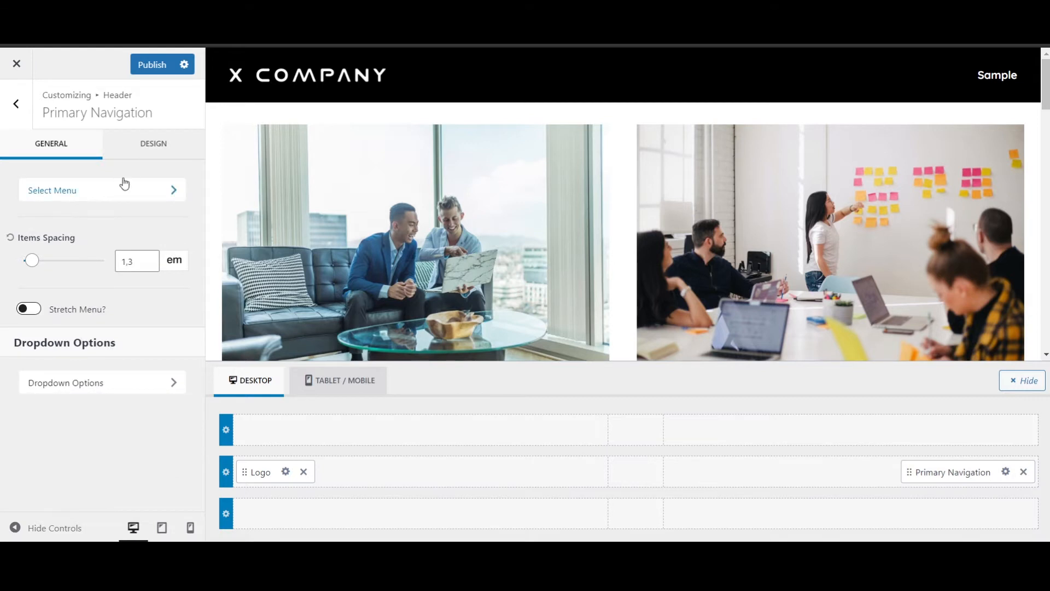
- Open the Main Menu assigned to the primary location for editing and remove its Sample page item
left_click(83, 197)
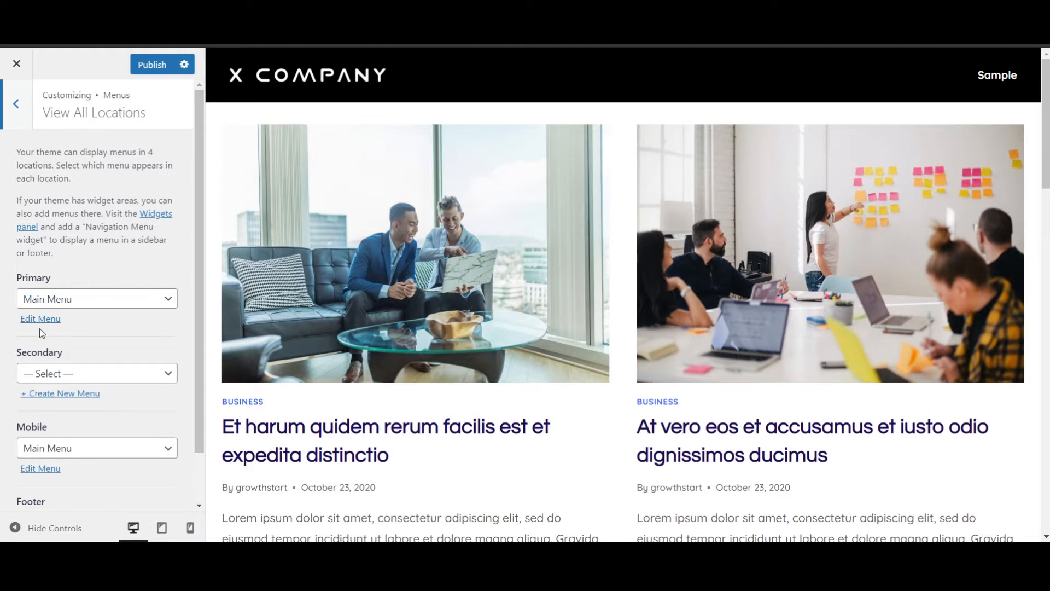
left_click(84, 303)
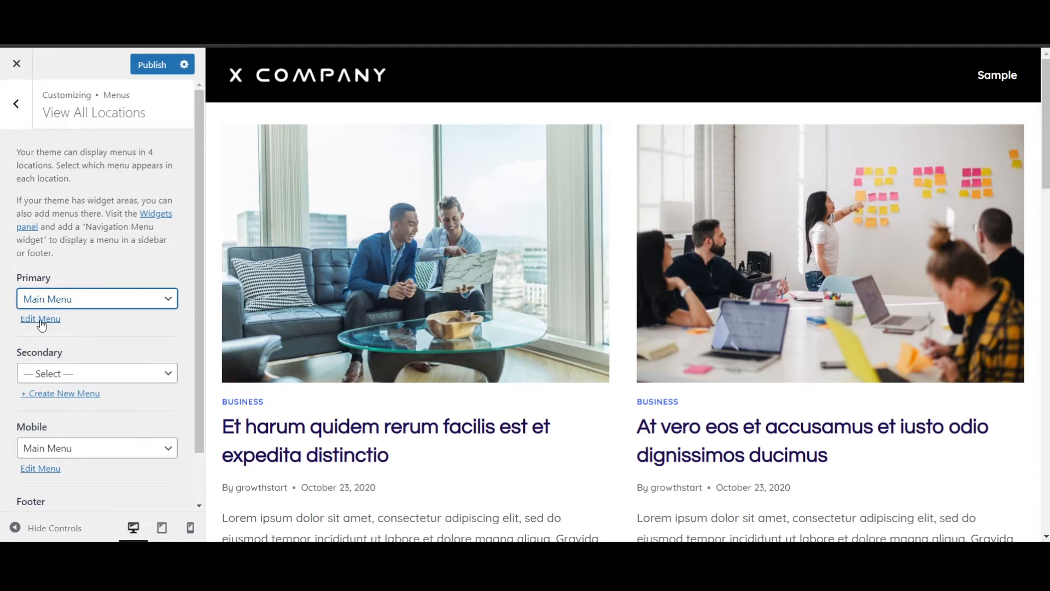
left_click(41, 319)
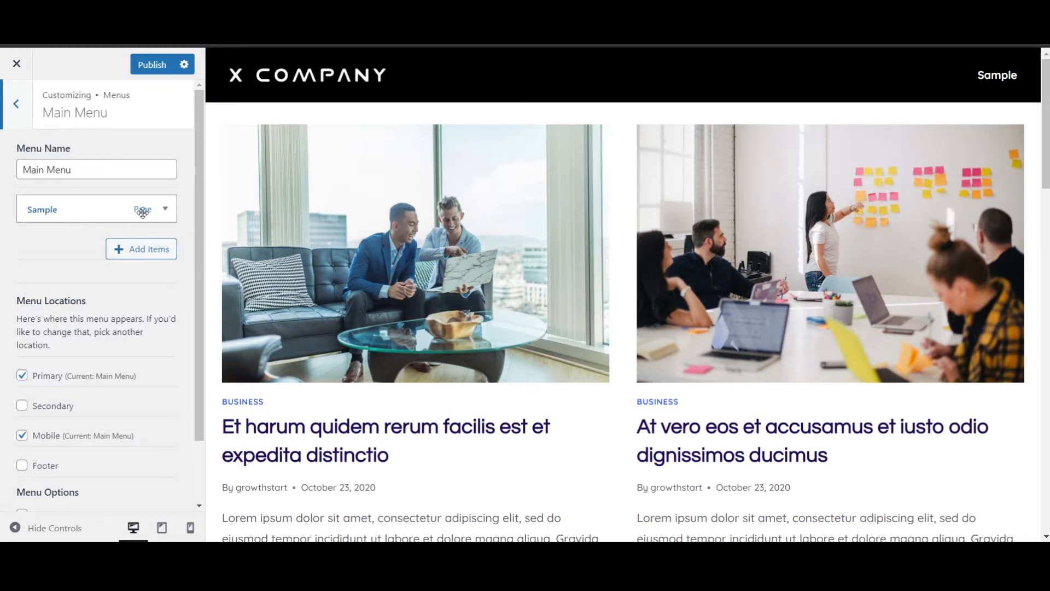
left_click(165, 211)
scroll(126, 290, "down", 4)
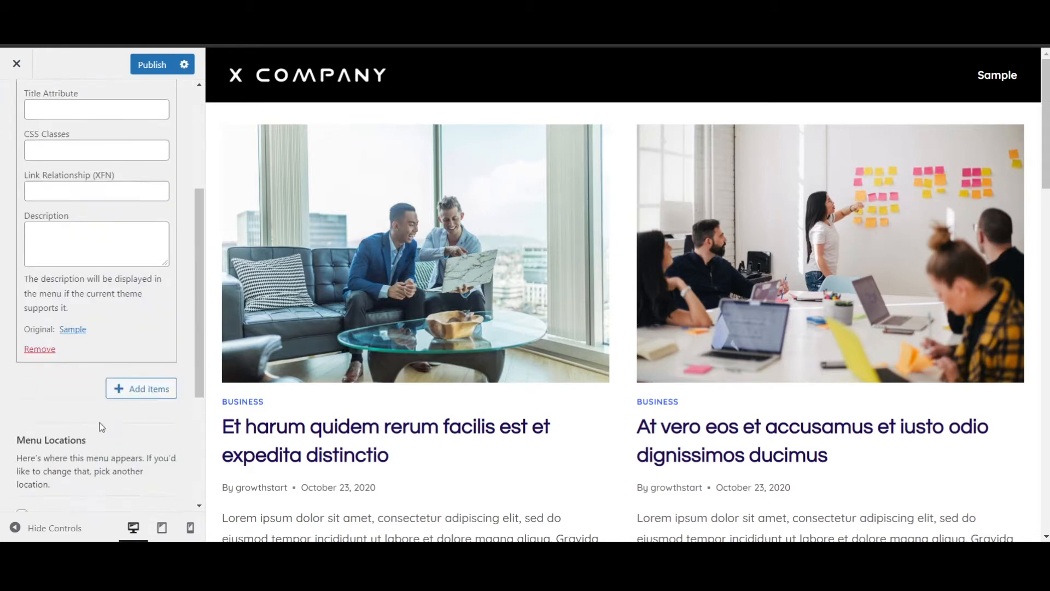
left_click(40, 349)
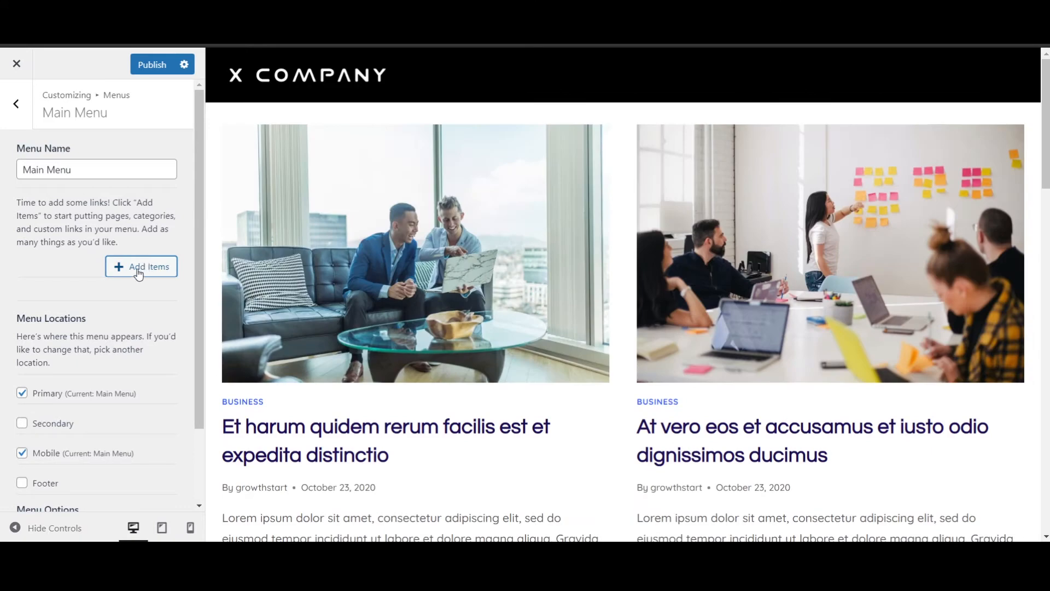
- Add the Home custom link and the About Us and Contact Us pages to the Main Menu, publish, and check the site preview
left_click(138, 274)
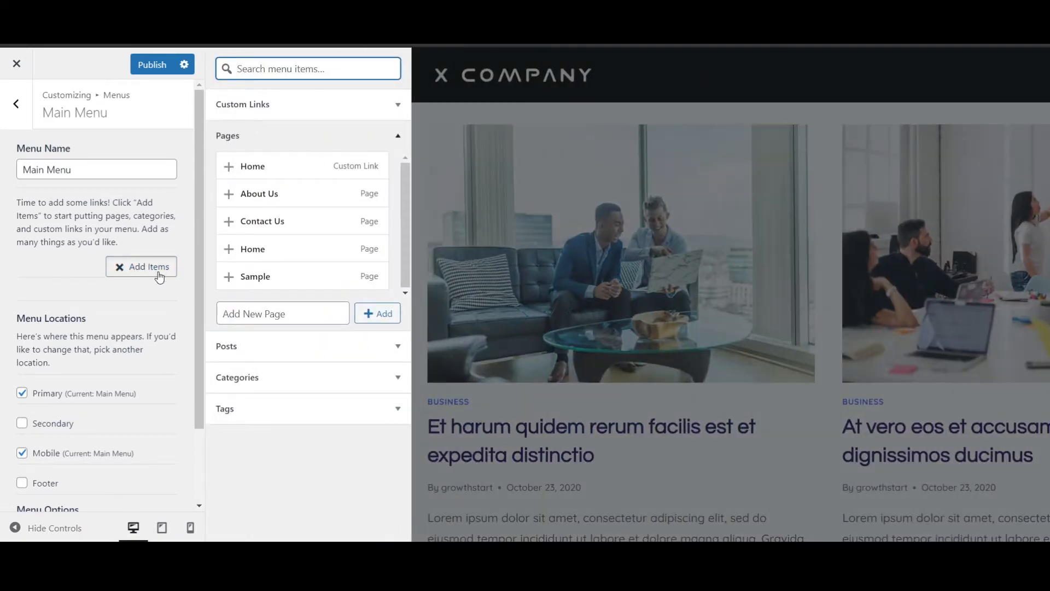
left_click(229, 169)
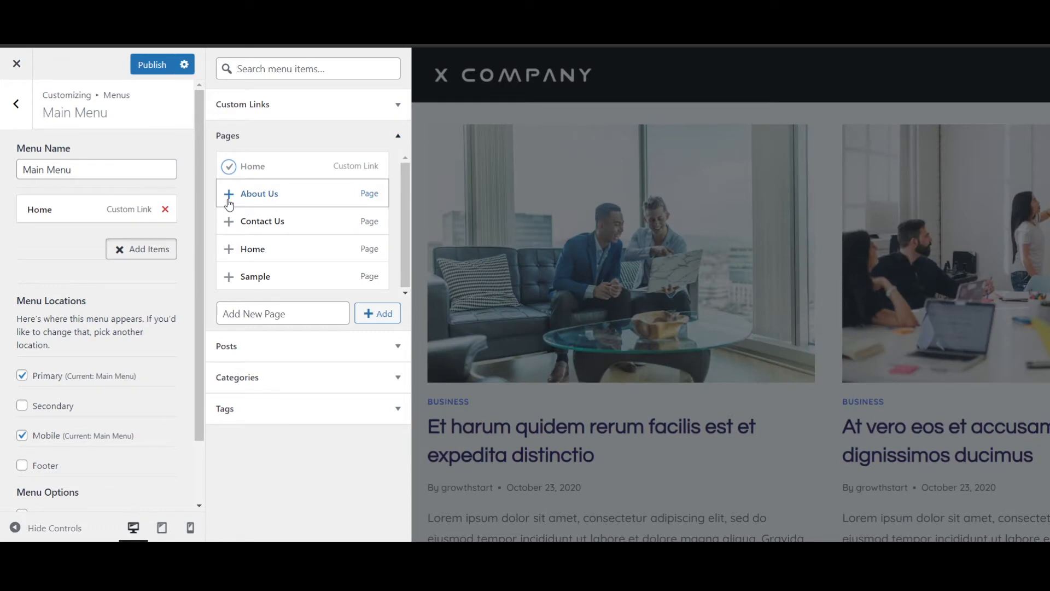
left_click(229, 194)
left_click(228, 221)
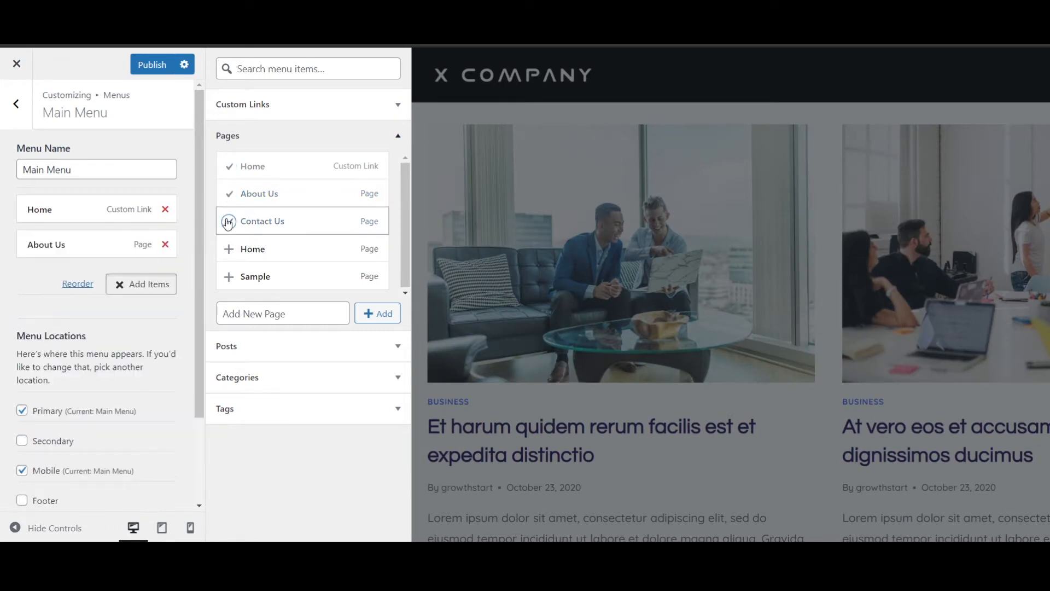
left_click(143, 73)
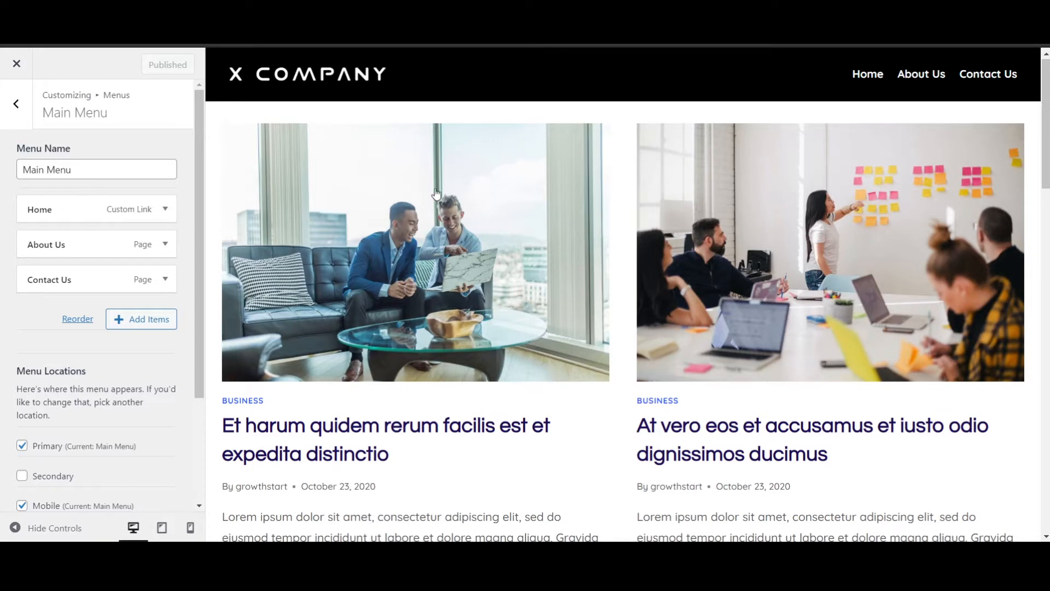
scroll(444, 179, "down", 4)
scroll(444, 180, "down", 5)
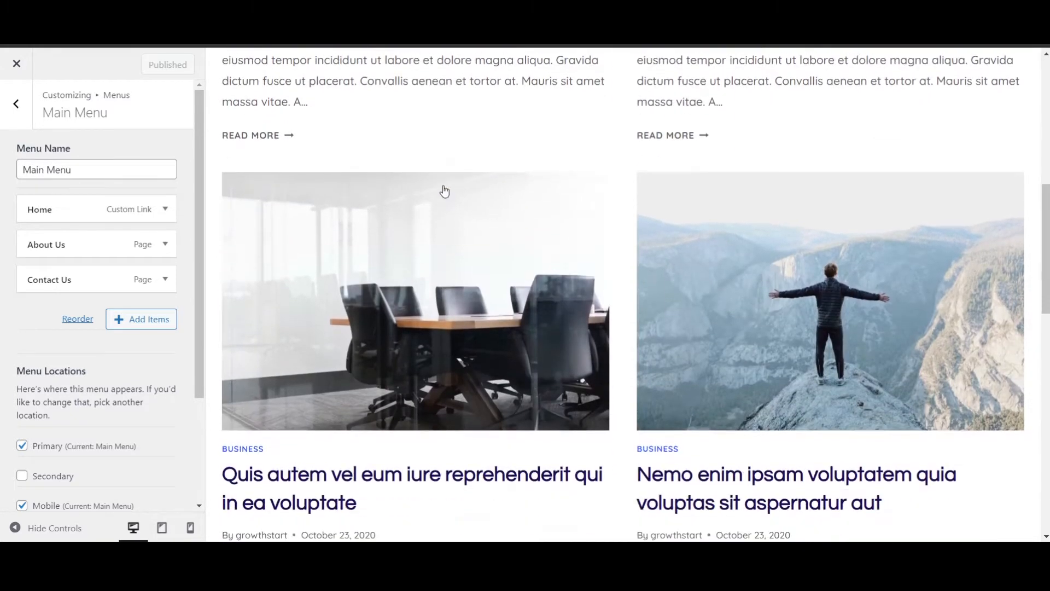
scroll(444, 197, "up", 9)
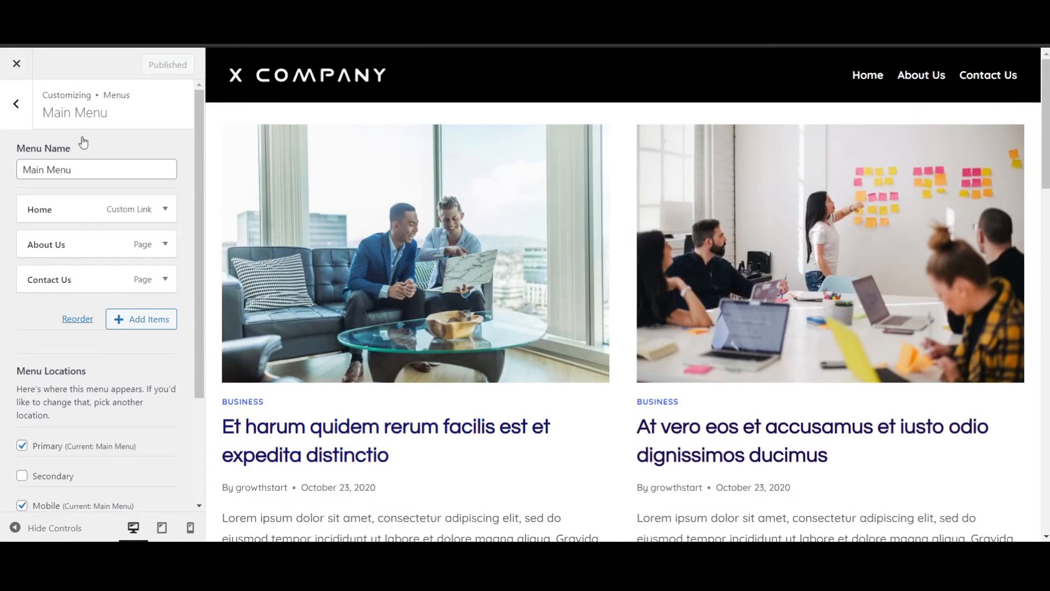
- In the header settings, enable the sticky header with "Yes - Only Main Row" and check it in the preview
left_click(26, 114)
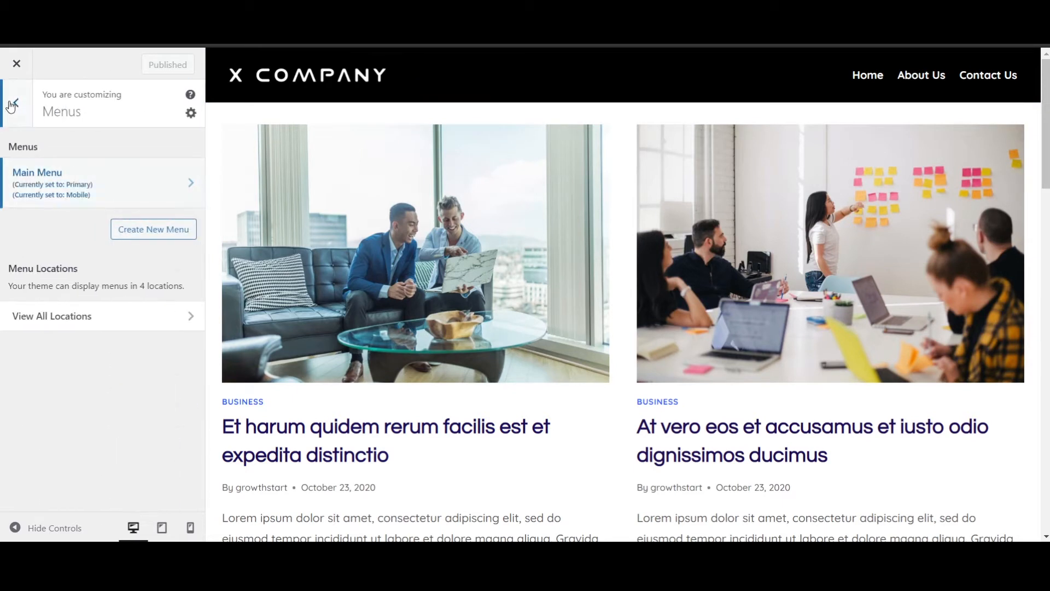
left_click(11, 104)
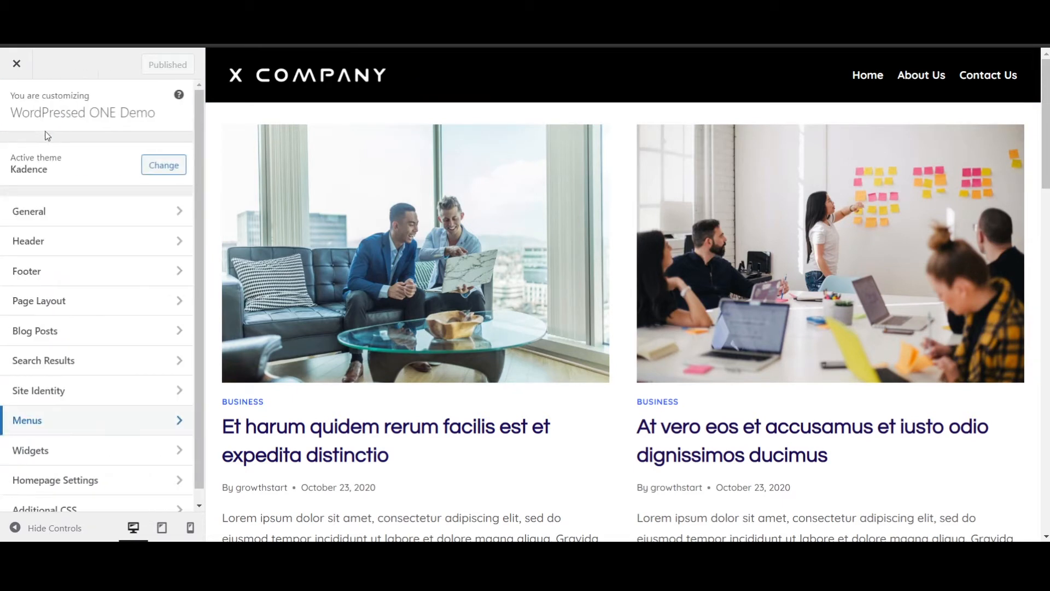
left_click(60, 250)
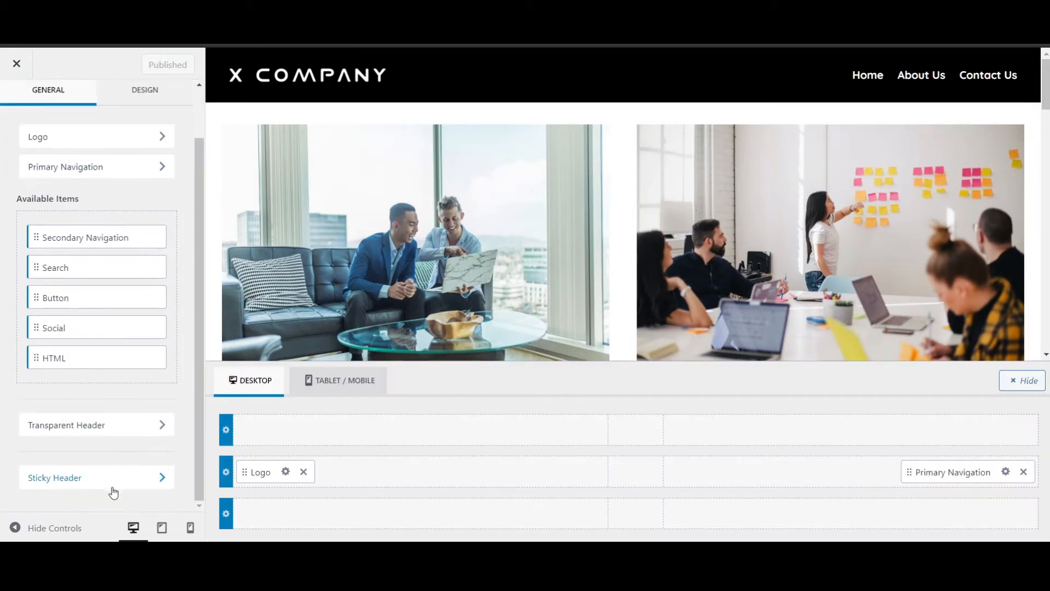
left_click(98, 492)
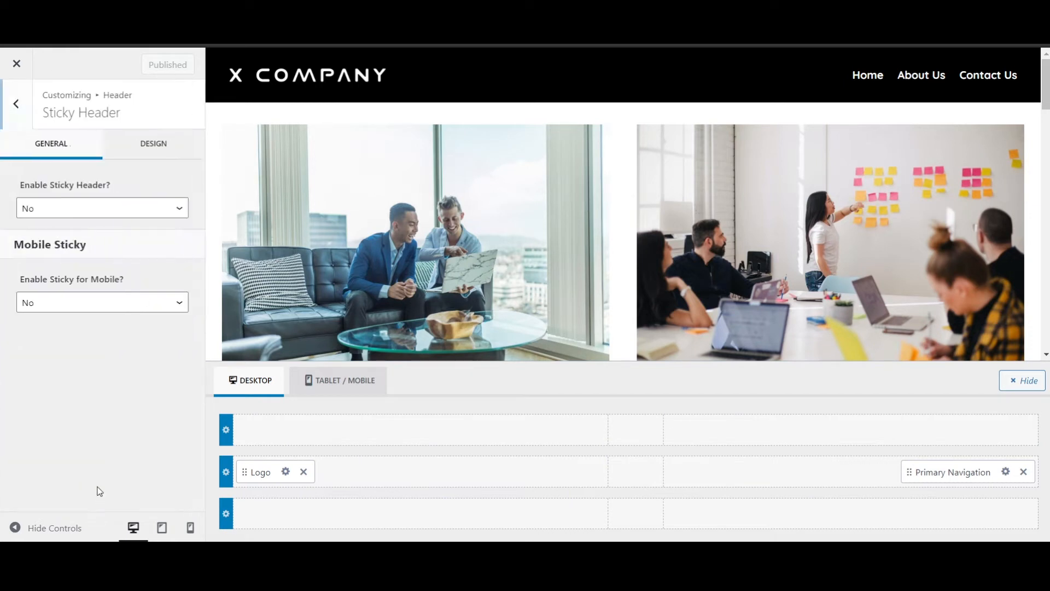
left_click(85, 210)
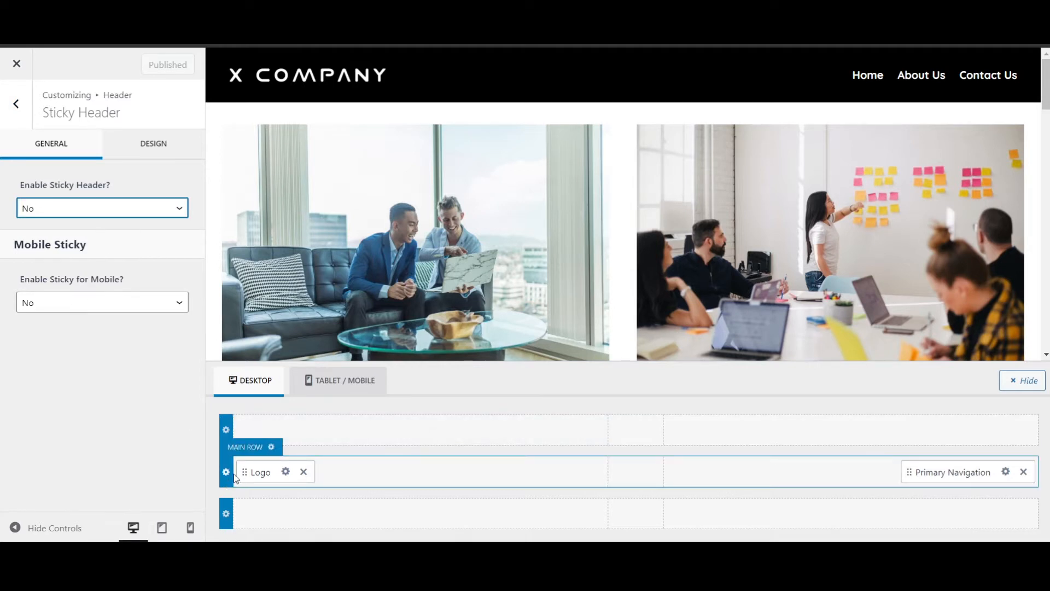
left_click(110, 238)
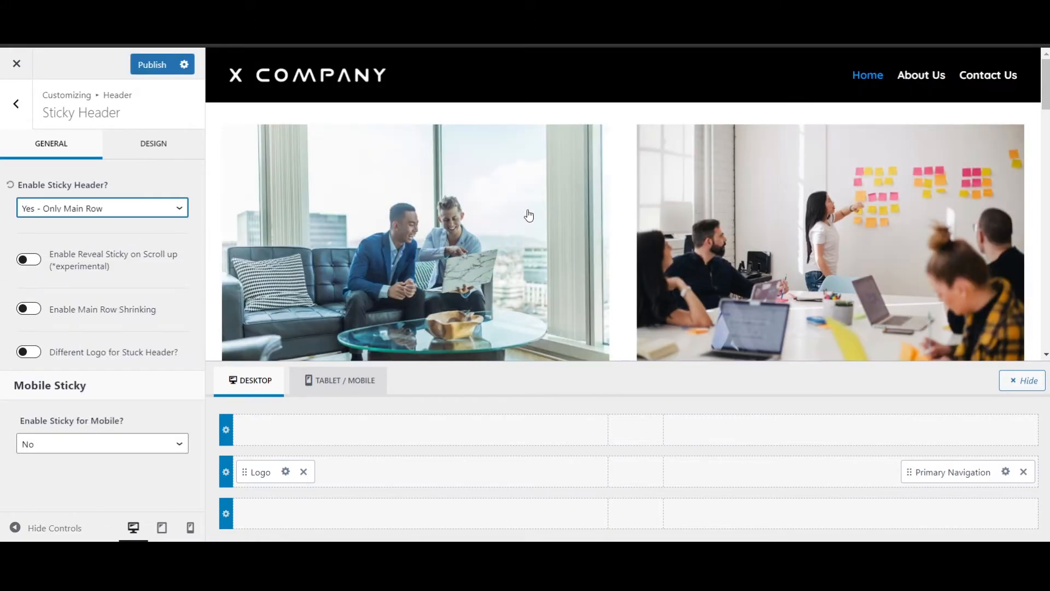
scroll(529, 215, "down", 3)
scroll(529, 216, "down", 3)
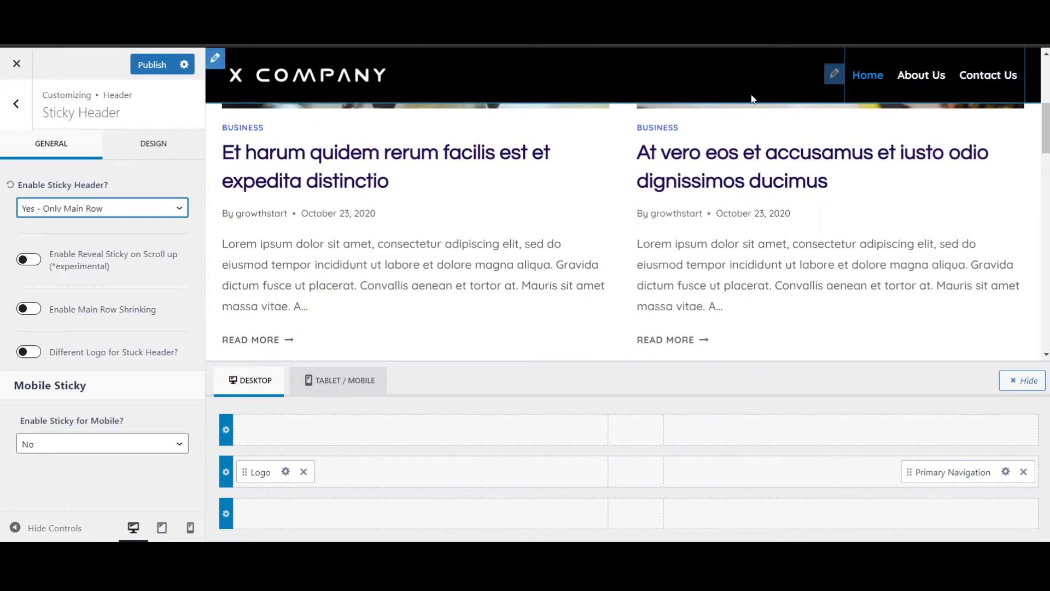
scroll(526, 193, "up", 5)
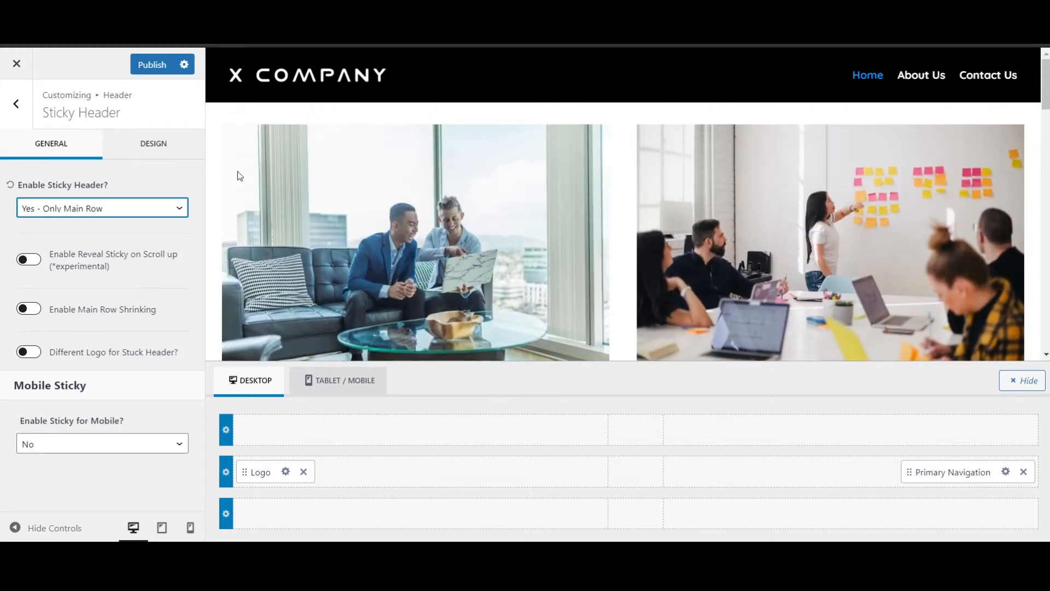
- Enable main row shrinking for the sticky header, check it in the preview, and set the main row shrink height to 69 px
left_click(28, 310)
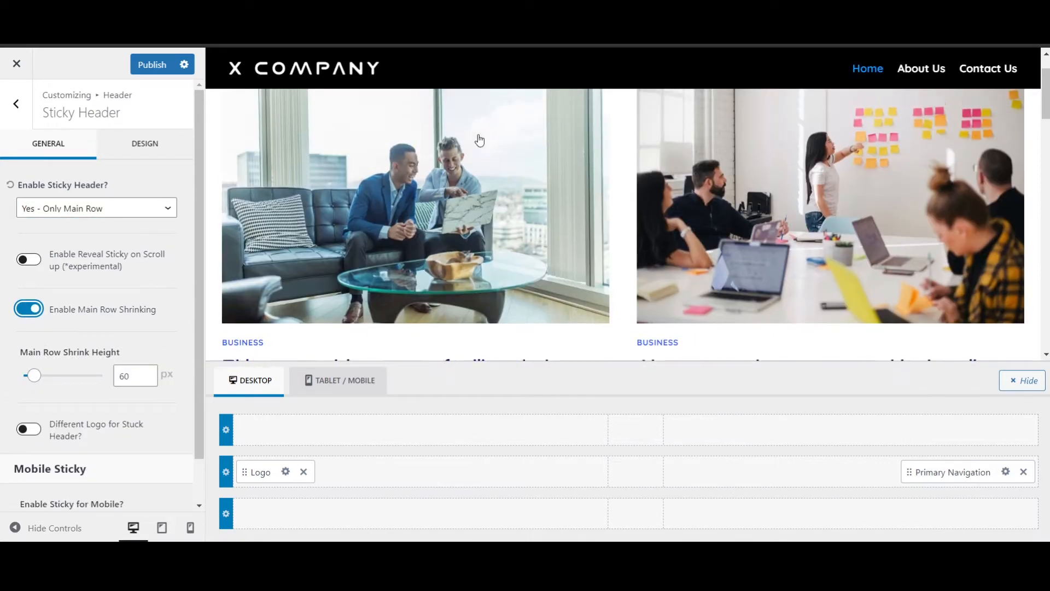
scroll(480, 141, "up", 2)
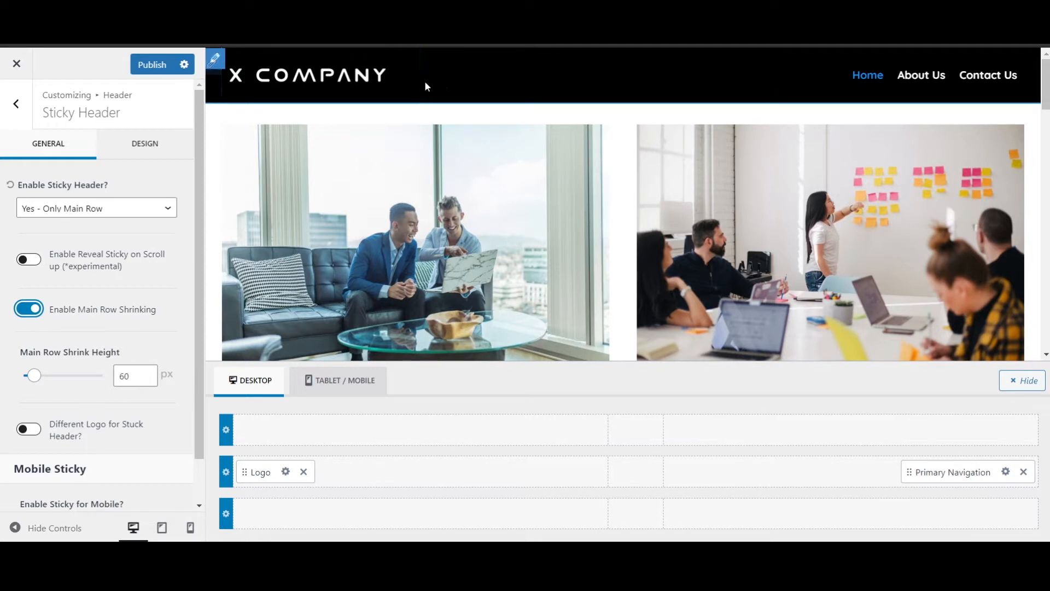
scroll(483, 182, "down", 2)
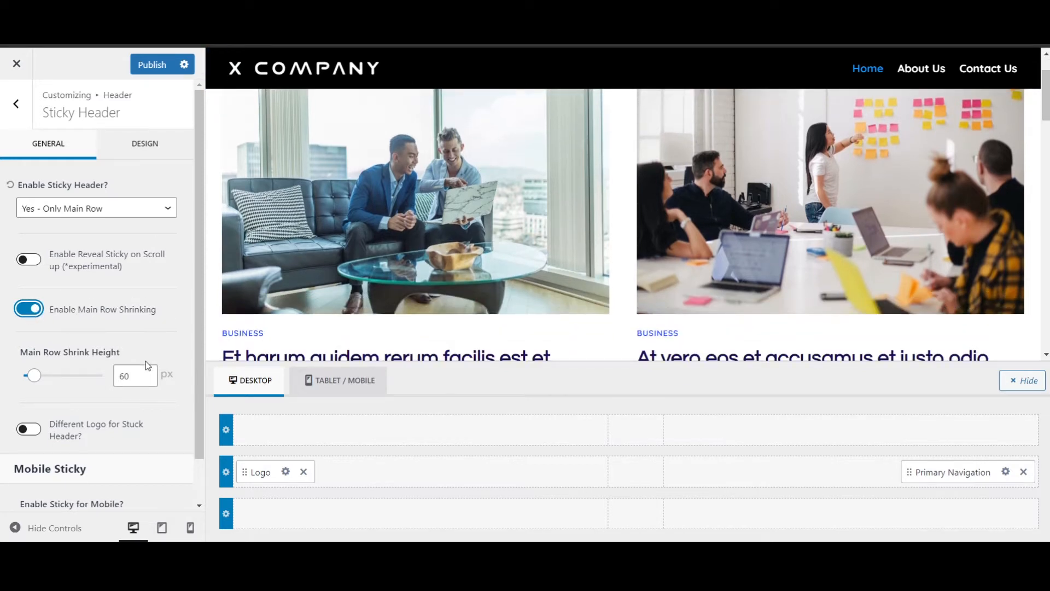
left_click(37, 376)
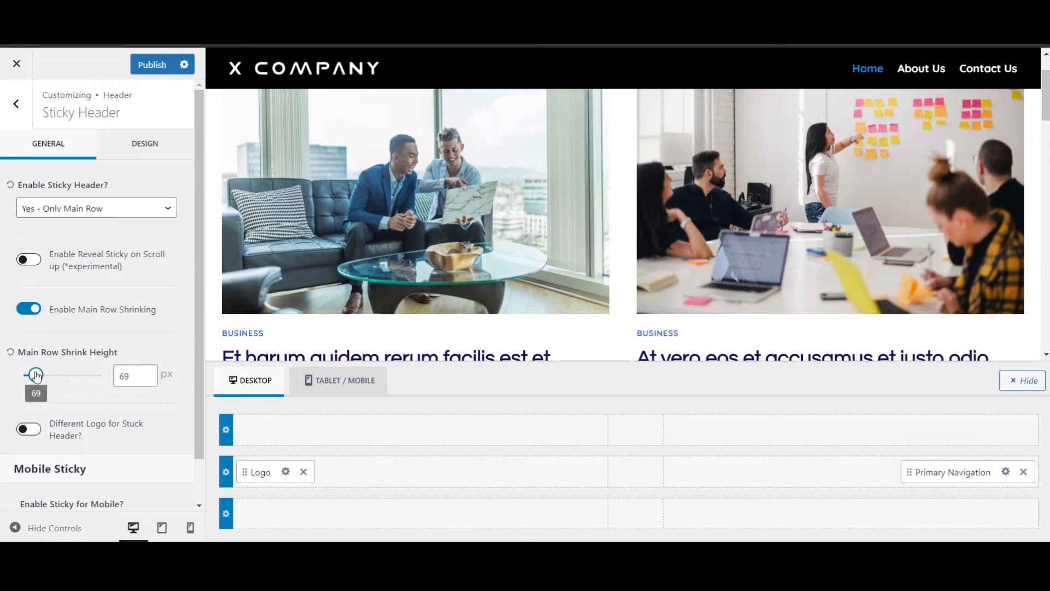
- Enable a different logo for the stuck header and check it in the preview
left_click_drag(35, 375, 36, 374)
scroll(53, 397, "down", 1)
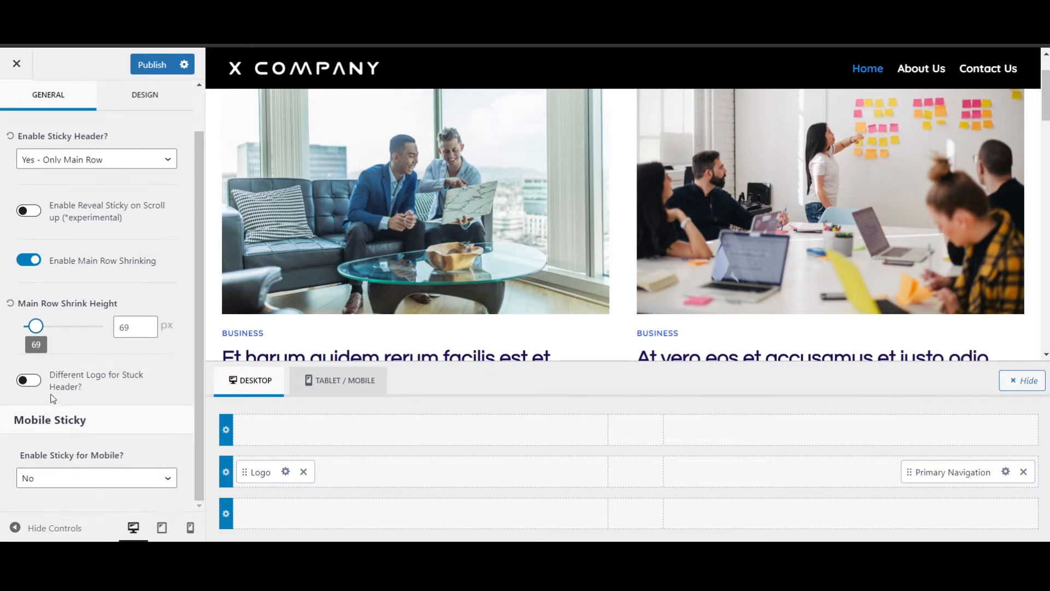
left_click(23, 382)
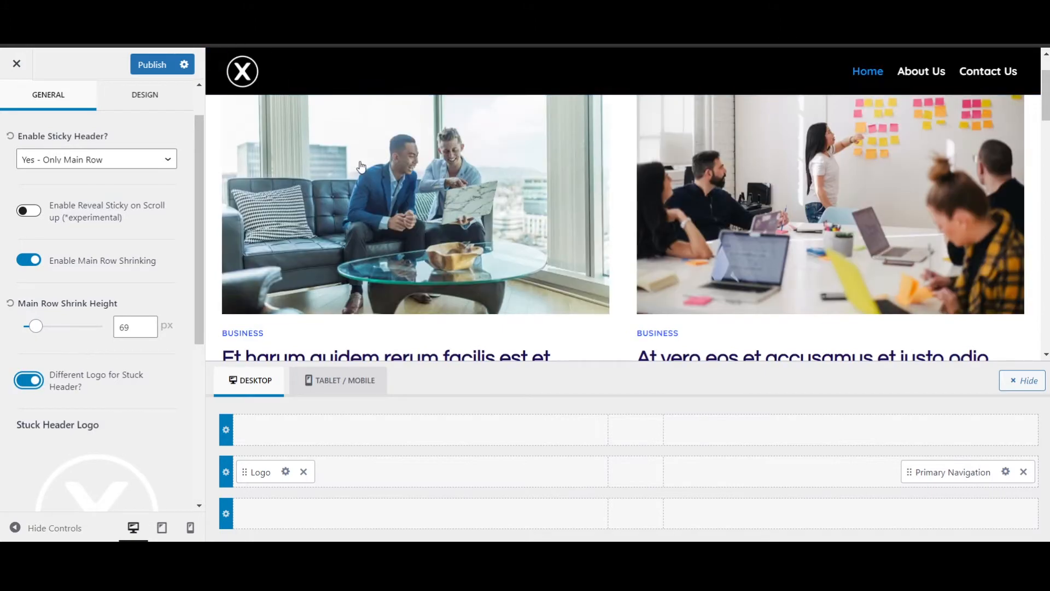
scroll(276, 119, "up", 2)
scroll(488, 148, "down", 4)
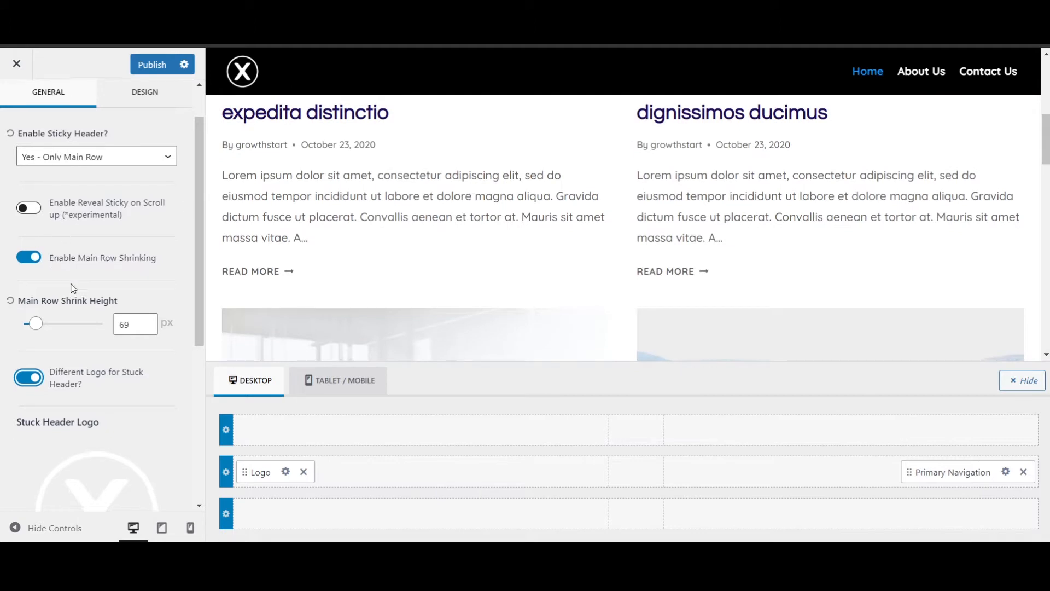
scroll(117, 406, "down", 4)
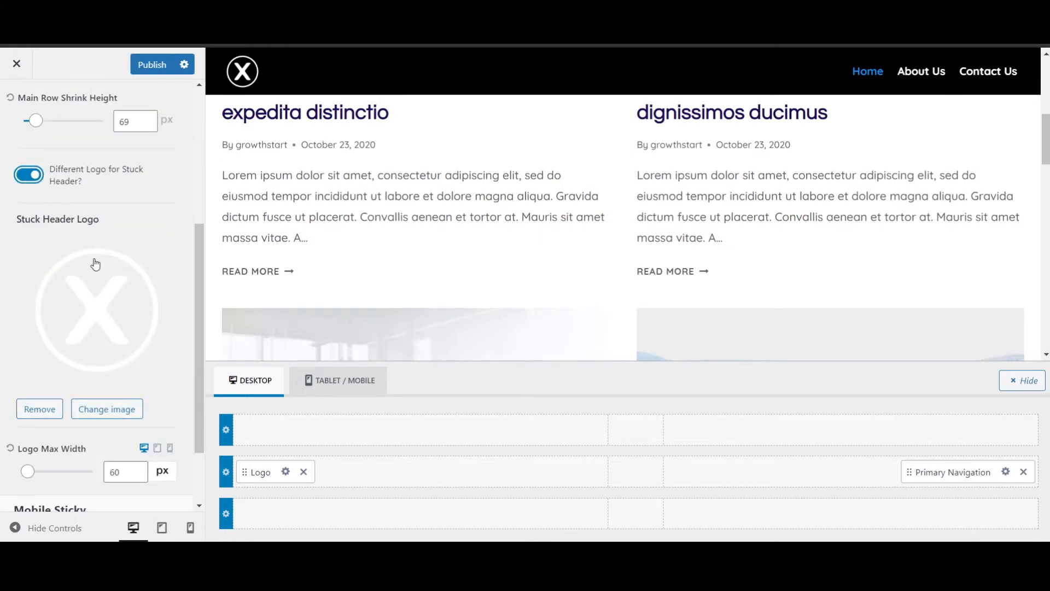
- Browse the media library and the upload option for the stuck header logo without choosing another image
left_click(107, 410)
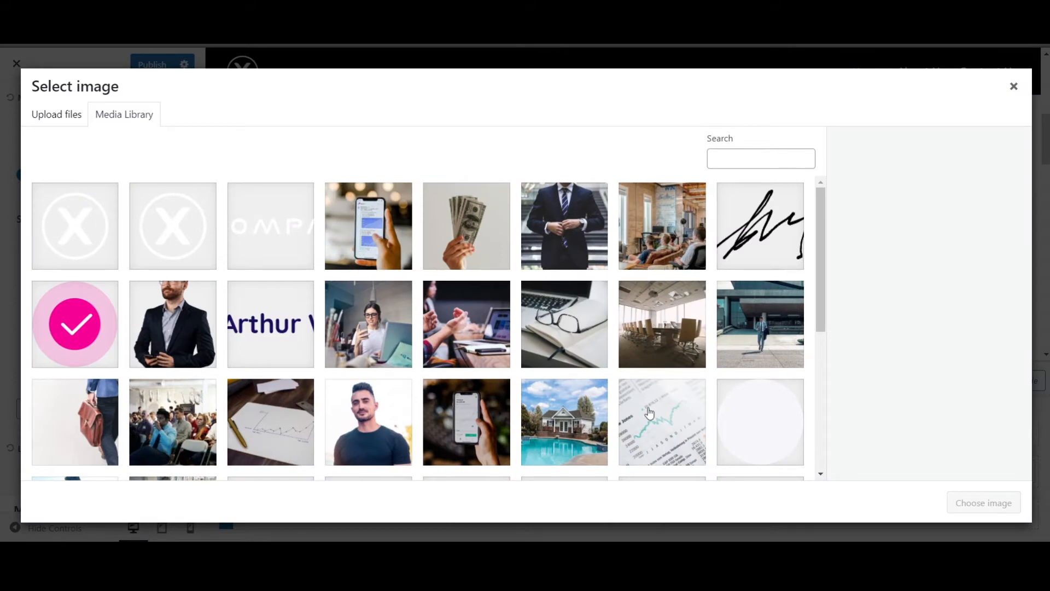
scroll(430, 368, "down", 1)
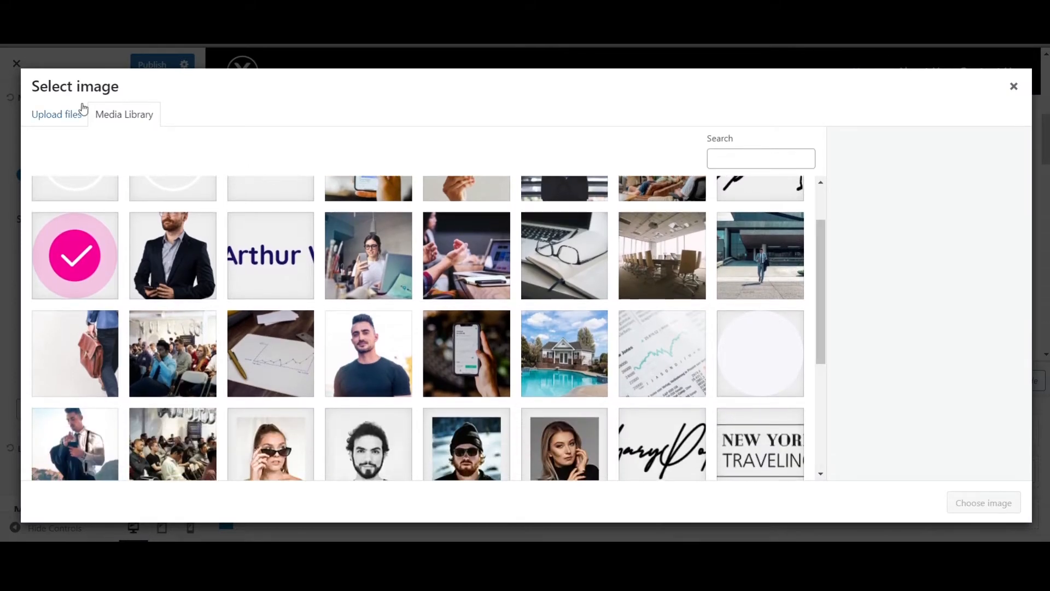
left_click(55, 117)
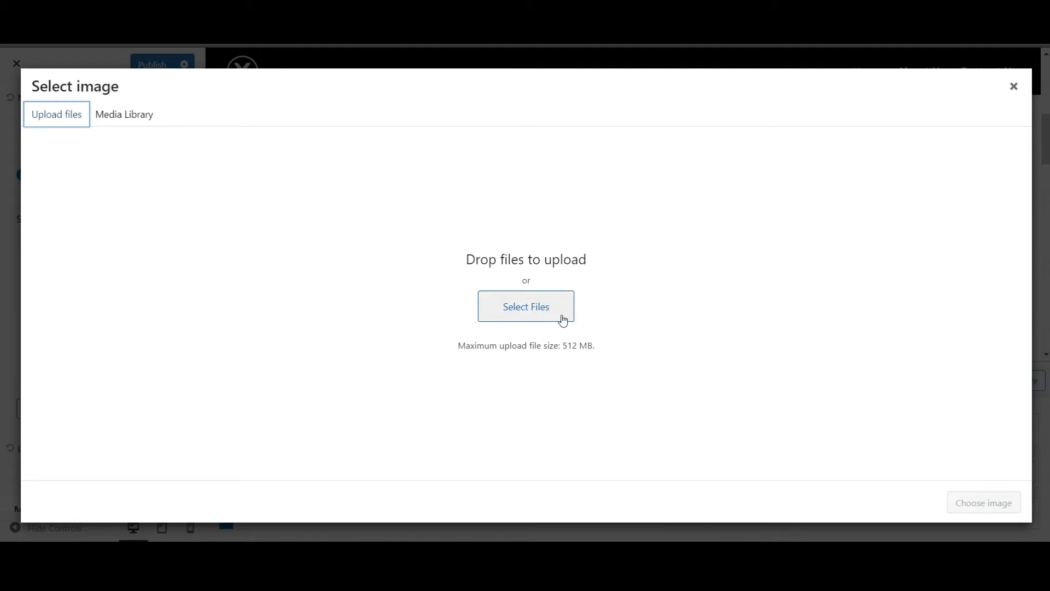
left_click(1014, 87)
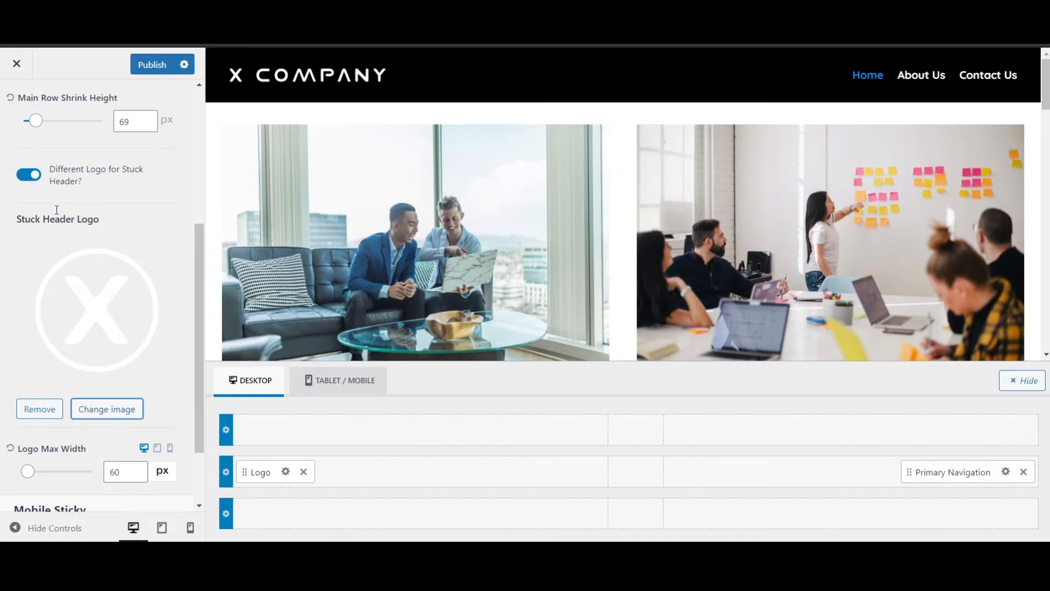
- Turn off the different logo for the stuck header and check the sticky header in the preview
left_click(31, 175)
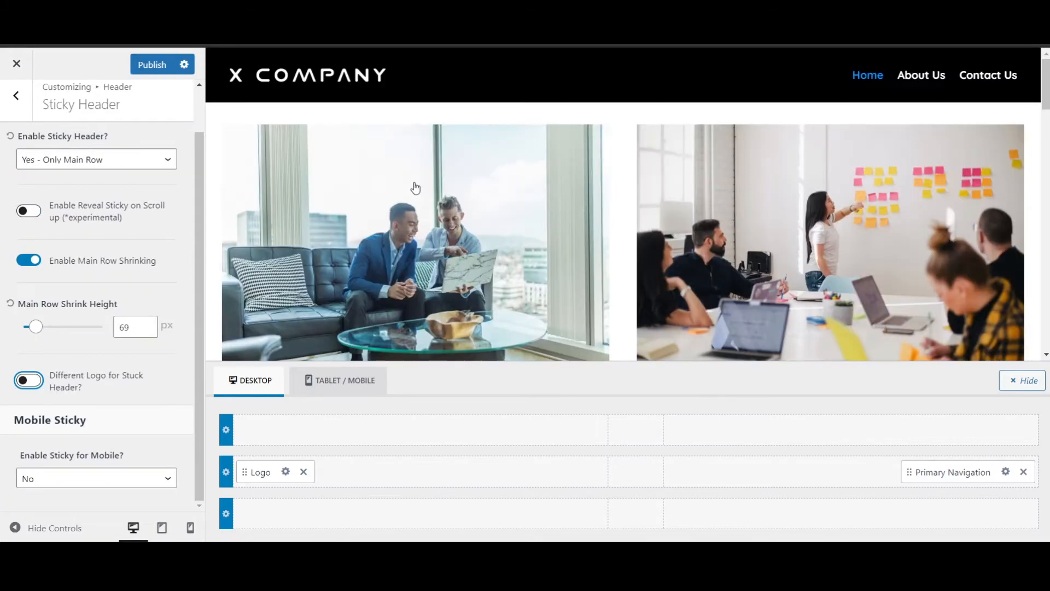
scroll(414, 192, "down", 3)
scroll(416, 192, "down", 2)
scroll(509, 169, "up", 5)
- Leave the header settings, view the page down to its footer and open the footer settings
left_click(16, 97)
scroll(657, 216, "down", 3)
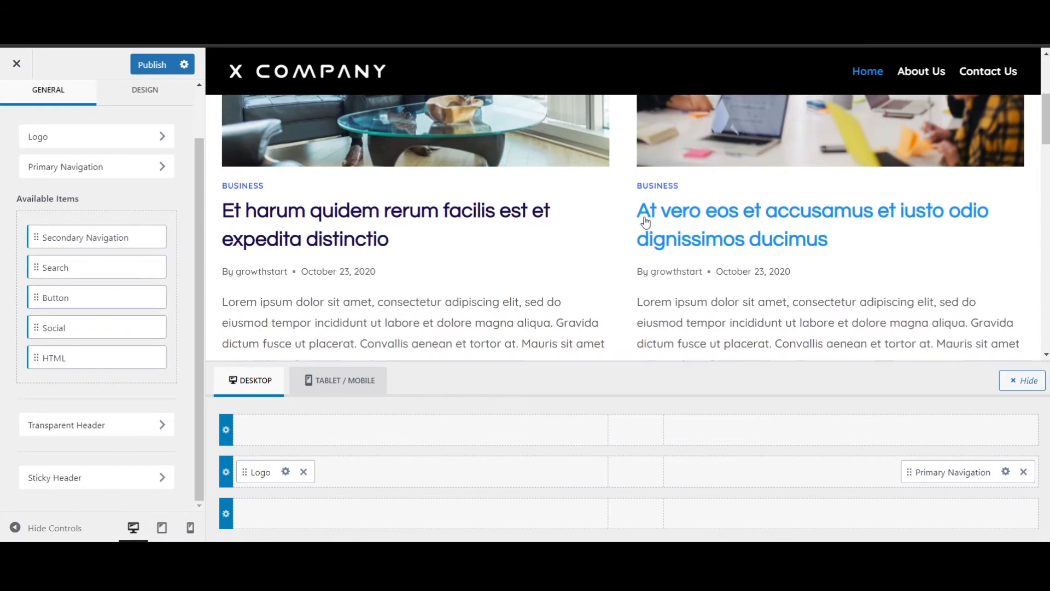
scroll(647, 220, "down", 10)
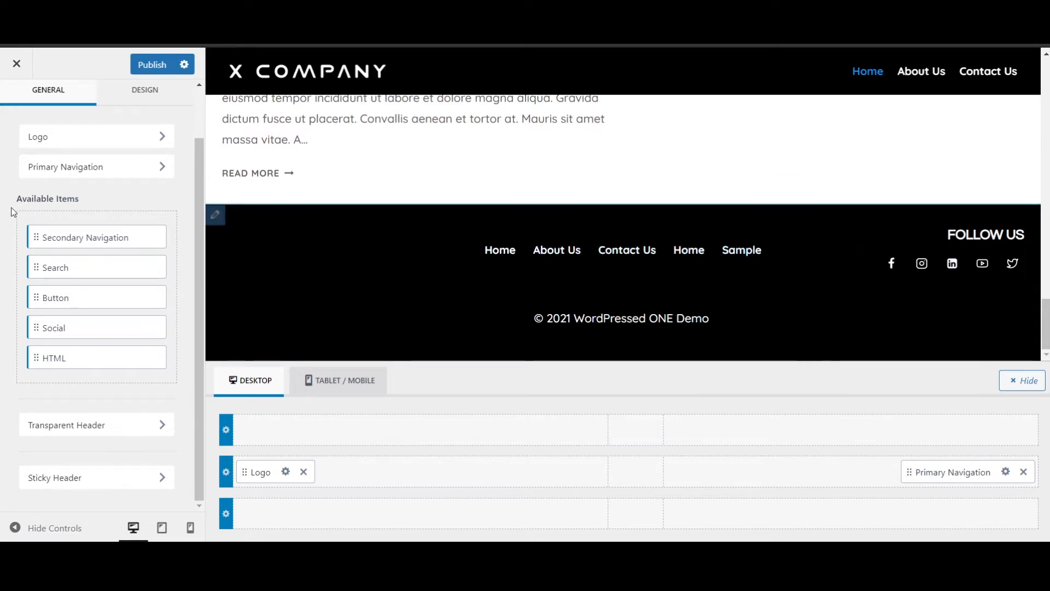
scroll(14, 208, "up", 2)
left_click(21, 103)
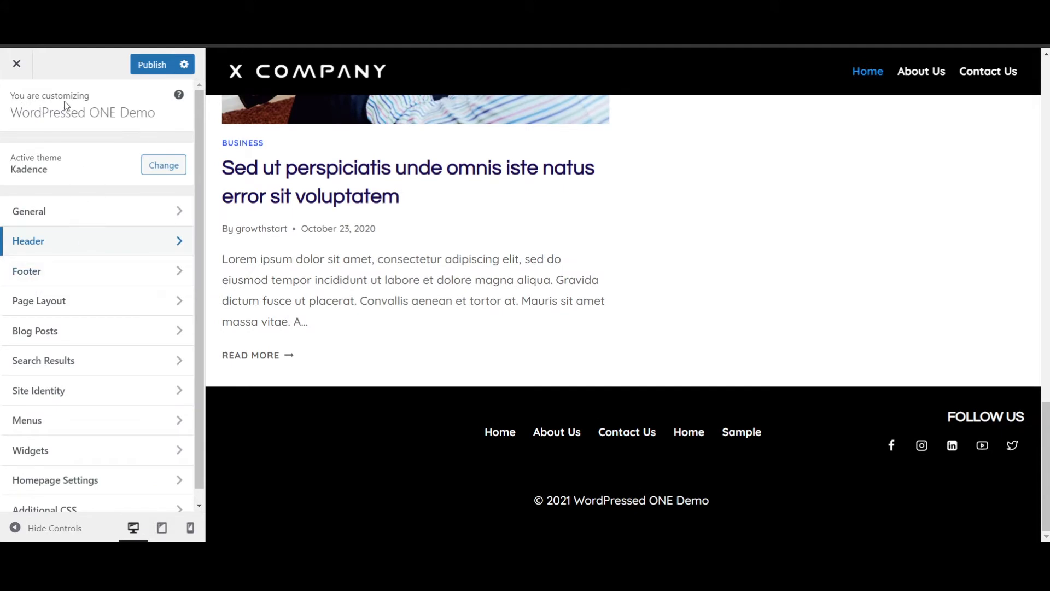
left_click(51, 279)
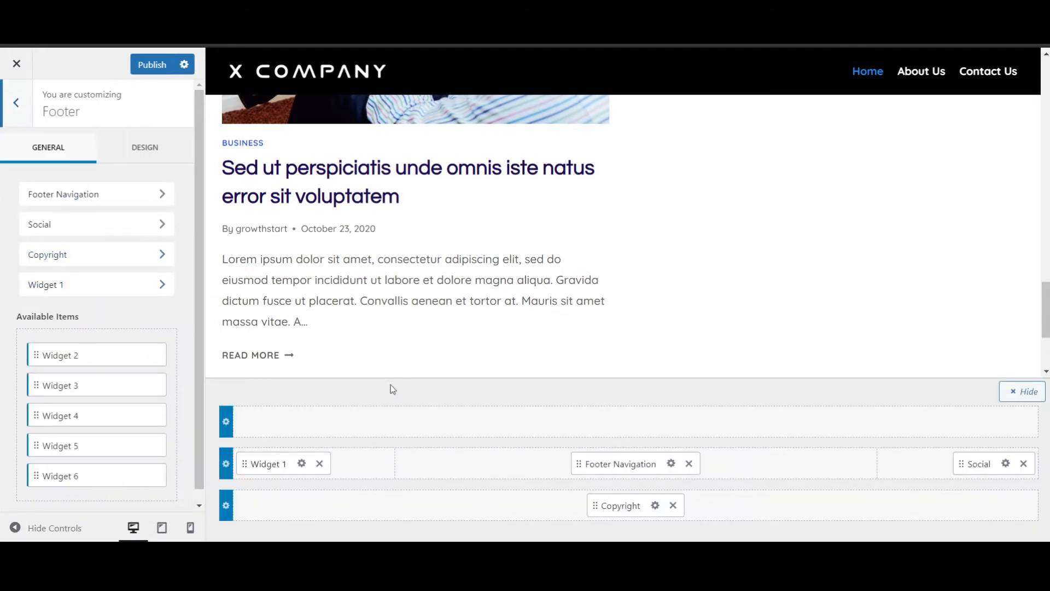
- Remove the Widget 1, Footer Navigation, Social and Copyright items from the footer rows
left_click(319, 464)
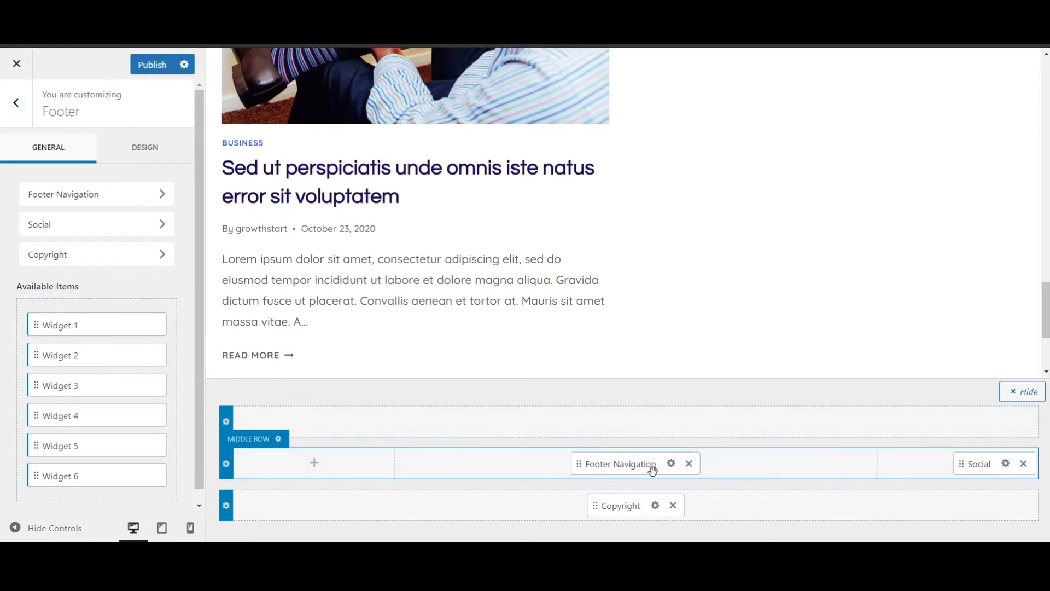
left_click(689, 464)
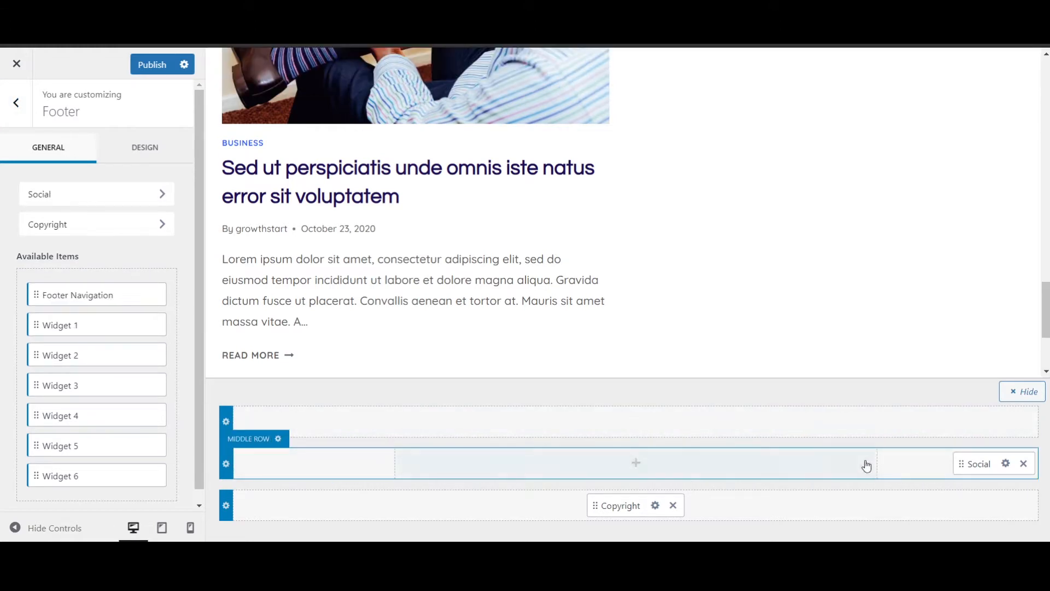
left_click(1024, 464)
left_click(679, 505)
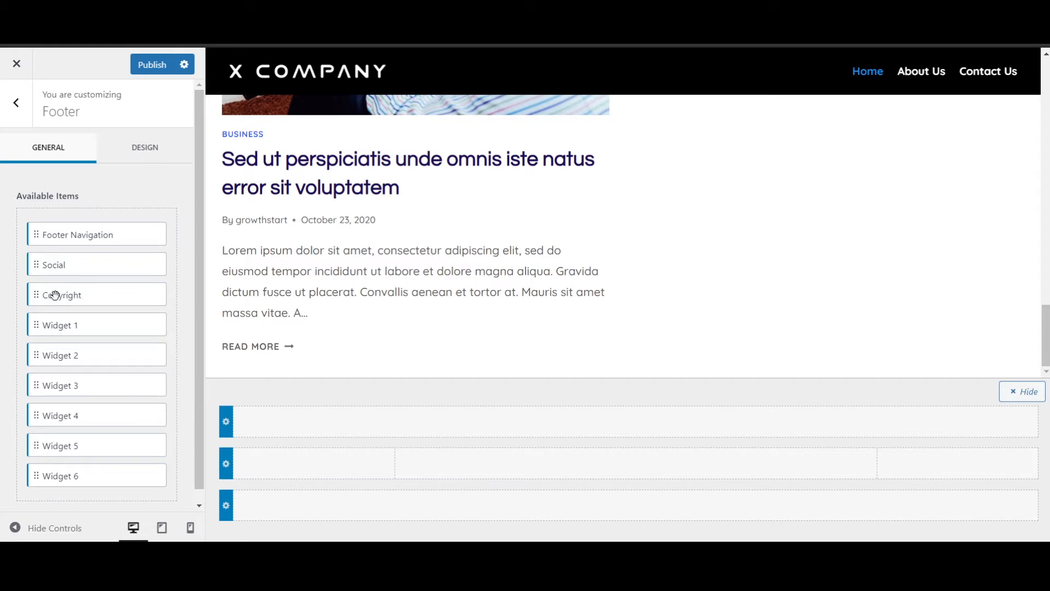
- Place the Copyright item in the bottom footer row and open its settings
left_click_drag(55, 296, 566, 512)
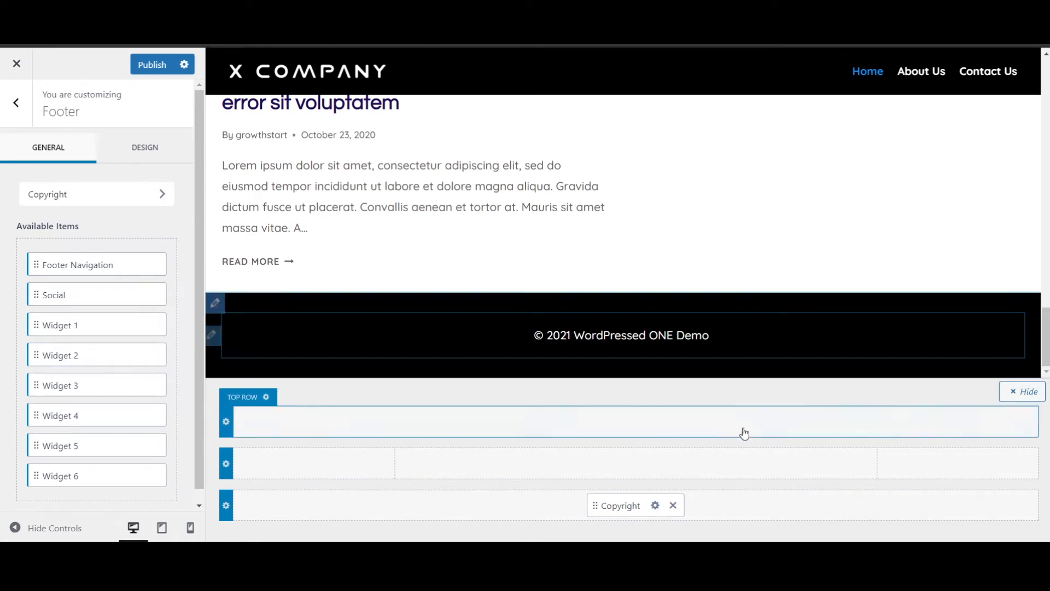
left_click(656, 506)
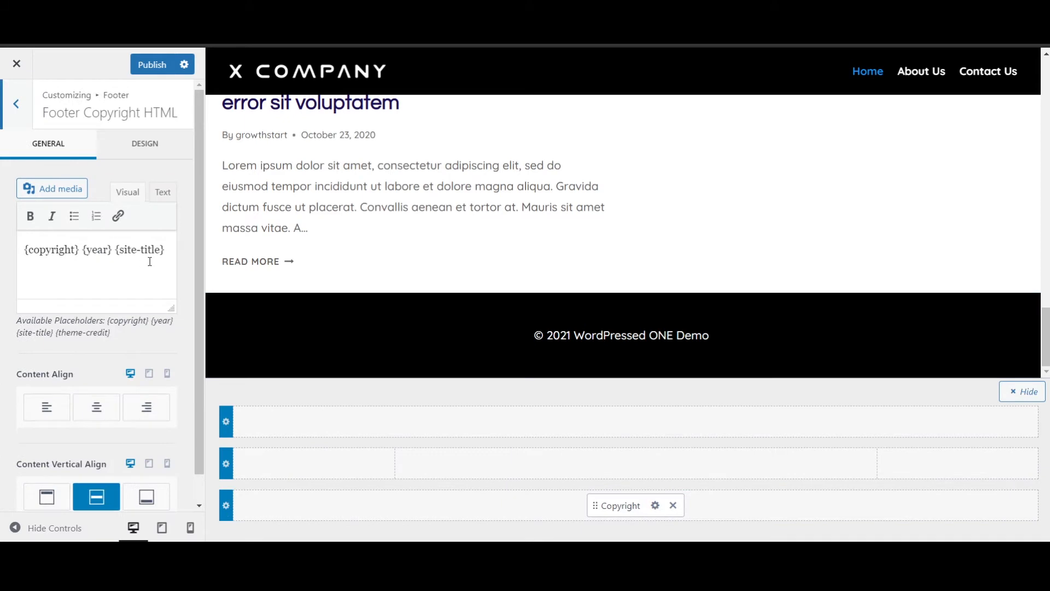
- Try adding the {theme-credit} placeholder to the end of the copyright text, and delete it after checking the preview
left_click_drag(121, 341, 65, 337)
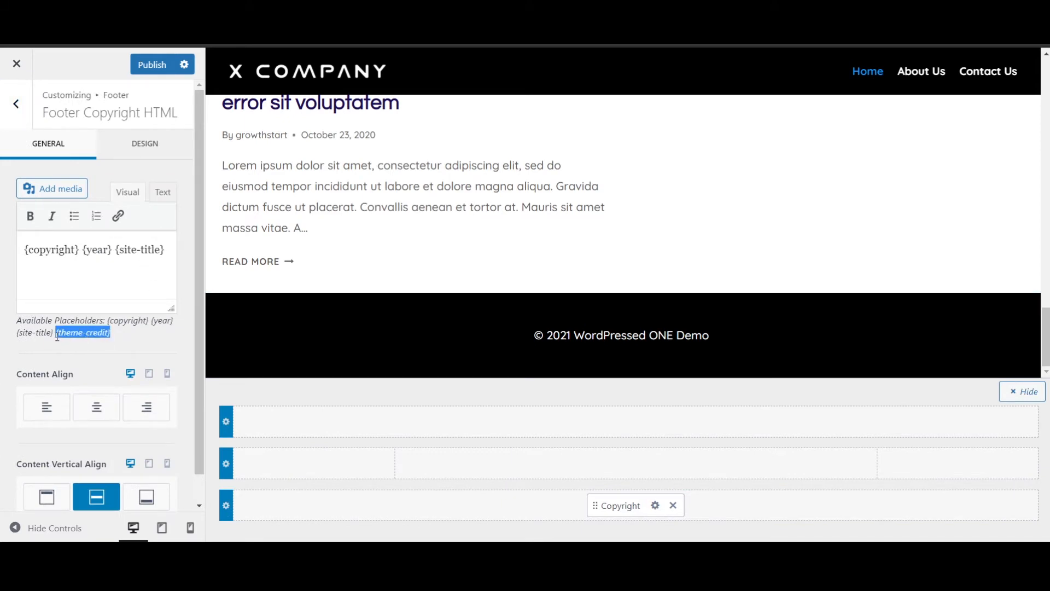
left_click(116, 288)
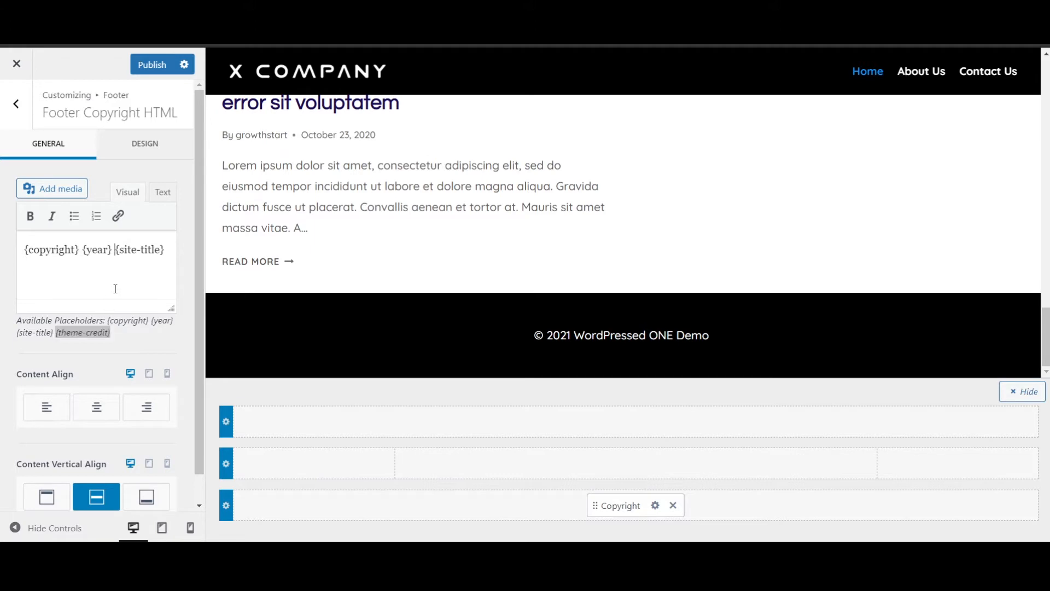
type("{theme-credit}")
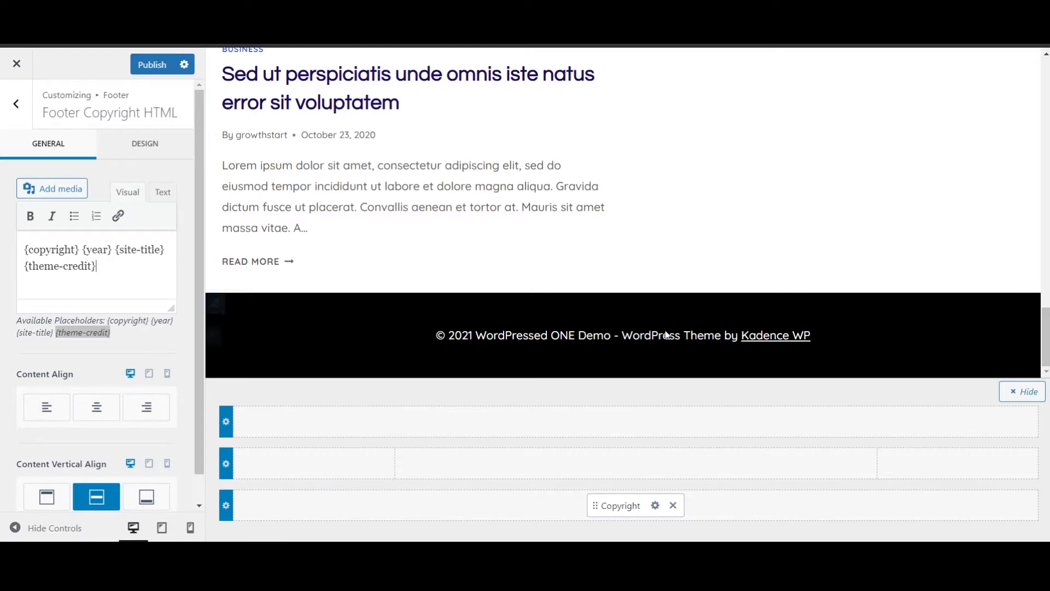
left_click_drag(102, 268, 33, 266)
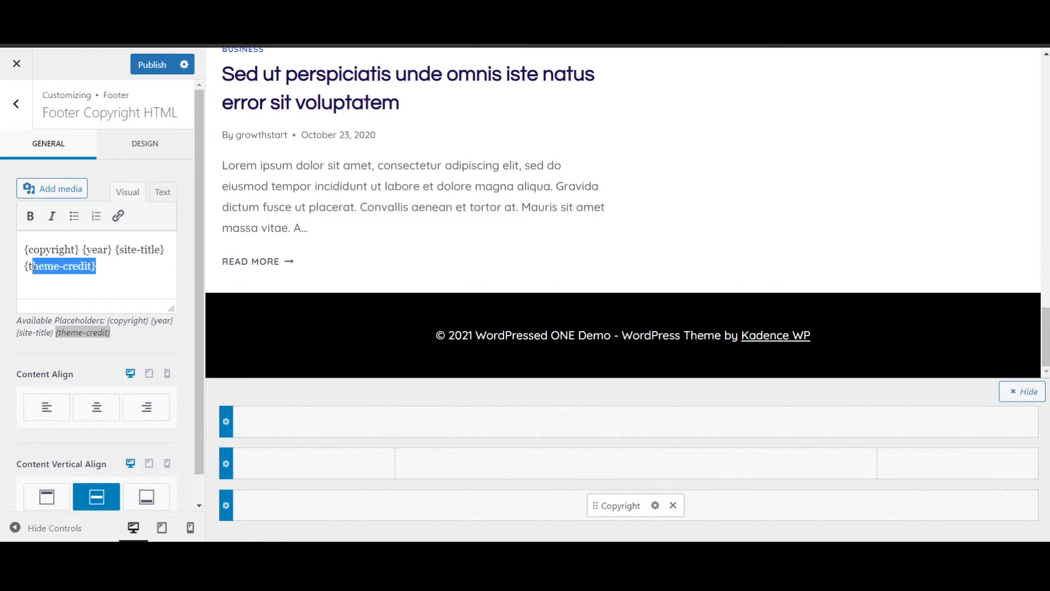
key("BackSpace")
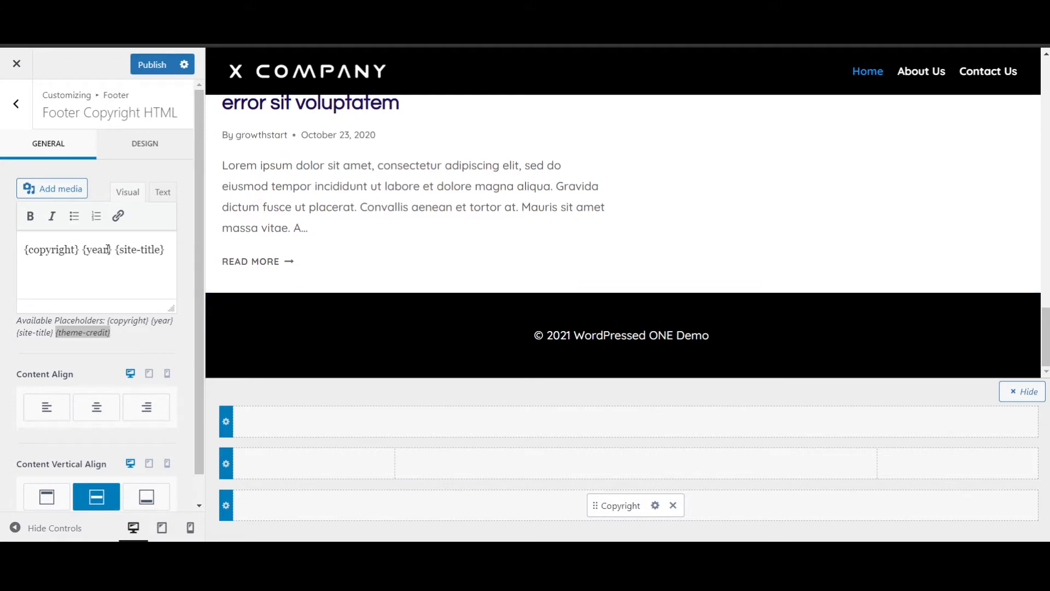
- Replace the {site-title} placeholder in the copyright text with WordPressed
left_click_drag(117, 249, 217, 256)
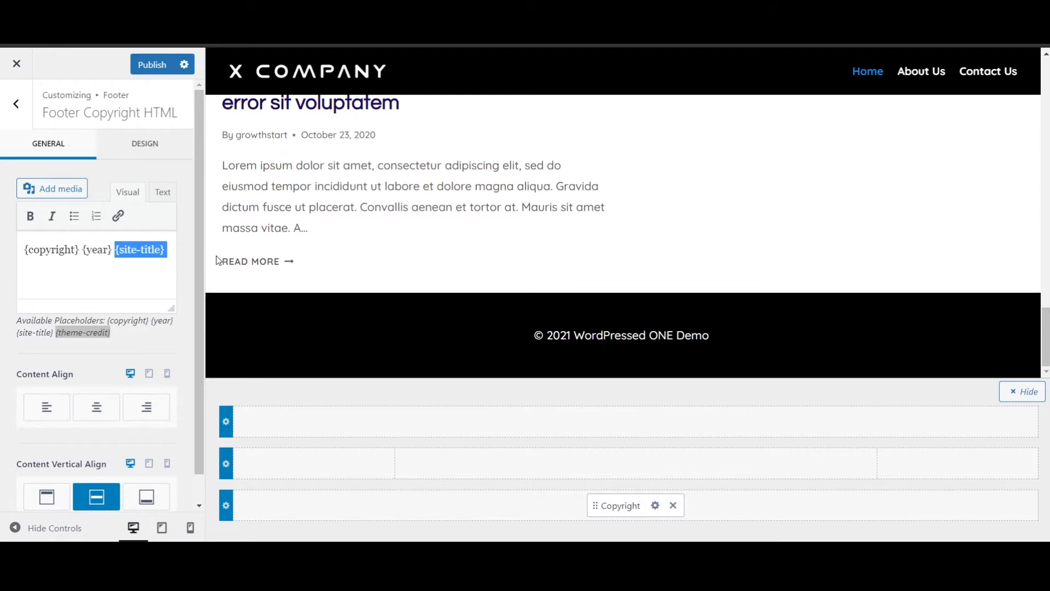
type("Word")
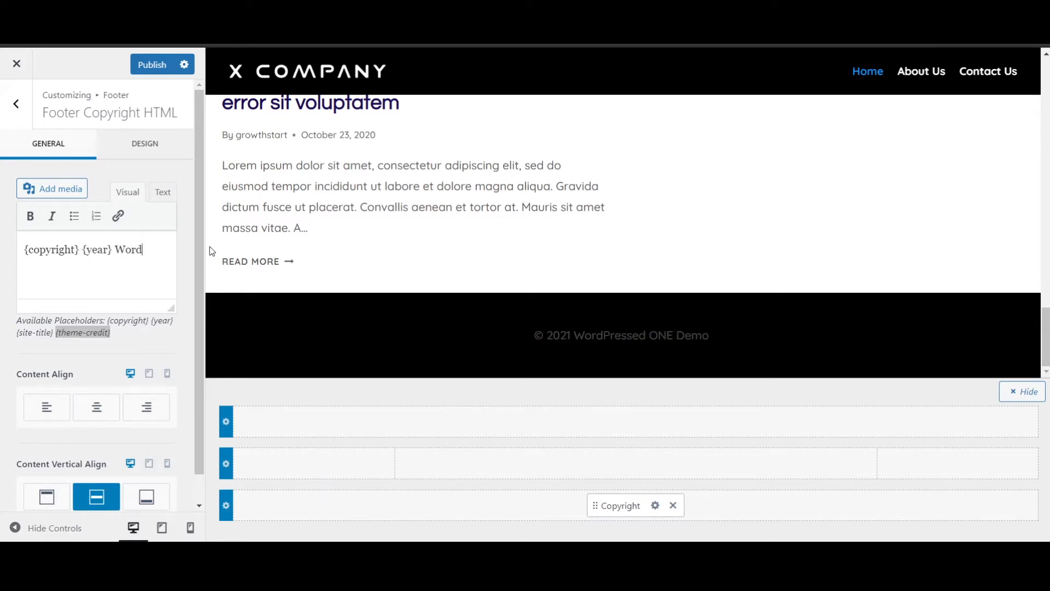
type("Pressed")
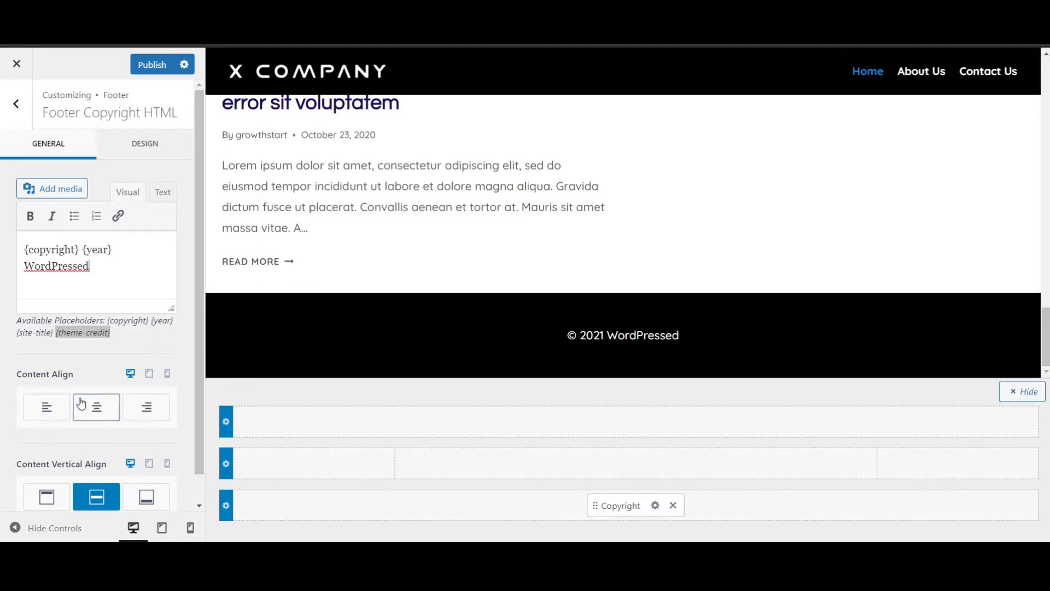
- In the copyright design settings, look at the font color choices and set the font to "Arial Black", Gadget, sans-serif
scroll(82, 389, "down", 1)
scroll(142, 366, "up", 1)
left_click(147, 151)
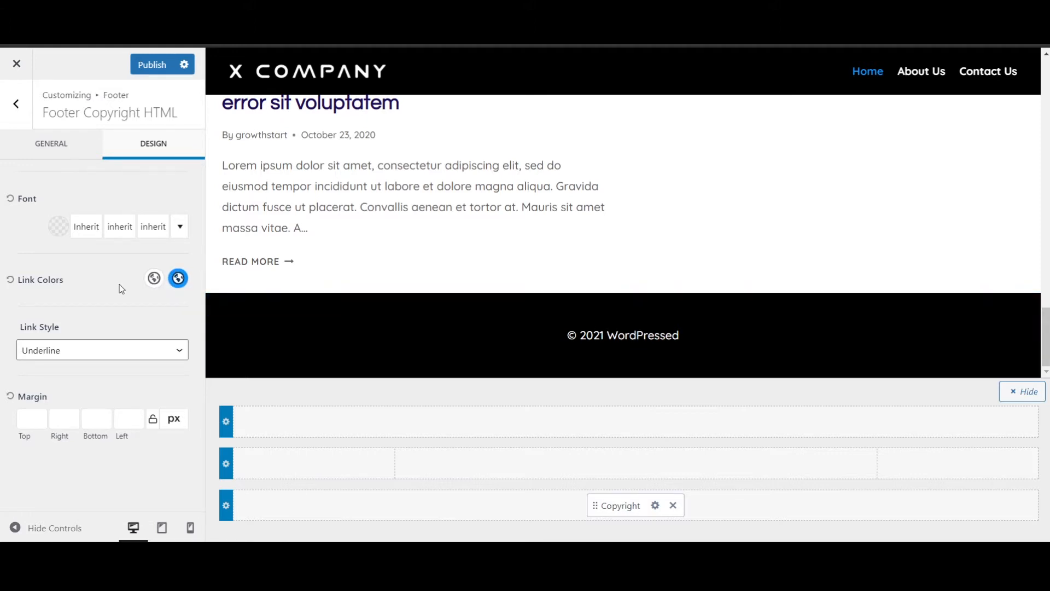
left_click(55, 228)
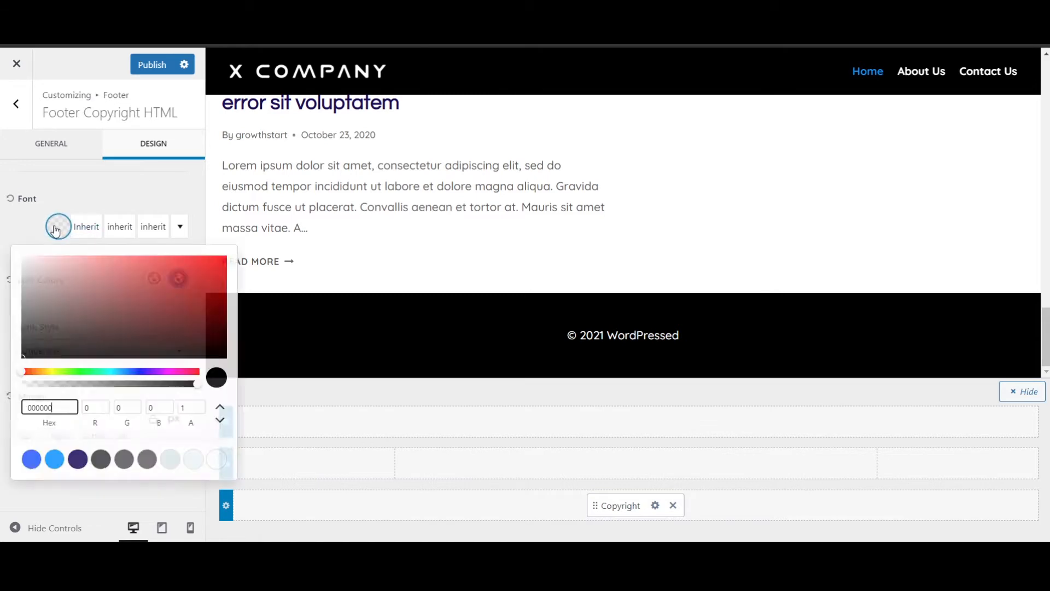
left_click(76, 176)
left_click(93, 236)
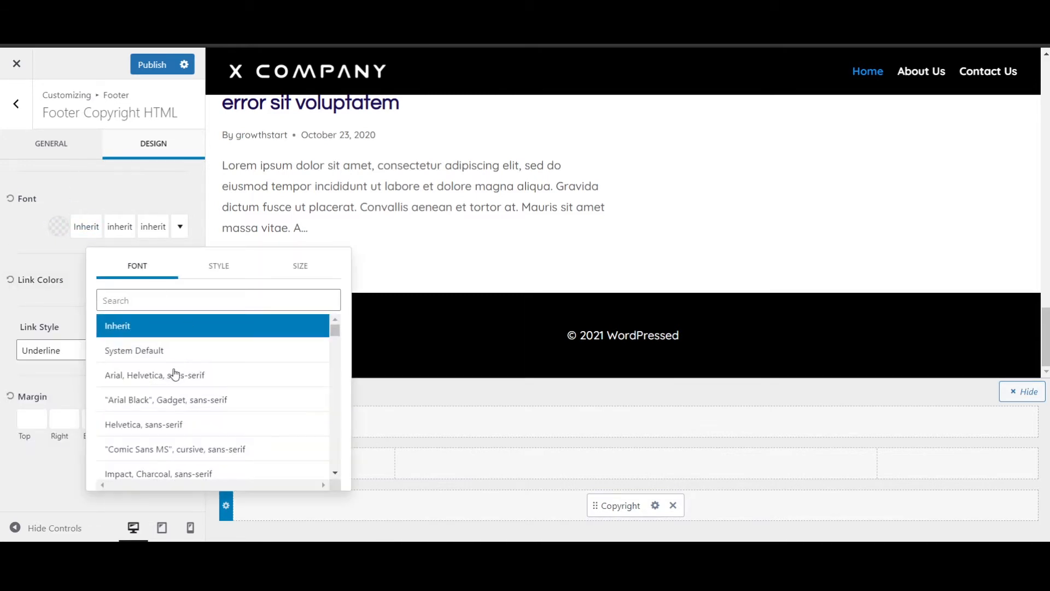
left_click(169, 404)
left_click(132, 178)
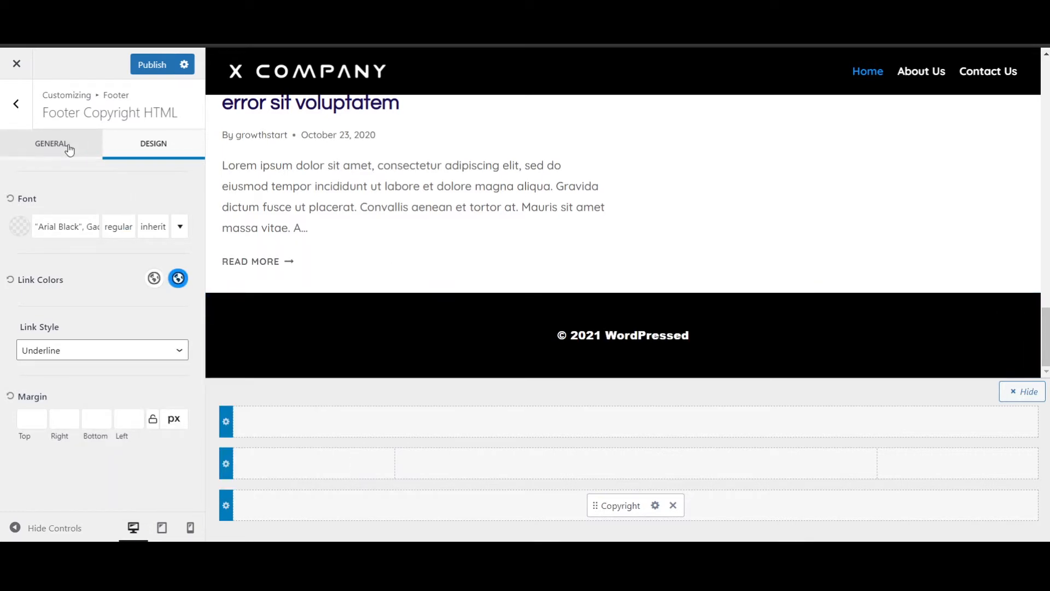
- Return to the general footer settings and place the Social item in the last column of the middle row
left_click(17, 116)
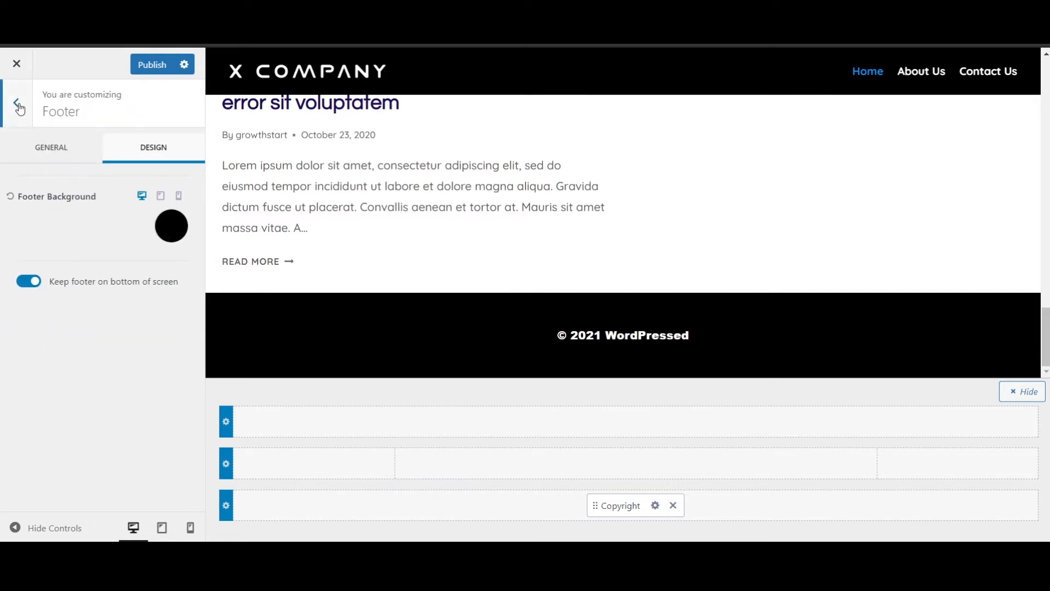
left_click(17, 105)
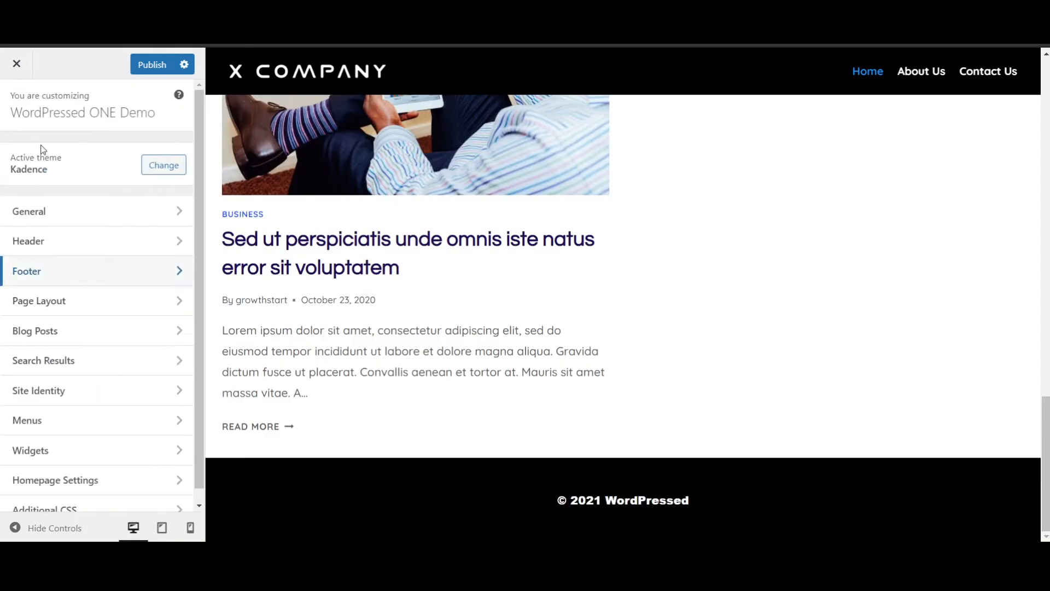
left_click(84, 275)
left_click(71, 149)
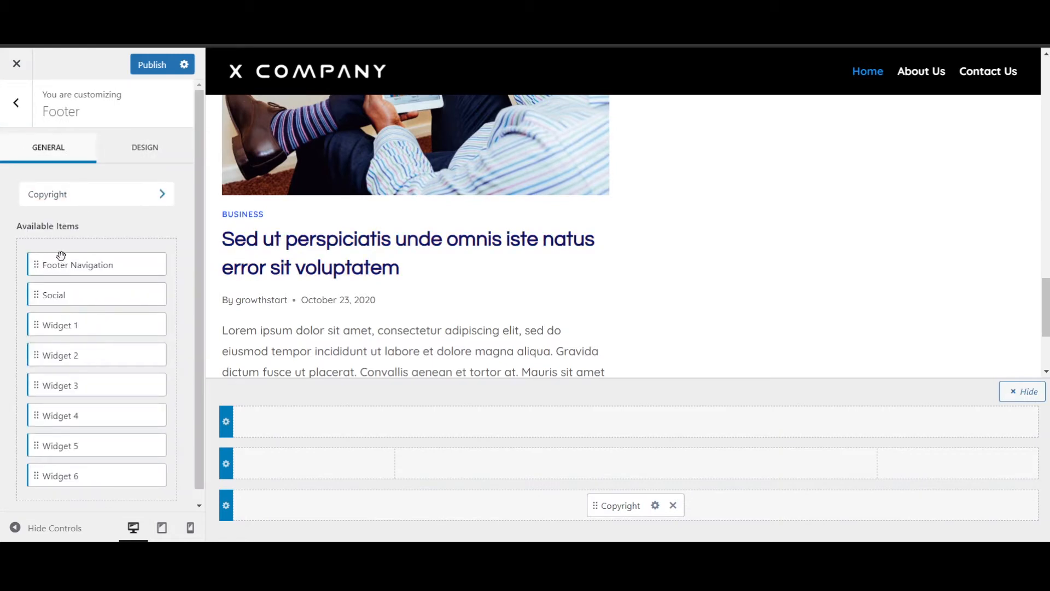
scroll(94, 243, "down", 1)
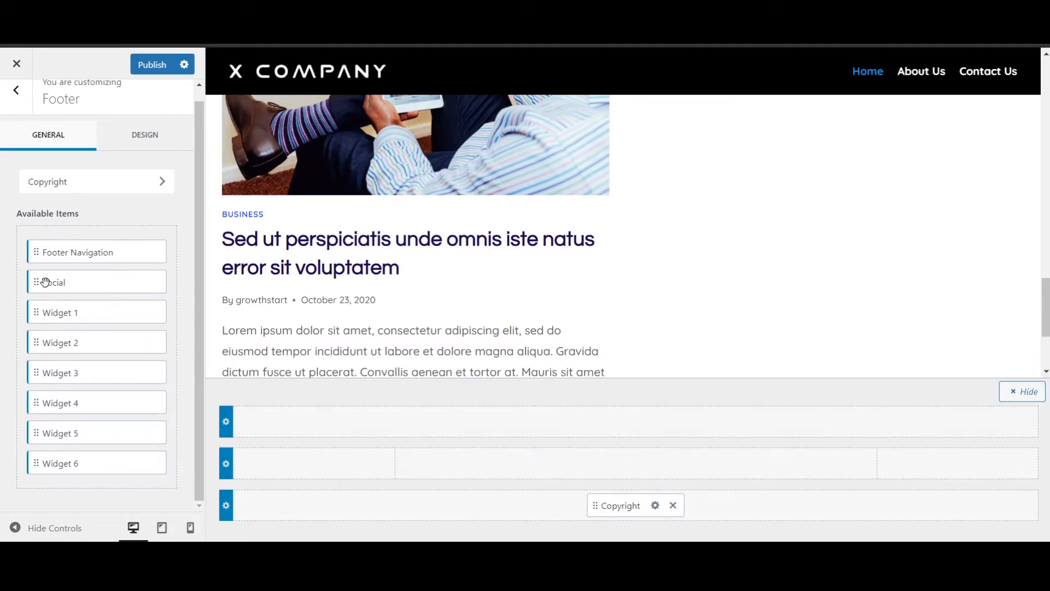
left_click_drag(47, 282, 914, 461)
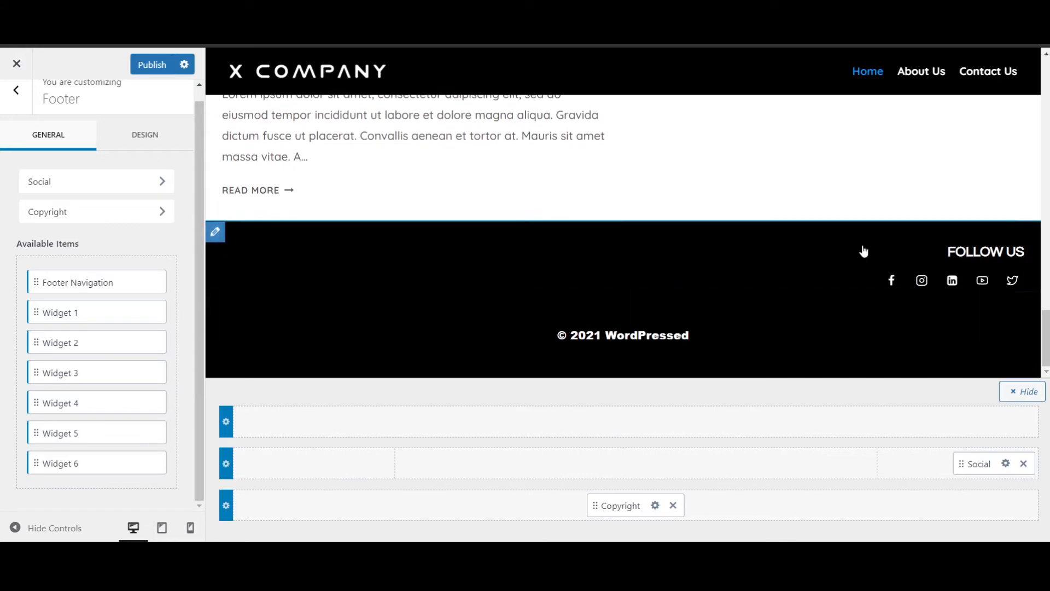
- Open the footer's Social item settings and examine the networks that can be added and the Facebook item's options
left_click(1006, 464)
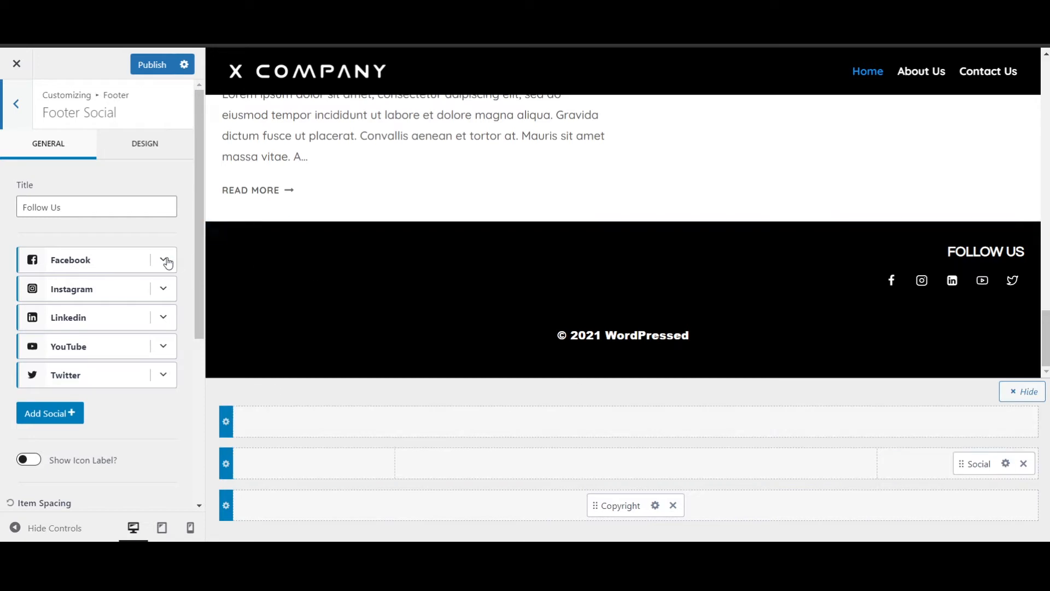
left_click(37, 421)
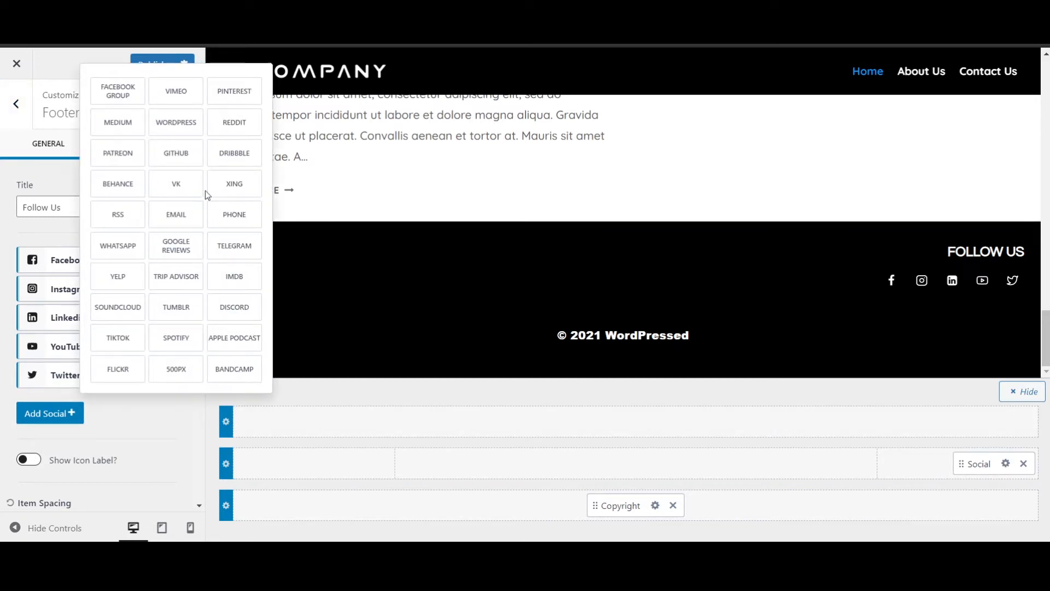
left_click(42, 224)
left_click(160, 263)
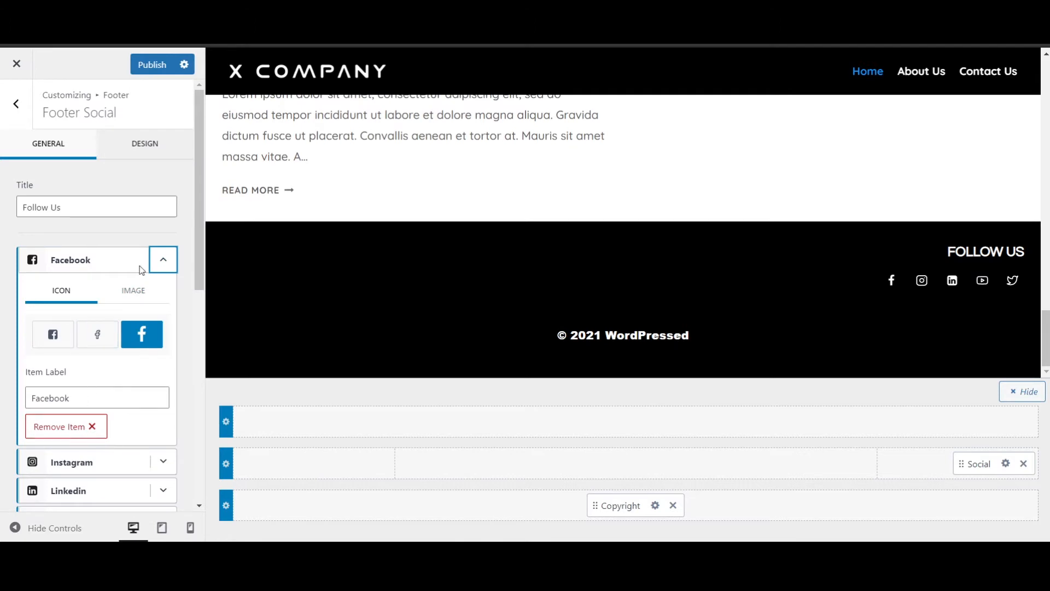
left_click(158, 260)
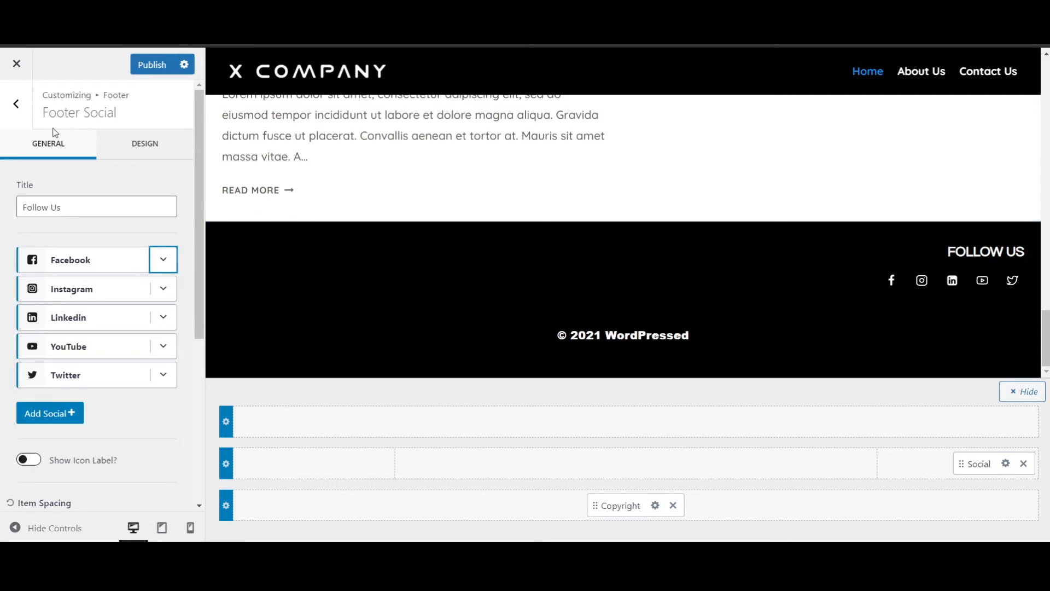
left_click(16, 107)
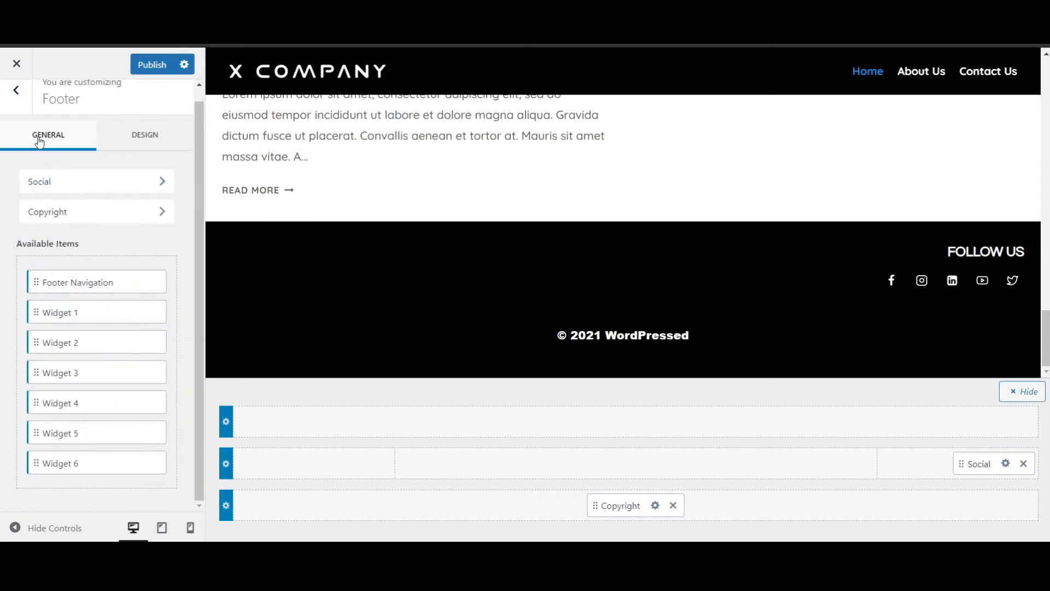
left_click(16, 93)
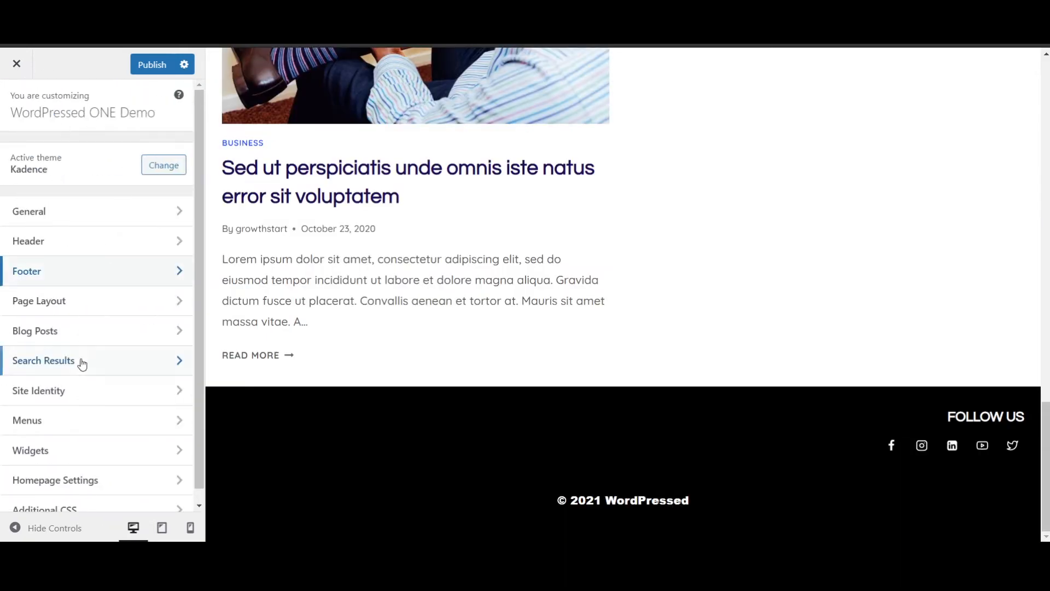
scroll(82, 383, "down", 1)
left_click(69, 197)
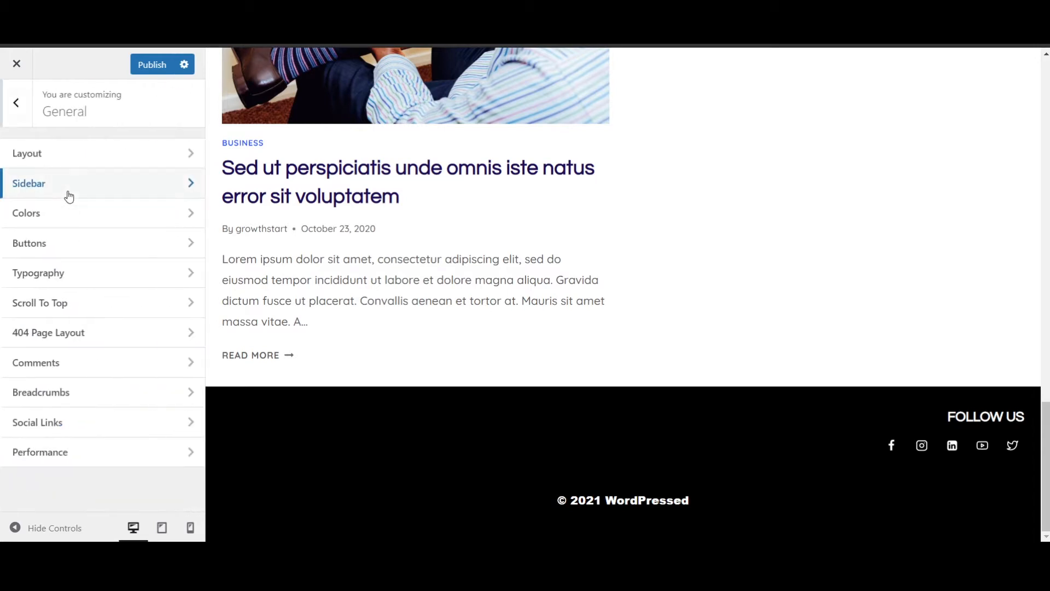
left_click(102, 430)
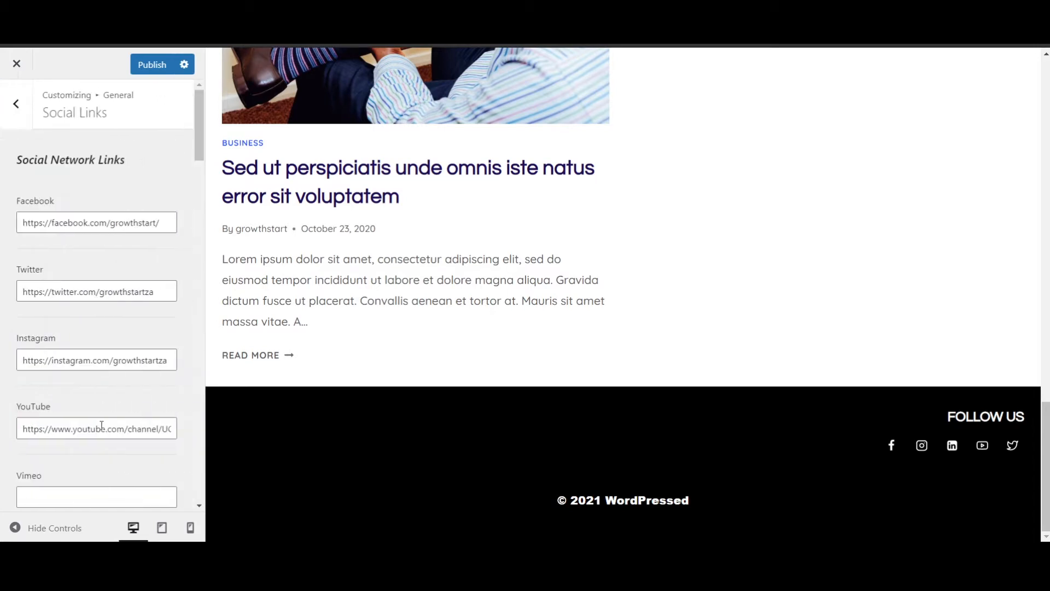
left_click(155, 225)
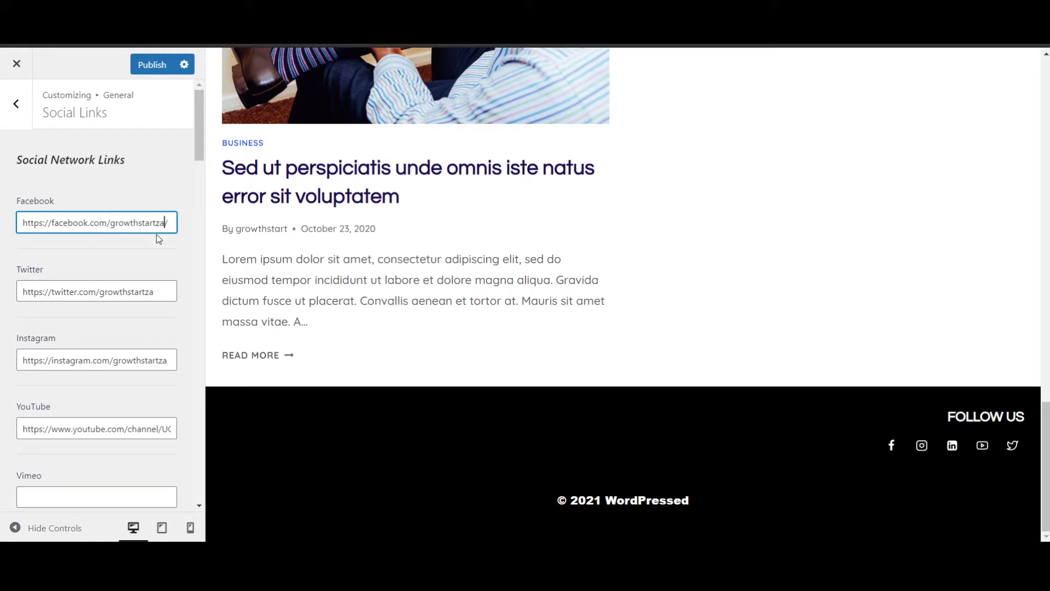
left_click(138, 268)
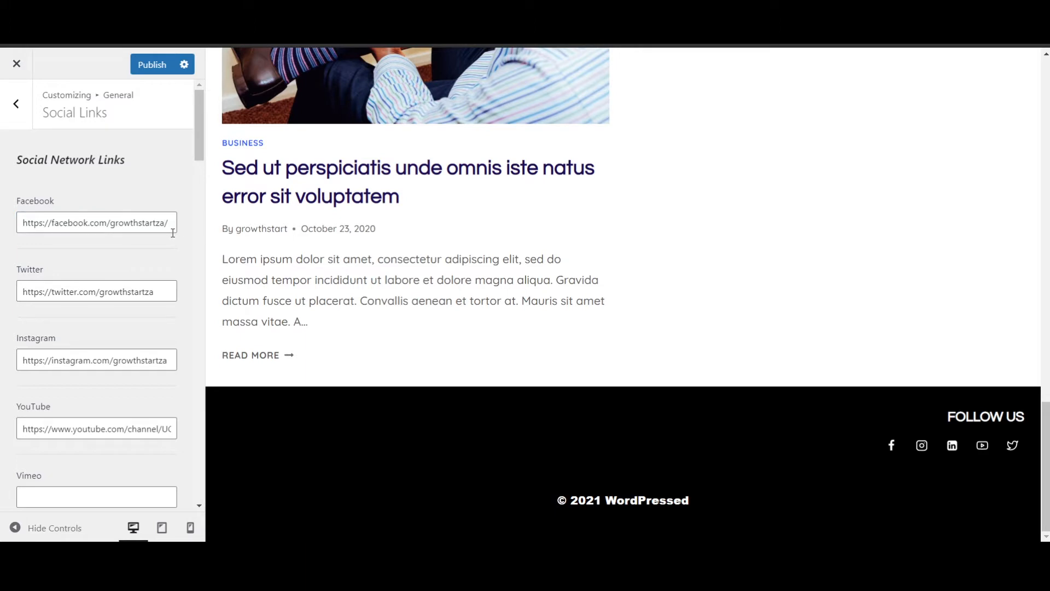
- Return to the footer's Social settings and examine the icon and label options of the Facebook item
left_click(28, 118)
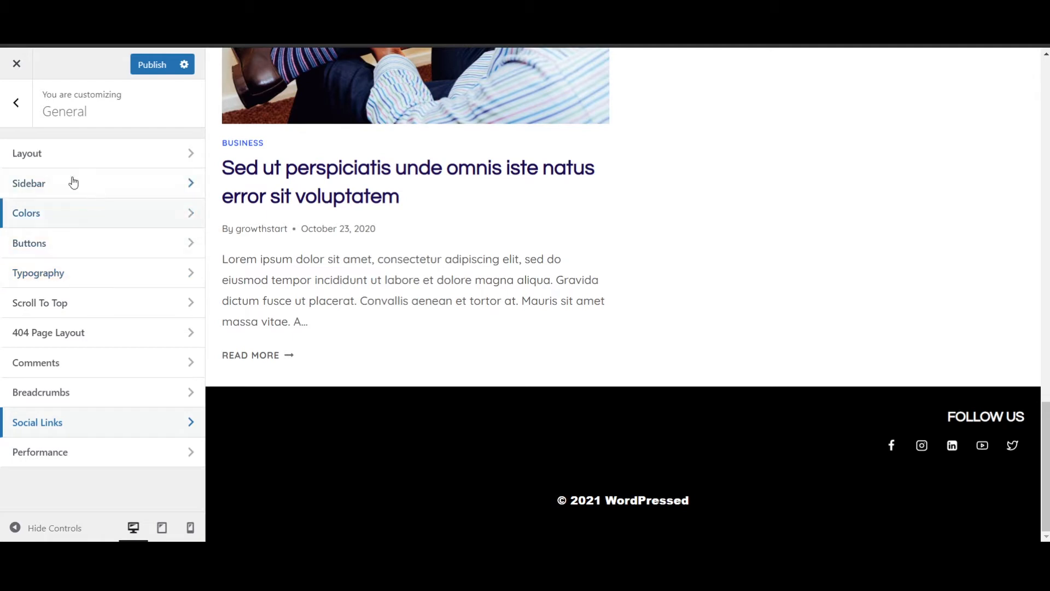
left_click(17, 107)
left_click(101, 257)
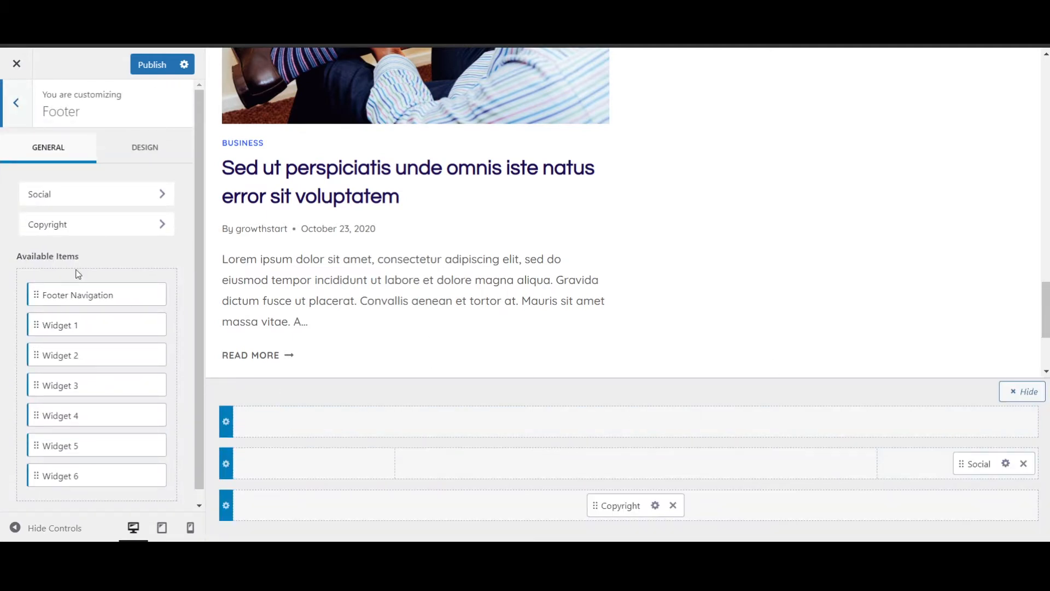
left_click(104, 196)
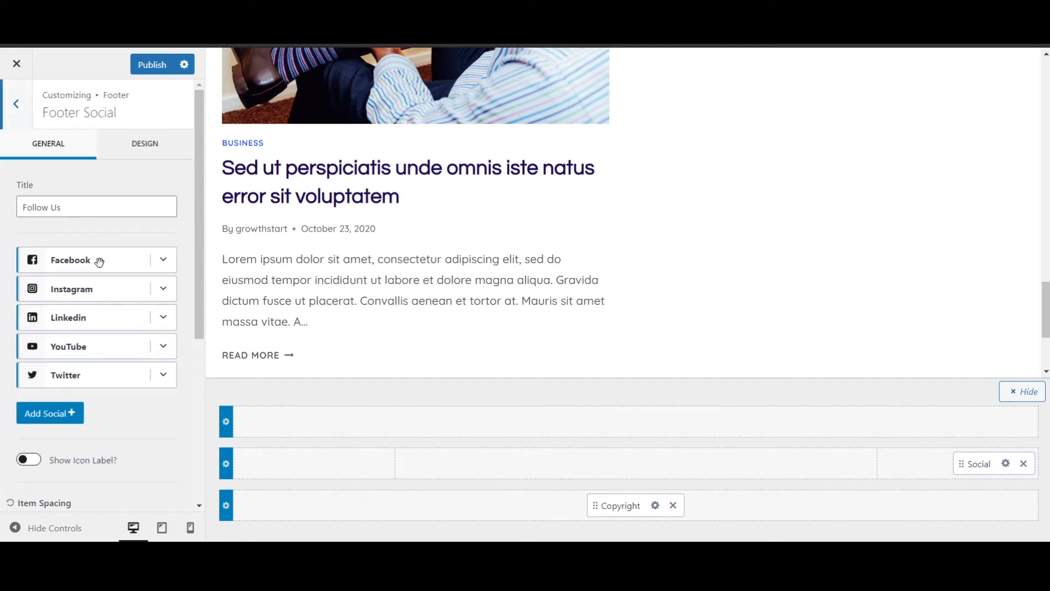
left_click(163, 261)
scroll(182, 297, "down", 1)
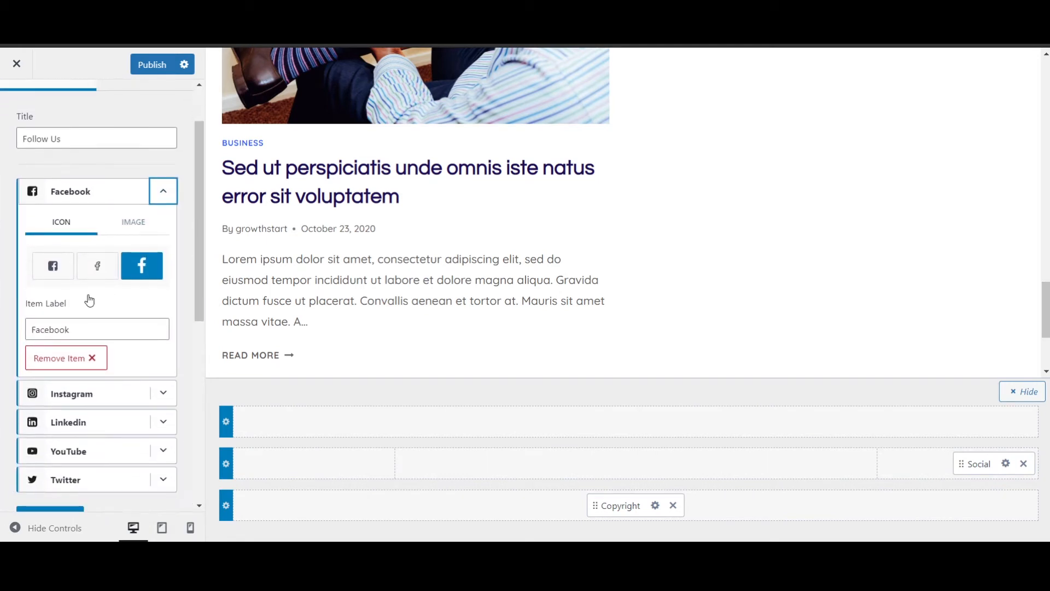
scroll(136, 338, "down", 2)
scroll(150, 194, "up", 3)
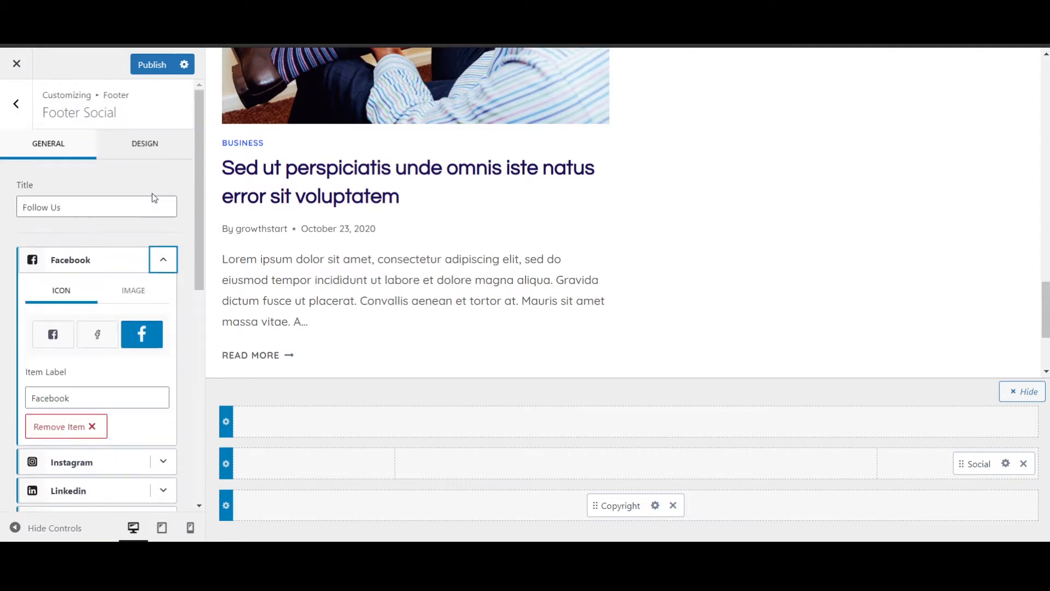
left_click(162, 257)
- Look through the Social item's general settings again and check the social icons in the footer preview
left_click(16, 103)
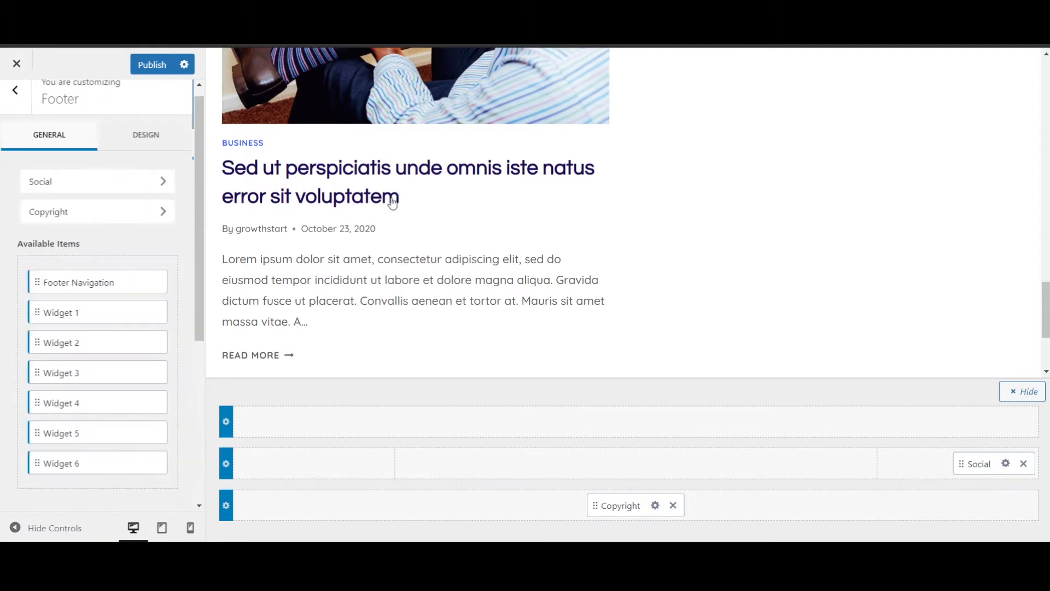
left_click(1005, 464)
scroll(102, 344, "down", 1)
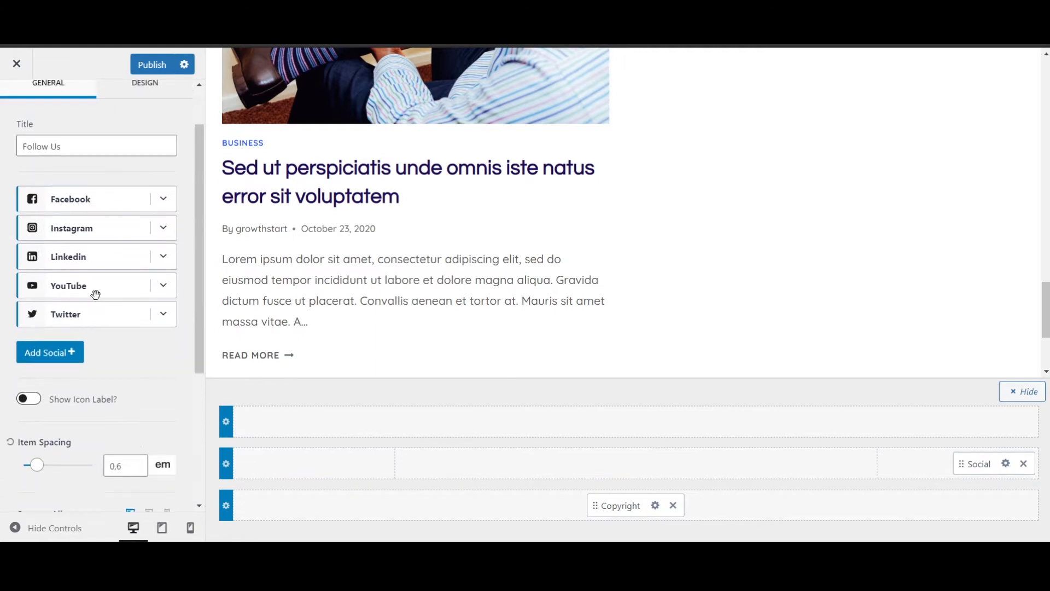
scroll(95, 295, "up", 2)
left_click(16, 105)
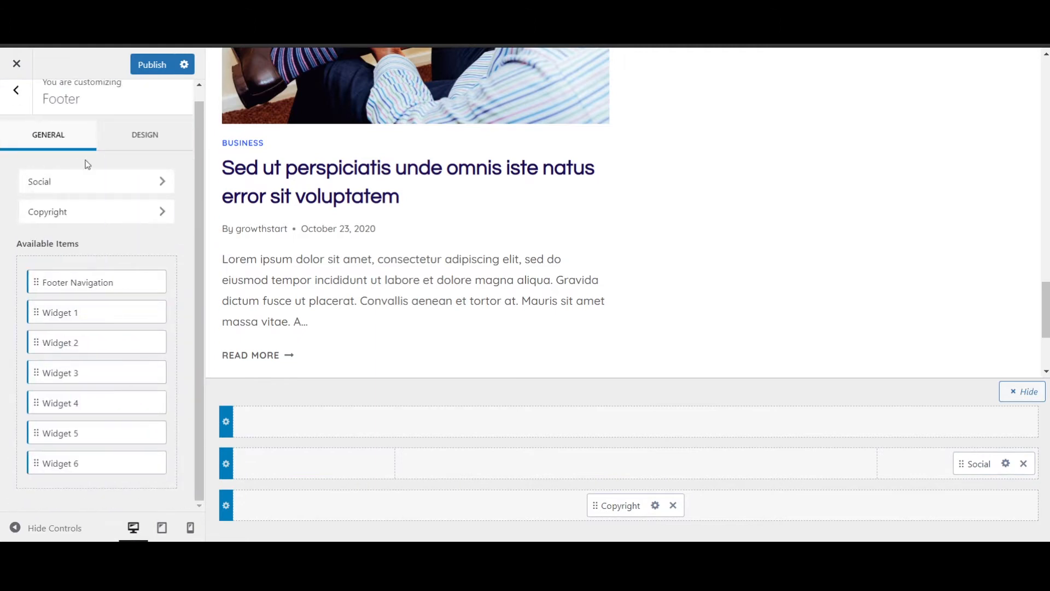
scroll(810, 251, "down", 3)
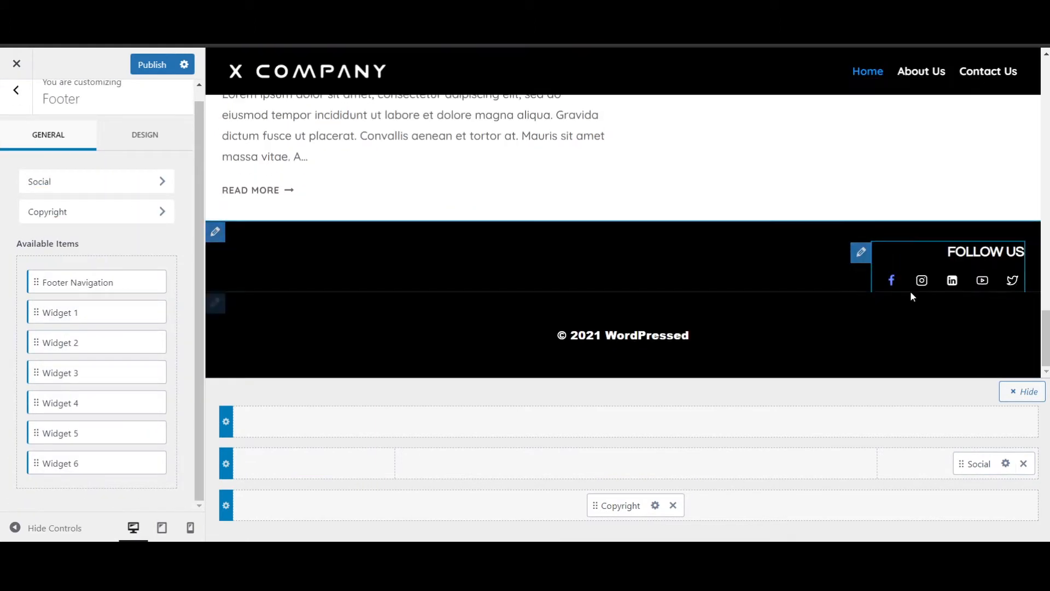
- In the Social item's design settings, switch the icon size unit to px and set the size to 17
left_click(1005, 464)
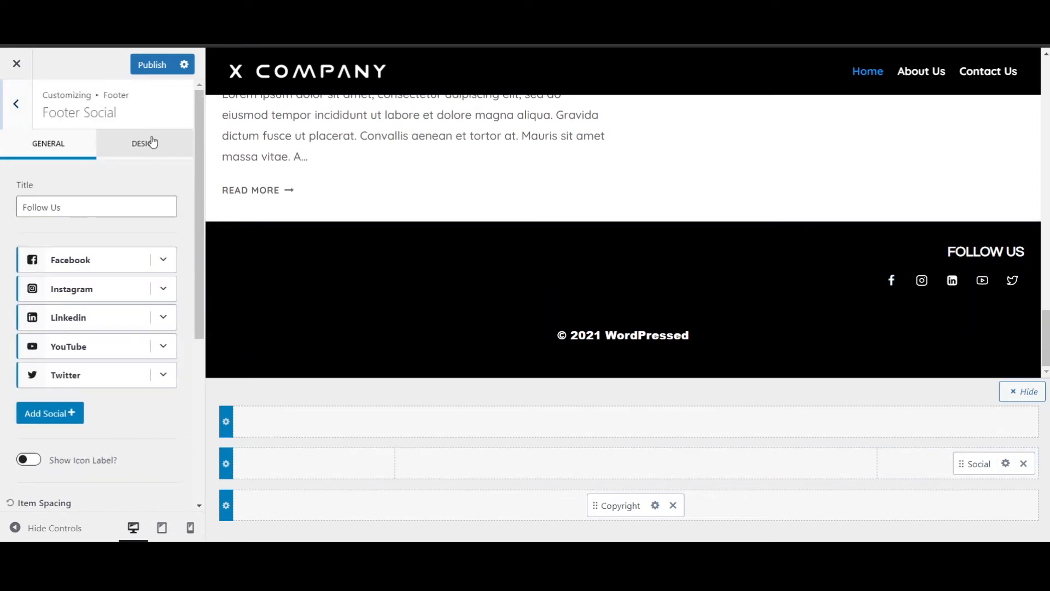
left_click(153, 142)
mouse_move(31, 290)
left_mouse_down()
mouse_move(47, 294)
mouse_move(22, 290)
mouse_move(31, 287)
left_mouse_up()
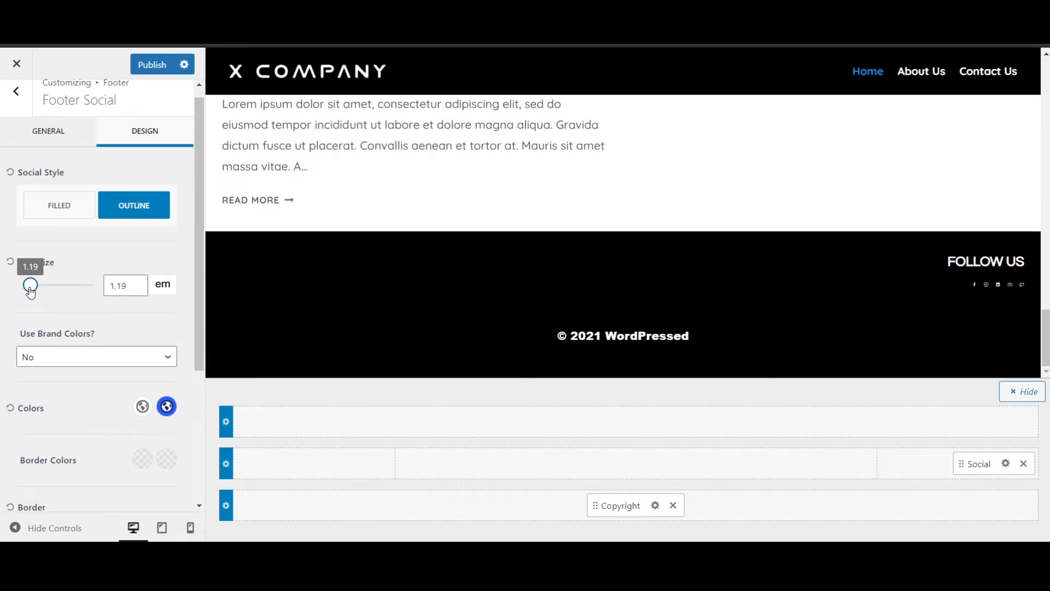
left_click(159, 288)
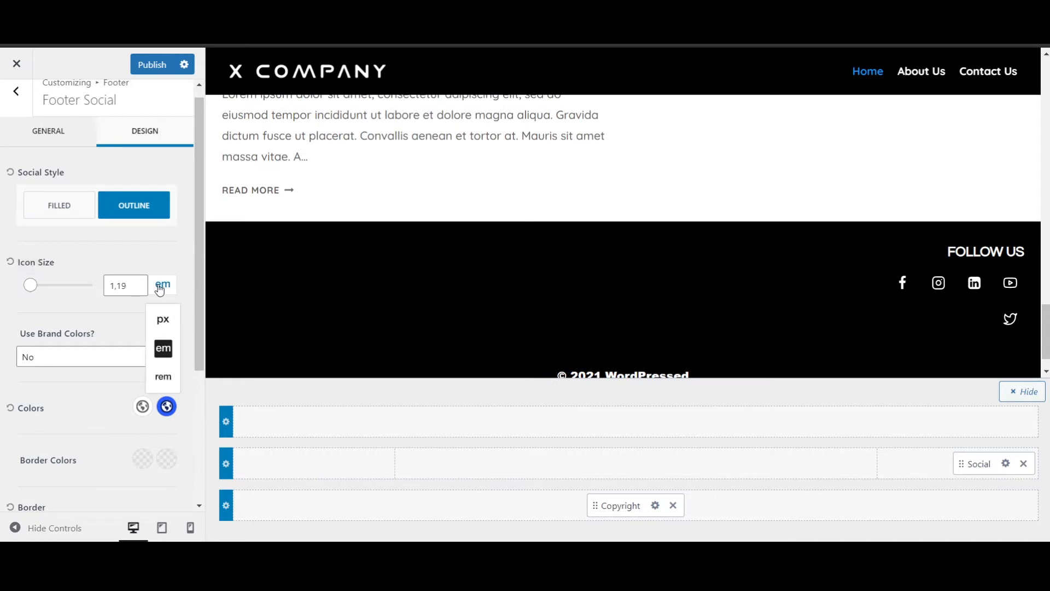
left_click(163, 320)
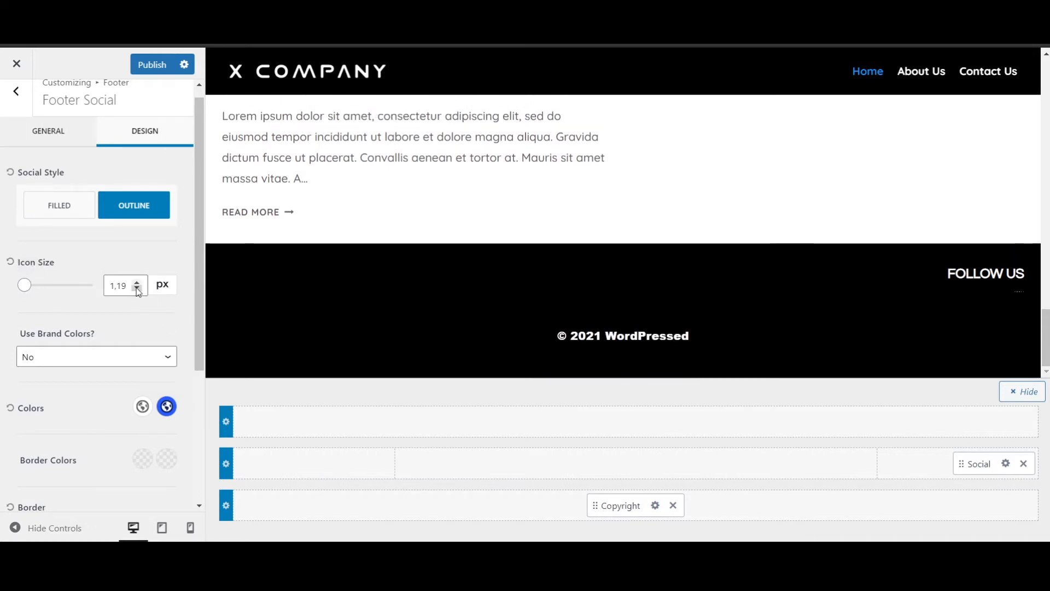
left_click_drag(22, 288, 35, 293)
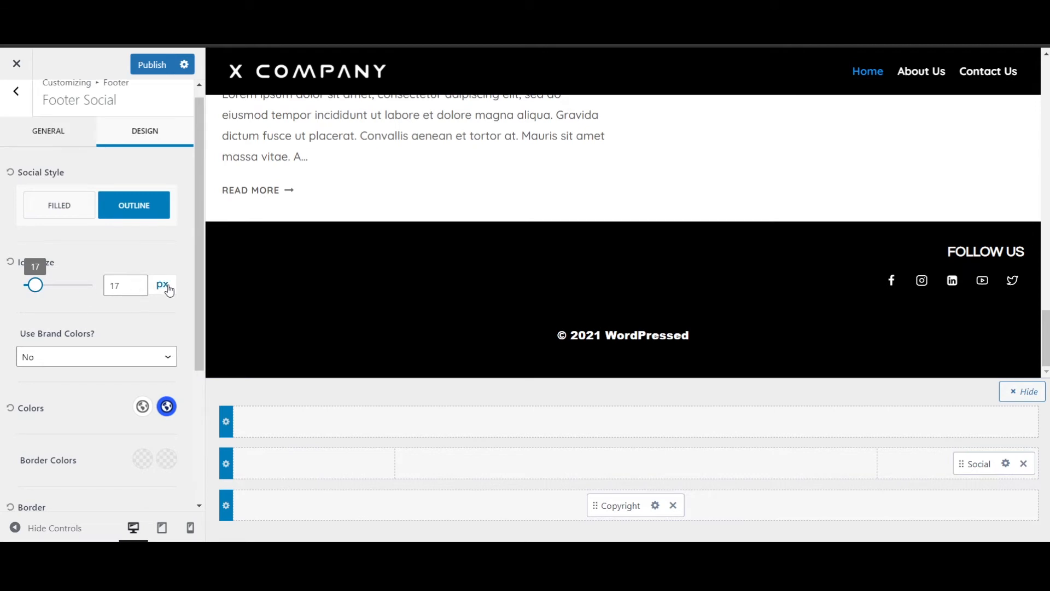
- Try a social icon size of 18 px and set it back to 17 px
left_click(136, 283)
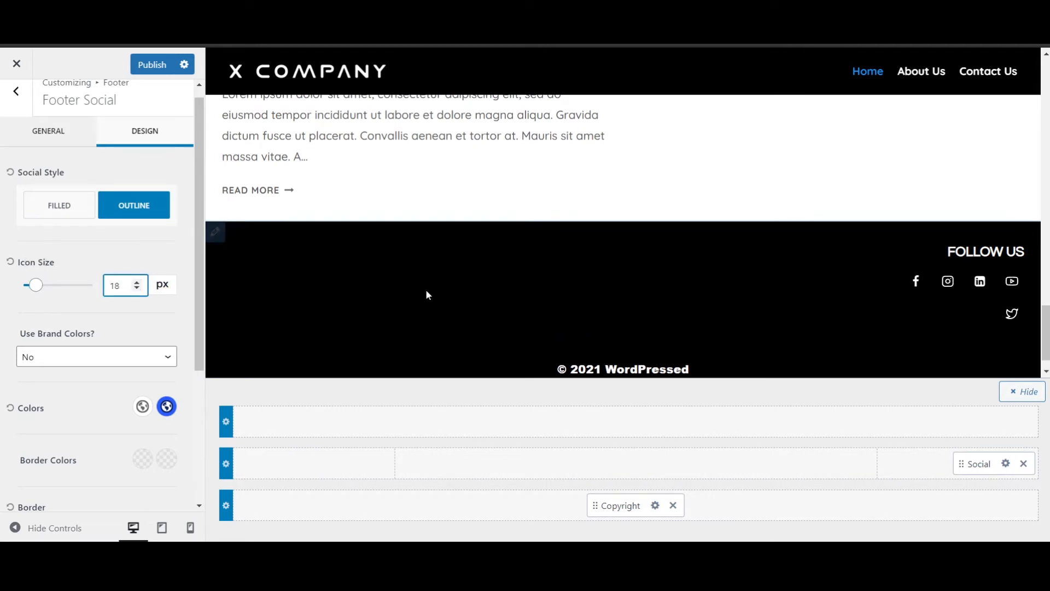
left_click(140, 292)
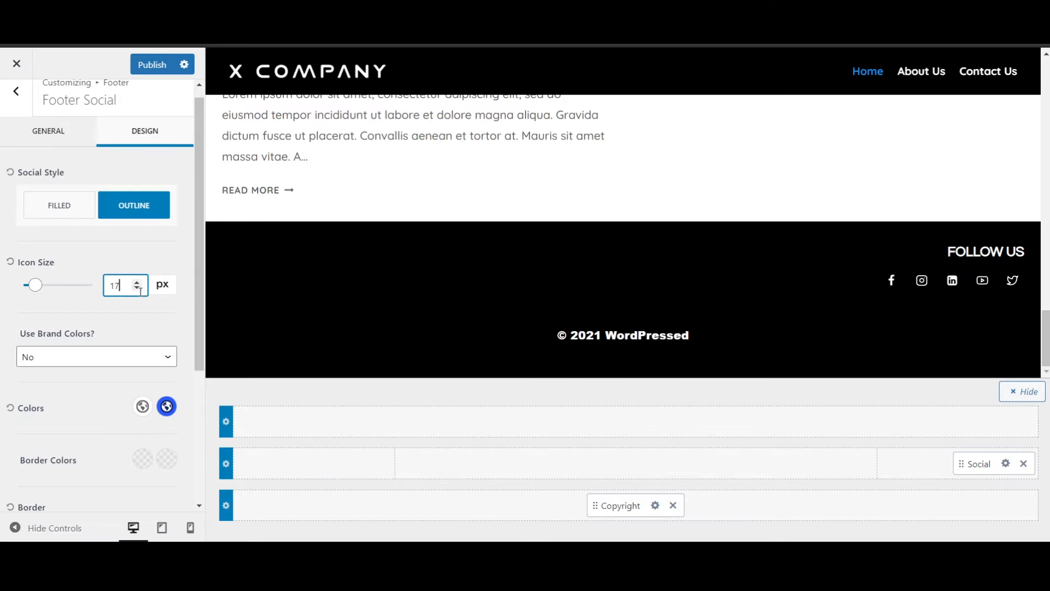
left_click(115, 251)
scroll(110, 319, "up", 1)
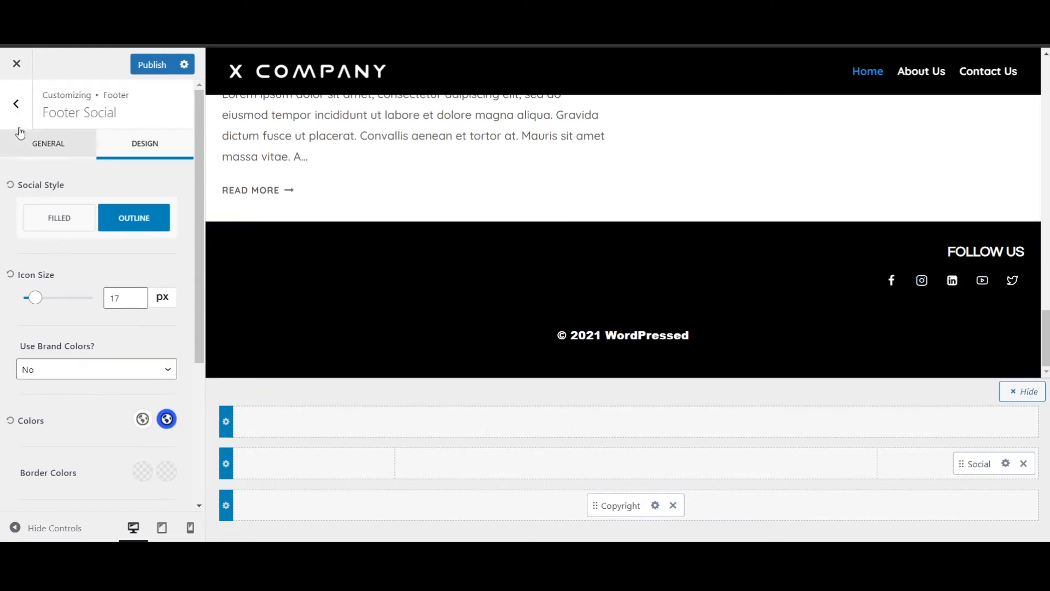
- Return to the general footer settings and place the Footer Navigation item in the first column of the middle row
left_click(16, 103)
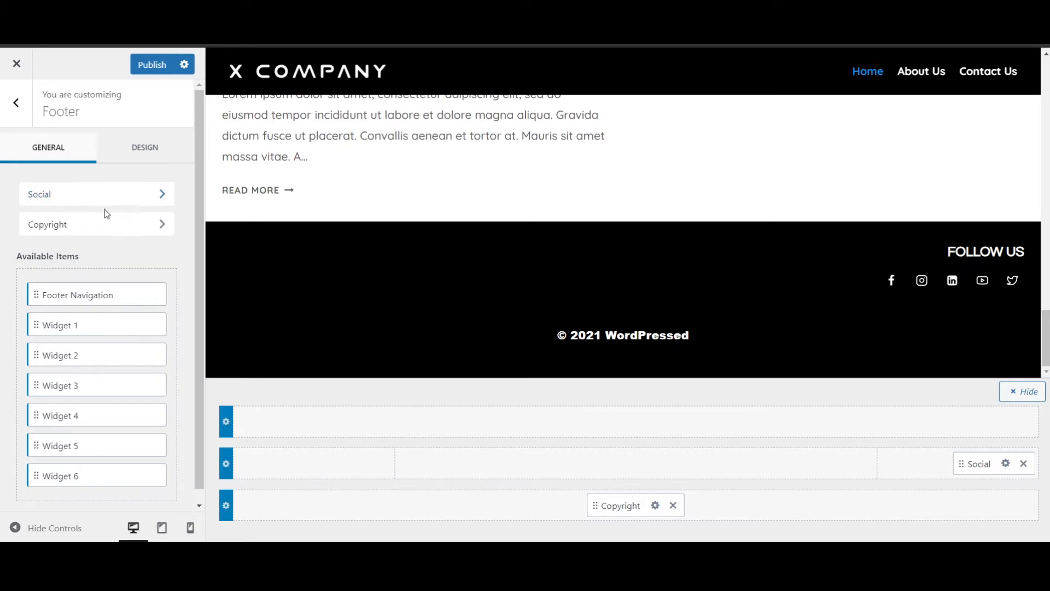
scroll(133, 344, "down", 1)
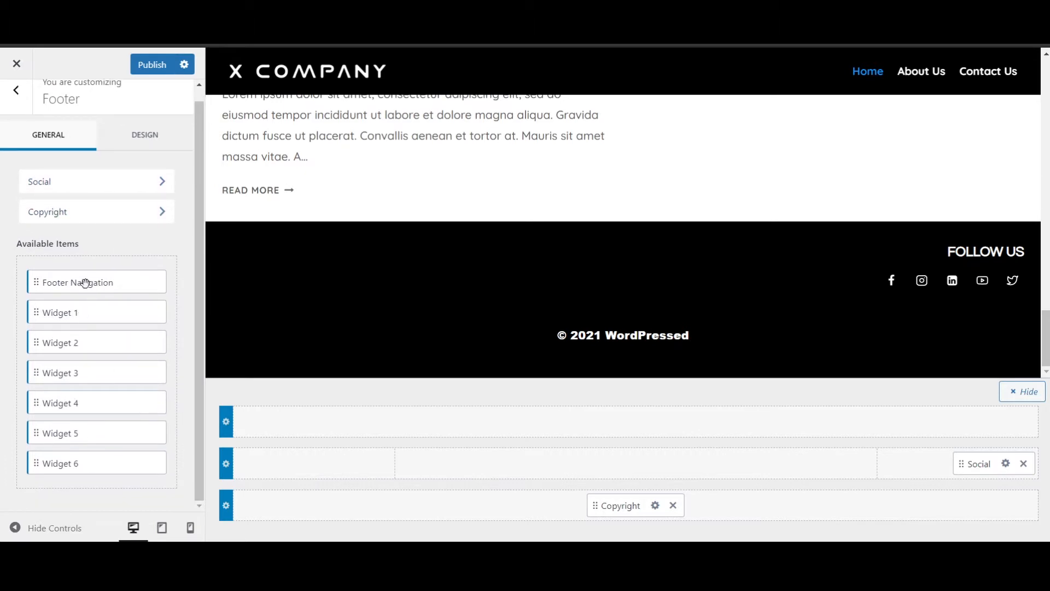
left_click_drag(85, 281, 296, 470)
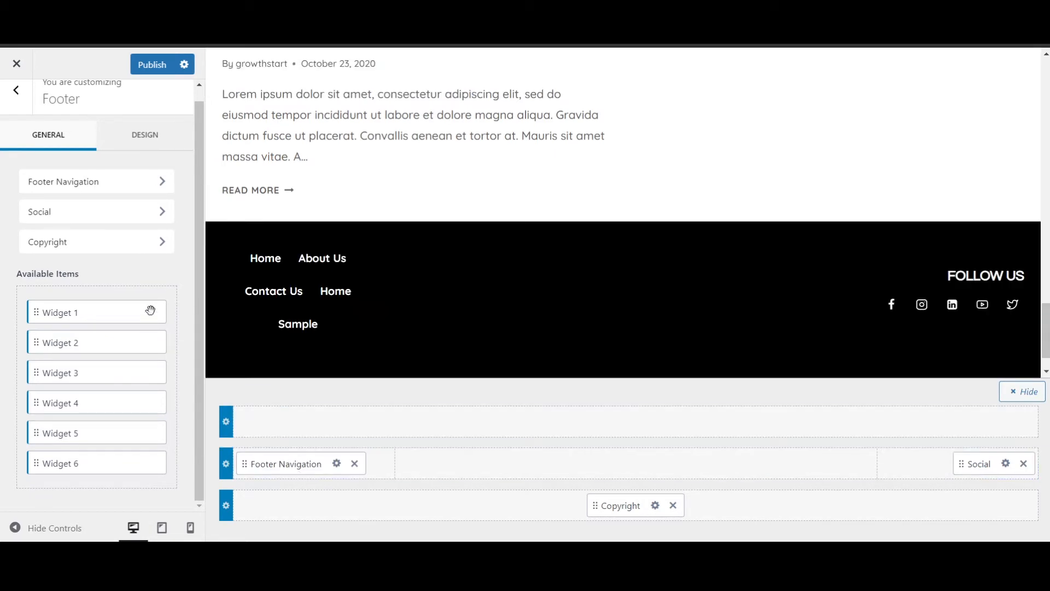
- From the Footer Navigation item's menu selection, assign Main Menu to the Footer menu location
left_click(337, 465)
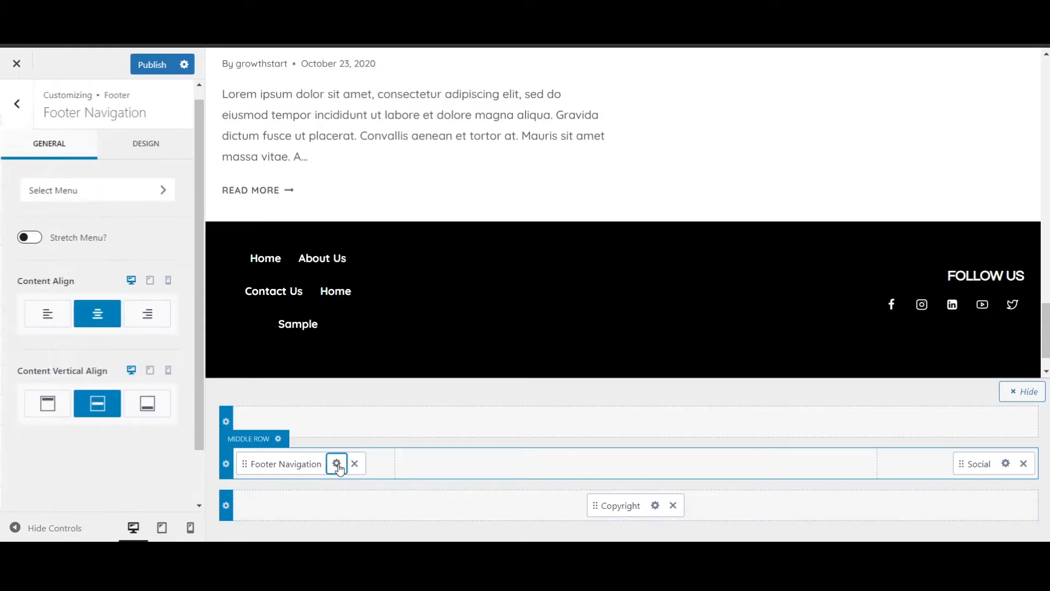
left_click(134, 189)
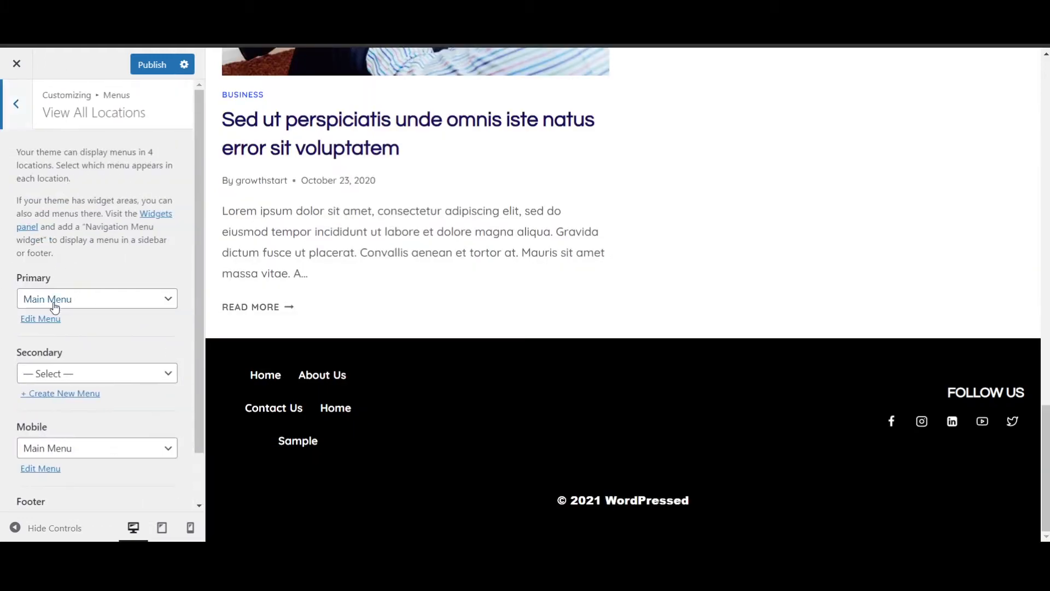
scroll(93, 369, "down", 1)
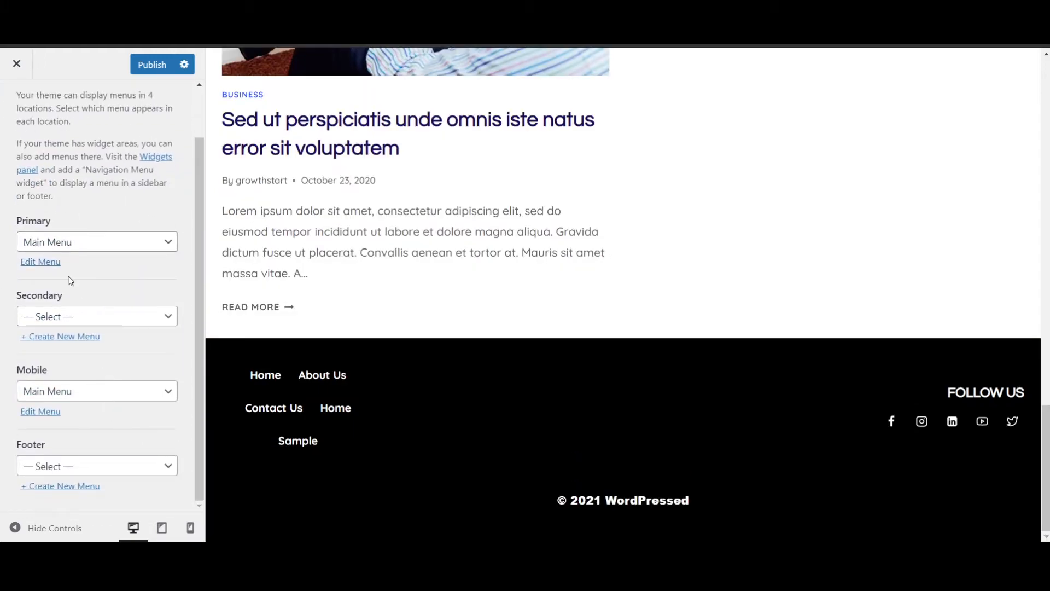
left_click(68, 249)
left_click(76, 246)
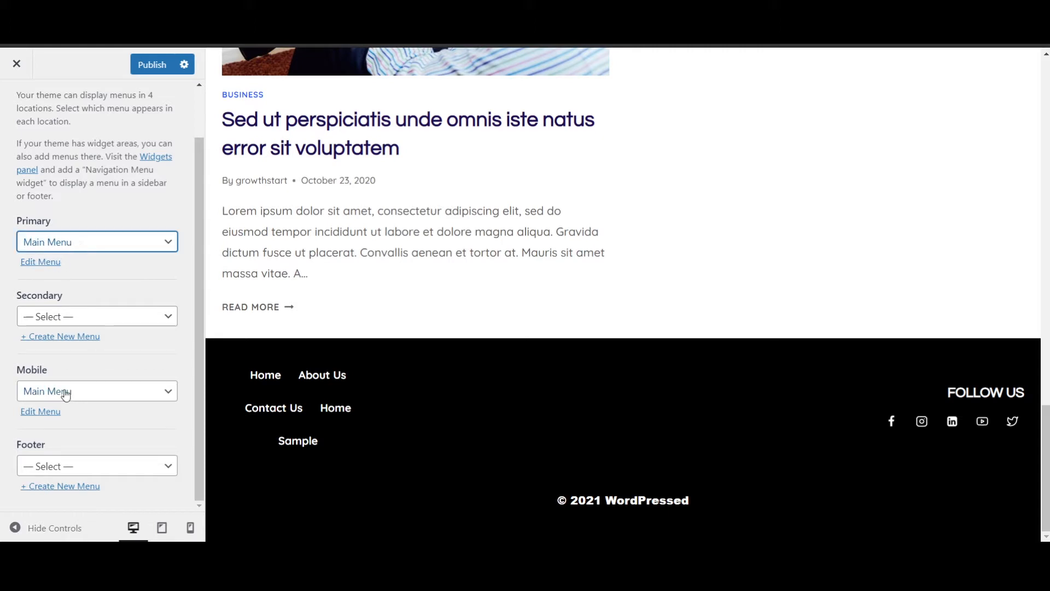
left_click(70, 470)
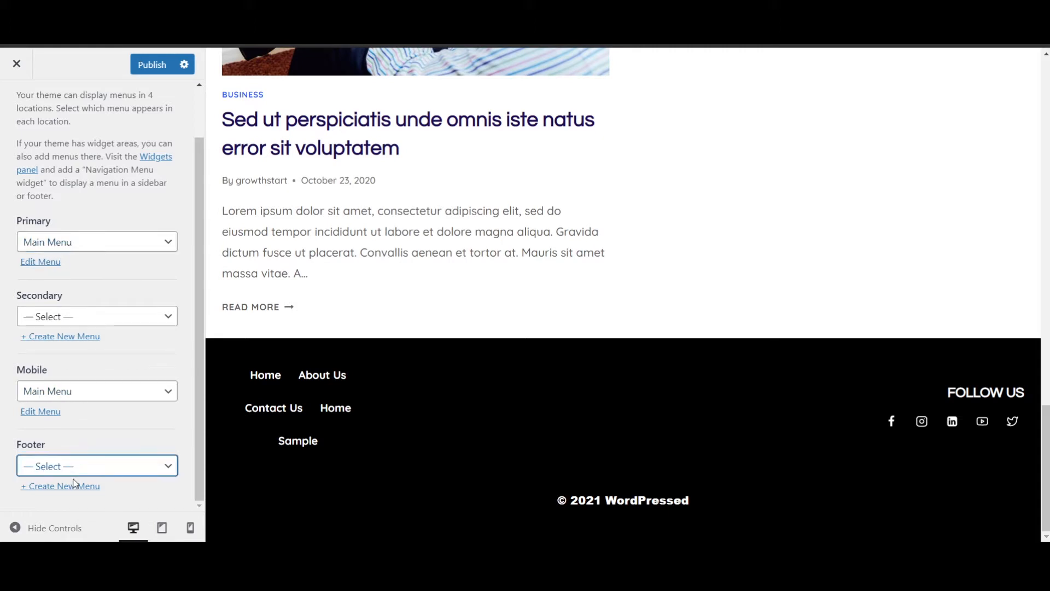
left_click(80, 499)
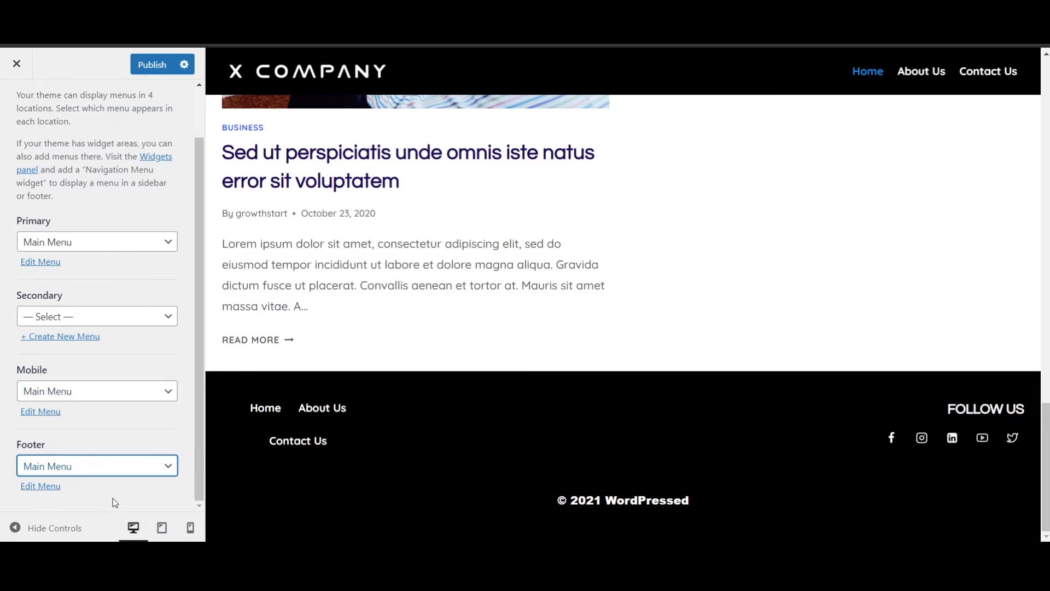
left_click(122, 434)
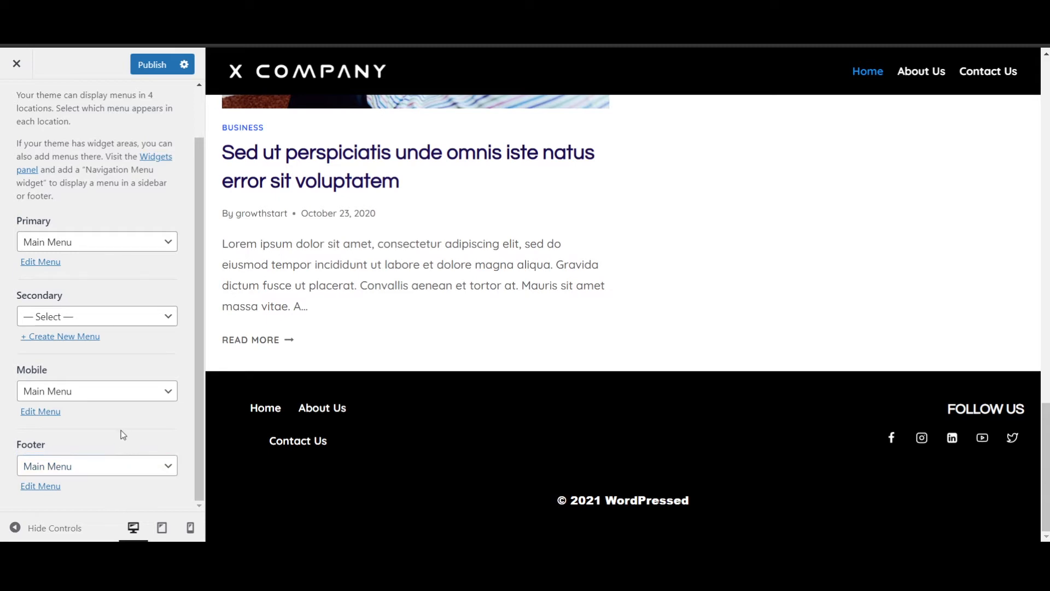
scroll(153, 319, "up", 1)
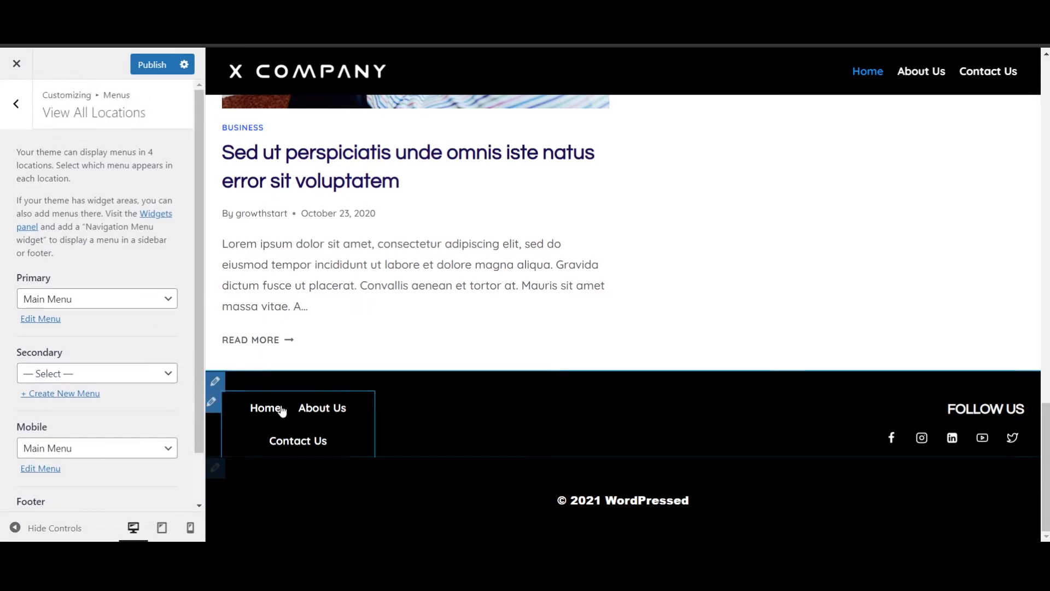
- Left-align the Footer Navigation item's content, and try the Stretch Menu option before turning it off again
left_click(212, 402)
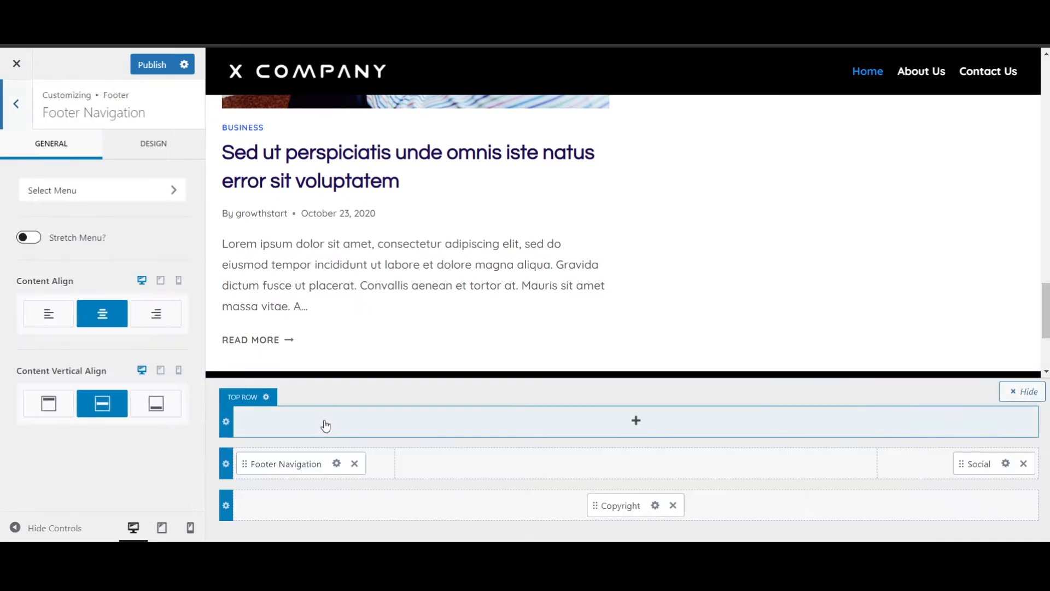
left_click(49, 314)
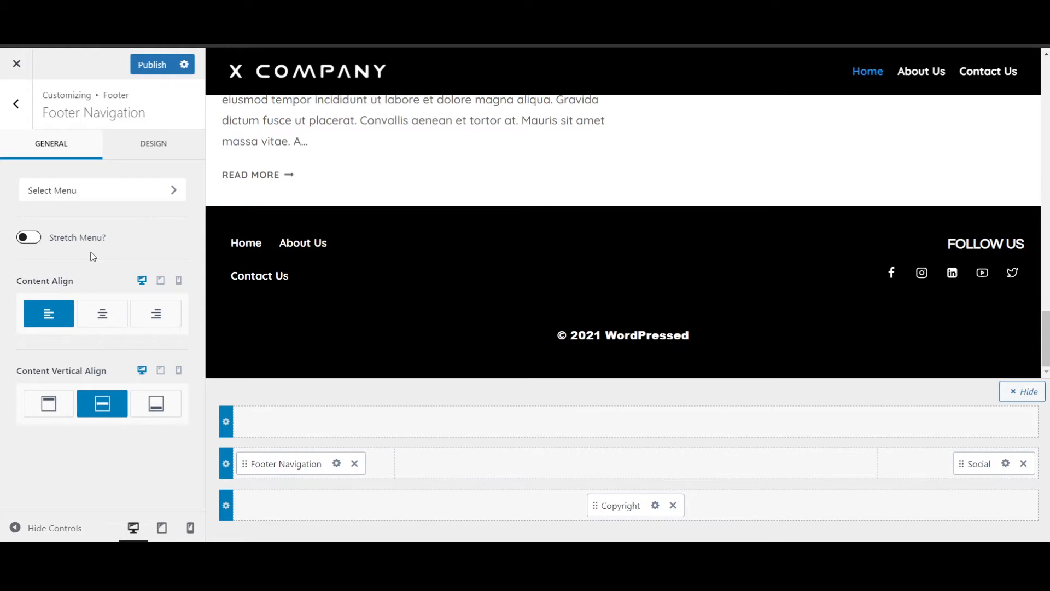
left_click(29, 238)
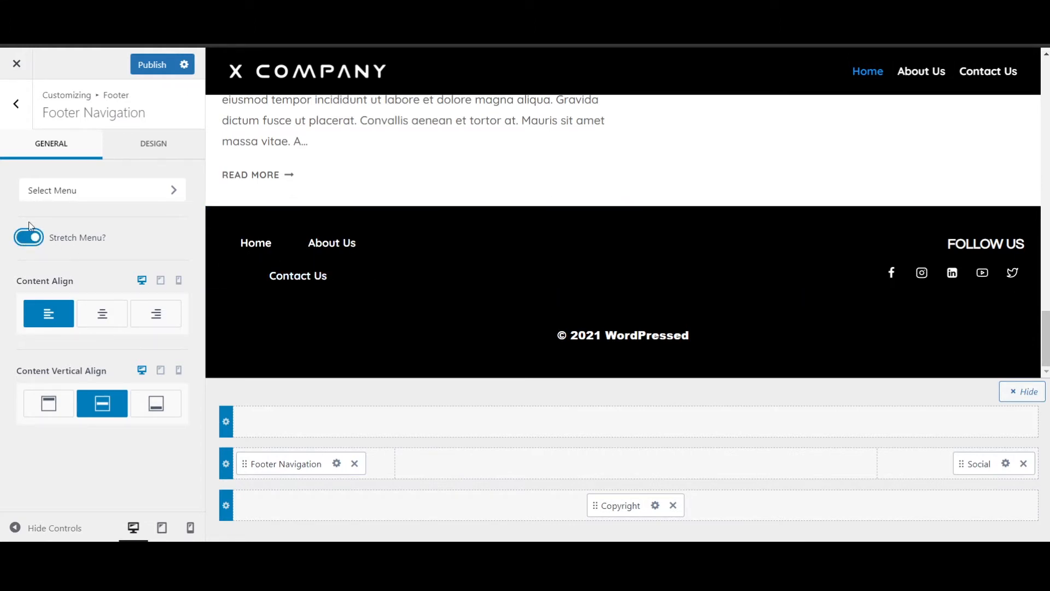
left_click(26, 241)
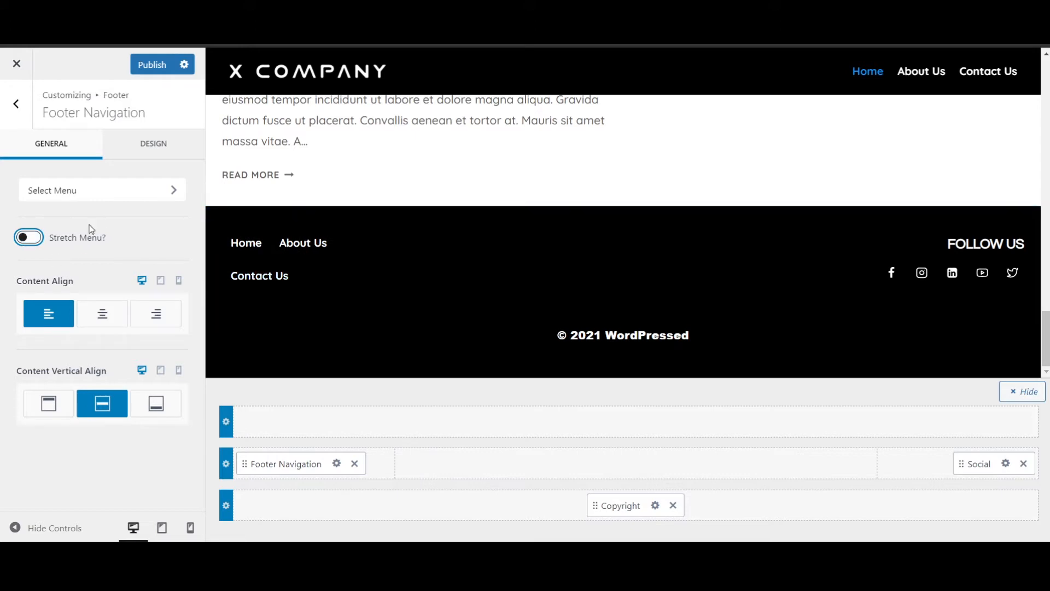
- In the Footer Navigation's design settings, try 1.81 em items spacing and 0 em top and bottom padding, and clear both values
left_click(135, 141)
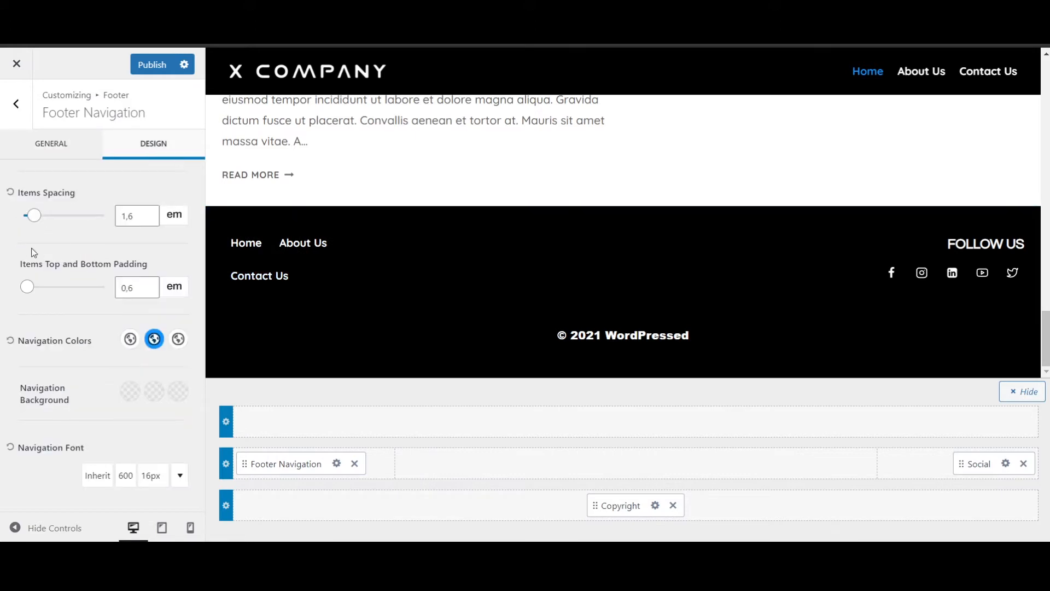
mouse_move(38, 217)
left_mouse_down()
mouse_move(47, 215)
mouse_move(36, 215)
left_mouse_up()
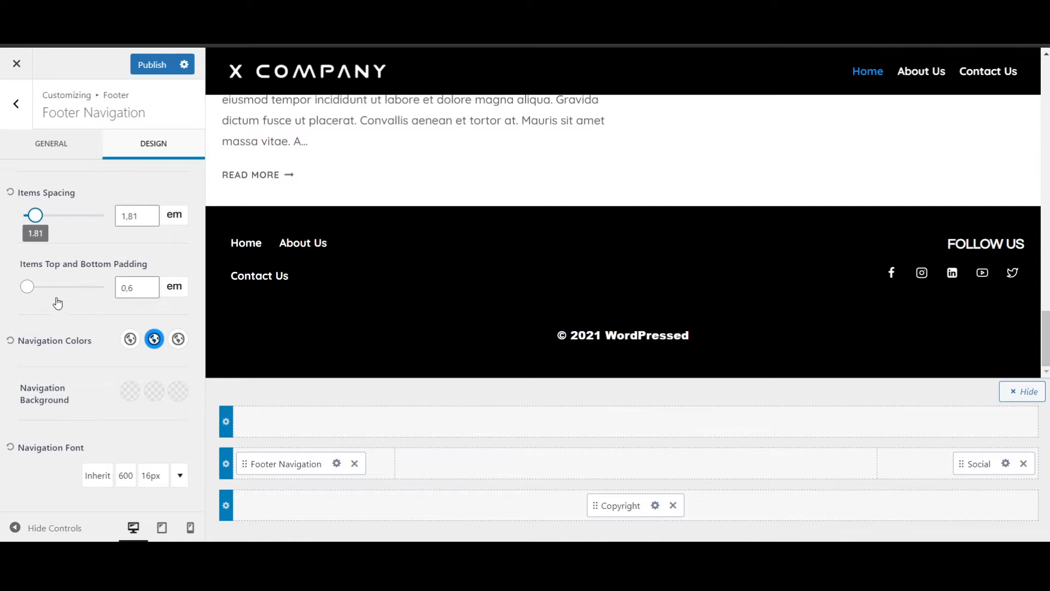
mouse_move(32, 289)
left_mouse_down()
mouse_move(43, 285)
mouse_move(22, 285)
left_mouse_up()
double_click(138, 287)
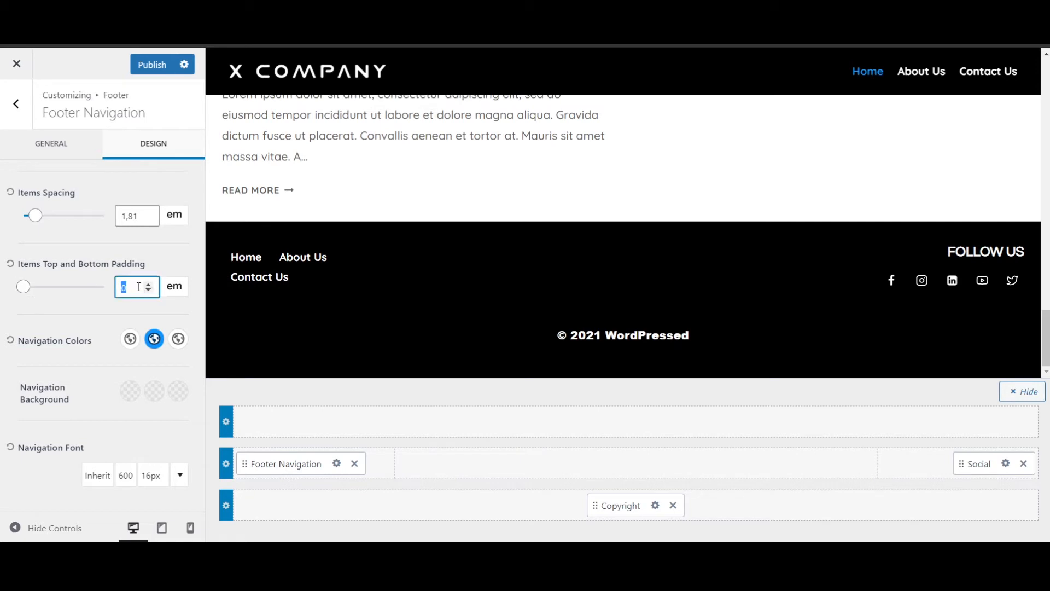
type("1")
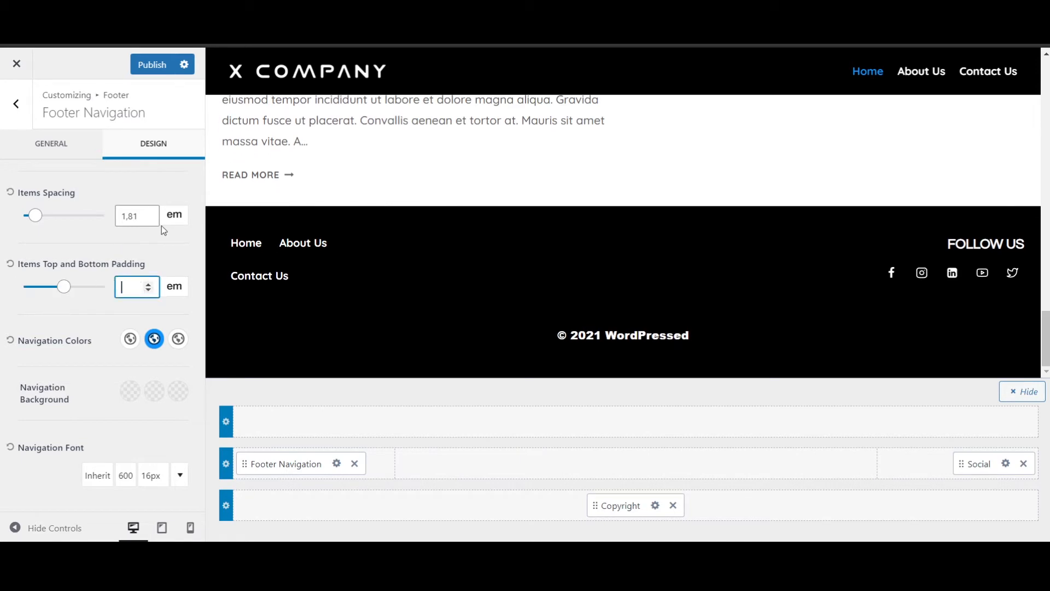
left_click(125, 215)
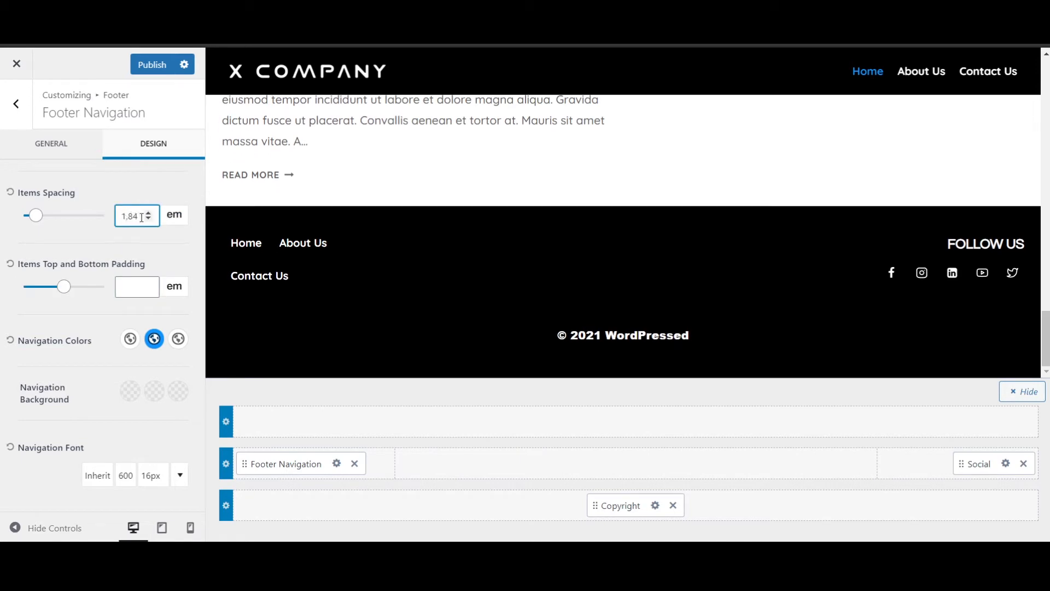
type("1")
left_click(125, 192)
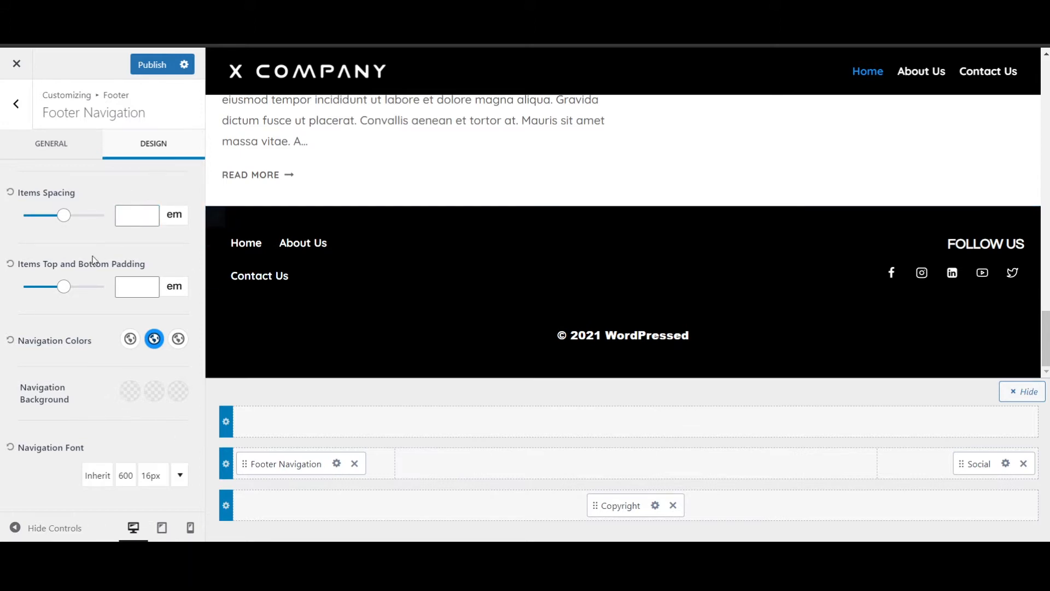
- Return to the general footer settings and place Widget 1 in the center column of the middle row
left_click(16, 103)
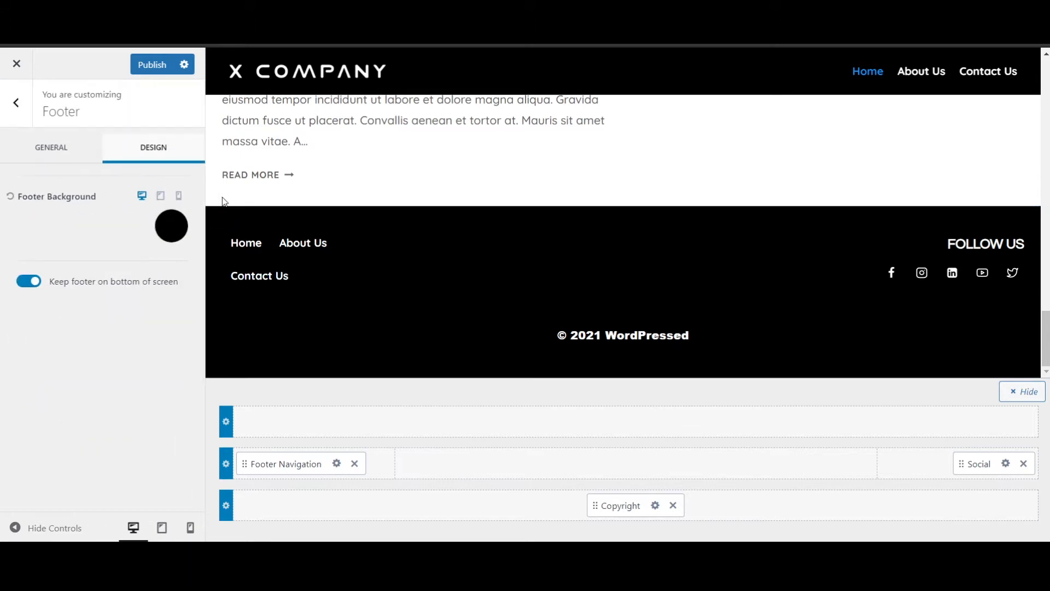
left_click(37, 149)
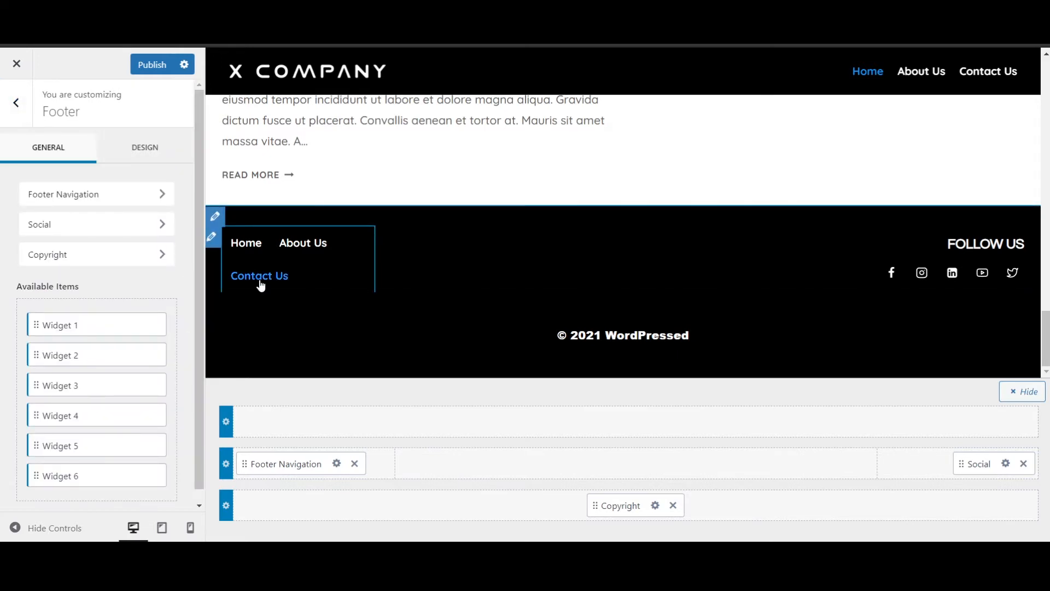
left_click_drag(74, 325, 573, 466)
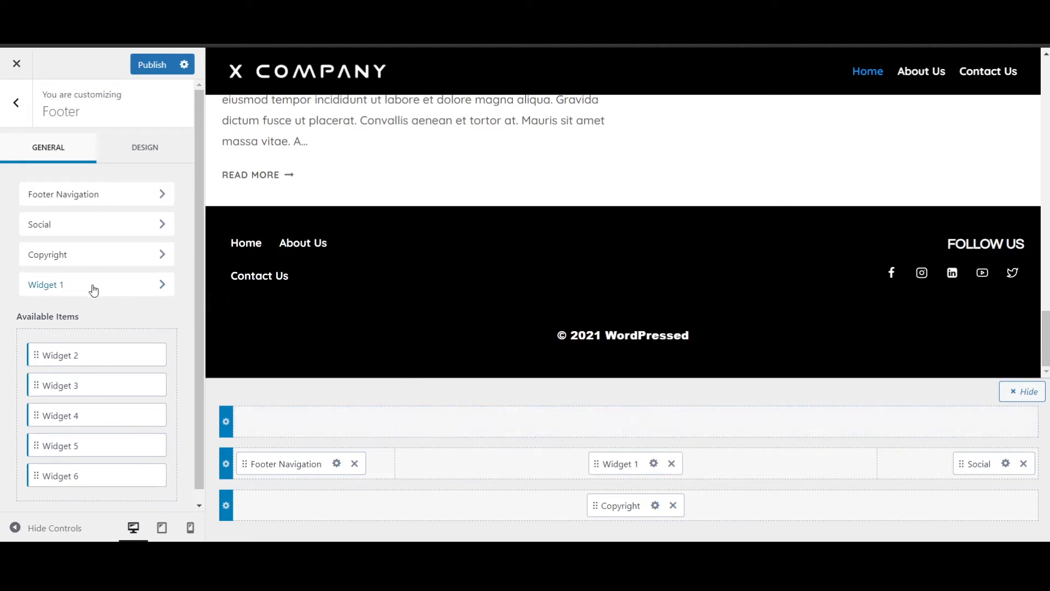
- Open the Widget 1 item's settings and add an Image widget to it
left_click(653, 464)
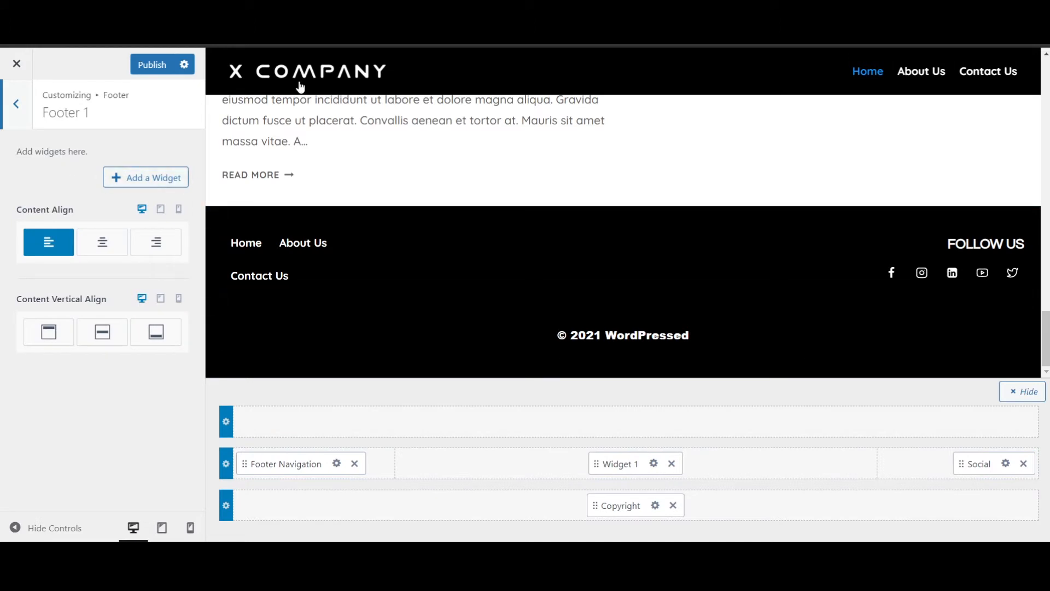
left_click(134, 187)
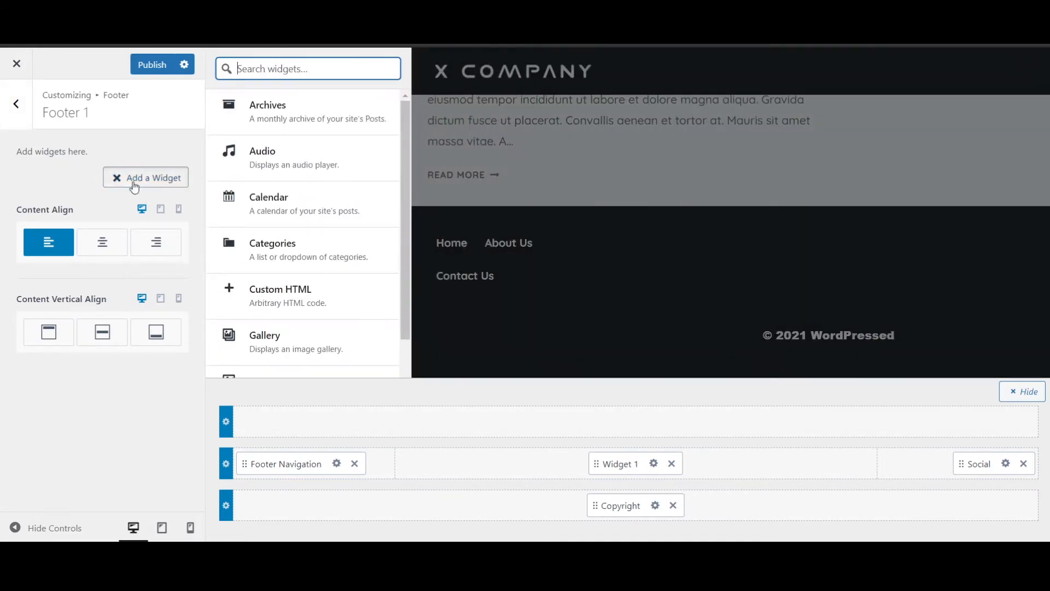
scroll(321, 316, "down", 2)
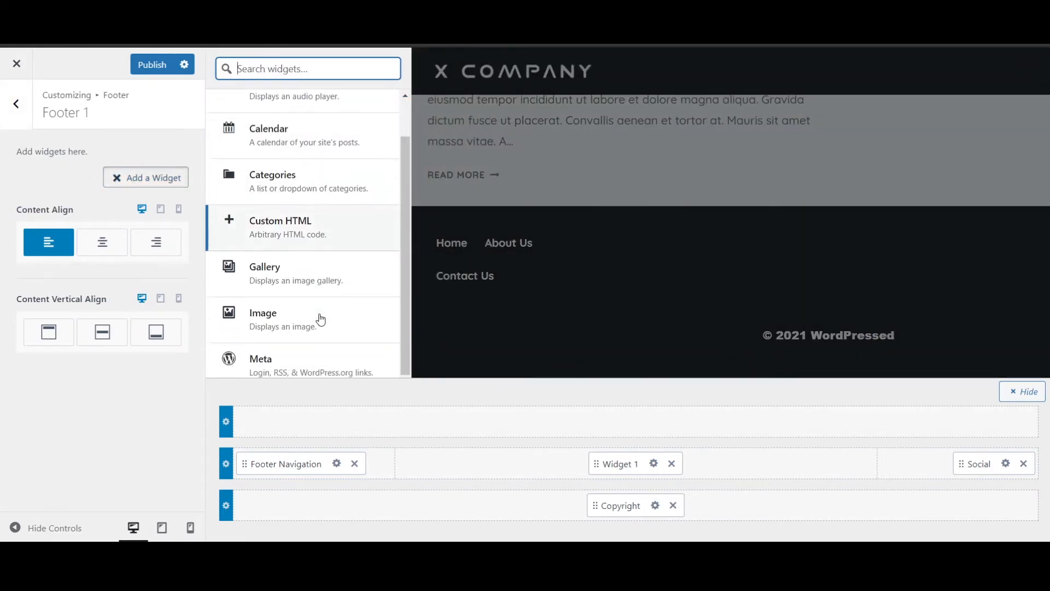
scroll(242, 218, "down", 2)
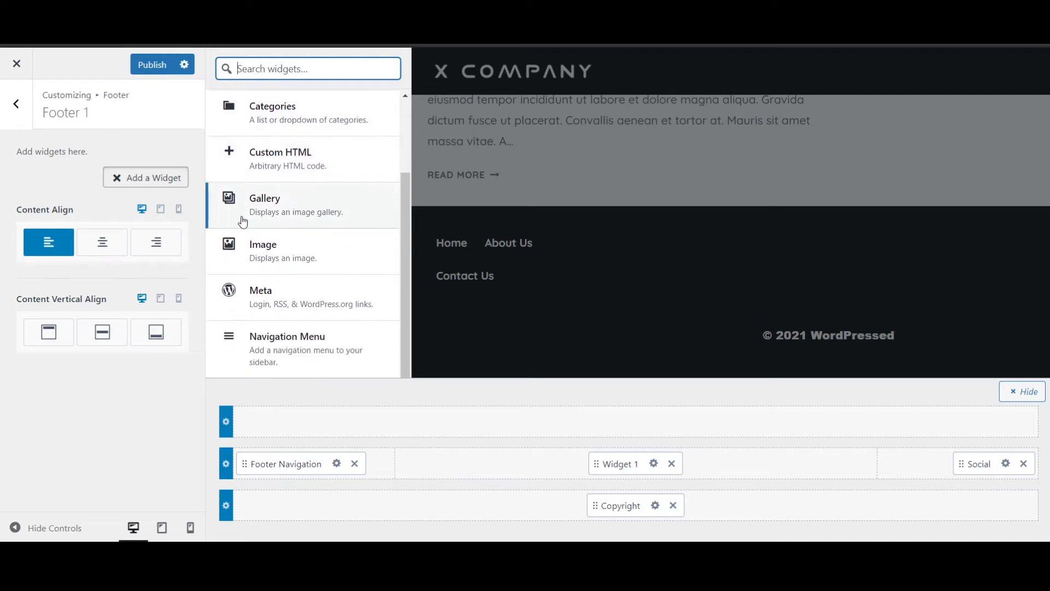
left_click(299, 257)
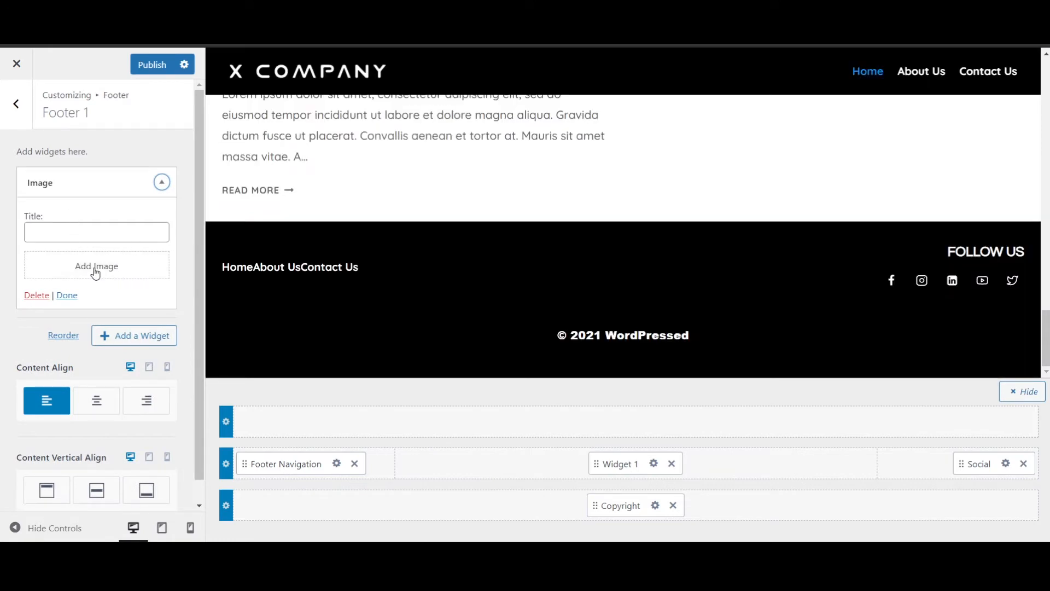
- Add cropped-X-Company-Icon.png from the media library to the Image widget and check it in the footer preview
left_click(96, 268)
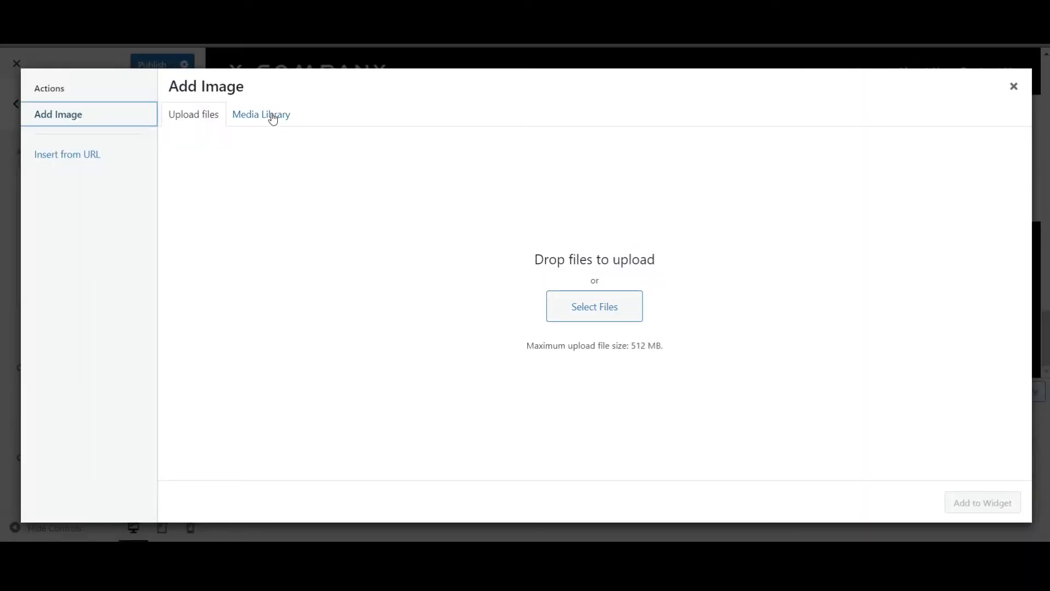
left_click(268, 118)
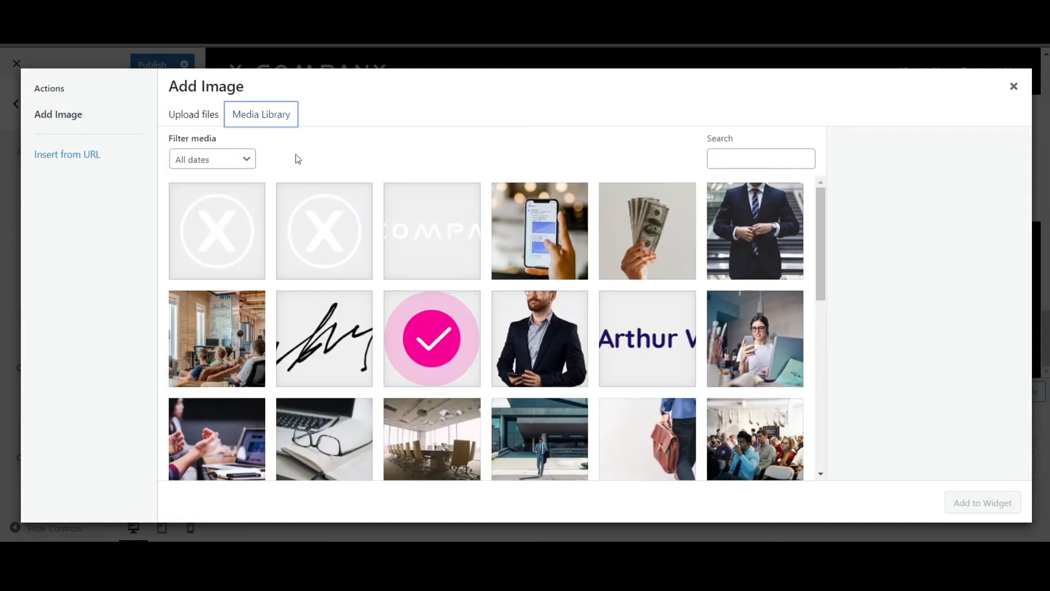
left_click(235, 232)
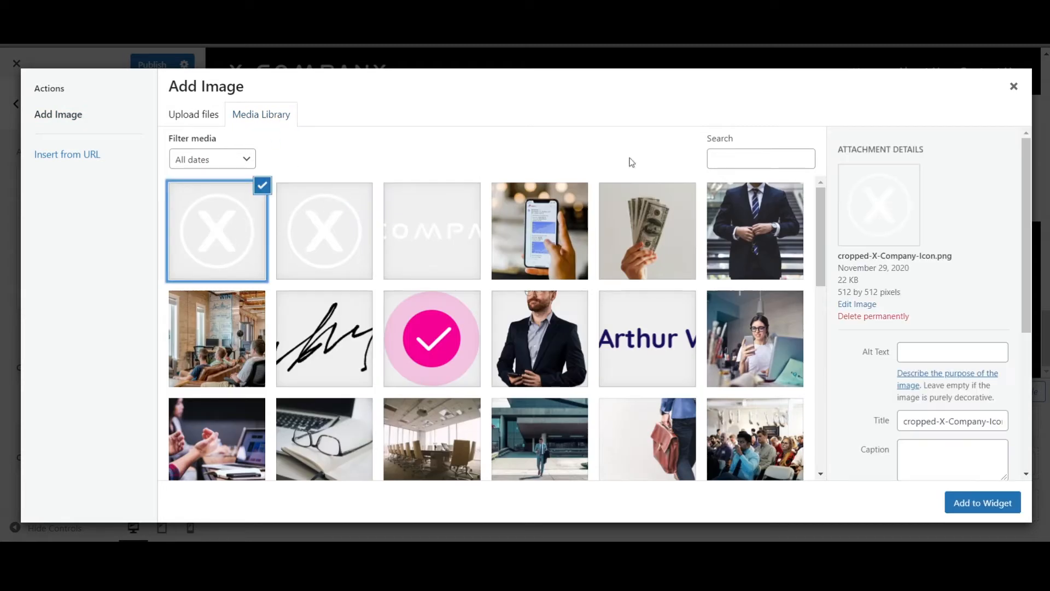
left_click(959, 501)
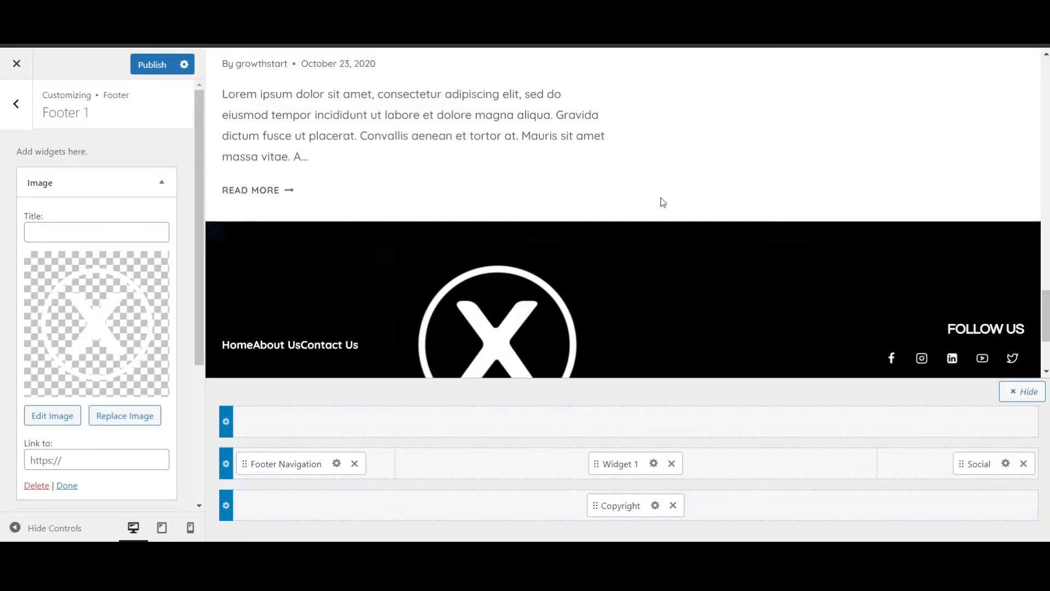
scroll(659, 198, "down", 3)
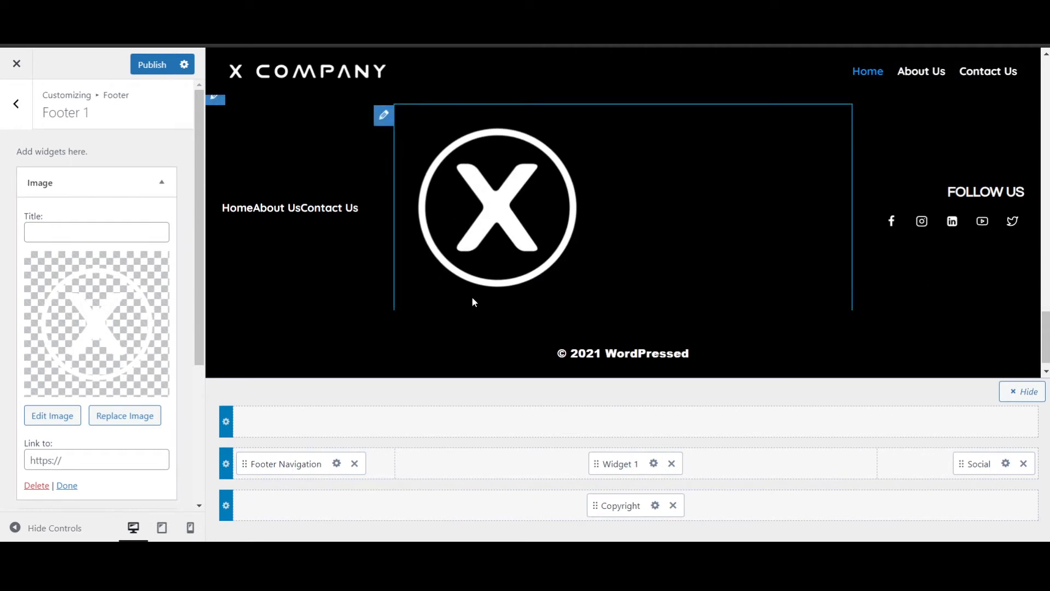
scroll(437, 227, "down", 1)
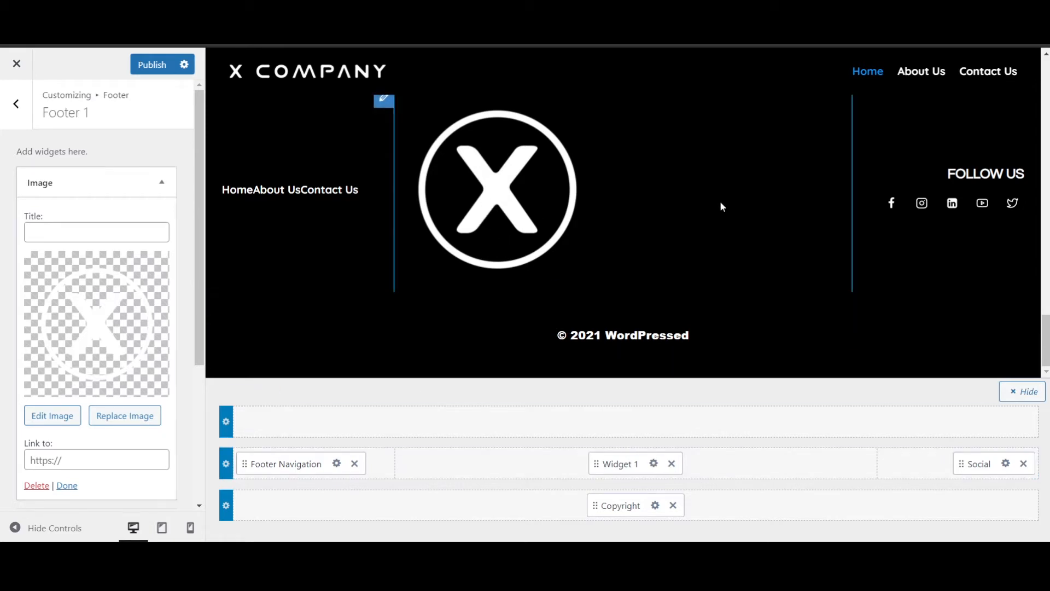
- Center the content of the Footer 1 widget area horizontally
scroll(129, 316, "down", 3)
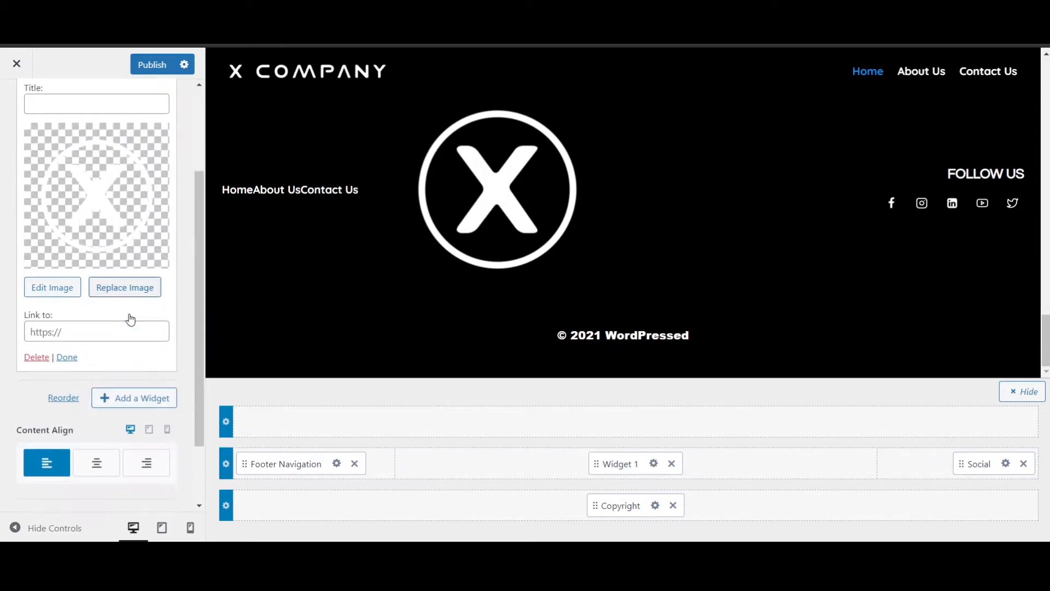
scroll(93, 349, "down", 1)
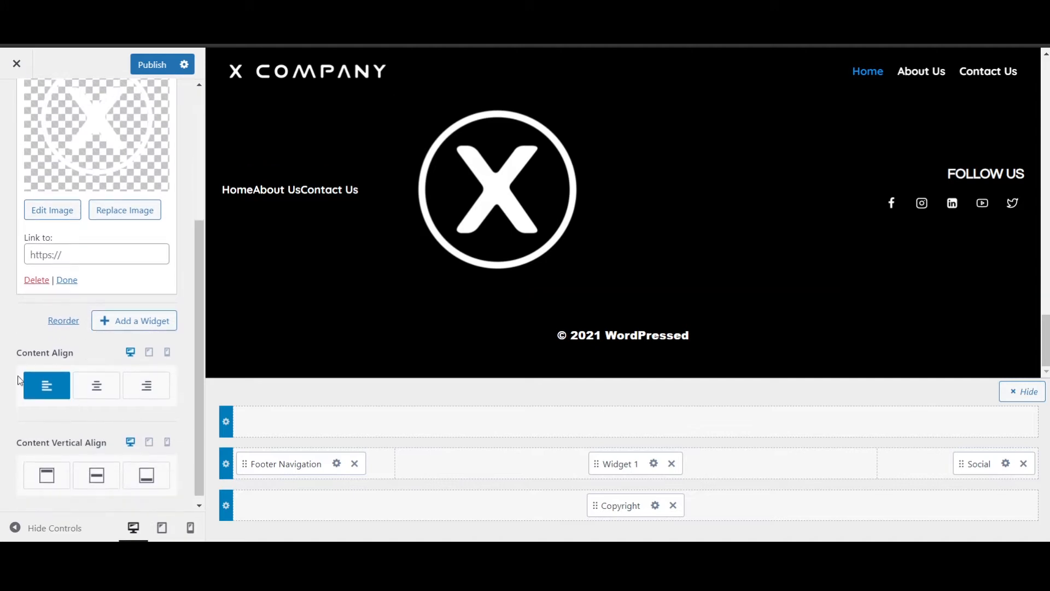
left_click(97, 385)
scroll(75, 460, "down", 1)
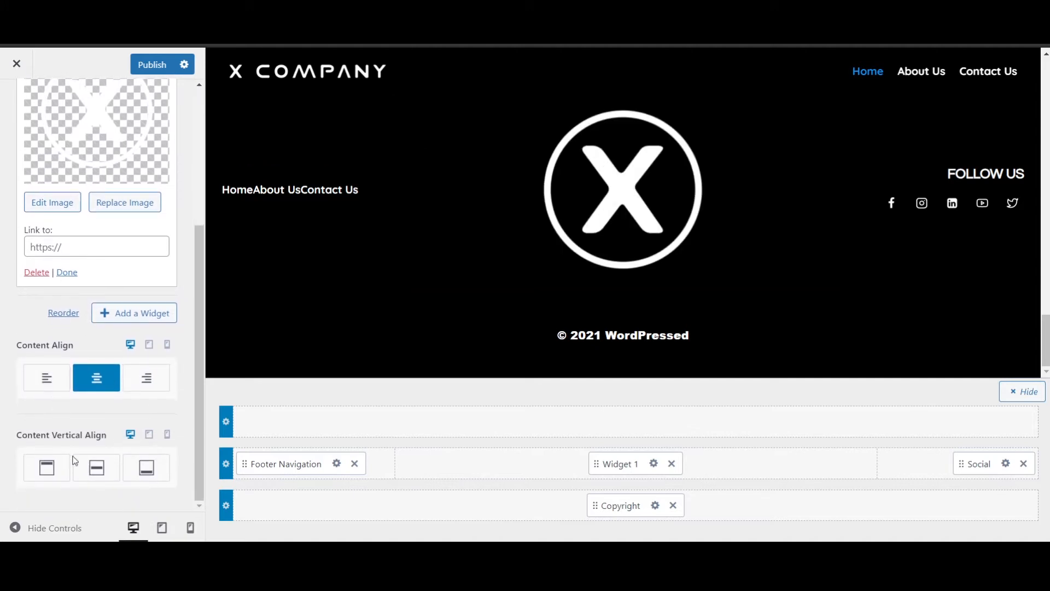
- Change the display size of the Footer 1 Image widget's picture to Thumbnail – 150 × 150 and update it
scroll(96, 396, "up", 3)
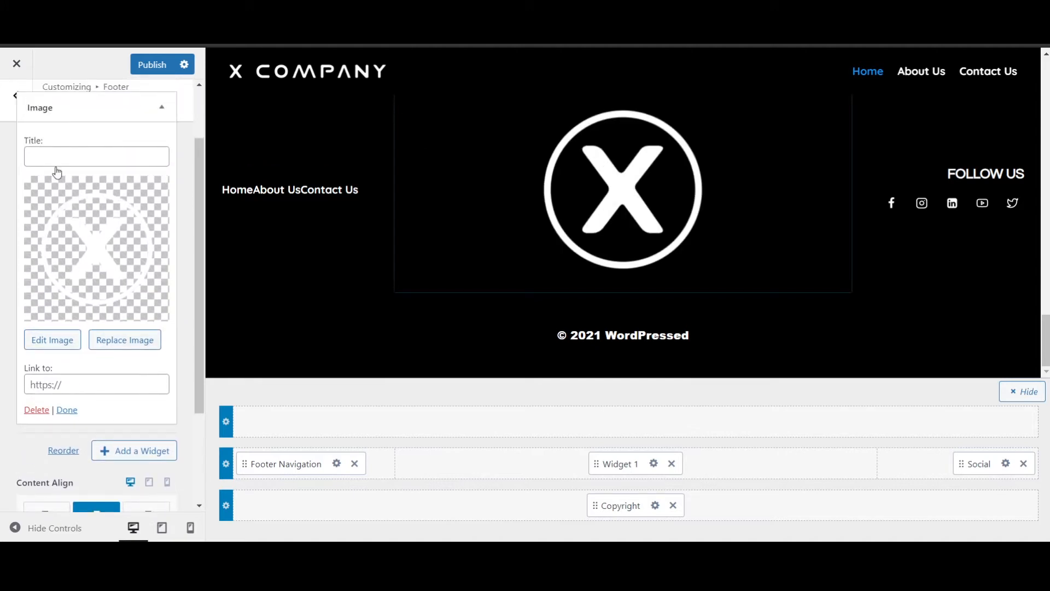
left_click(55, 348)
left_click(303, 262)
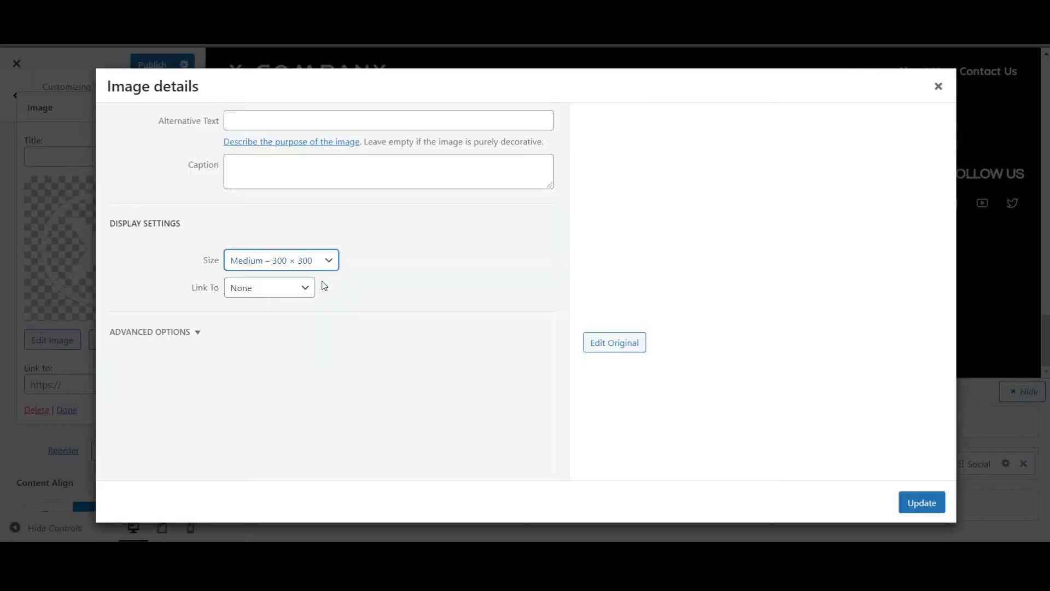
left_click(310, 279)
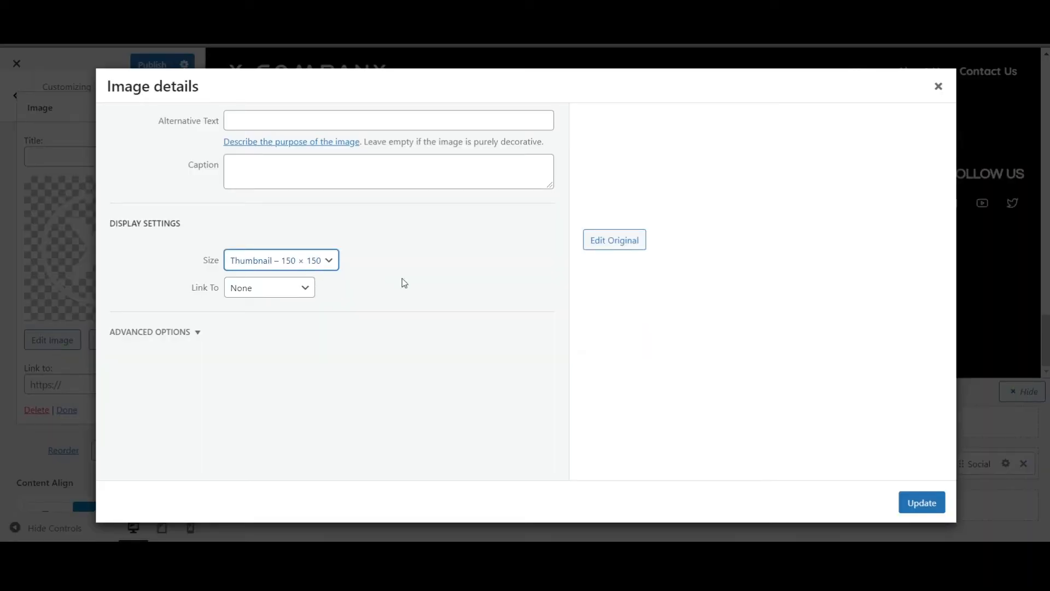
left_click(927, 501)
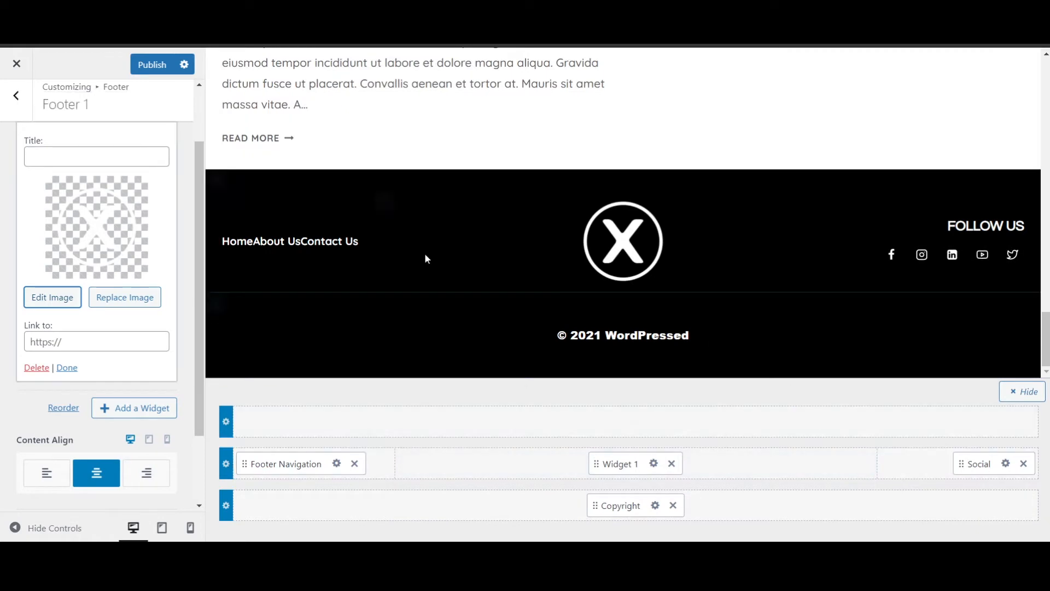
- Open the Footer Navigation design settings from the footer preview and raise Items Spacing to 7.16 em
scroll(563, 294, "up", 10)
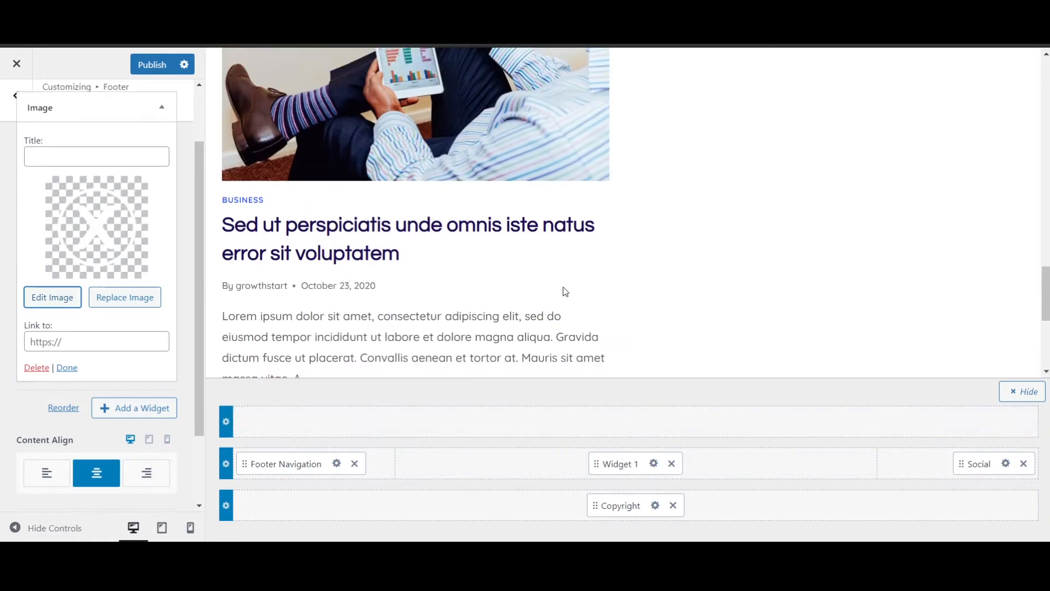
scroll(638, 256, "up", 8)
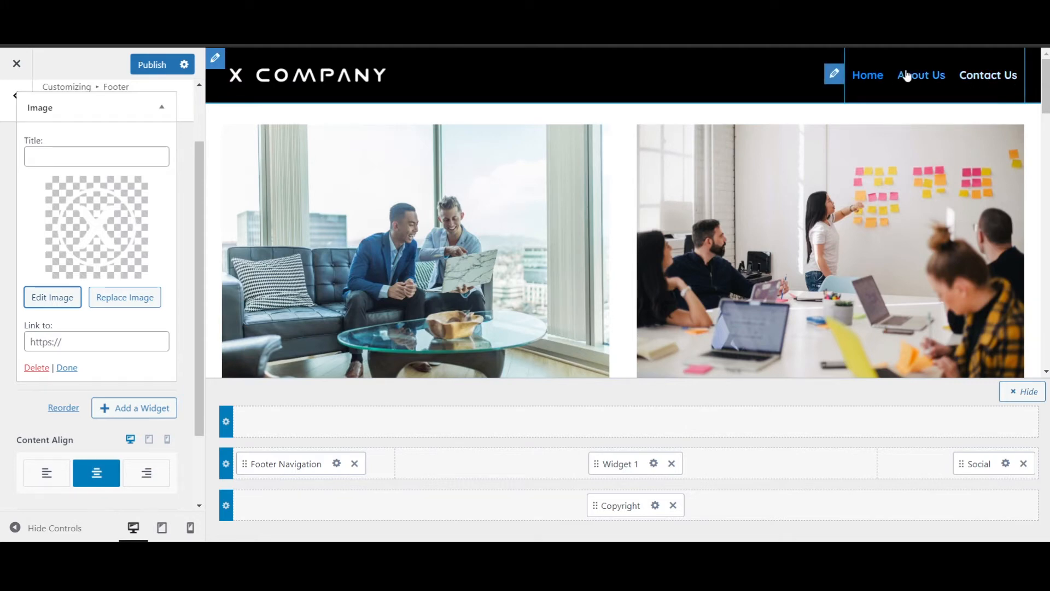
scroll(447, 114, "down", 2)
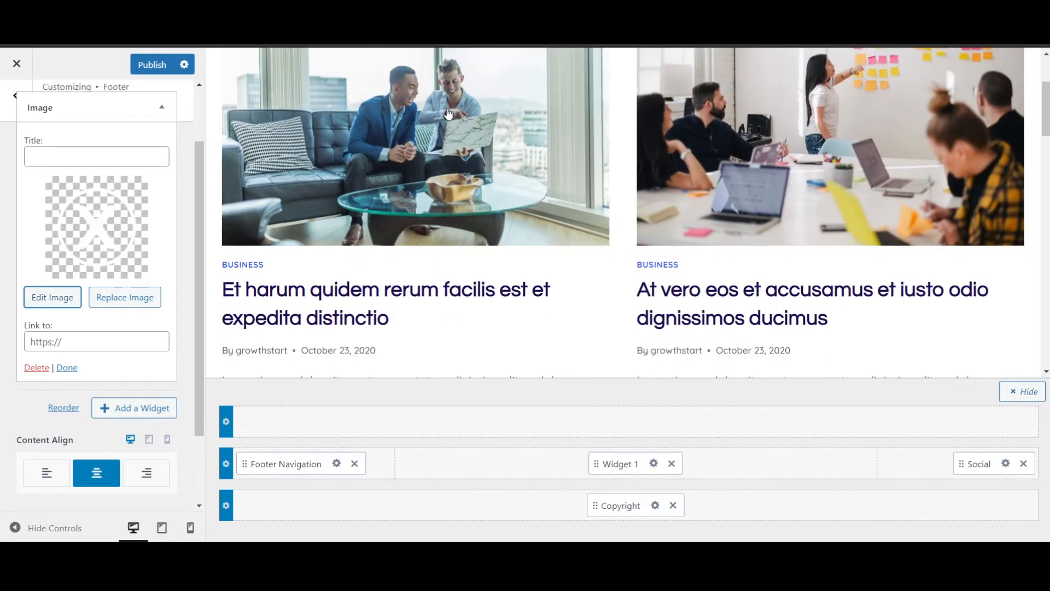
scroll(447, 114, "down", 10)
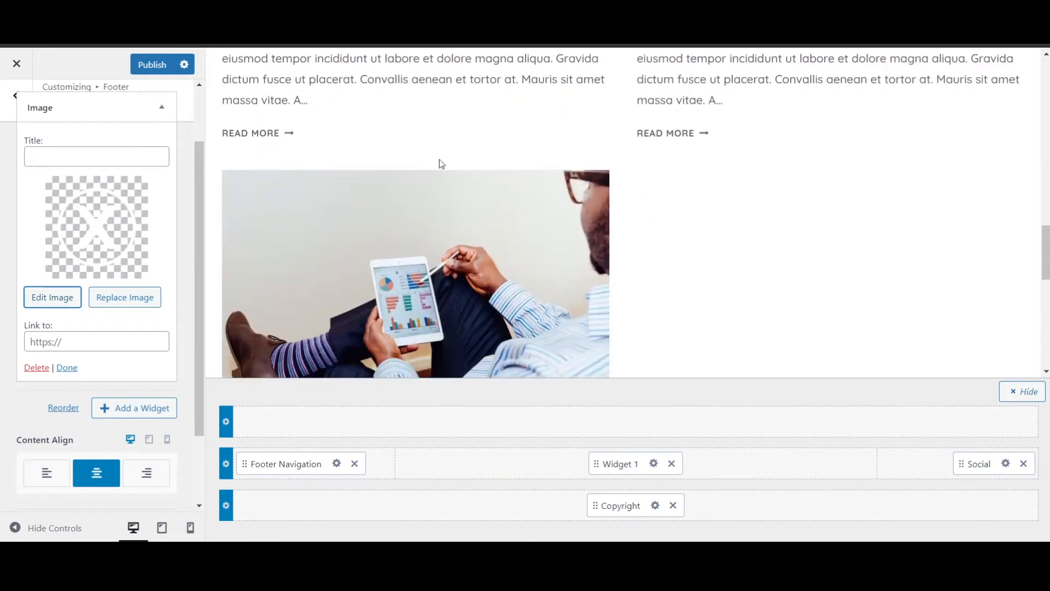
scroll(399, 304, "down", 8)
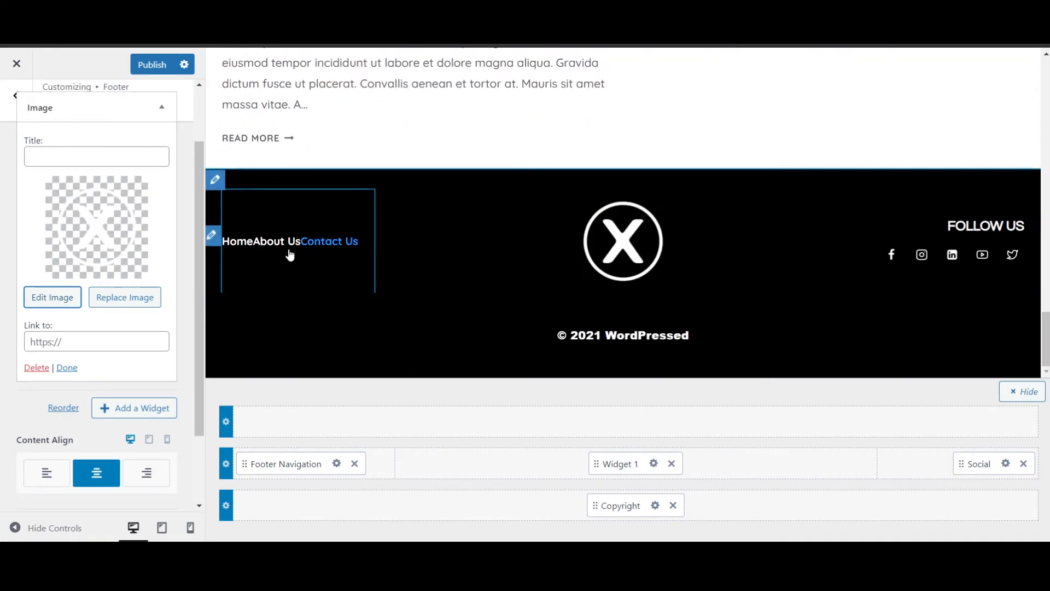
left_click(215, 242)
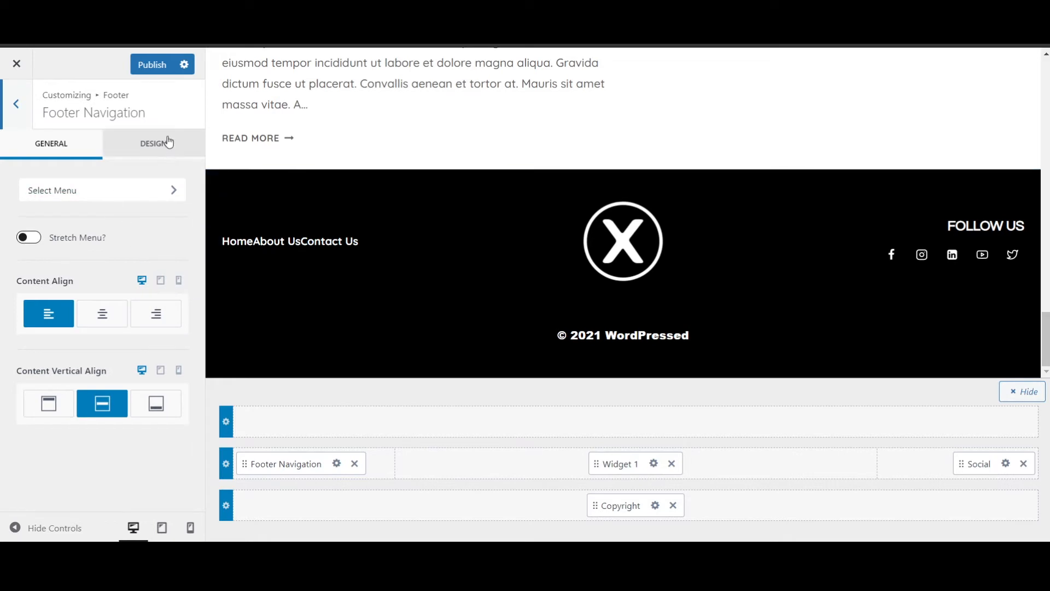
left_click(164, 144)
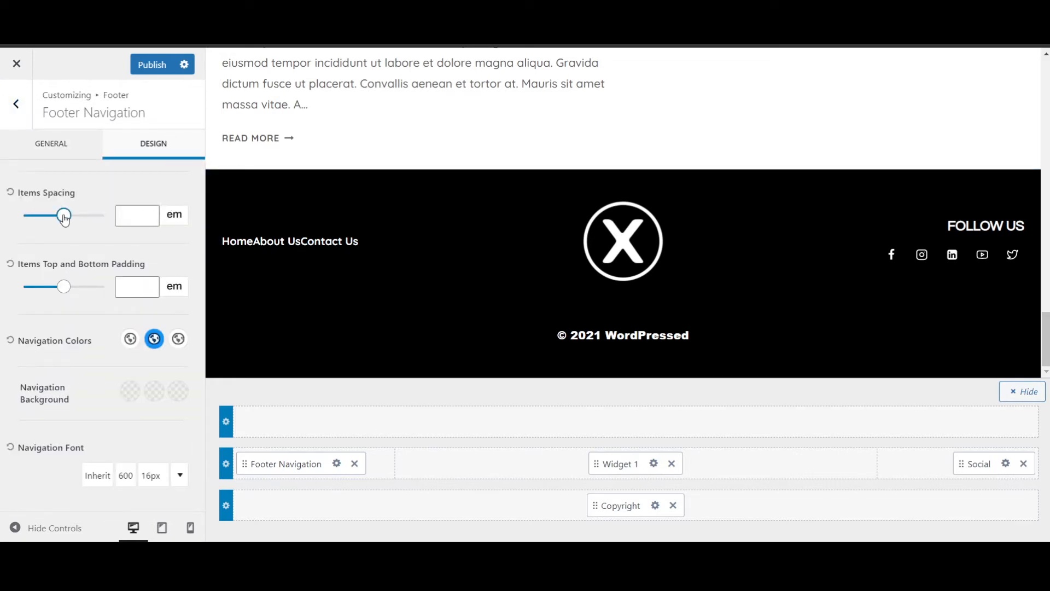
left_click_drag(65, 219, 73, 221)
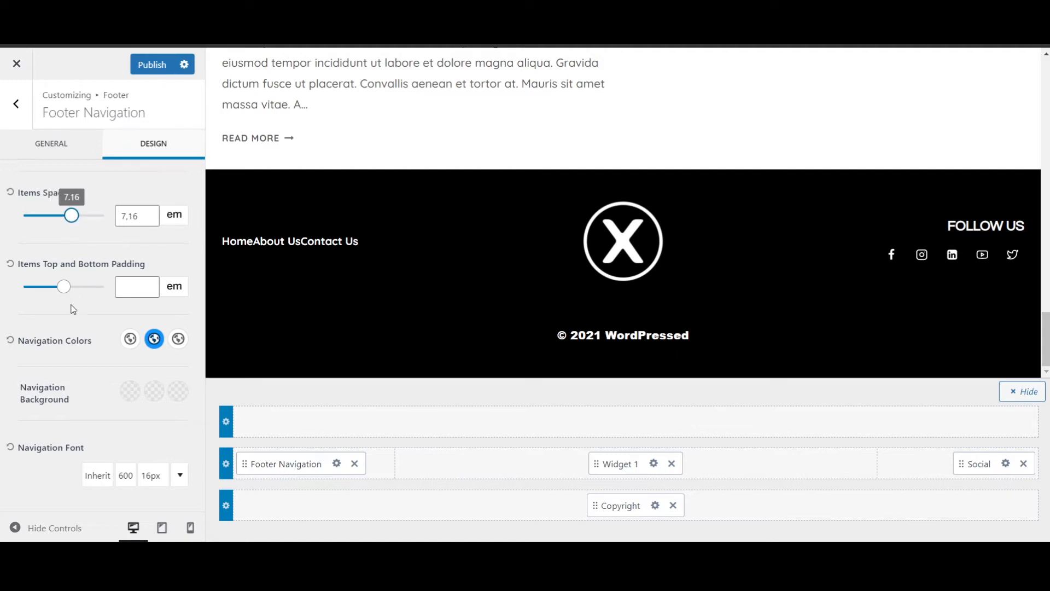
- Try Items Top and Bottom Padding of 3.86 em on the footer navigation and clear the value again
left_click_drag(68, 296, 49, 294)
left_click_drag(142, 290, 128, 288)
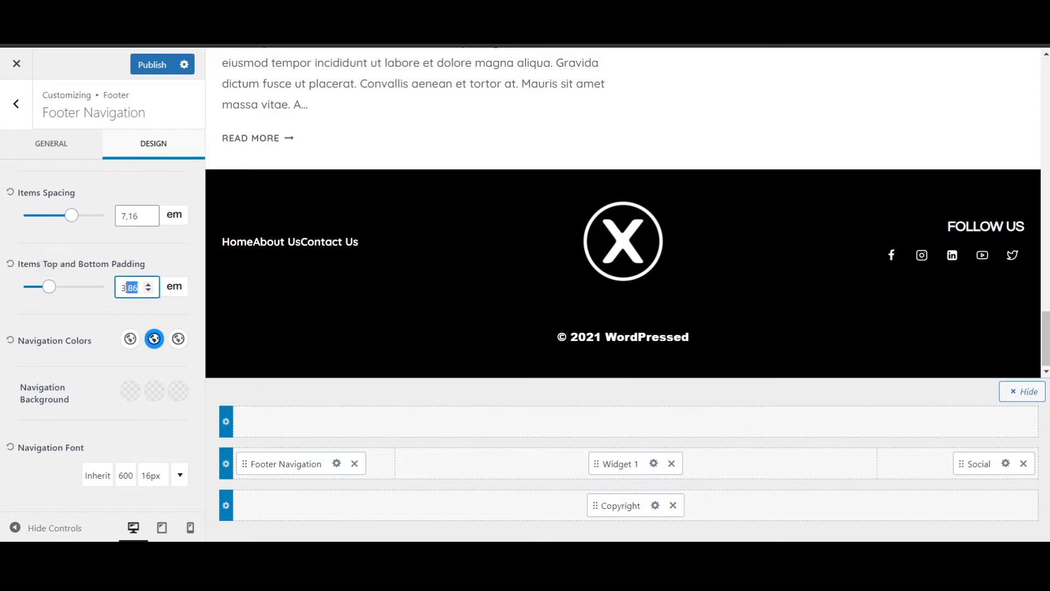
key("BackSpace")
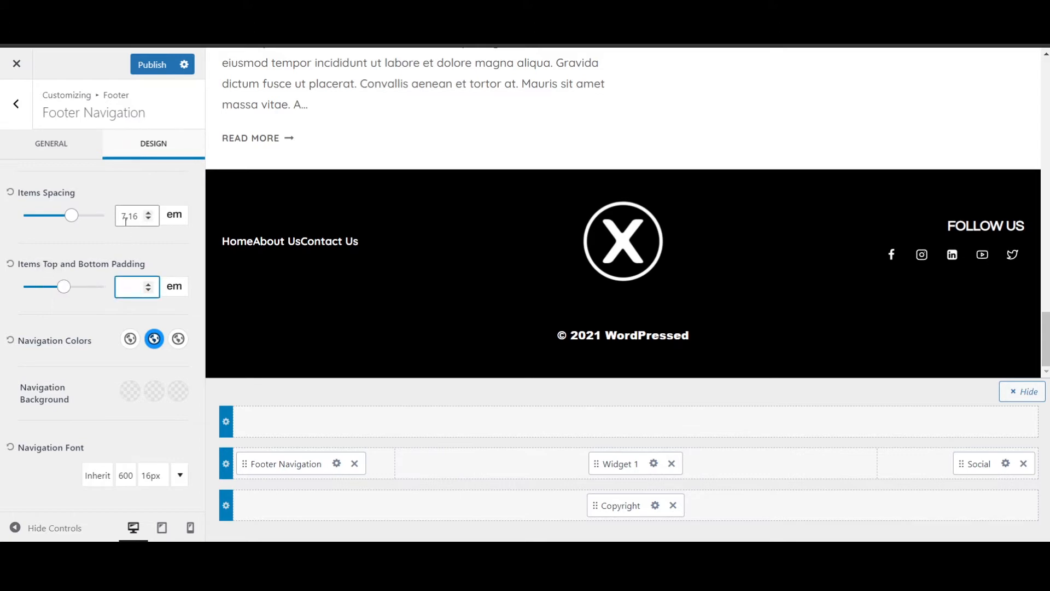
- Switch the footer navigation's Items Spacing unit to px, set it to 11 and publish the changes
left_click_drag(140, 217, 117, 212)
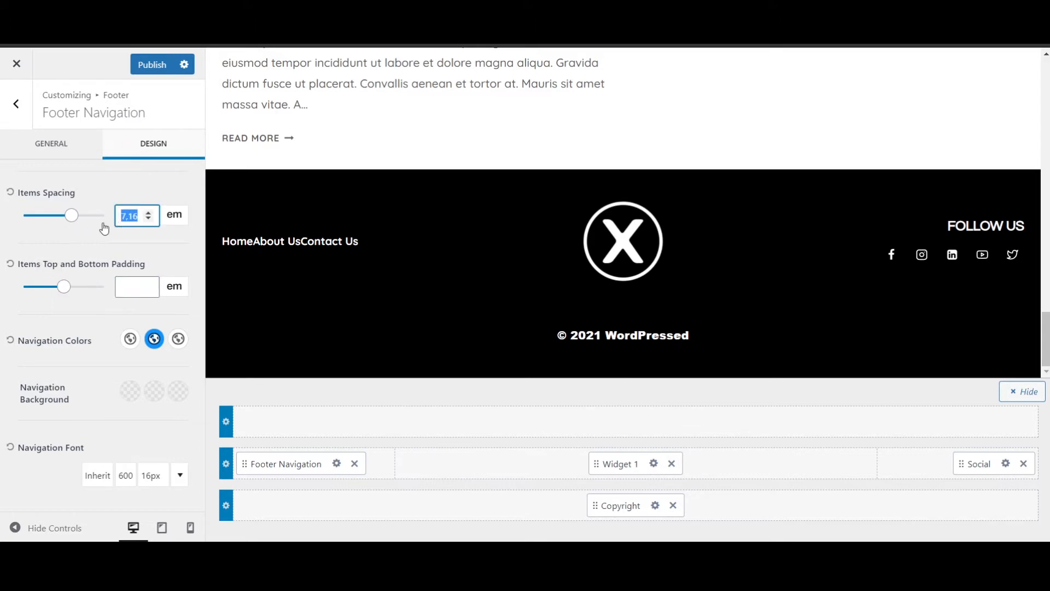
left_click(167, 214)
left_click(179, 254)
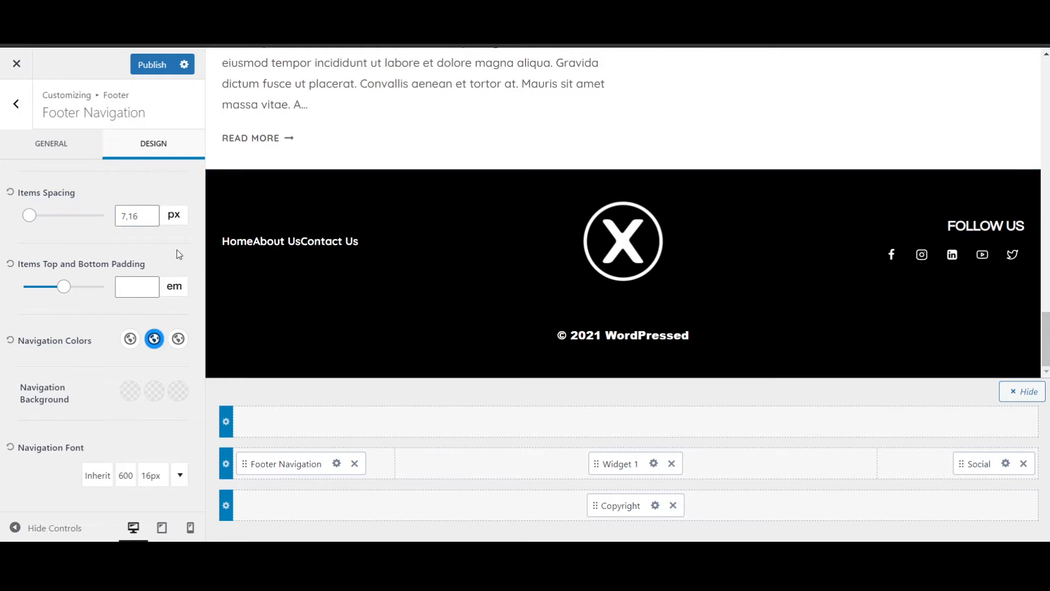
left_click_drag(30, 215, 3, 224)
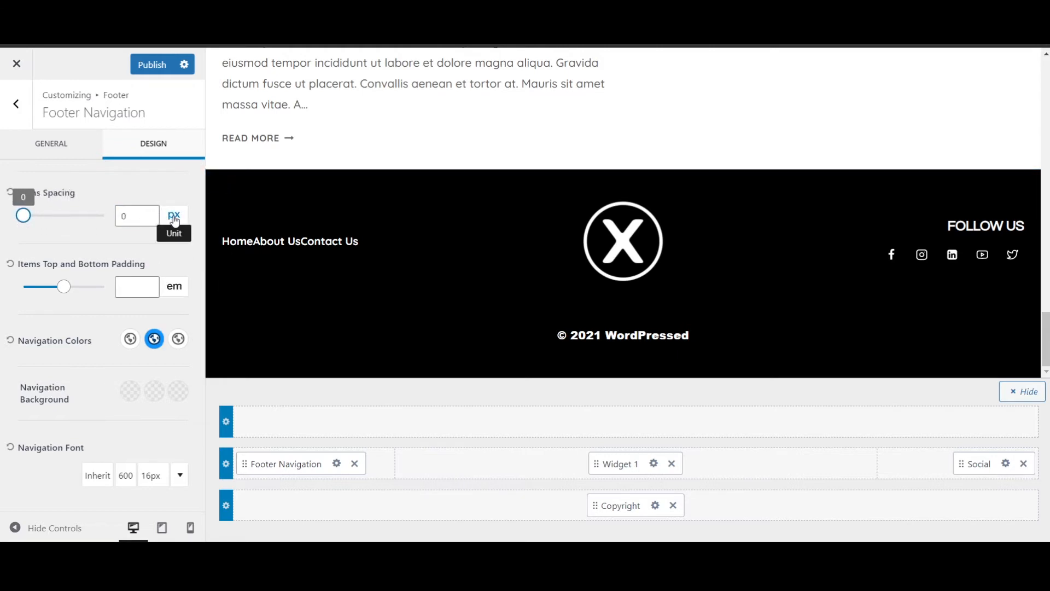
left_click(245, 250)
scroll(402, 302, "down", 17)
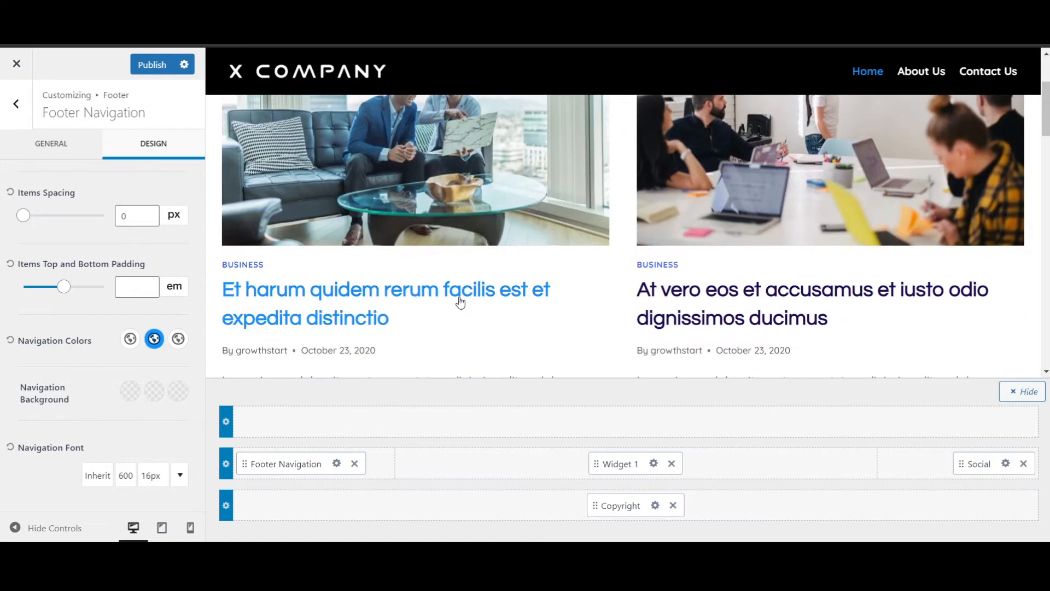
scroll(425, 298, "down", 5)
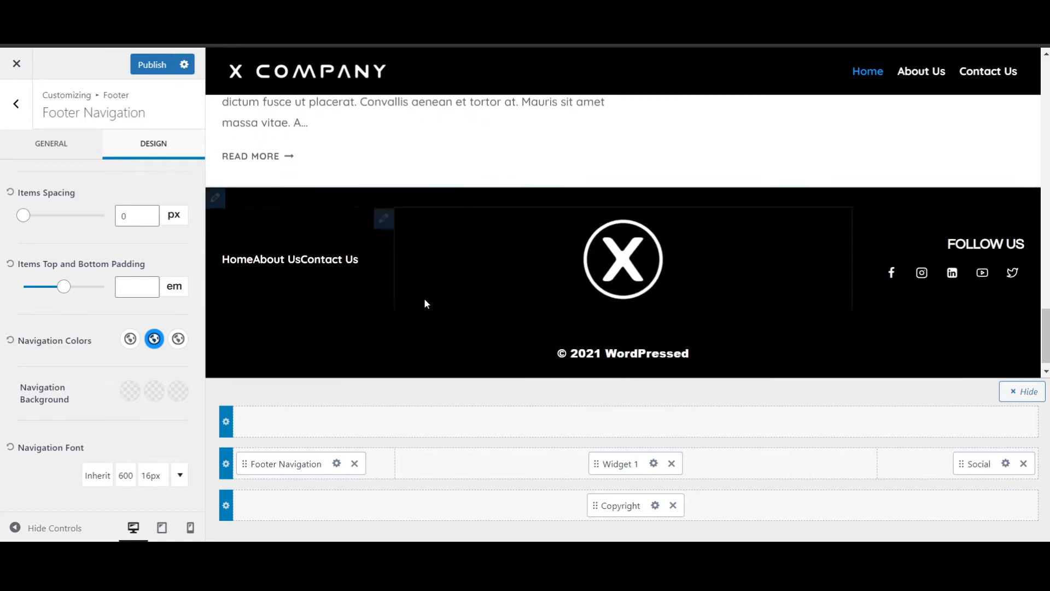
mouse_move(26, 217)
left_mouse_down()
mouse_move(46, 225)
mouse_move(33, 218)
left_mouse_up()
left_click(149, 66)
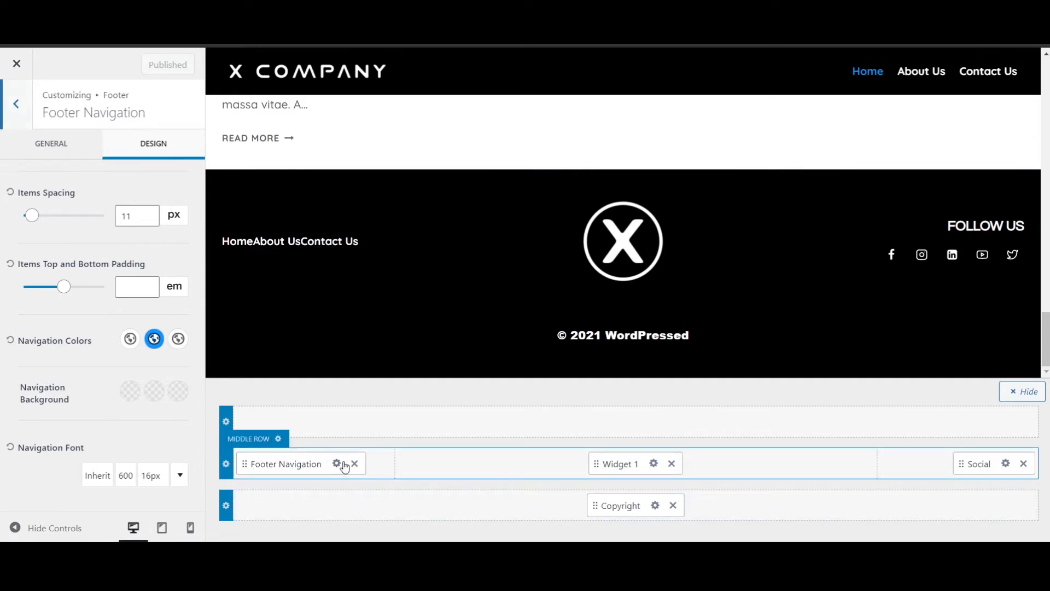
- Enable Stretch Menu in the Footer Navigation's general settings and publish the change
left_click(36, 146)
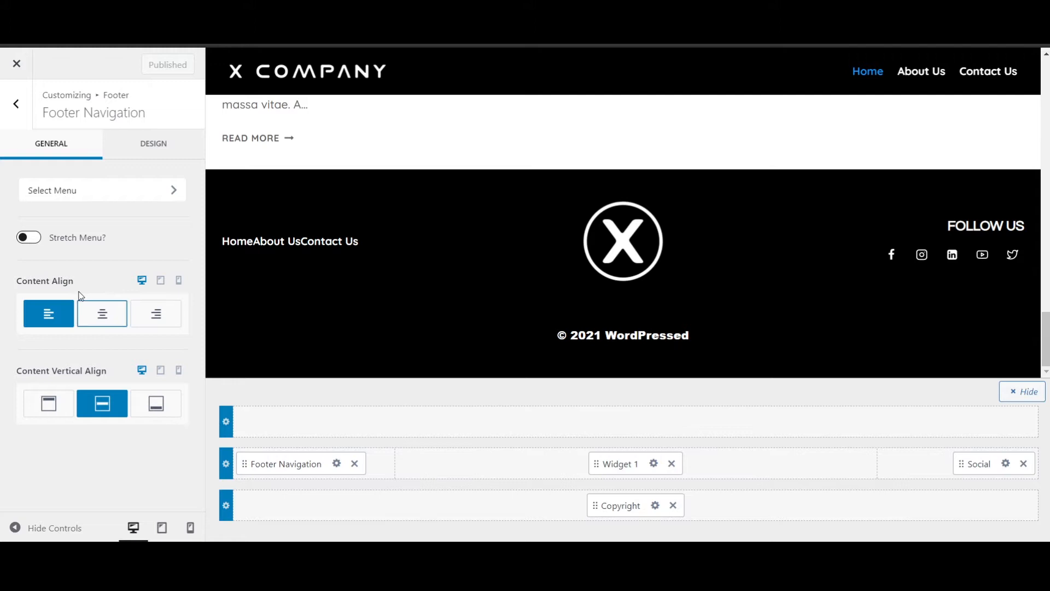
left_click(24, 239)
left_click(164, 64)
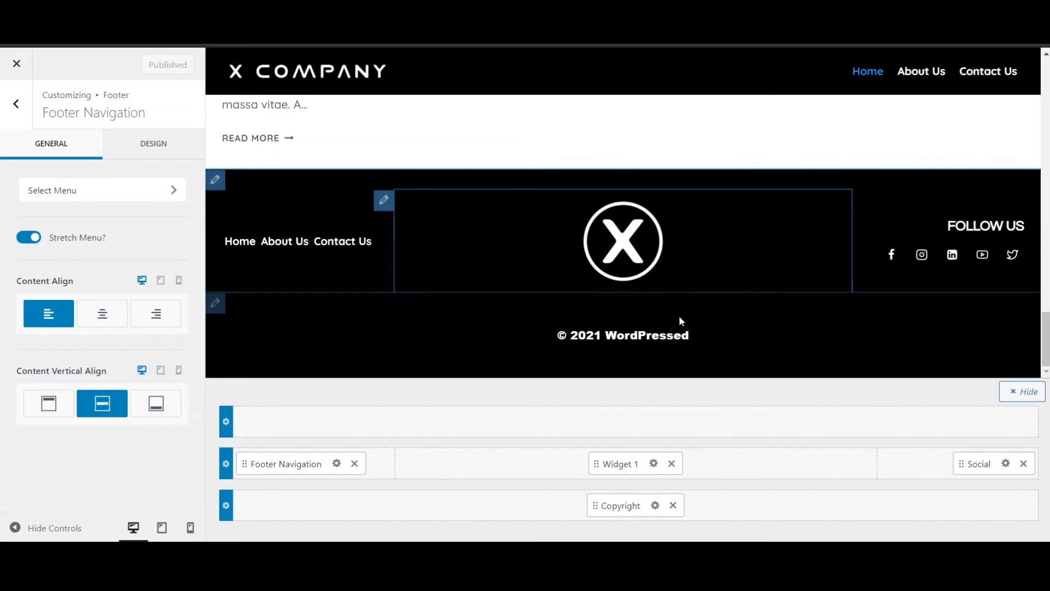
- Align the Footer Navigation content vertically to the top of its row
scroll(678, 316, "up", 4)
scroll(711, 260, "up", 10)
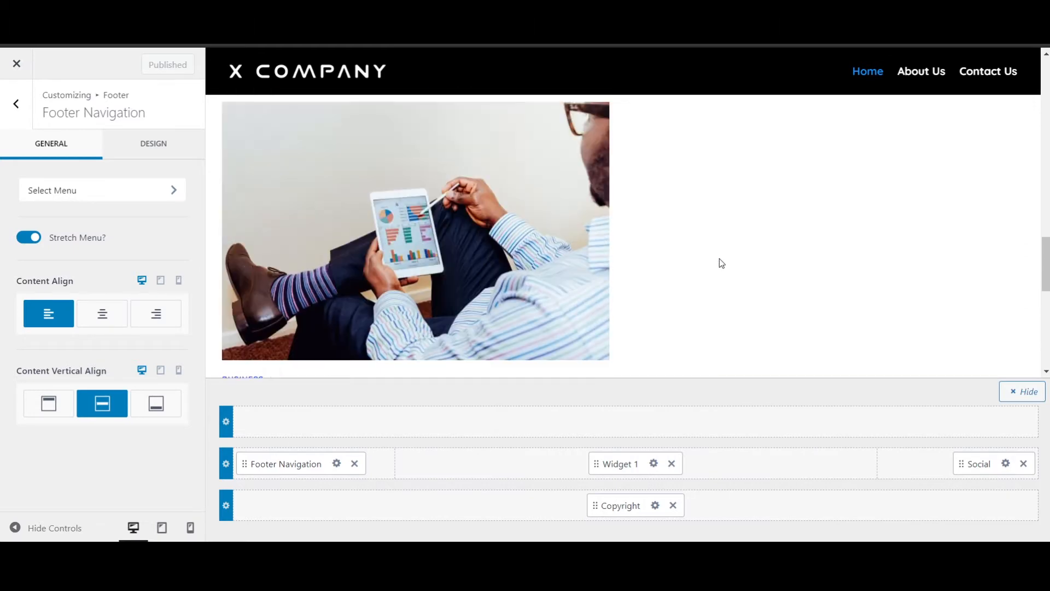
scroll(769, 276, "down", 8)
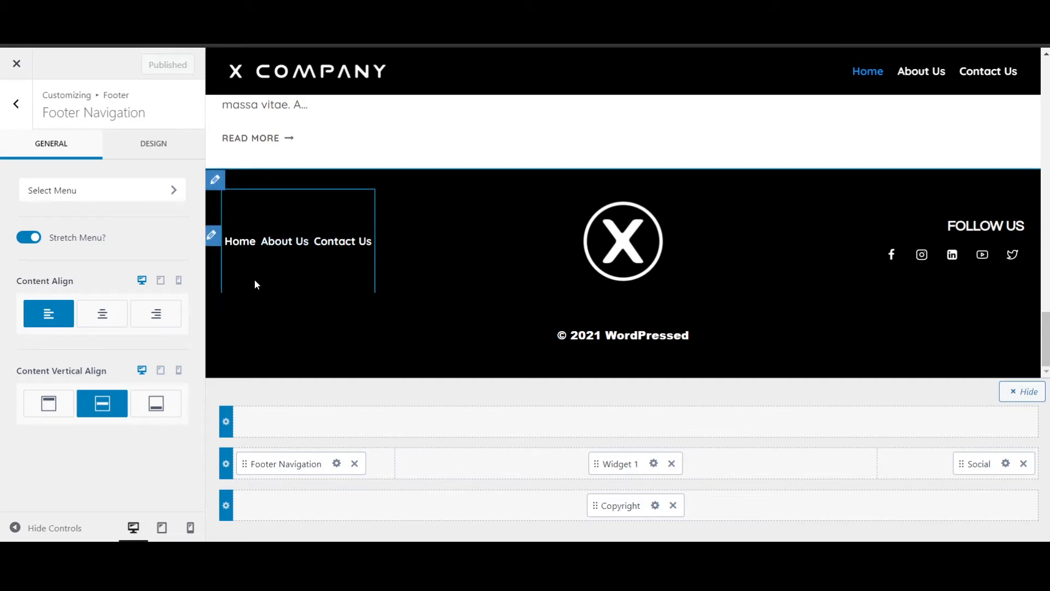
left_click(48, 404)
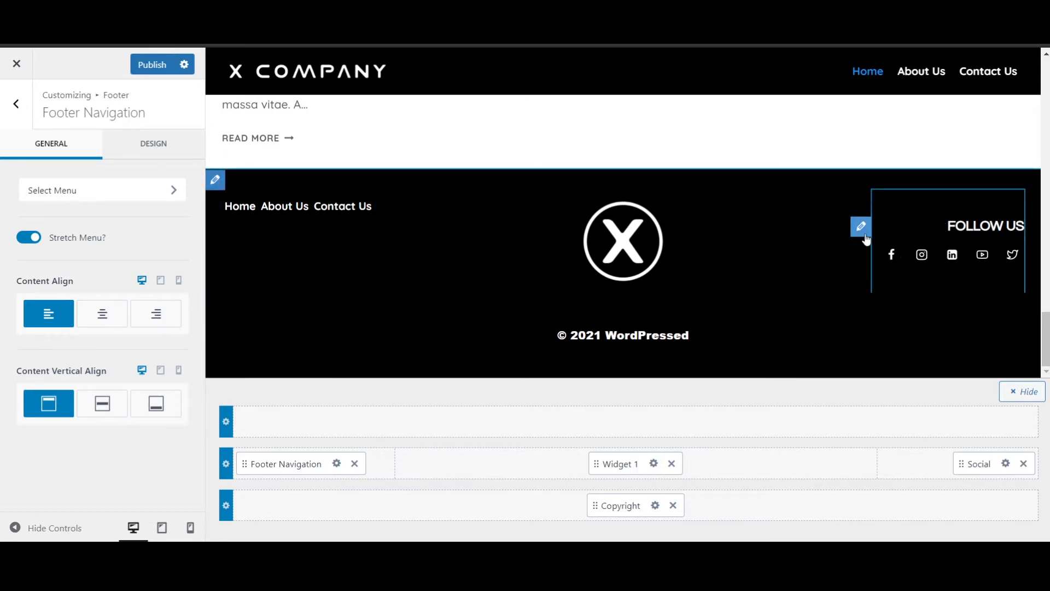
- Align the Footer Social content vertically to the top, try centered horizontal alignment and restore right alignment
left_click(863, 229)
scroll(137, 429, "down", 4)
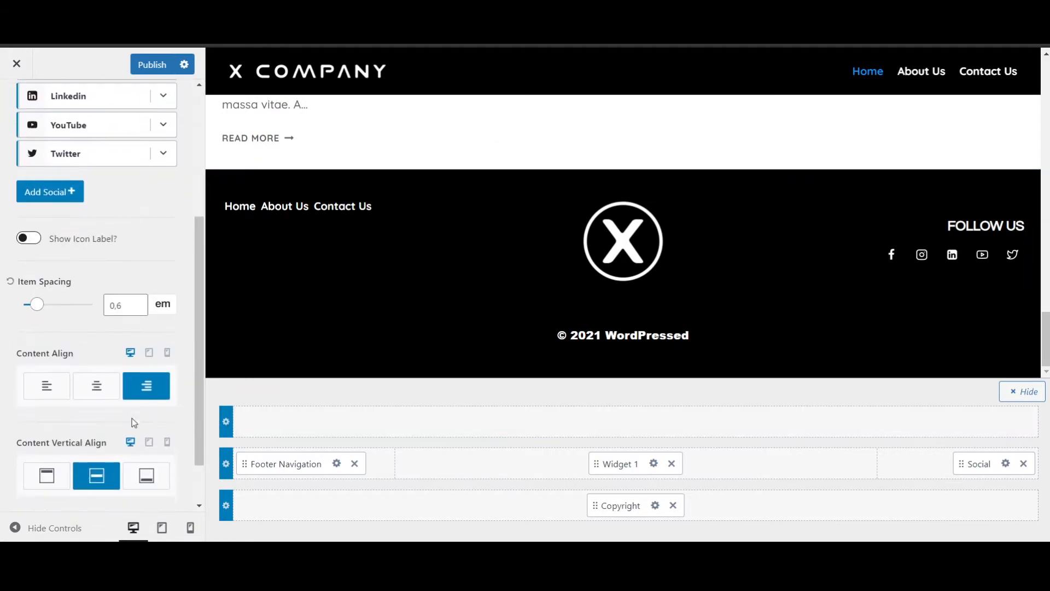
scroll(134, 422, "down", 1)
left_click(50, 424)
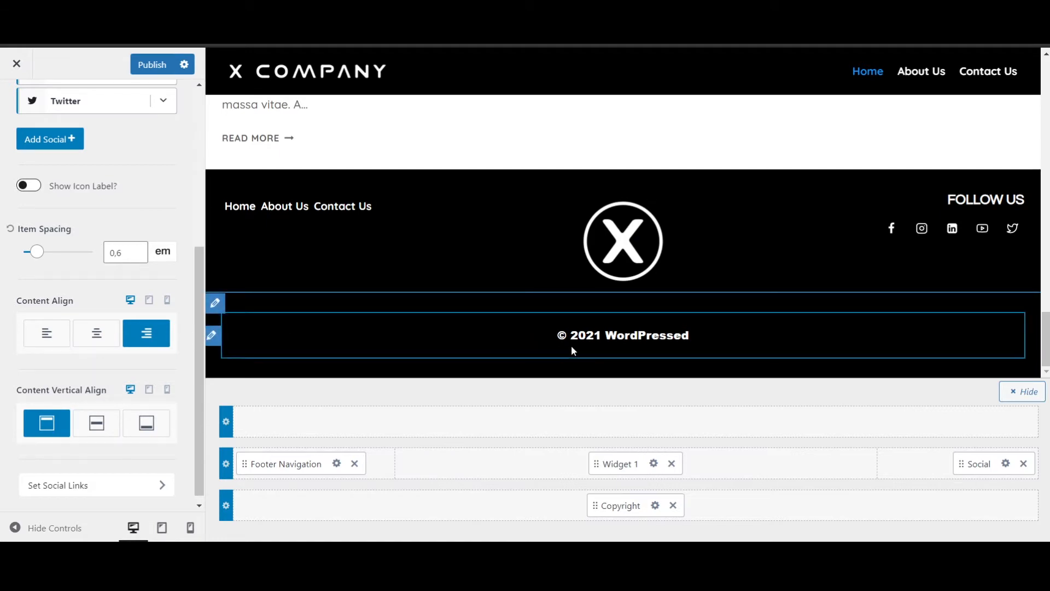
left_click(97, 338)
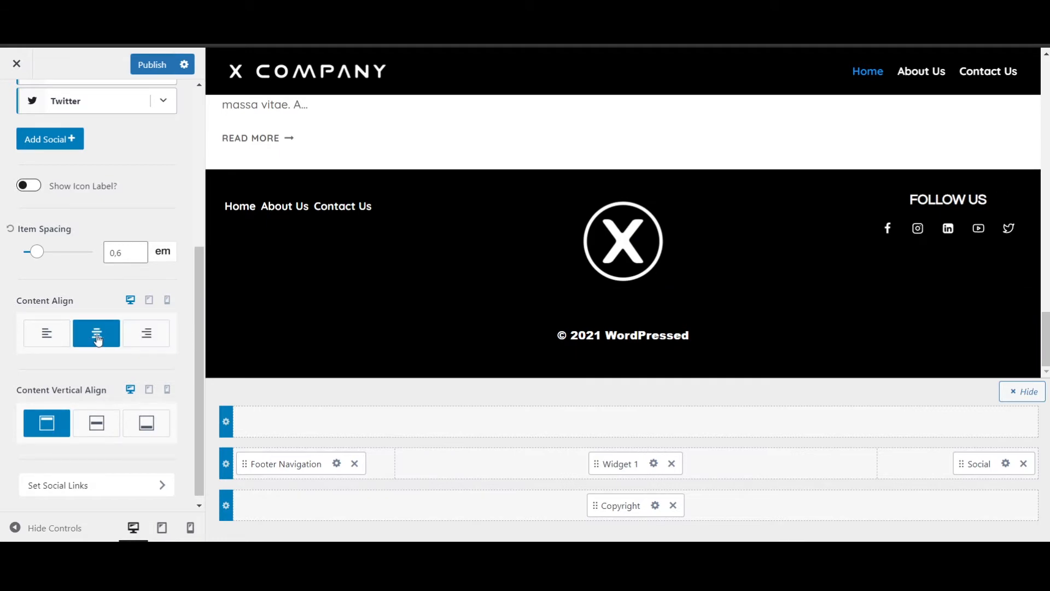
left_click(153, 335)
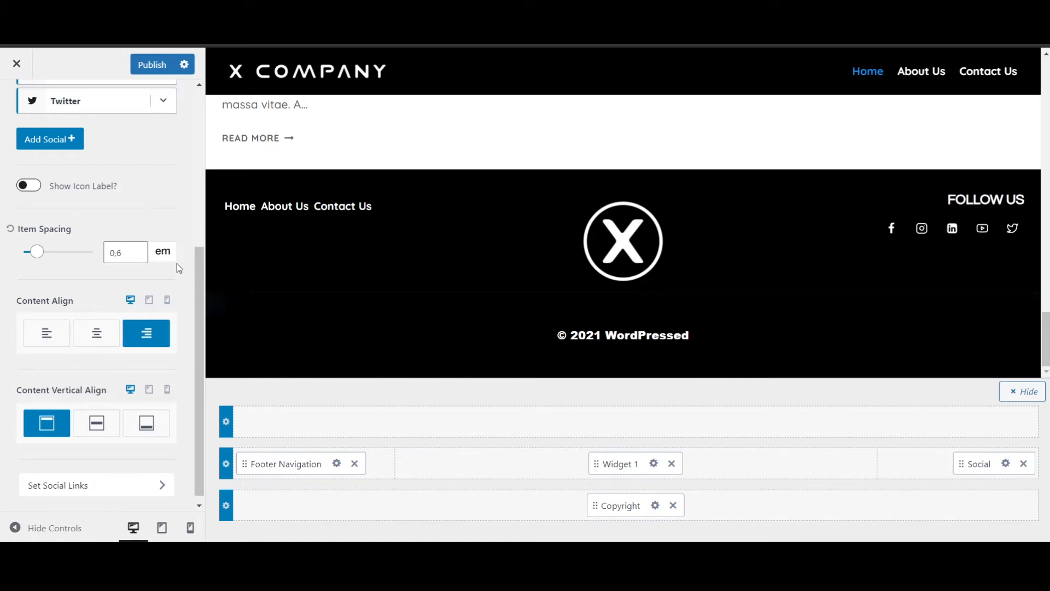
- Examine the Footer Social design options, return to its general settings and look over the page preview
scroll(136, 272, "up", 5)
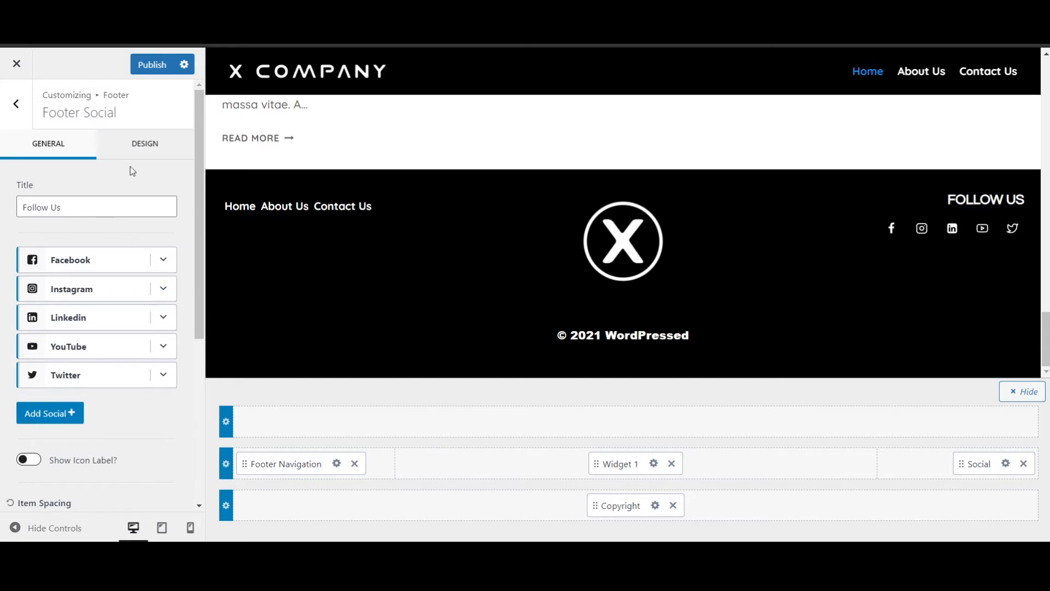
left_click(148, 143)
scroll(66, 273, "down", 1)
scroll(85, 295, "down", 4)
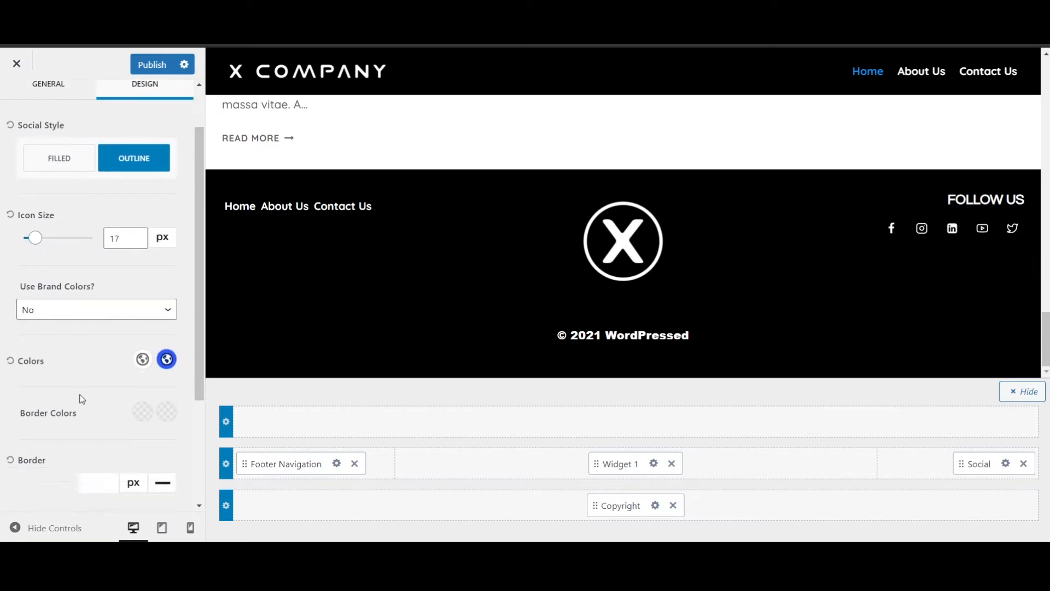
scroll(84, 403, "up", 5)
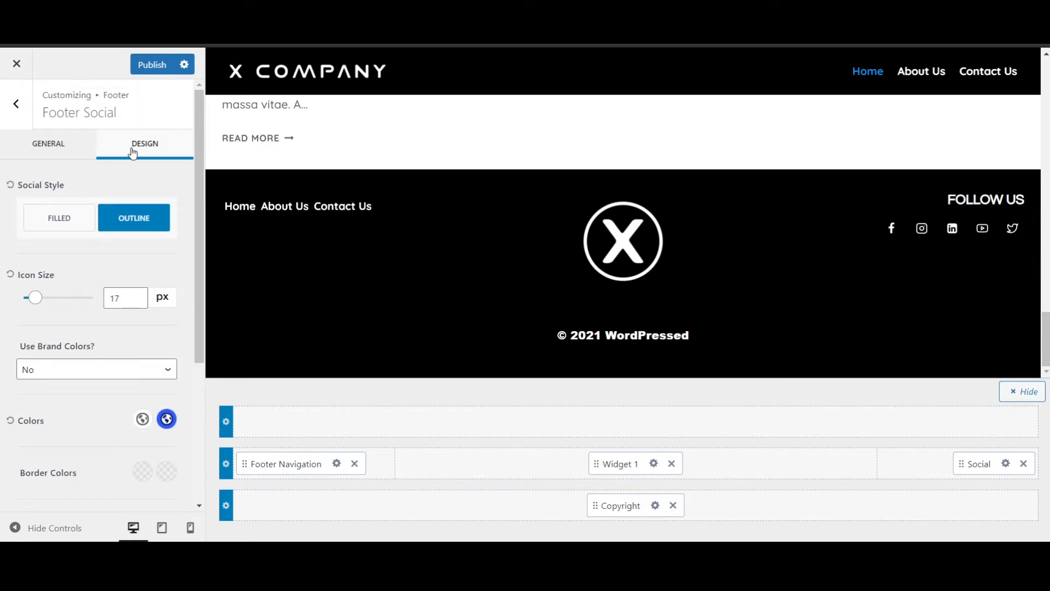
left_click(52, 146)
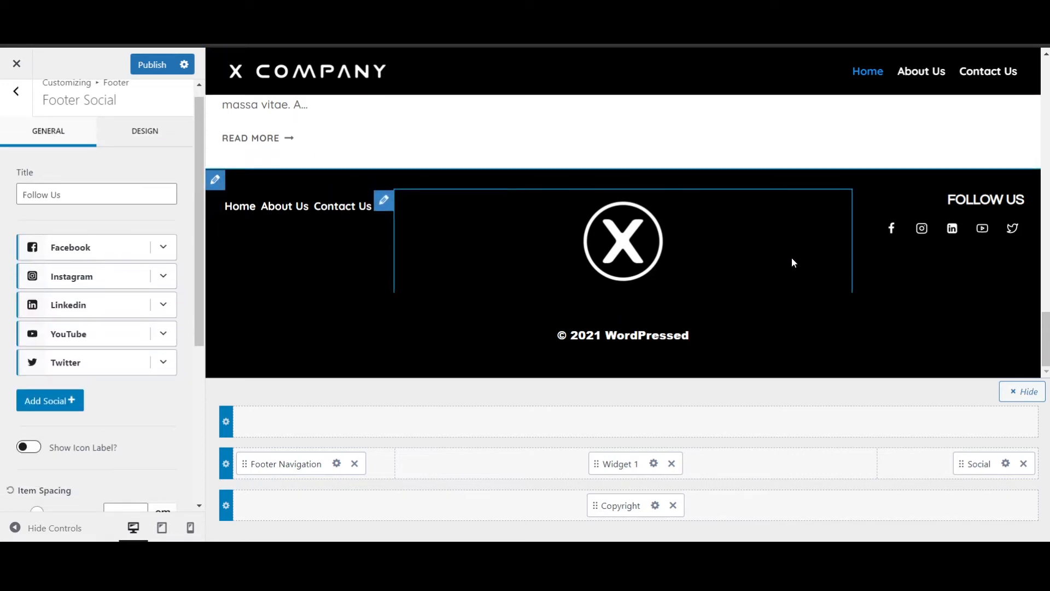
scroll(694, 303, "up", 10)
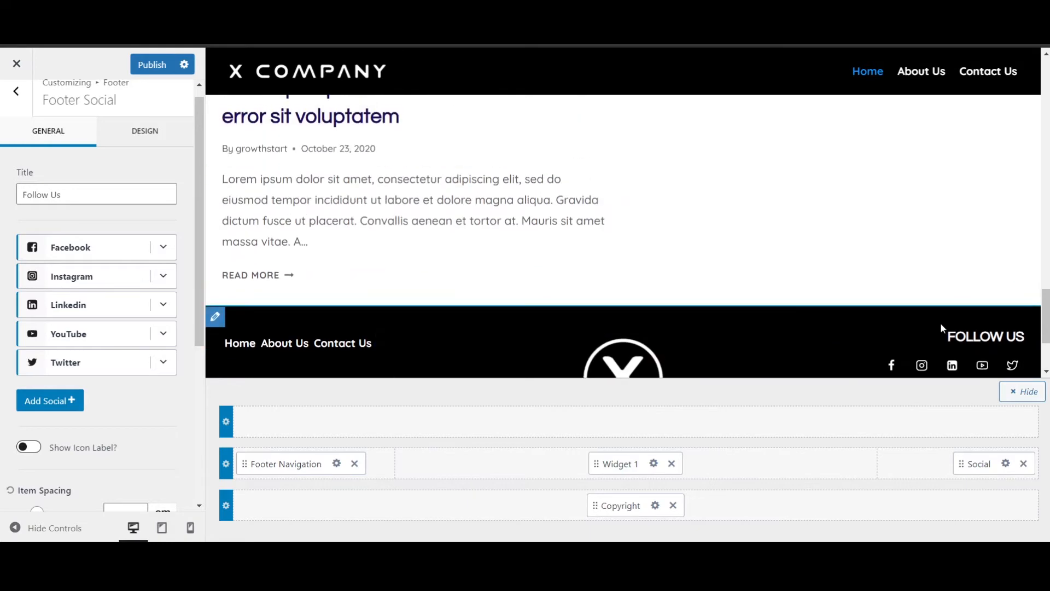
scroll(679, 253, "up", 8)
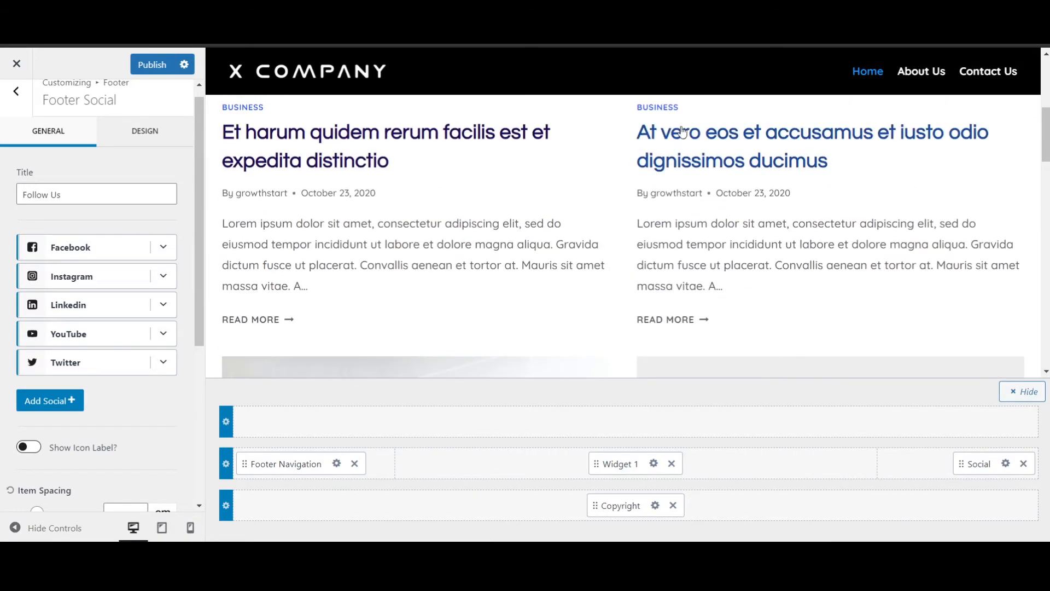
- Leave the footer settings and set the homepage to display a static page, with Home as the homepage
scroll(749, 216, "down", 5)
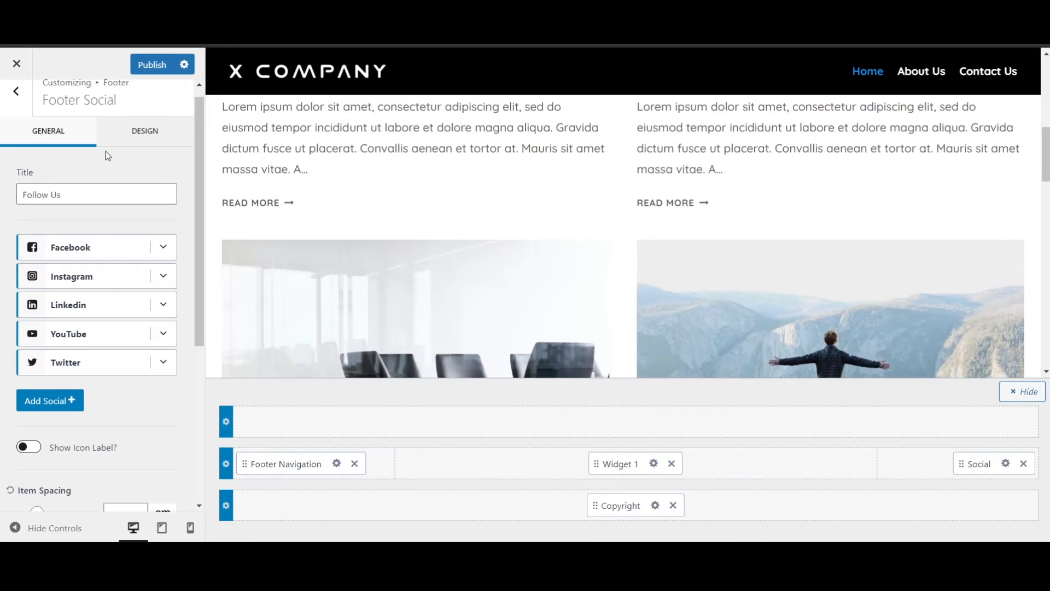
left_click(20, 113)
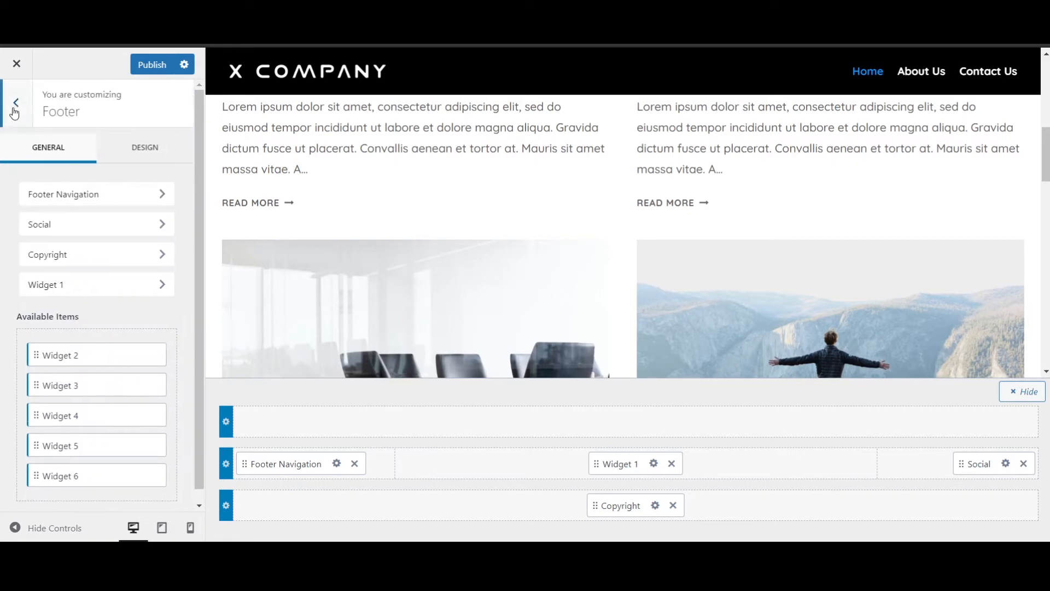
left_click(15, 112)
scroll(416, 298, "up", 5)
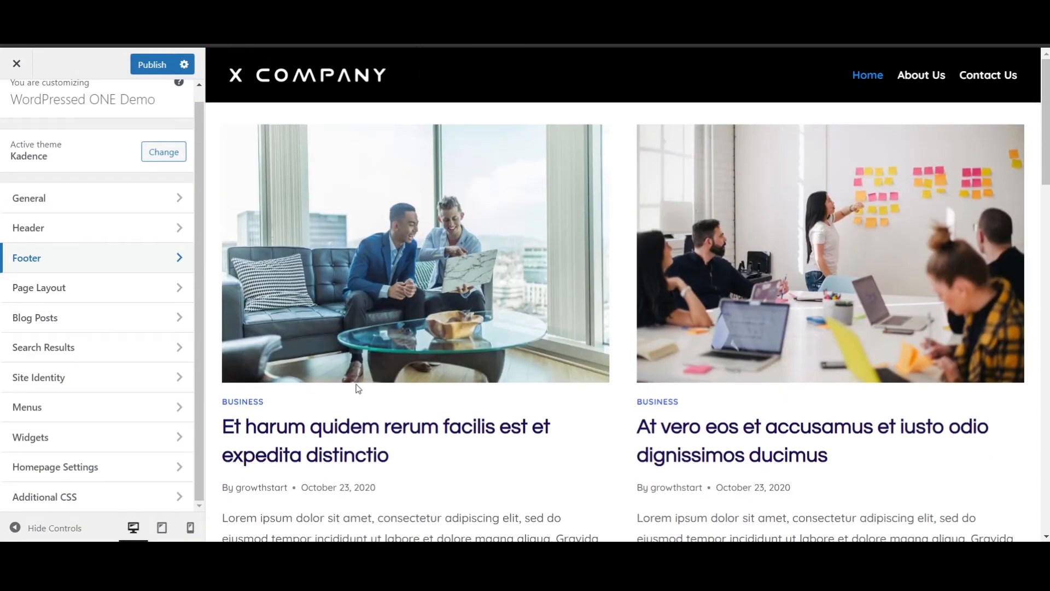
scroll(598, 390, "down", 8)
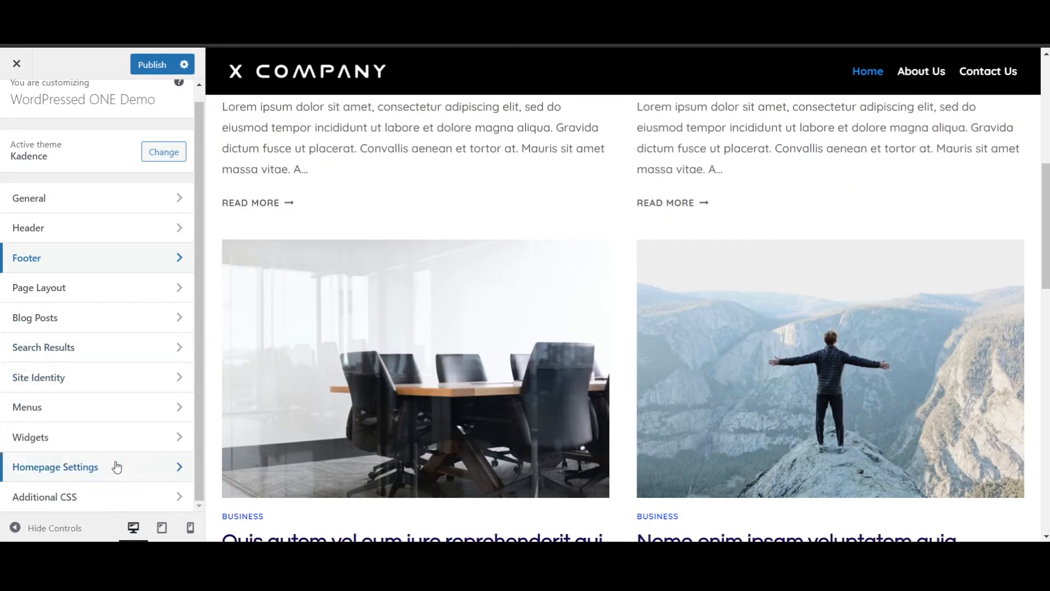
left_click(66, 473)
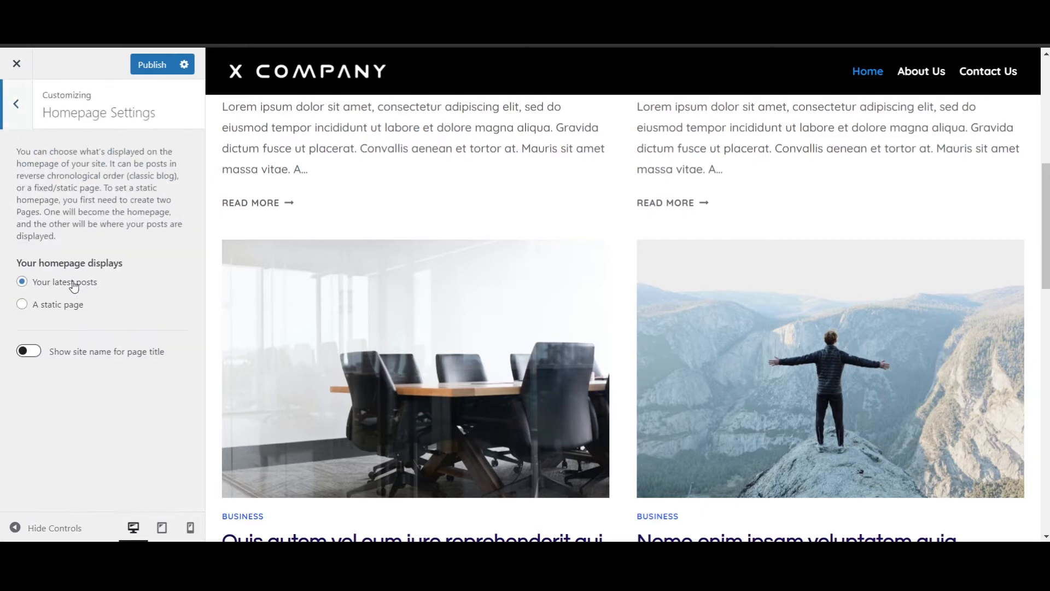
left_click(44, 308)
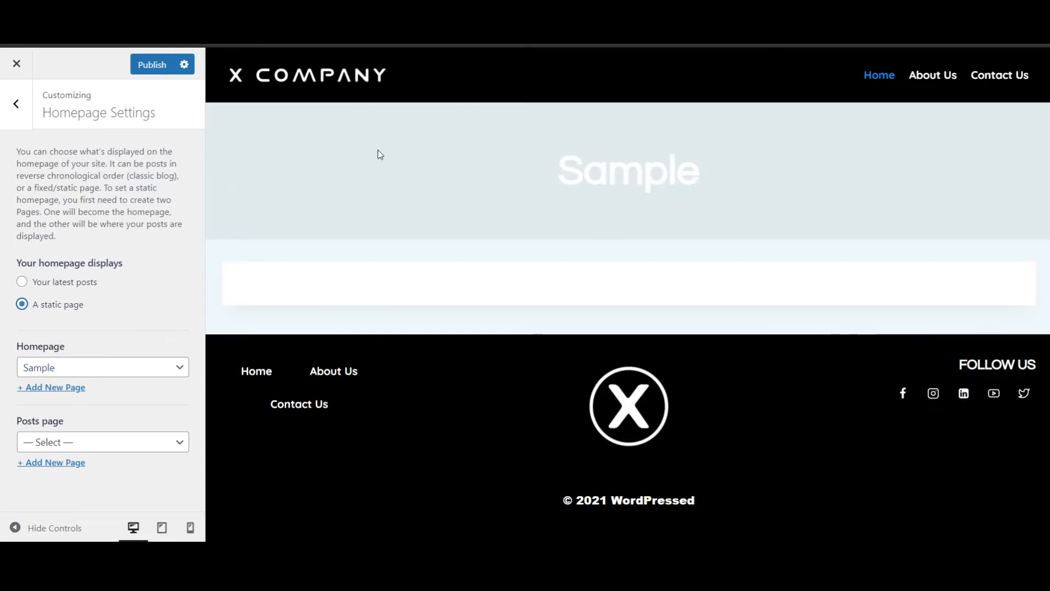
left_click(61, 373)
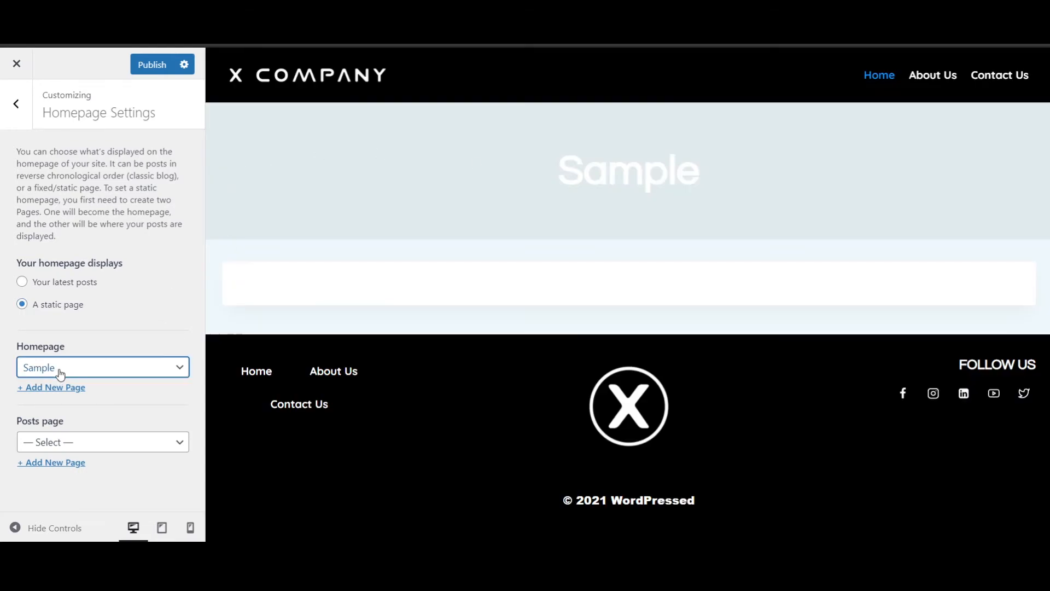
left_click(82, 428)
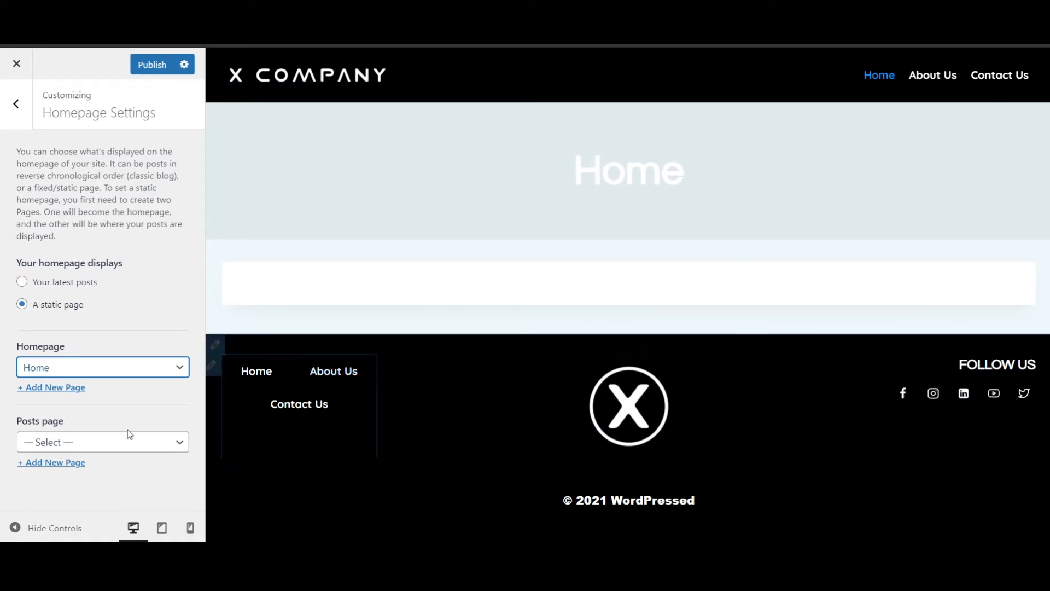
- Choose Sample as the posts page and publish the homepage settings
left_click(103, 446)
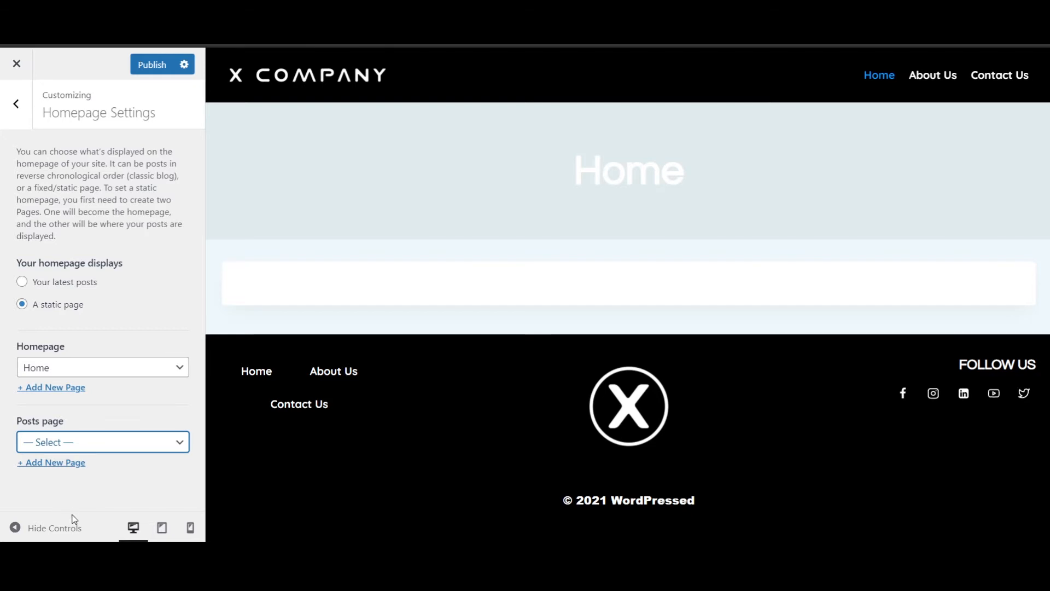
key("Down")
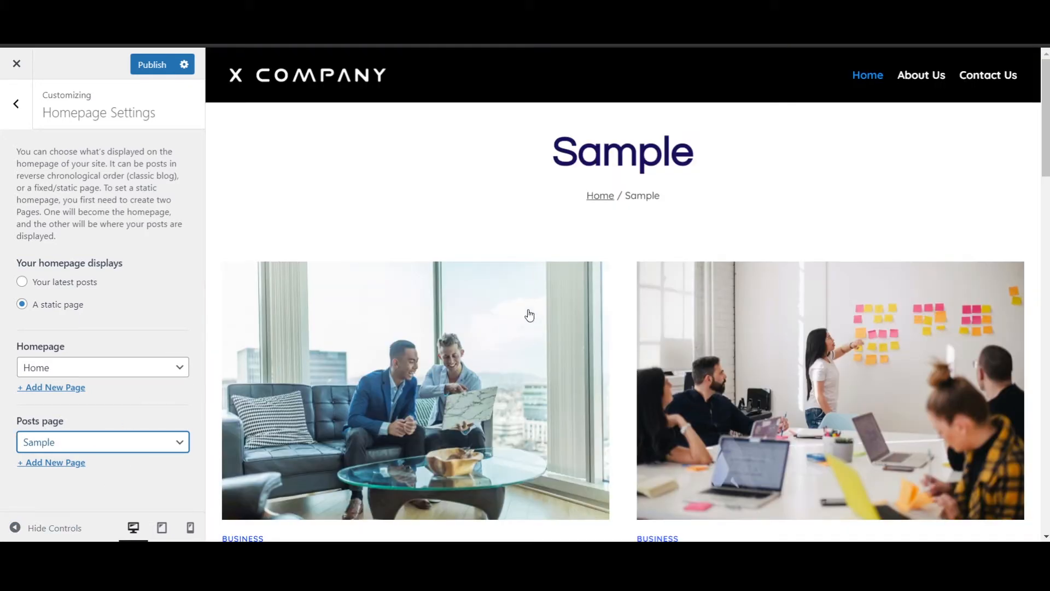
left_click(154, 66)
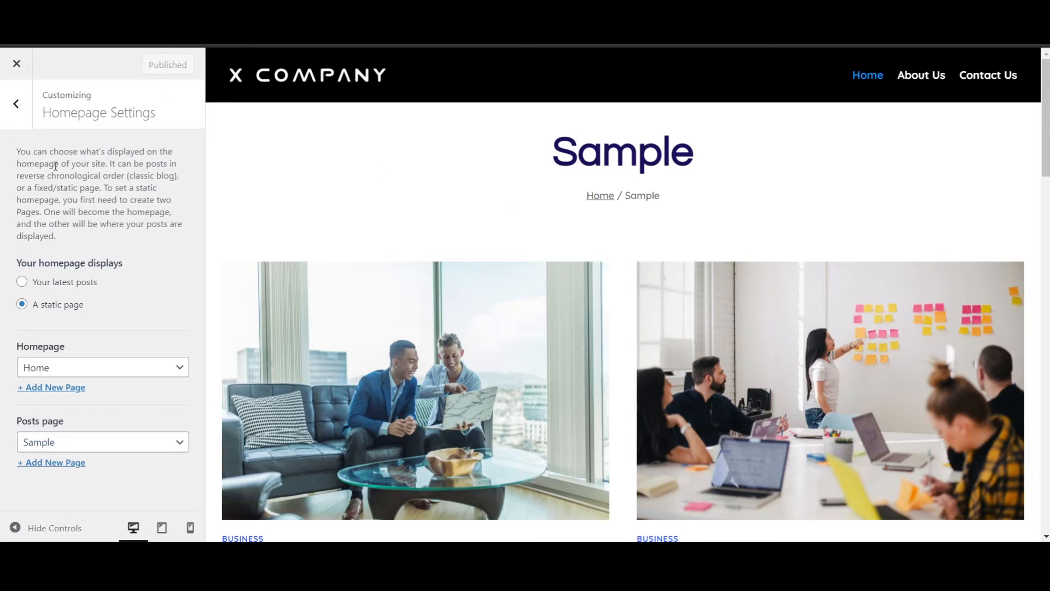
- Preview the Home page with the Page Layout settings open and turn off Show Page Title
left_click(16, 104)
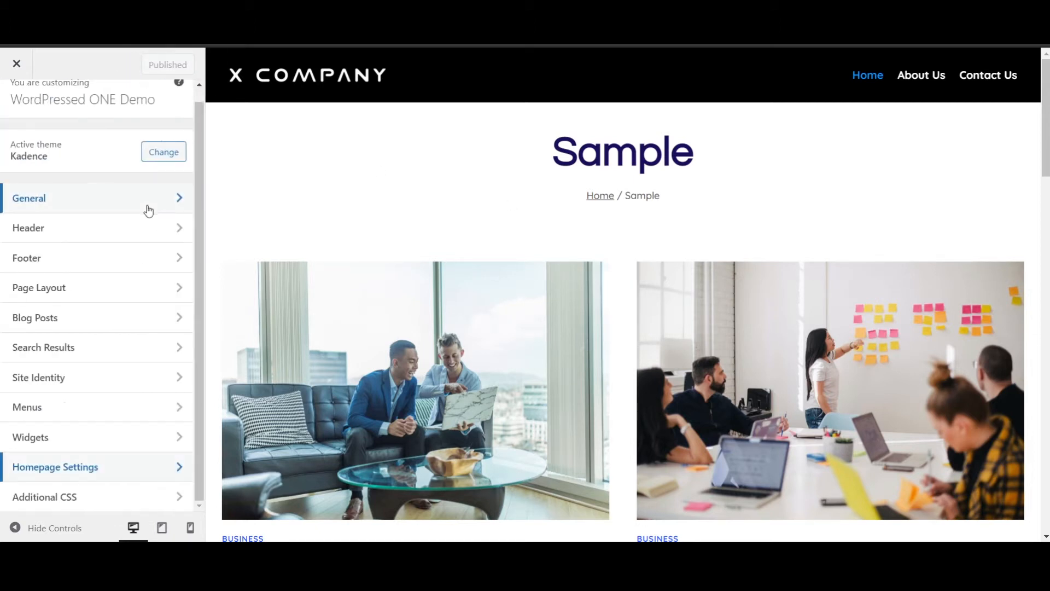
left_click(66, 294)
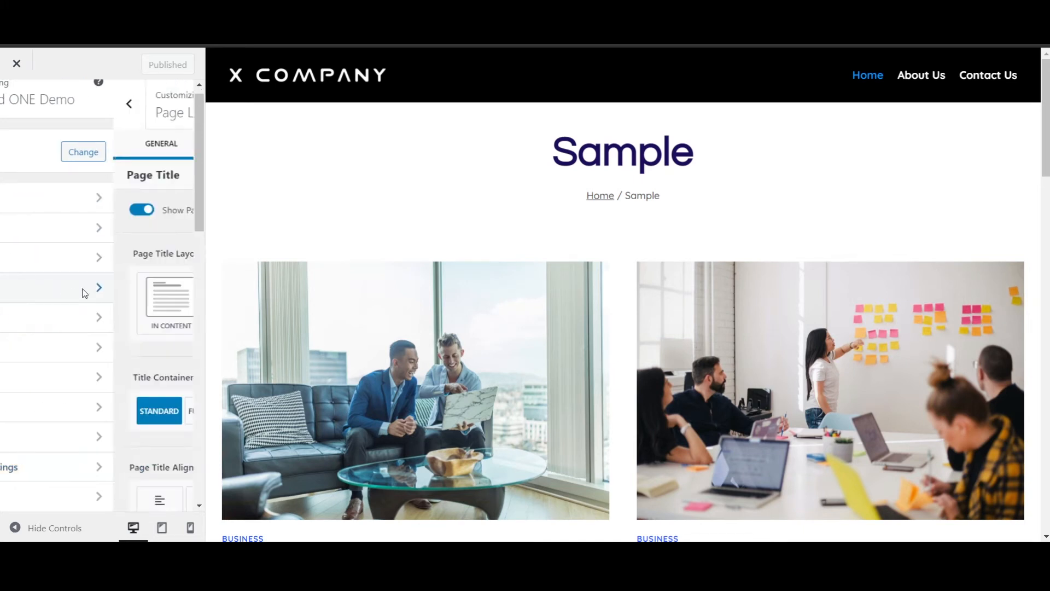
left_click(869, 77)
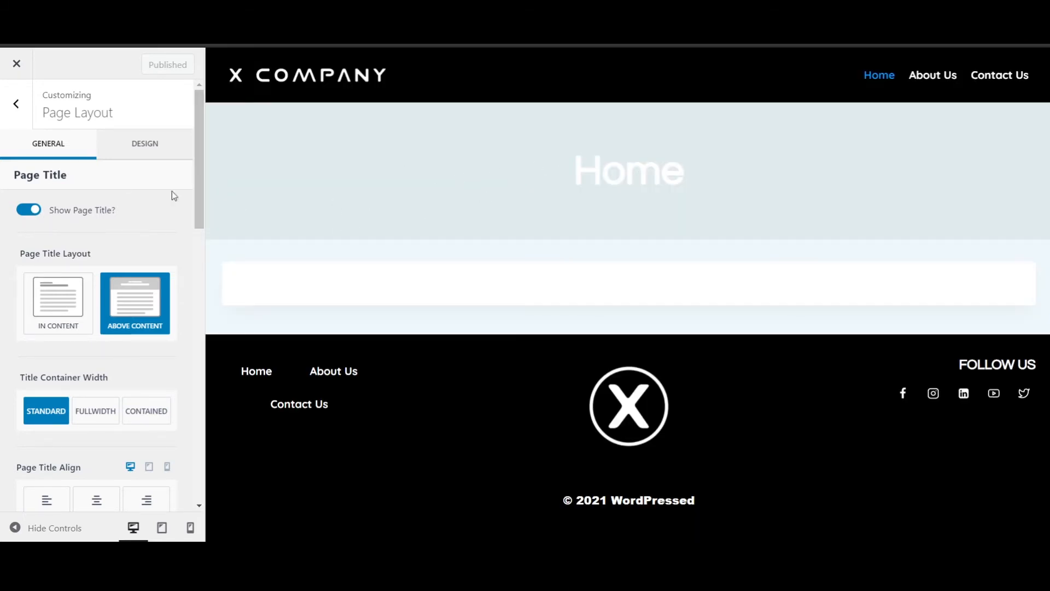
left_click(30, 215)
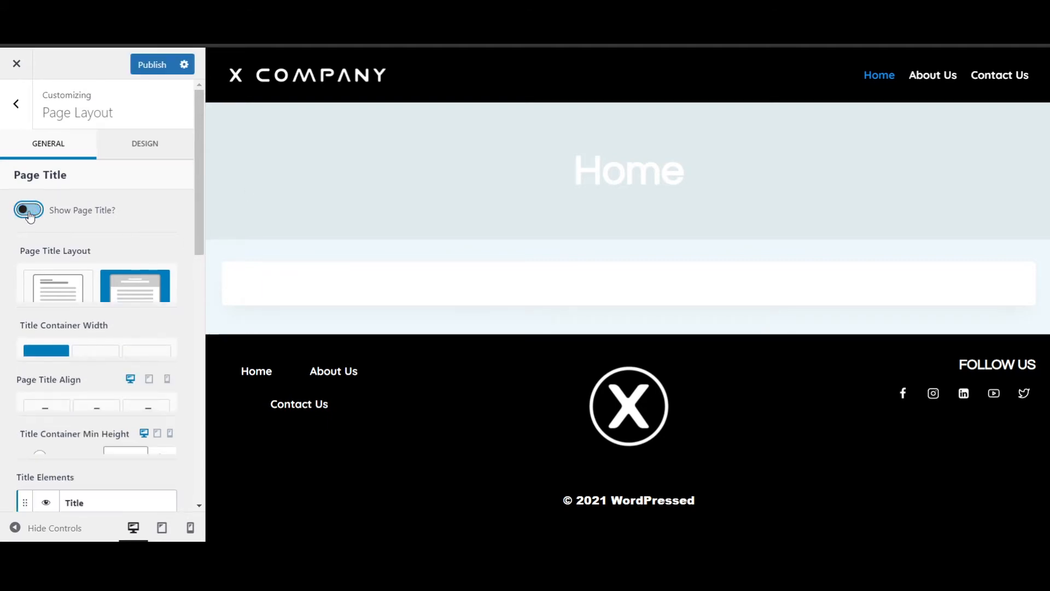
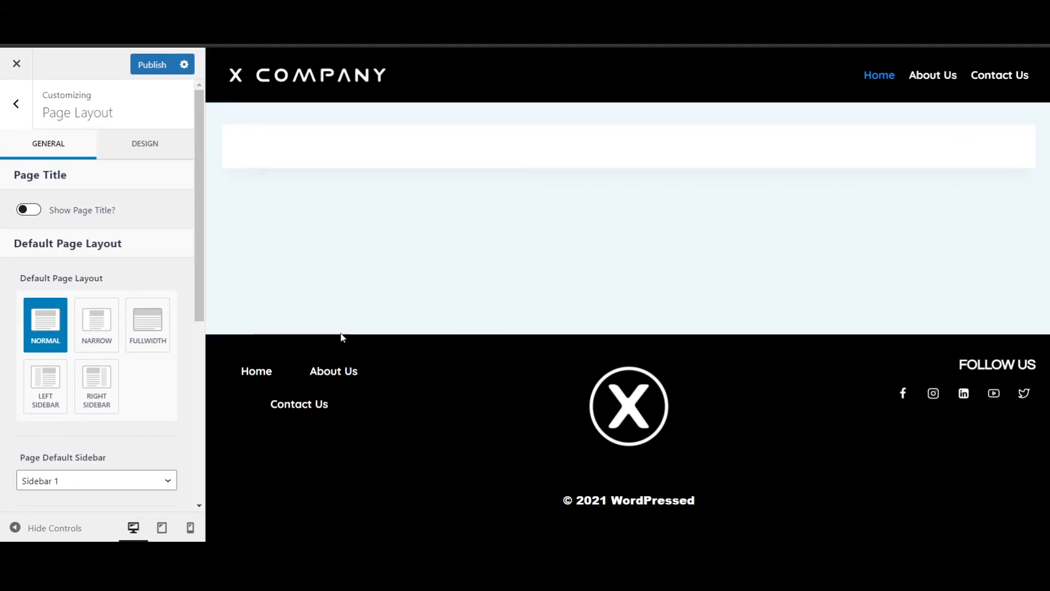
- Set the default page Content Style to Unboxed and look through the remaining general layout options
scroll(142, 372, "down", 4)
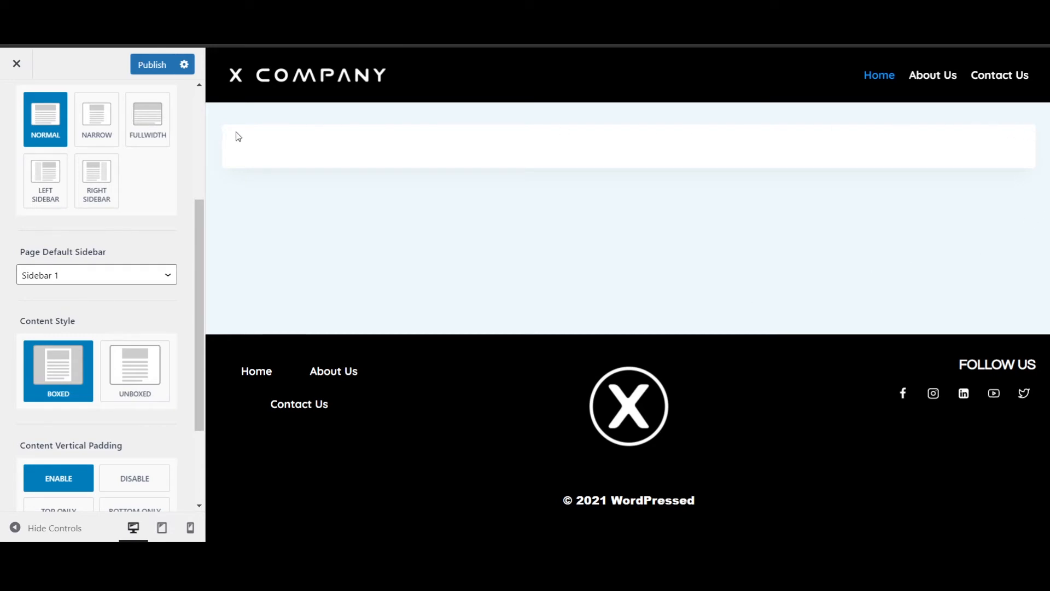
left_click(143, 377)
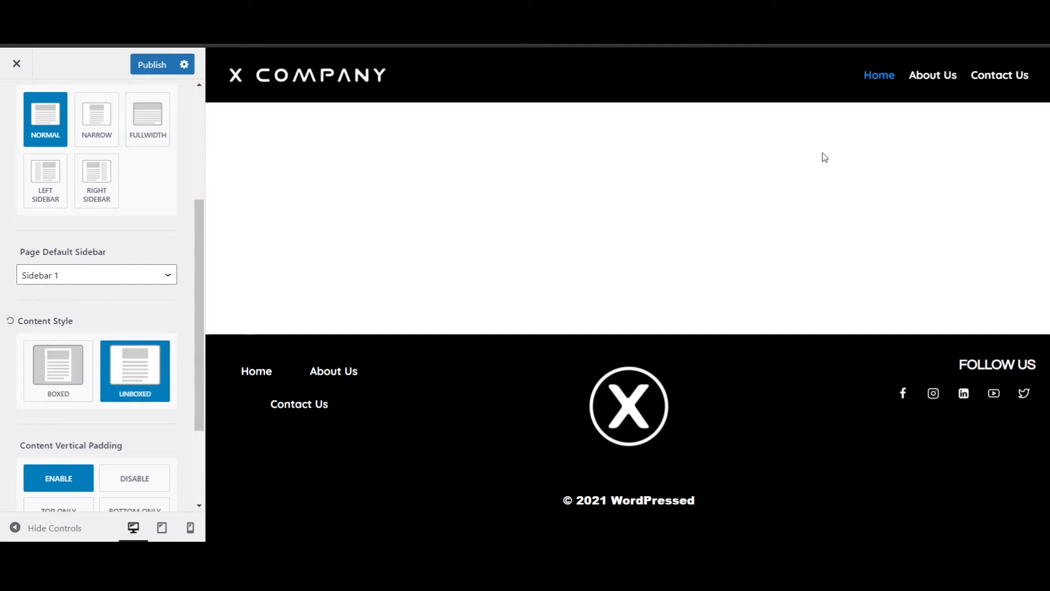
scroll(98, 349, "down", 1)
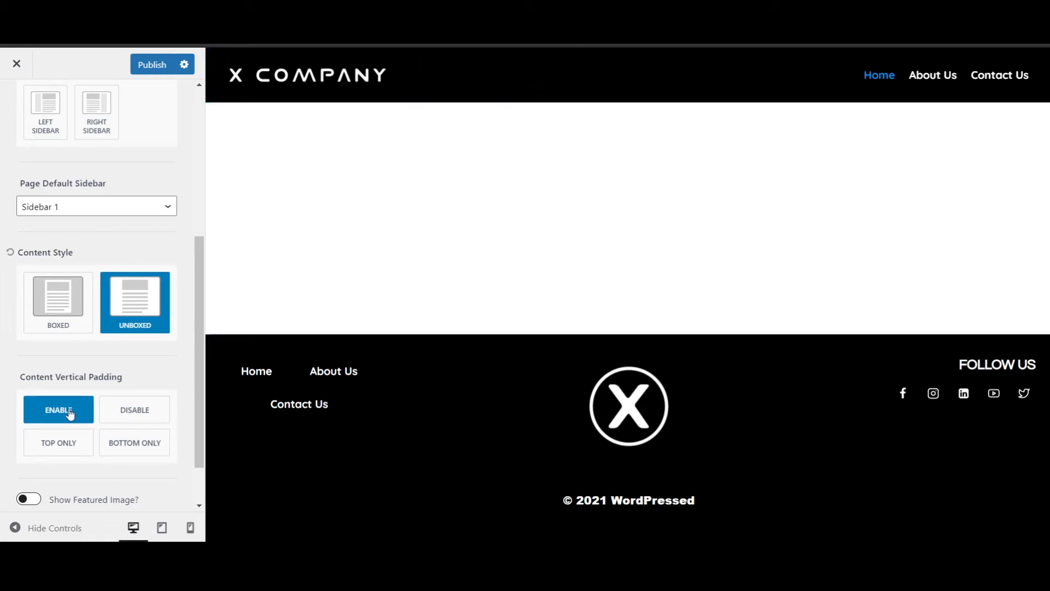
scroll(126, 317, "down", 1)
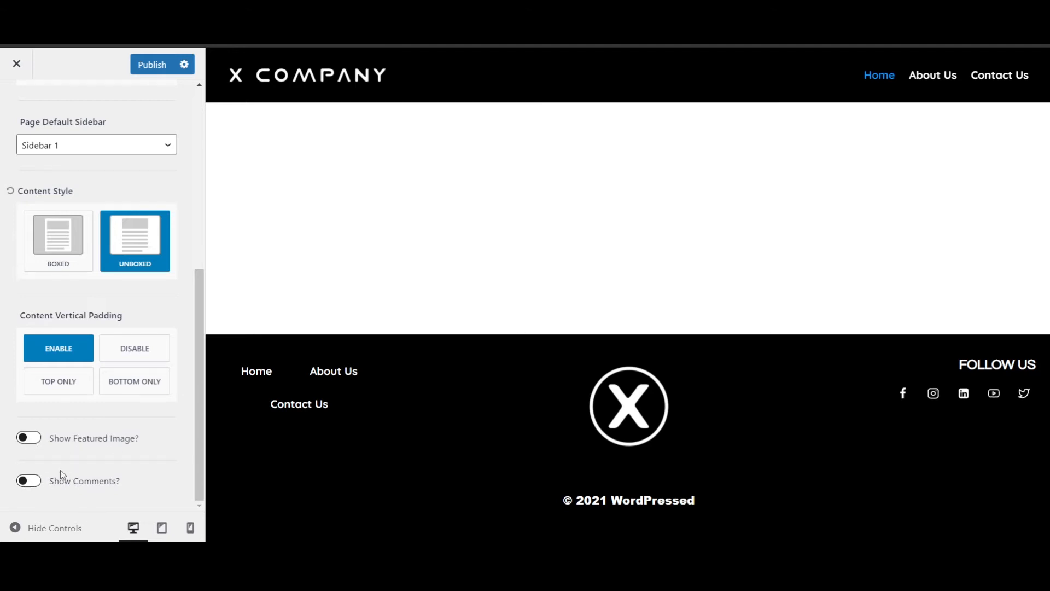
scroll(153, 380, "up", 4)
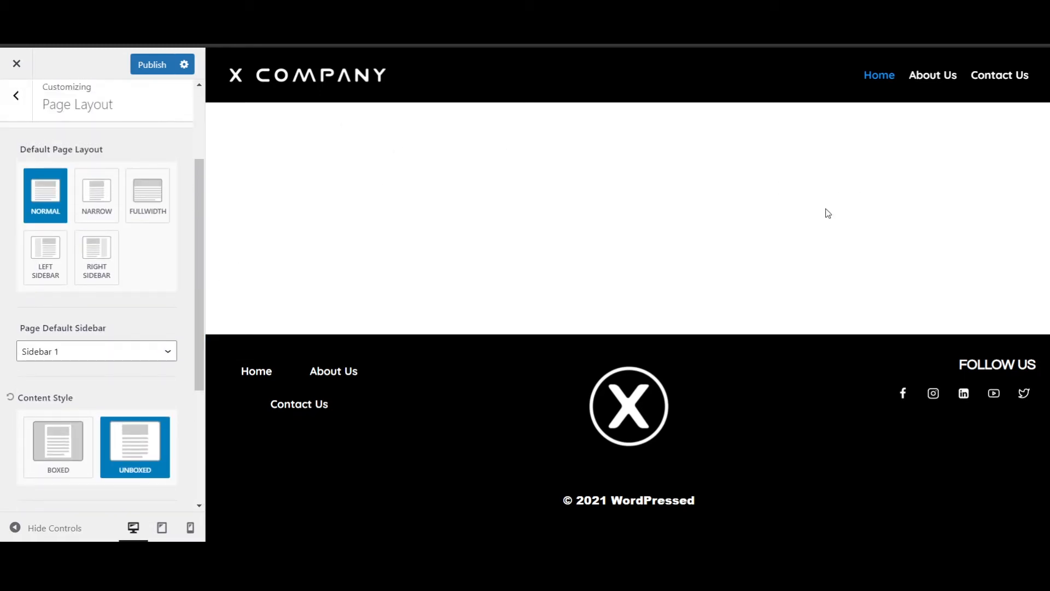
scroll(73, 180, "up", 3)
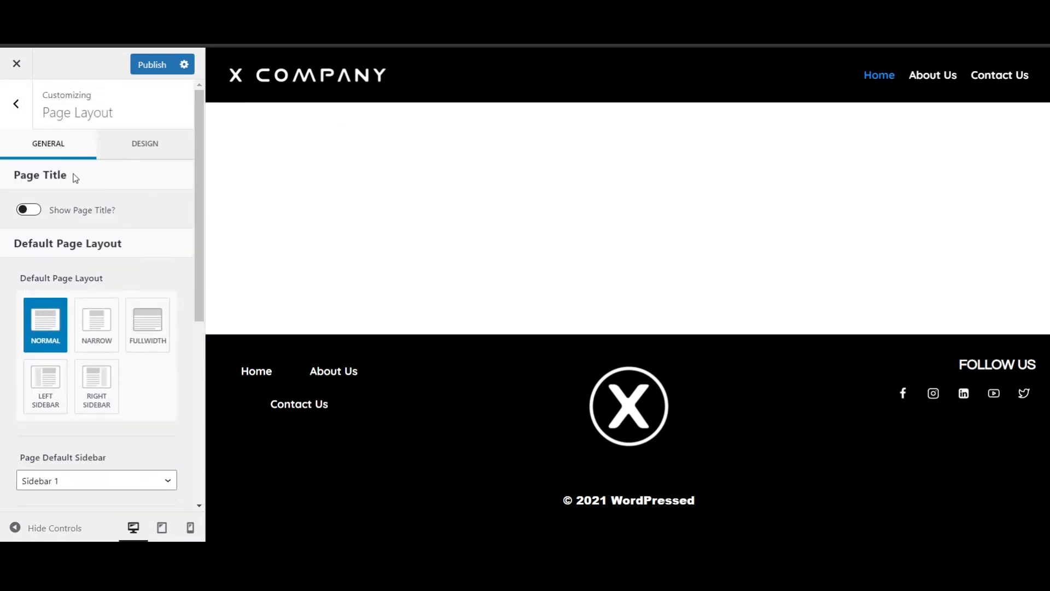
- Open the Page Layout design settings and look over the page title and default page layout options
left_click(164, 143)
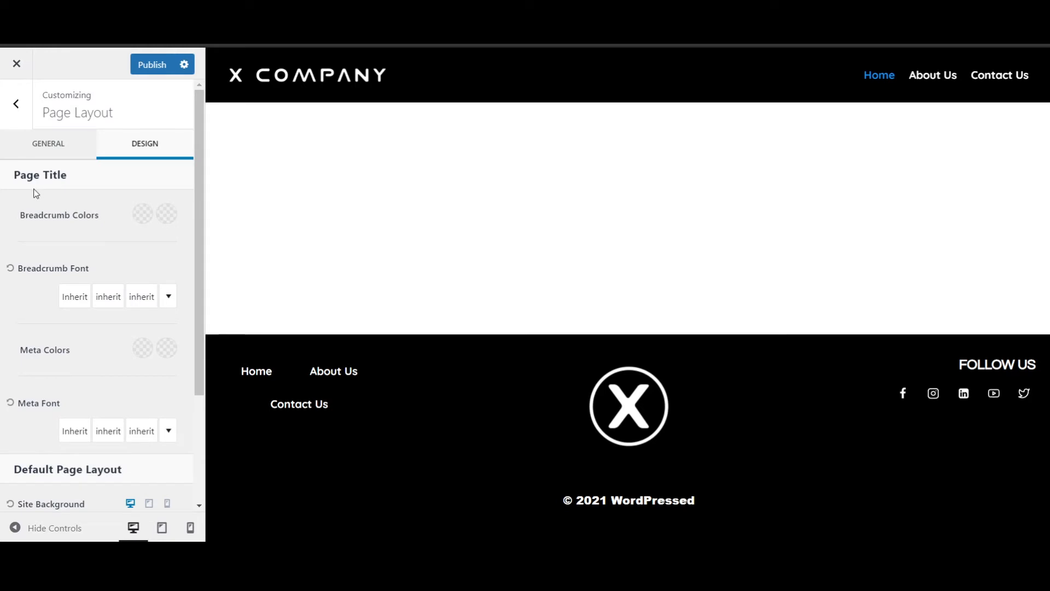
scroll(87, 237, "down", 3)
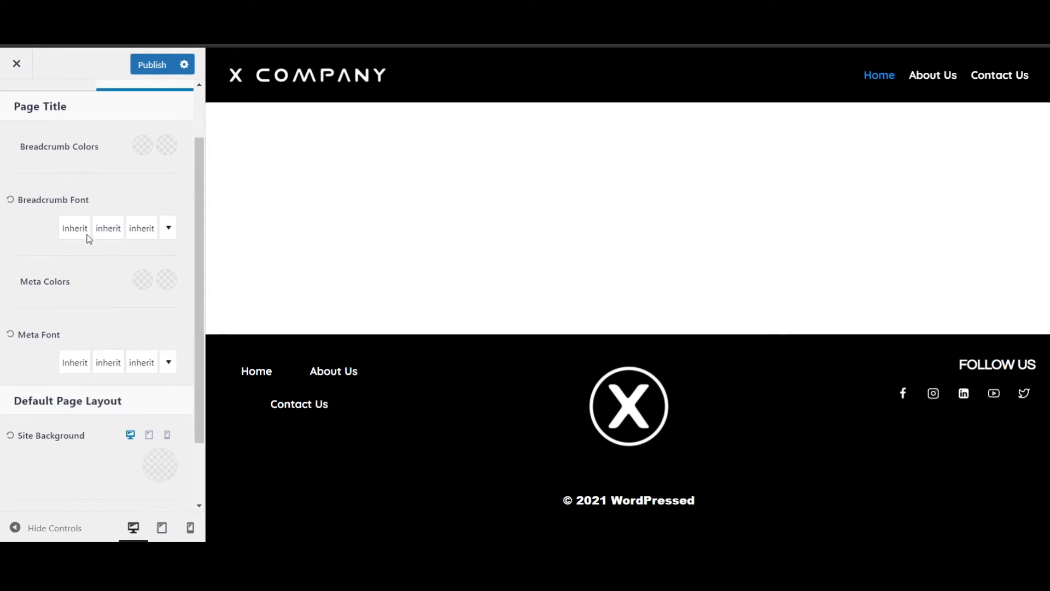
scroll(66, 313, "up", 2)
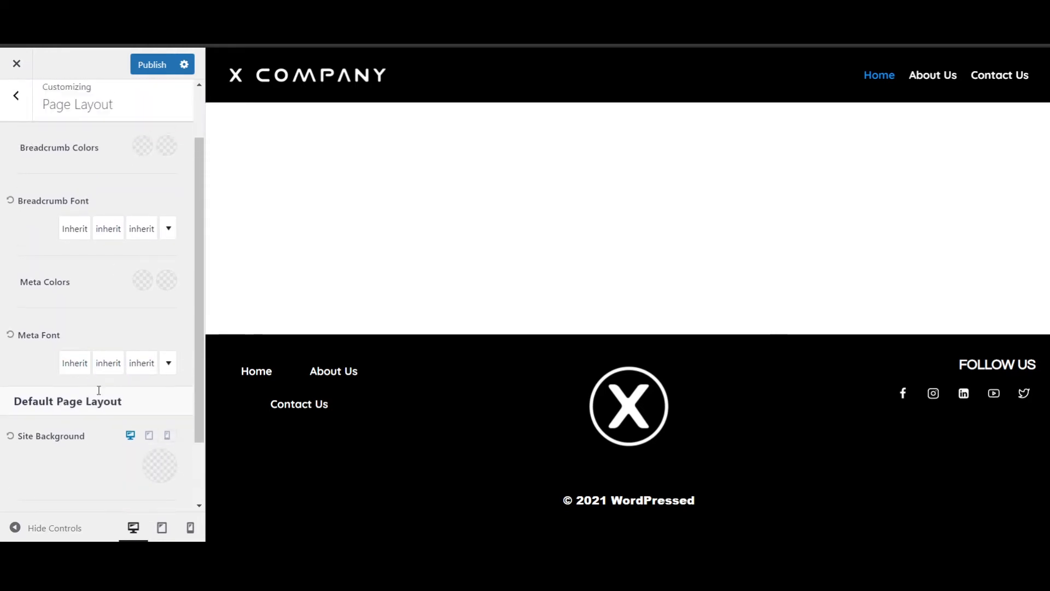
scroll(157, 394, "down", 2)
- Try palette navy 1C0D5A as the Site Background and palette blue 0E94FF as the Content Background
left_click(159, 396)
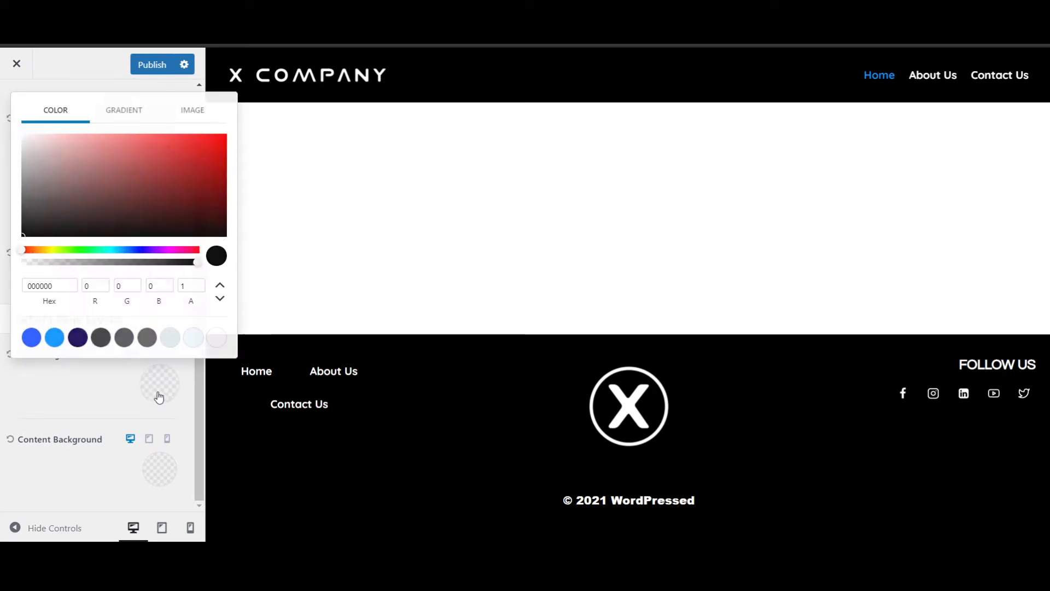
left_click(78, 337)
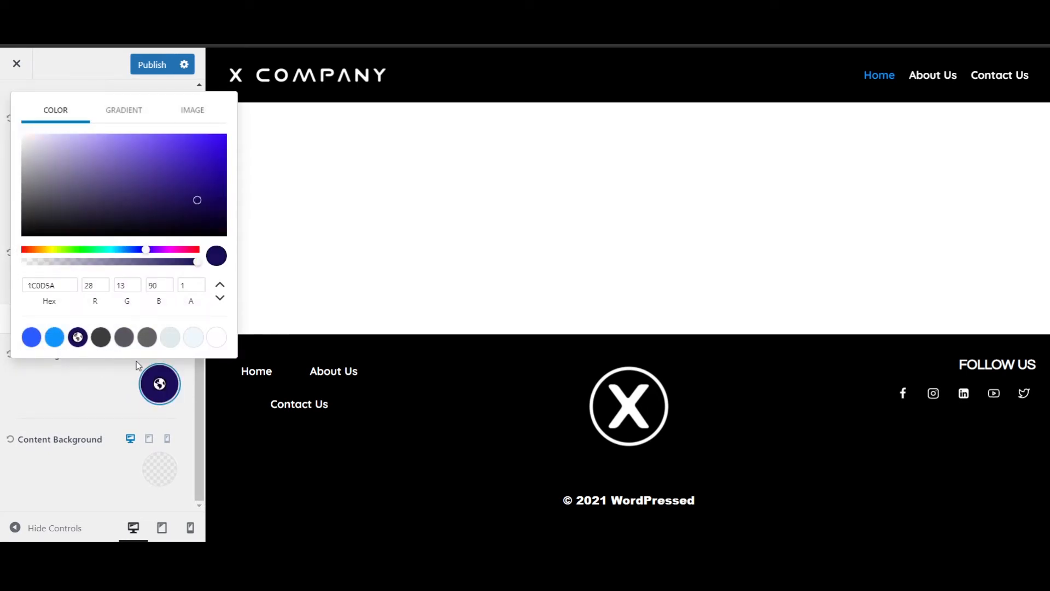
left_click(156, 481)
left_click(159, 475)
left_click(55, 423)
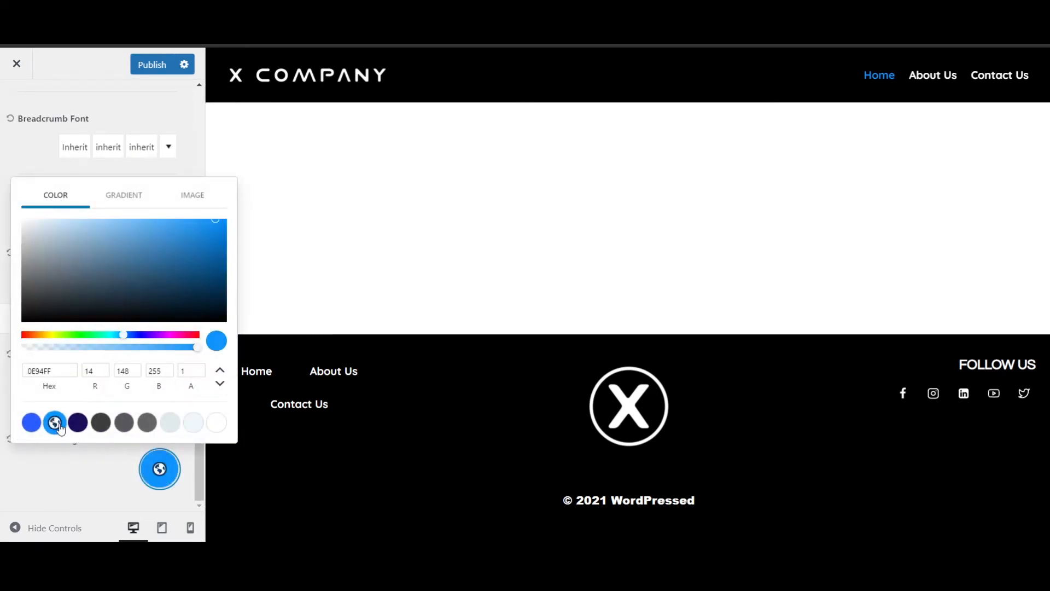
left_click(77, 493)
- Set both the Content Background and Site Background to black (000000) and return to the main customizer sections
left_click(160, 468)
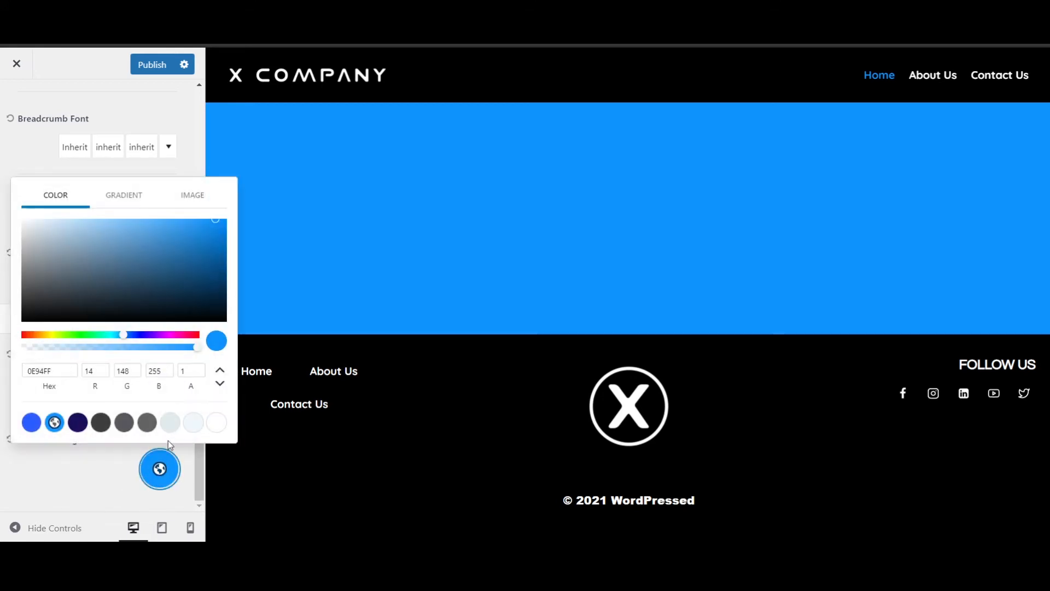
left_click_drag(39, 293, 9, 362)
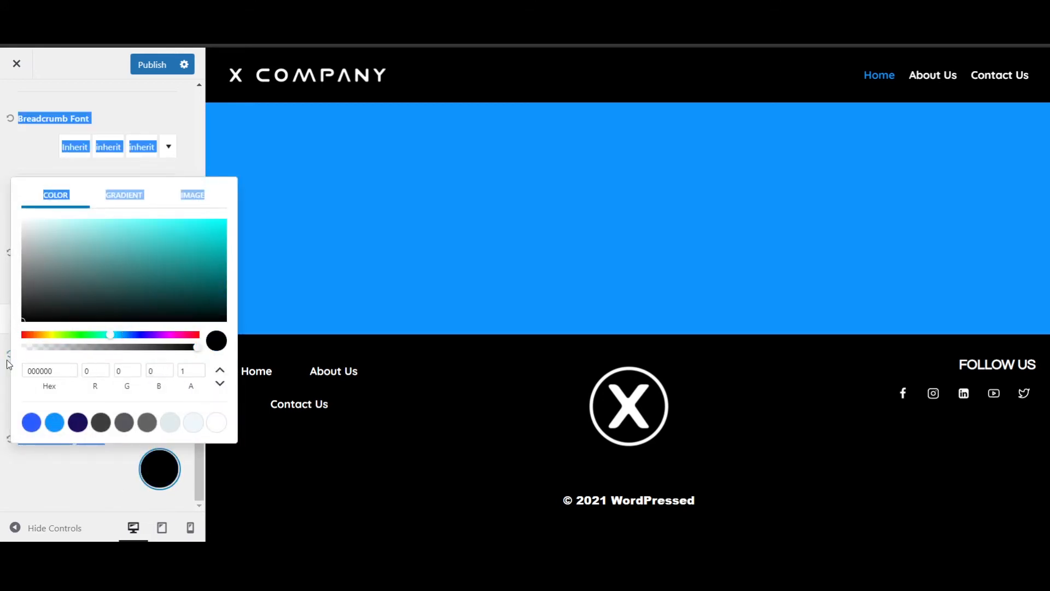
left_click(74, 476)
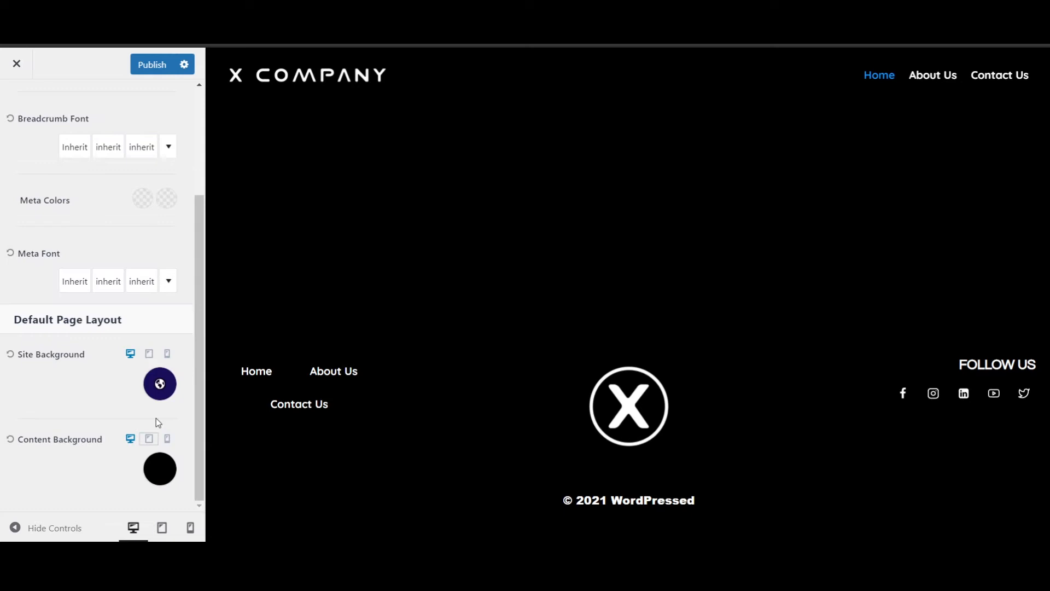
left_click(160, 385)
left_click_drag(52, 200, 2, 270)
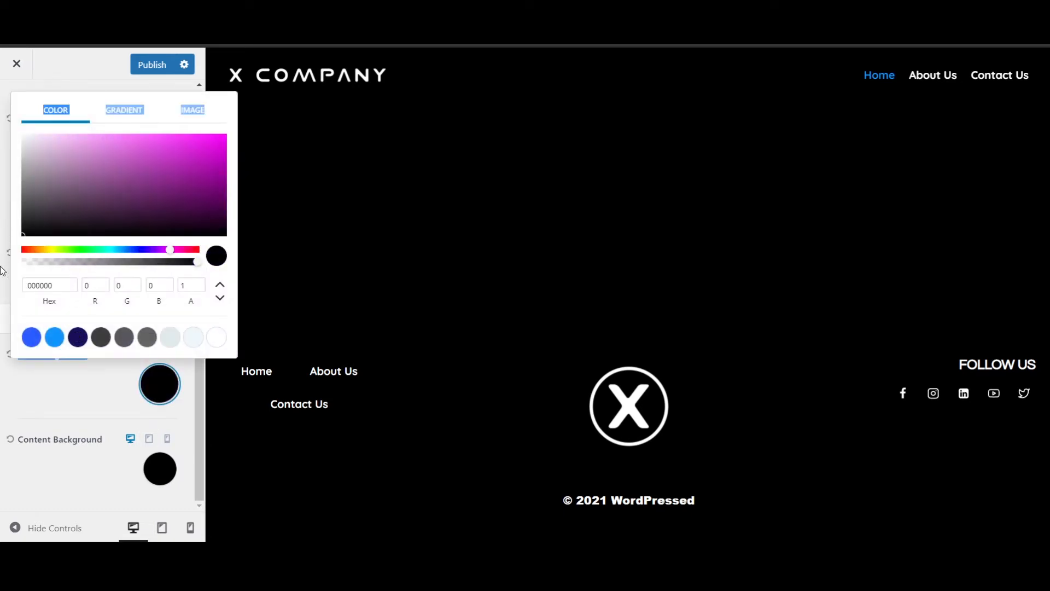
left_click(76, 406)
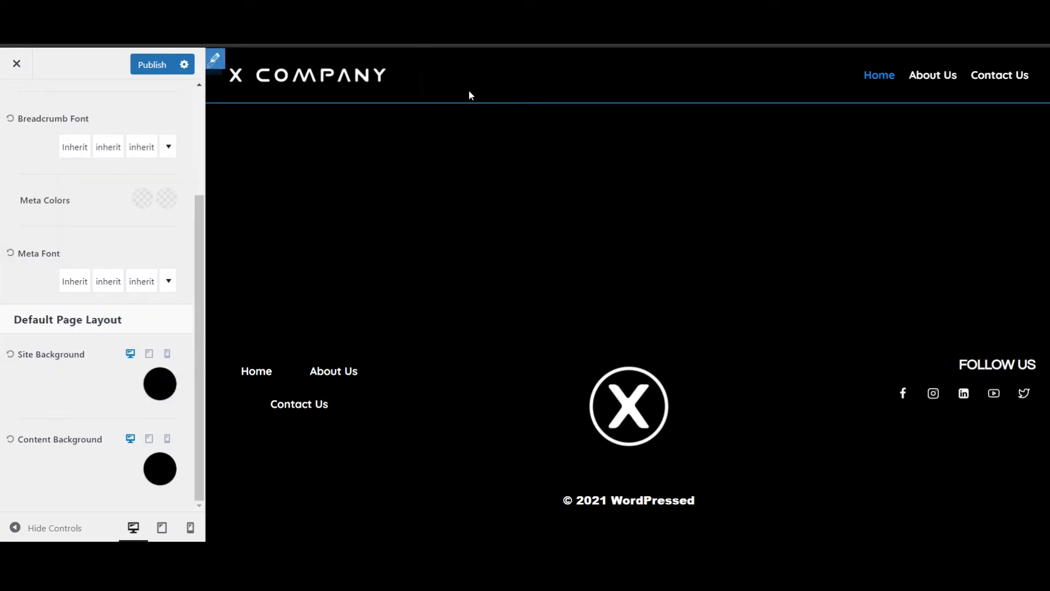
scroll(94, 169, "up", 3)
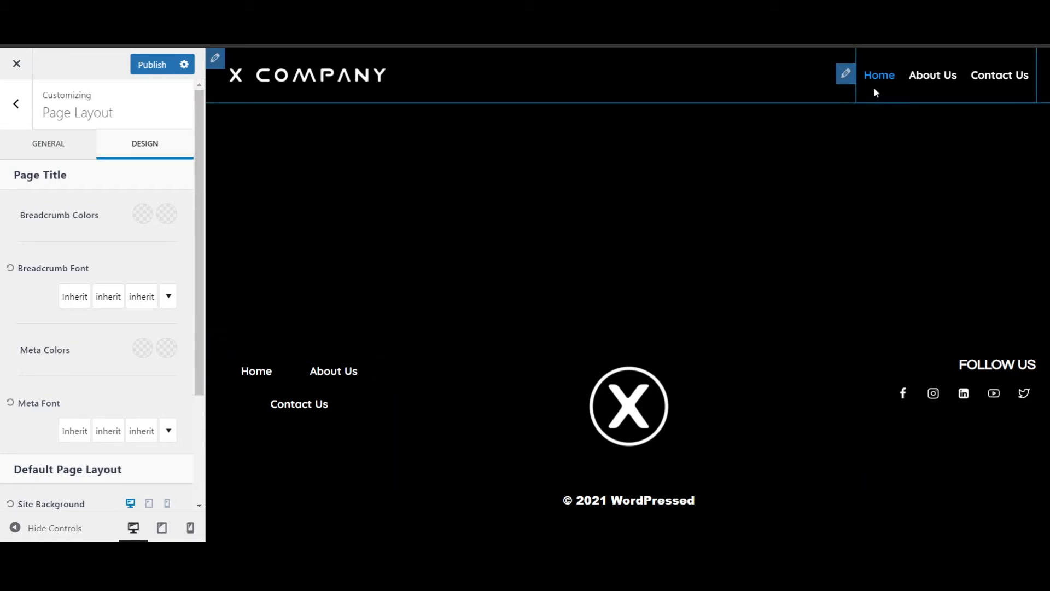
left_click(7, 111)
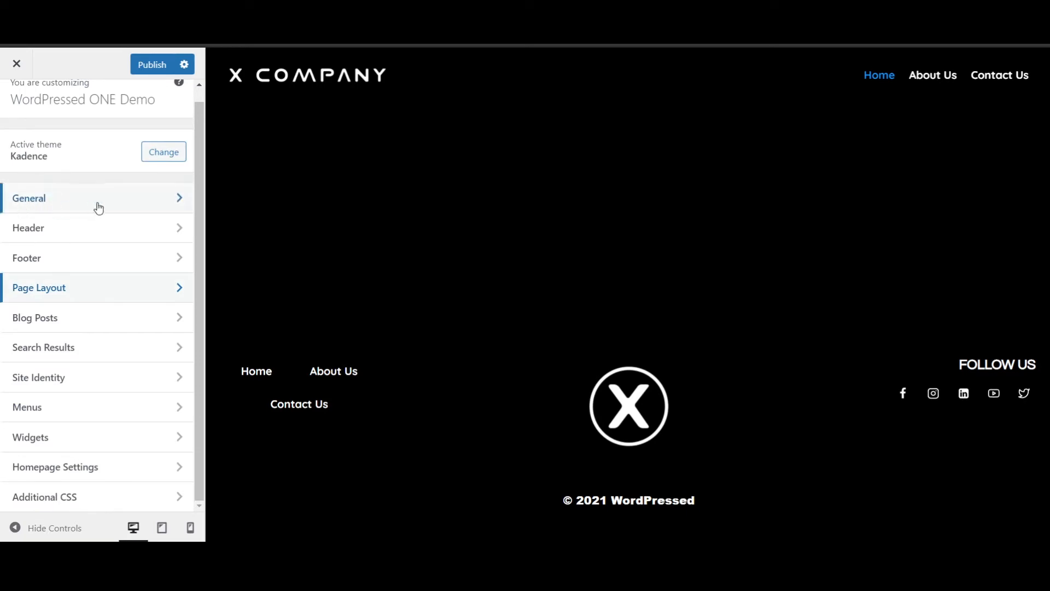
- Open the general Typography settings and set the Base Font color to palette white
left_click(79, 205)
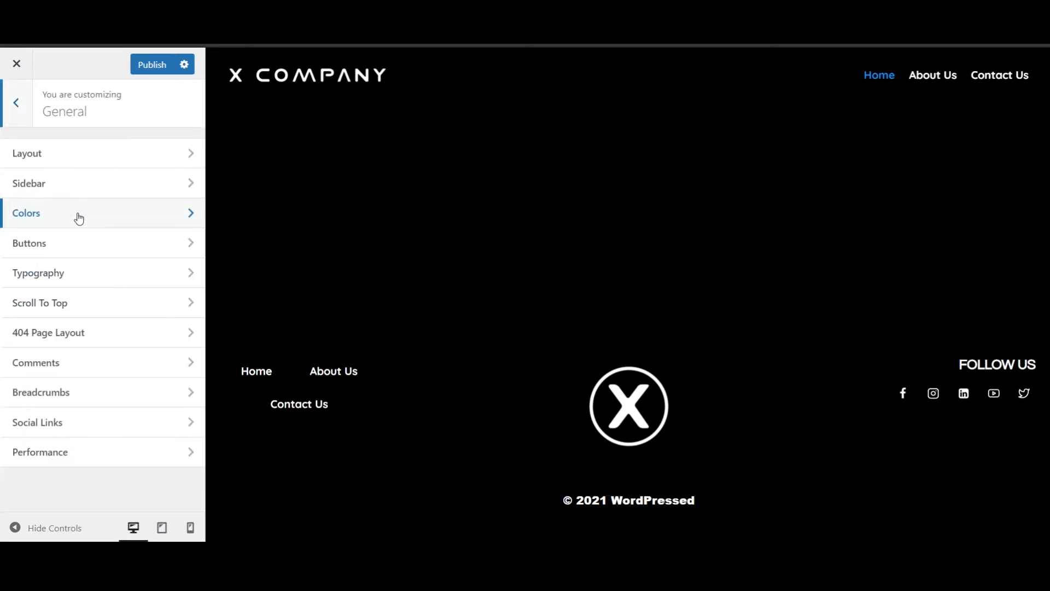
left_click(92, 280)
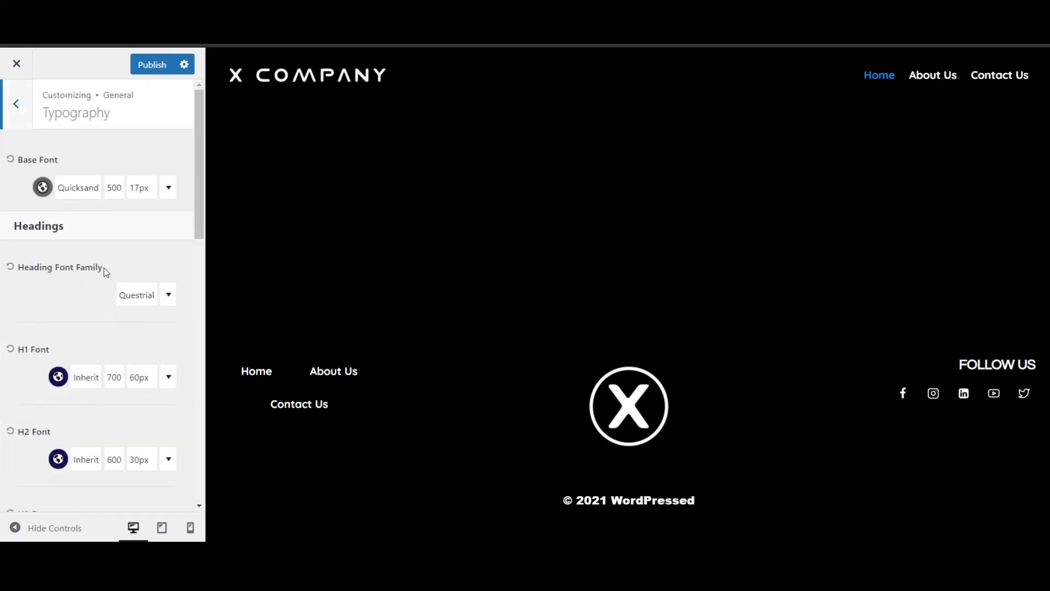
left_click(42, 187)
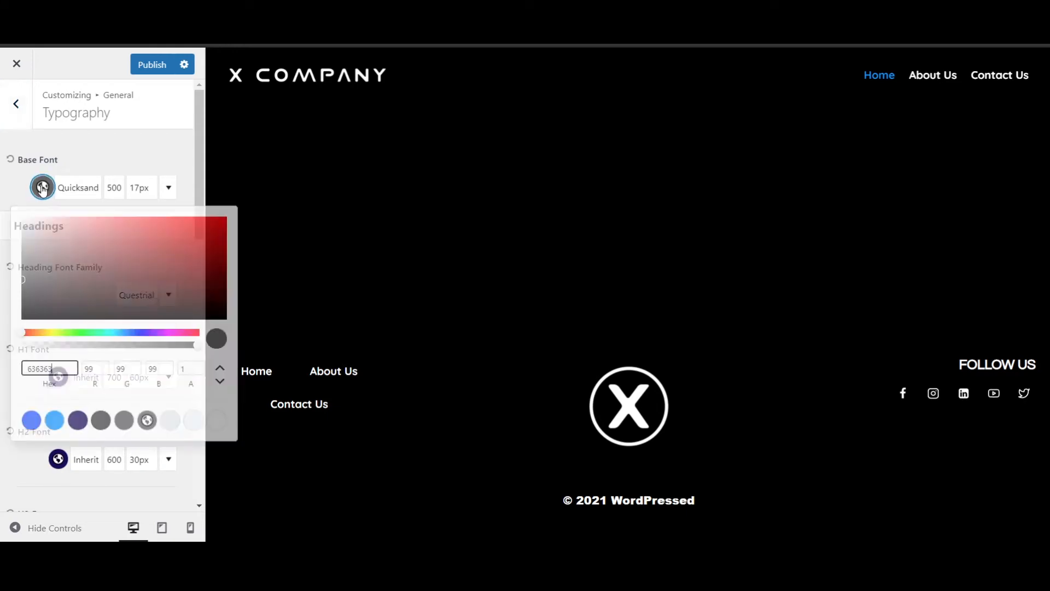
left_click(224, 428)
left_click(155, 152)
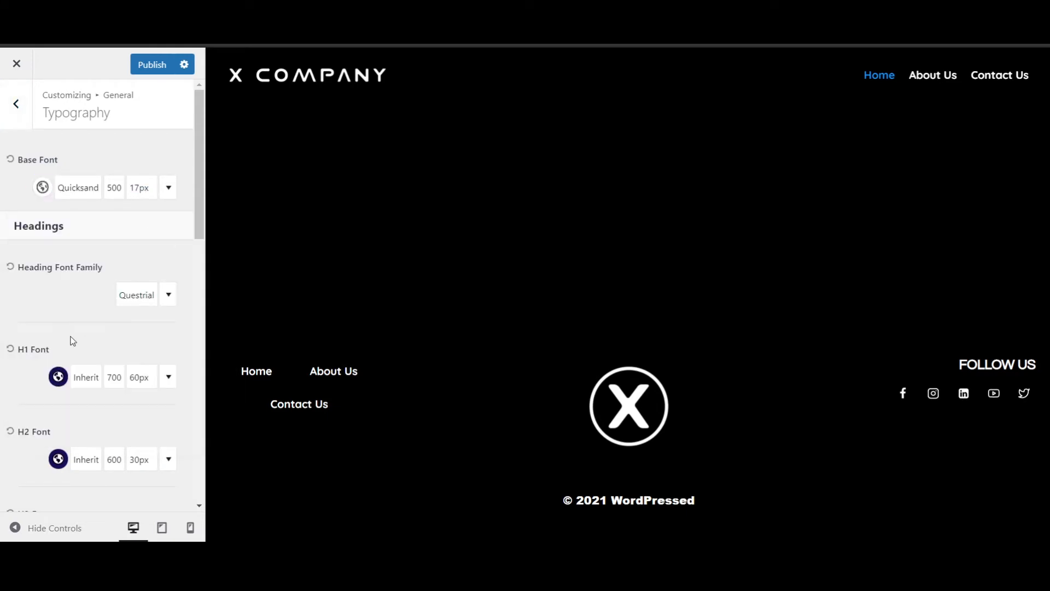
- Set the H1 and H2 heading font colors to palette white (FFFFFF)
left_click(59, 376)
left_click(219, 338)
scroll(68, 394, "down", 3)
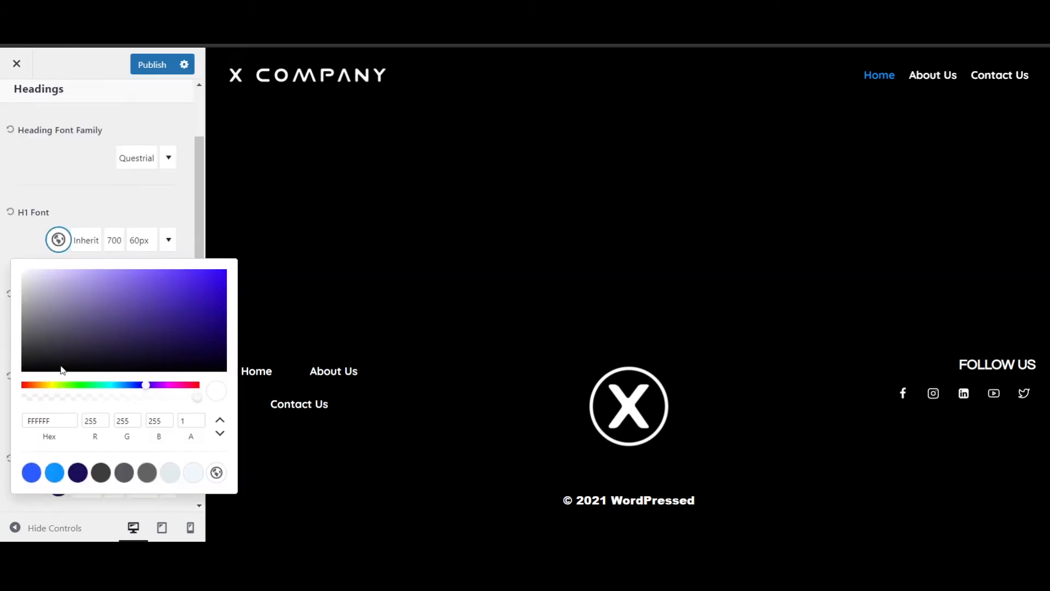
left_click(67, 174)
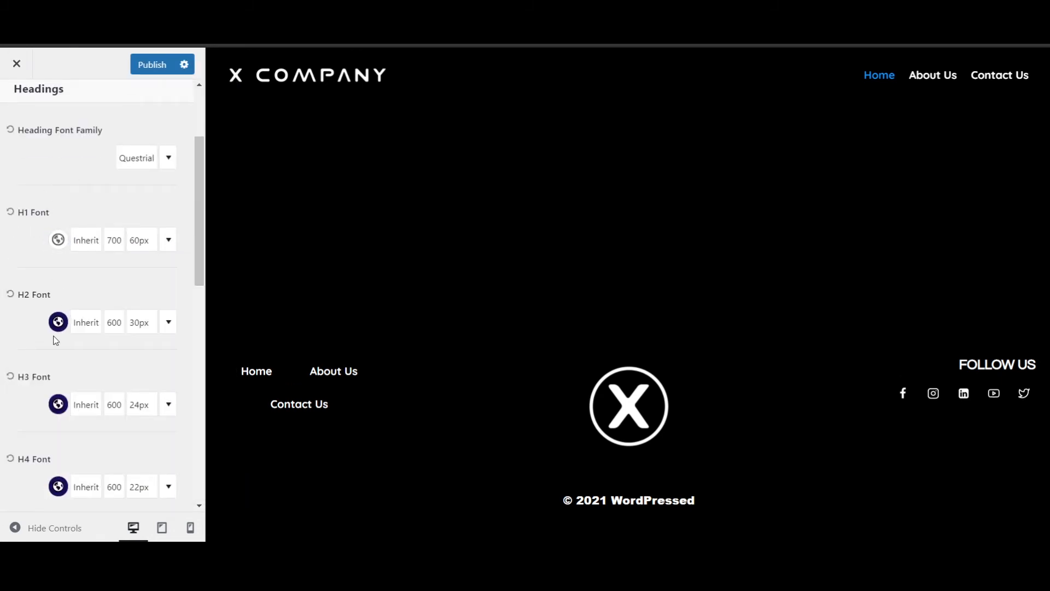
left_click(58, 322)
left_click(217, 281)
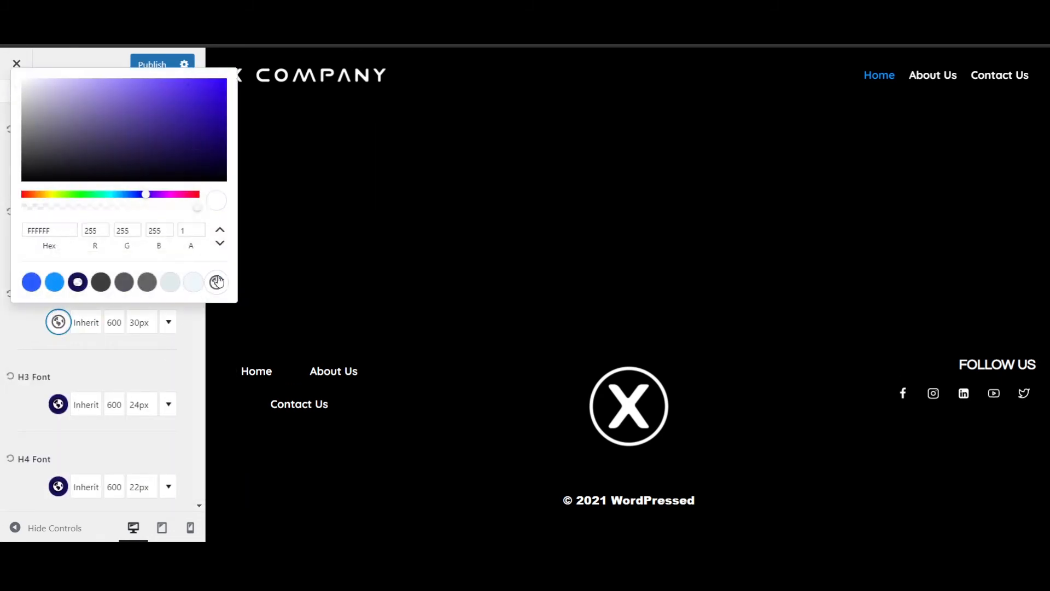
left_click(43, 372)
- Try palette white as the H3 font color and reset the H3 font to its defaults
left_click(58, 404)
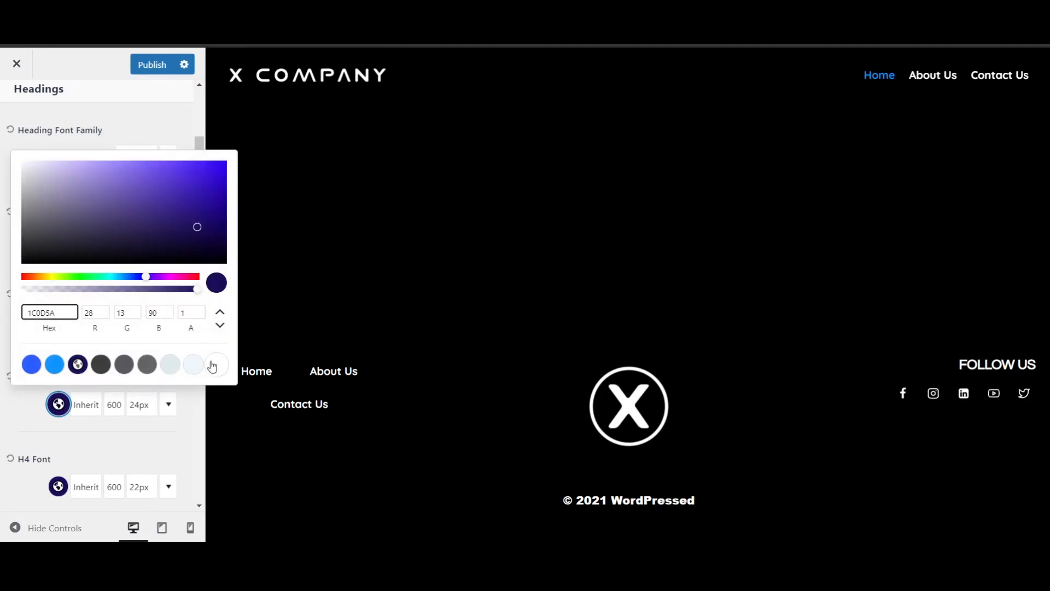
left_click(212, 366)
scroll(54, 323, "up", 3)
left_click(9, 242)
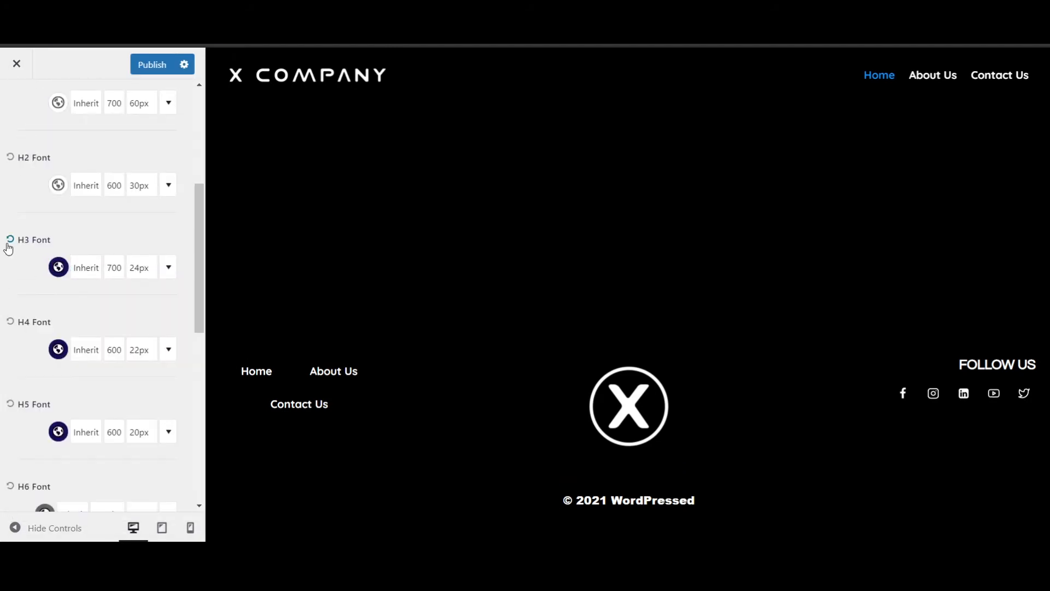
- Set the H4 and H5 heading font colors to palette white (FFFFFF)
left_click(58, 350)
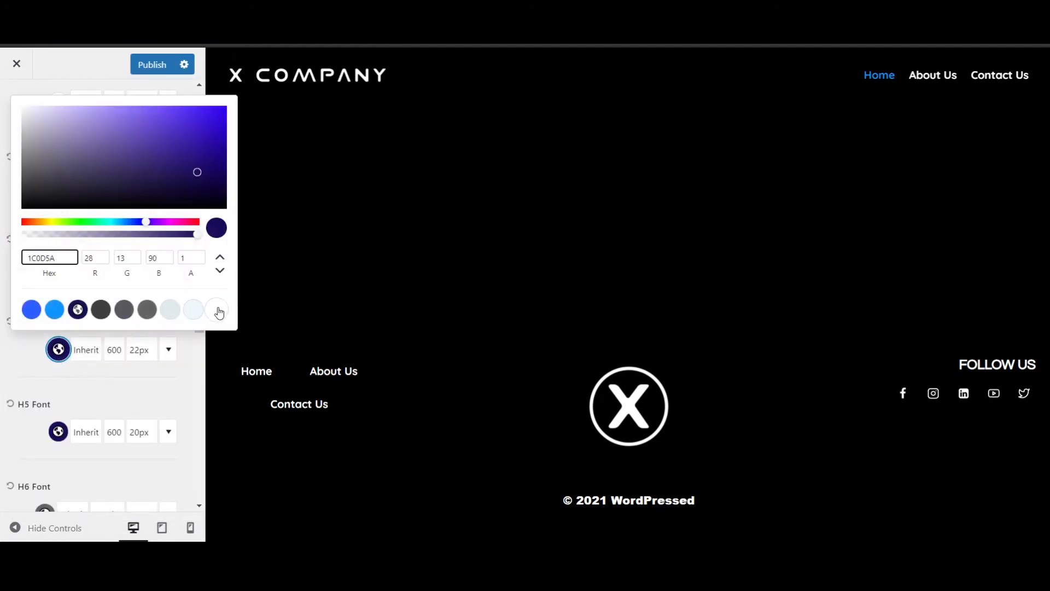
left_click(219, 312)
left_click(52, 382)
scroll(71, 378, "down", 3)
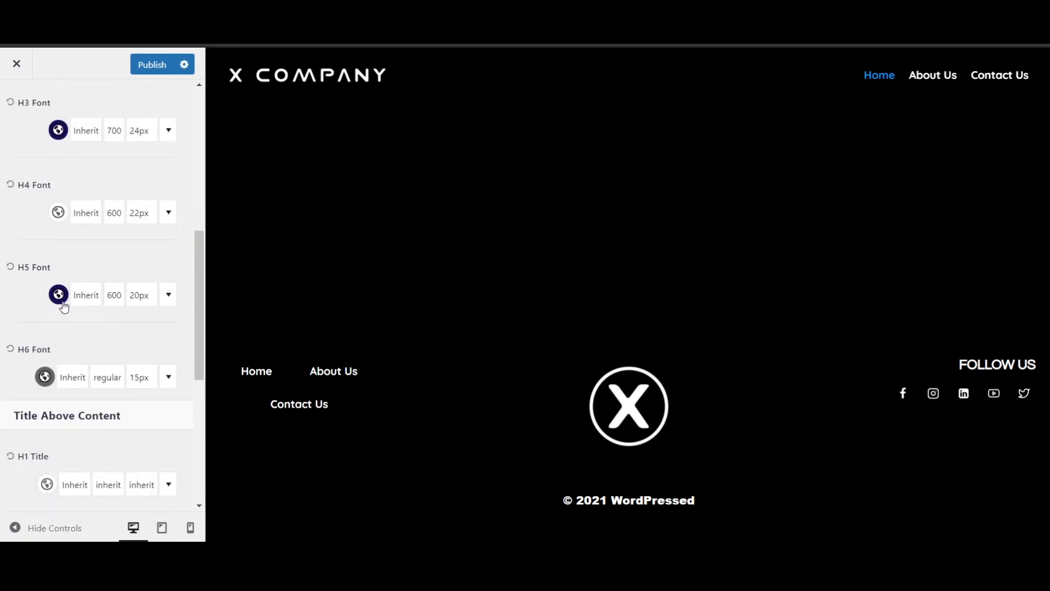
left_click(59, 295)
left_click(216, 254)
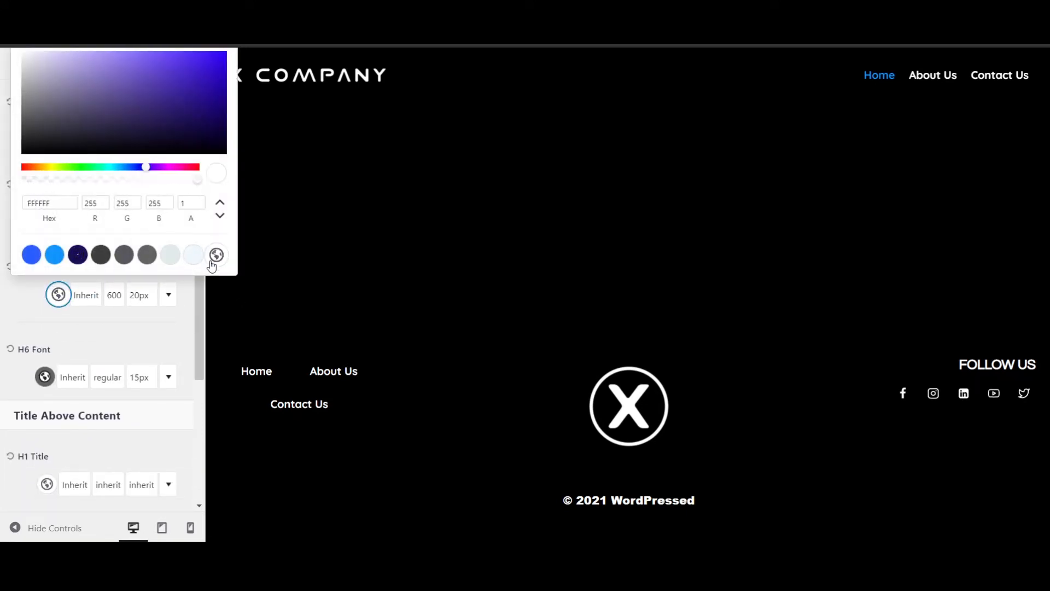
- Set the H6 and H3 heading font colors to palette white (FFFFFF)
left_click(46, 377)
left_click(48, 377)
left_click(216, 337)
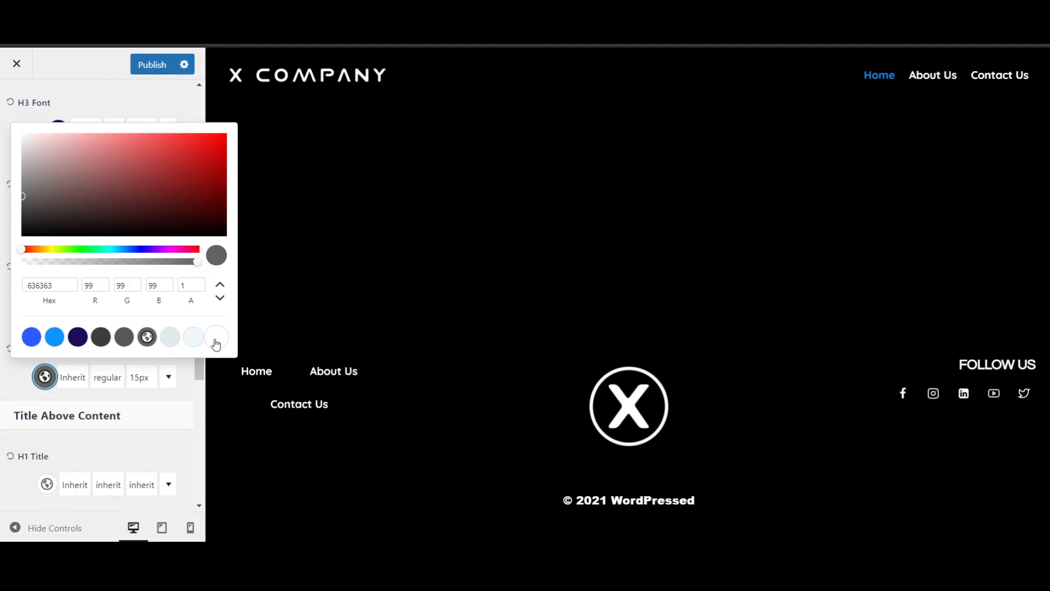
left_click(11, 379)
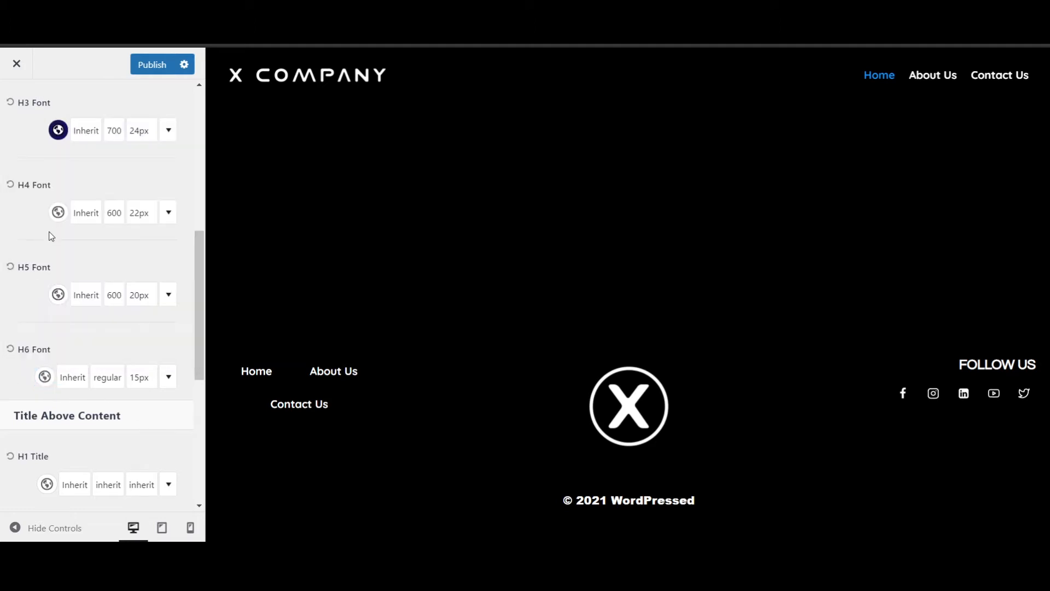
left_click(59, 130)
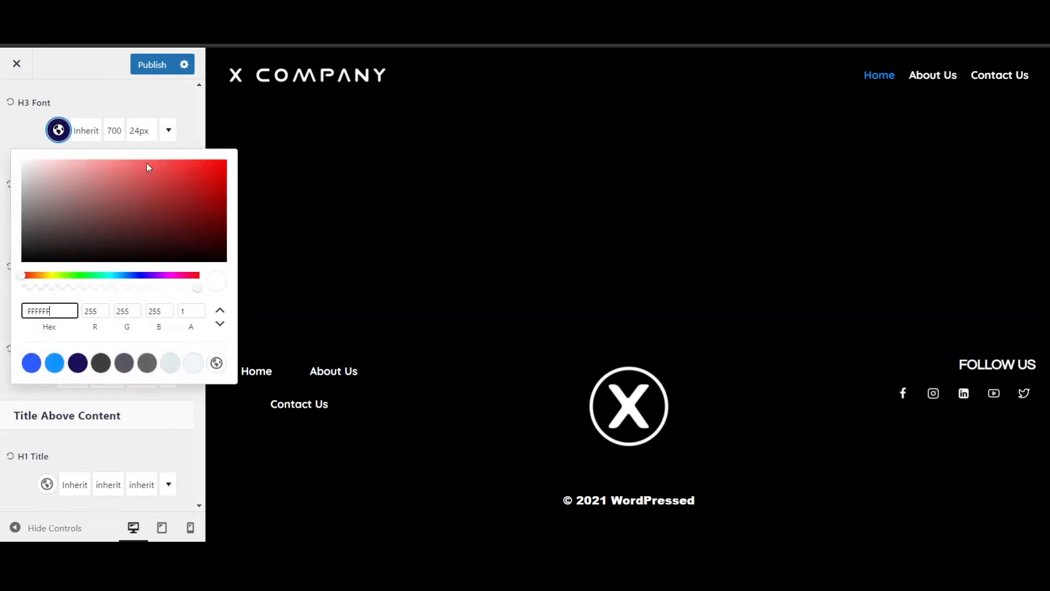
left_click(216, 363)
left_click(105, 100)
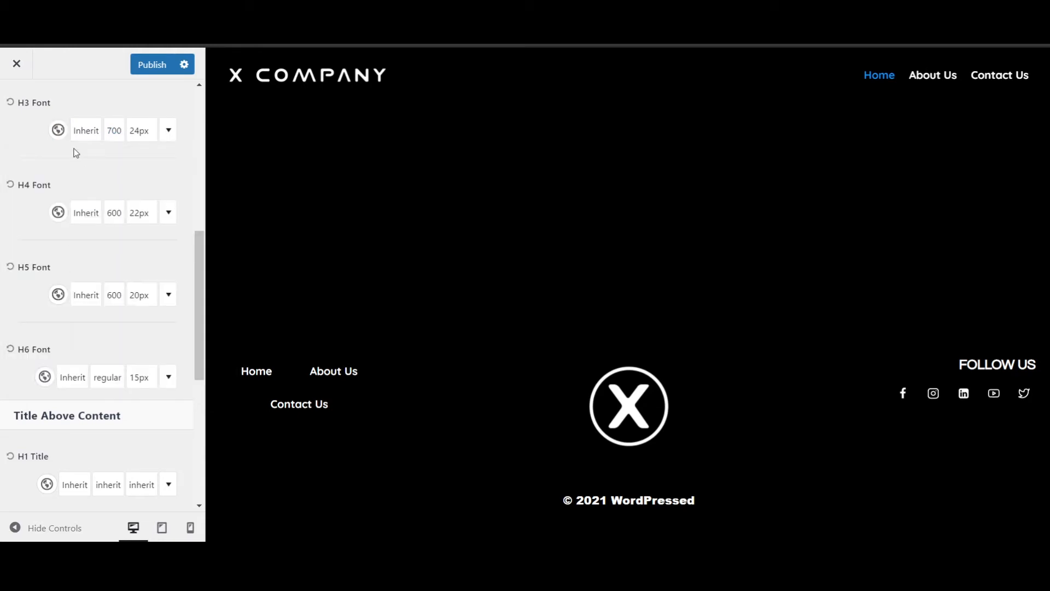
- Set the Breadcrumbs font color under Title Above Content to palette white
scroll(133, 373, "down", 3)
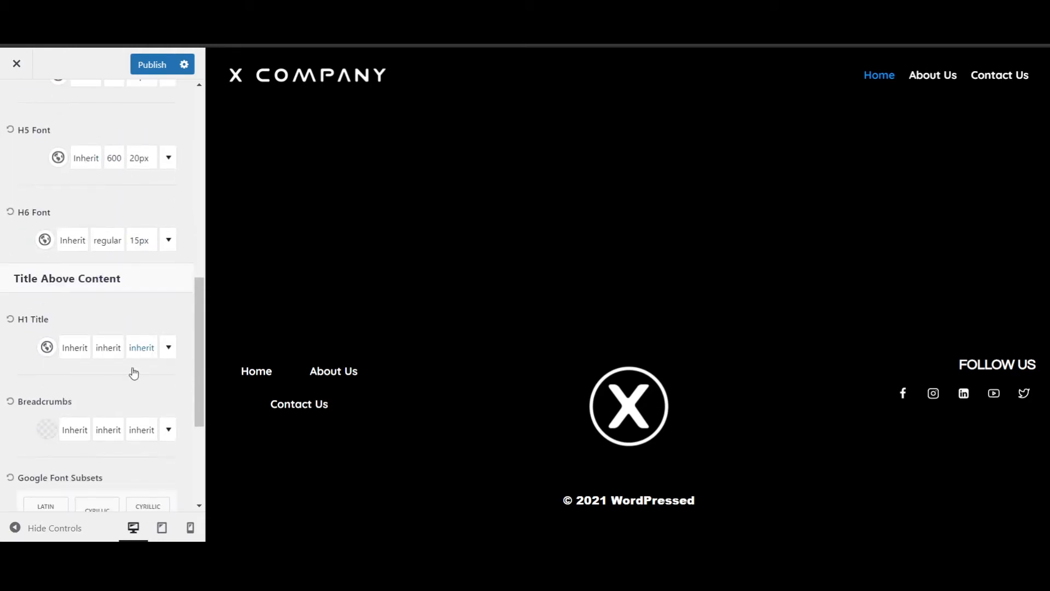
scroll(106, 349, "down", 3)
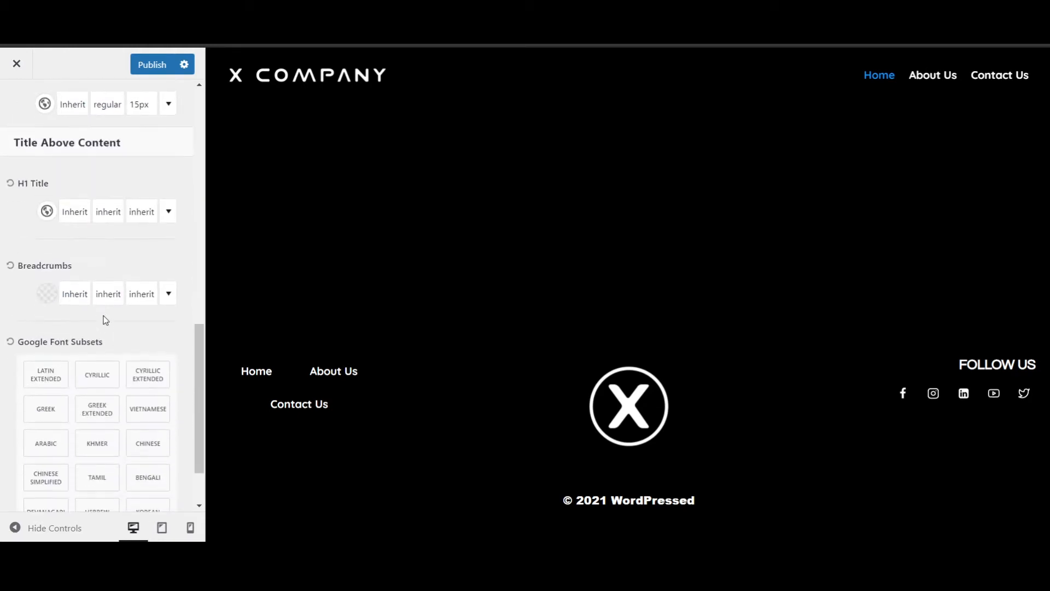
left_click(51, 293)
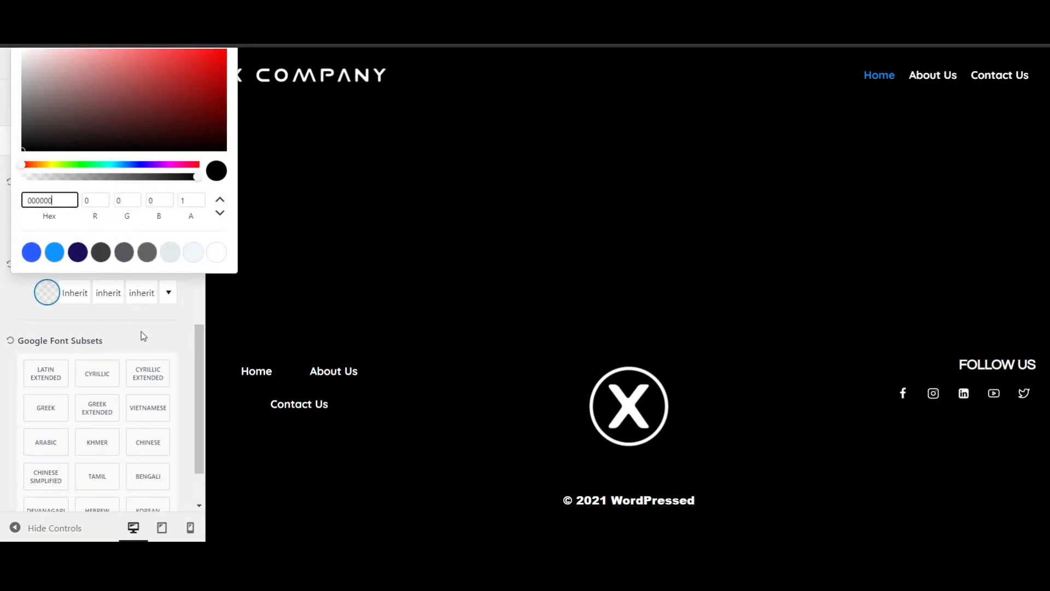
left_click(216, 252)
left_click(131, 310)
- Publish the typography changes and return to the main customizer sections
scroll(113, 337, "down", 2)
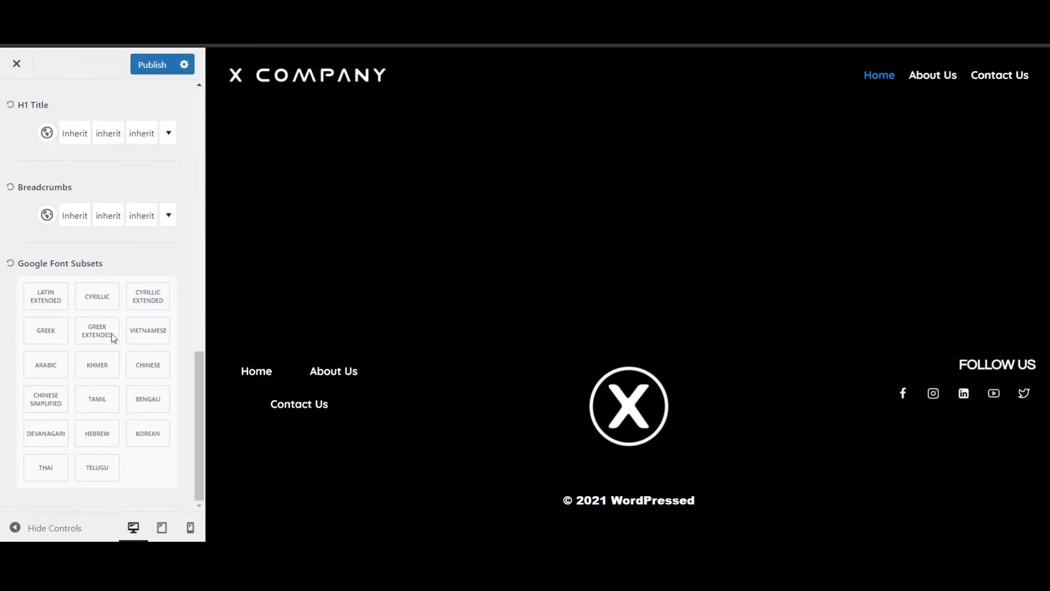
scroll(110, 320, "up", 10)
scroll(154, 195, "up", 4)
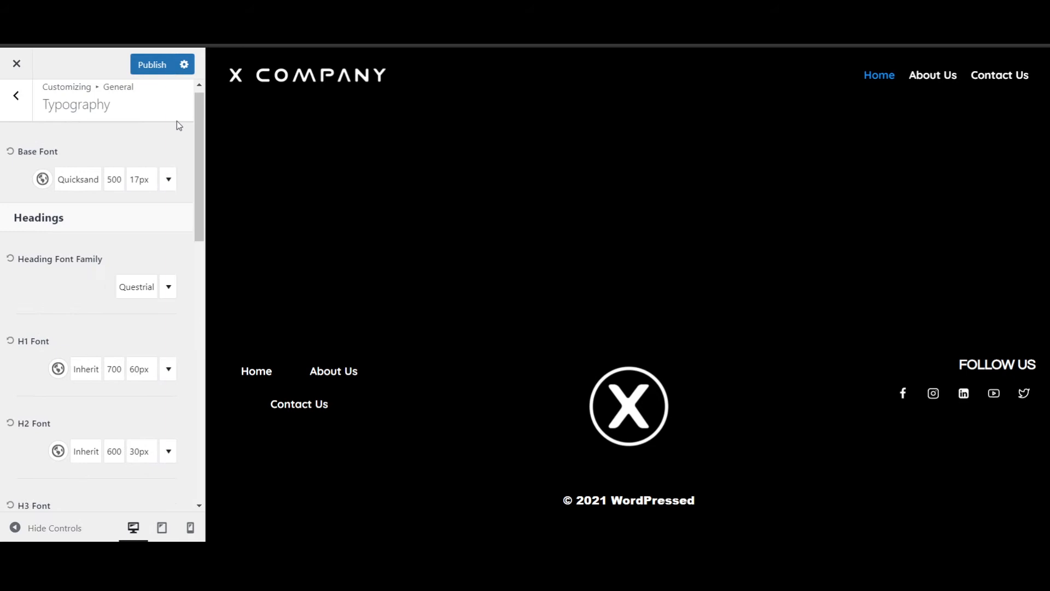
left_click(152, 64)
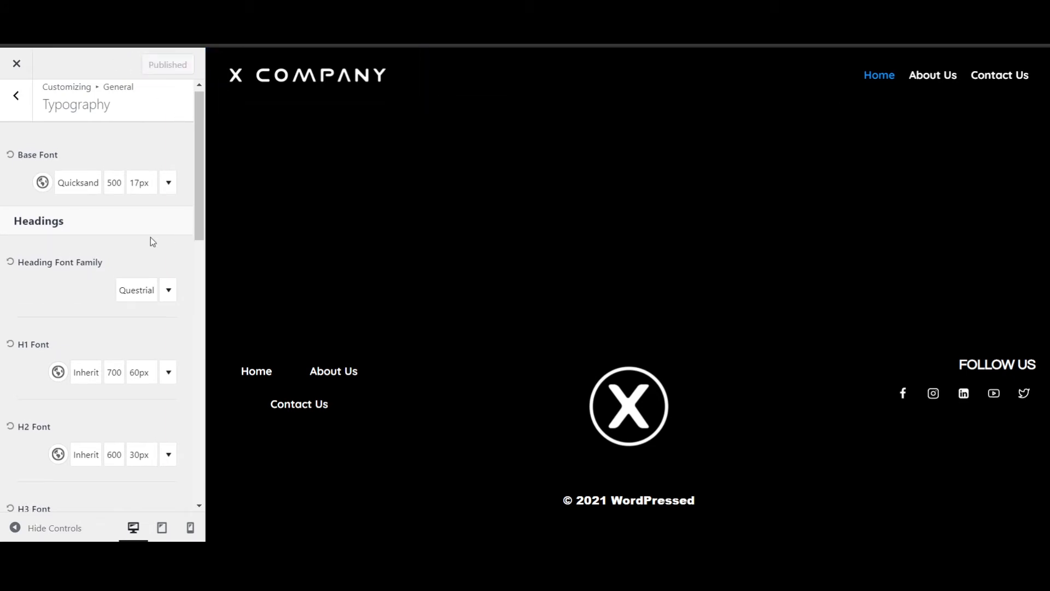
scroll(150, 237, "up", 1)
left_click(16, 104)
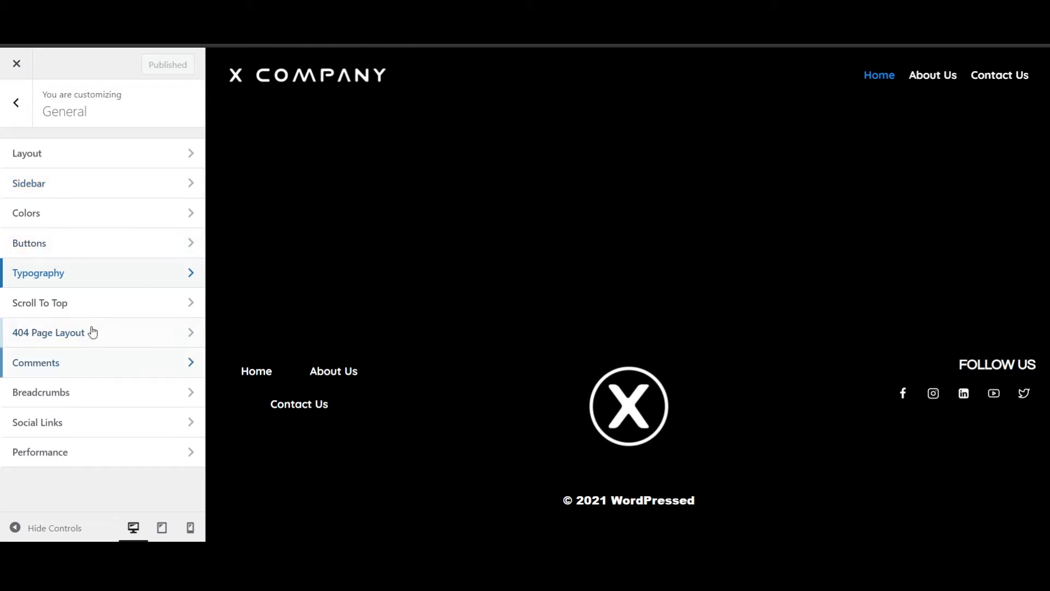
left_click(18, 104)
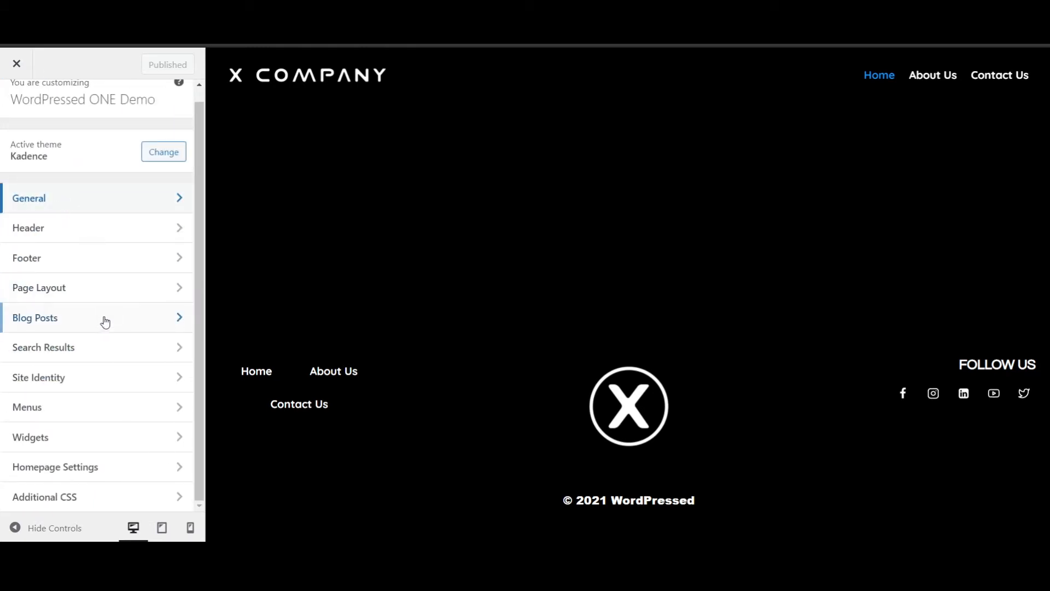
- Look over the Archive Layout settings for Blog Posts and return to the main customizer sections
left_click(34, 319)
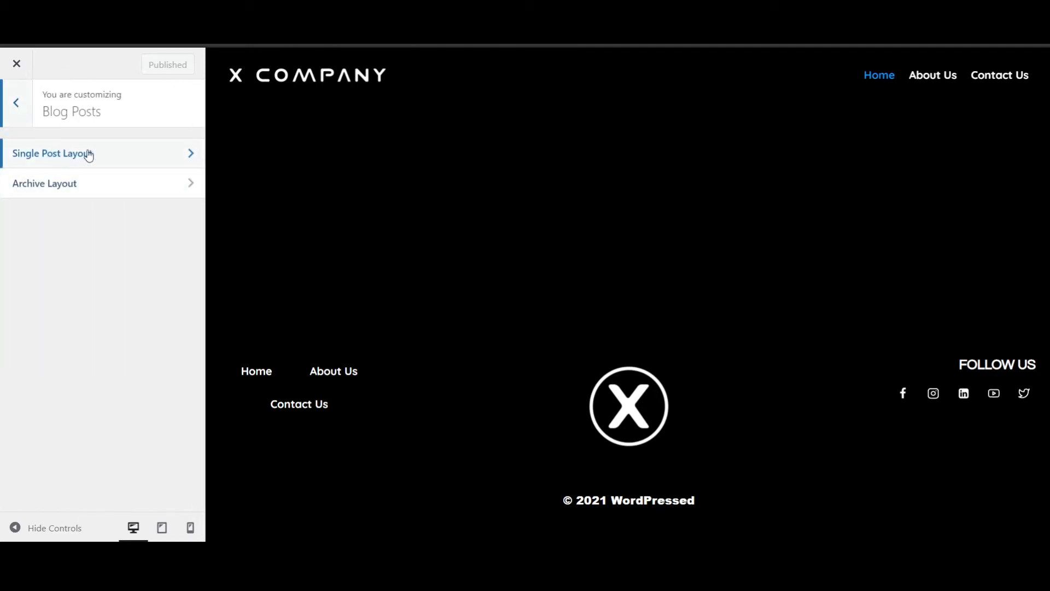
left_click(84, 188)
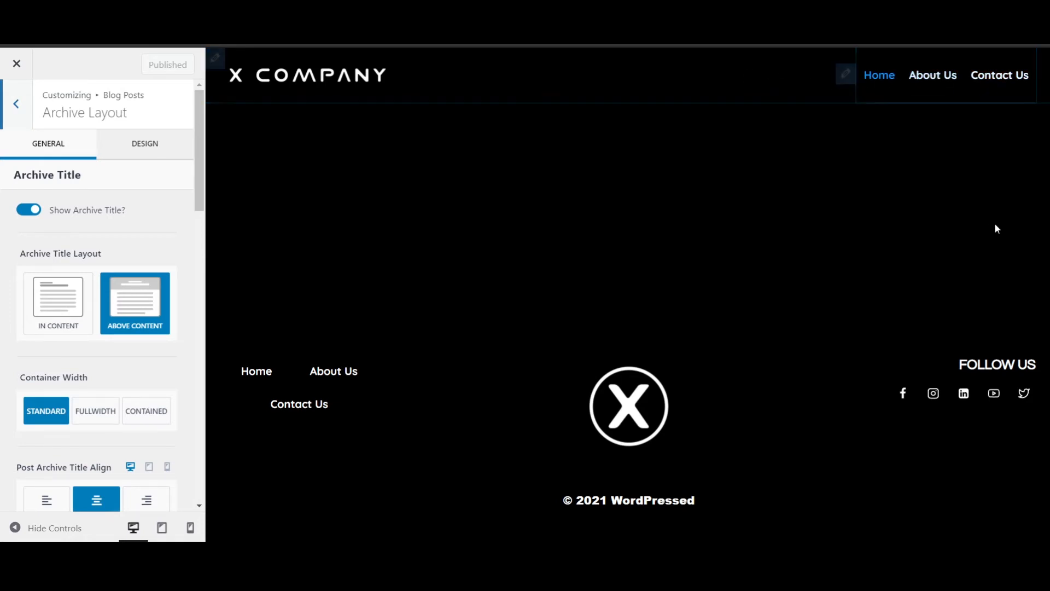
left_click(17, 105)
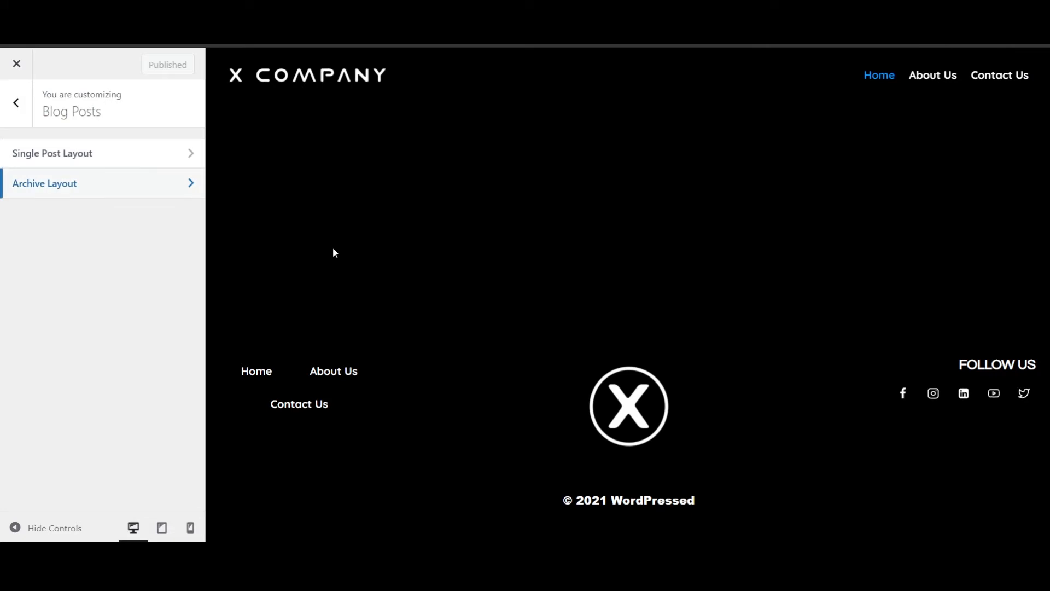
left_click(15, 104)
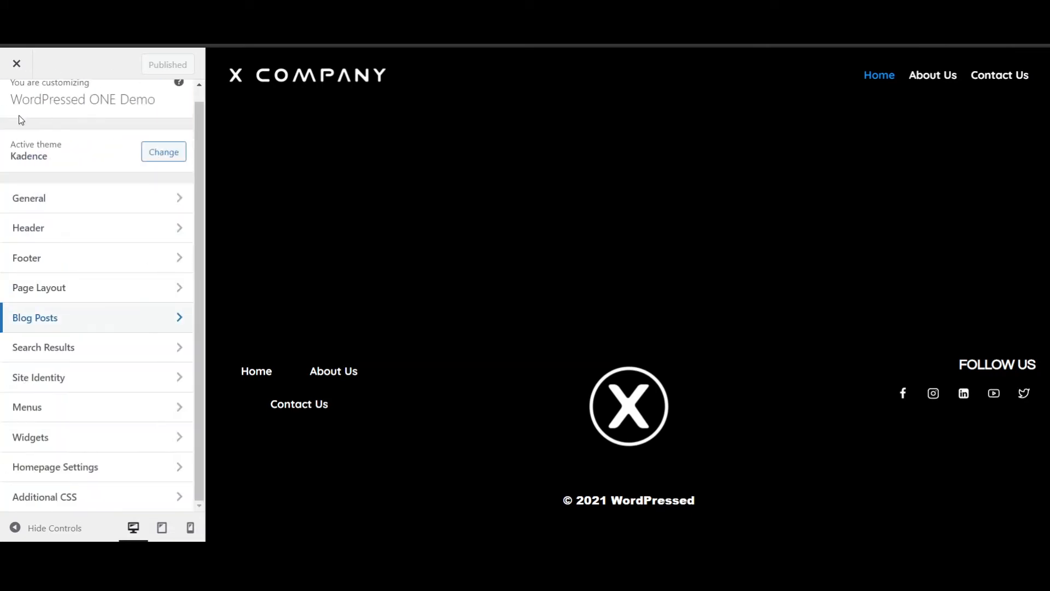
- From the header's Primary Navigation settings, open the Main Menu for editing and add the Sample page to it
left_click(81, 235)
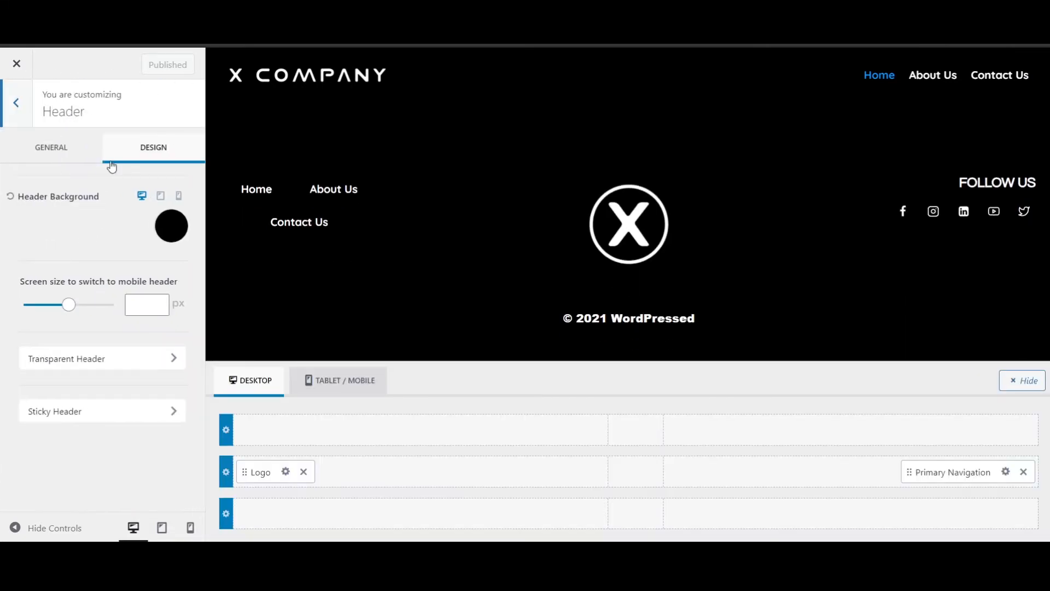
left_click(70, 153)
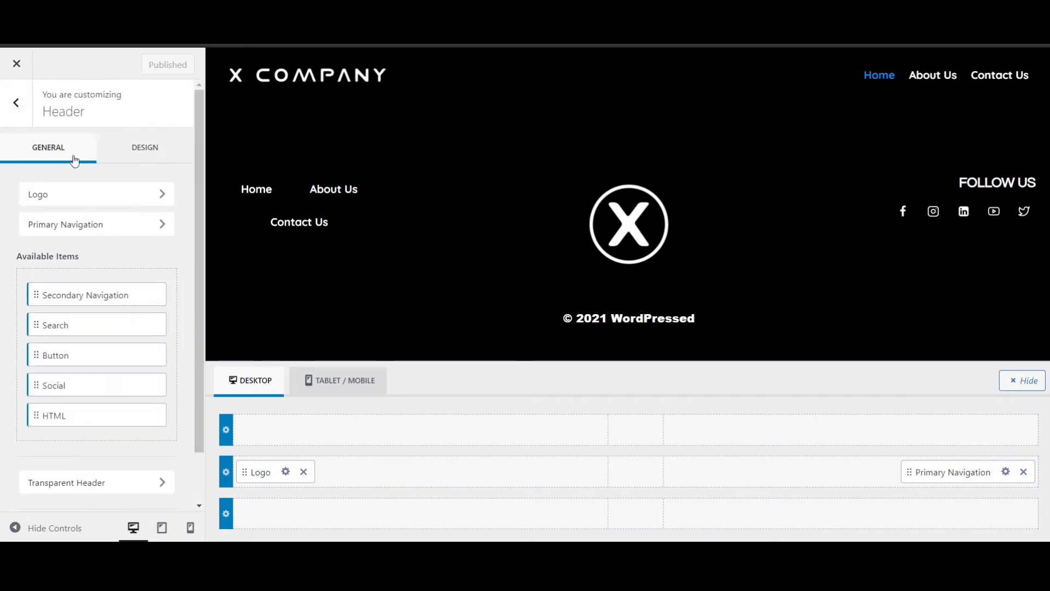
left_click(91, 229)
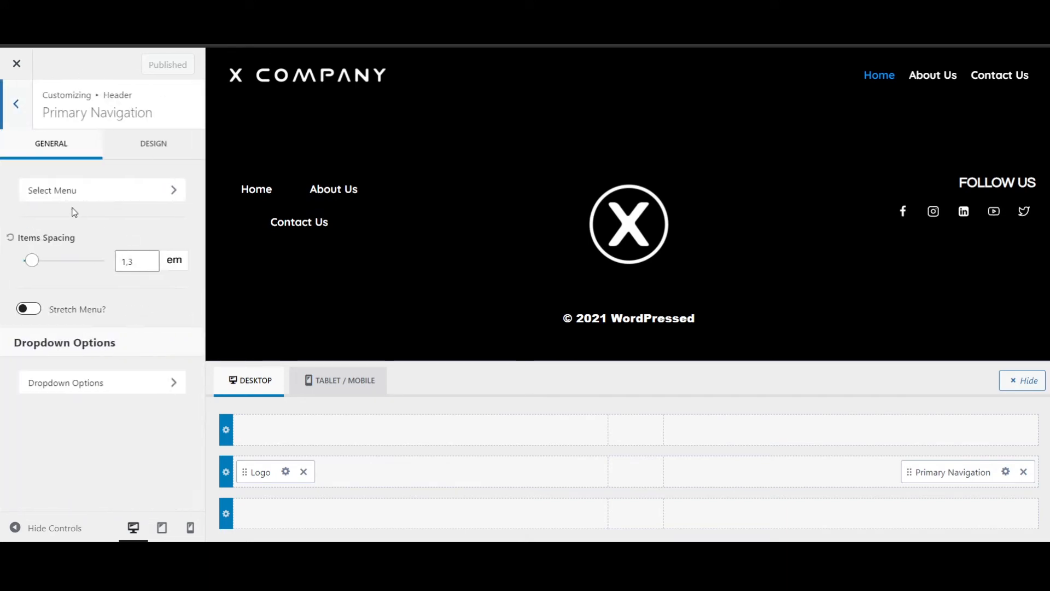
left_click(68, 189)
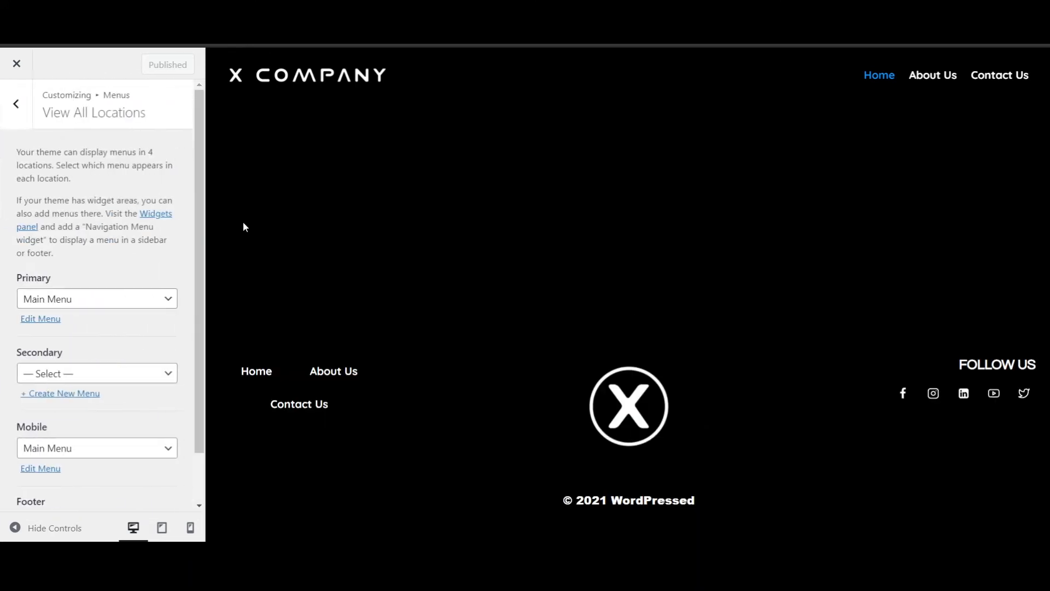
left_click(42, 320)
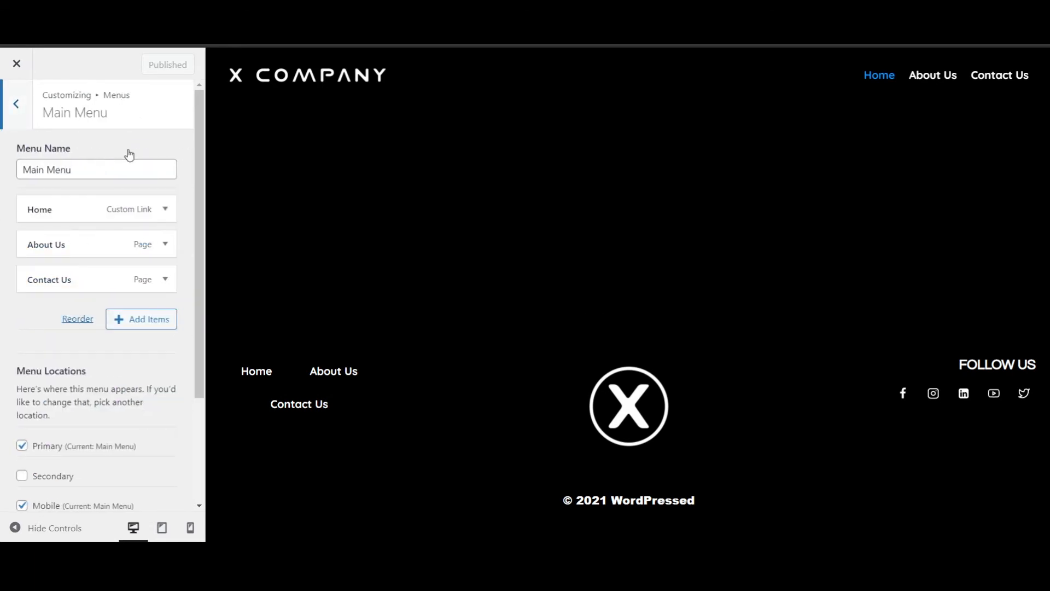
left_click(141, 316)
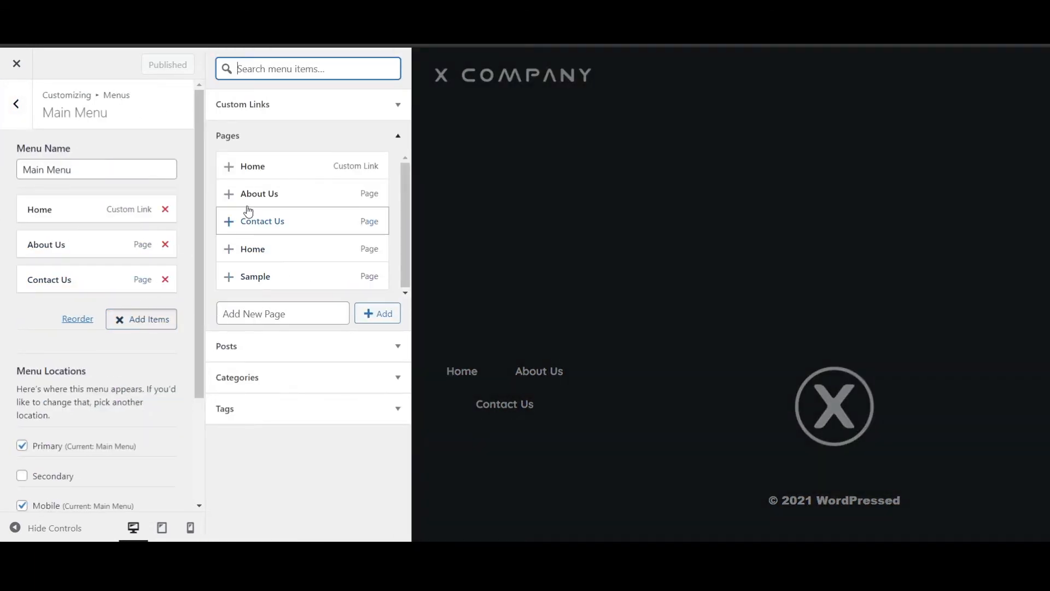
left_click(229, 276)
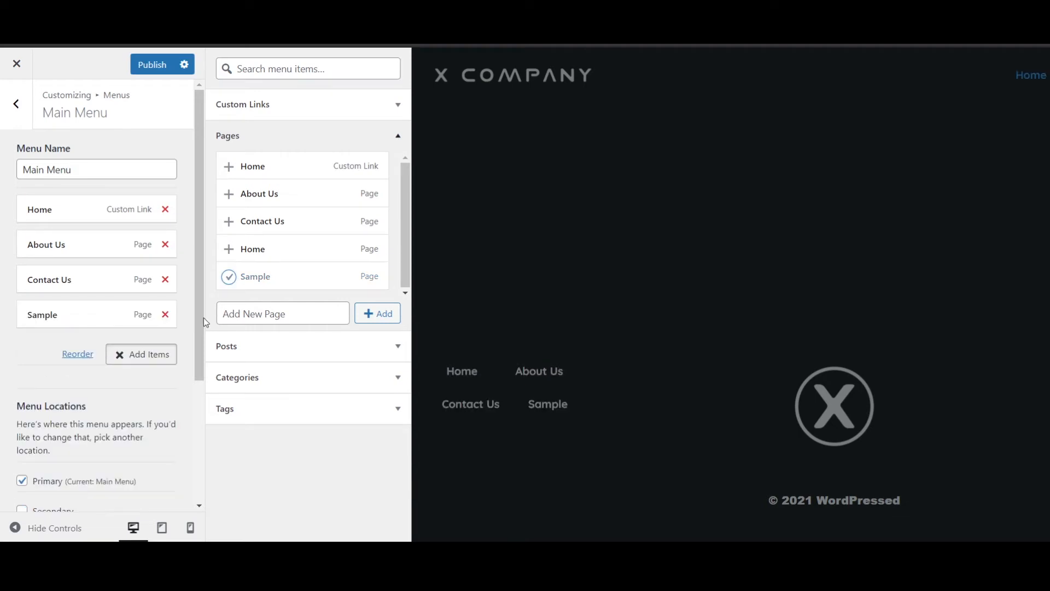
- Relabel the Sample item in the Main Menu as Blog and move it directly below Home
left_click(112, 315)
left_click_drag(89, 367, 20, 371)
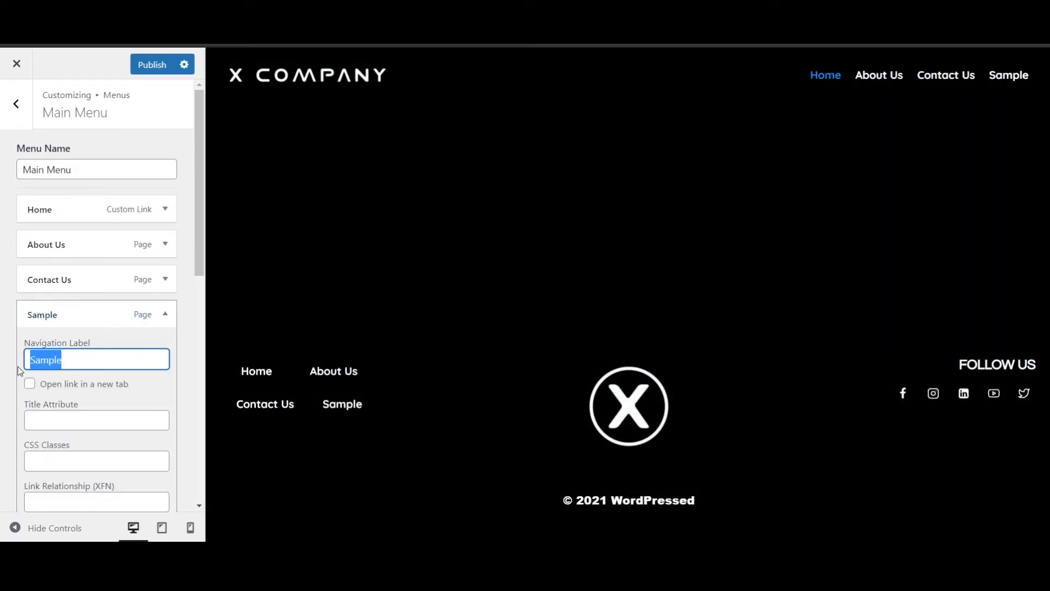
type("Blog")
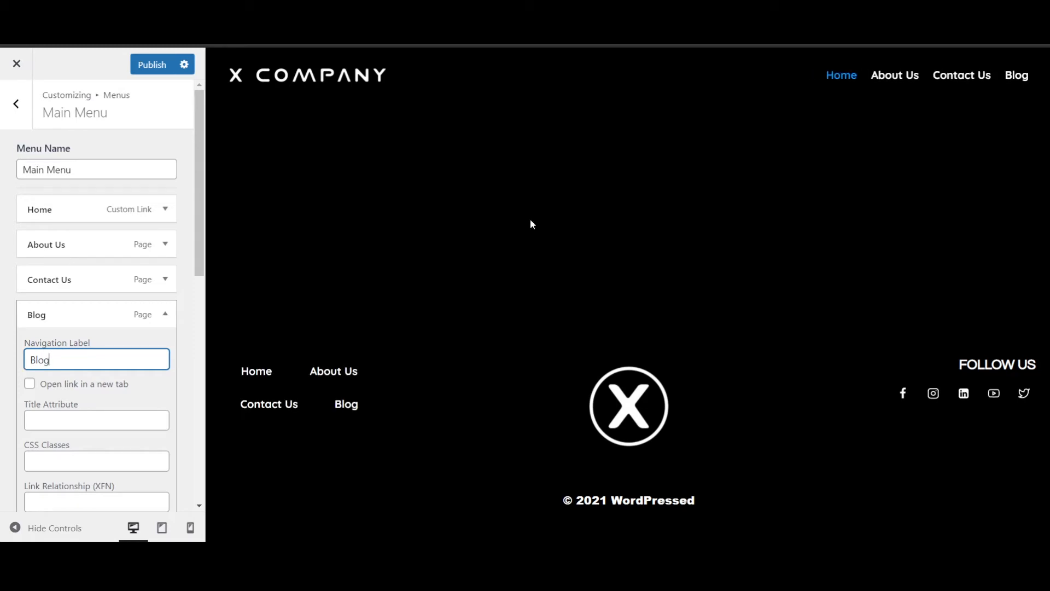
left_click_drag(82, 314, 104, 288)
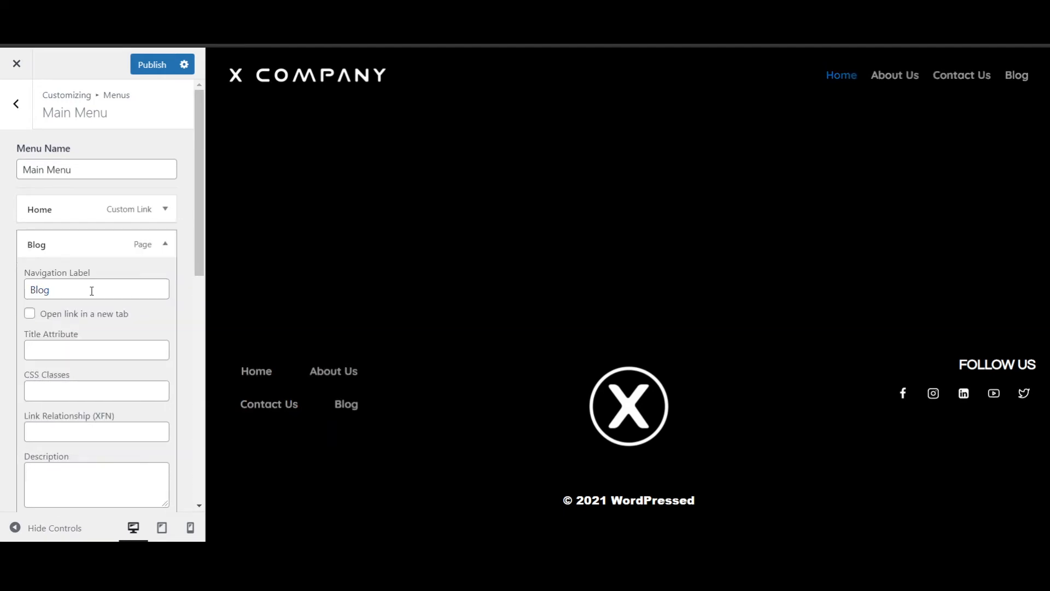
left_click(165, 244)
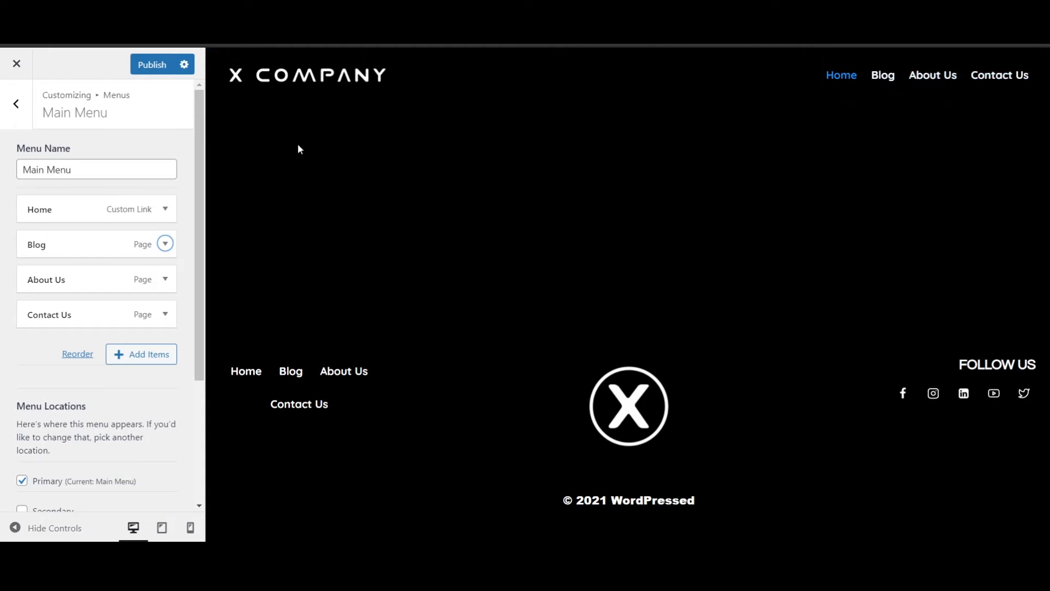
- Publish the menu changes and return to the main customizer sections
left_click(154, 66)
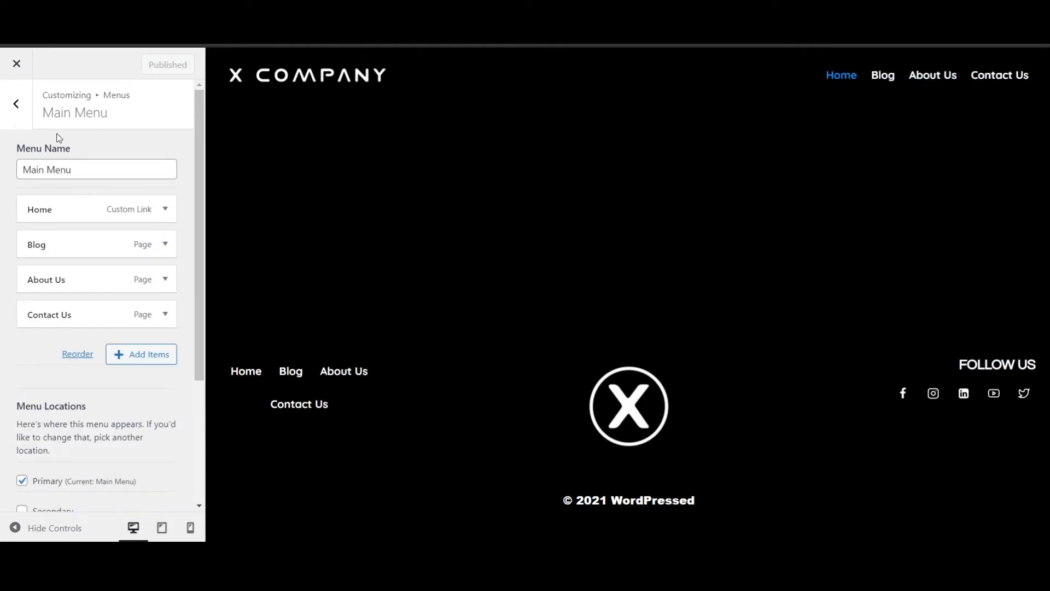
left_click(20, 117)
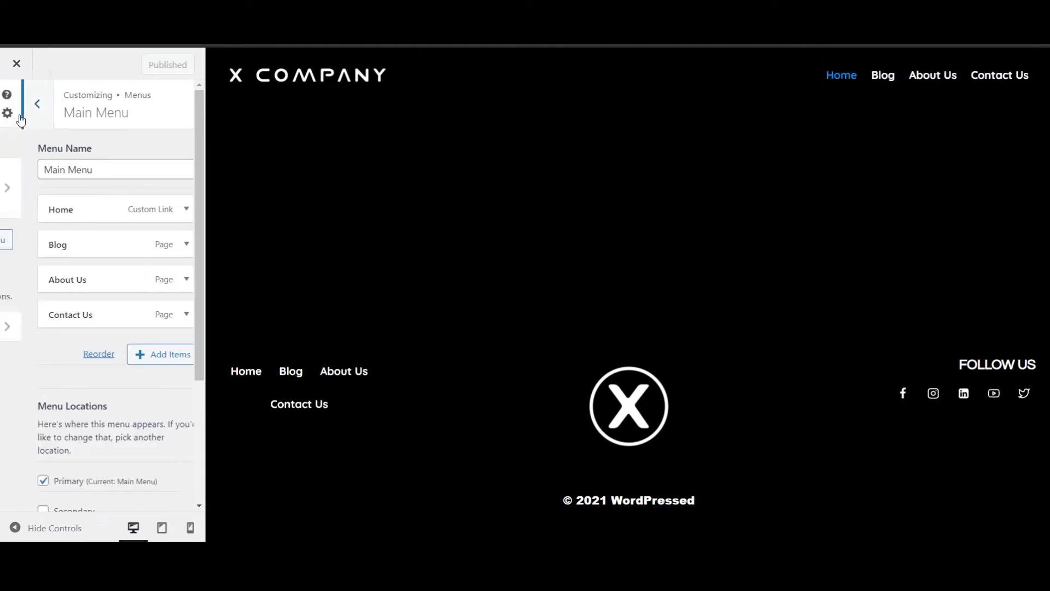
left_click(24, 118)
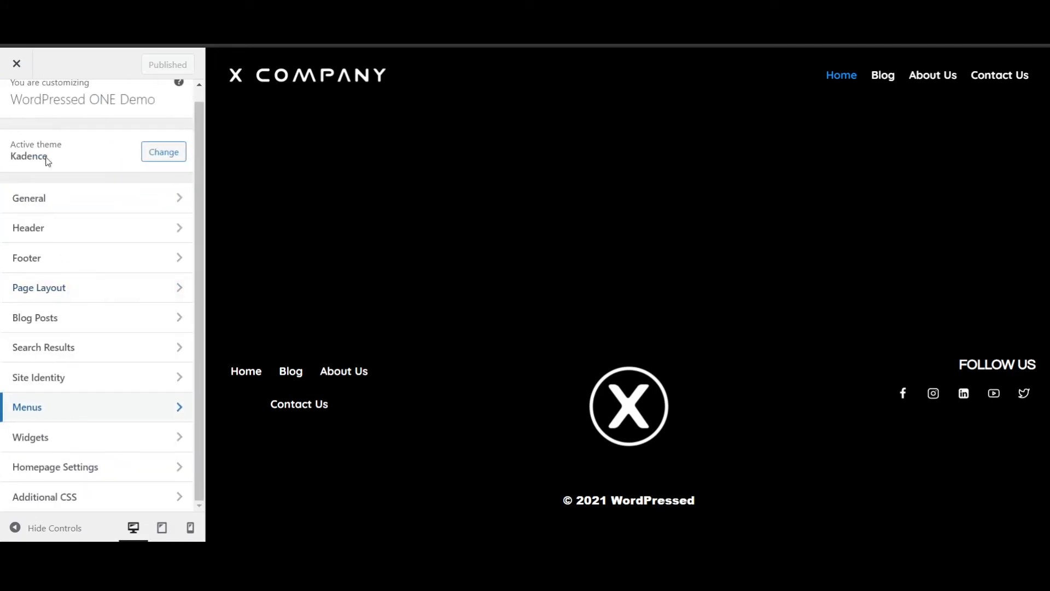
- Open the Archive Layout settings for Blog Posts with the Blog page loaded in the preview
scroll(47, 164, "up", 1)
left_click(69, 337)
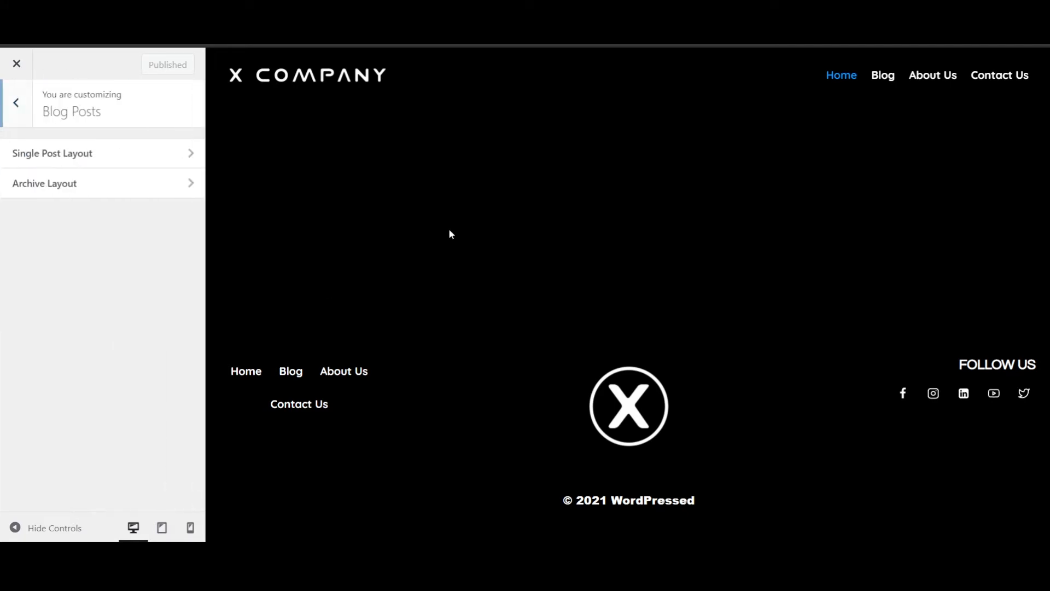
left_click(883, 76)
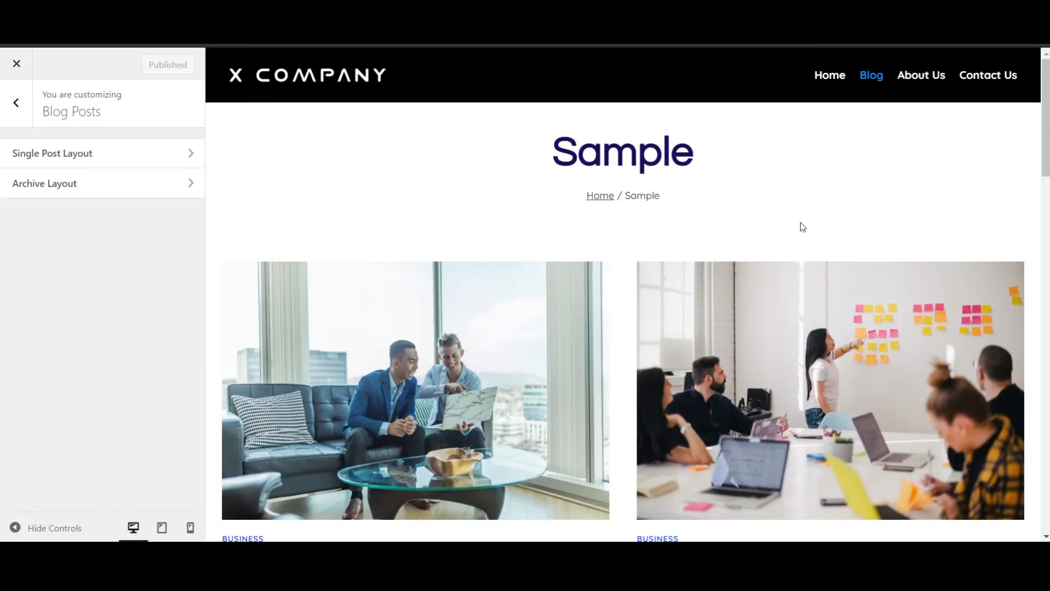
left_click(66, 190)
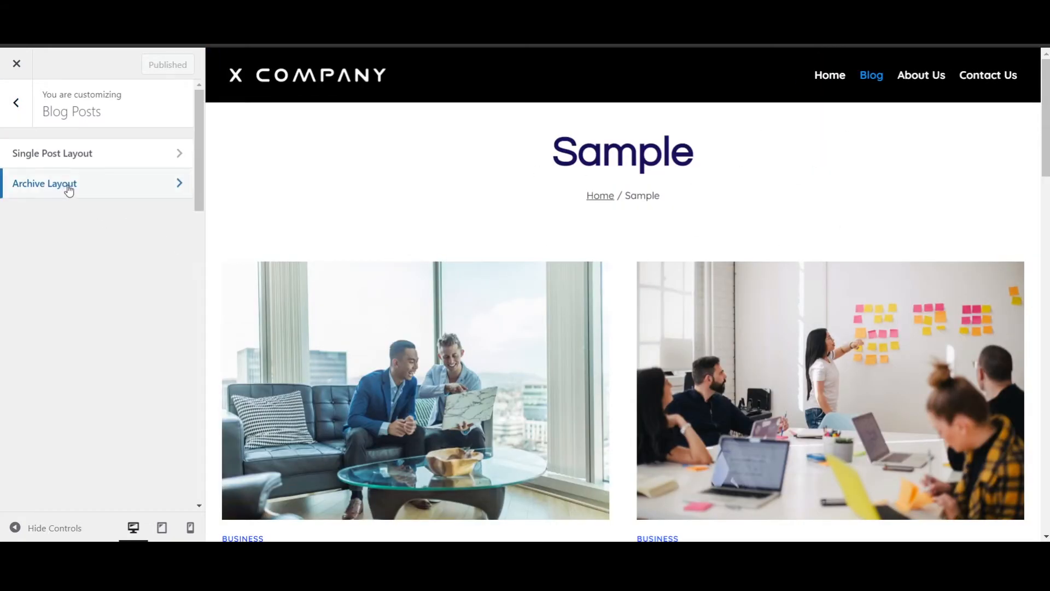
scroll(628, 146, "down", 3)
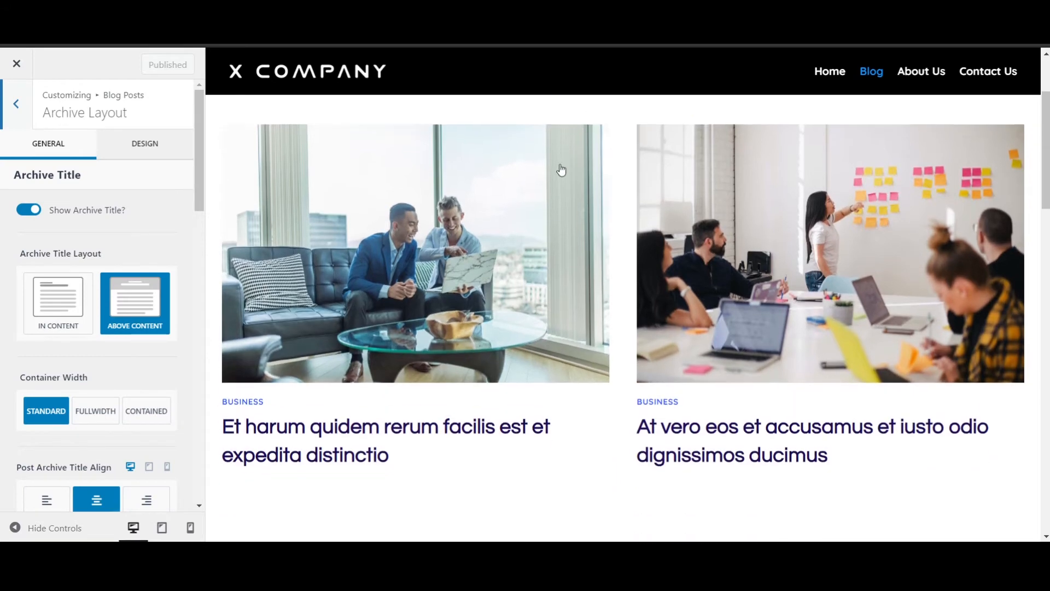
scroll(562, 170, "up", 3)
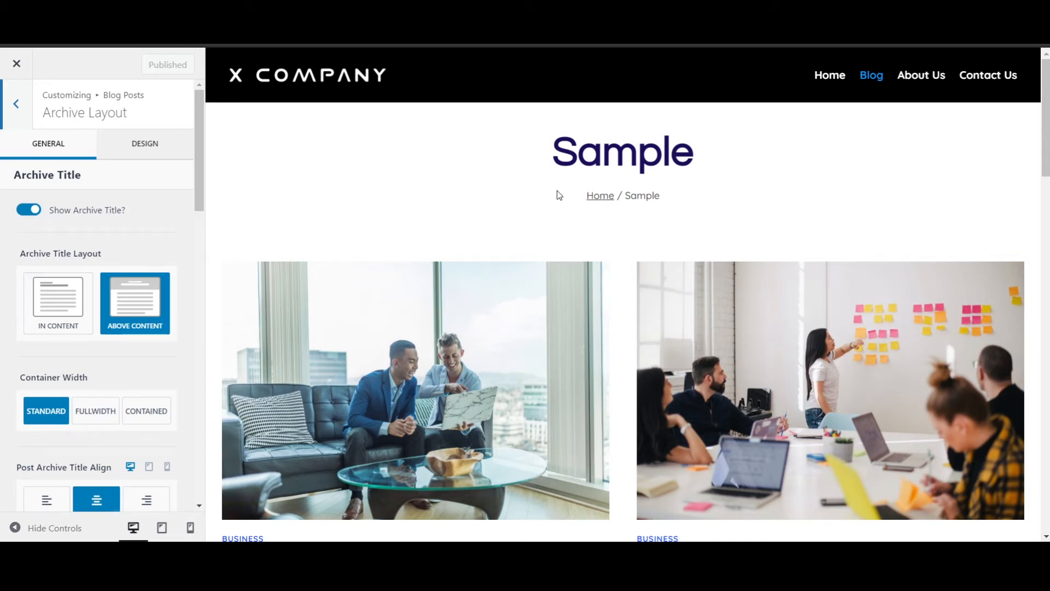
- Try turning off the archive title, and toggle the Title, Breadcrumb and Description elements off and on again
left_click(29, 211)
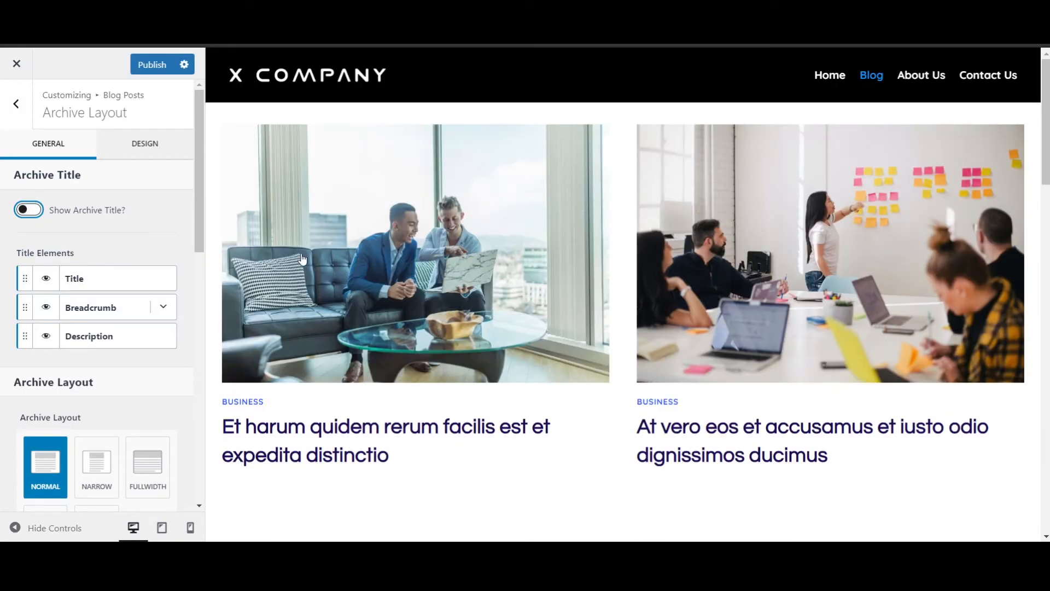
scroll(176, 226, "down", 3)
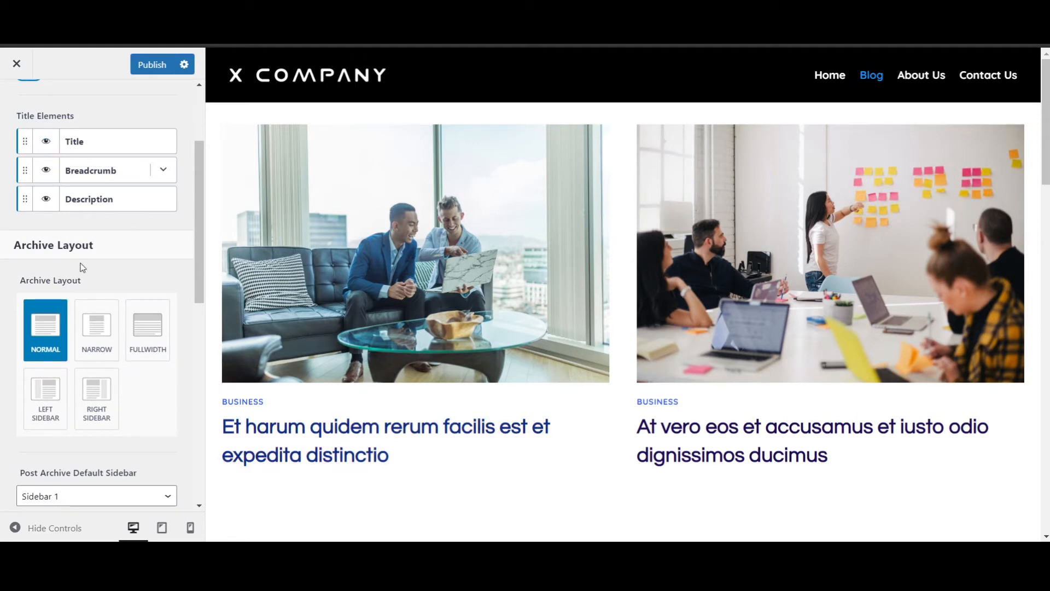
left_click(48, 143)
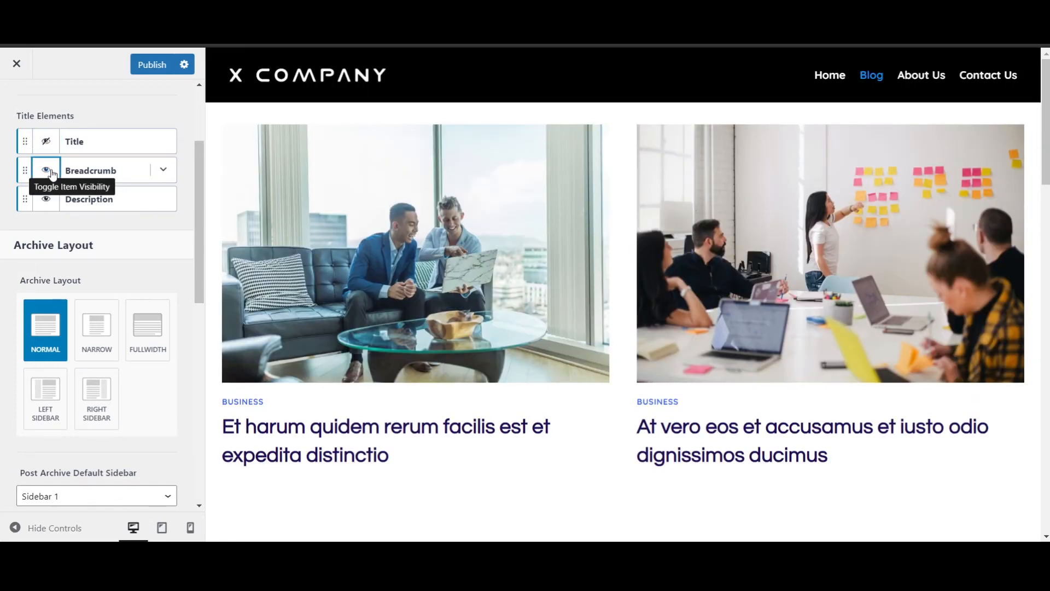
left_click(53, 173)
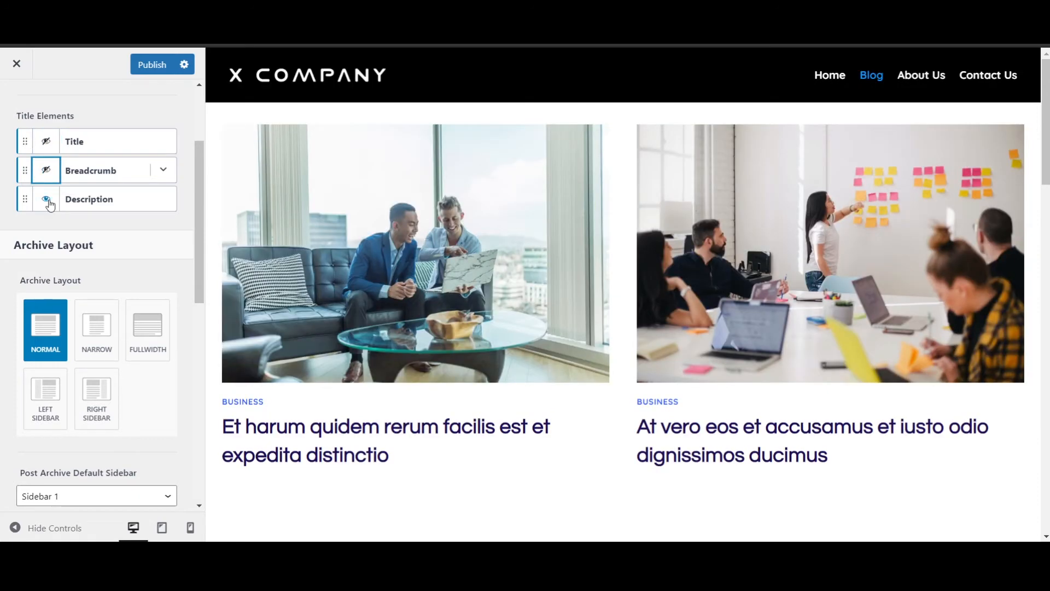
left_click(49, 206)
left_click(46, 143)
left_click(46, 171)
left_click(47, 198)
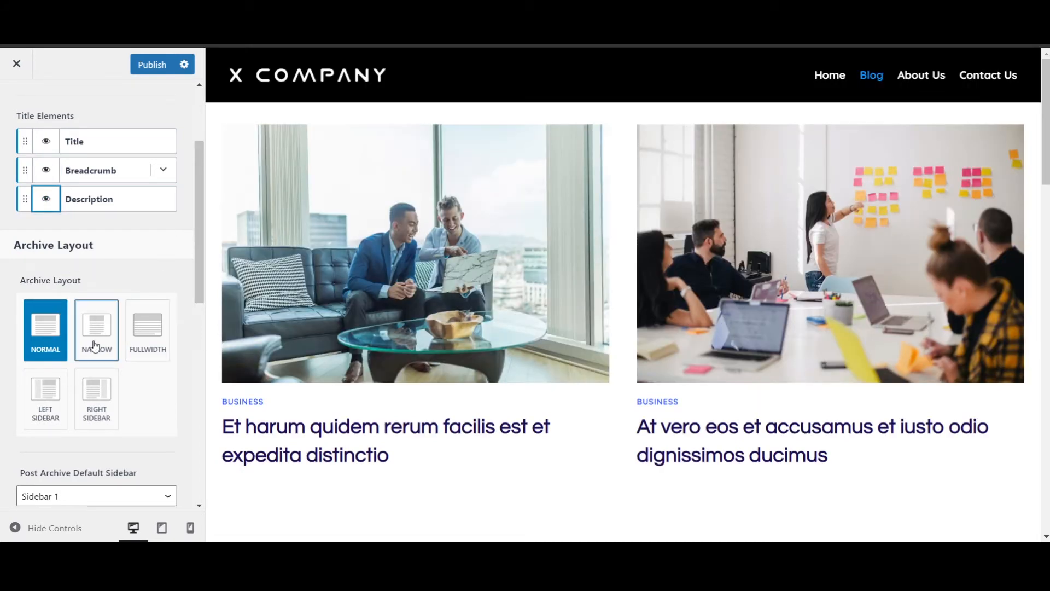
- Set the Archive Layout to Right Sidebar and turn on Show Archive Title
left_click(104, 402)
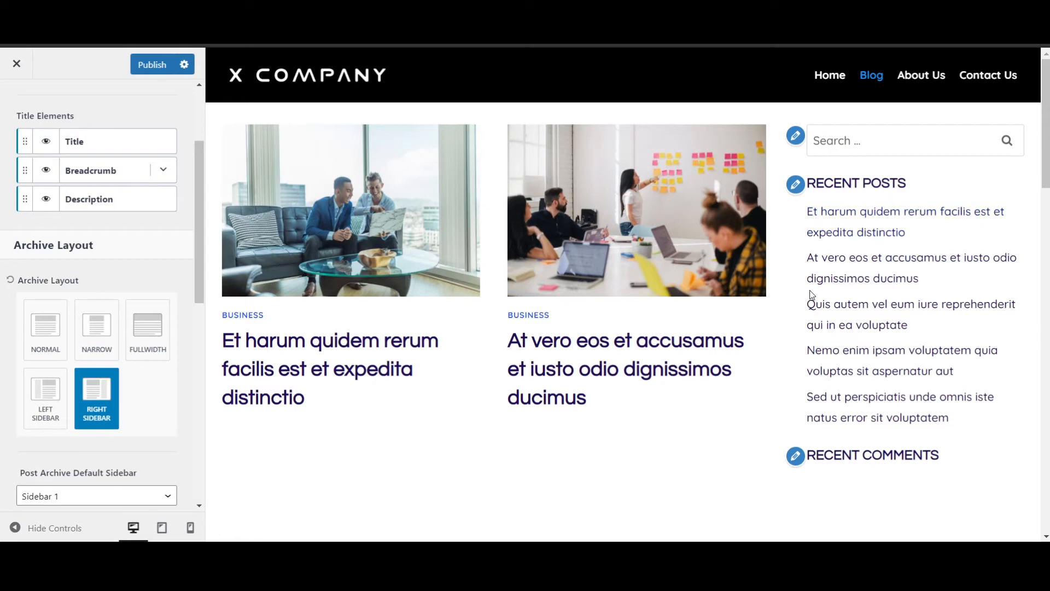
scroll(104, 257, "up", 3)
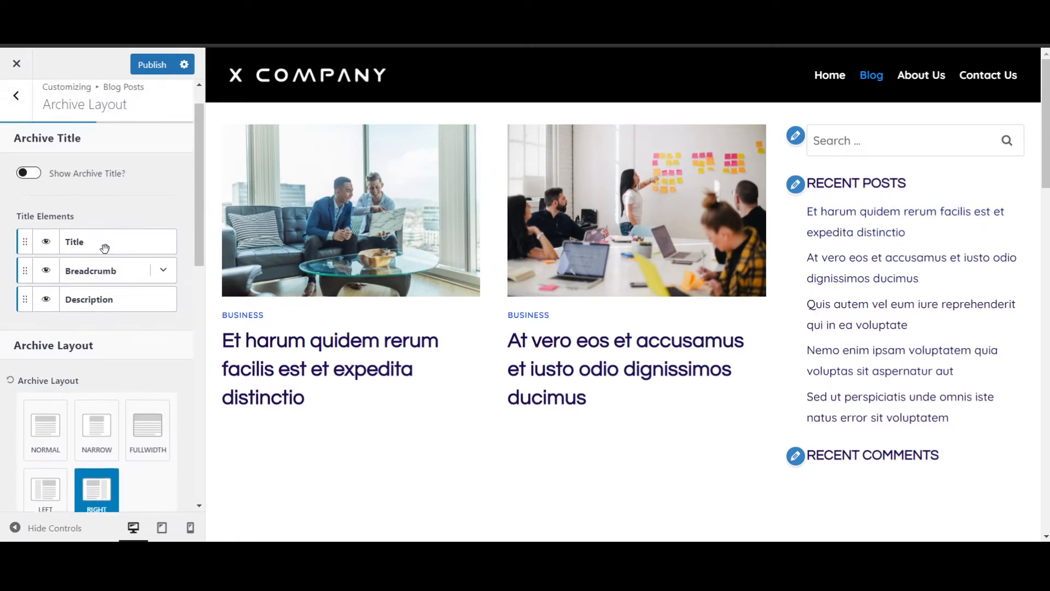
left_click(28, 209)
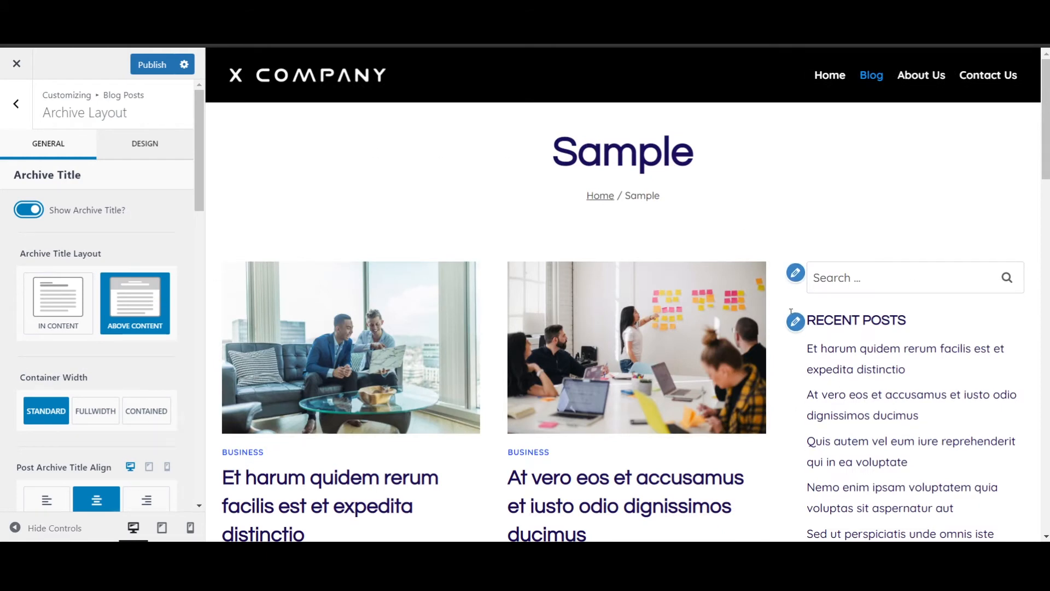
- Hide the Breadcrumb title element and check the blog archive page in the preview
scroll(129, 383, "down", 1)
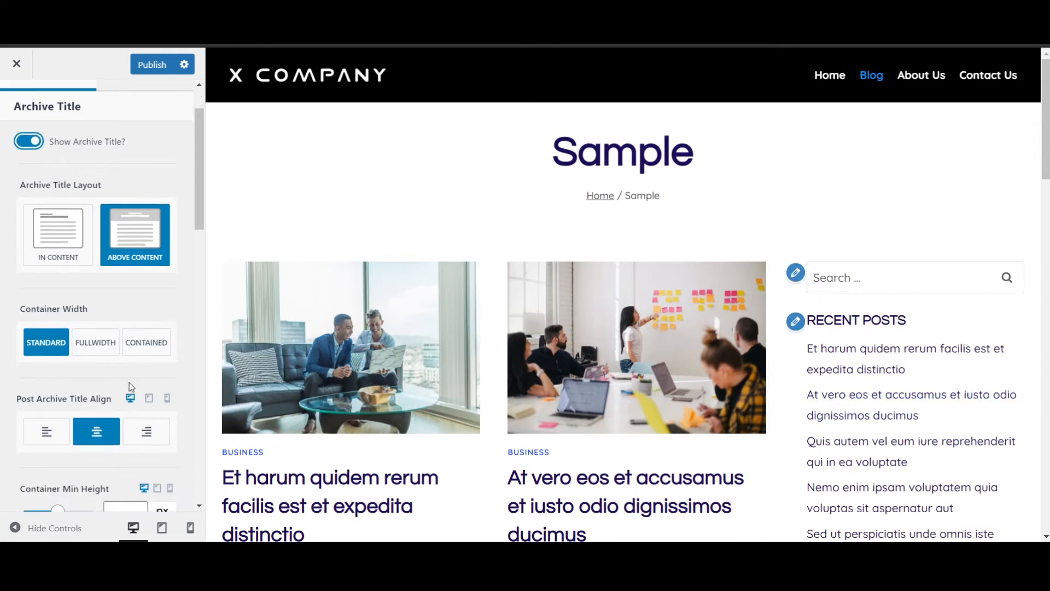
scroll(124, 329, "down", 1)
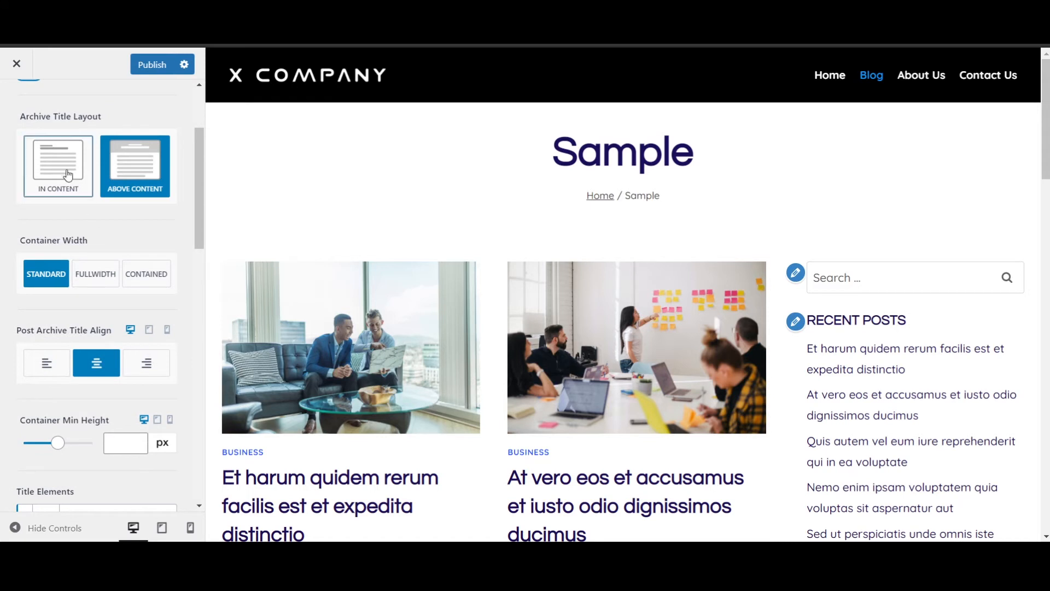
scroll(68, 169, "up", 2)
scroll(64, 215, "down", 2)
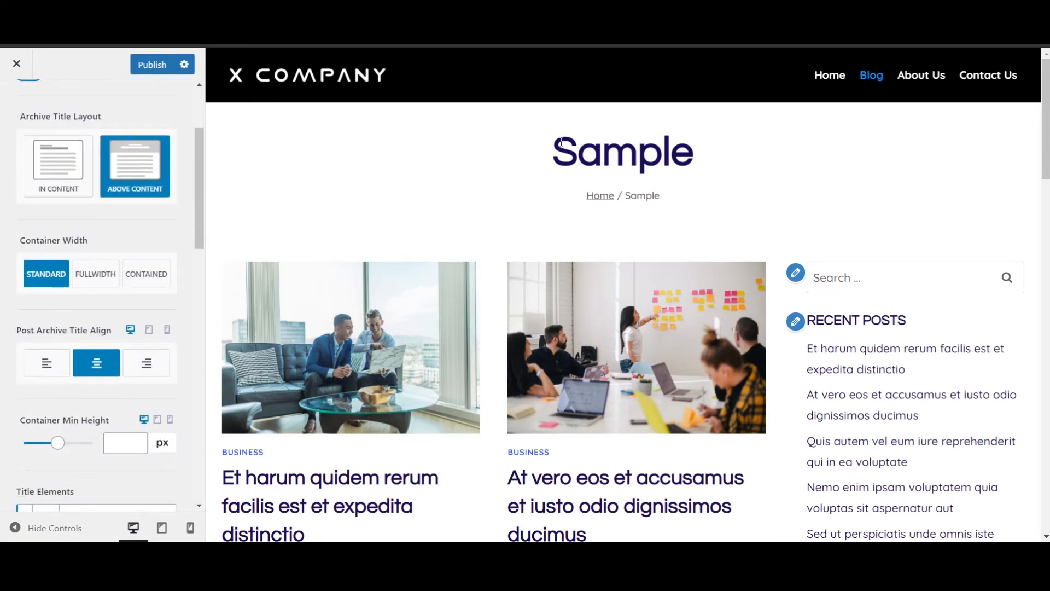
left_click_drag(561, 143, 711, 144)
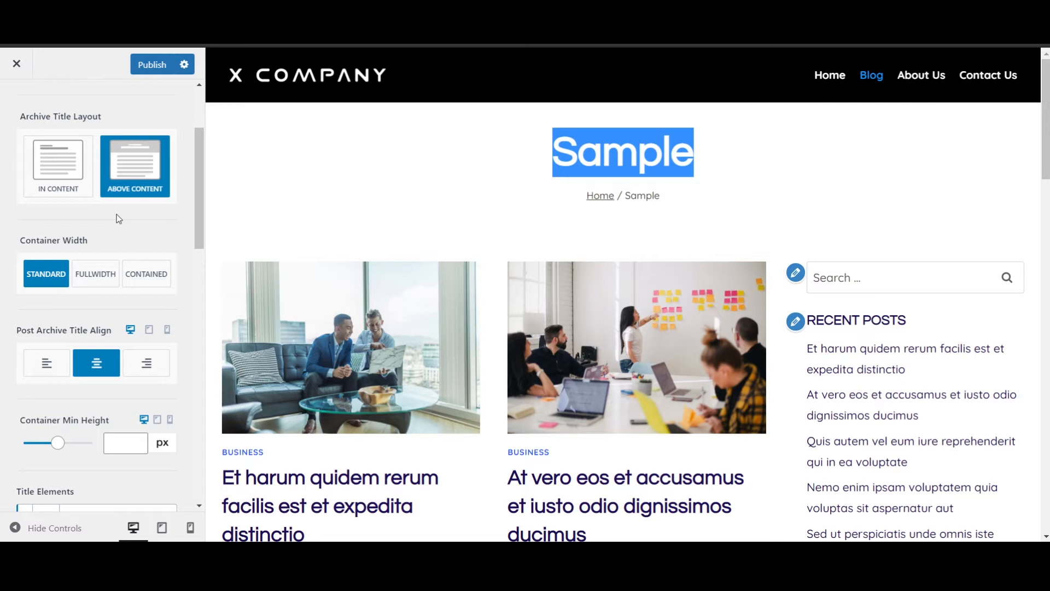
scroll(102, 336, "down", 4)
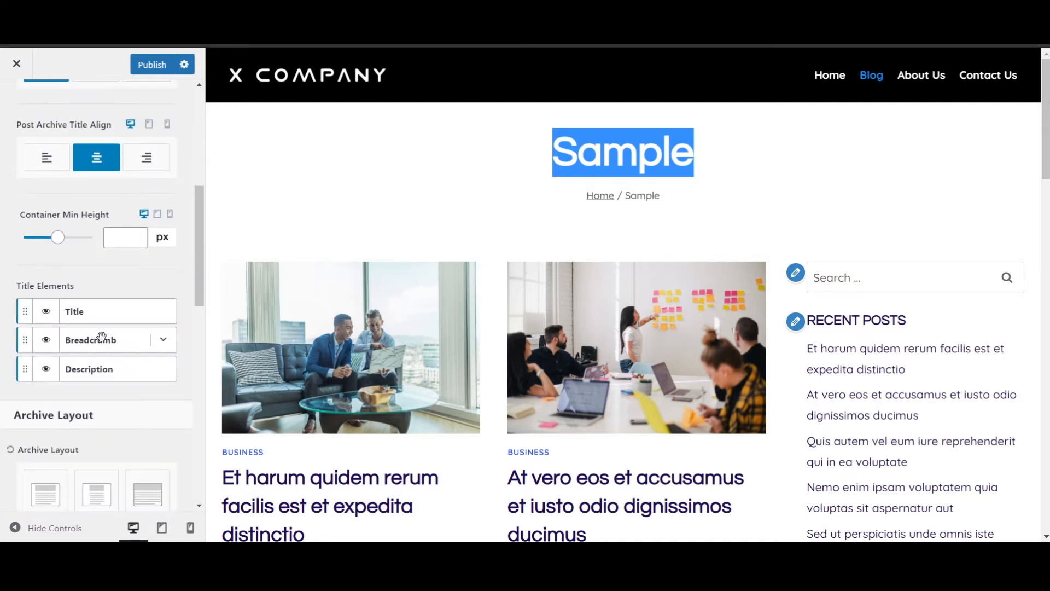
left_click(46, 339)
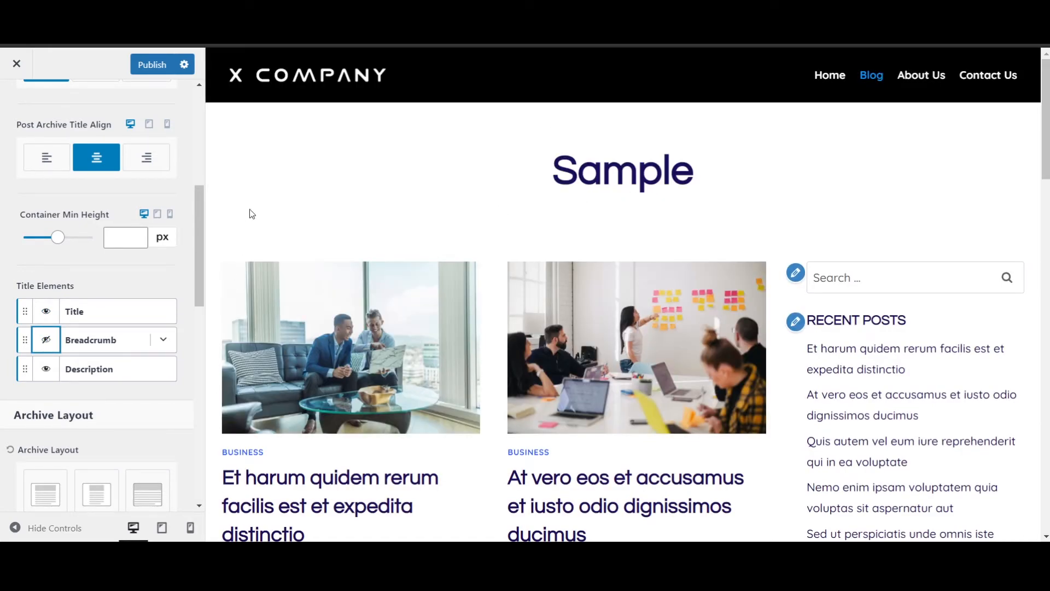
scroll(339, 219, "down", 3)
scroll(451, 227, "up", 3)
scroll(508, 256, "down", 8)
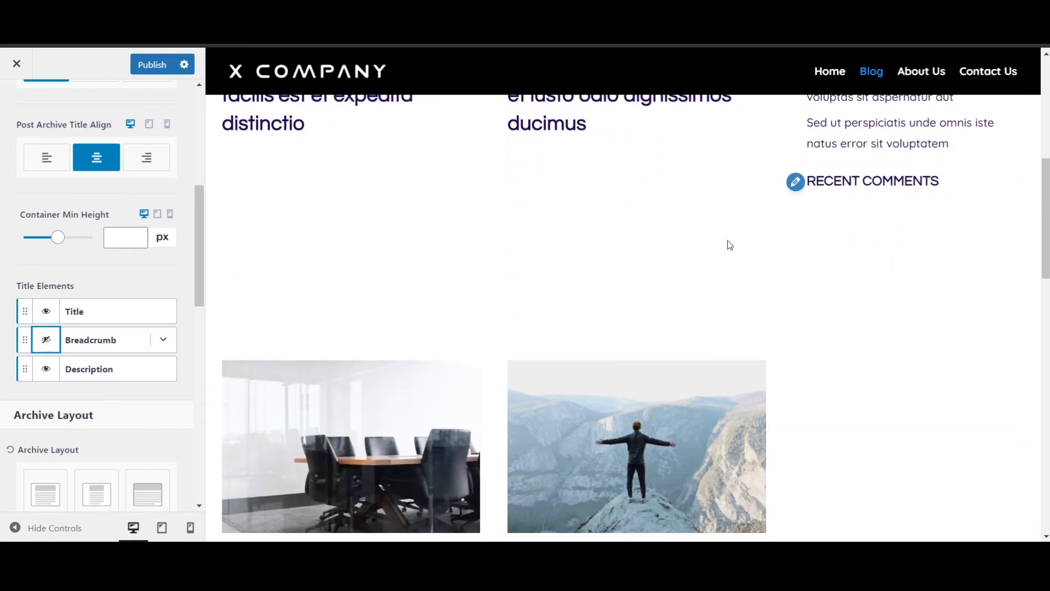
scroll(728, 241, "down", 12)
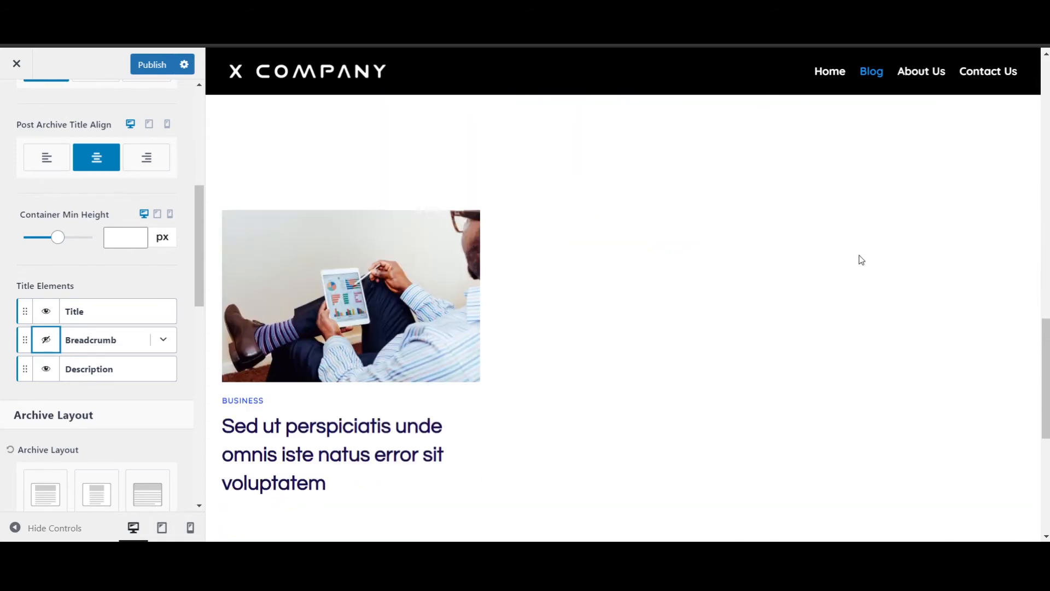
scroll(862, 260, "up", 18)
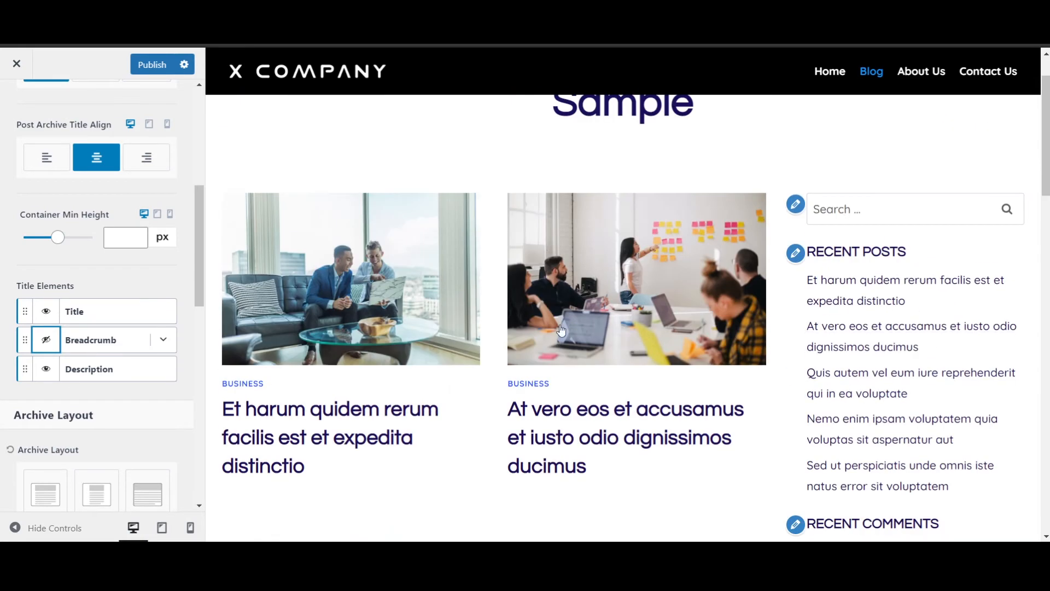
- Try the Boxed content style for the archive and switch back to Unboxed
scroll(114, 372, "down", 3)
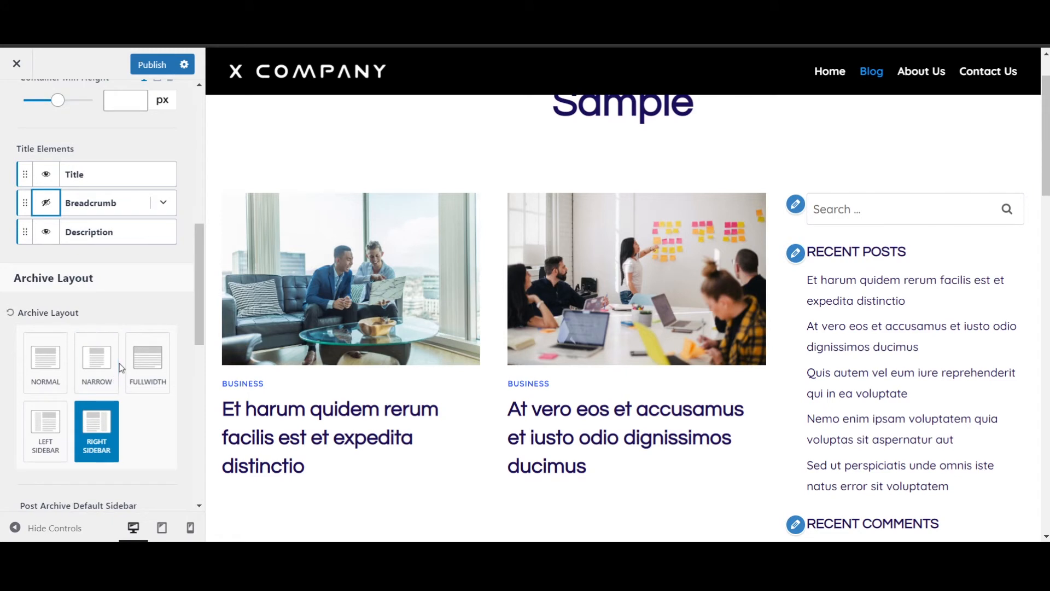
scroll(134, 315, "down", 4)
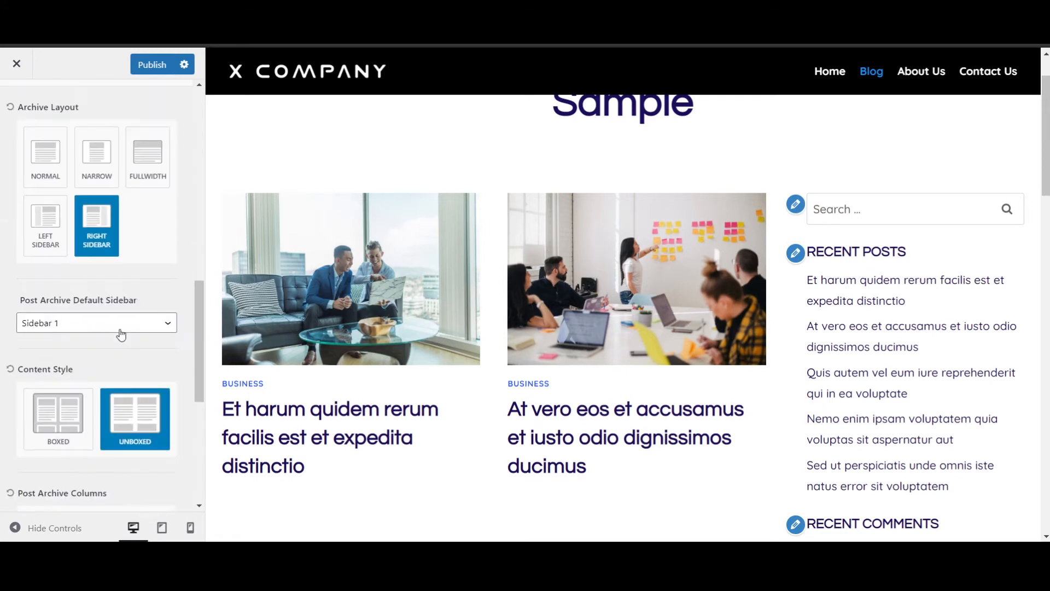
scroll(120, 336, "down", 3)
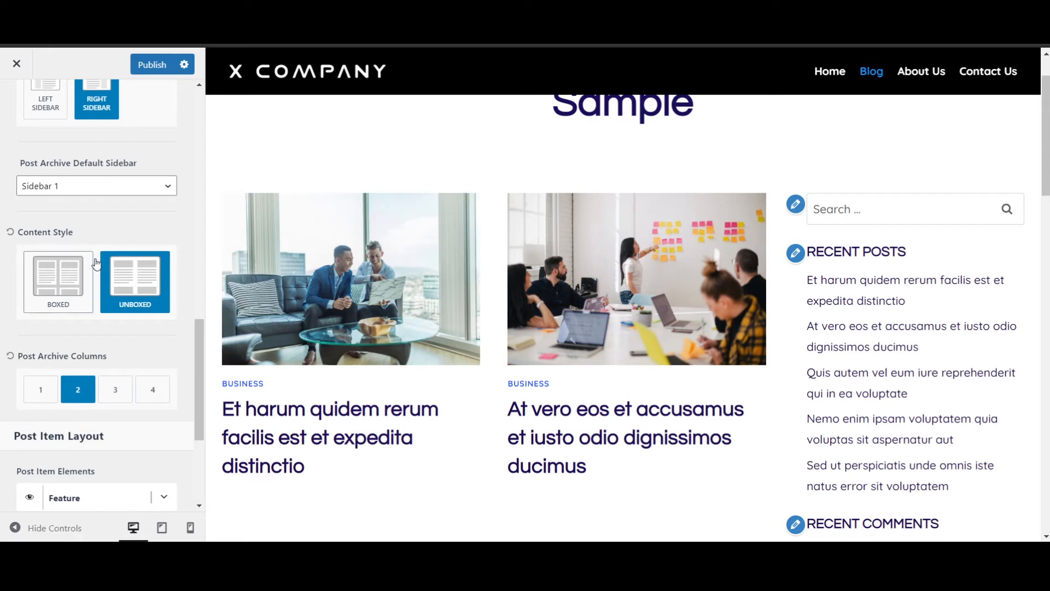
left_click(67, 290)
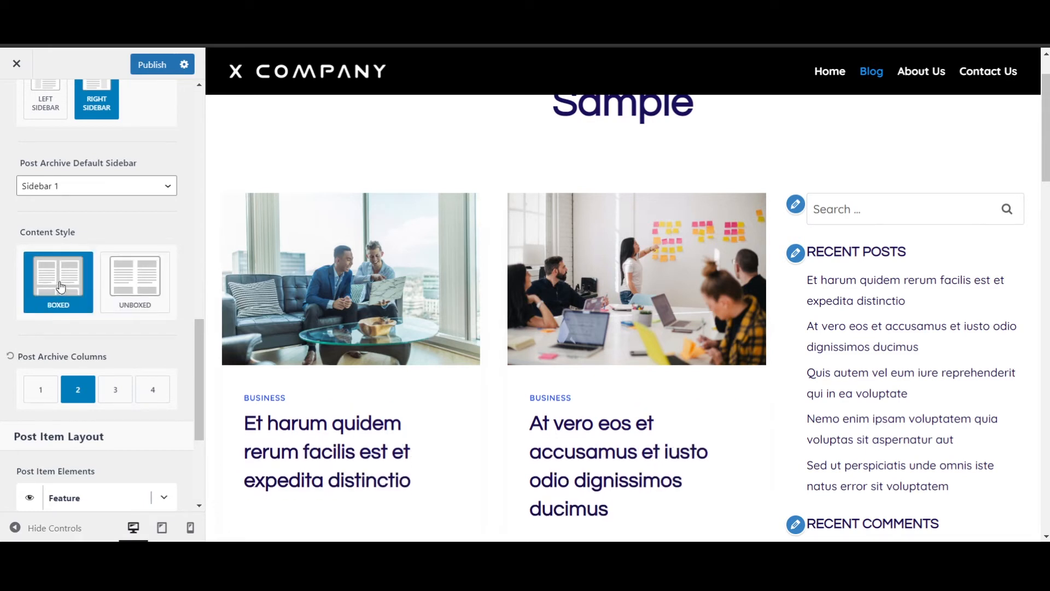
scroll(498, 294, "down", 1)
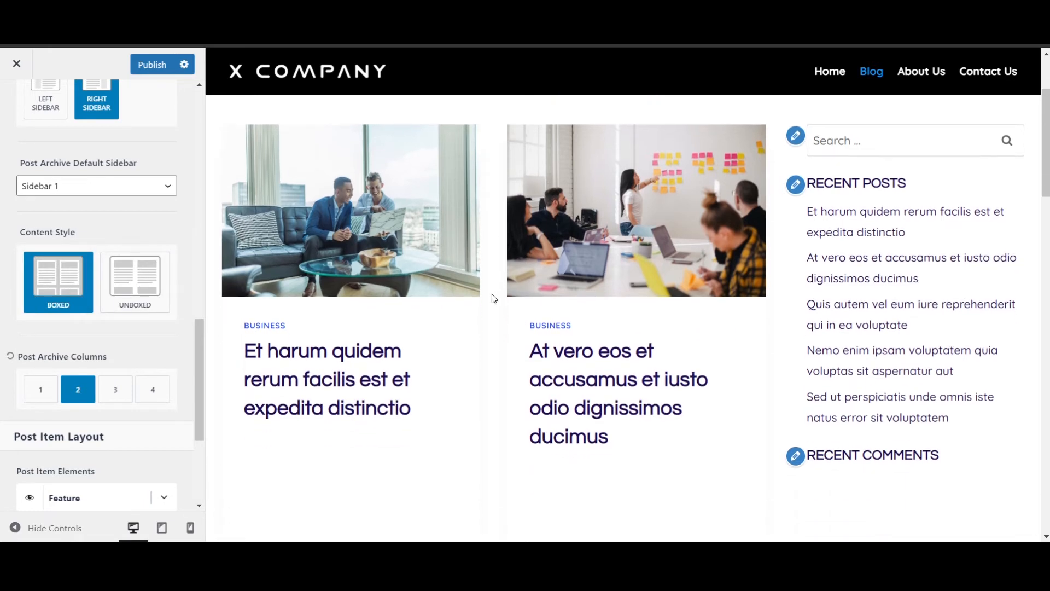
left_click(167, 289)
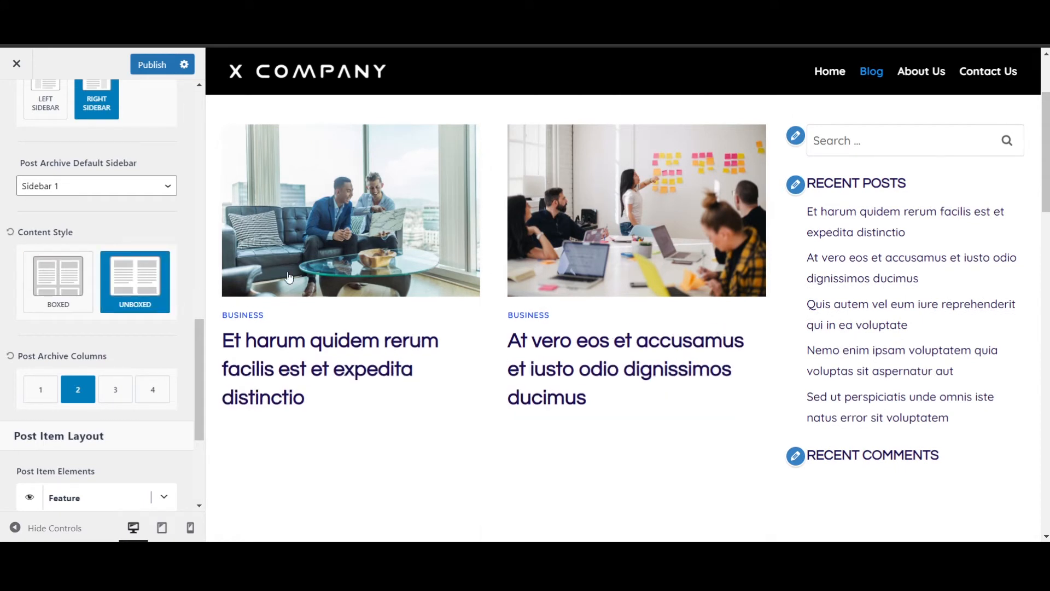
- Try the Boxed content style and 3 post archive columns, returning to Unboxed and 2 columns after each comparison
left_click(55, 280)
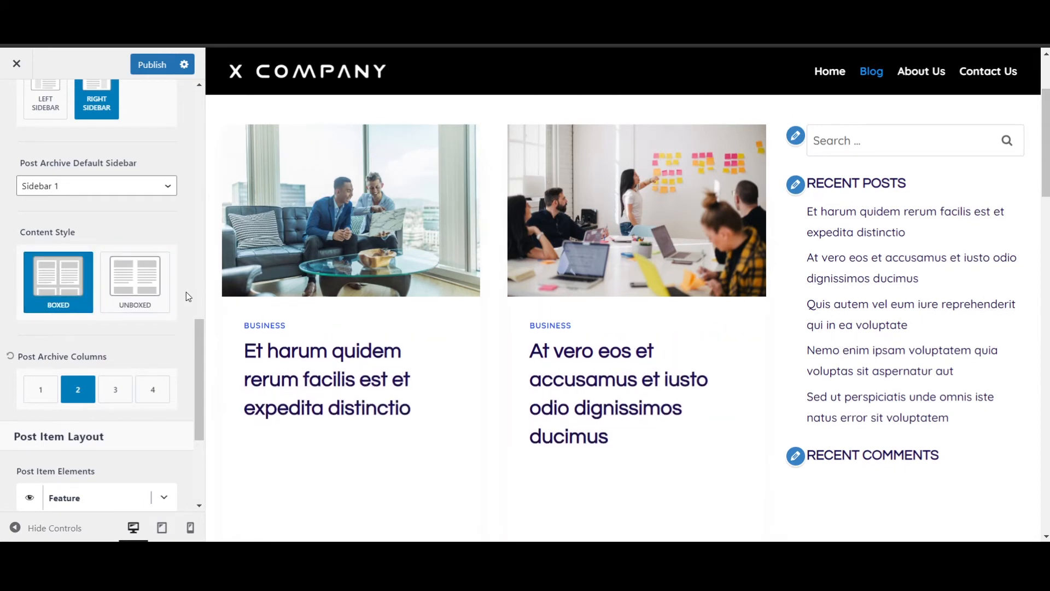
left_click(144, 283)
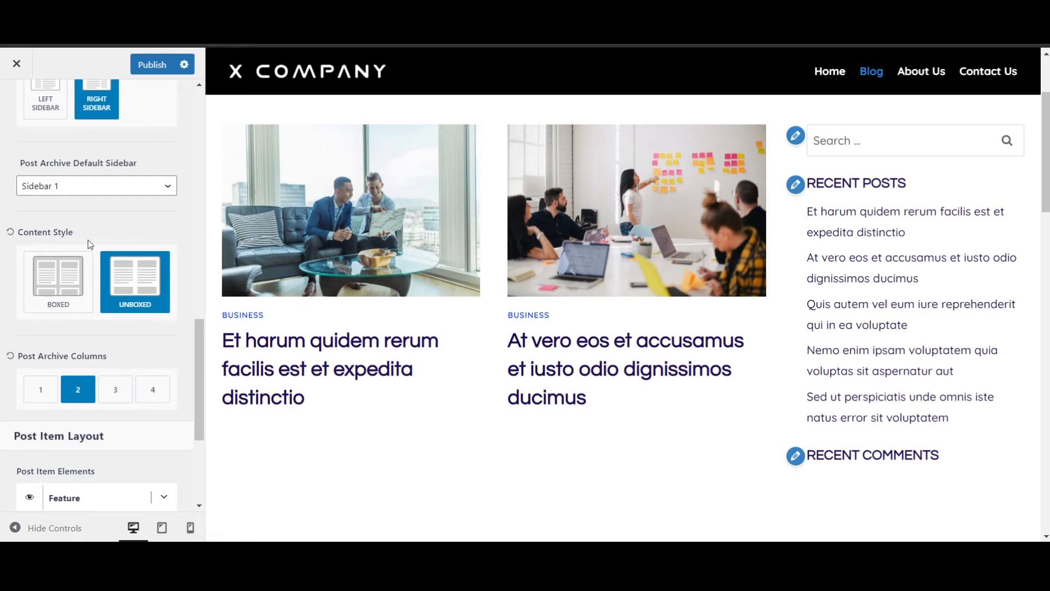
scroll(93, 260, "down", 3)
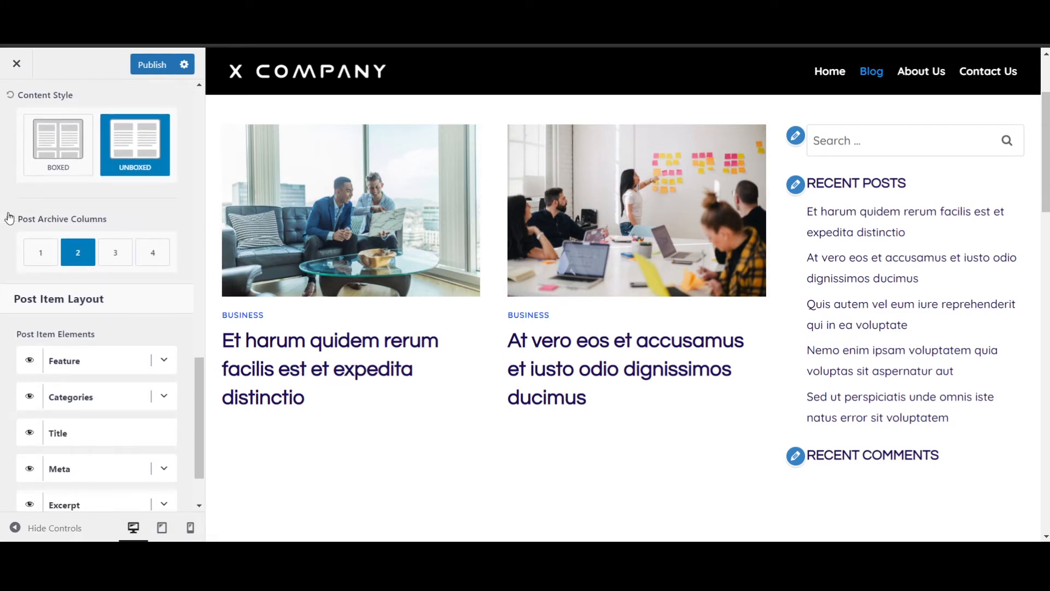
left_click(115, 252)
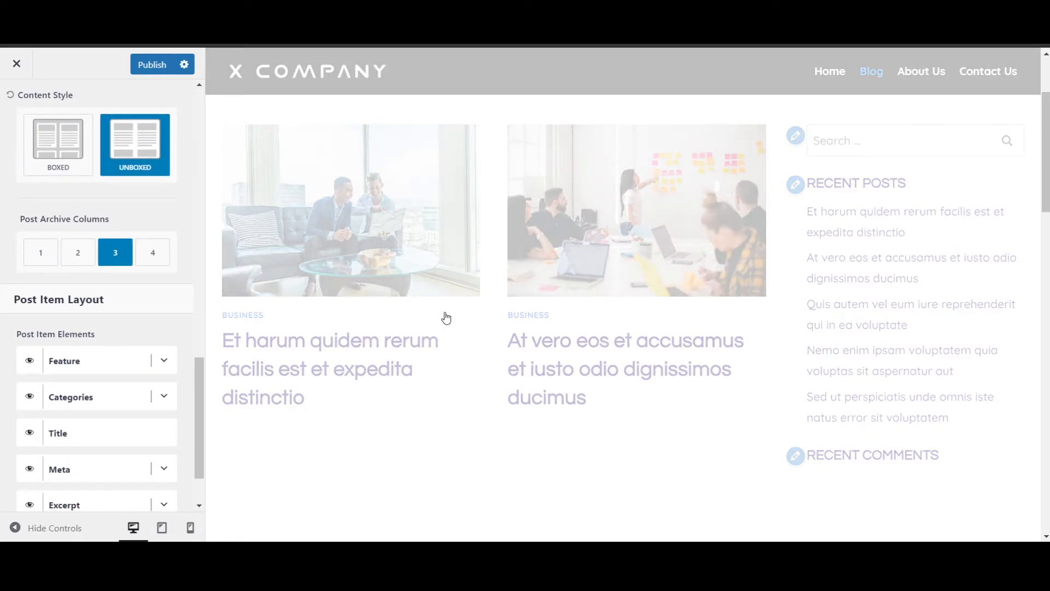
left_click(78, 254)
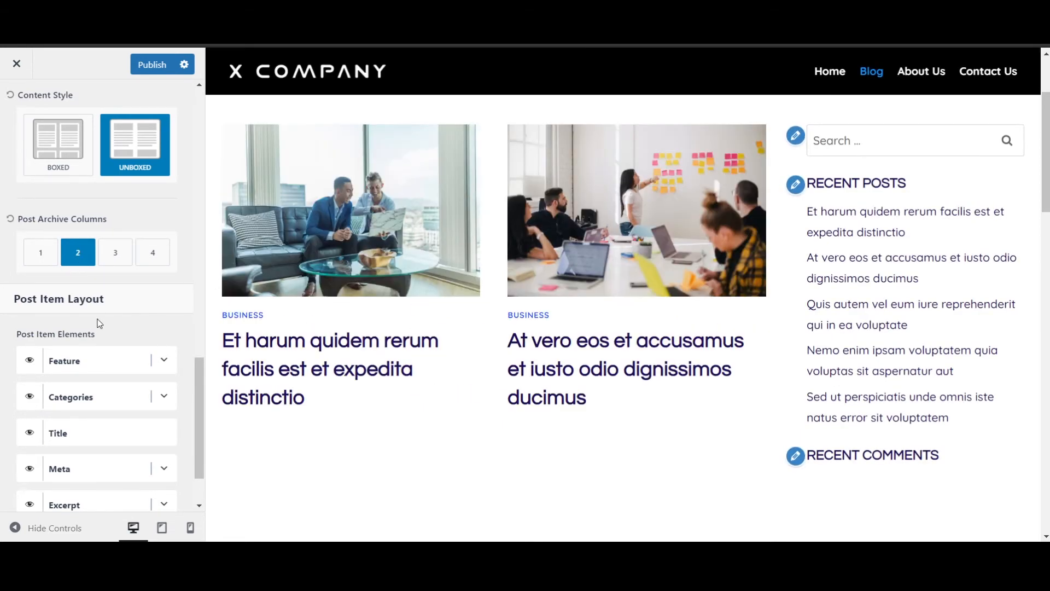
- Try hiding the Feature and Categories post item elements one at a time, turning each back on after checking the preview
scroll(99, 323, "down", 2)
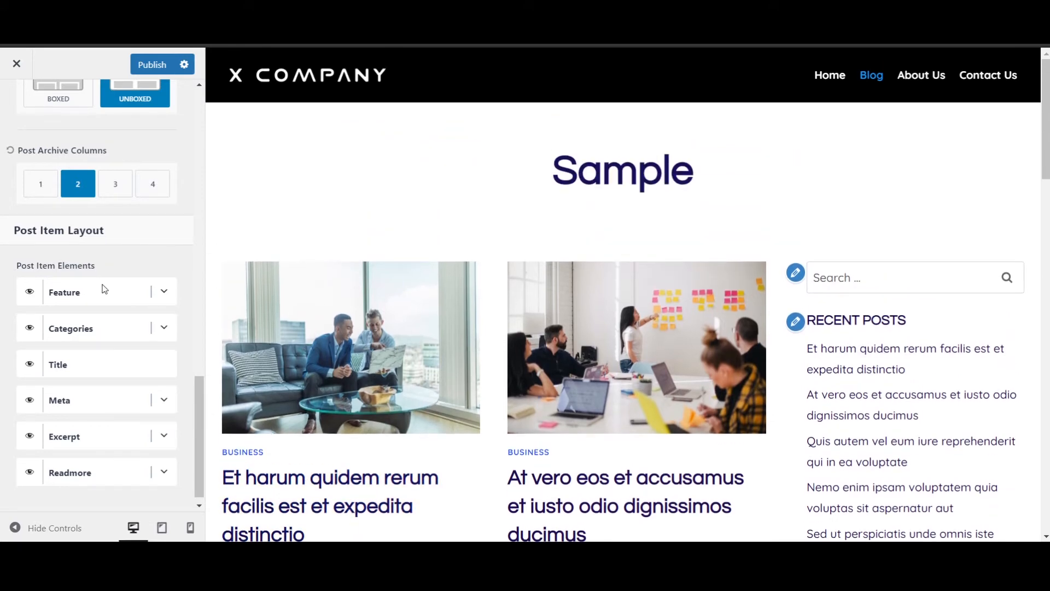
left_click(28, 294)
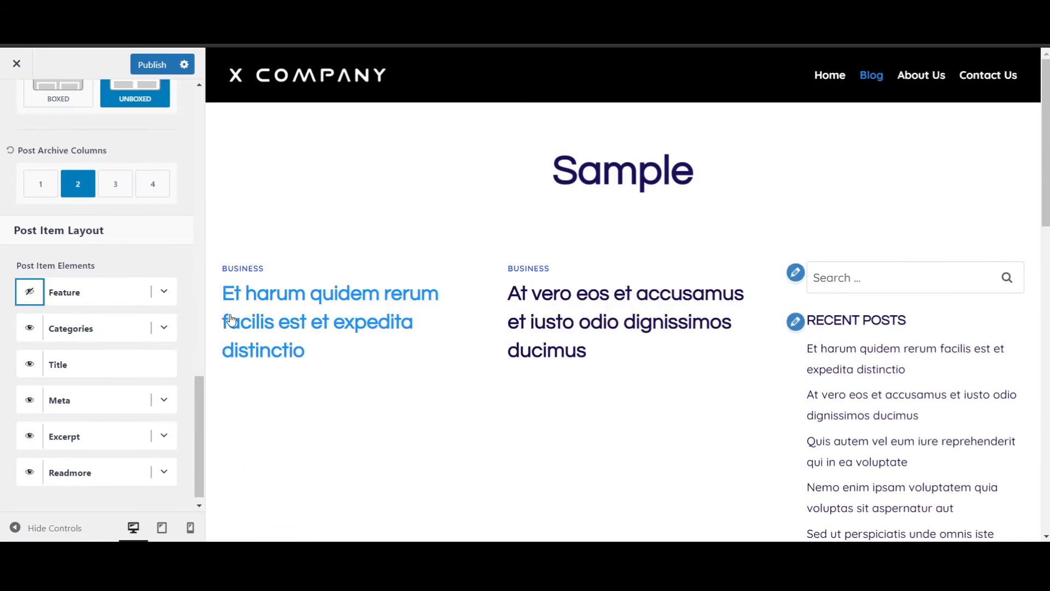
left_click(29, 291)
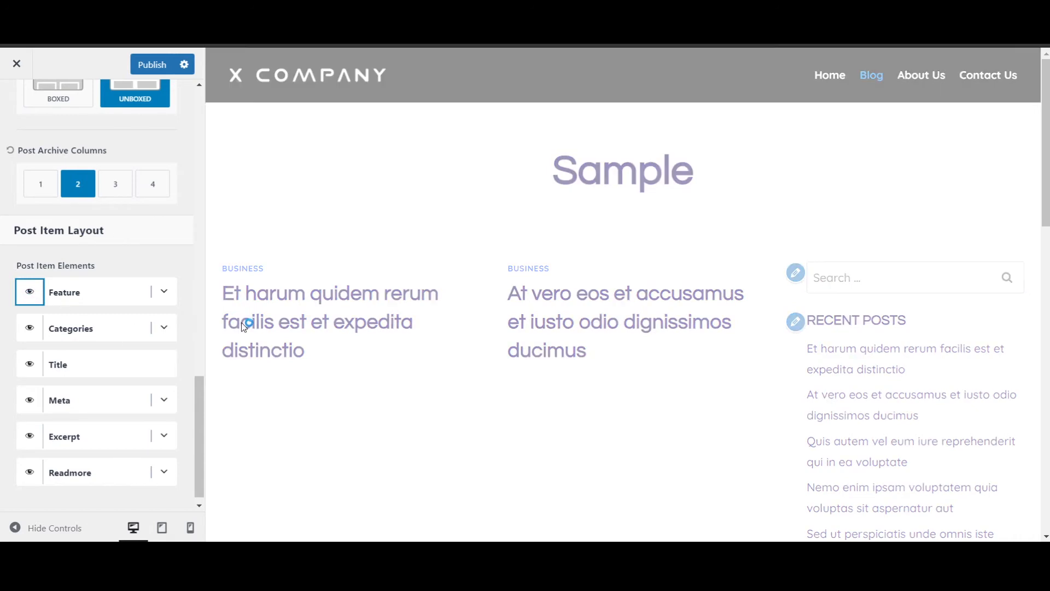
scroll(229, 342, "down", 3)
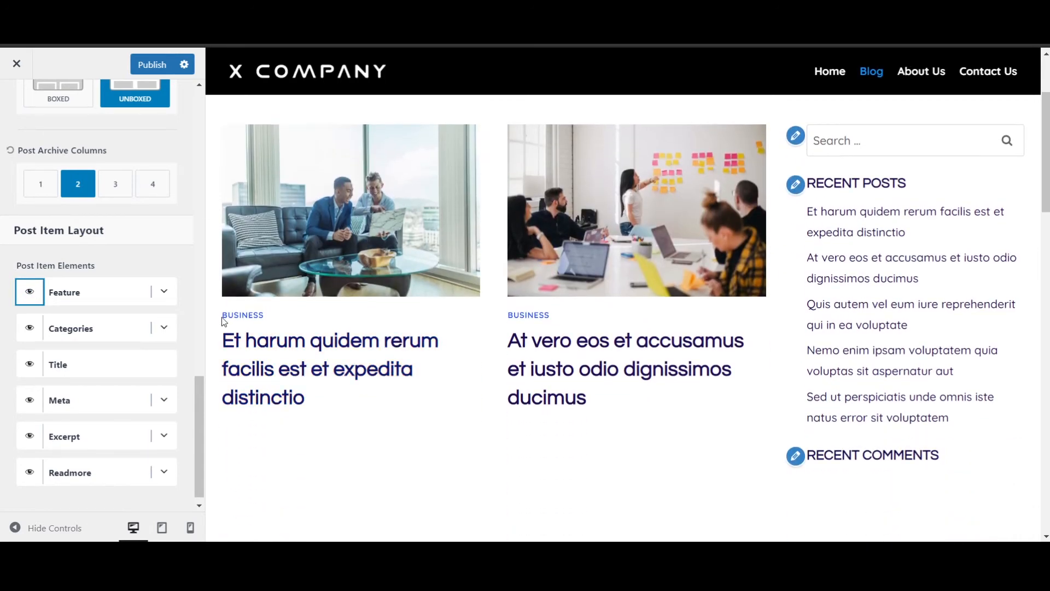
left_click(24, 331)
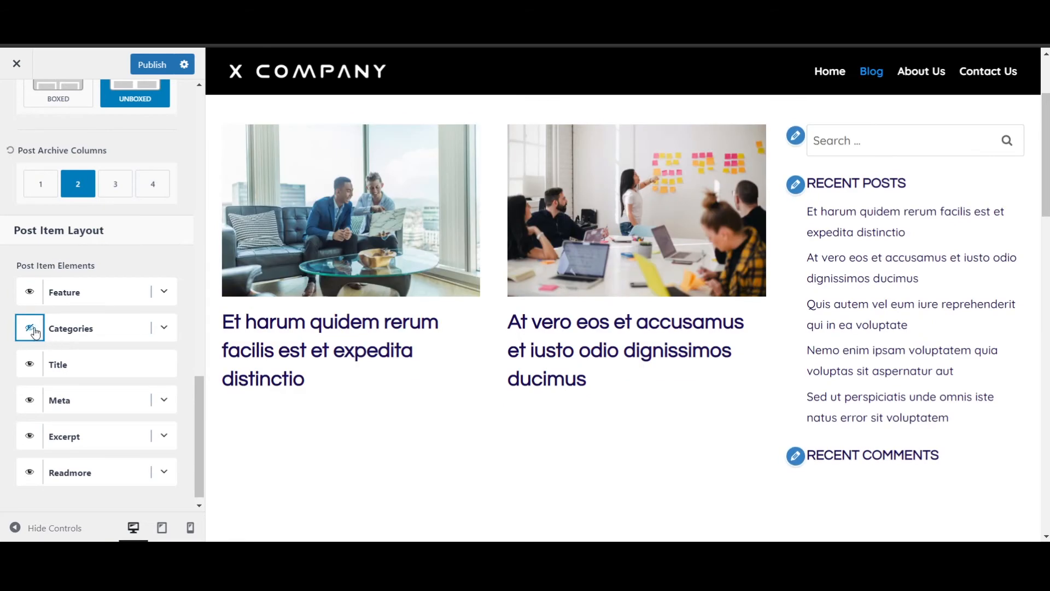
left_click(31, 330)
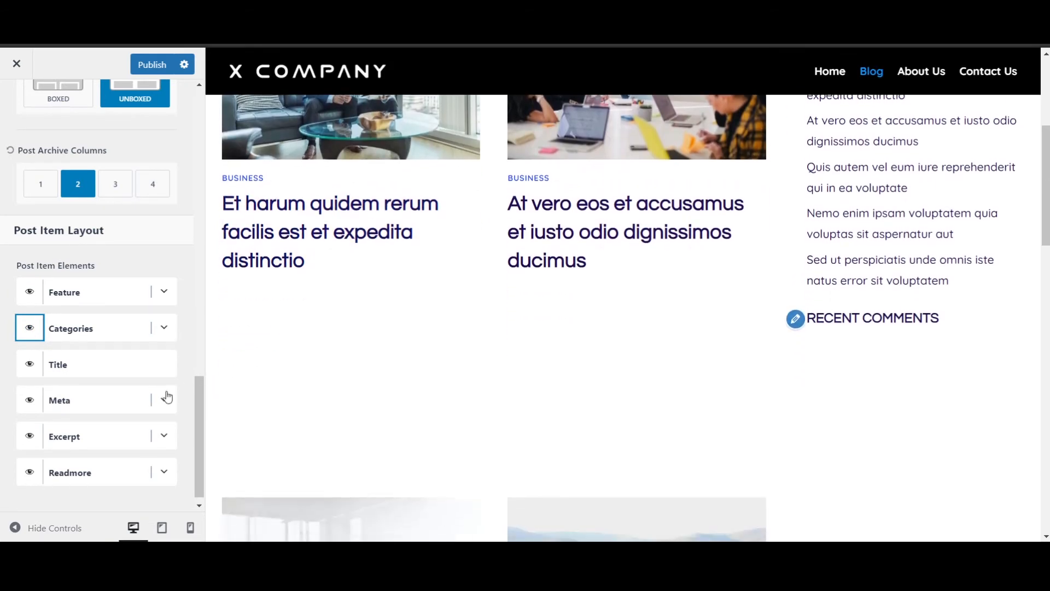
scroll(322, 354, "down", 1)
scroll(125, 427, "down", 1)
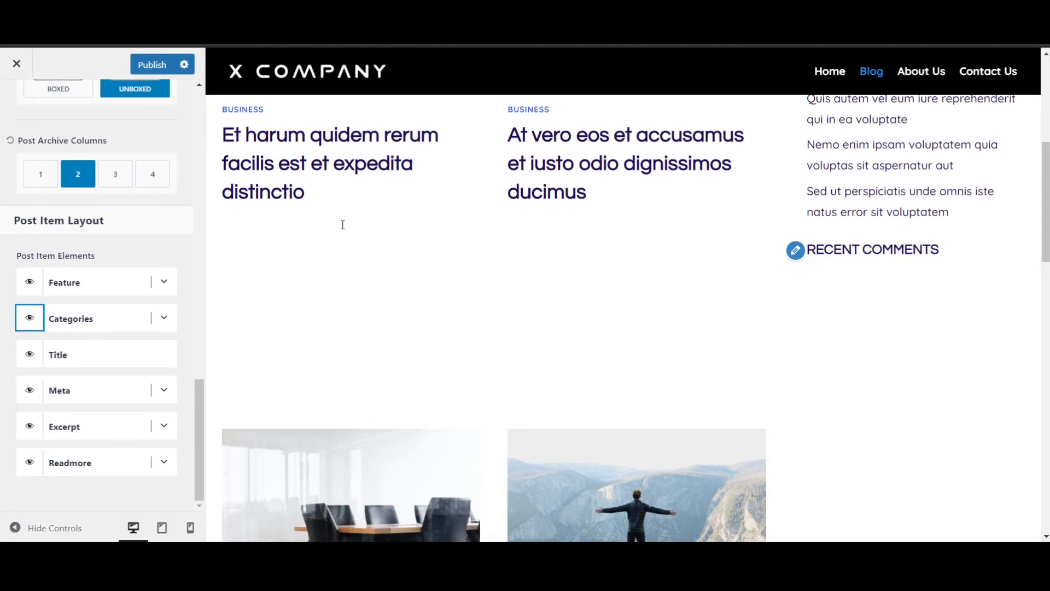
- Open the Archive Layout's design settings and review the archive title color, background and border options
scroll(343, 225, "up", 4)
scroll(124, 275, "up", 10)
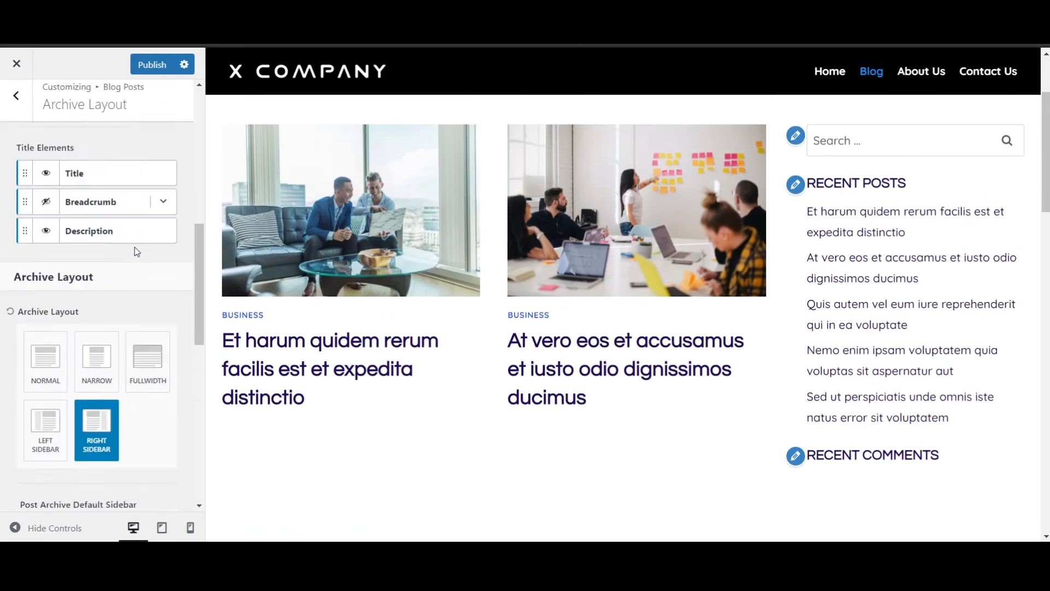
scroll(137, 252, "up", 5)
left_click(138, 156)
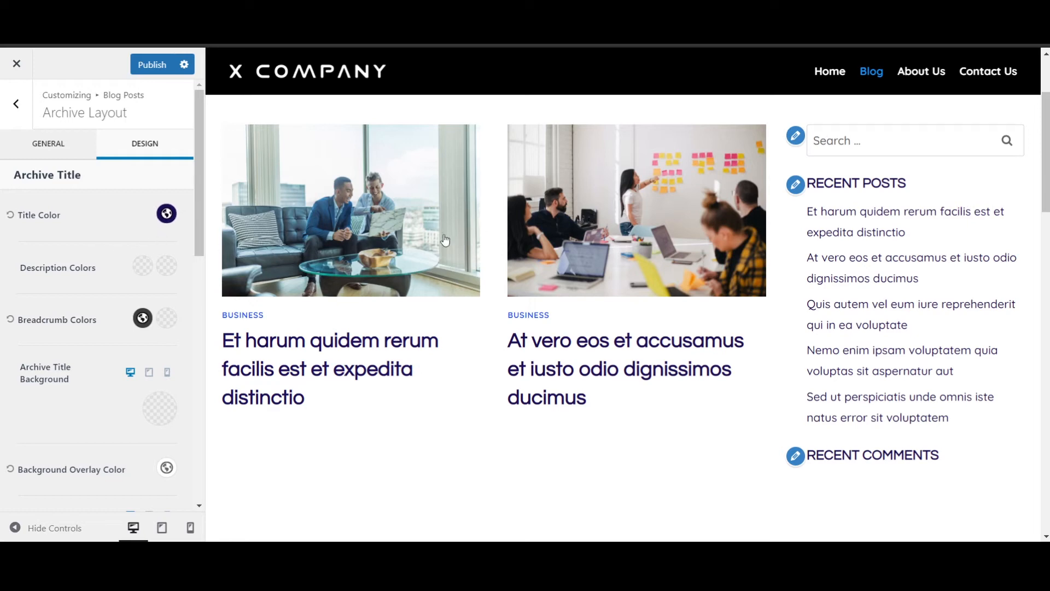
scroll(445, 240, "down", 8)
scroll(136, 307, "down", 3)
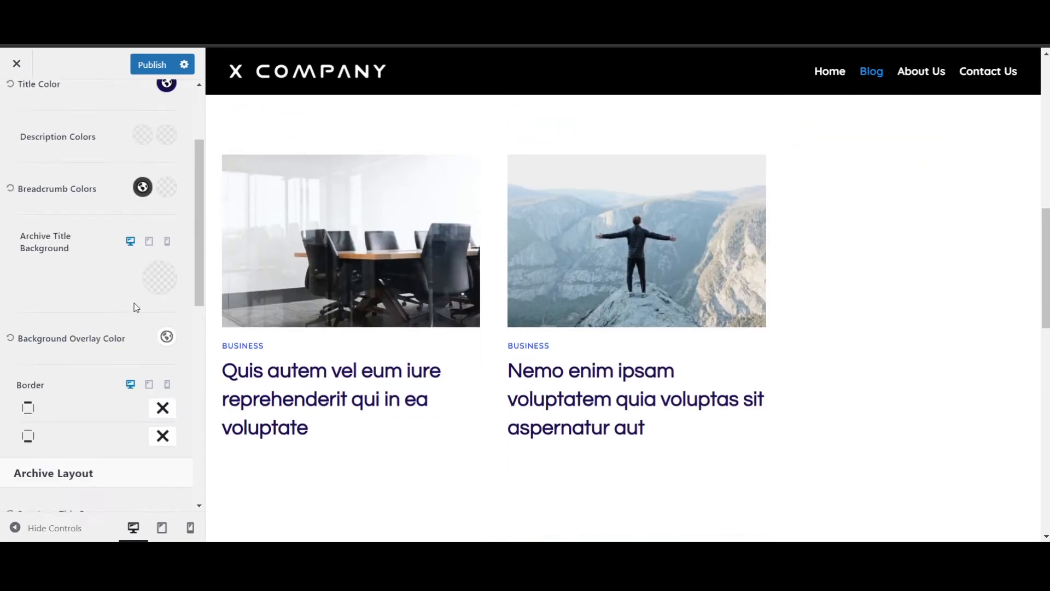
- Set the desktop Archive Title Background to solid black and check the title area in the preview
scroll(136, 307, "down", 2)
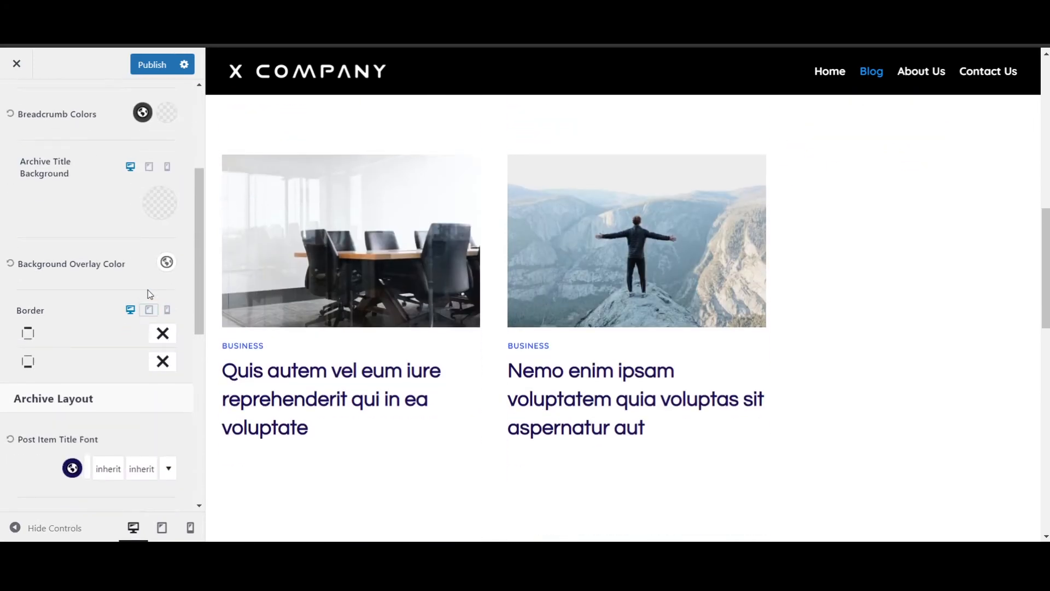
left_click(152, 214)
left_click_drag(83, 323, 85, 203)
left_click(94, 190)
scroll(419, 307, "up", 10)
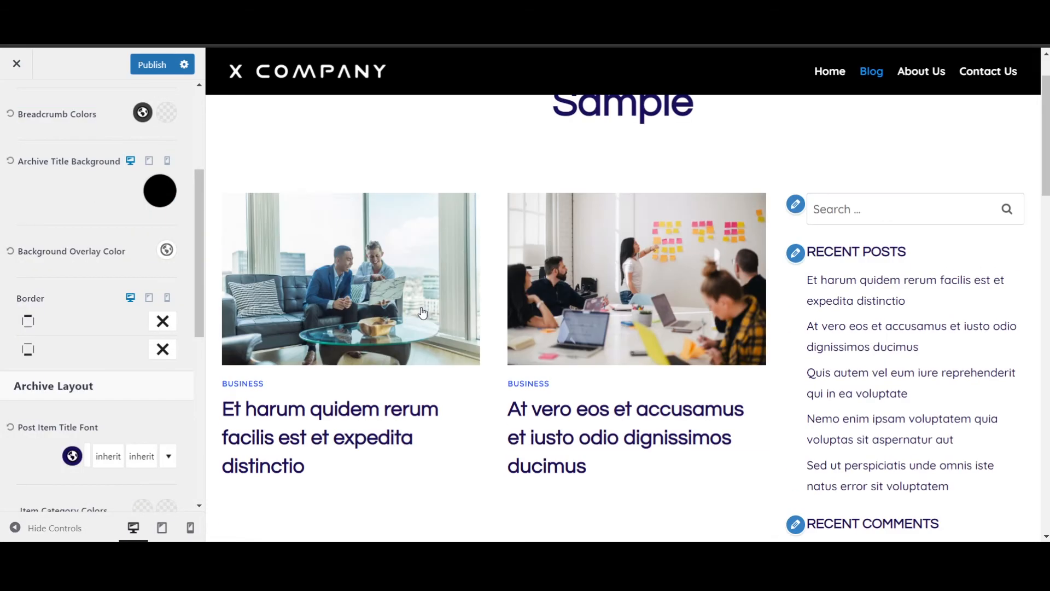
scroll(422, 312, "up", 2)
- Set both the Content Background and the Site Background of the archive layout to solid black
scroll(82, 219, "down", 5)
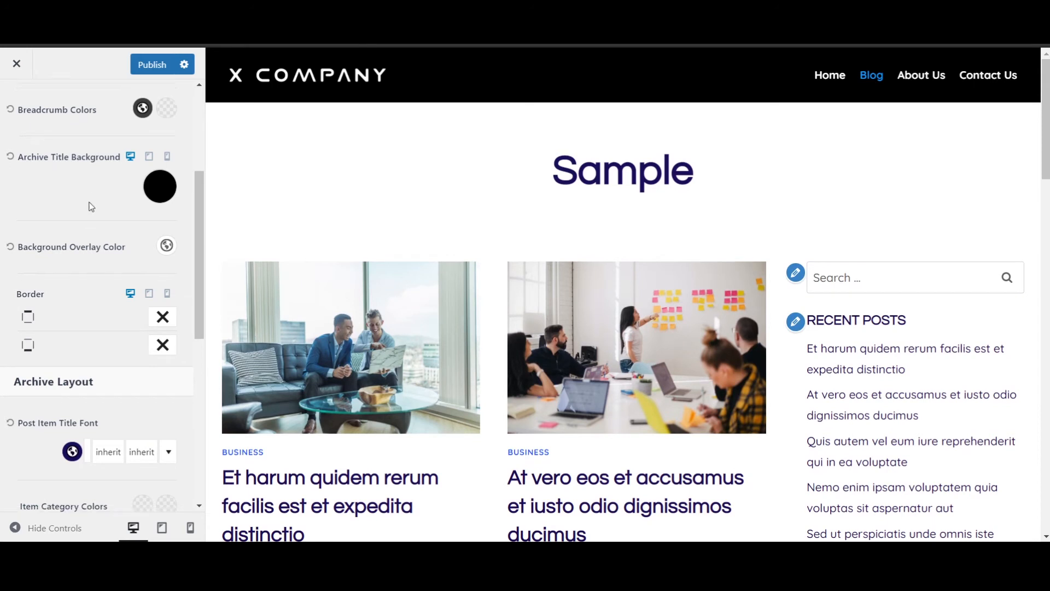
scroll(93, 339, "down", 3)
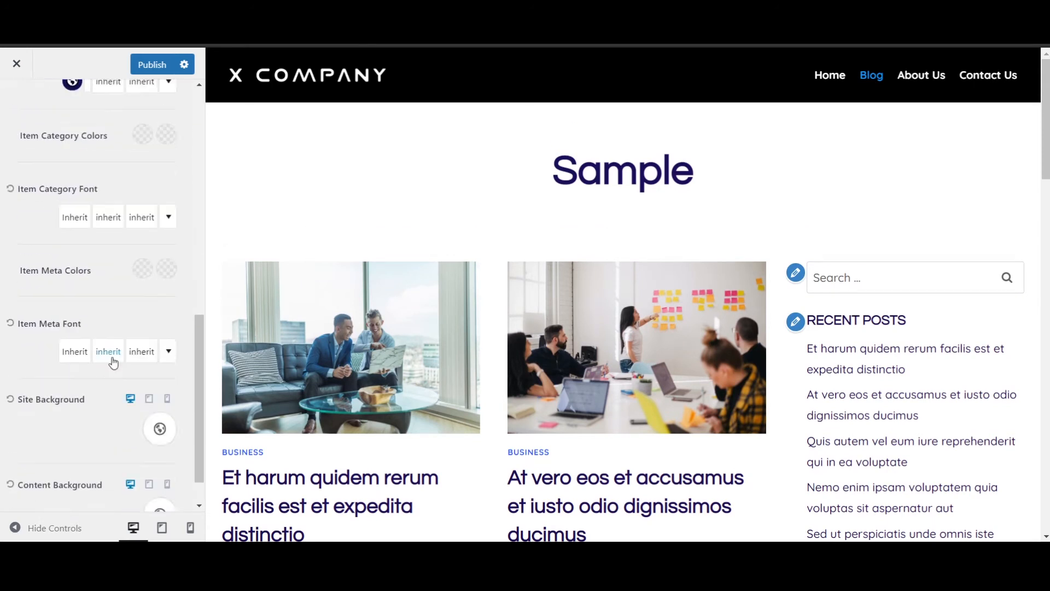
left_click(157, 462)
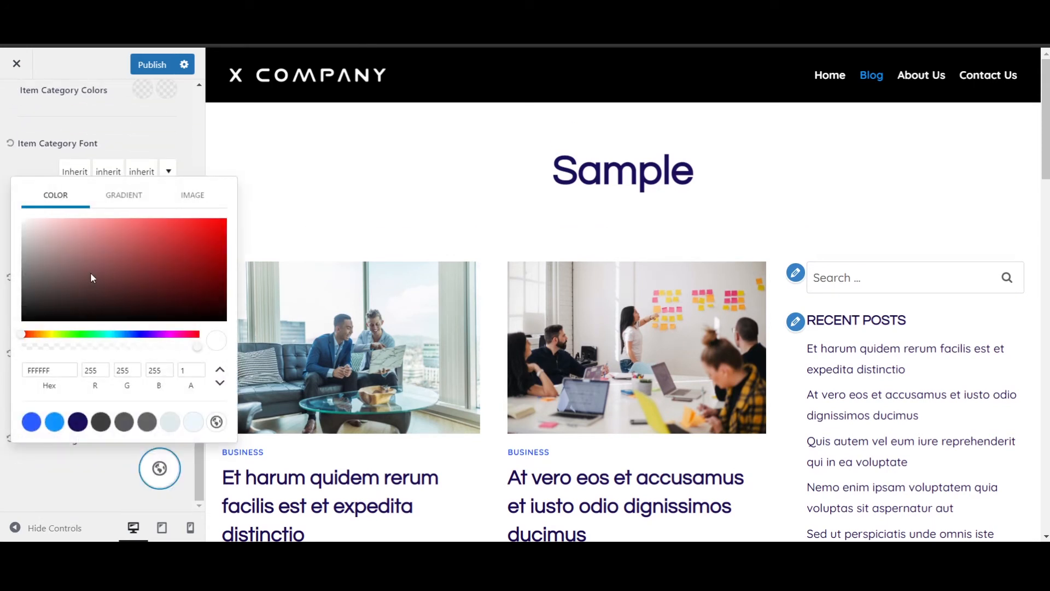
left_click_drag(90, 272, 22, 321)
left_click(64, 464)
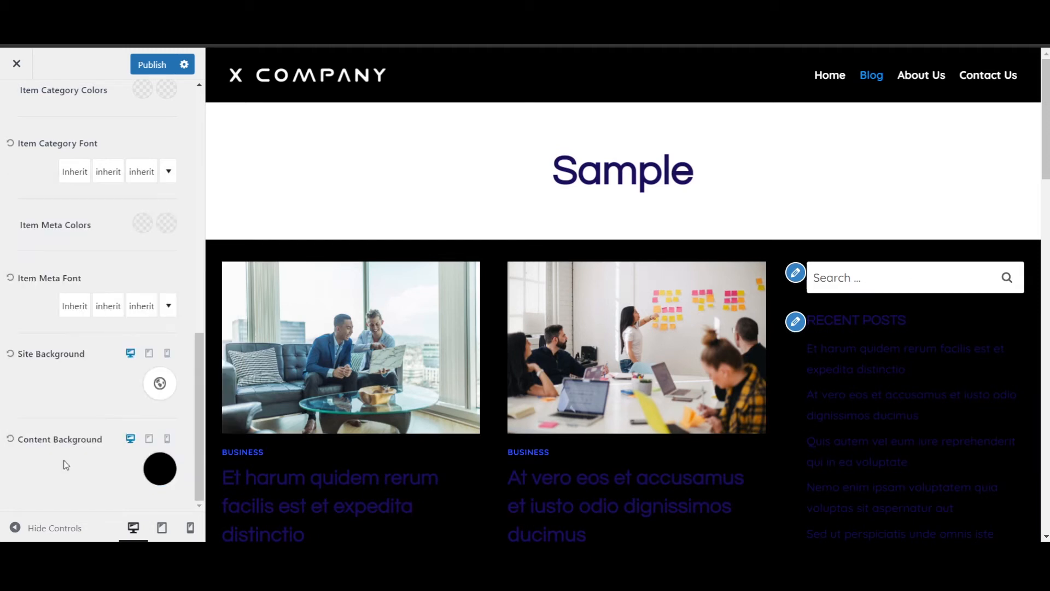
left_click(160, 384)
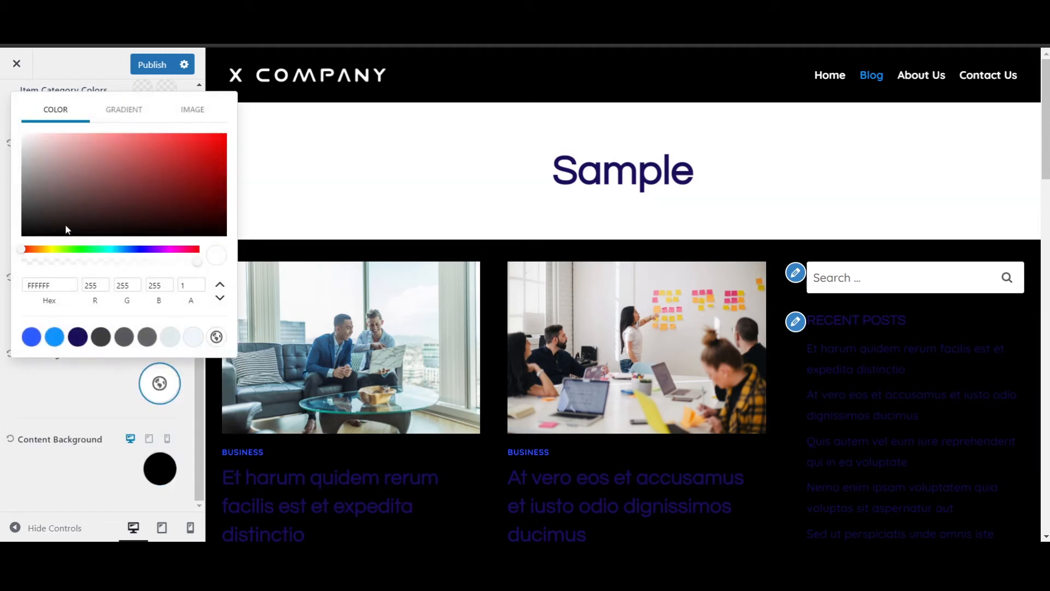
left_click_drag(66, 227, 4, 242)
left_click(84, 403)
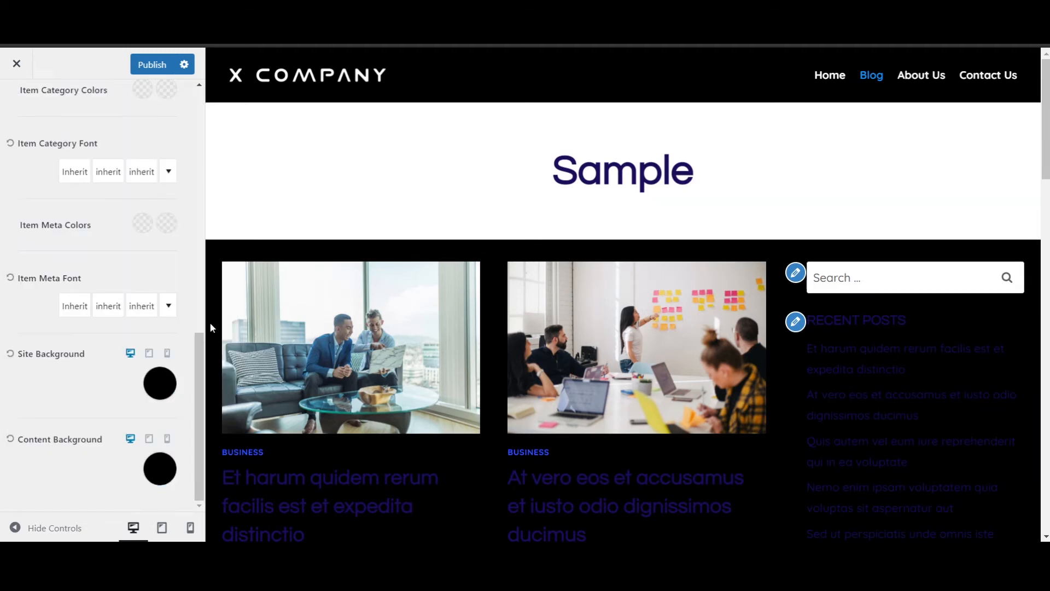
- Set the archive title's Background Overlay Color to black (000000)
scroll(82, 208, "up", 10)
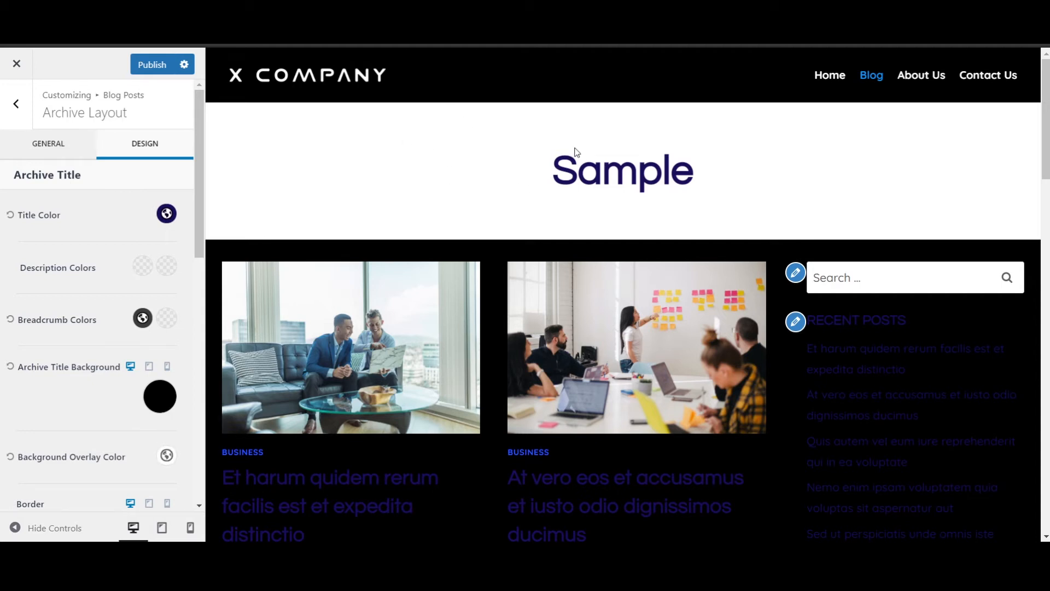
scroll(82, 361, "down", 2)
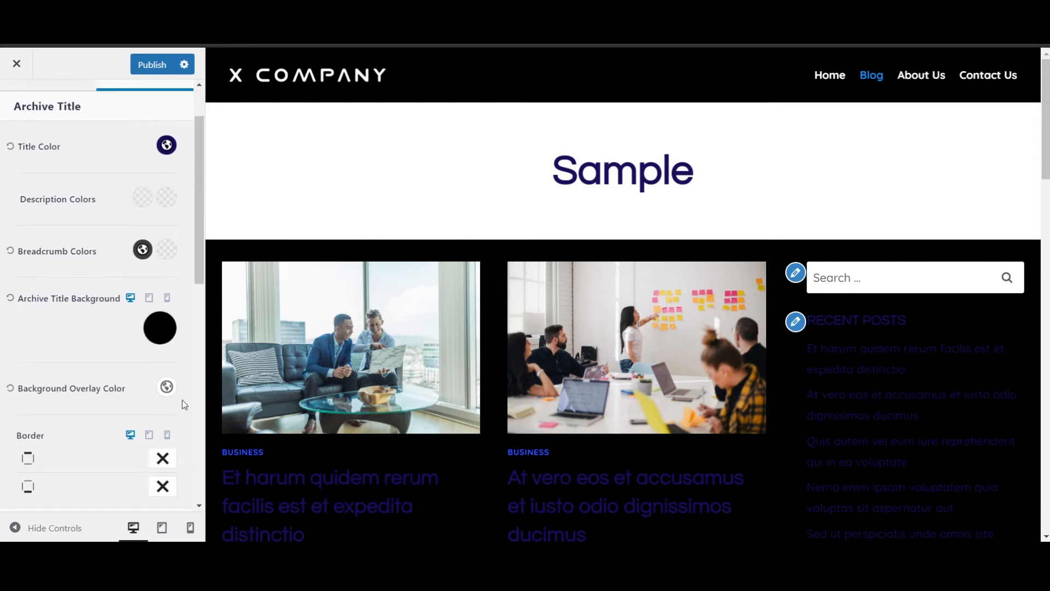
left_click(168, 388)
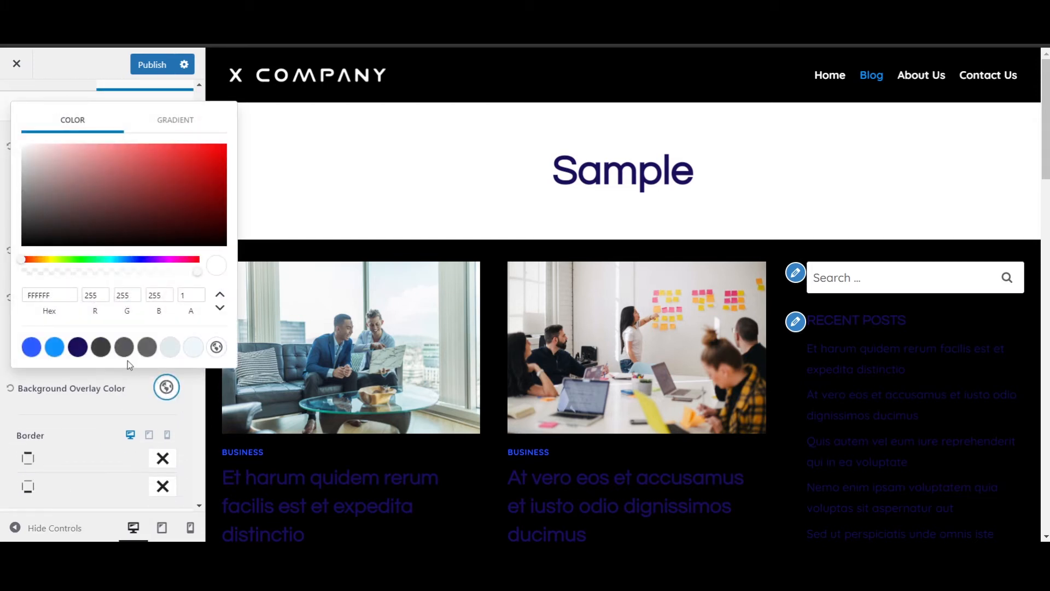
left_click_drag(77, 240, 2, 279)
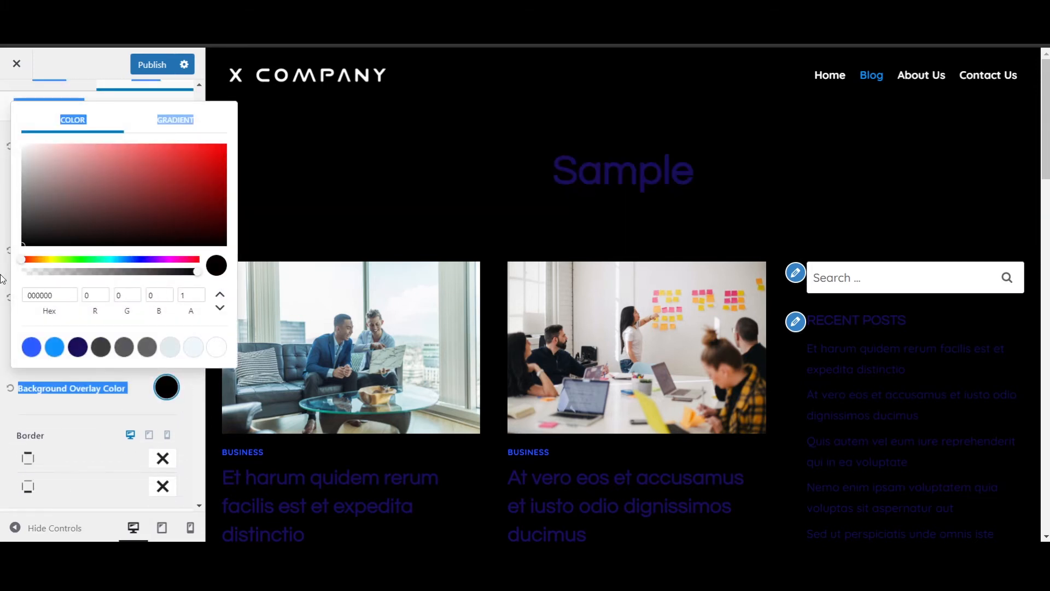
left_click(89, 410)
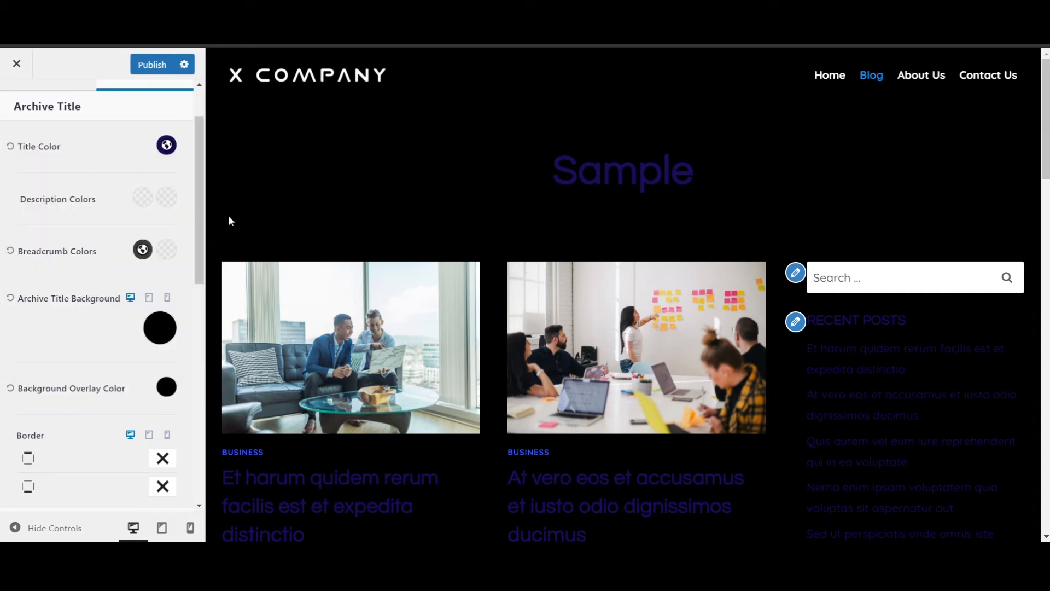
- Set the archive Title Color to the white palette colour (FFFFFF)
left_click(171, 148)
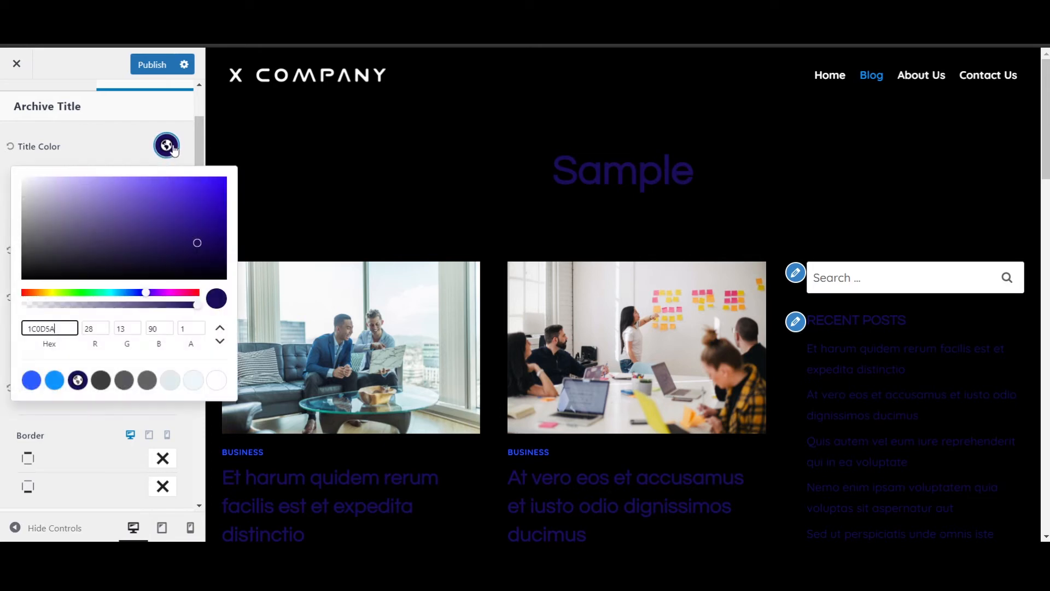
left_click(225, 378)
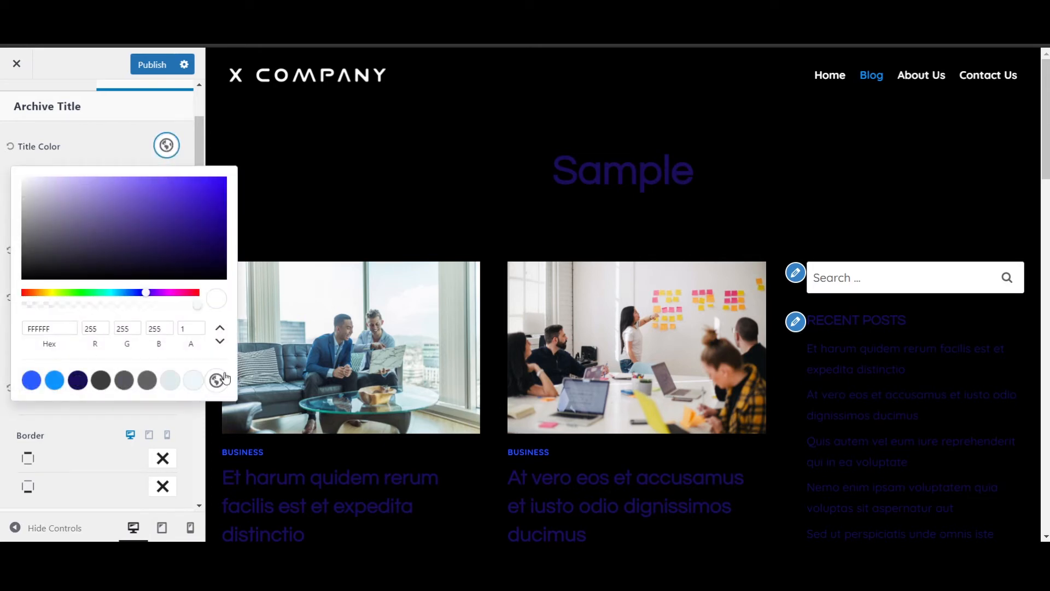
left_click(85, 128)
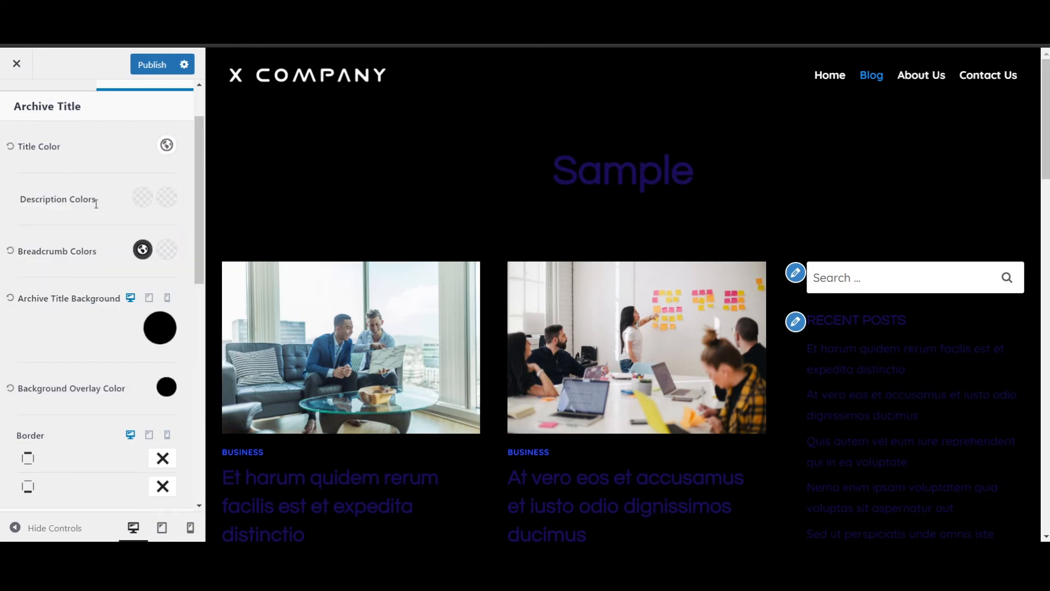
- Set the Post Item Title Font colour in the archive layout to the white palette colour
scroll(120, 274, "down", 1)
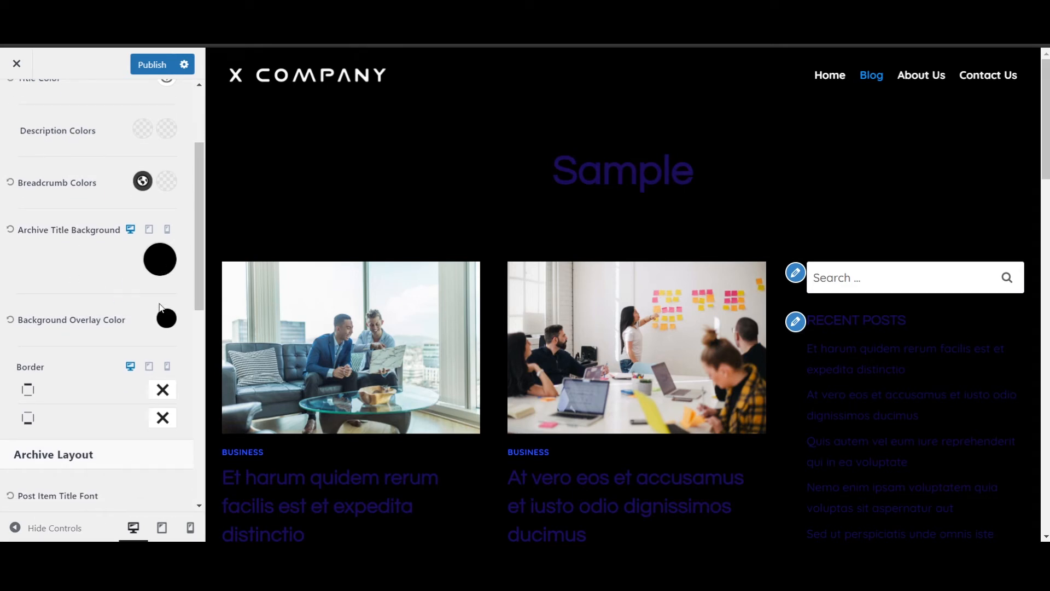
scroll(55, 262, "up", 2)
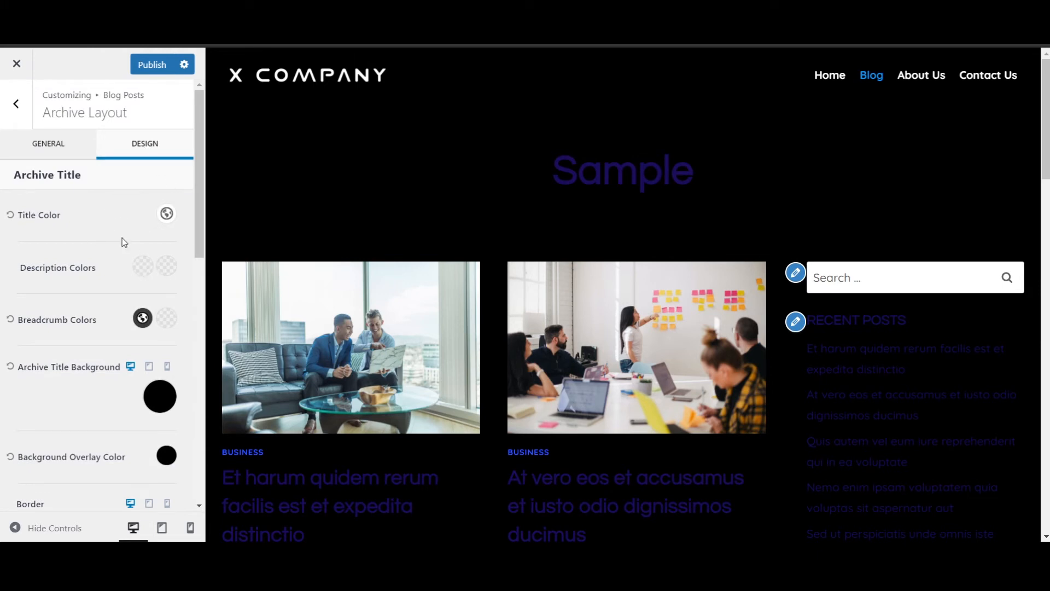
scroll(106, 292, "down", 2)
scroll(112, 304, "down", 2)
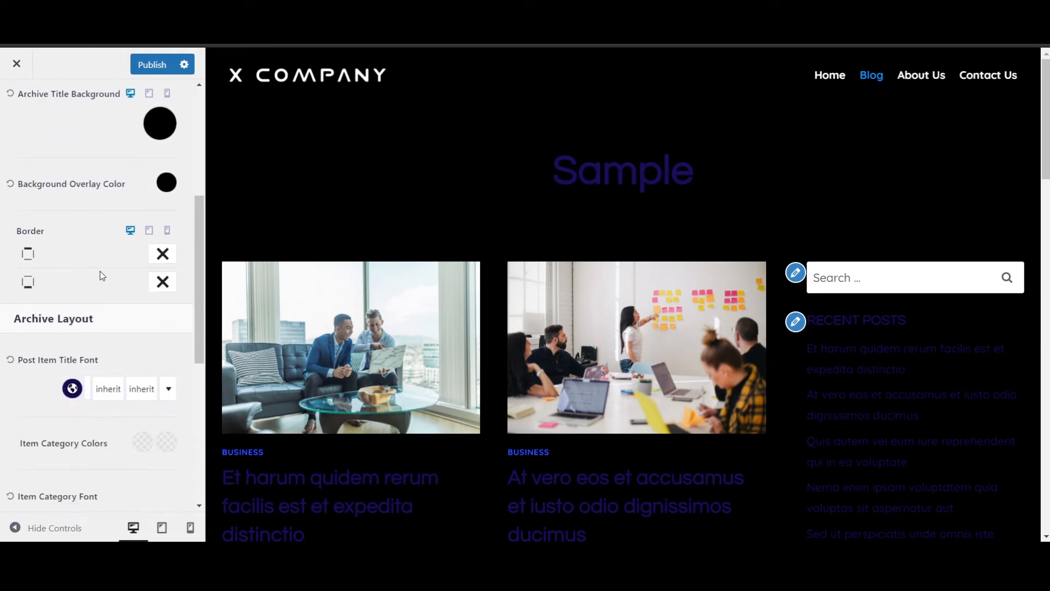
scroll(112, 219, "up", 1)
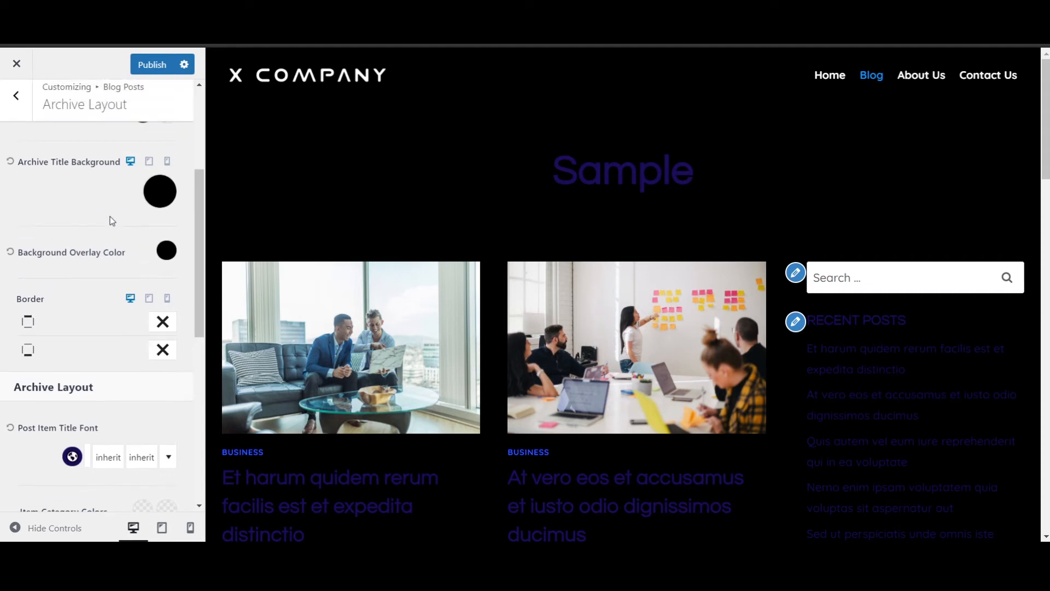
scroll(112, 332, "down", 2)
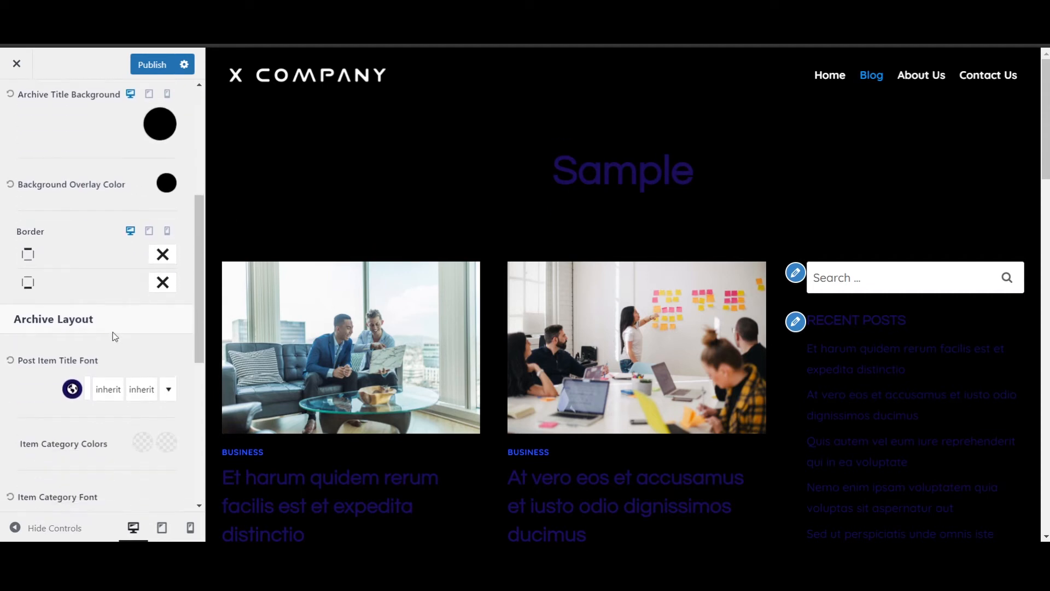
left_click(72, 319)
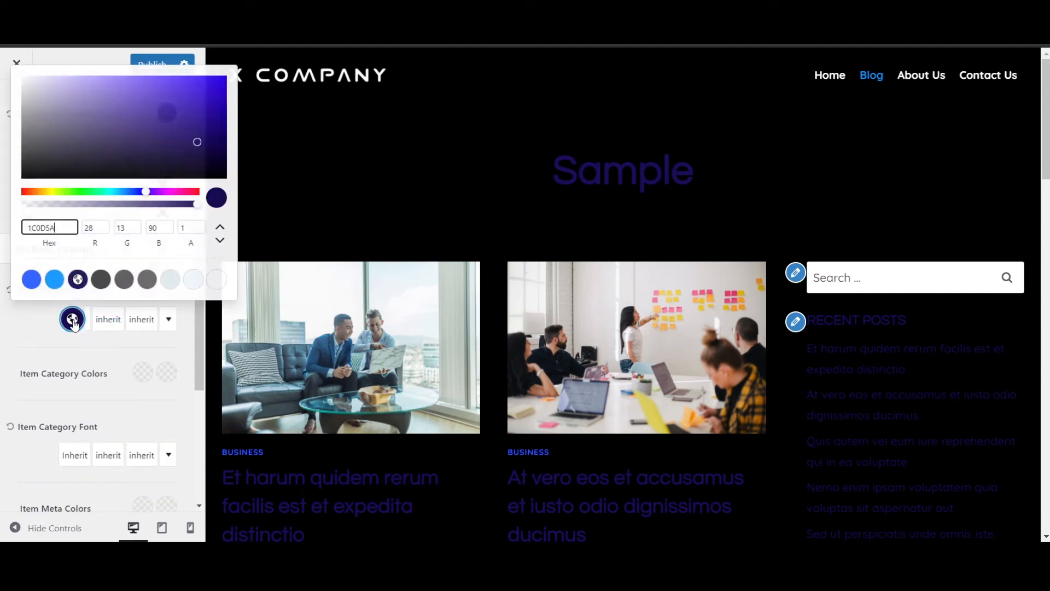
left_click(217, 280)
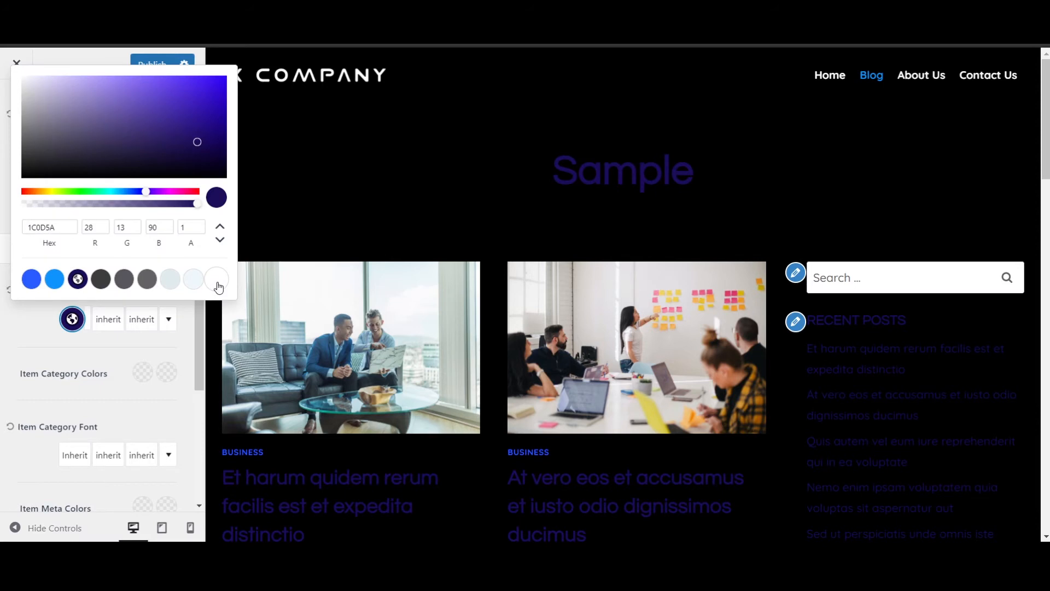
left_click(42, 347)
- Set the Item Category Colors to palette white for the initial colour and palette blue 295CFF for the second colour
left_click(143, 373)
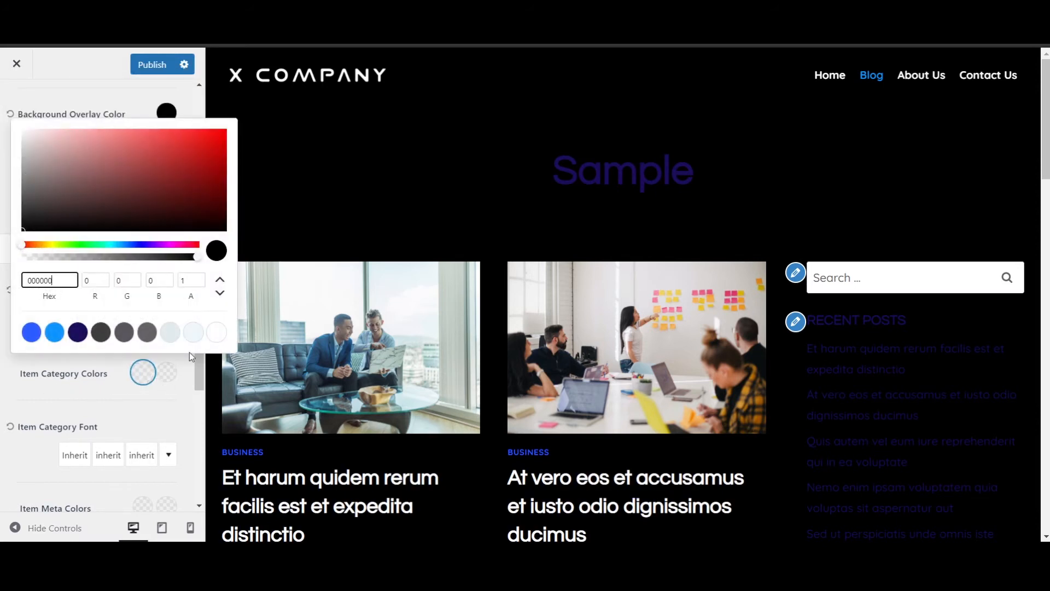
left_click(213, 331)
left_click(159, 380)
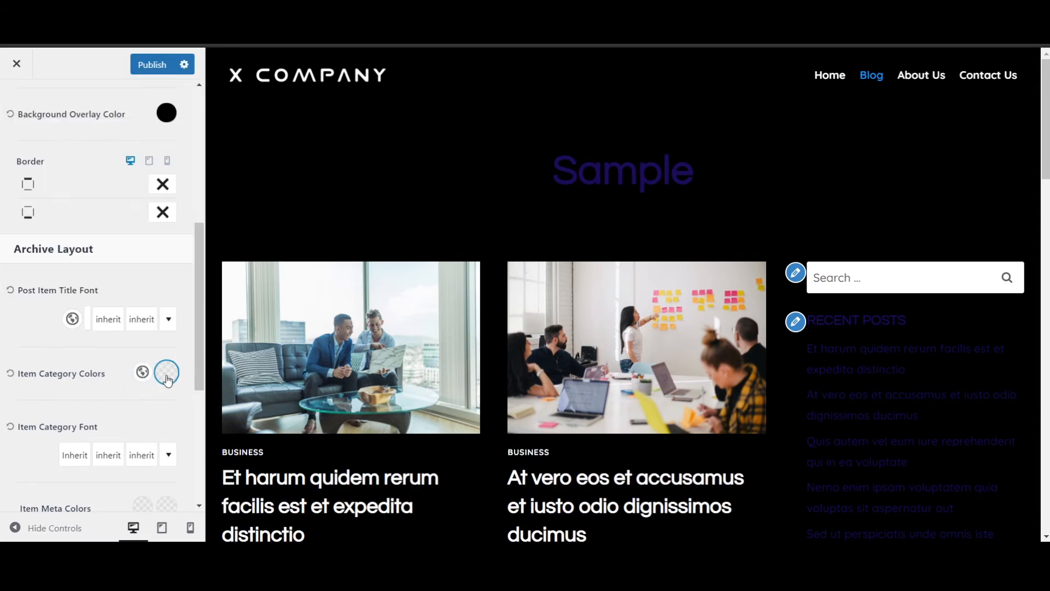
left_click(167, 380)
left_click(31, 332)
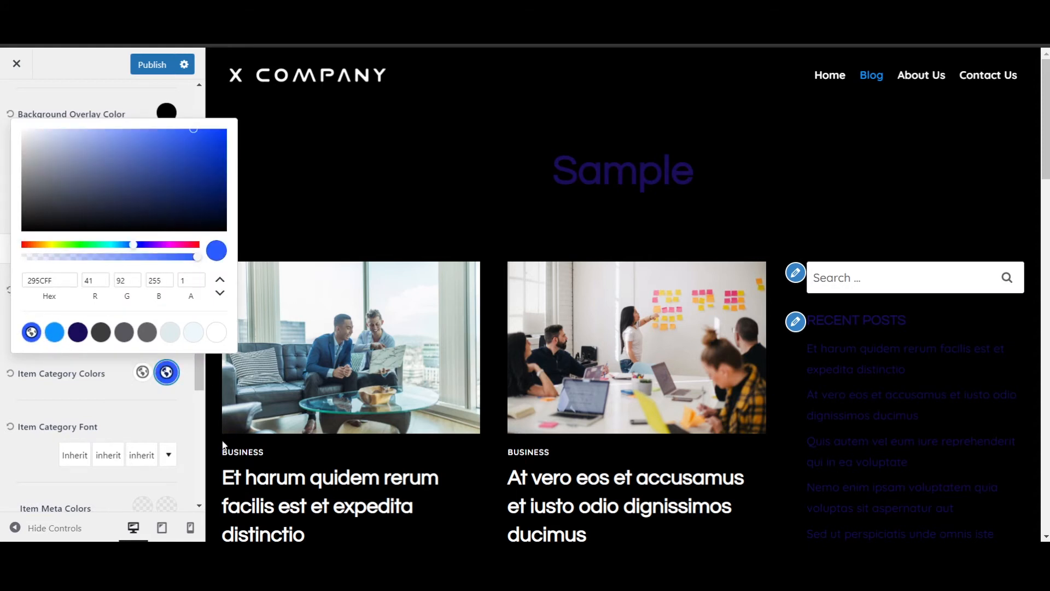
left_click(136, 403)
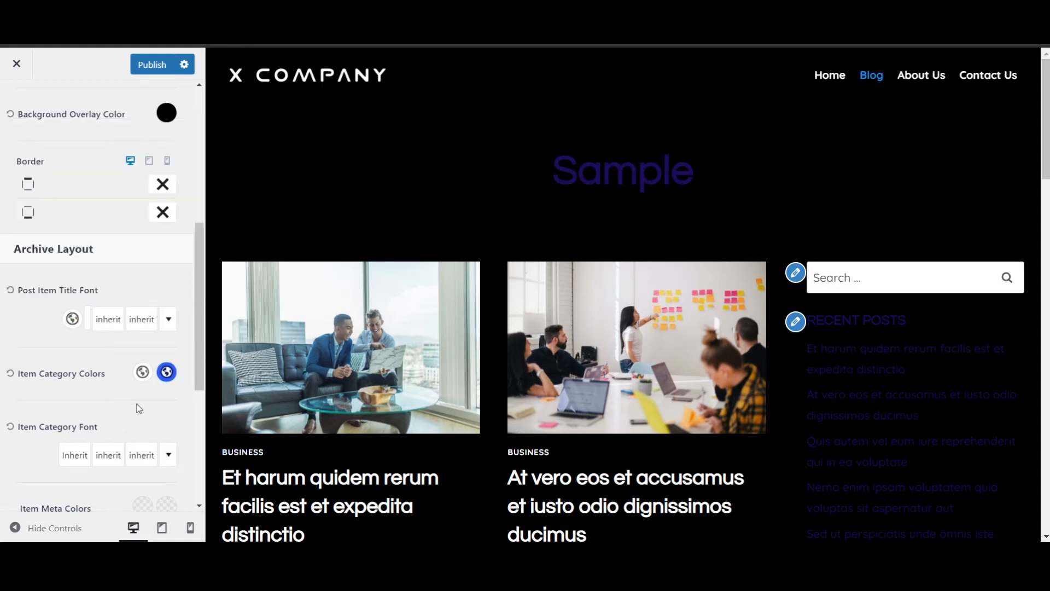
- Examine the remaining archive design options and check the post cards and page title for legibility on the black background
scroll(166, 379, "down", 2)
scroll(115, 370, "down", 1)
scroll(380, 392, "down", 1)
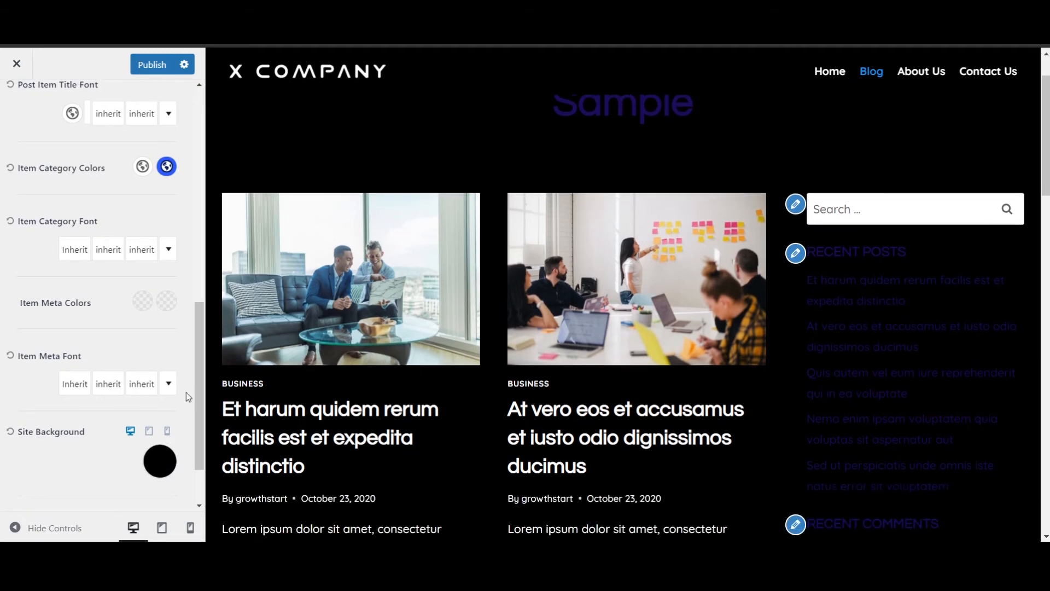
scroll(186, 395, "down", 1)
scroll(328, 425, "down", 2)
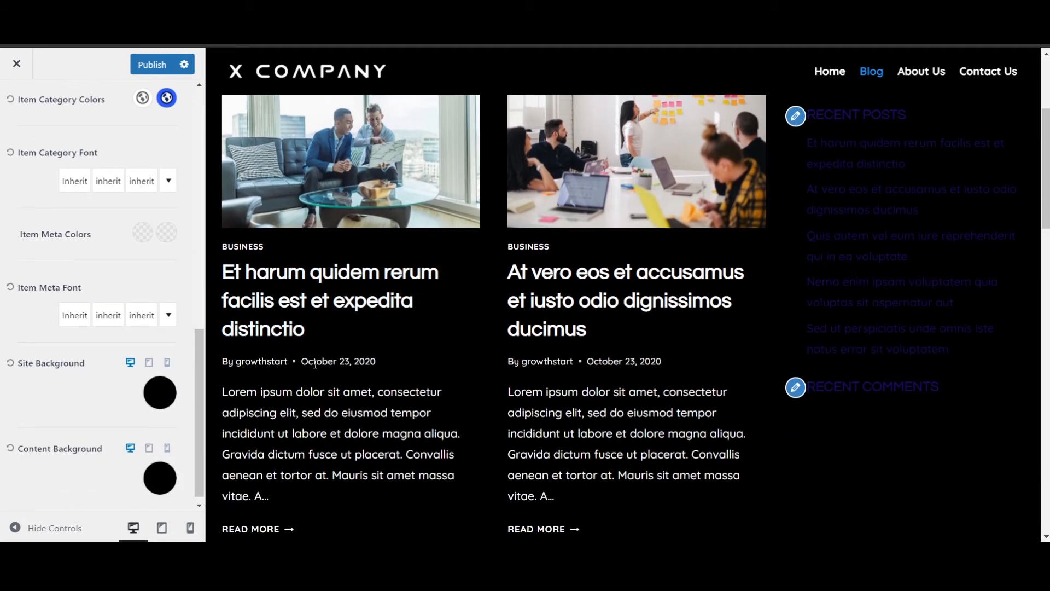
scroll(323, 376, "down", 2)
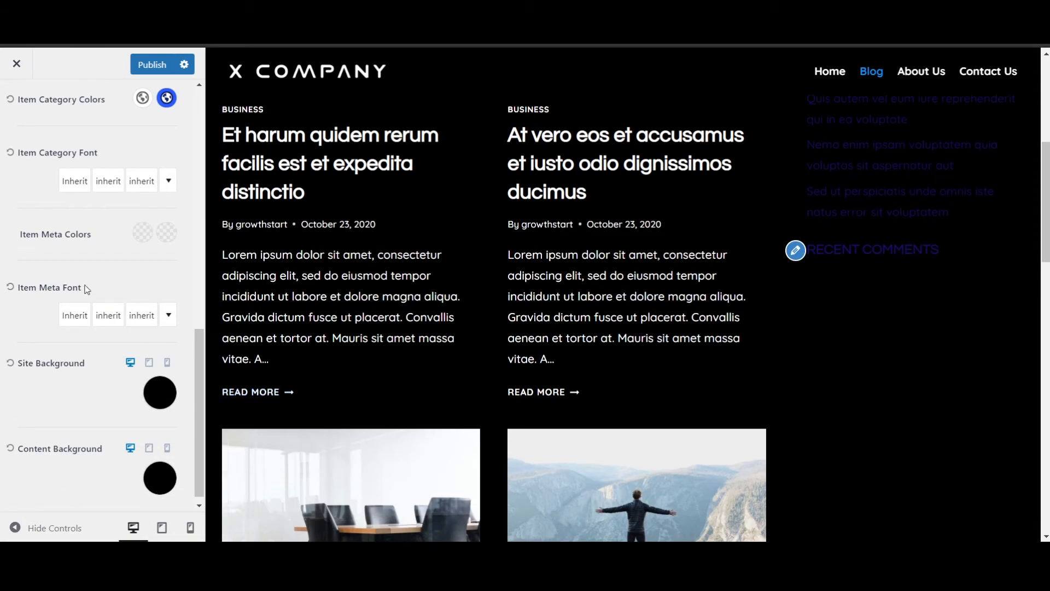
scroll(125, 272, "down", 1)
scroll(126, 272, "up", 5)
scroll(383, 235, "up", 5)
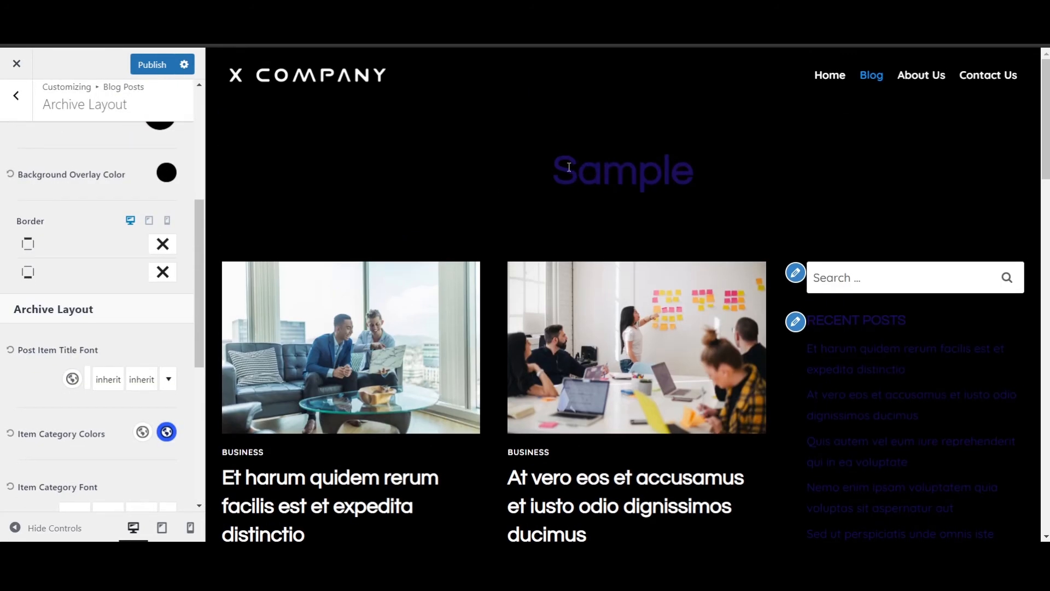
left_click_drag(591, 166, 668, 166)
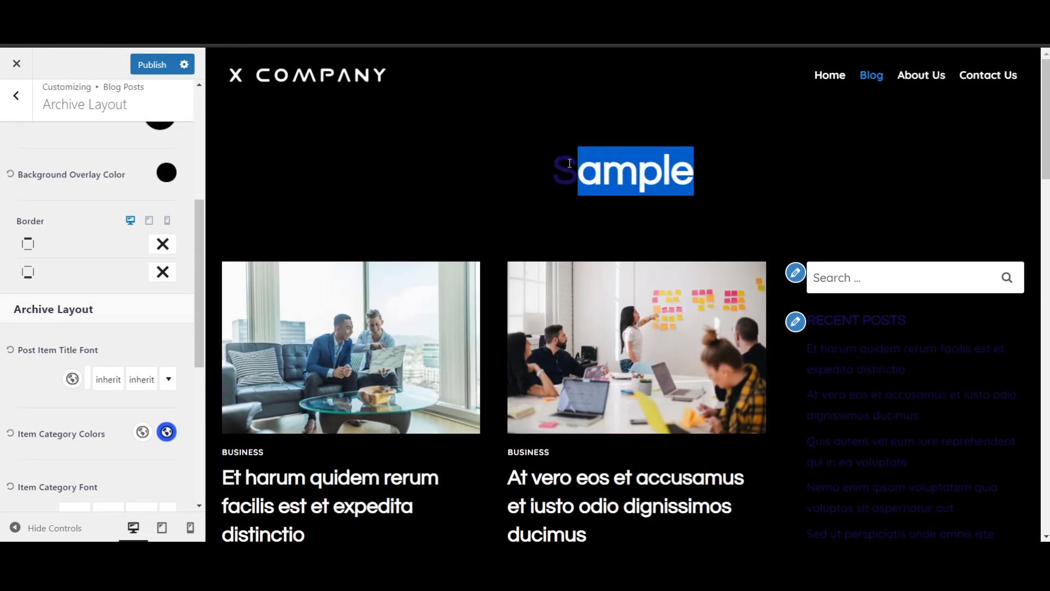
left_click_drag(563, 165, 638, 170)
left_click(653, 170)
- Try the 3D3D3D palette colour for the archive Title Color, and reapply the white palette colour
scroll(89, 188, "up", 5)
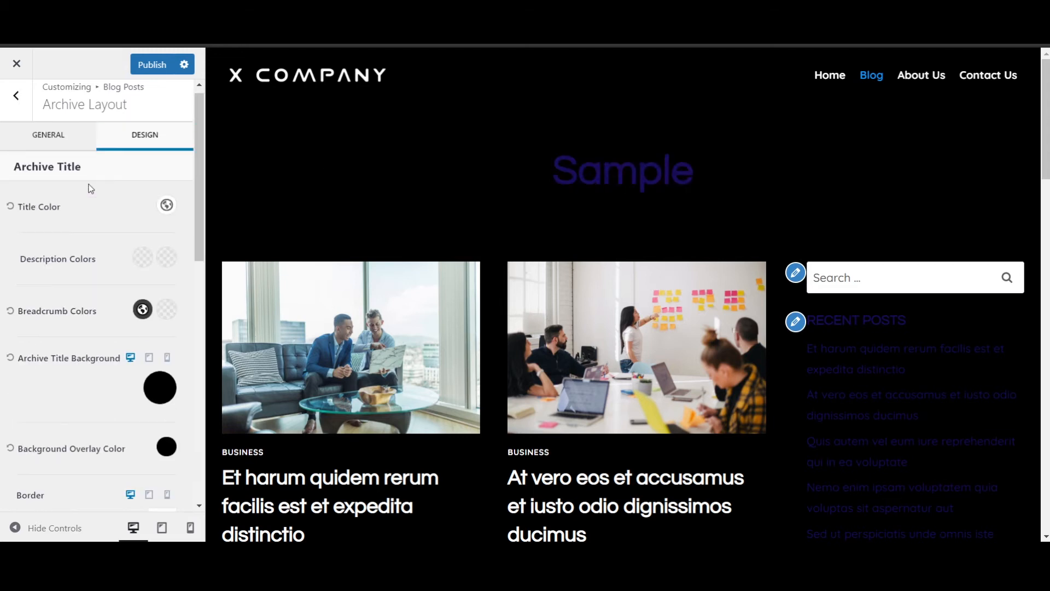
left_click(166, 214)
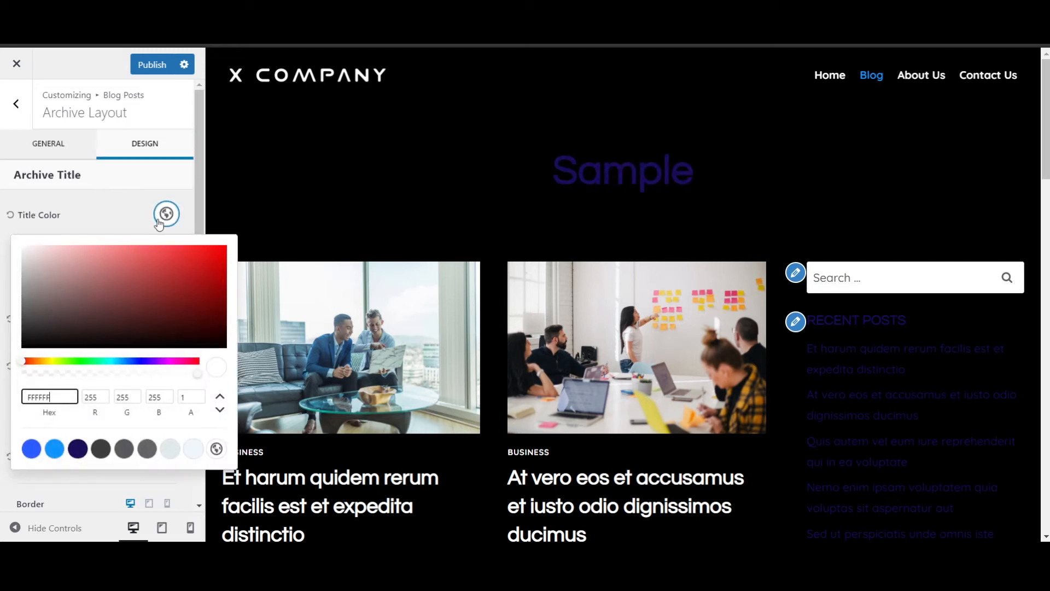
left_click(106, 458)
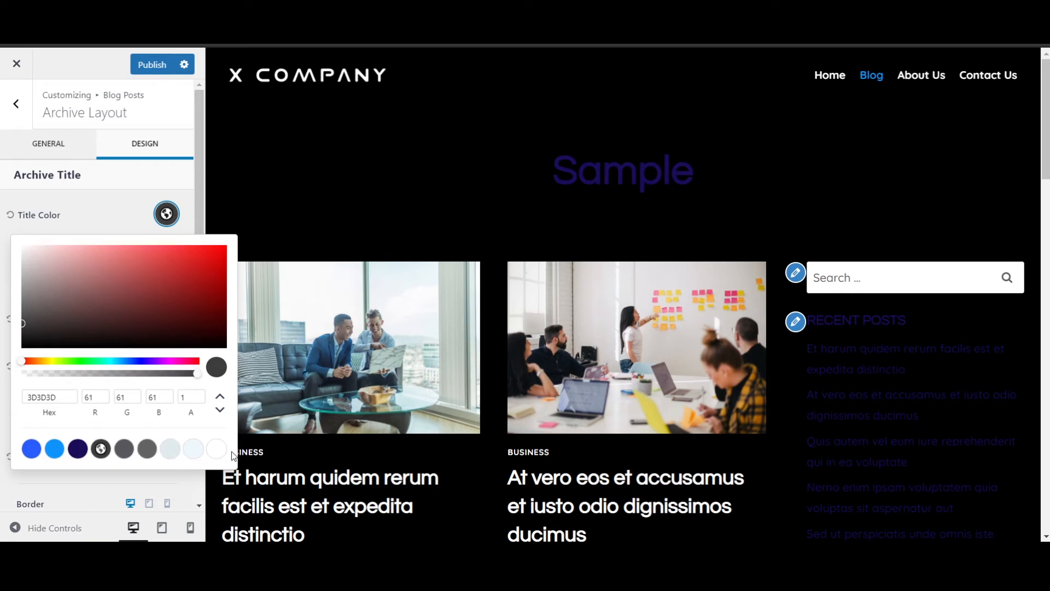
left_click(214, 456)
left_click(419, 161)
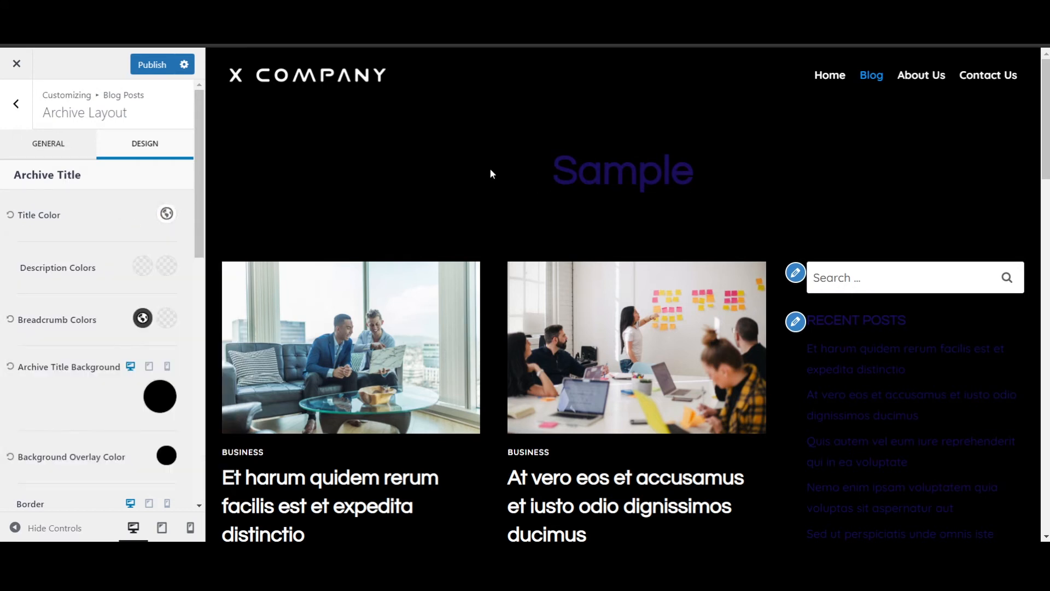
- Set the archive Description Colors to palette white for the initial colour and palette blue 295CFF for the second colour
left_click(141, 268)
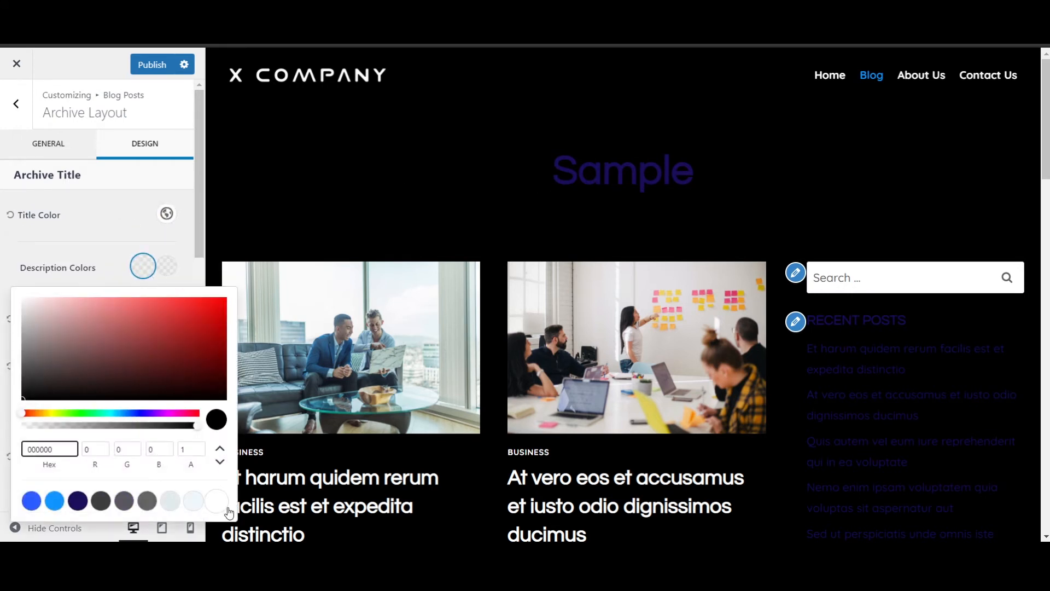
left_click(153, 267)
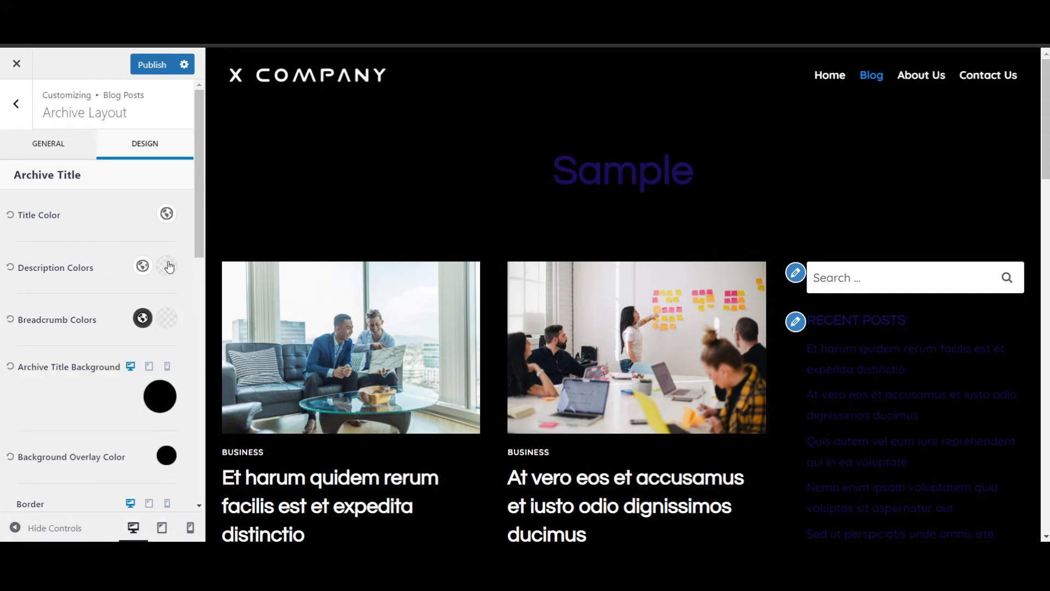
left_click(167, 267)
left_click(31, 501)
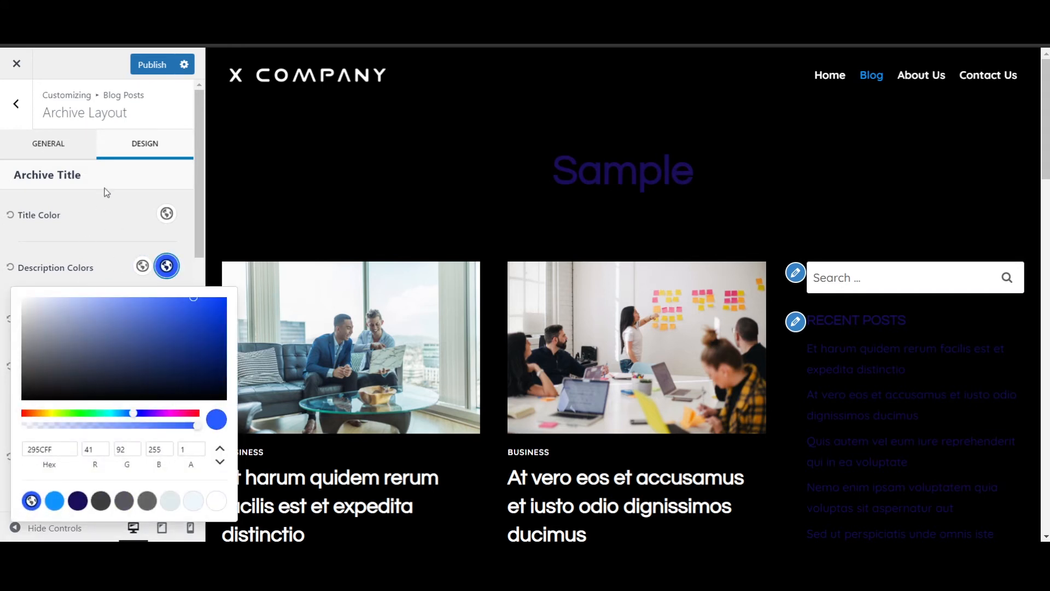
left_click(107, 193)
- Set the initial Breadcrumb Colors swatch of the archive title to the white palette colour
left_click(143, 318)
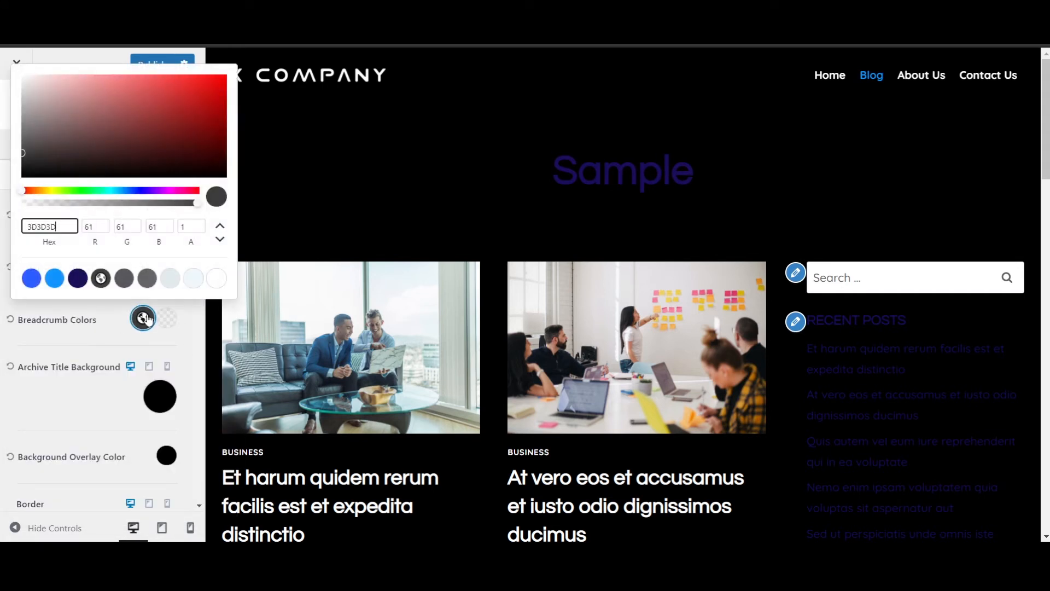
left_click(218, 282)
left_click(64, 349)
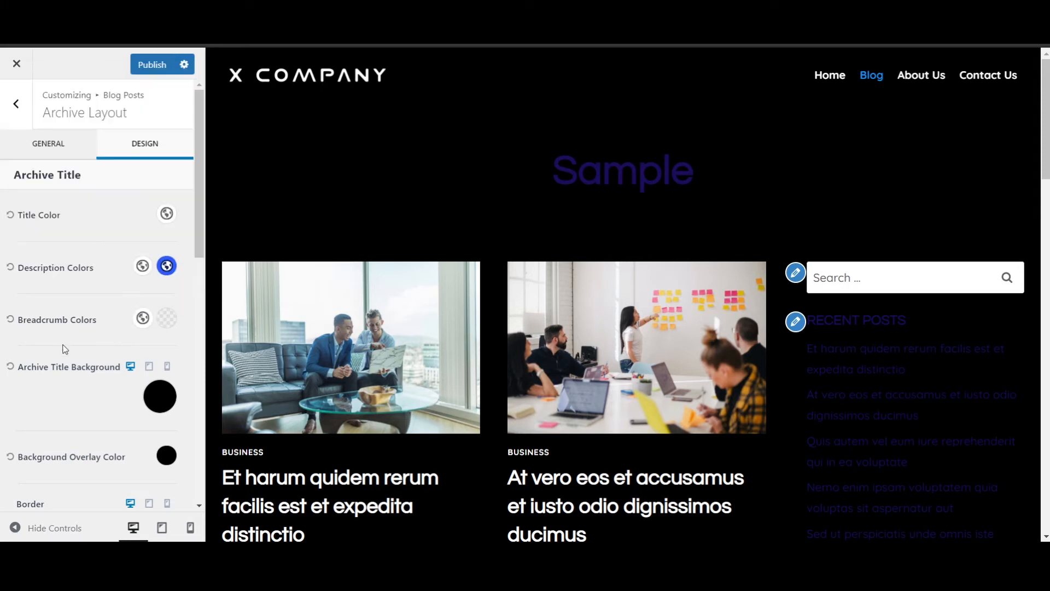
- Set the Archive Title Background to the white palette colour and make the Background Overlay Color fully transparent
left_click(170, 399)
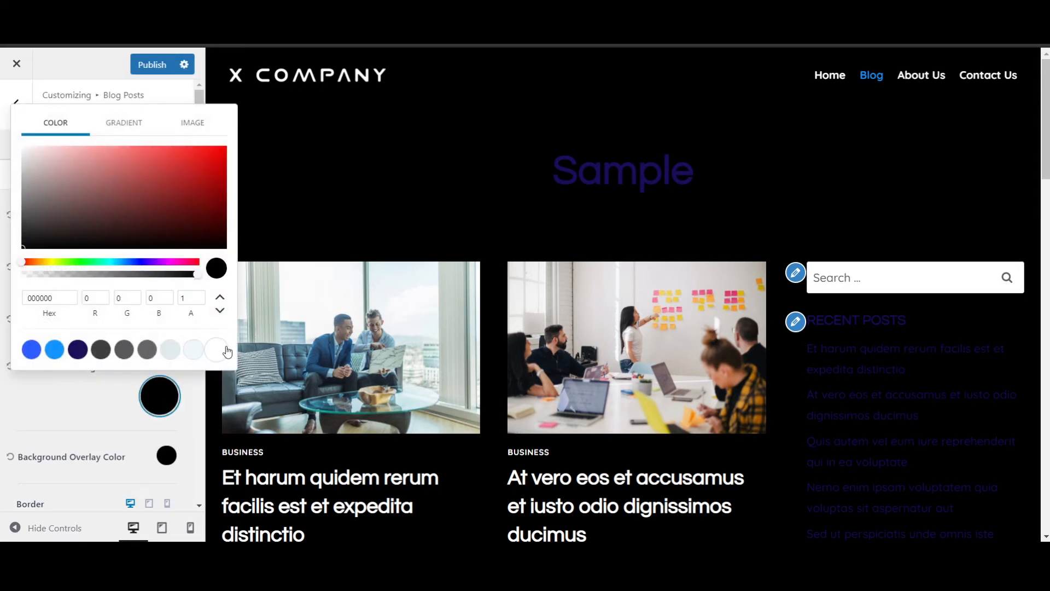
left_click(226, 350)
left_click(87, 412)
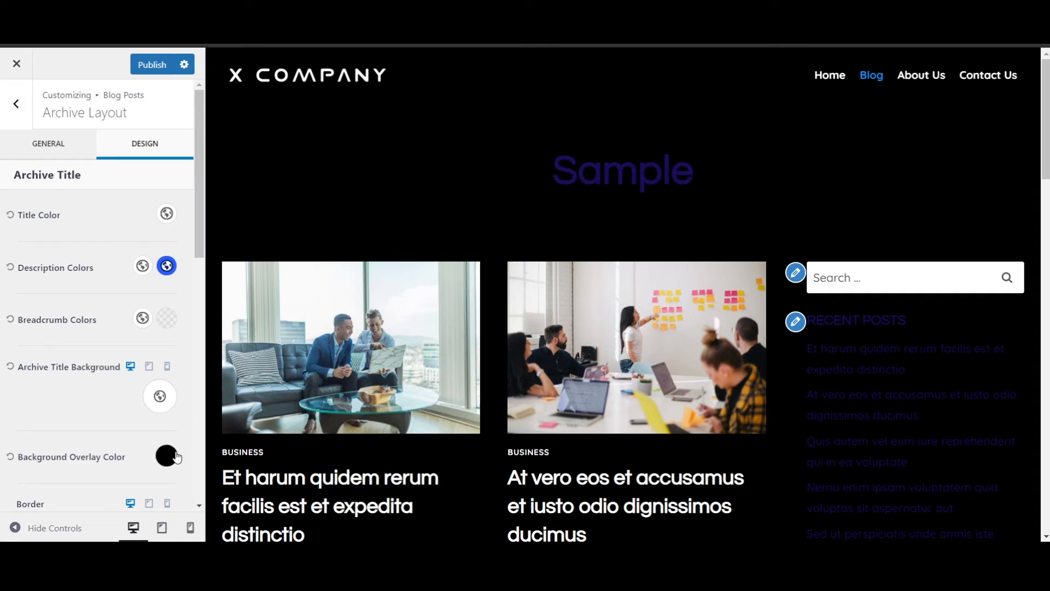
left_click(166, 456)
left_click_drag(197, 345, 24, 344)
left_click(100, 478)
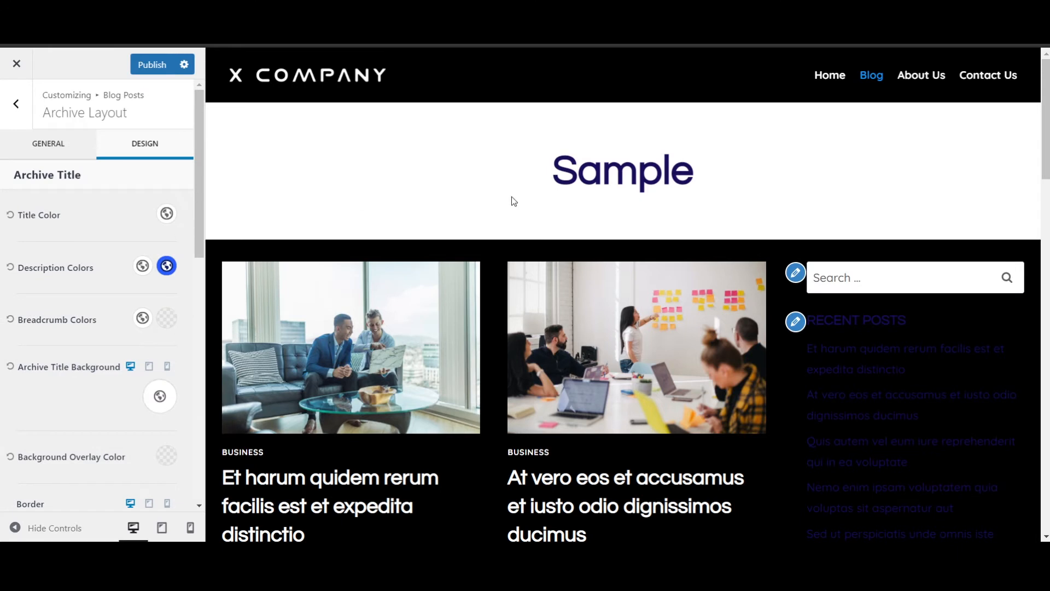
- Set the archive Title Color to black (000000)
scroll(511, 198, "down", 2)
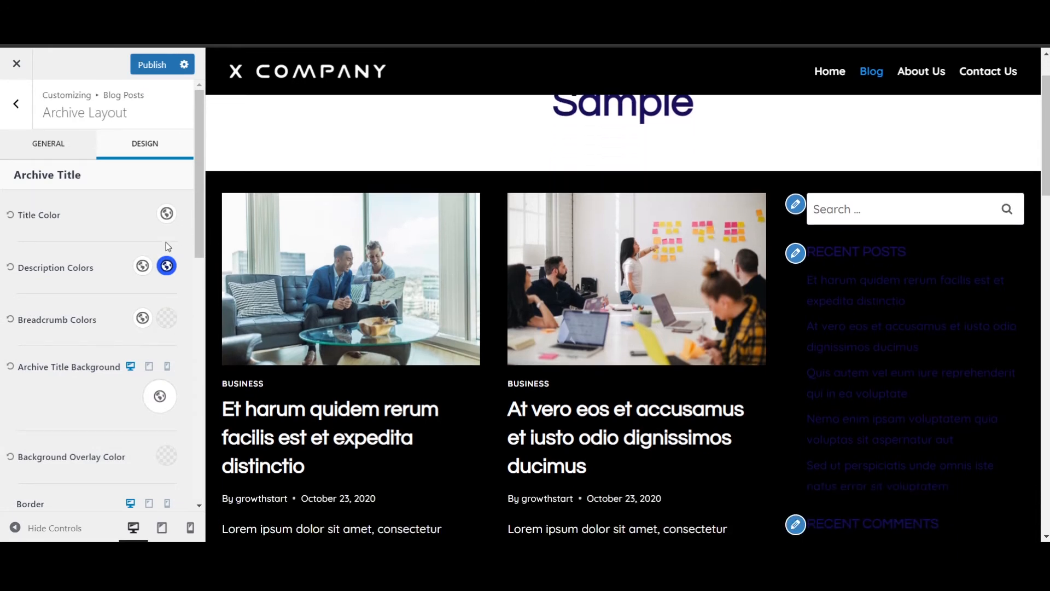
left_click(166, 214)
left_click_drag(86, 344, 16, 351)
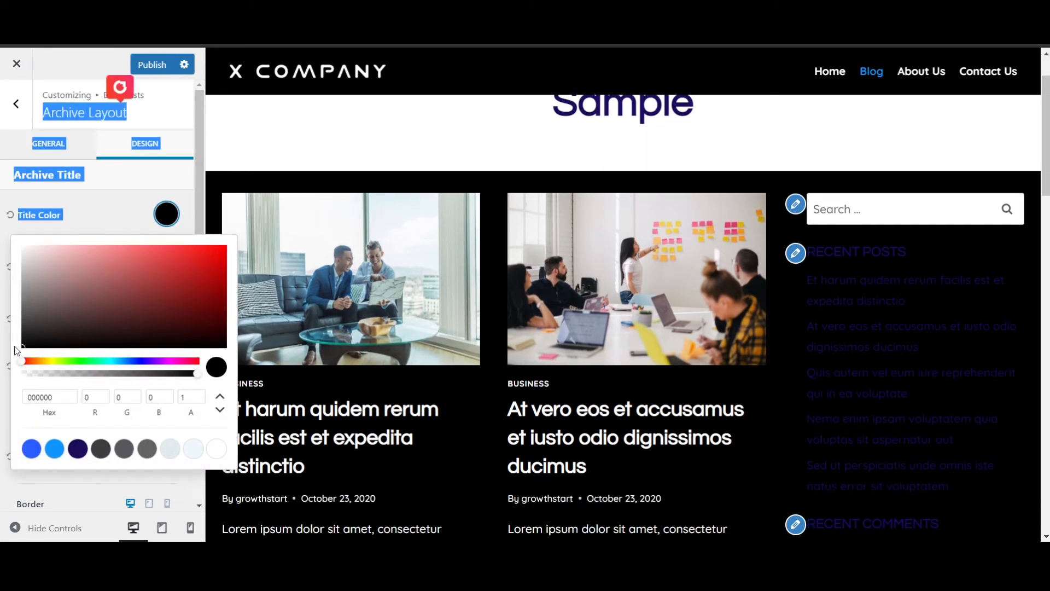
left_click(112, 218)
scroll(512, 218, "up", 2)
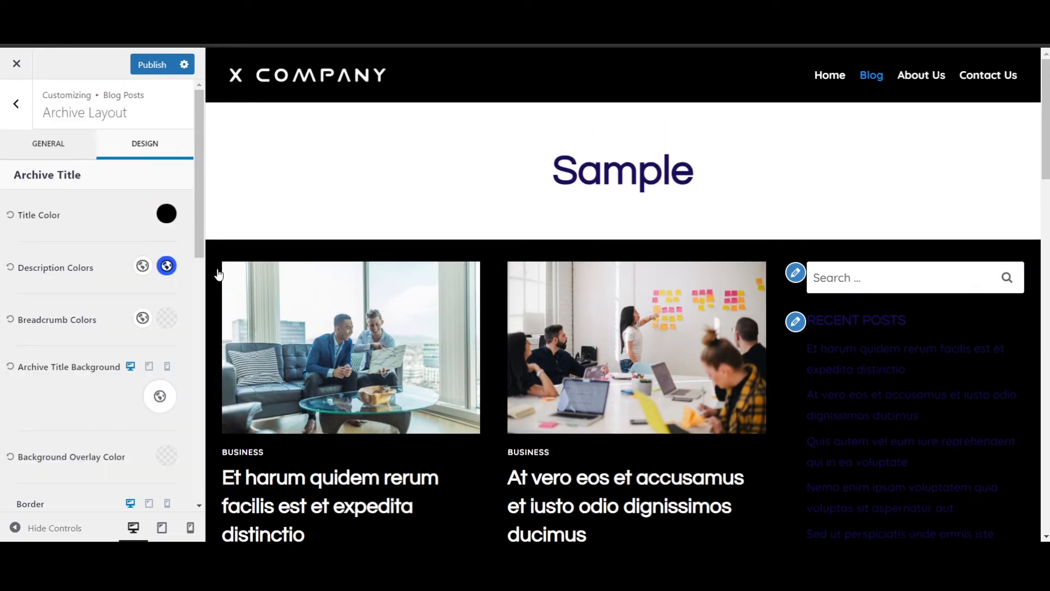
- Examine the archive layout design options and check the title banner, post cards and sidebar widgets in the blog preview
scroll(124, 305, "down", 4)
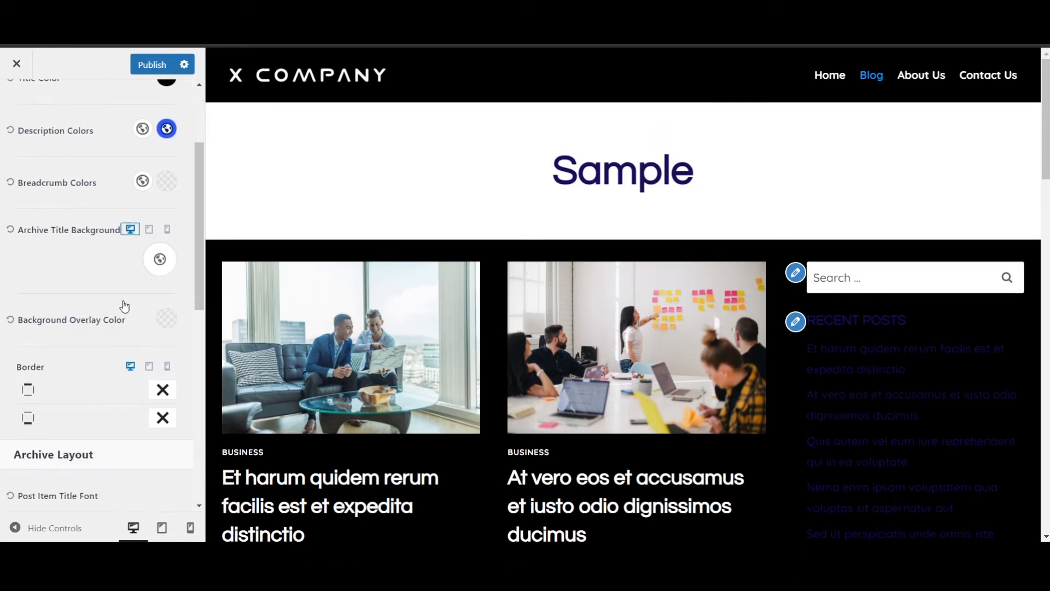
scroll(140, 292, "down", 4)
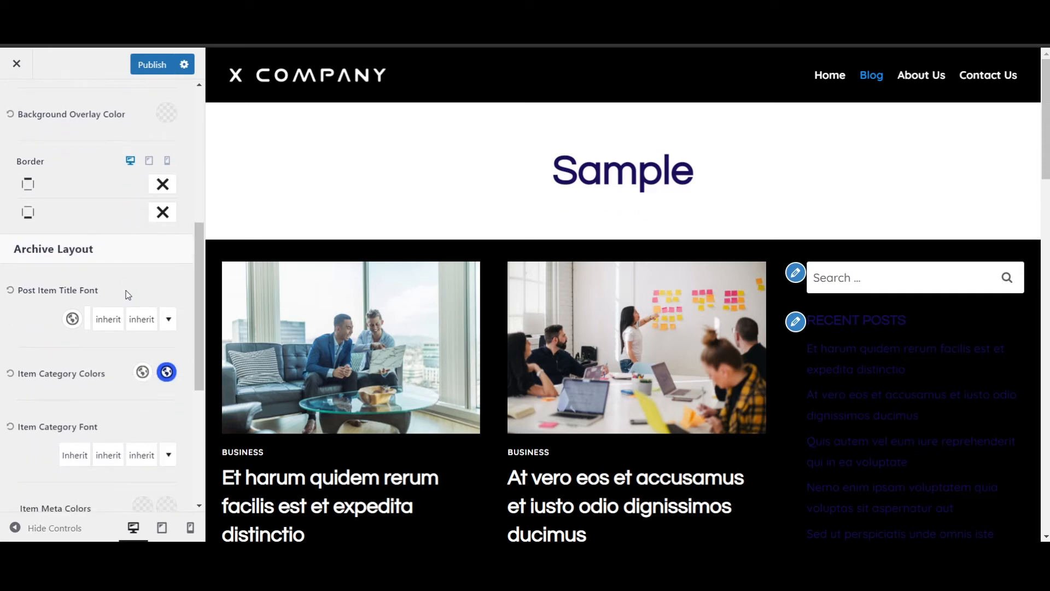
scroll(646, 176, "down", 1)
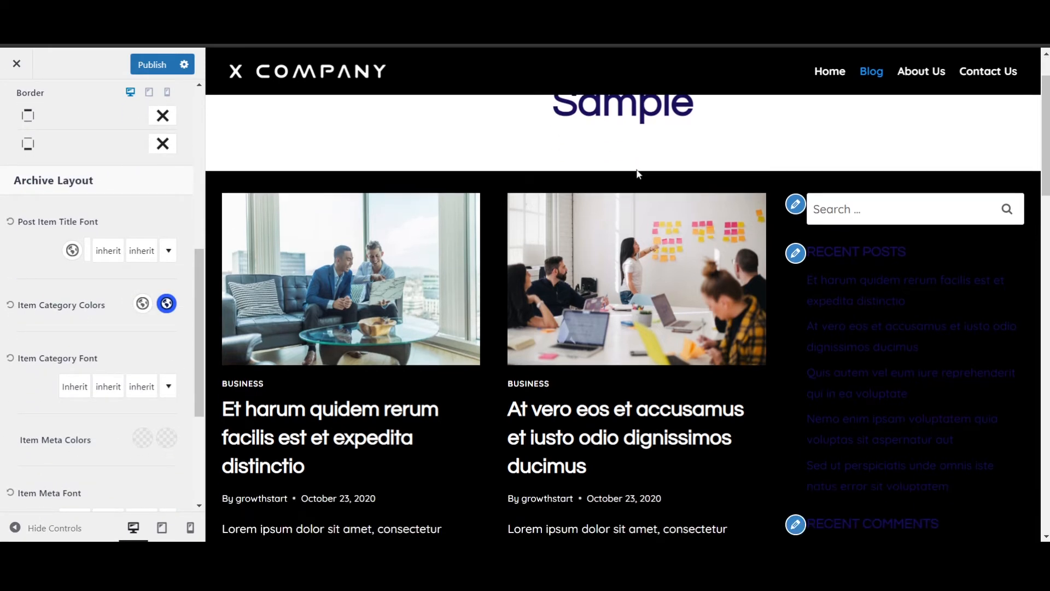
scroll(639, 173, "up", 1)
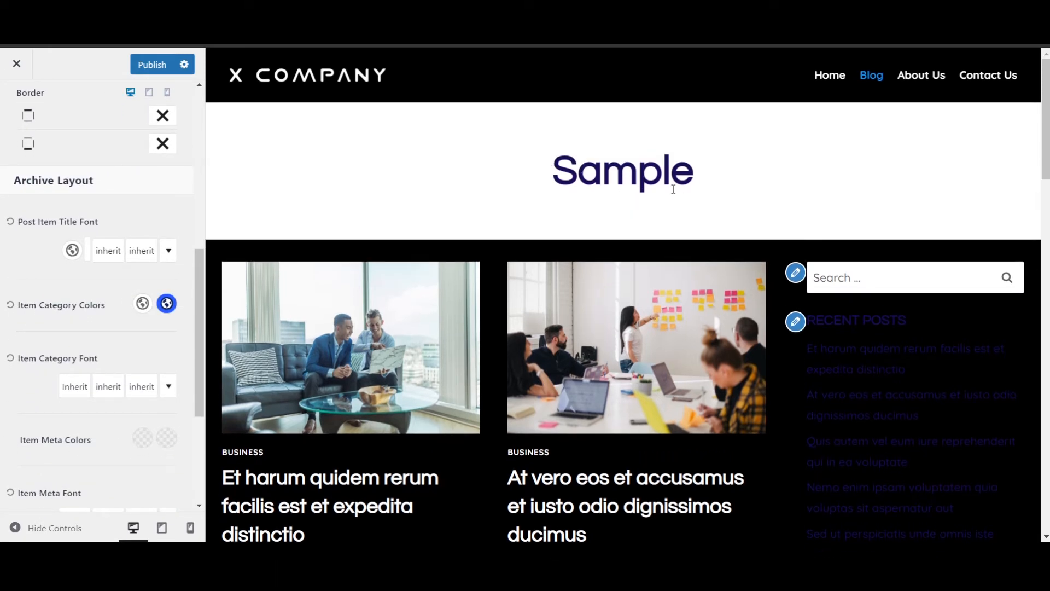
scroll(672, 192, "down", 1)
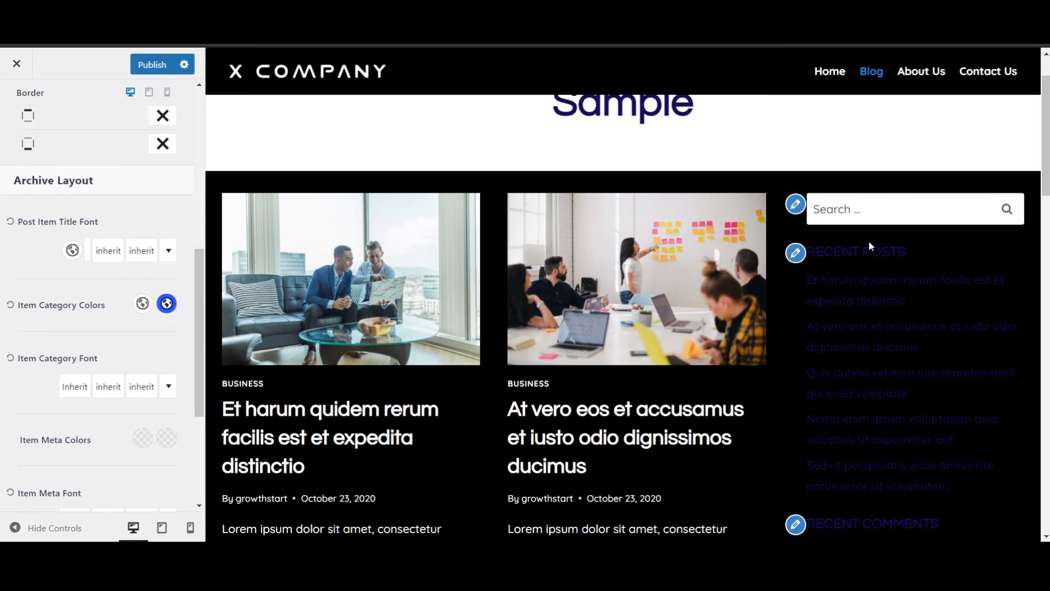
scroll(869, 243, "down", 1)
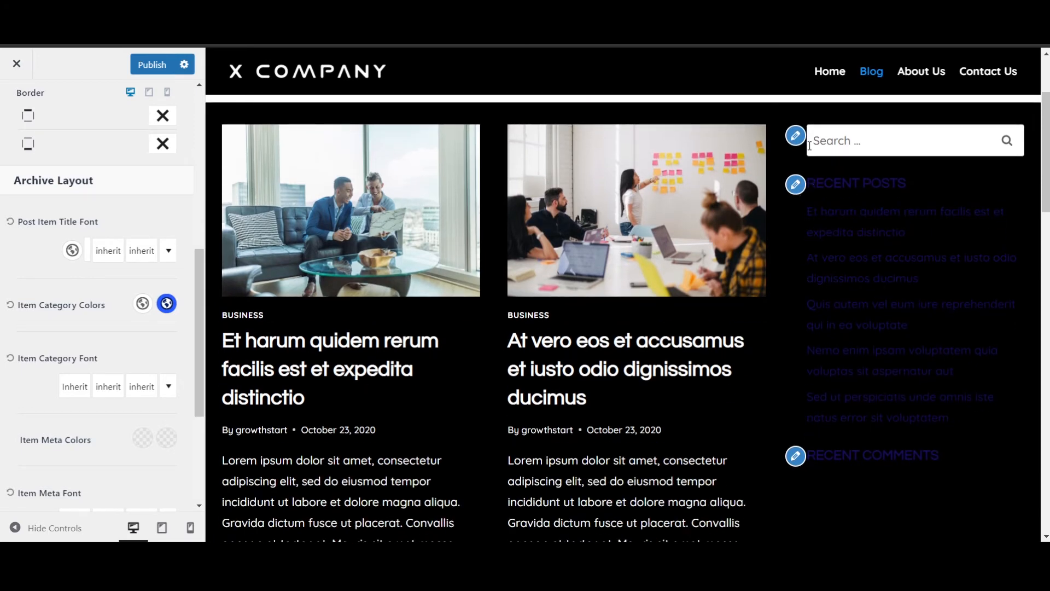
scroll(849, 338, "down", 3)
scroll(905, 426, "down", 7)
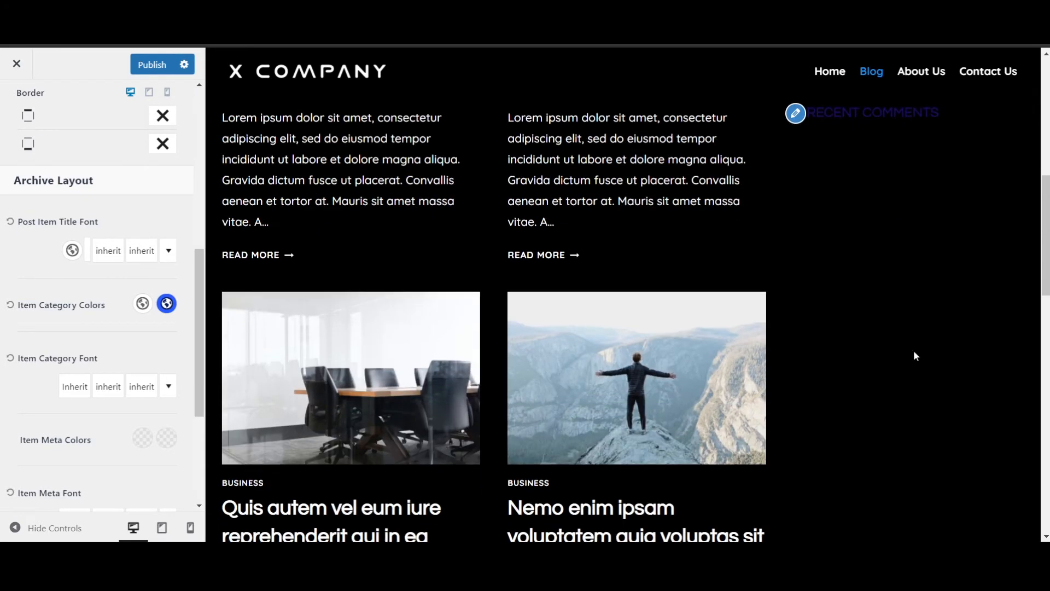
scroll(881, 350, "down", 9)
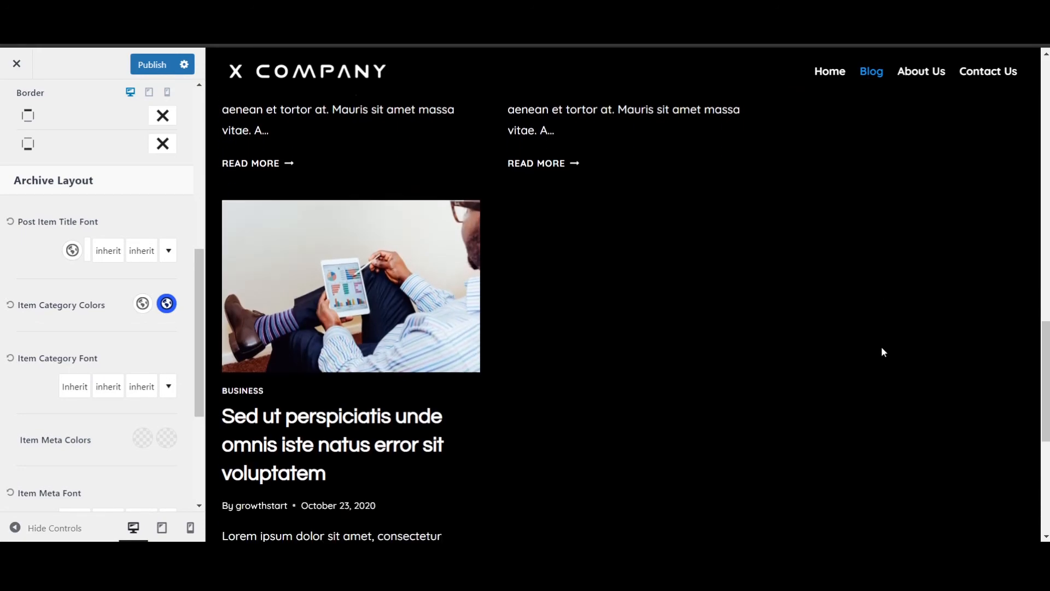
scroll(875, 350, "up", 4)
scroll(599, 287, "up", 10)
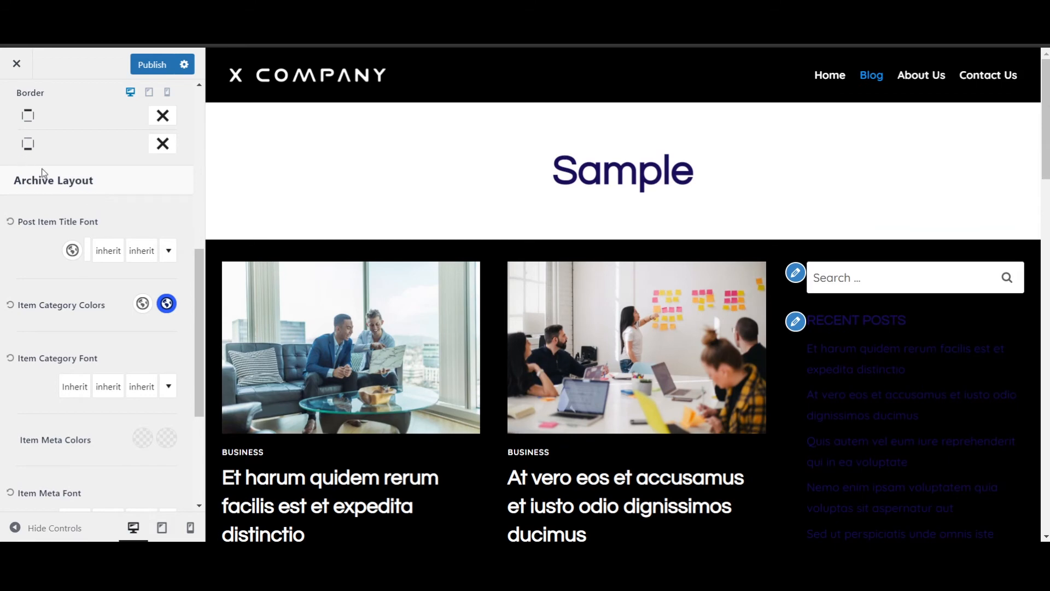
- Turn off Show Archive Title for the archive layout and return to the main customizer sections
scroll(43, 173, "up", 8)
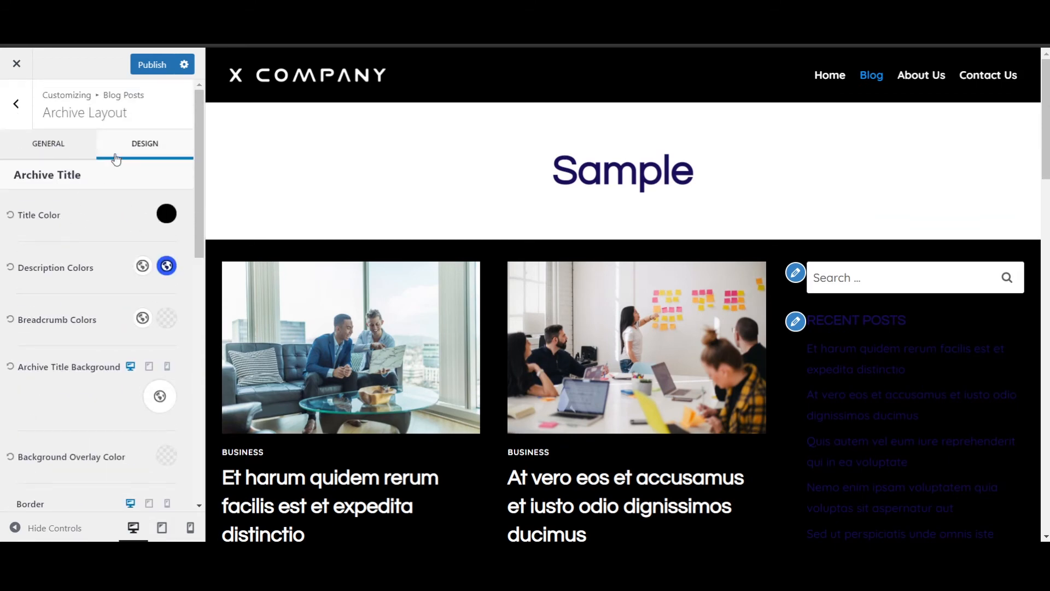
left_click(70, 145)
left_click(55, 212)
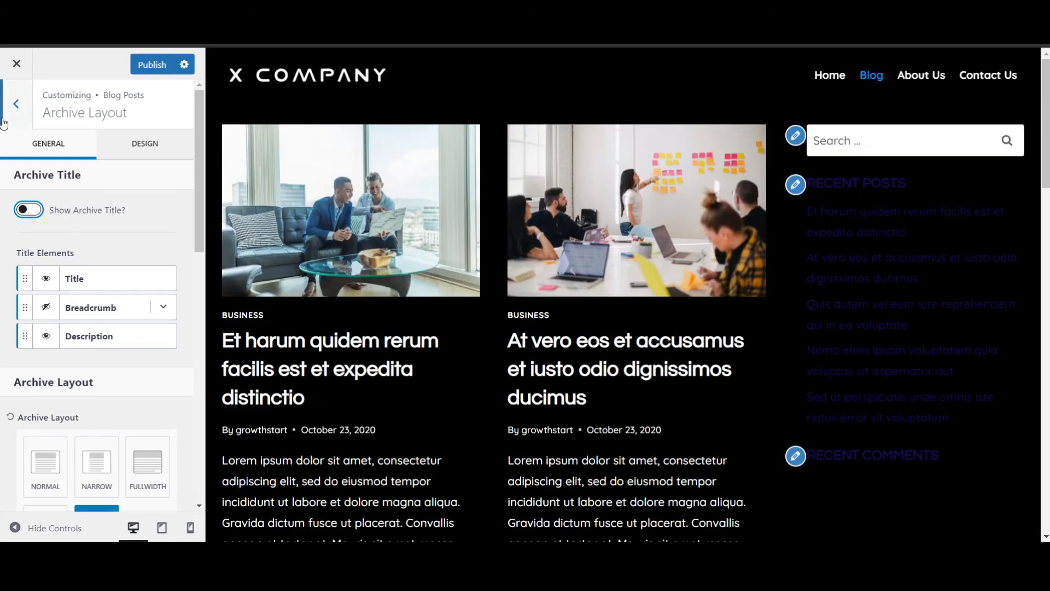
left_click(21, 105)
left_click(17, 103)
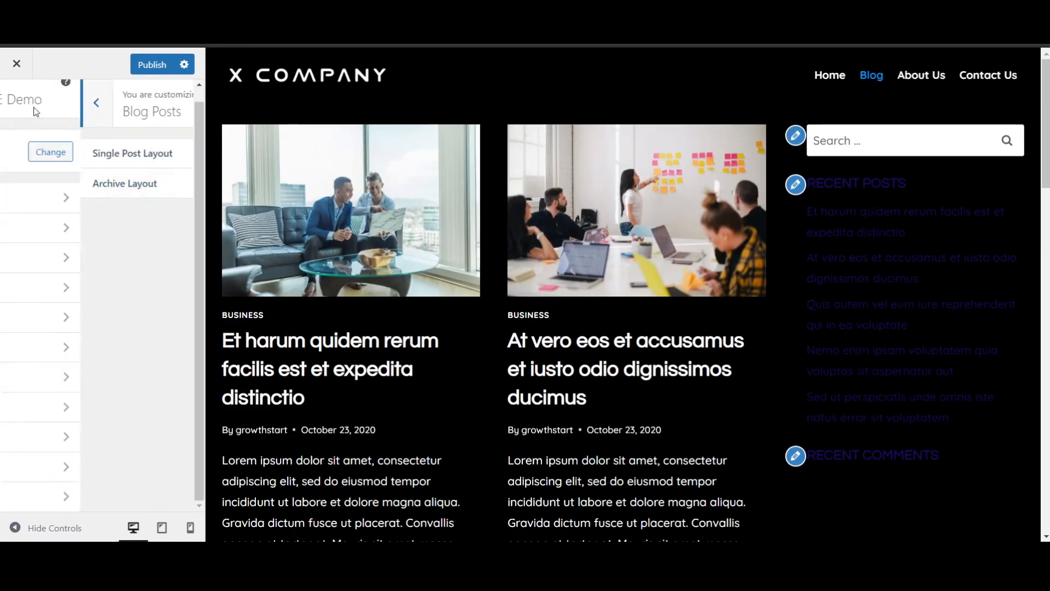
- Enable the sticky sidebar in the General section's Sidebar settings and check its behaviour along the blog page
left_click(67, 198)
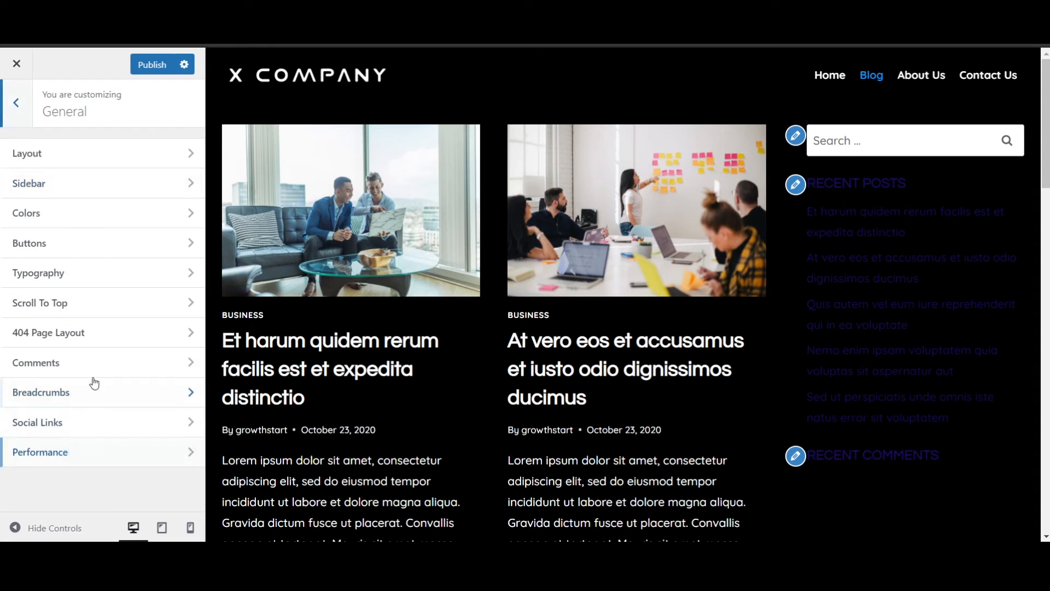
left_click(83, 194)
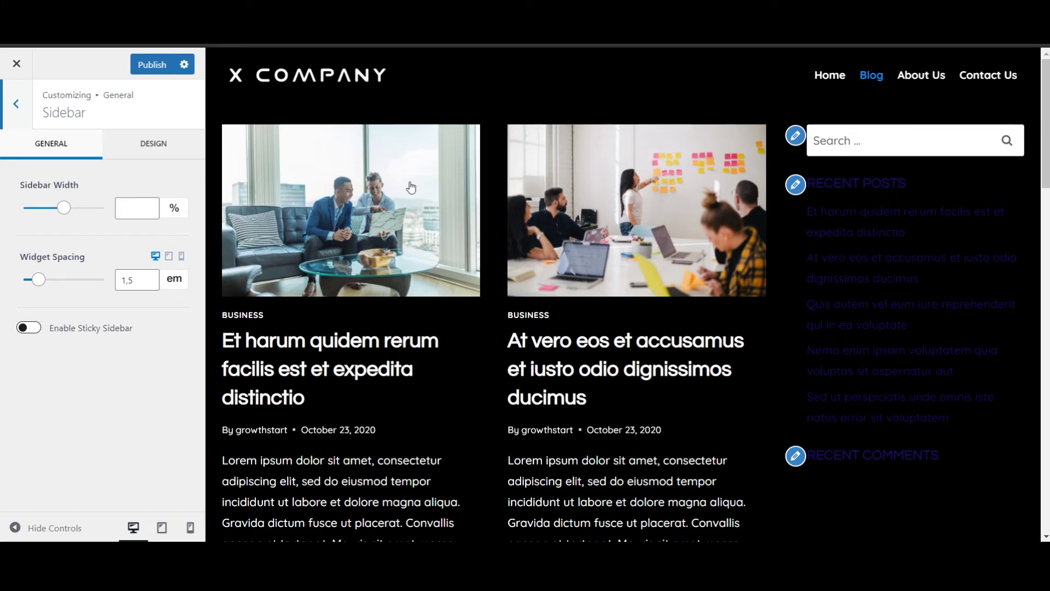
scroll(475, 110, "down", 3)
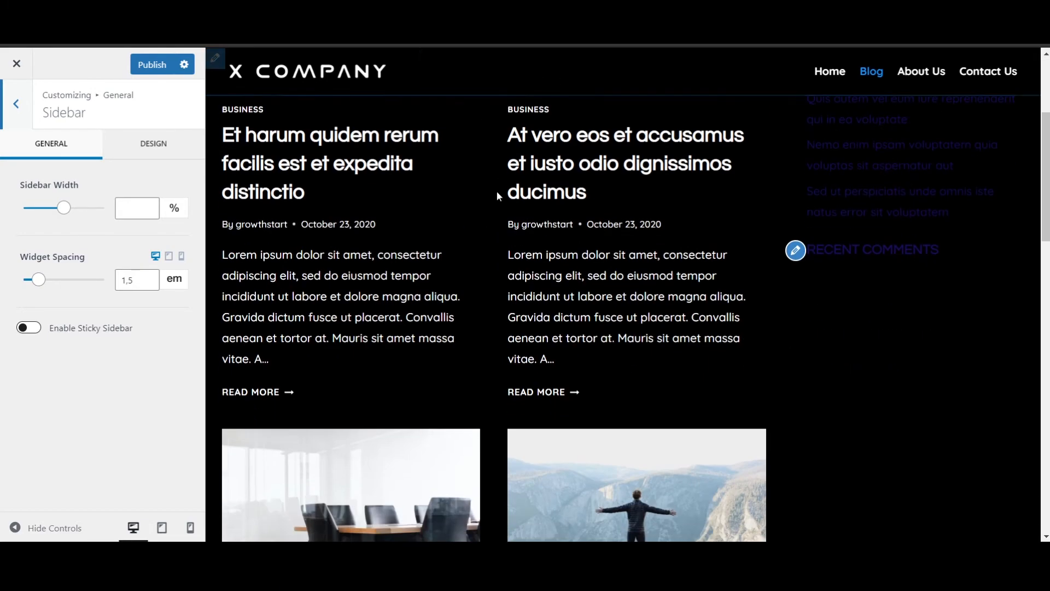
scroll(507, 187, "down", 7)
scroll(559, 189, "up", 4)
scroll(569, 190, "up", 6)
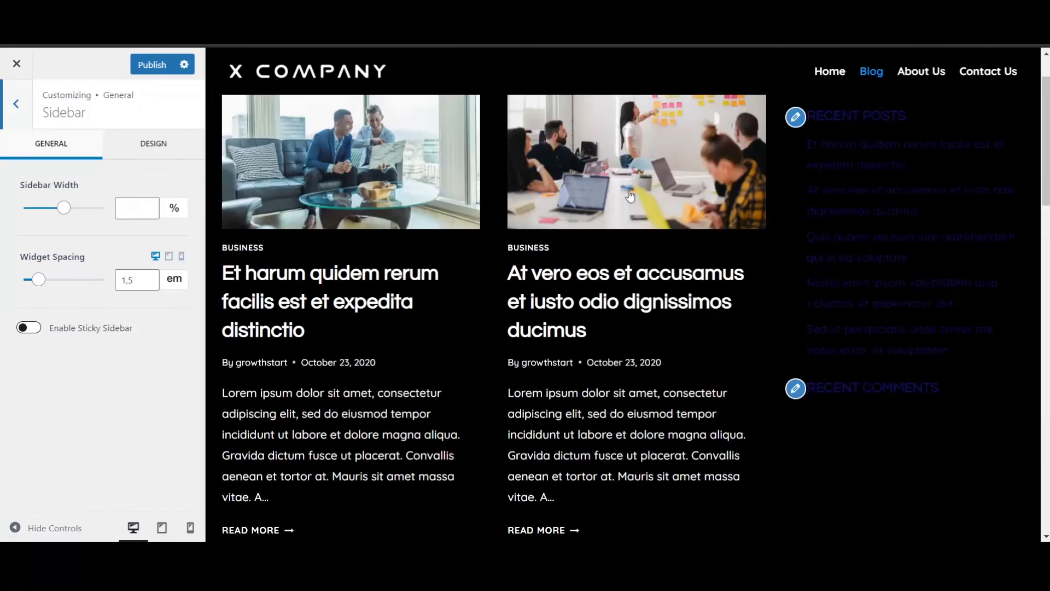
left_click(80, 328)
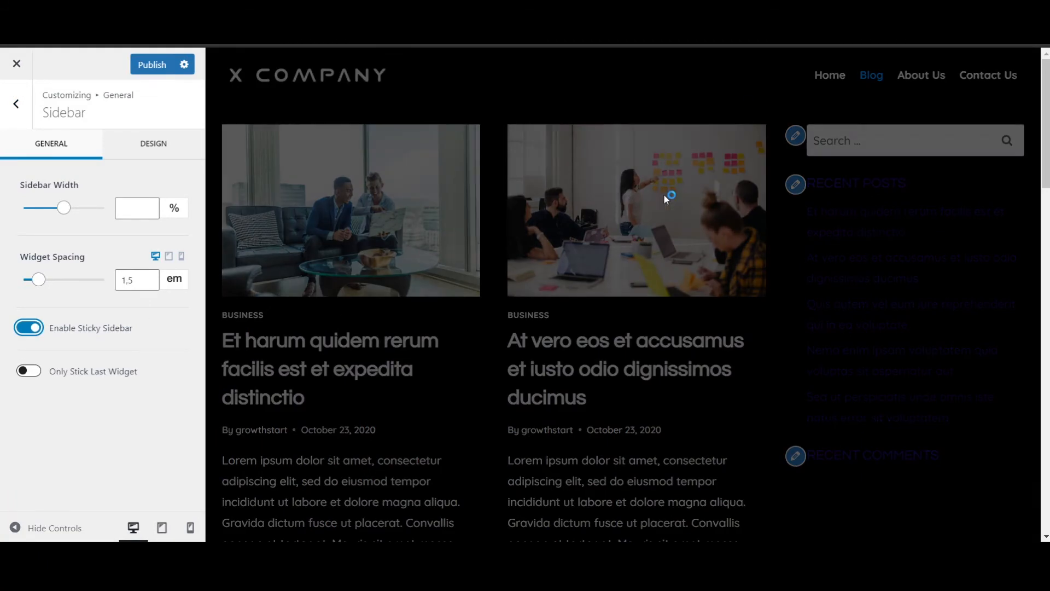
scroll(683, 235, "down", 3)
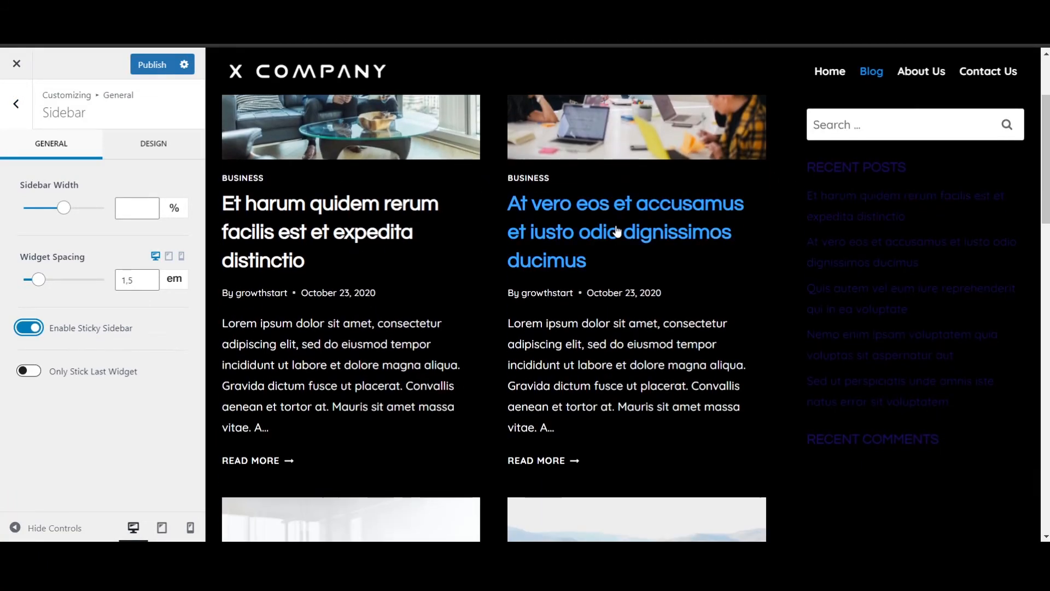
scroll(910, 235, "down", 4)
scroll(911, 239, "down", 3)
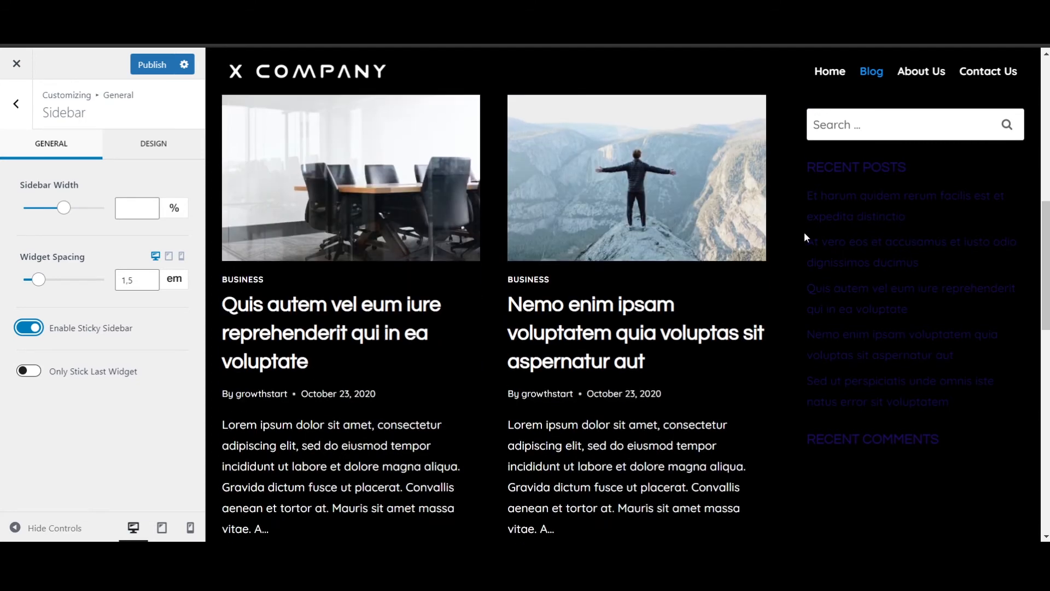
scroll(804, 234, "up", 10)
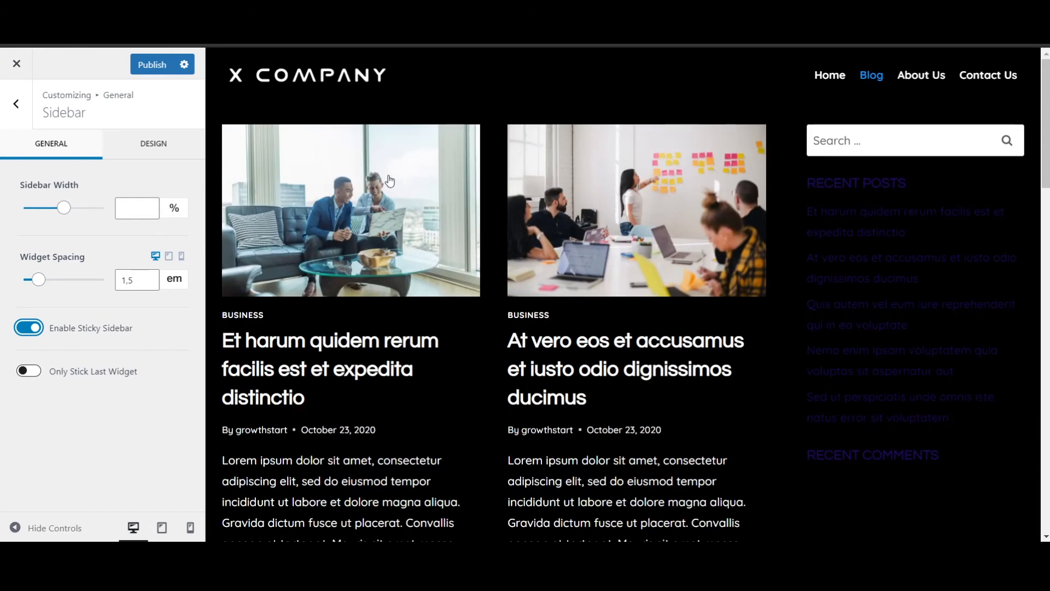
- Set the Widget Titles and Widget Content colors to white (FFFFFF) in the sidebar's design settings
left_click(154, 143)
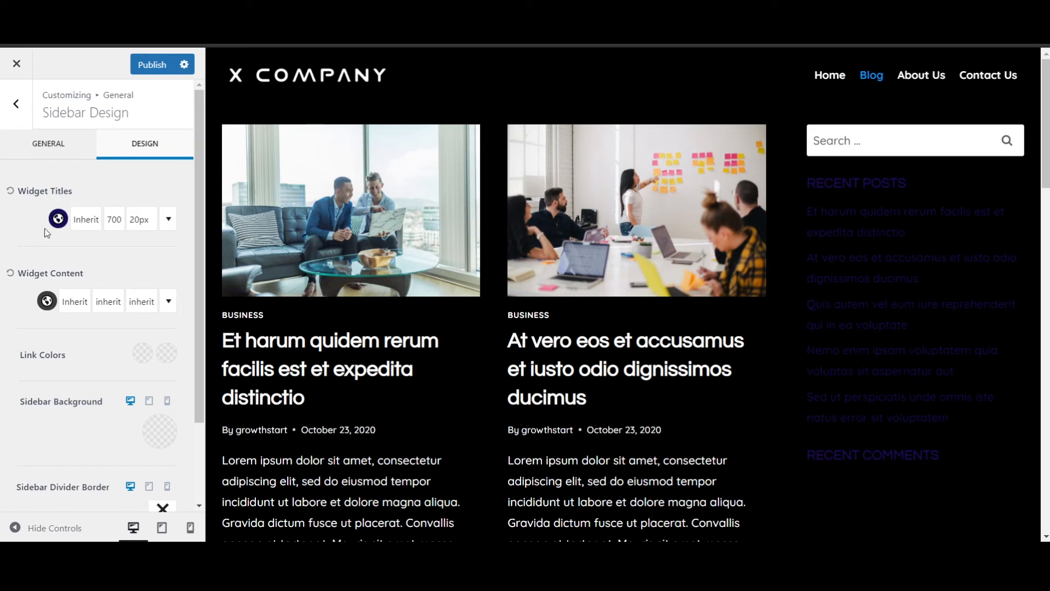
left_click(58, 219)
left_click(217, 452)
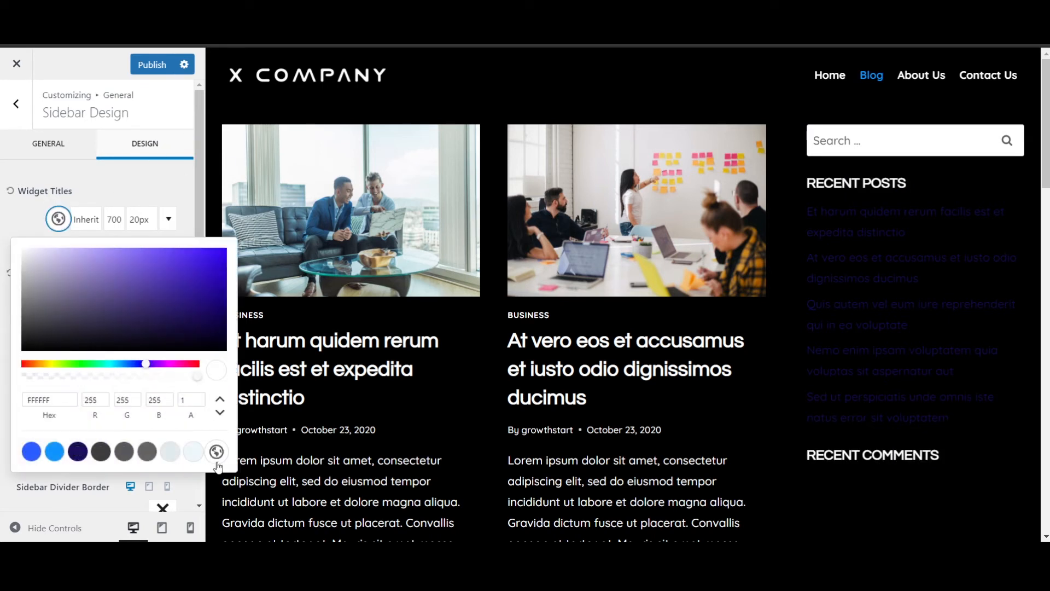
left_click(89, 228)
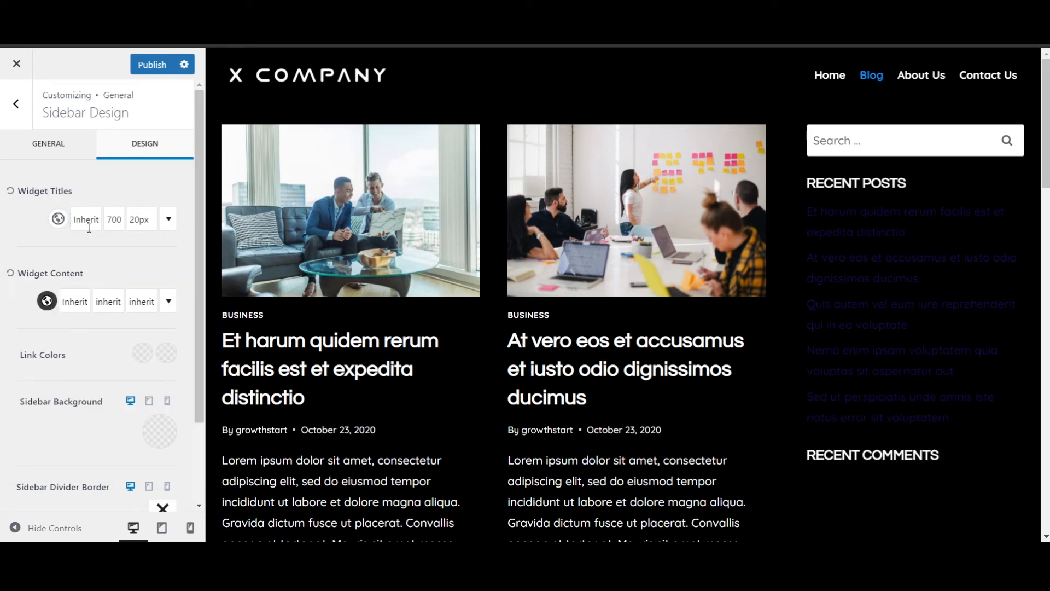
left_click(46, 302)
left_click(217, 261)
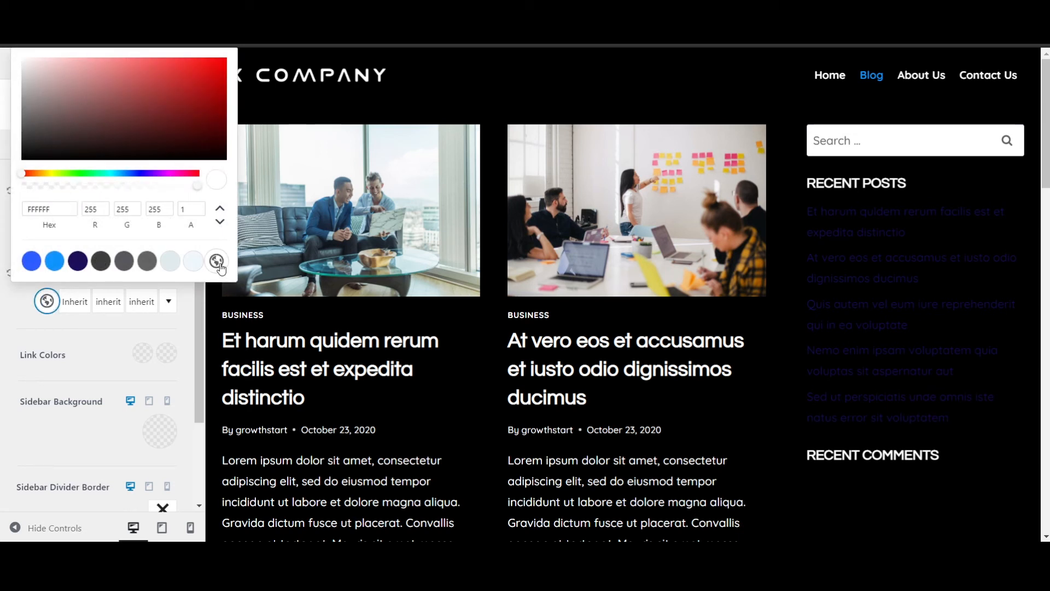
left_click(97, 345)
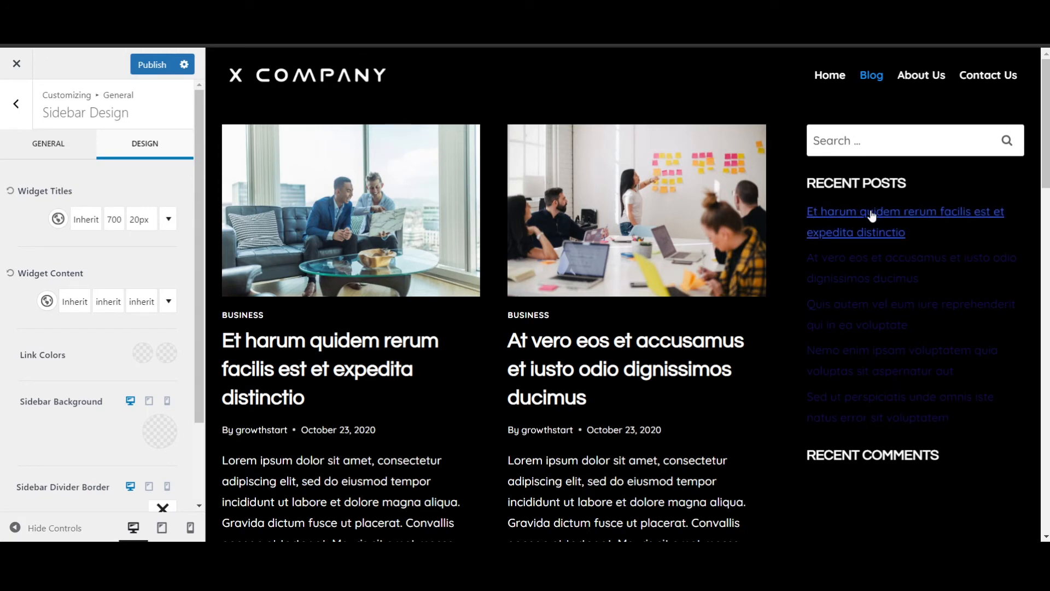
- Set the sidebar's Link Colors to white (FFFFFF) for the normal state and blue (295CFF) for the hover state
left_click(143, 353)
left_click(218, 316)
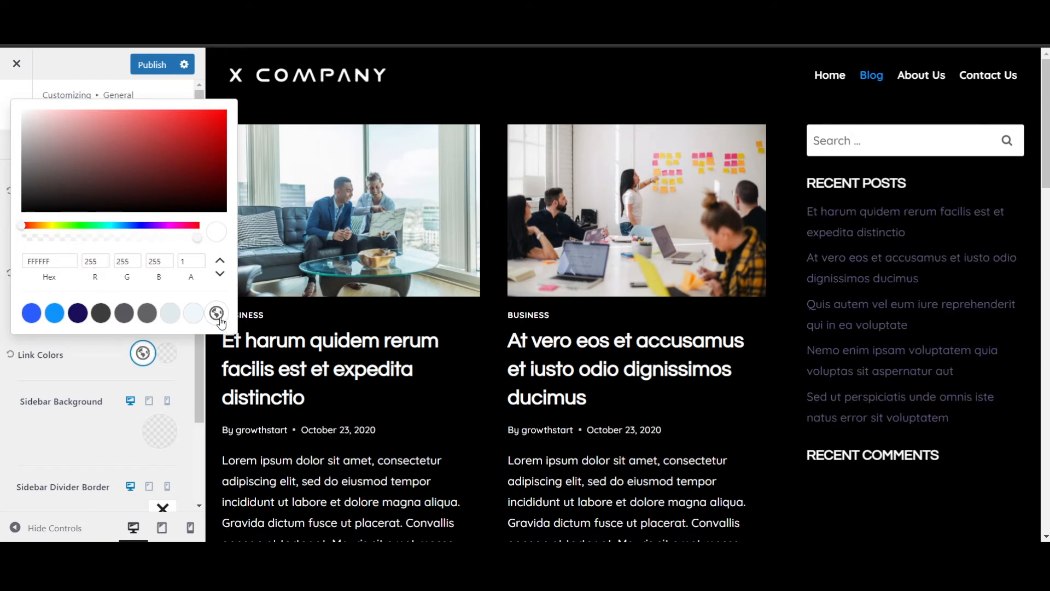
left_click(168, 361)
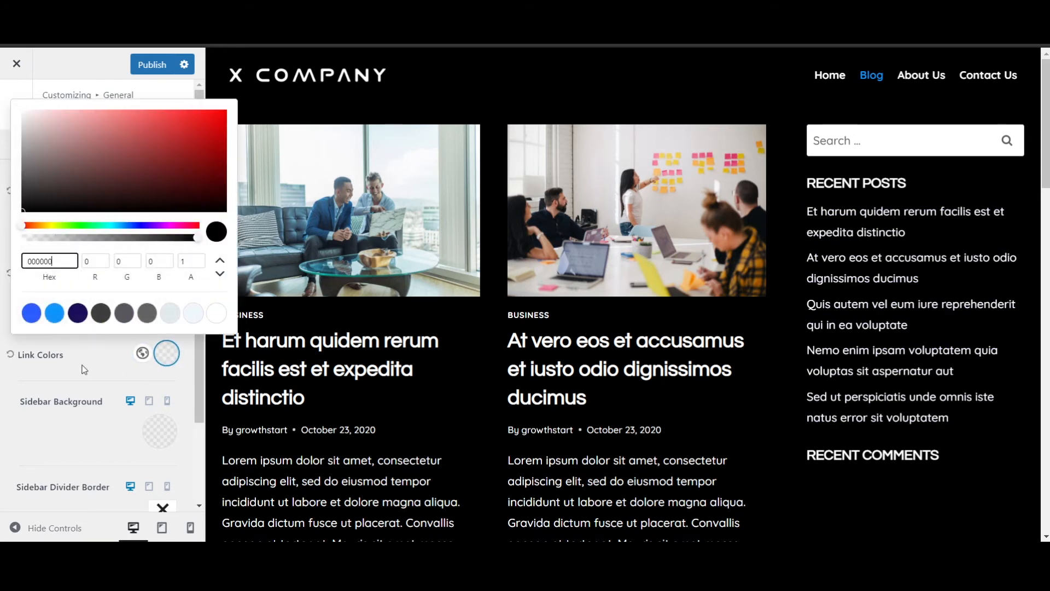
left_click(31, 313)
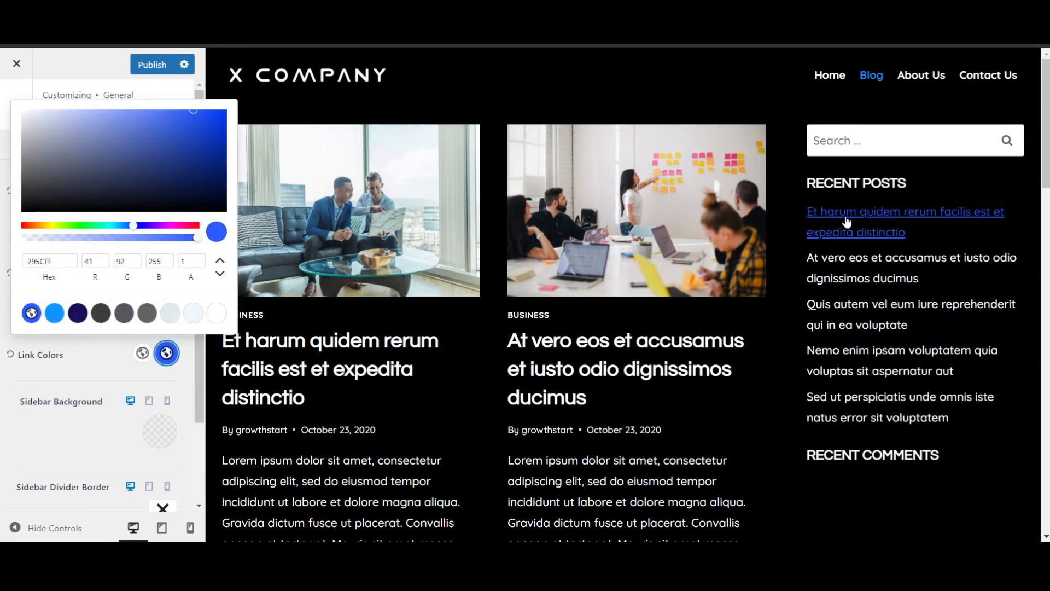
scroll(879, 374, "down", 3)
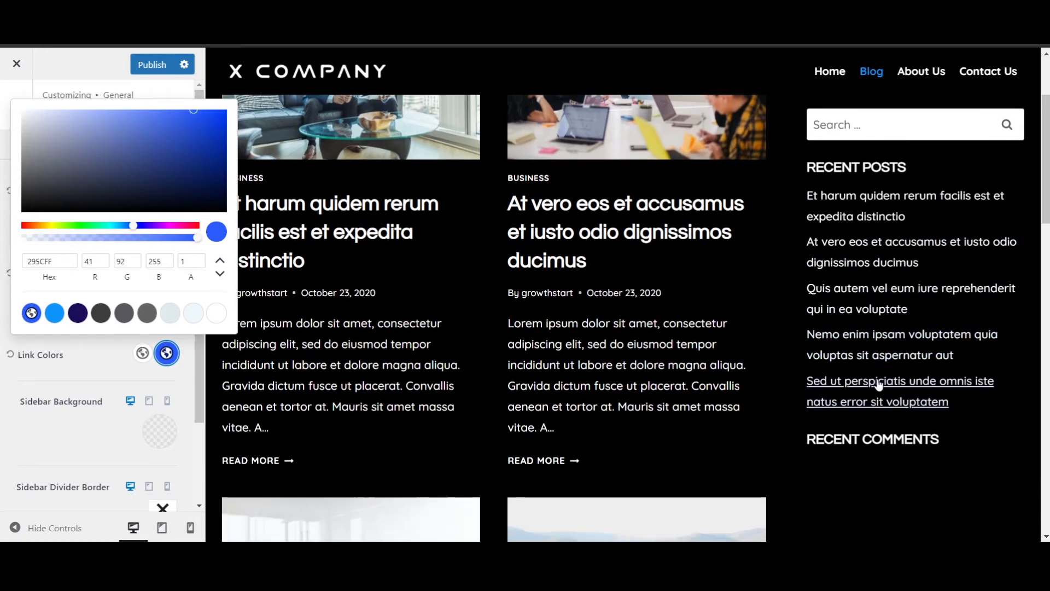
left_click(94, 353)
scroll(307, 346, "down", 3)
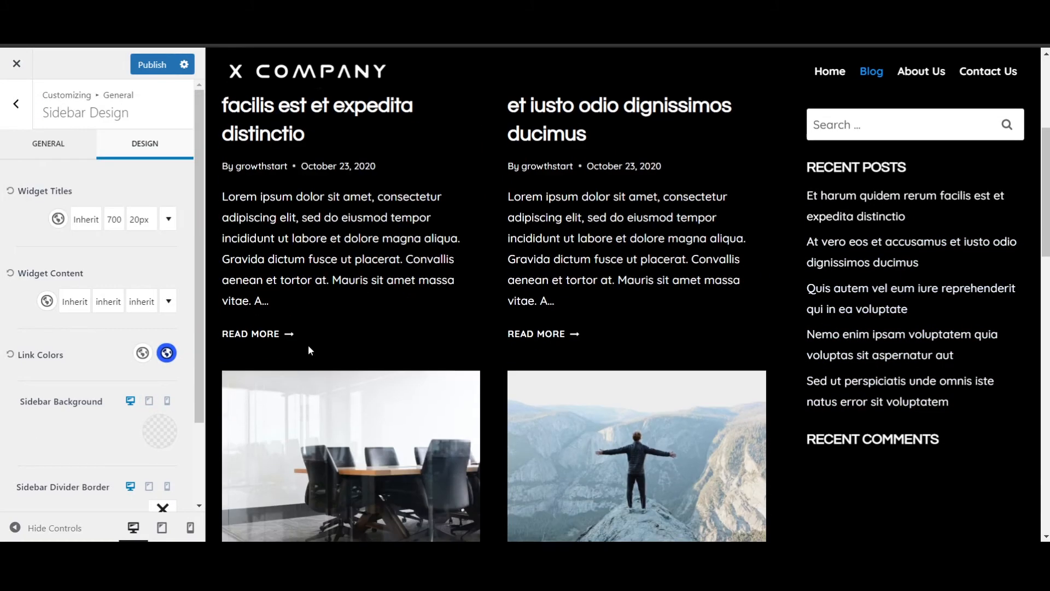
- Set the Sidebar Background color to black (000000)
scroll(133, 357, "down", 2)
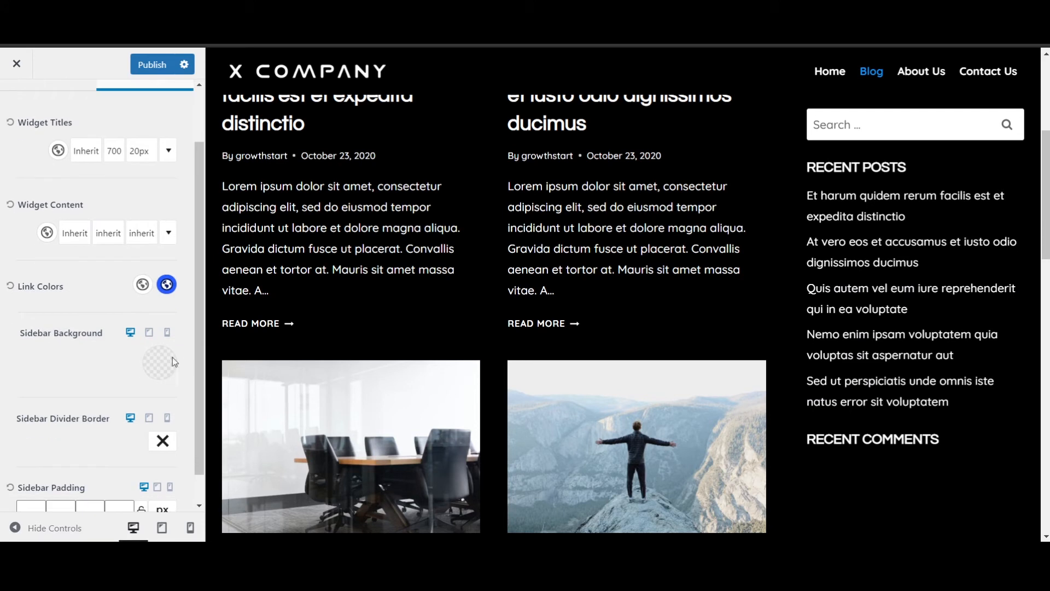
left_click(154, 365)
left_click(72, 322)
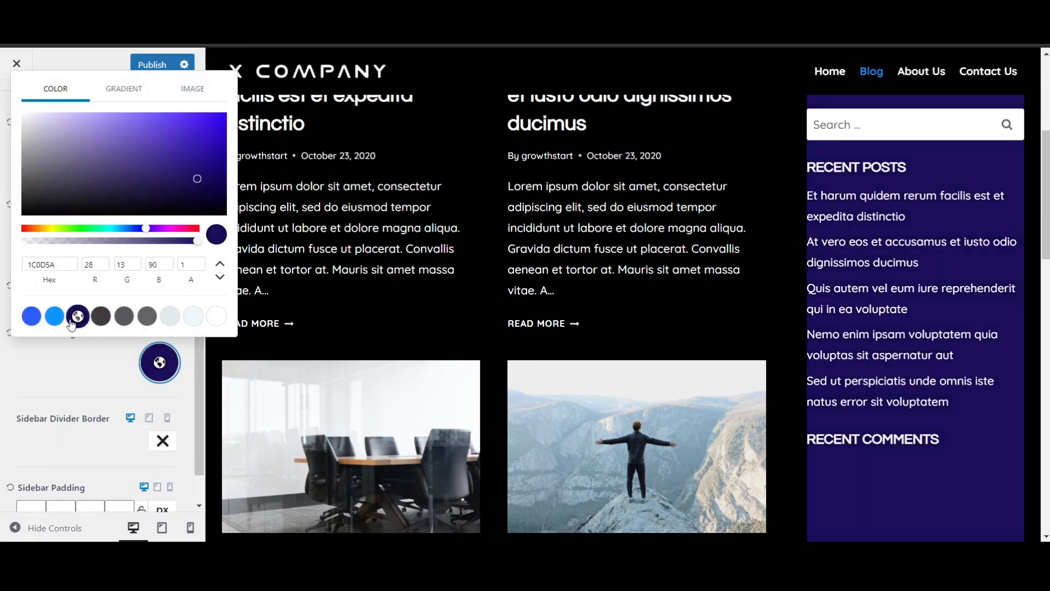
left_click_drag(68, 203, 2, 247)
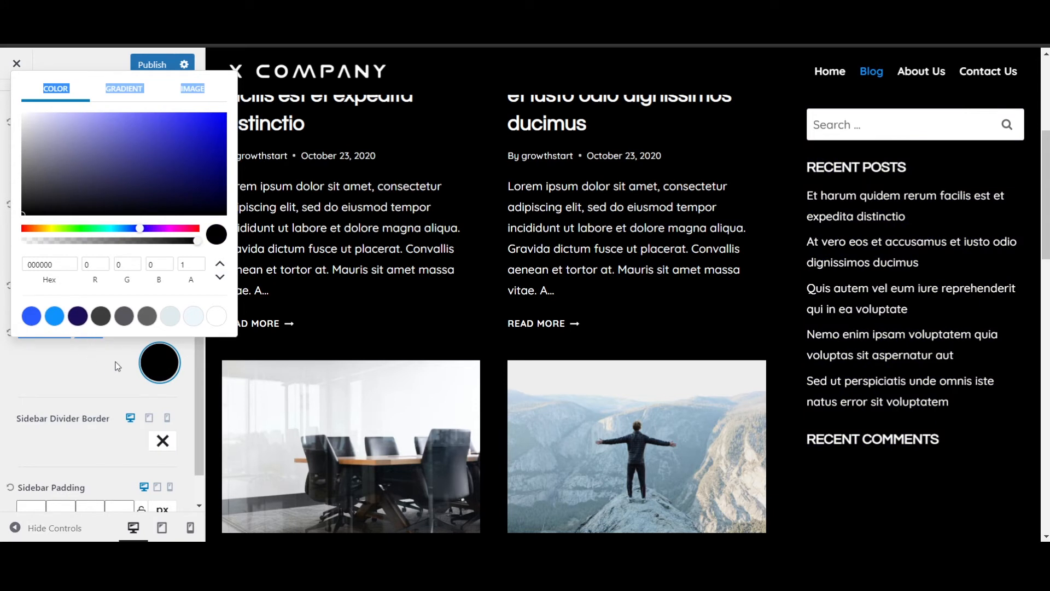
left_click(110, 399)
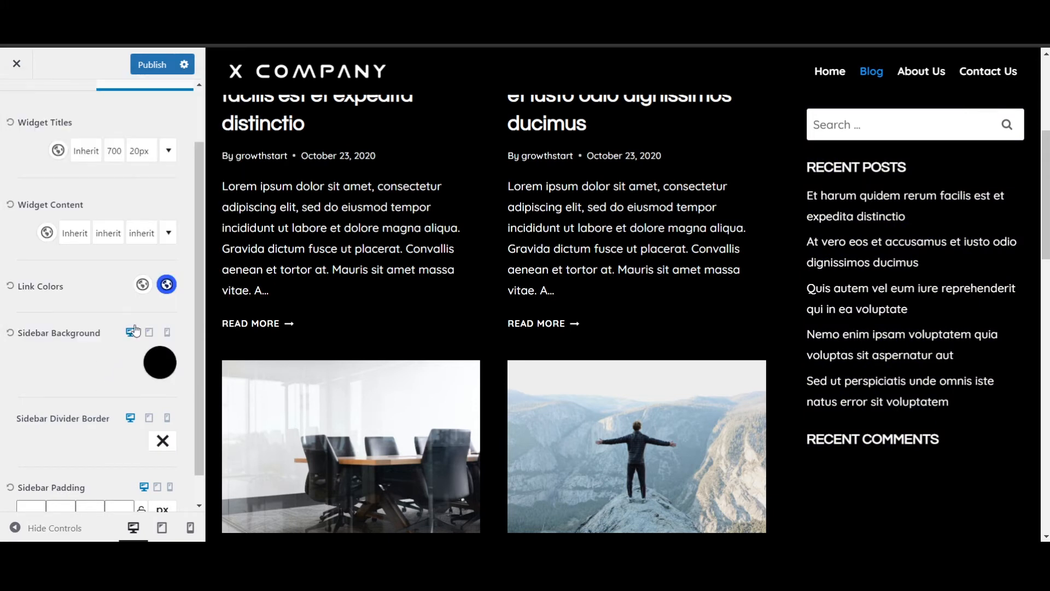
- Check the restyled sidebar along the blog page preview and publish the changes
scroll(123, 395, "down", 1)
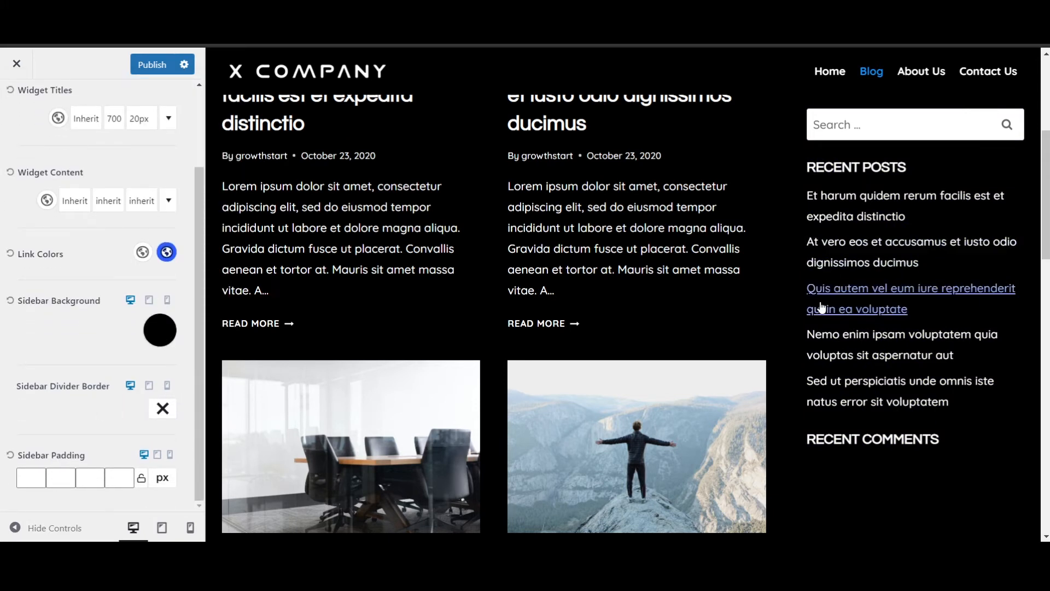
scroll(576, 265, "up", 3)
scroll(864, 171, "up", 3)
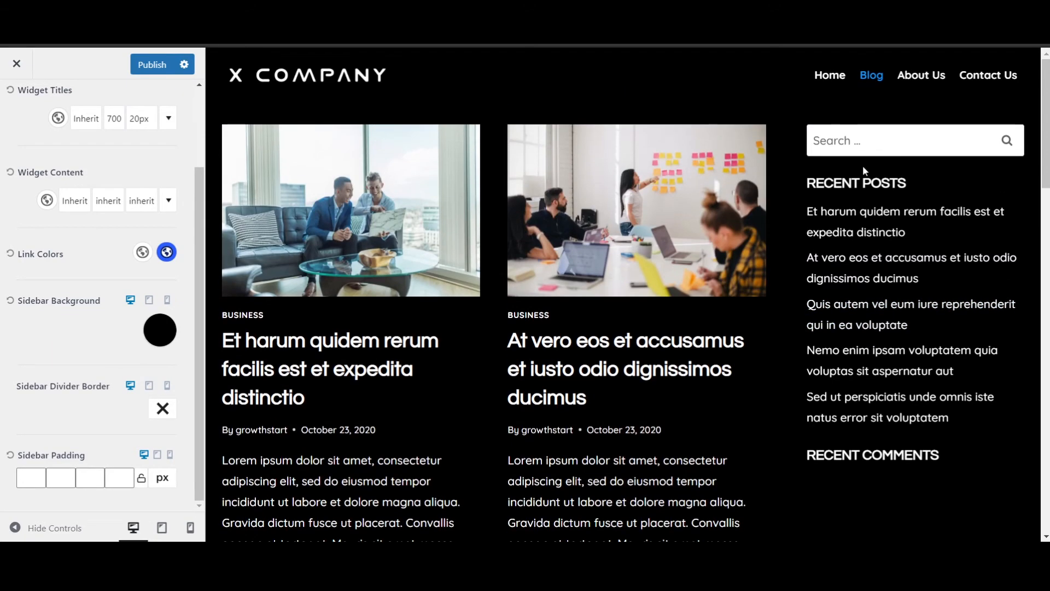
scroll(926, 181, "down", 12)
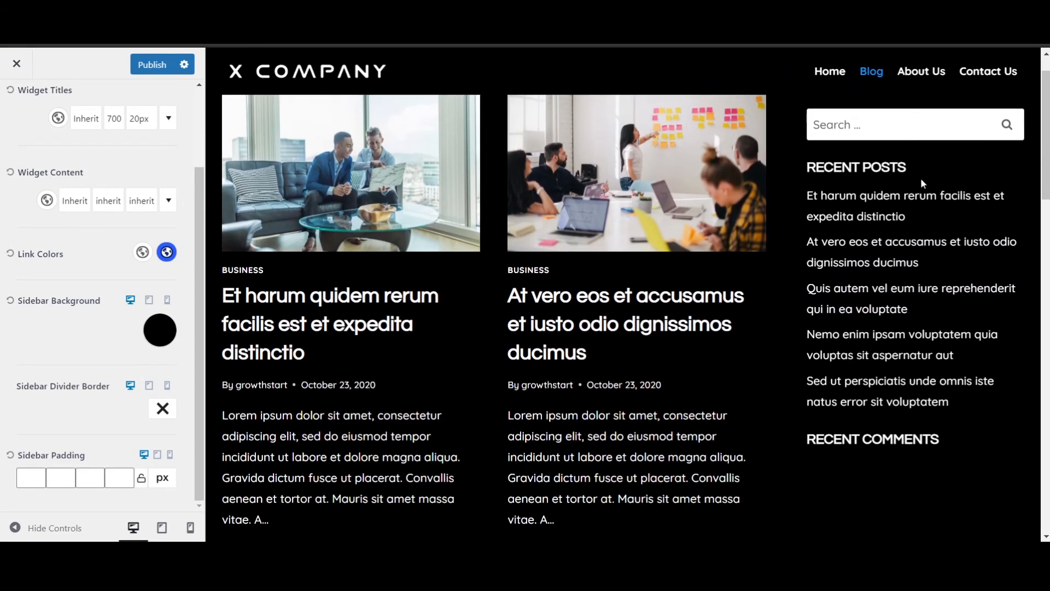
scroll(887, 327, "up", 12)
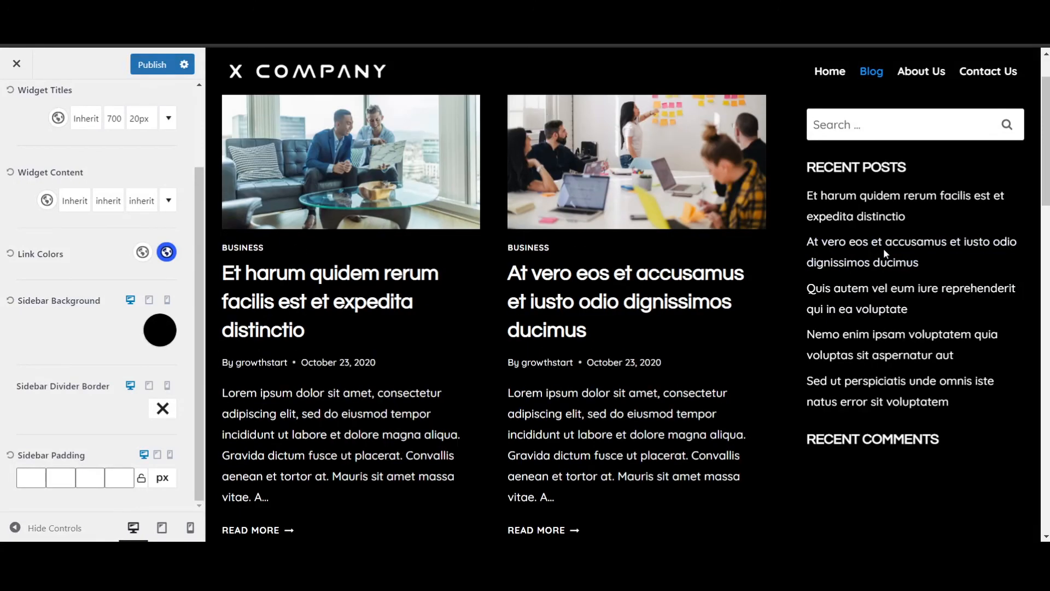
left_click(151, 67)
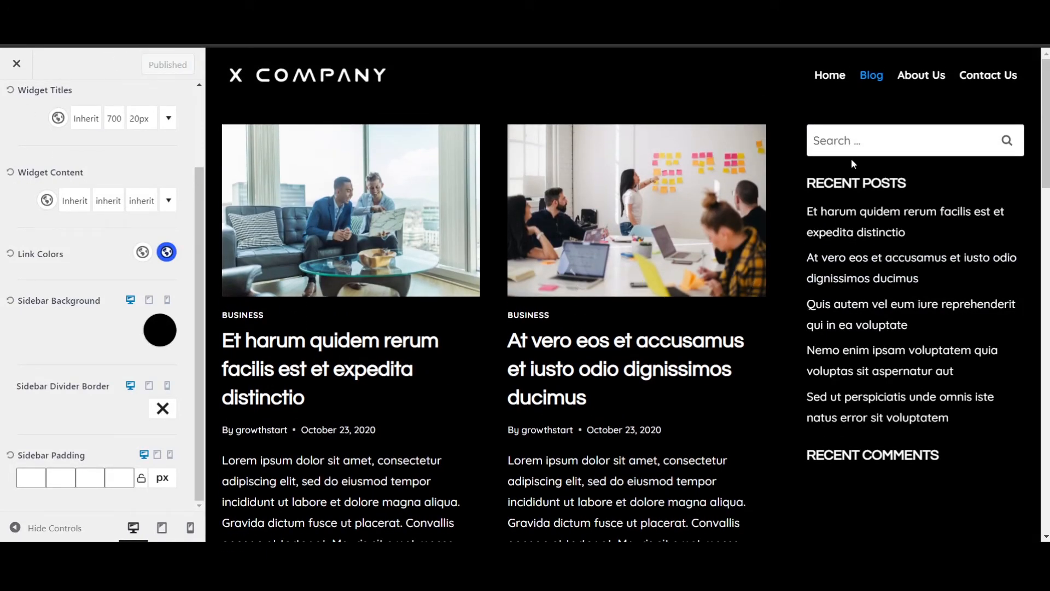
scroll(539, 168, "down", 5)
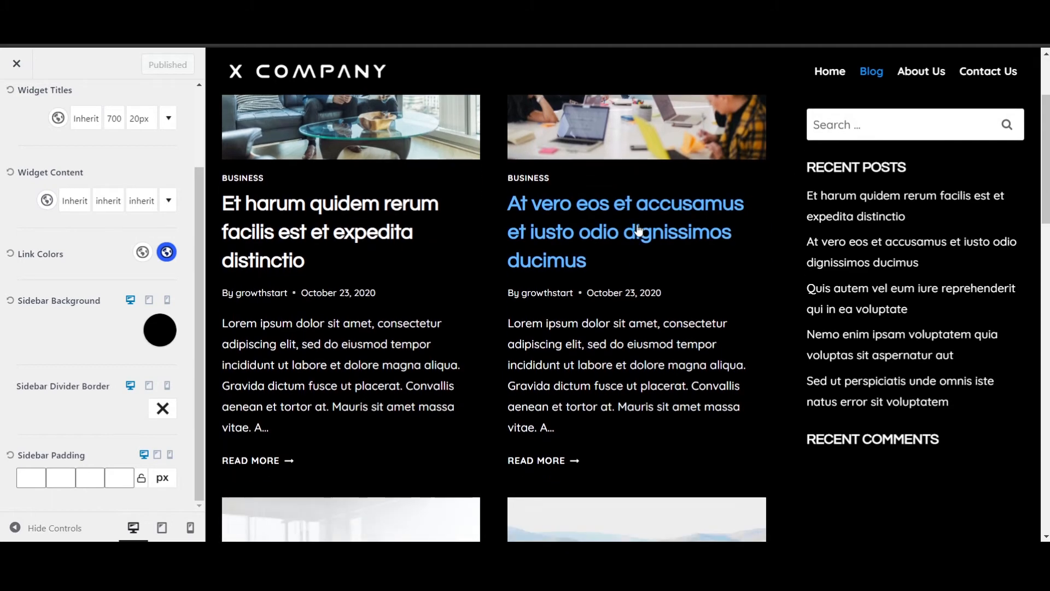
scroll(766, 265, "up", 5)
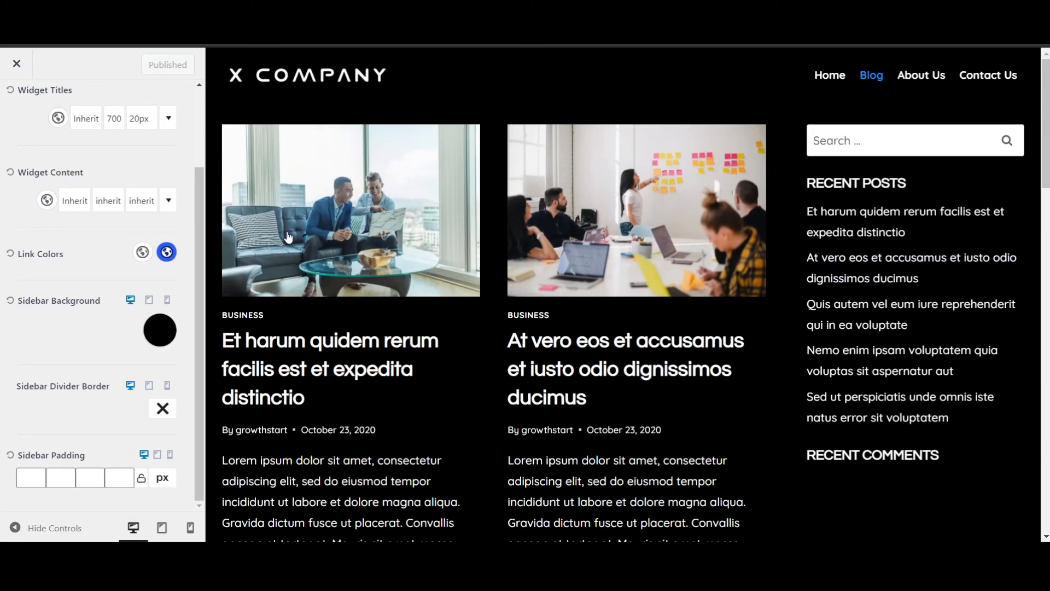
- Open the post "Et harum quidem rerum facilis est et expedita distinctio" in the preview and bring up the Single Post Layout settings
left_click(279, 343)
scroll(101, 224, "up", 2)
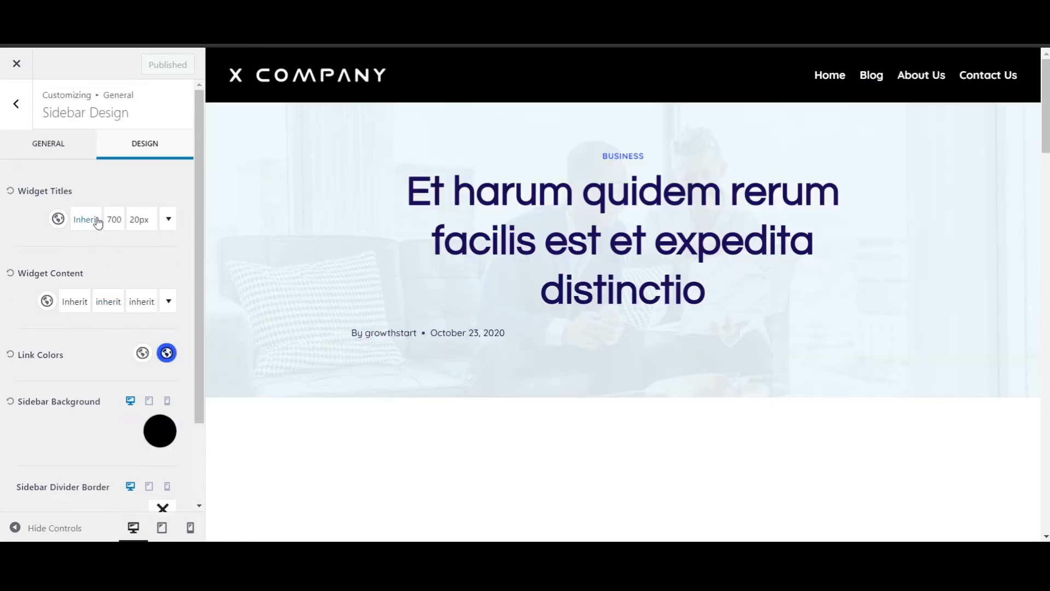
left_click(16, 104)
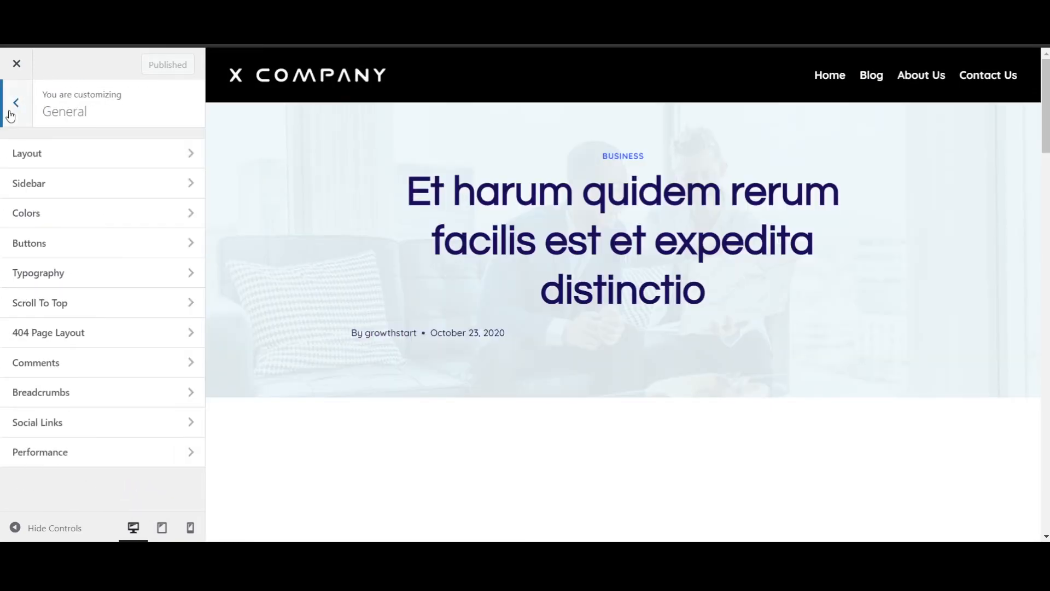
left_click(16, 103)
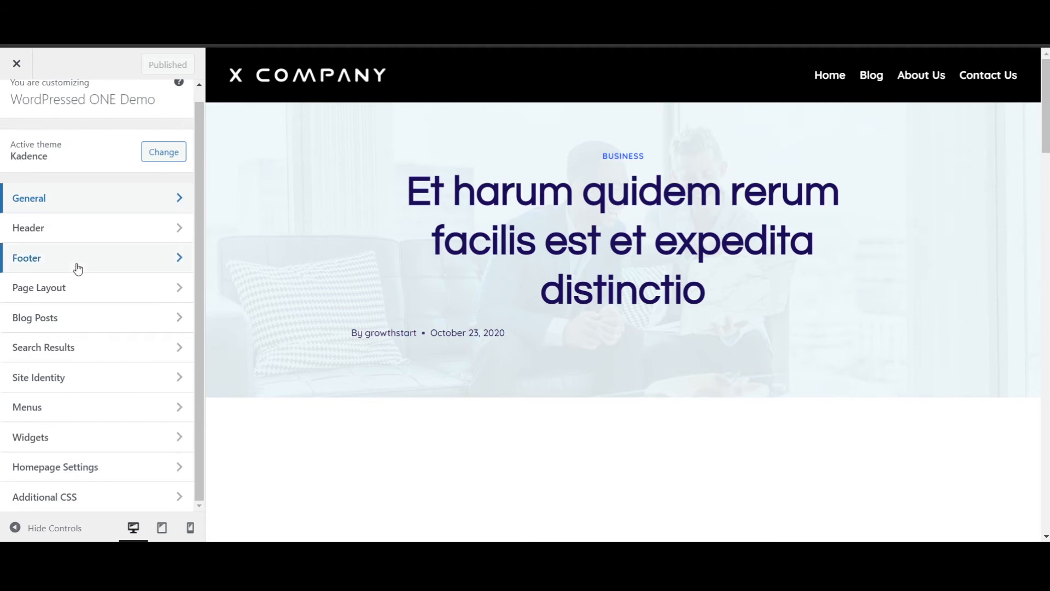
left_click(73, 316)
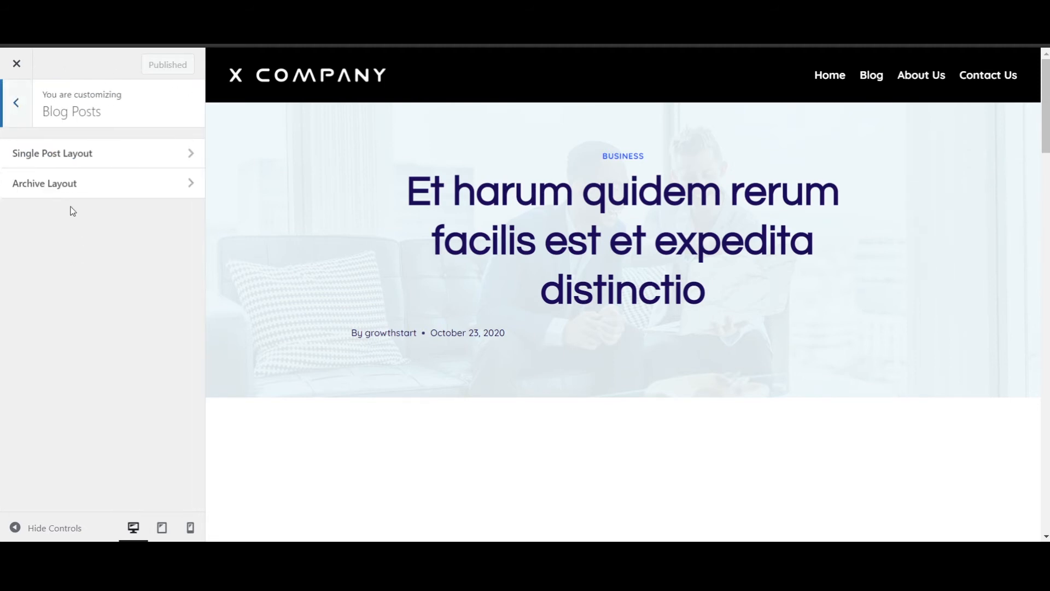
left_click(76, 159)
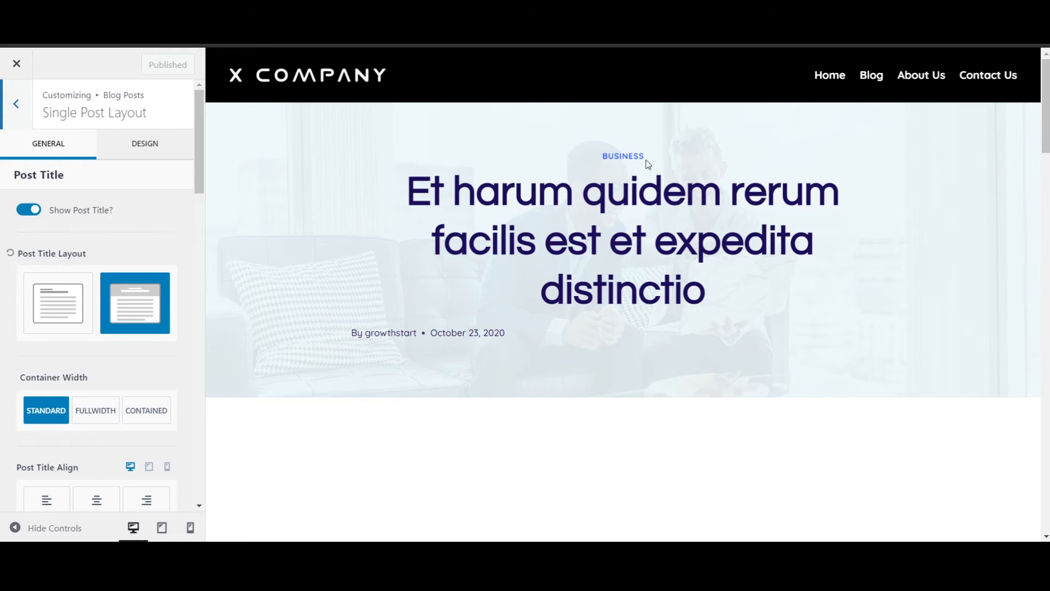
- Compare the two post title layouts, keep the banner layout above the content, and hide the Meta title element
left_click(75, 305)
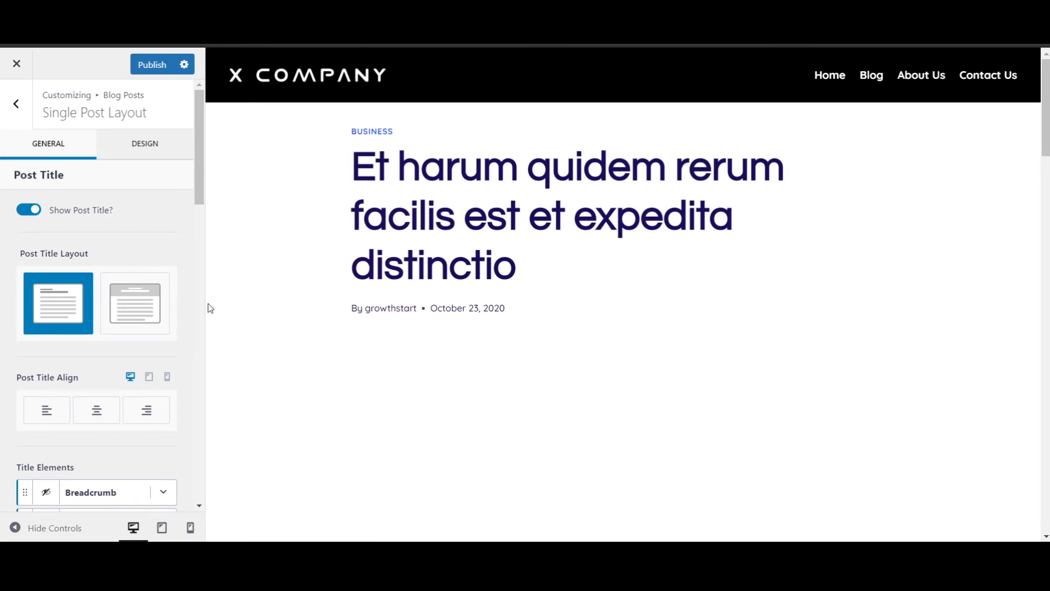
left_click(143, 311)
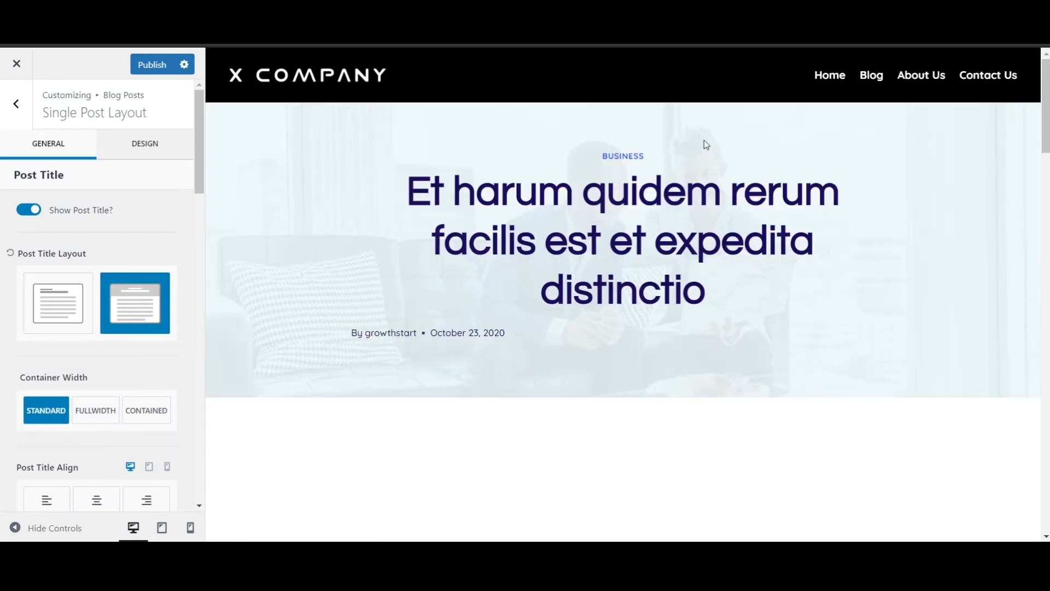
scroll(82, 305, "down", 4)
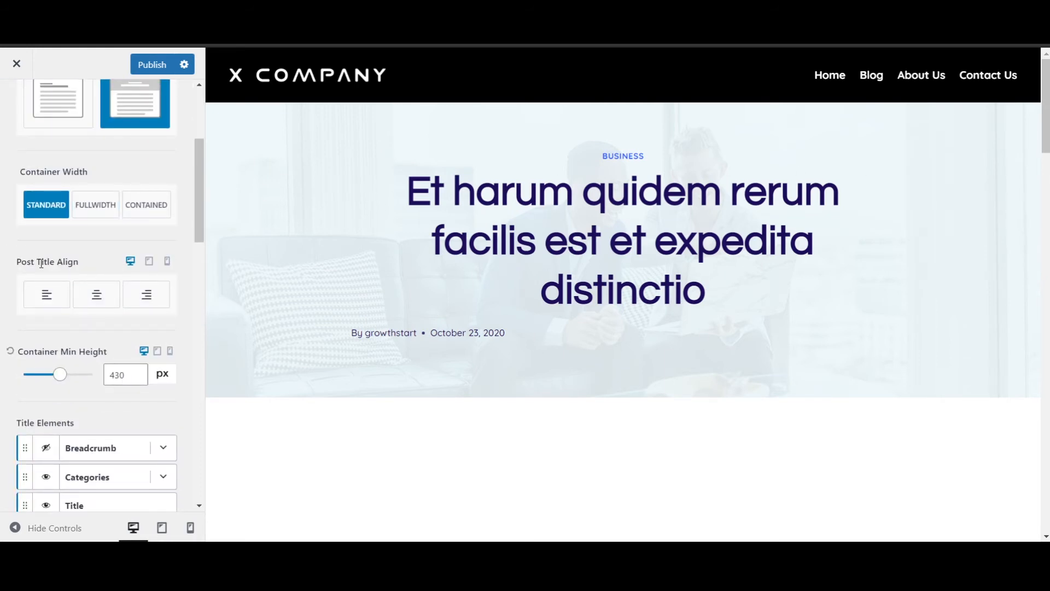
scroll(58, 306, "down", 1)
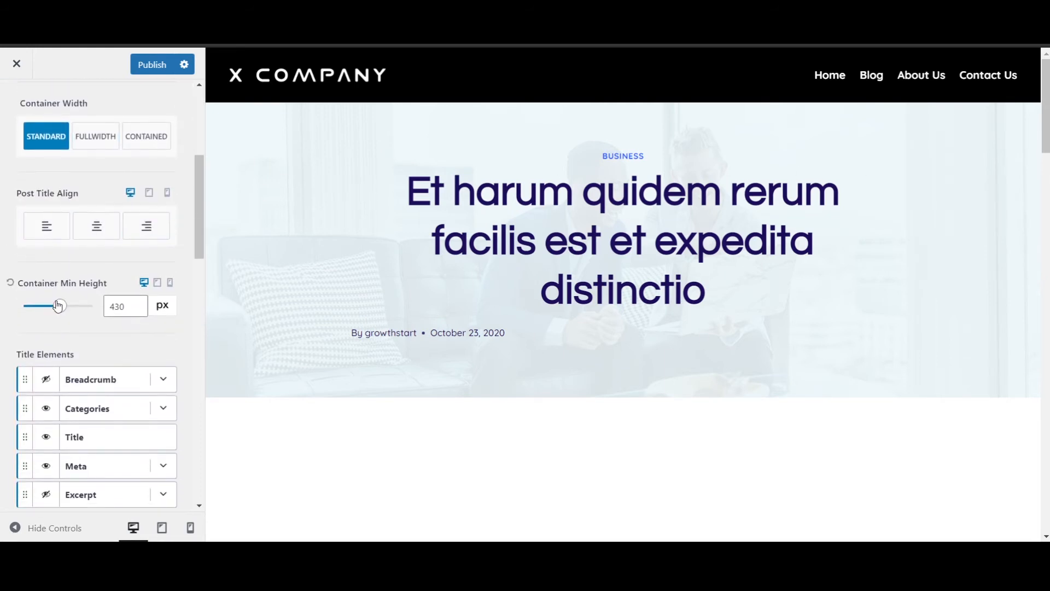
scroll(63, 329, "down", 1)
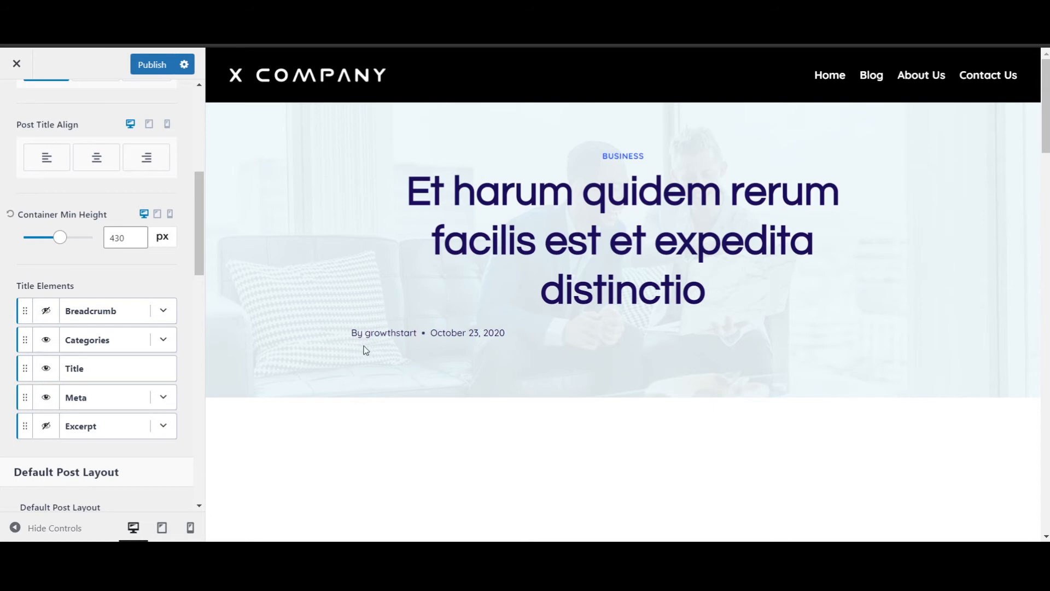
left_click(46, 397)
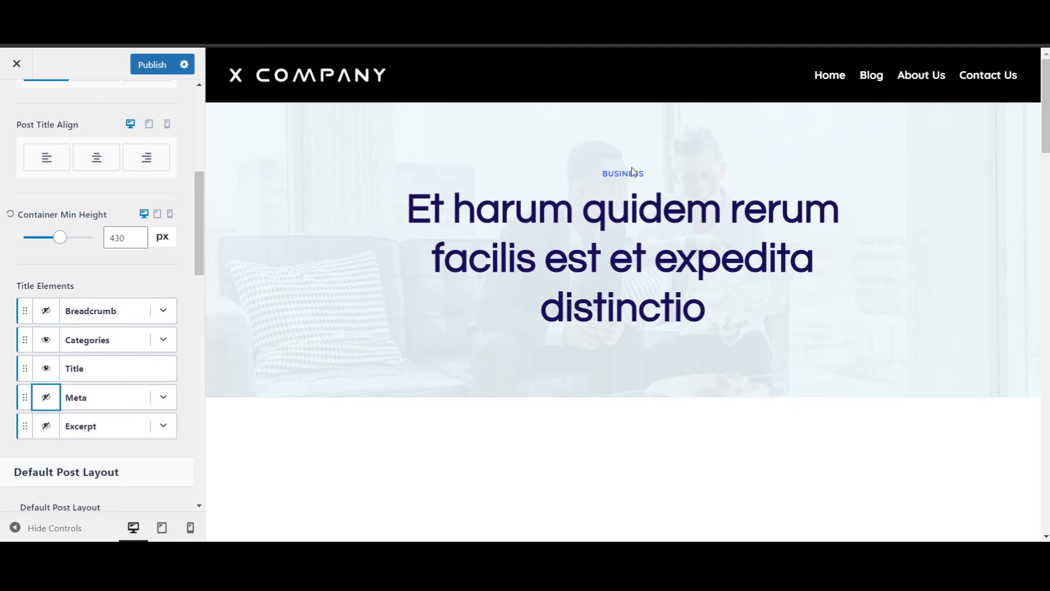
- Check the post content in the preview and set the Default Post Layout to the wider, non-fullwidth layout without a sidebar
scroll(136, 319, "down", 4)
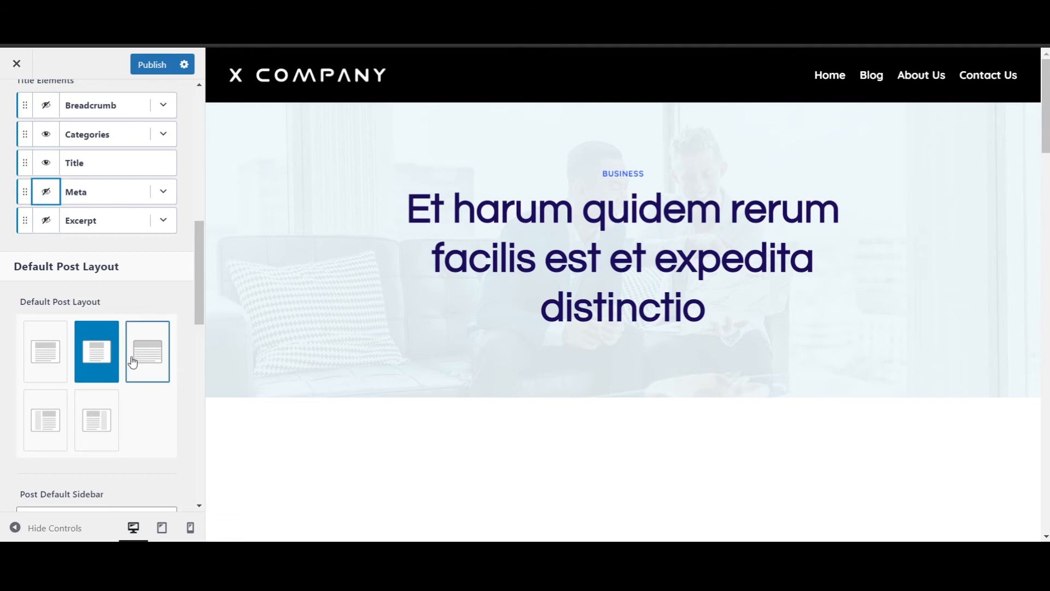
scroll(477, 357, "down", 5)
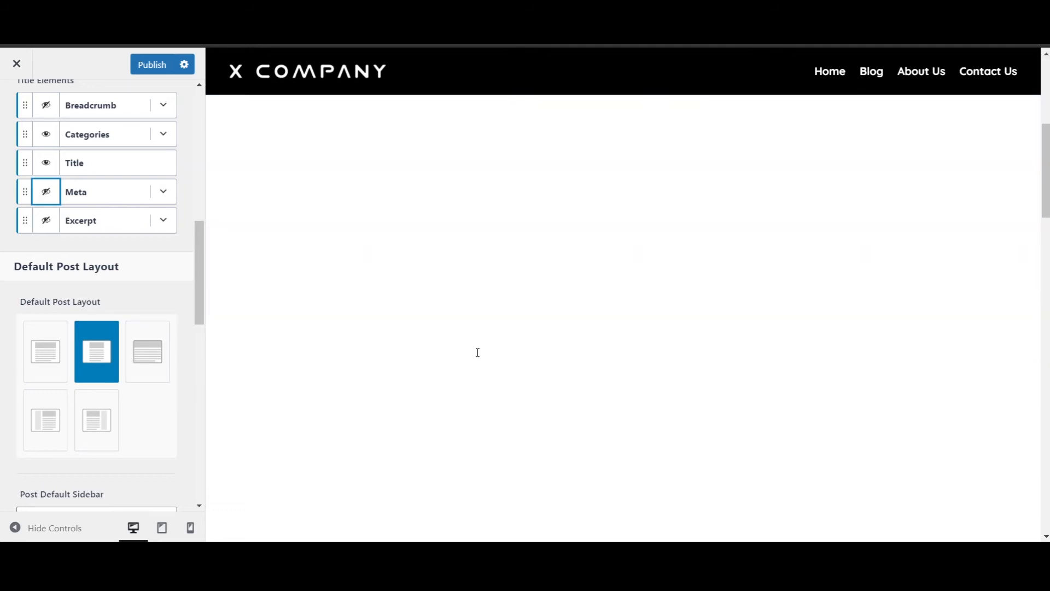
scroll(569, 356, "down", 5)
scroll(521, 343, "up", 1)
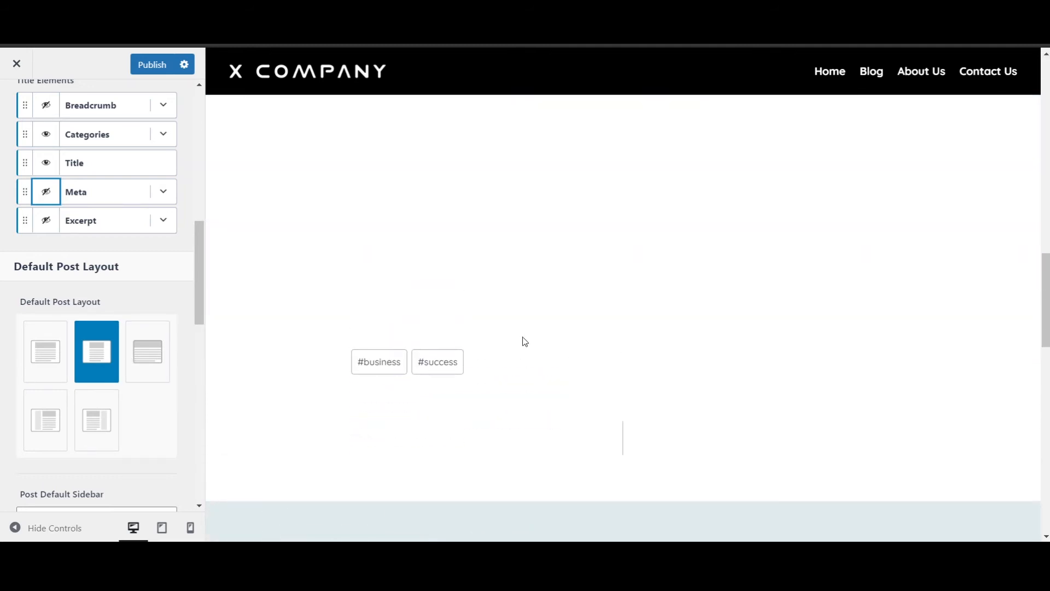
scroll(637, 284, "up", 3)
scroll(638, 283, "up", 10)
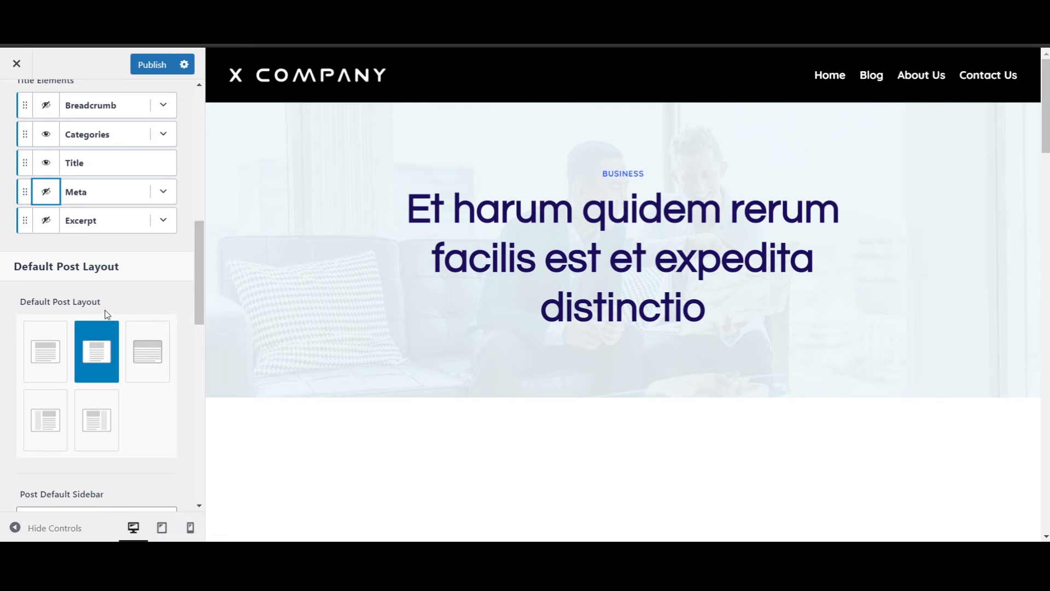
left_click(49, 350)
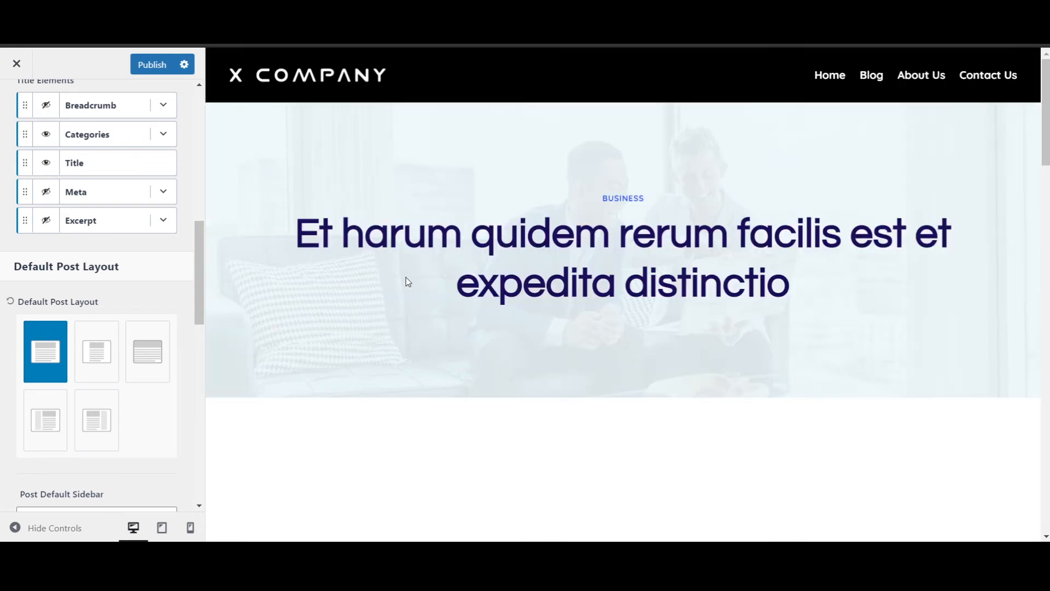
- Review the default post layout options and set Related Posts Columns to 3
scroll(407, 281, "down", 3)
scroll(142, 366, "down", 3)
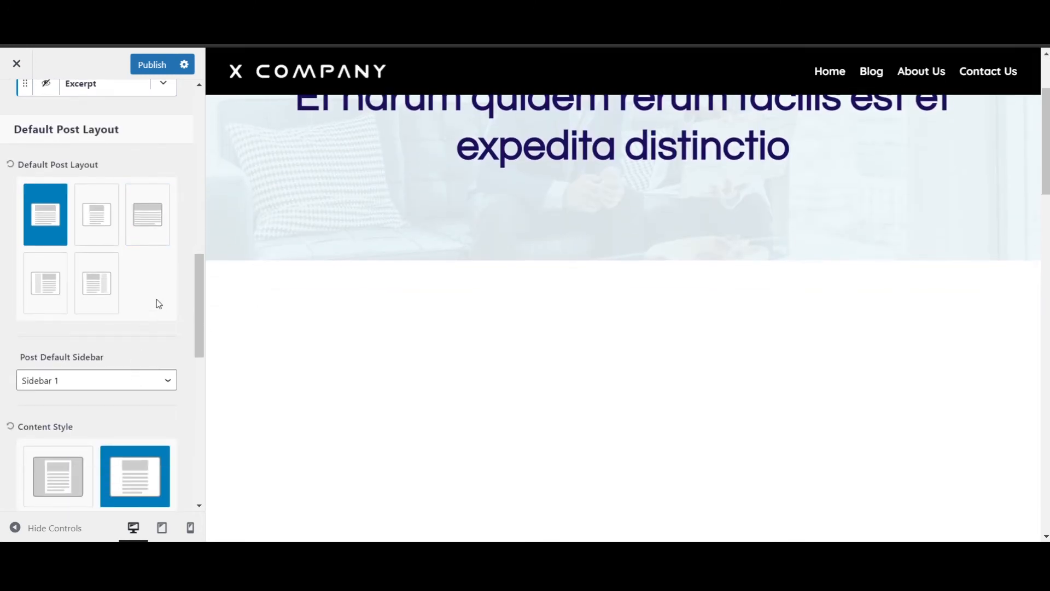
scroll(159, 304, "down", 2)
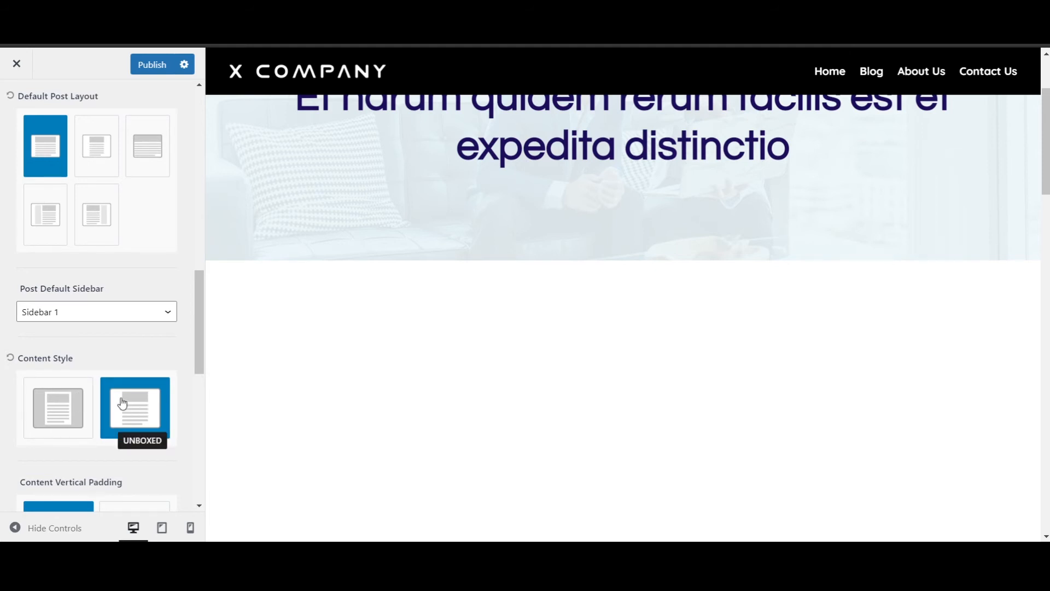
scroll(141, 410, "down", 5)
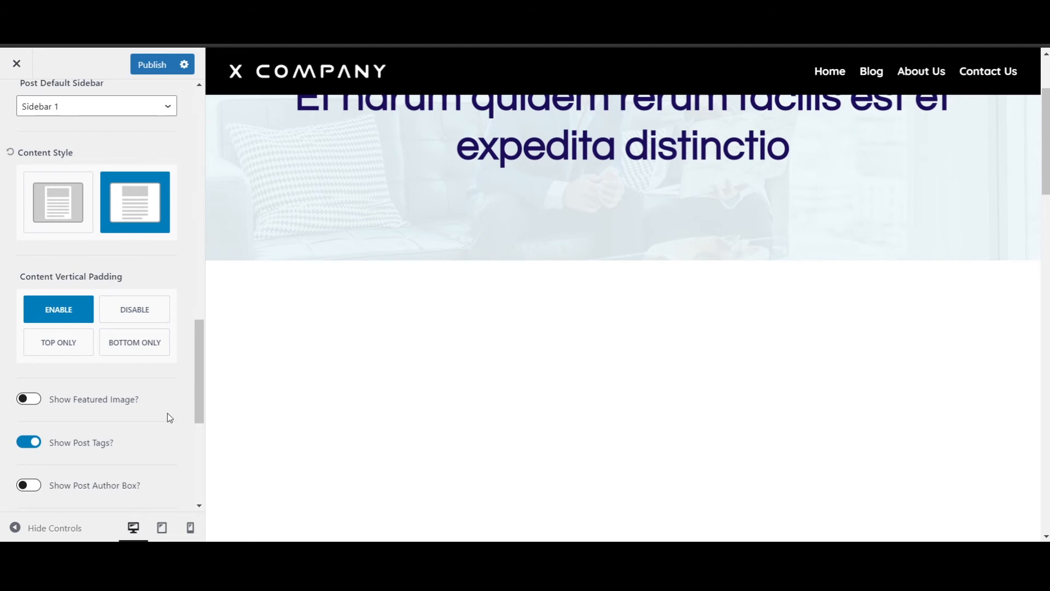
scroll(168, 412, "down", 2)
scroll(165, 382, "down", 3)
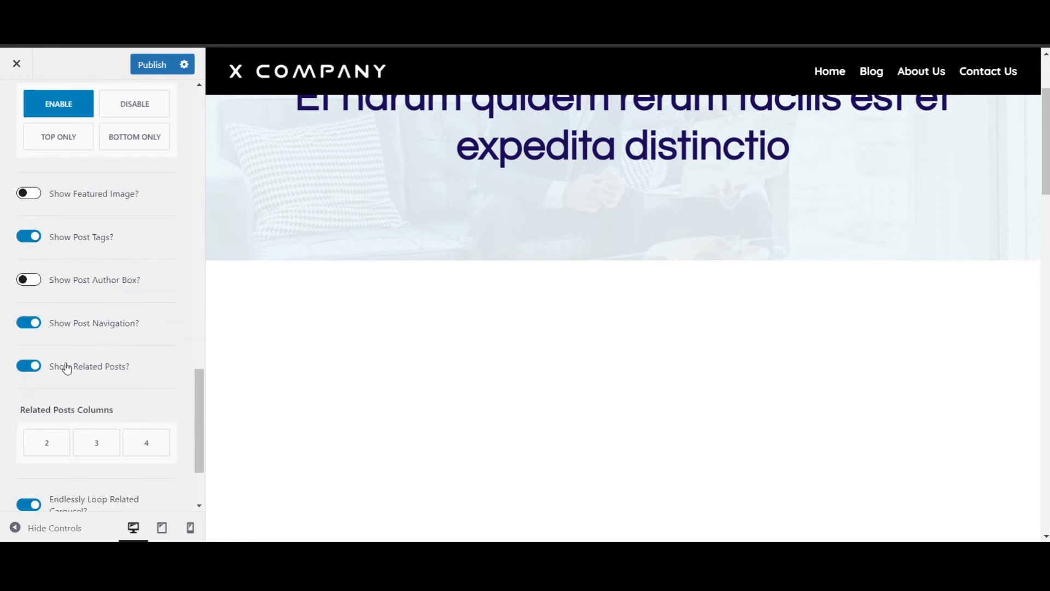
scroll(465, 286, "down", 3)
scroll(433, 412, "down", 3)
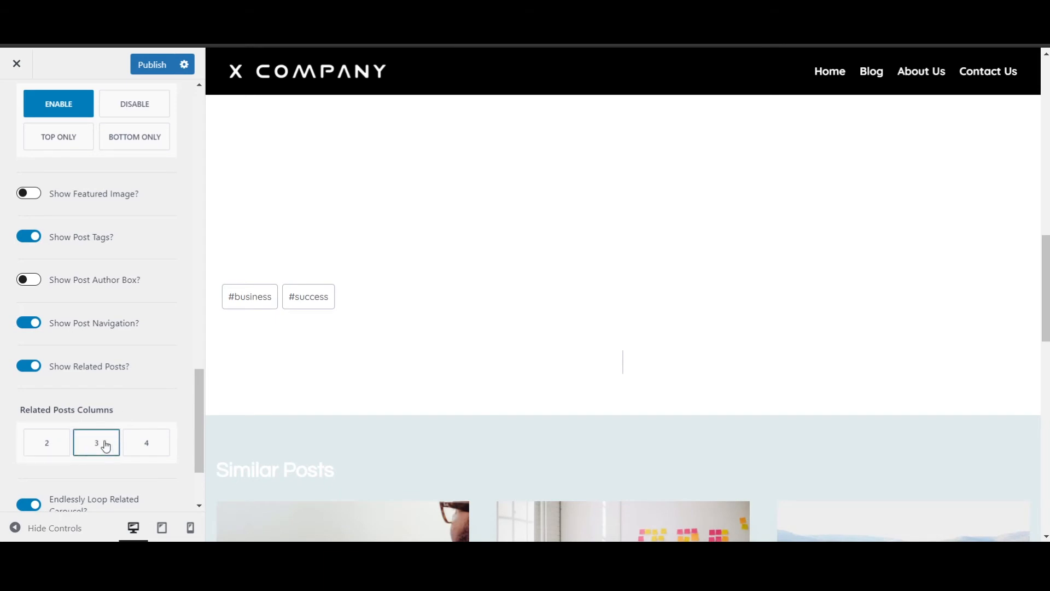
left_click(94, 443)
scroll(125, 459, "down", 3)
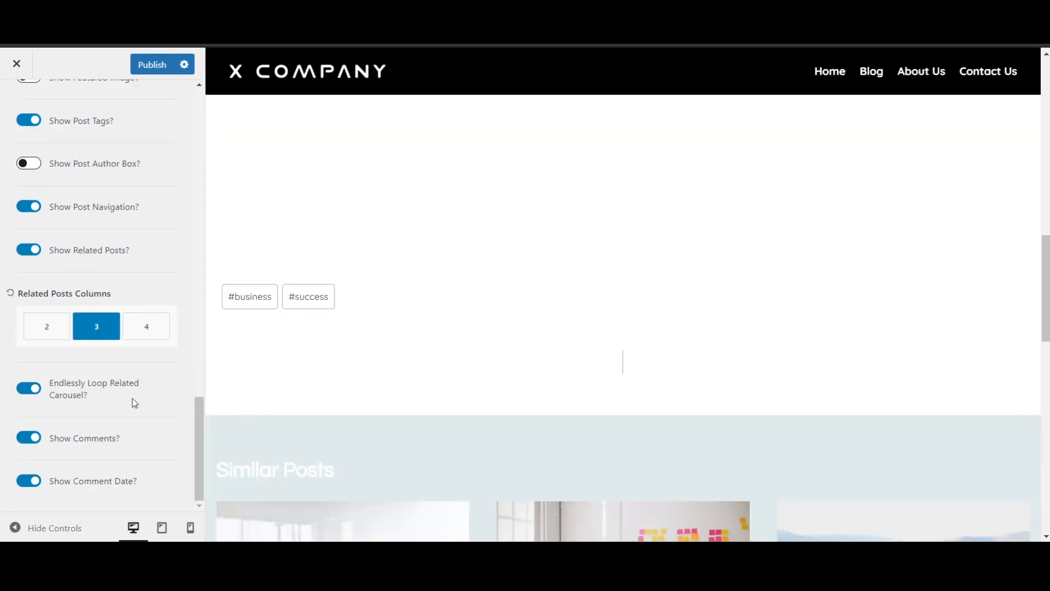
- In the single post design settings, try several palette colors for the Post Title Font and set it to blue (295CFF)
scroll(152, 417, "up", 15)
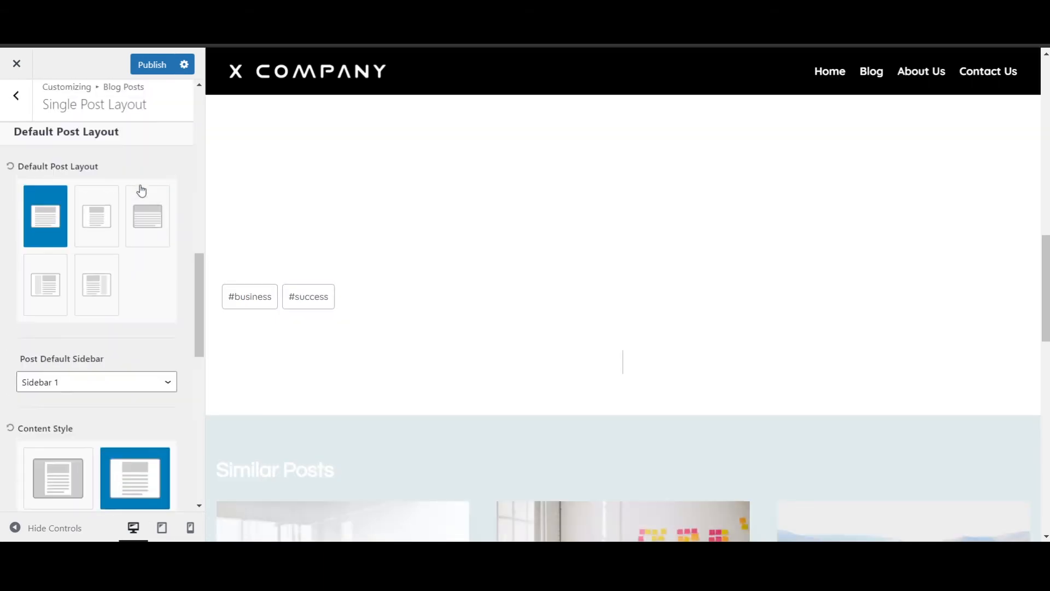
scroll(147, 176, "up", 1)
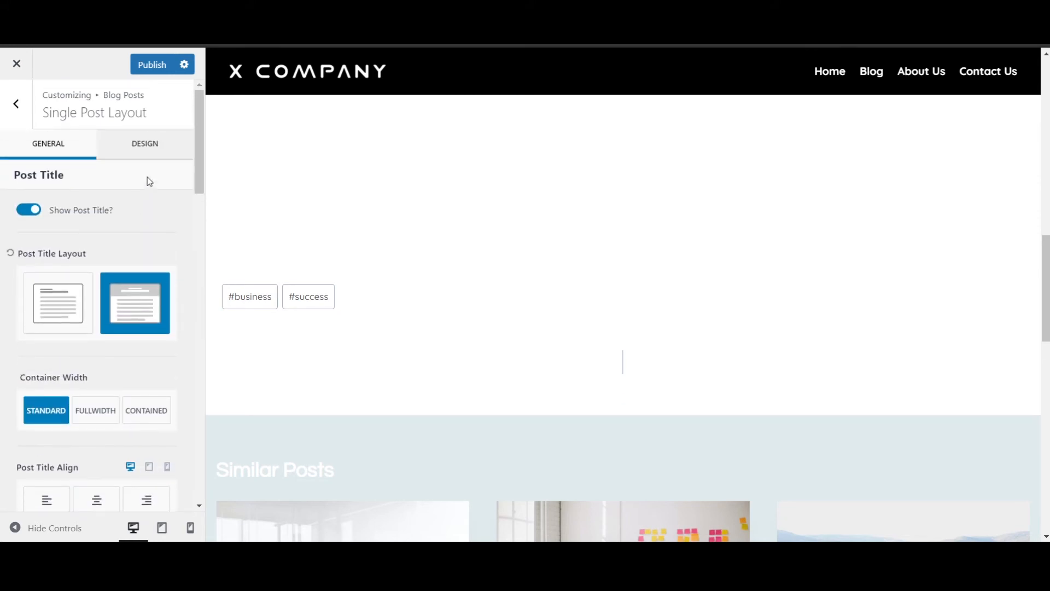
left_click(152, 141)
scroll(630, 245, "up", 5)
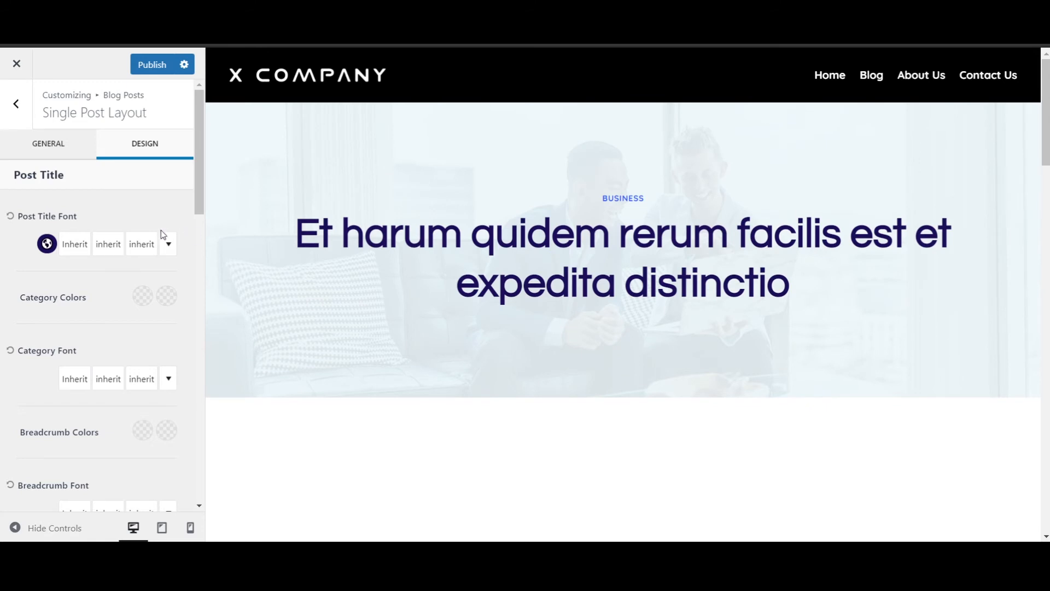
left_click(48, 245)
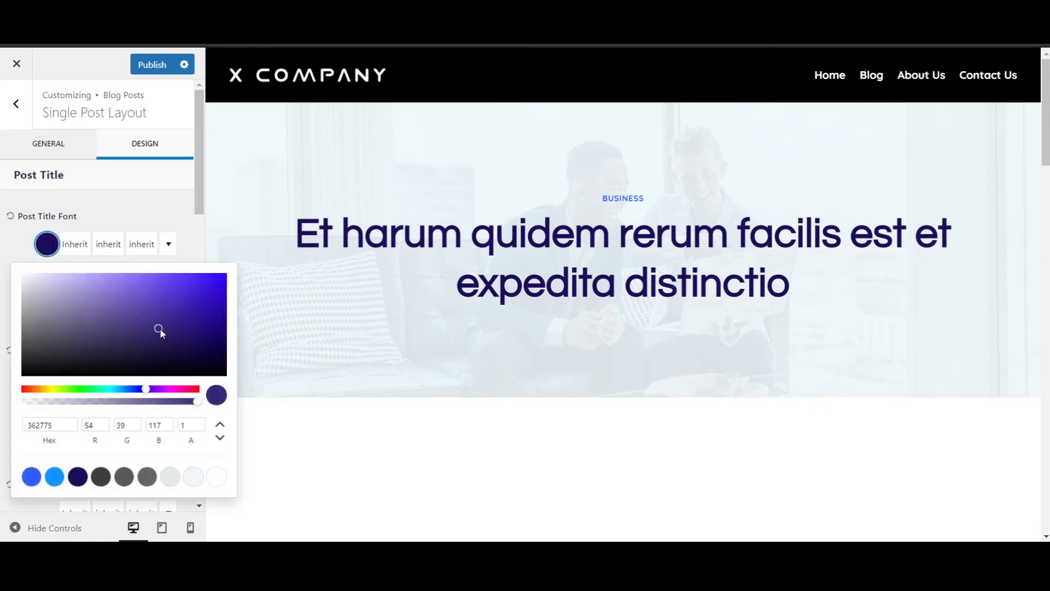
left_click(54, 477)
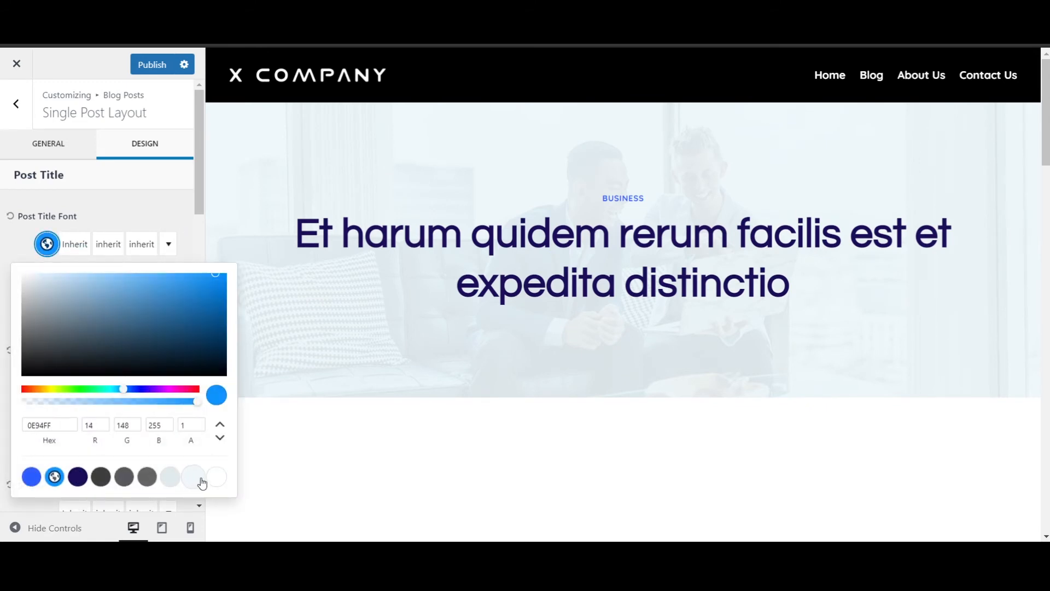
left_click(216, 477)
left_click(32, 477)
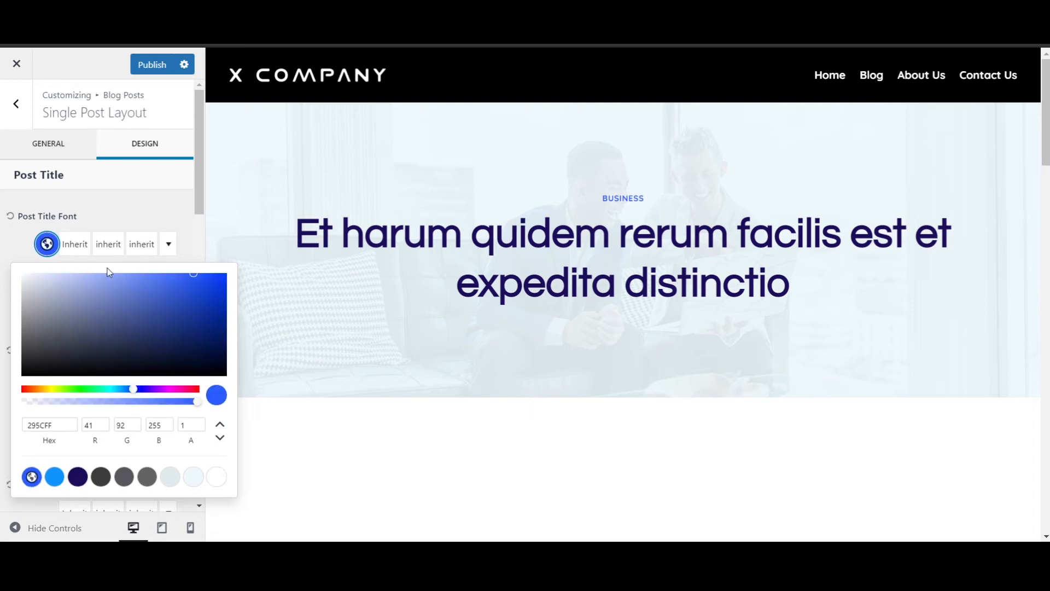
left_click(135, 198)
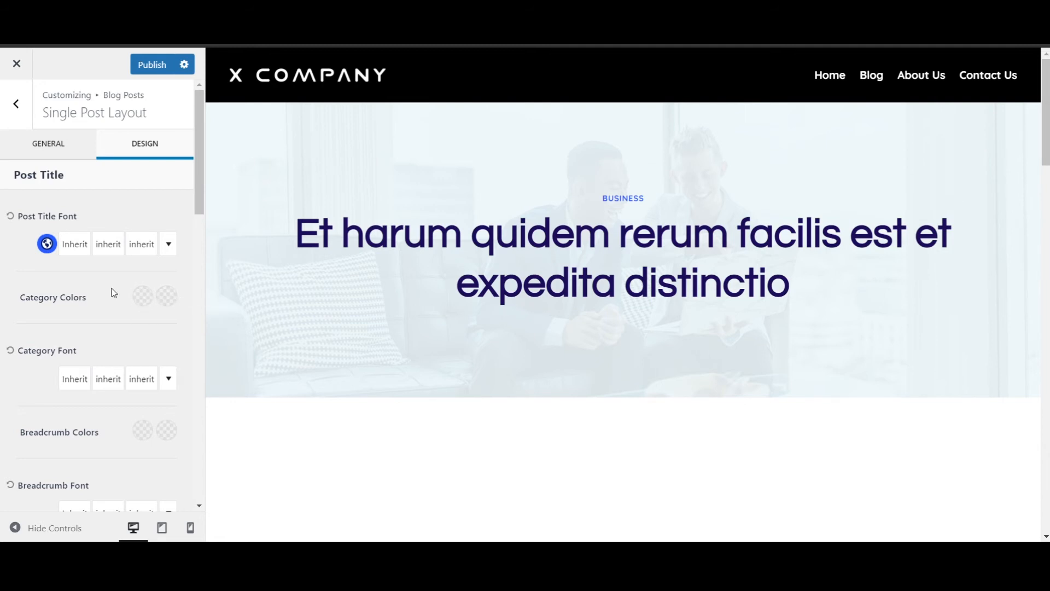
- Set the Meta Colors to white (FFFFFF) for the first color and the palette's royal blue for the second
scroll(112, 295, "down", 2)
scroll(114, 343, "down", 4)
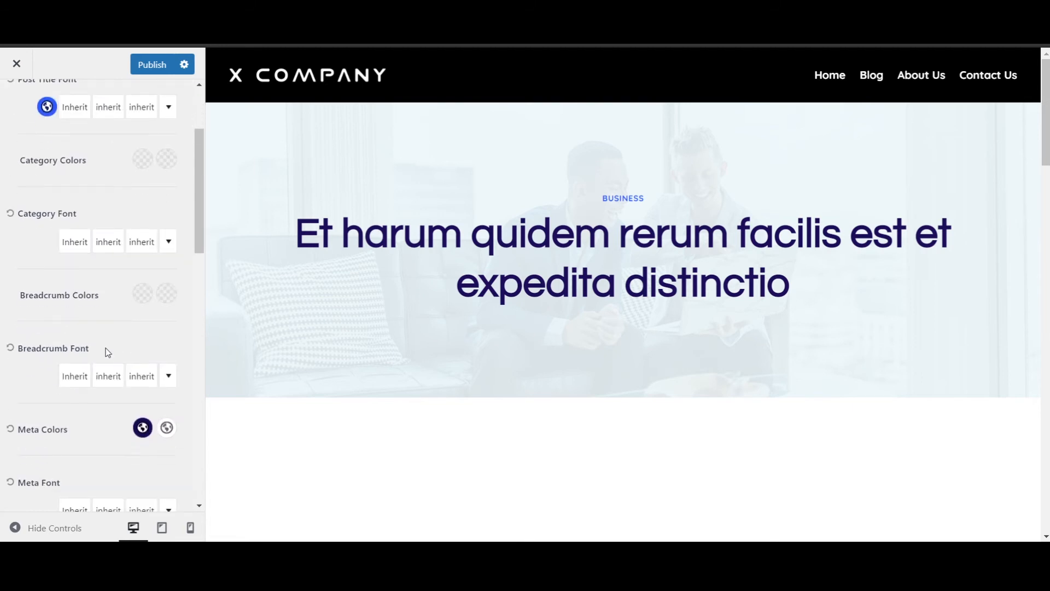
scroll(550, 327, "down", 1)
scroll(550, 327, "down", 5)
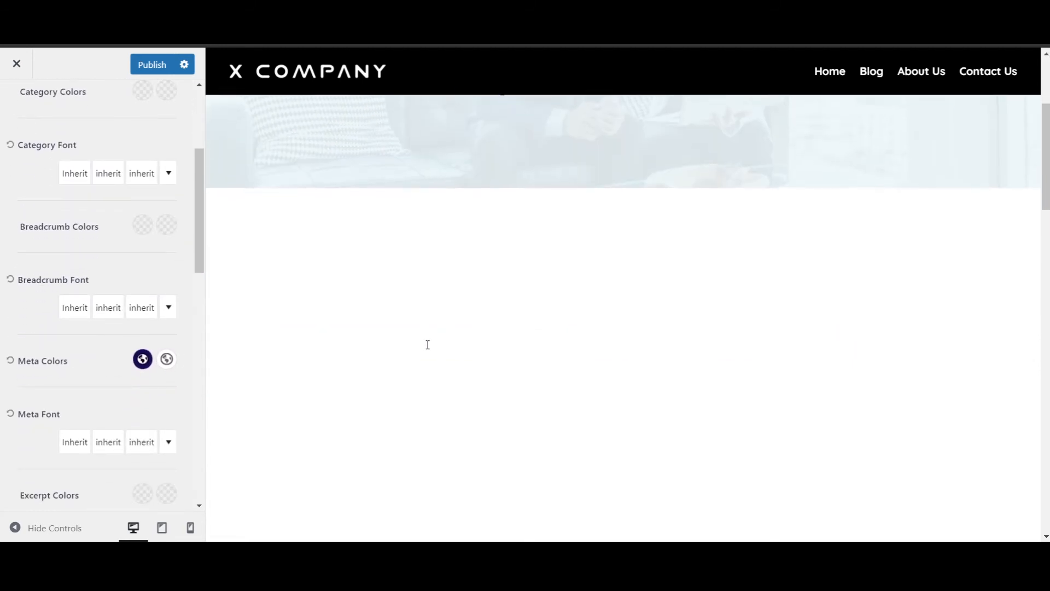
left_click(143, 359)
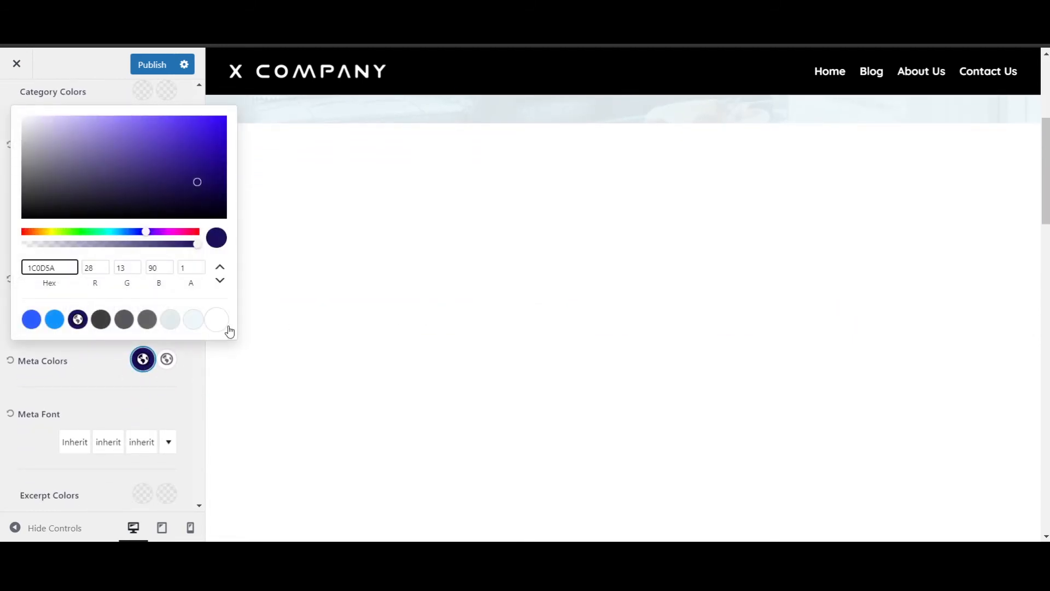
left_click(225, 328)
left_click(169, 363)
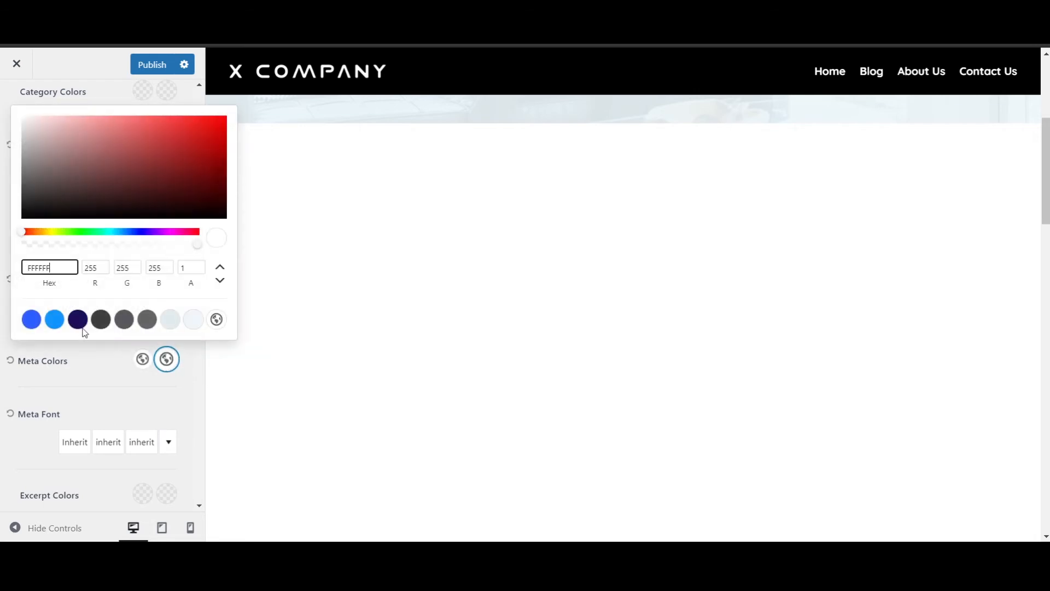
left_click(32, 322)
left_click(66, 399)
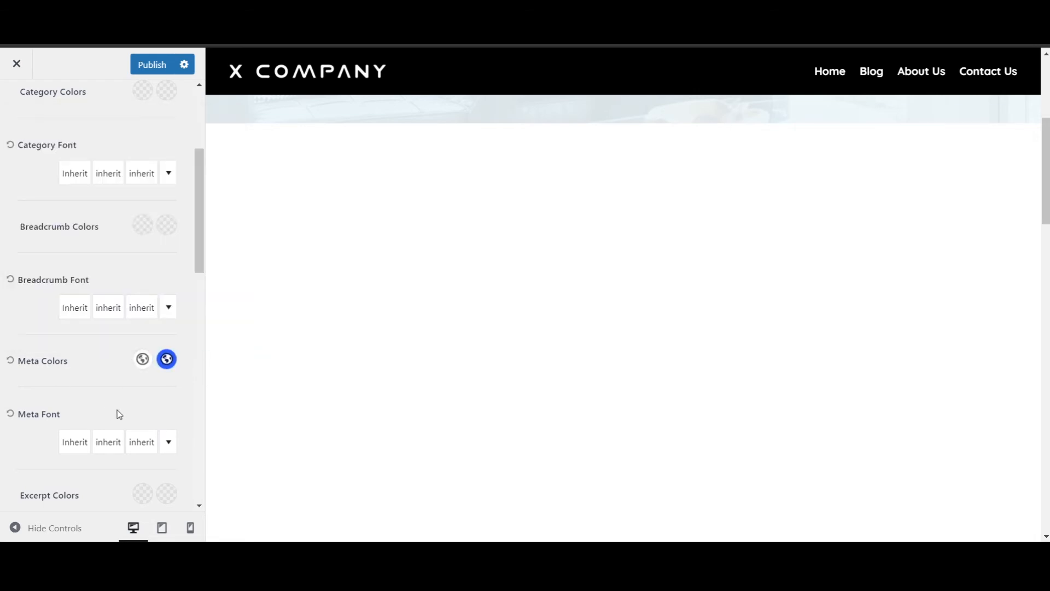
- Set the Excerpt Colors to white for the first color and the palette's royal blue for the second
scroll(117, 409, "down", 4)
left_click(143, 289)
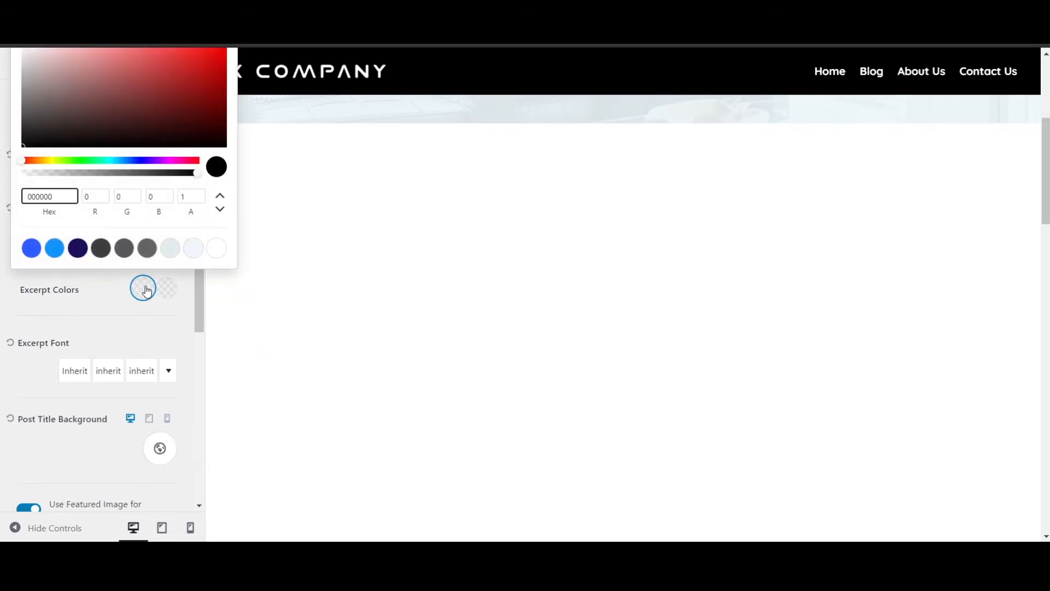
left_click(217, 248)
left_click(143, 289)
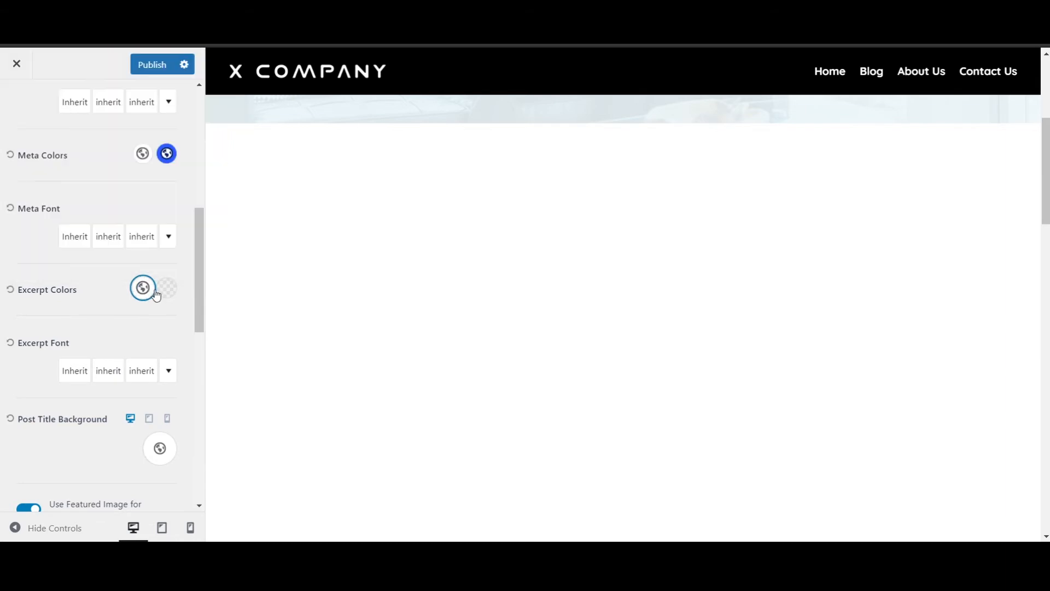
left_click(166, 288)
left_click(32, 255)
left_click(82, 316)
- Try black and red for the Post Title Background and set it to fully transparent white (FFFFFF, alpha 0)
scroll(126, 312, "down", 1)
scroll(123, 259, "down", 2)
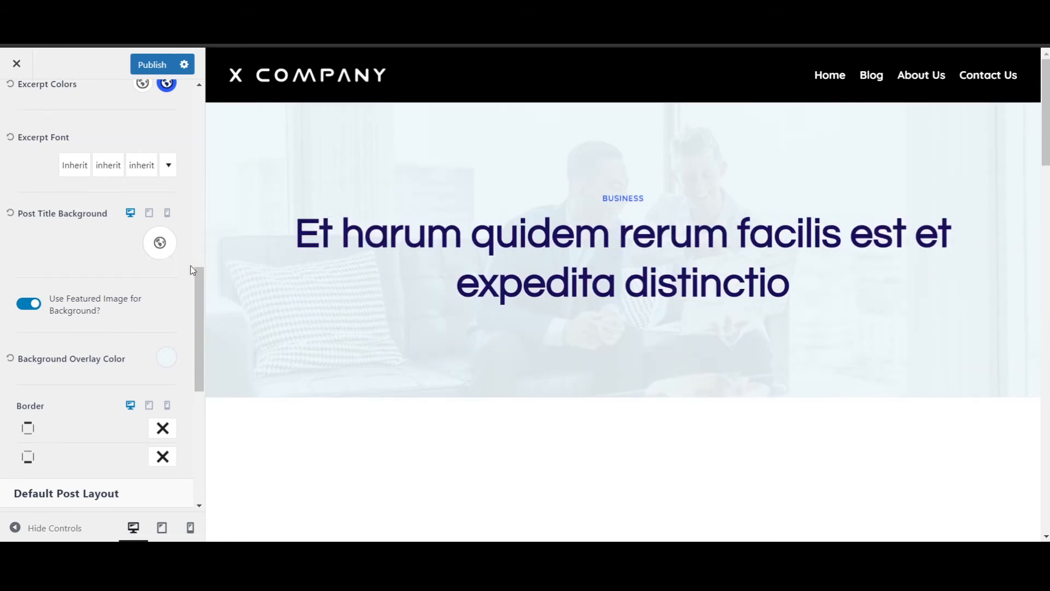
scroll(127, 312, "down", 2)
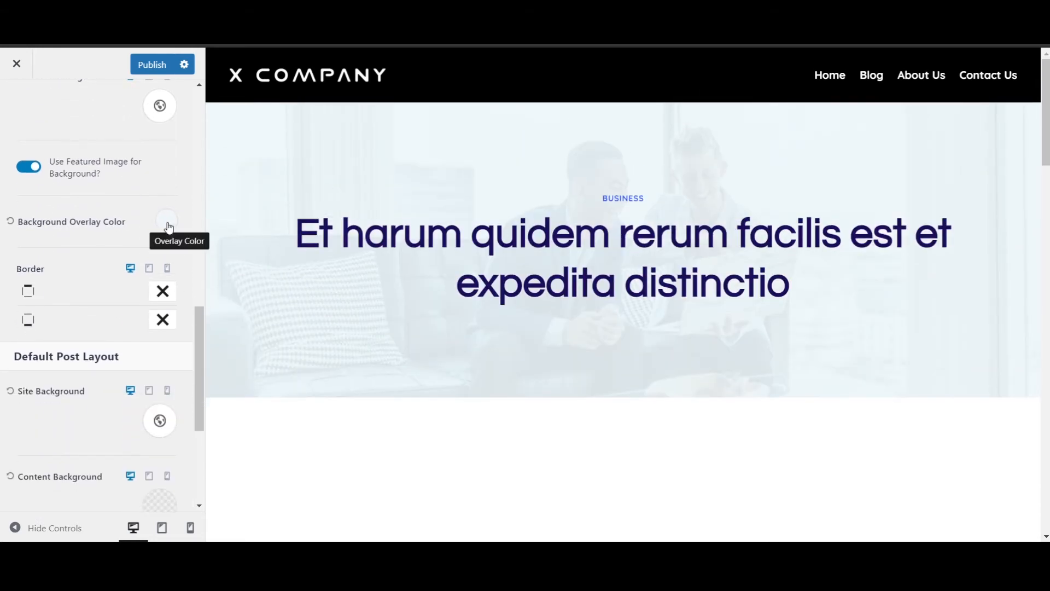
scroll(163, 296, "up", 2)
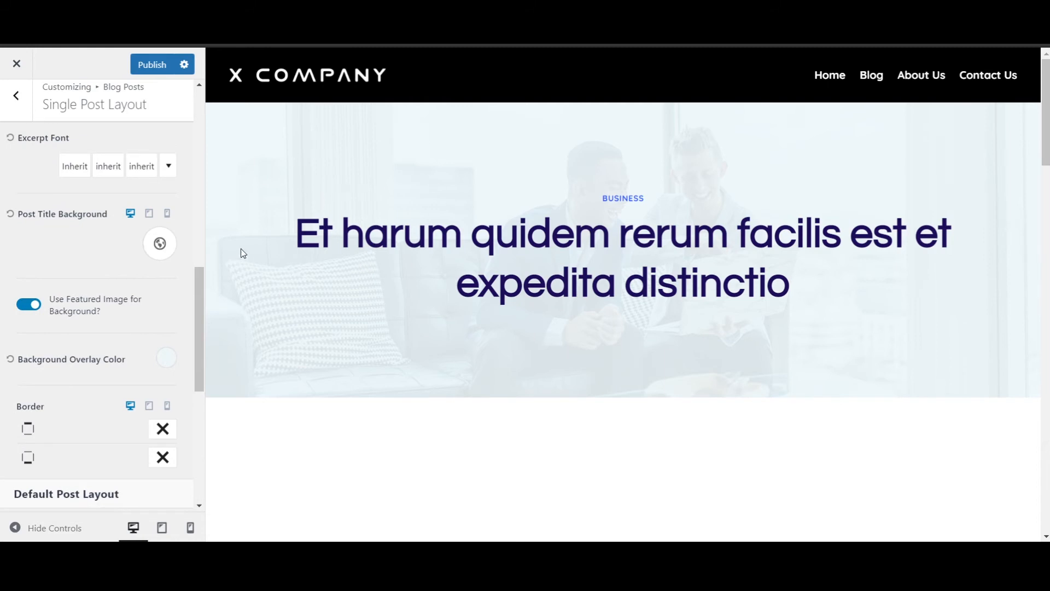
left_click(159, 246)
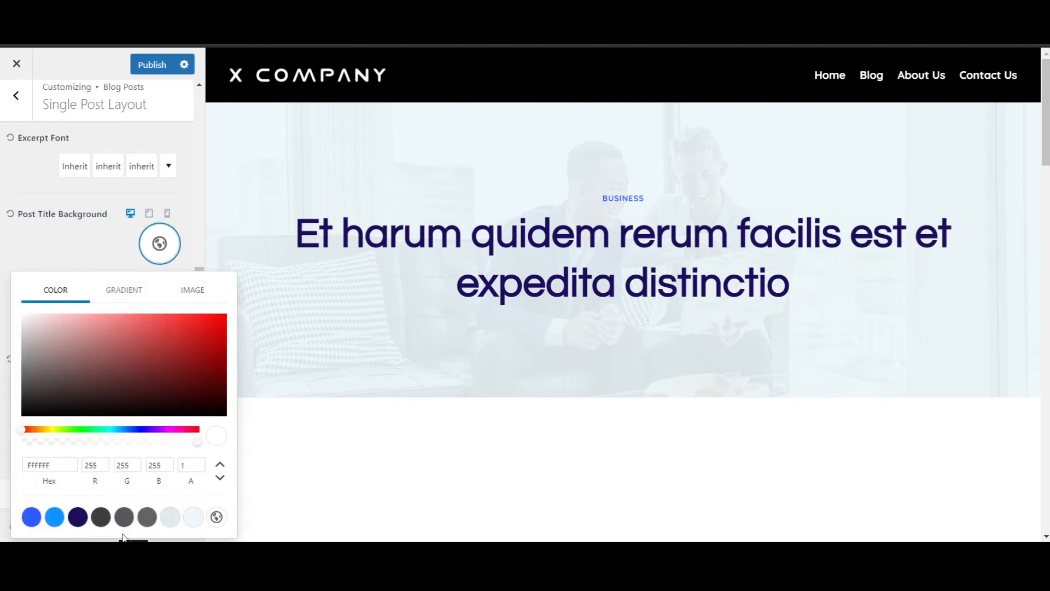
left_click_drag(78, 389, 3, 438)
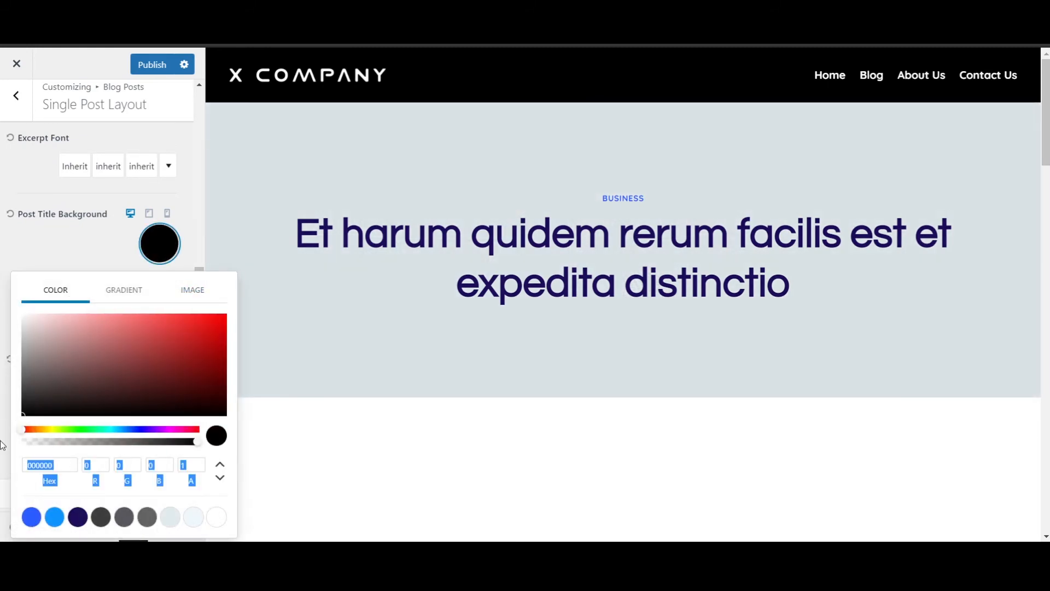
left_click_drag(188, 335, 213, 325)
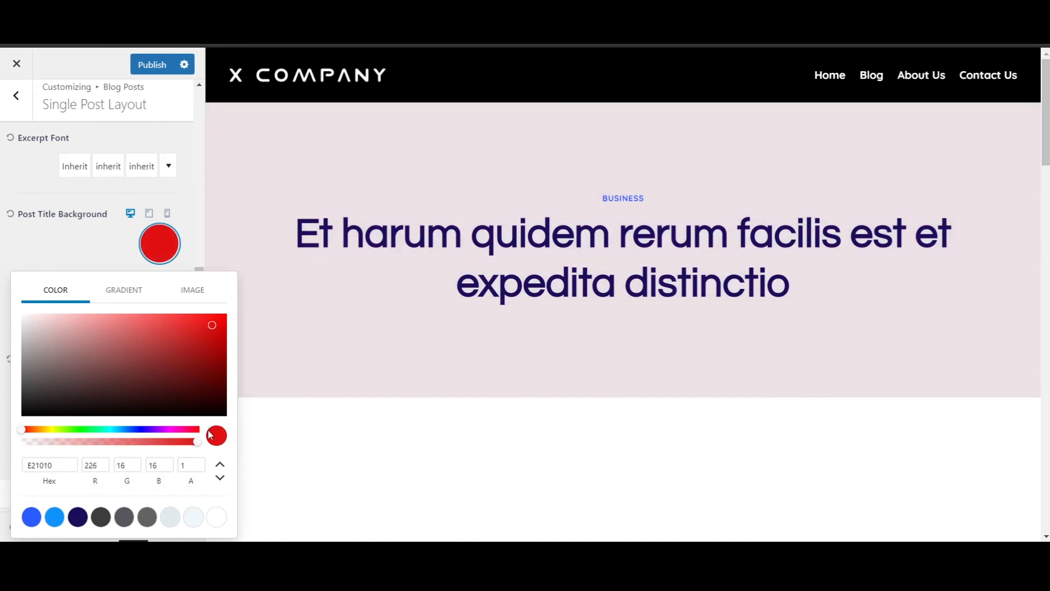
left_click_drag(209, 370, 5, 314)
left_click_drag(195, 442, 4, 439)
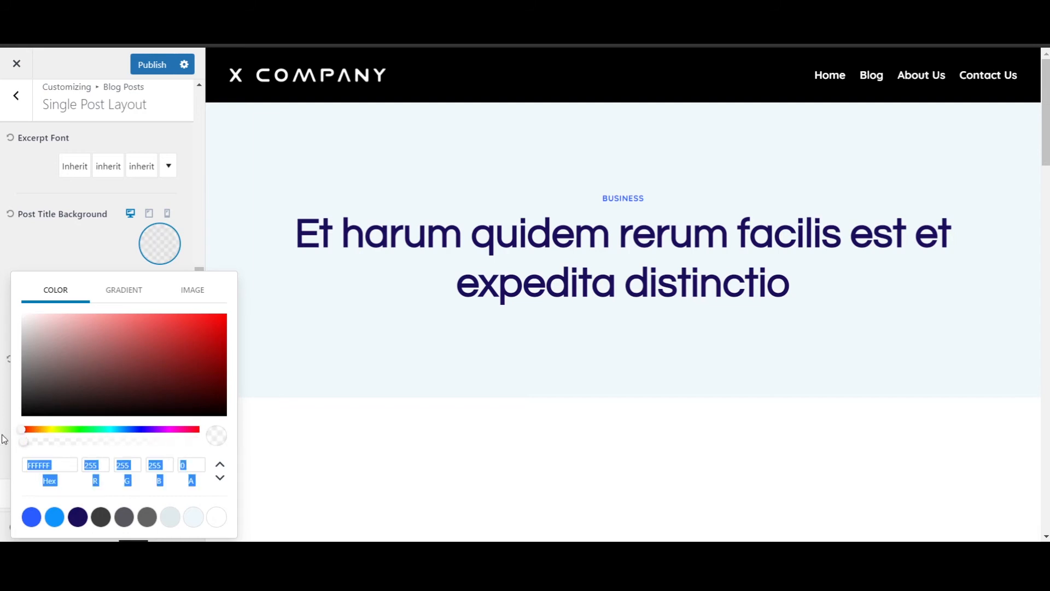
left_click(70, 247)
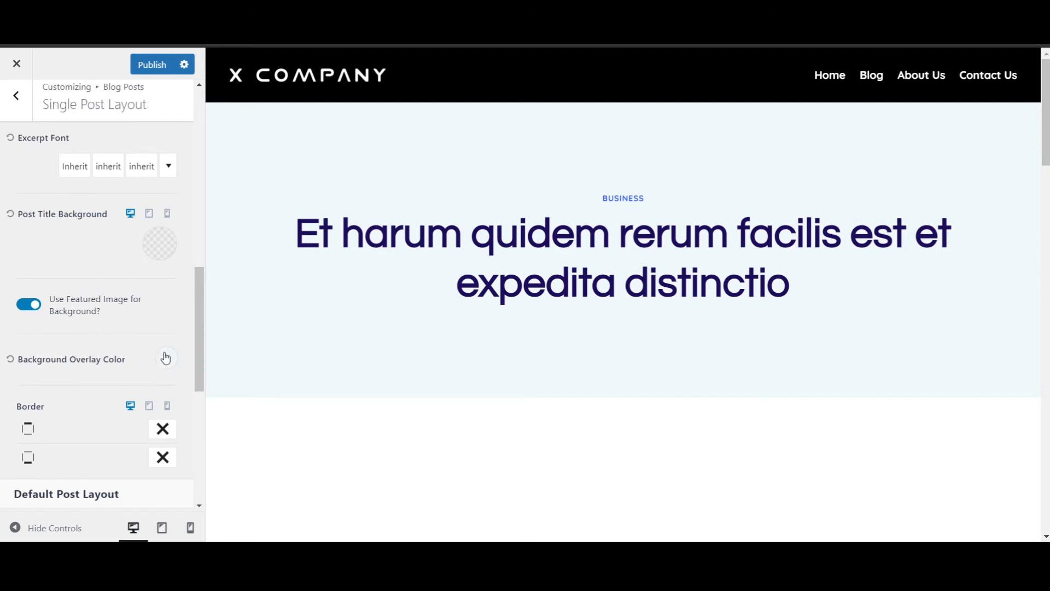
- Use the featured image for the post title background and set the Background Overlay Color to black (000000) with 0.51 alpha
left_click(33, 305)
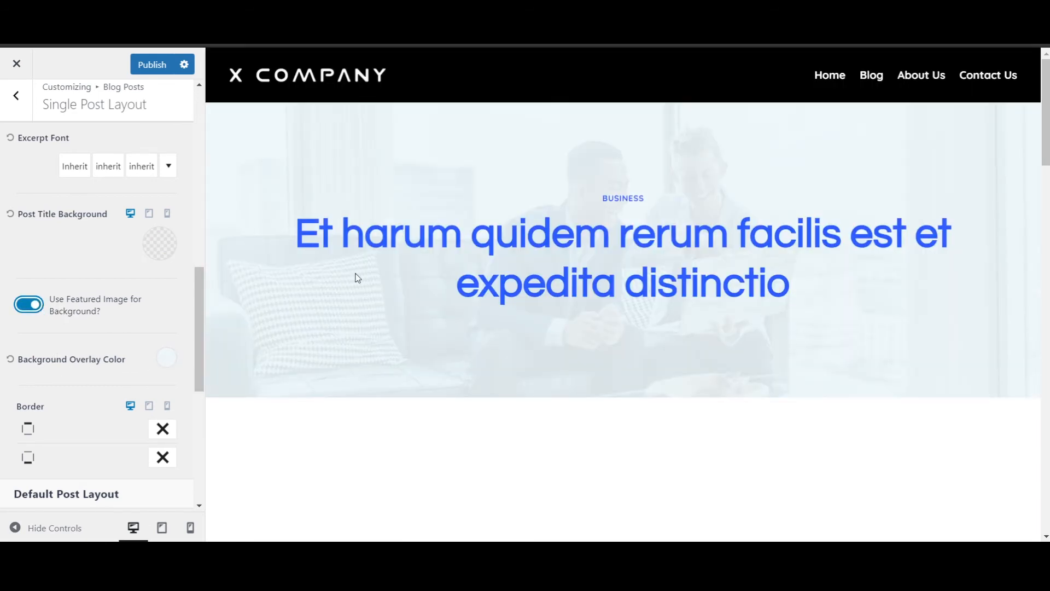
left_click(167, 358)
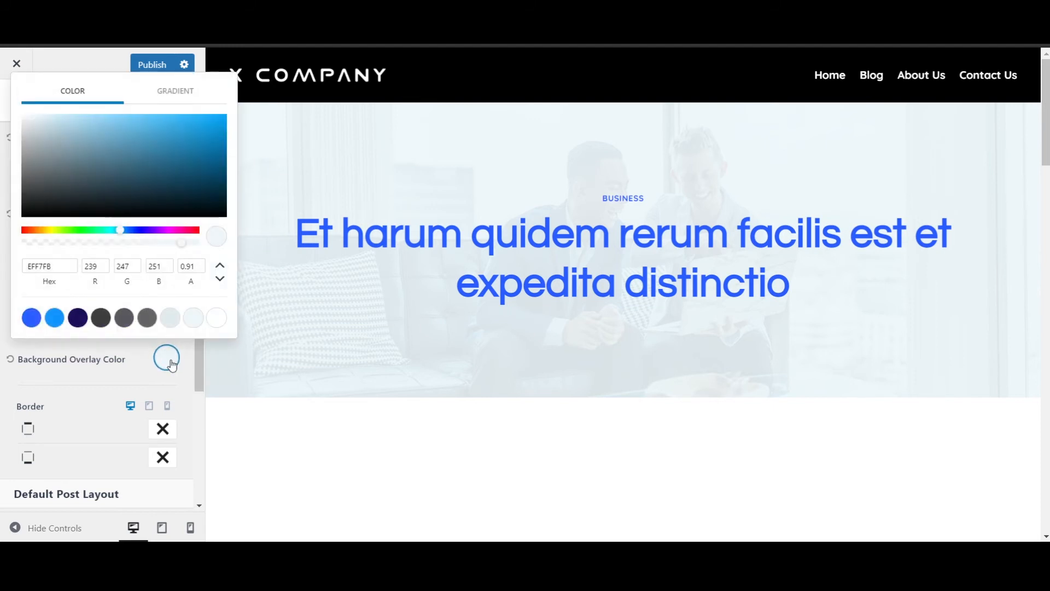
left_click_drag(80, 172, 65, 254)
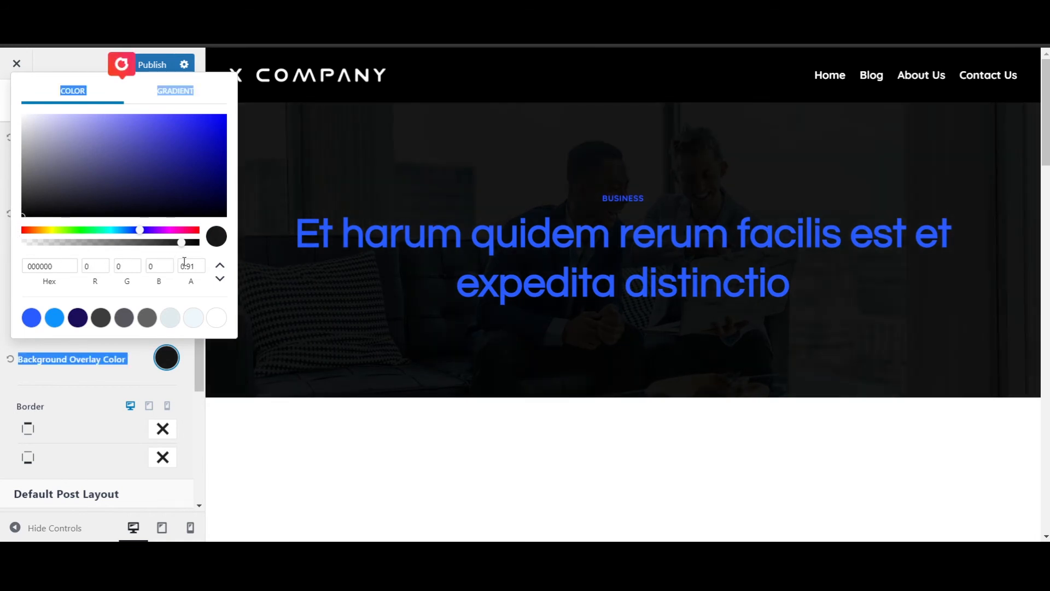
left_click_drag(182, 244, 112, 252)
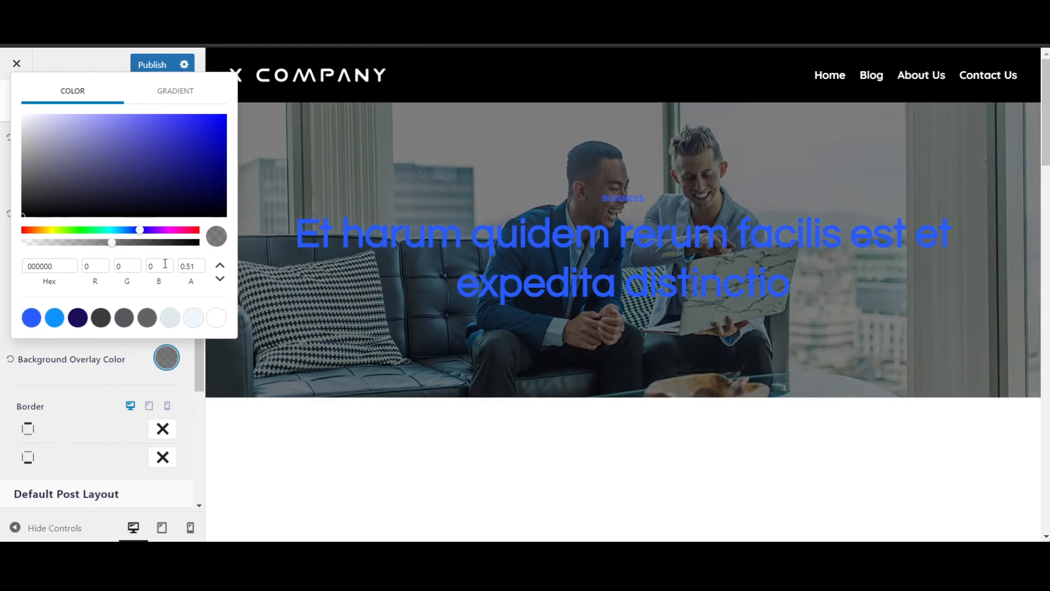
left_click(99, 391)
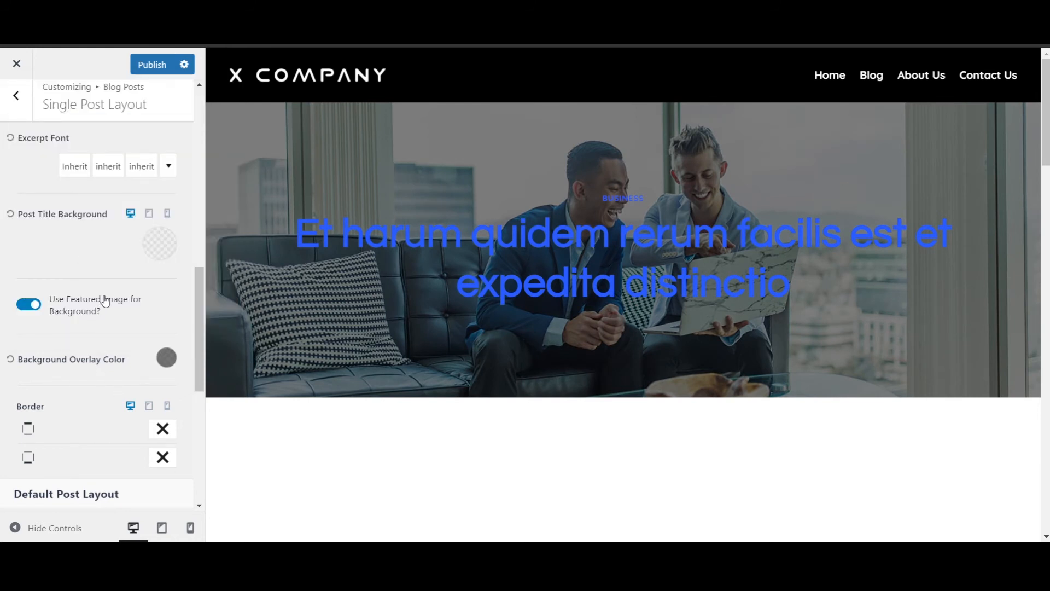
- Set the Post Title Font color to white (FFFFFF)
scroll(106, 300, "up", 3)
scroll(142, 237, "up", 10)
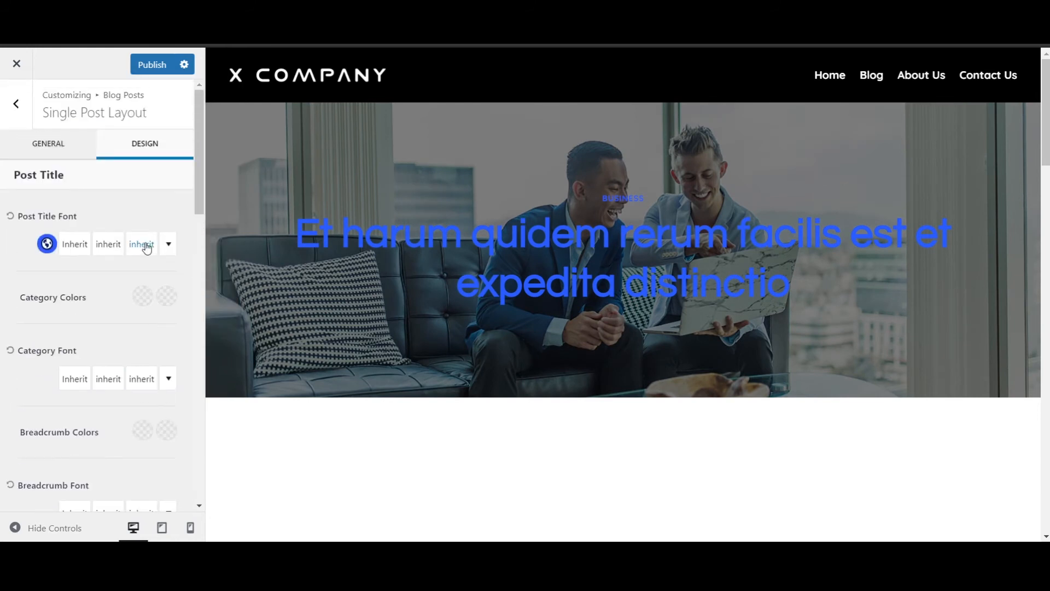
left_click(48, 244)
left_click(66, 309)
left_click_drag(62, 307, 1, 254)
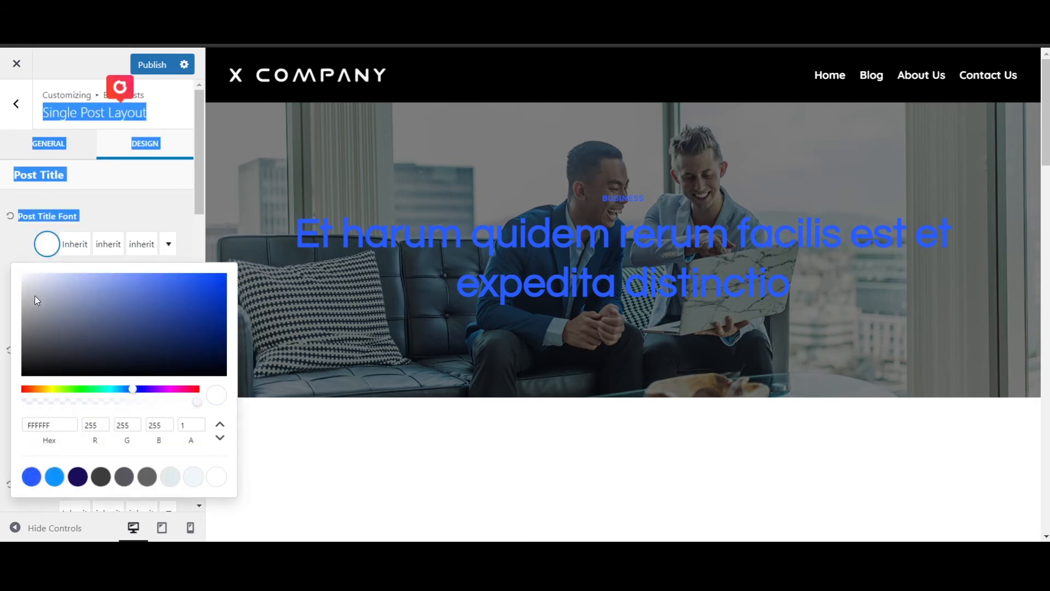
left_click_drag(35, 293, 4, 258)
left_click(140, 225)
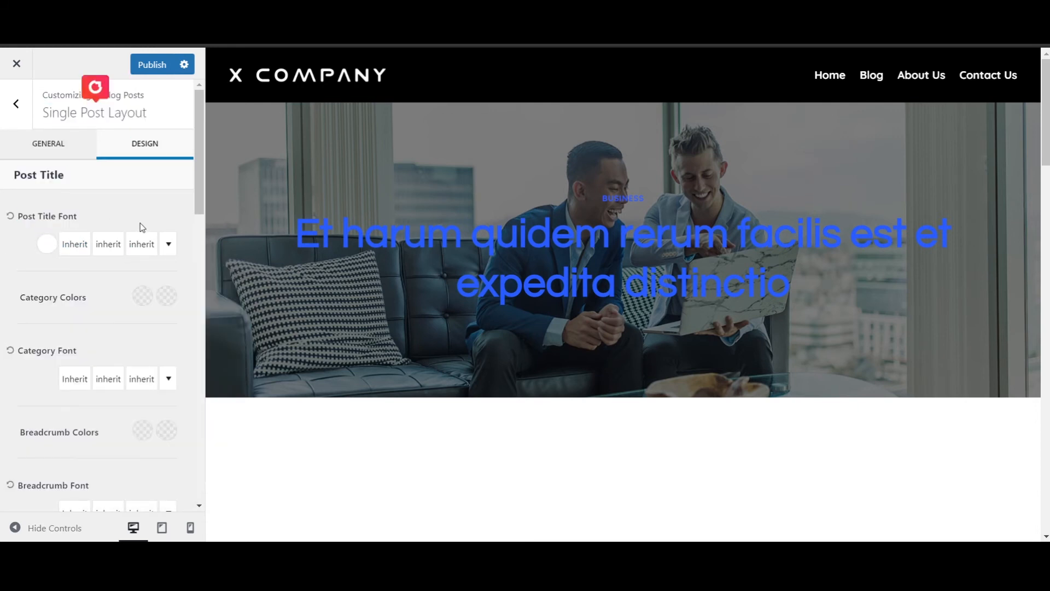
- Try adjusting the Background Overlay Color shade and return it to black (000000) with 0.51 alpha
scroll(140, 223, "down", 3)
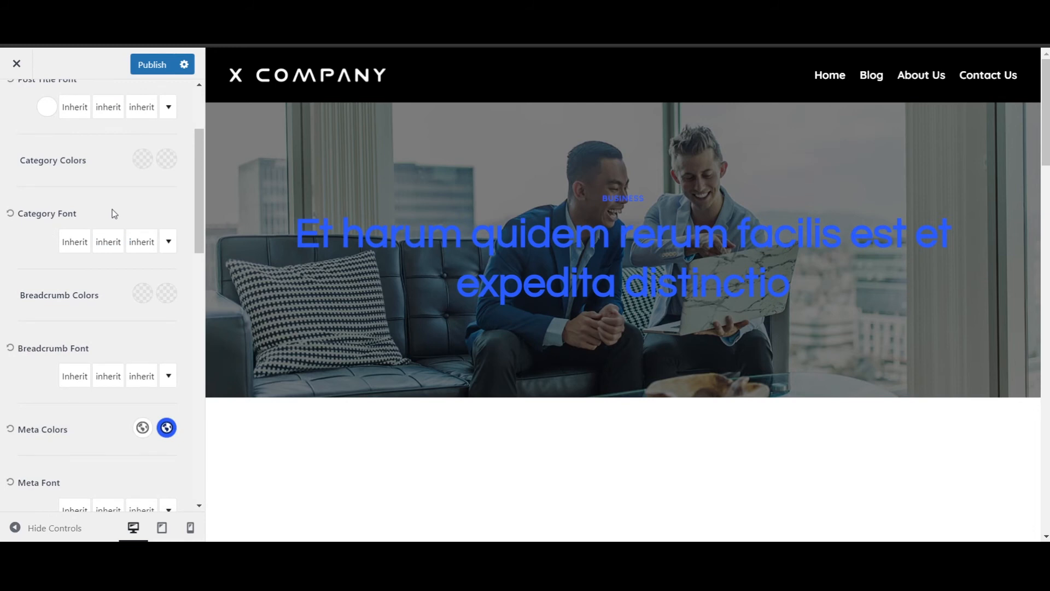
scroll(114, 213, "down", 1)
scroll(114, 214, "down", 7)
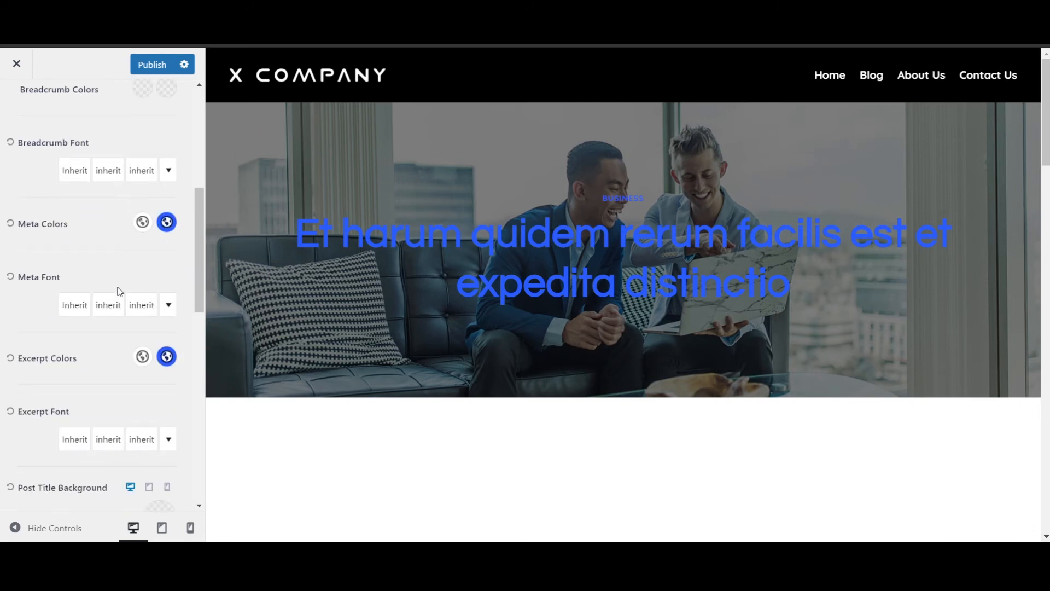
scroll(114, 280, "down", 2)
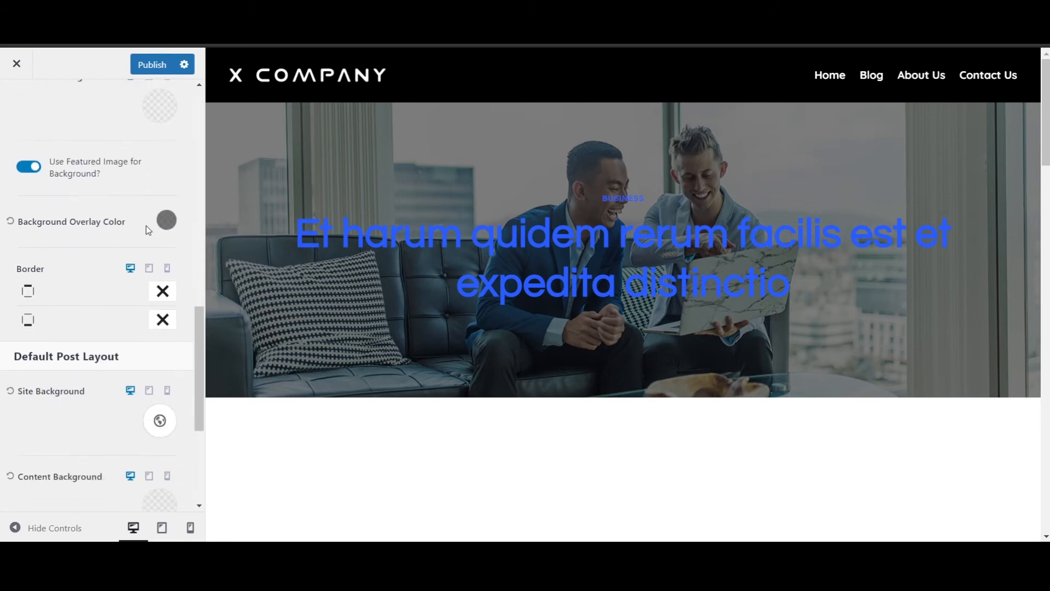
left_click(166, 220)
mouse_move(116, 319)
left_mouse_down()
mouse_move(74, 352)
mouse_move(9, 337)
mouse_move(11, 420)
left_mouse_up()
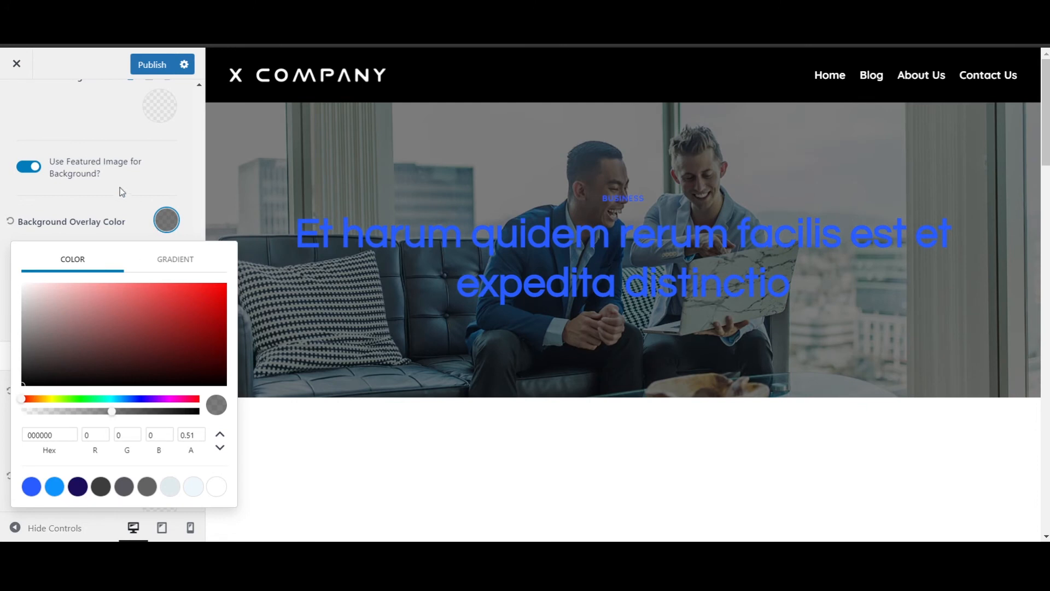
left_click(166, 182)
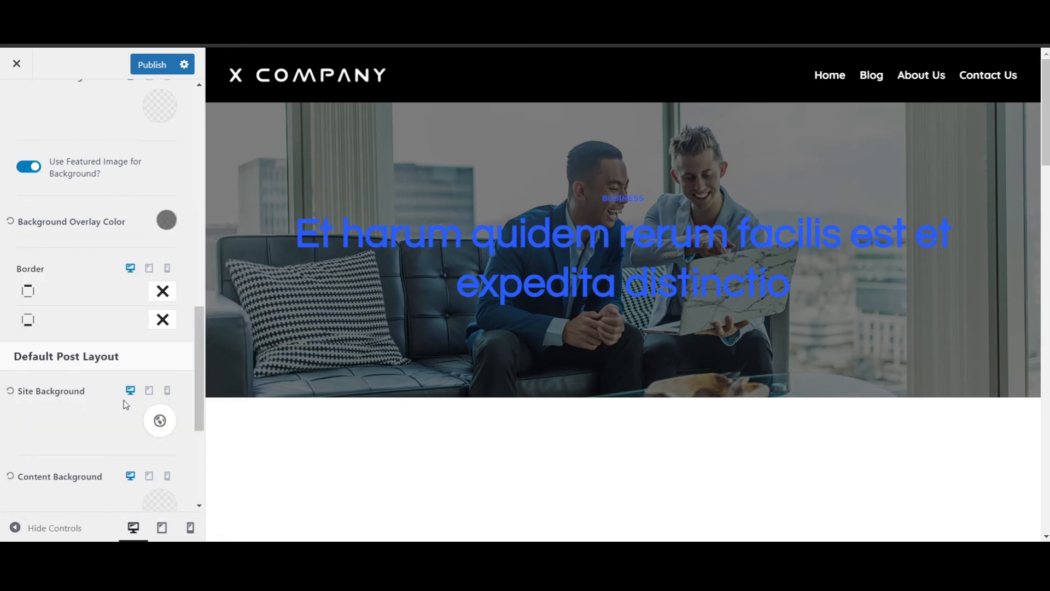
- Set the Content Background of the Default Post Layout to solid black (000000, alpha 1)
scroll(123, 404, "up", 1)
scroll(123, 403, "down", 4)
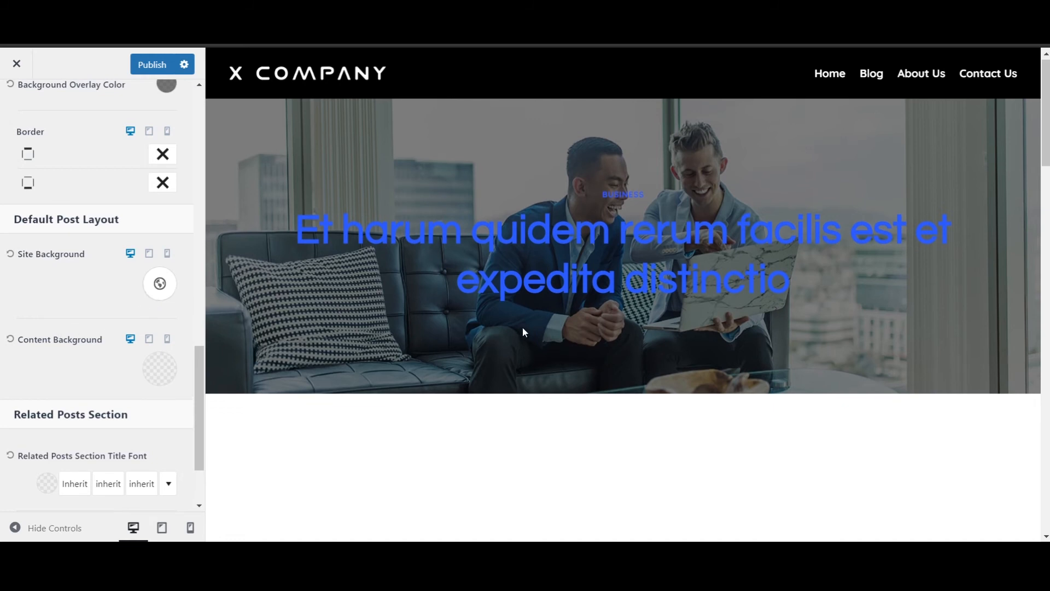
scroll(525, 330, "down", 2)
left_click(167, 382)
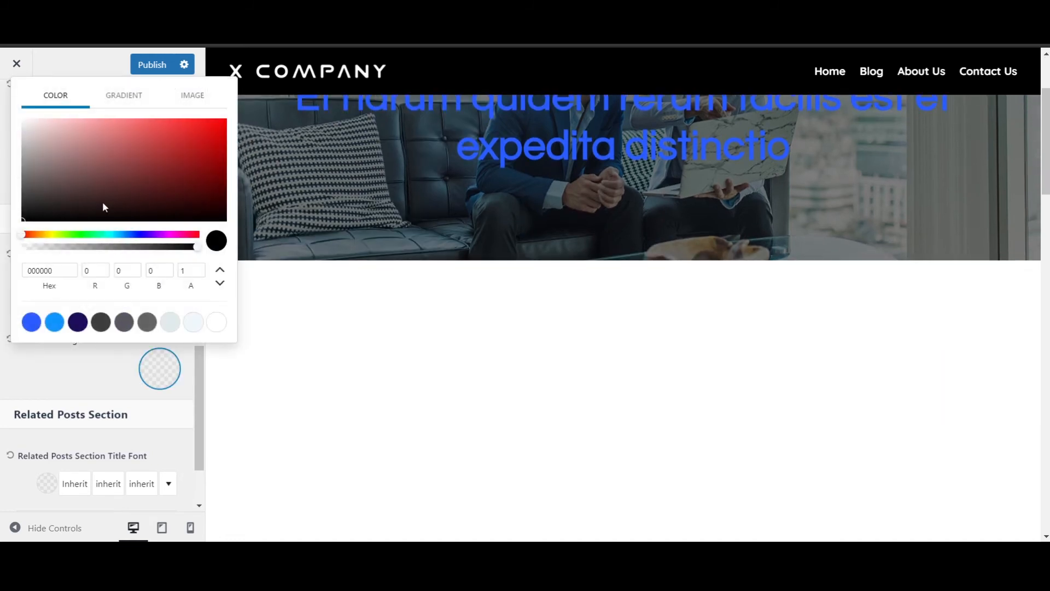
left_click_drag(103, 202, 5, 273)
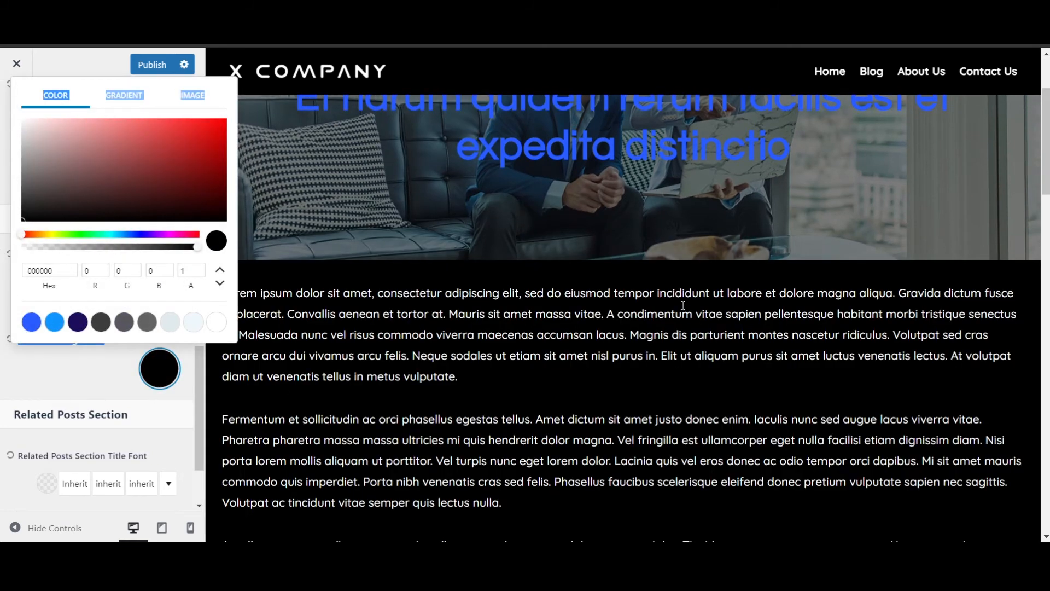
left_click(108, 385)
- Look through the post preview, checking the body text, tags, post navigation, Similar Posts section and comment form against the background
scroll(448, 290, "down", 5)
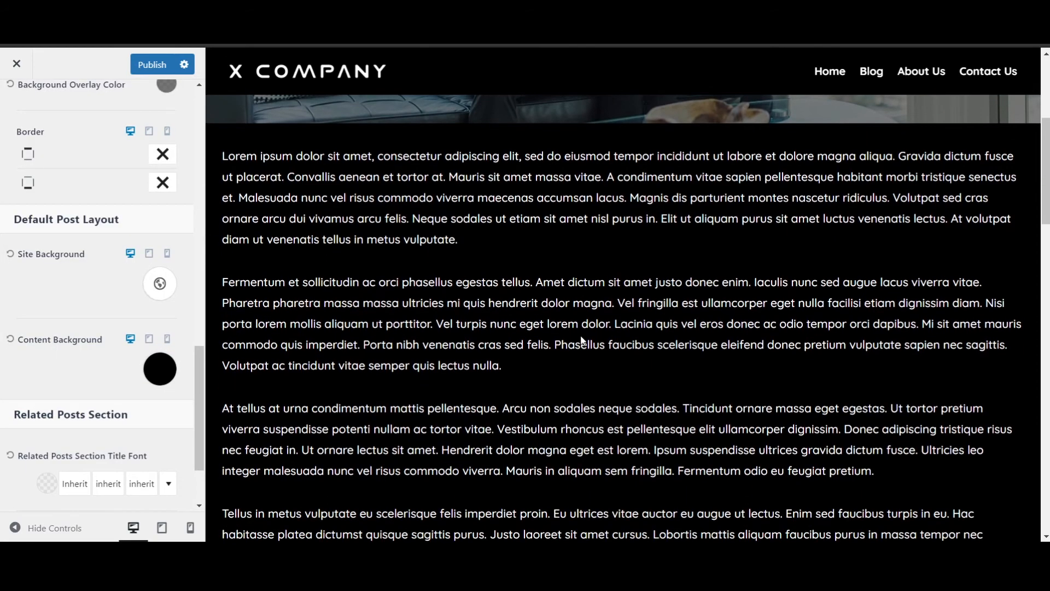
scroll(546, 364, "down", 5)
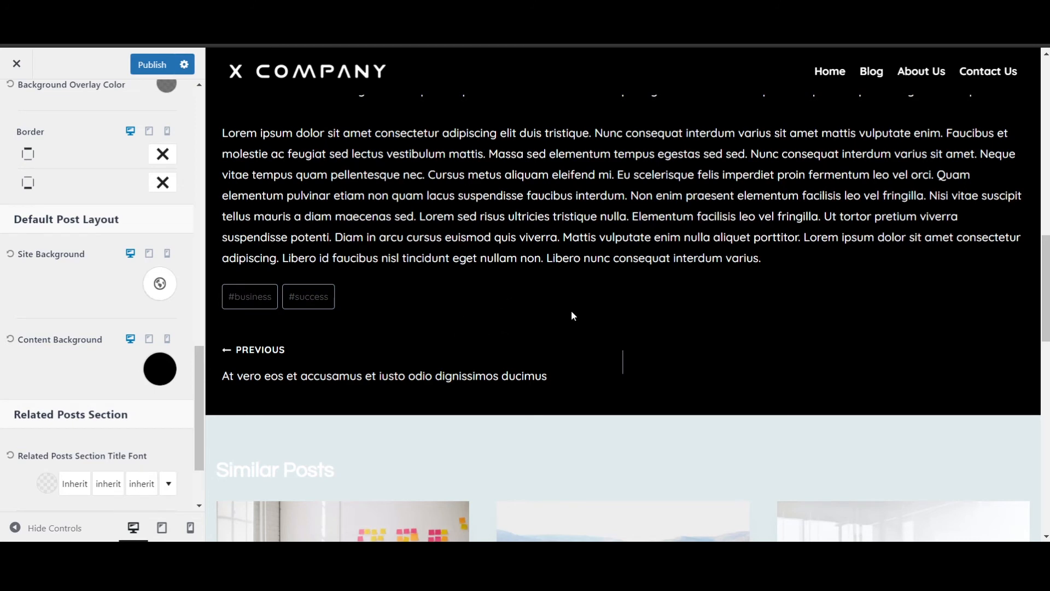
scroll(628, 345, "down", 1)
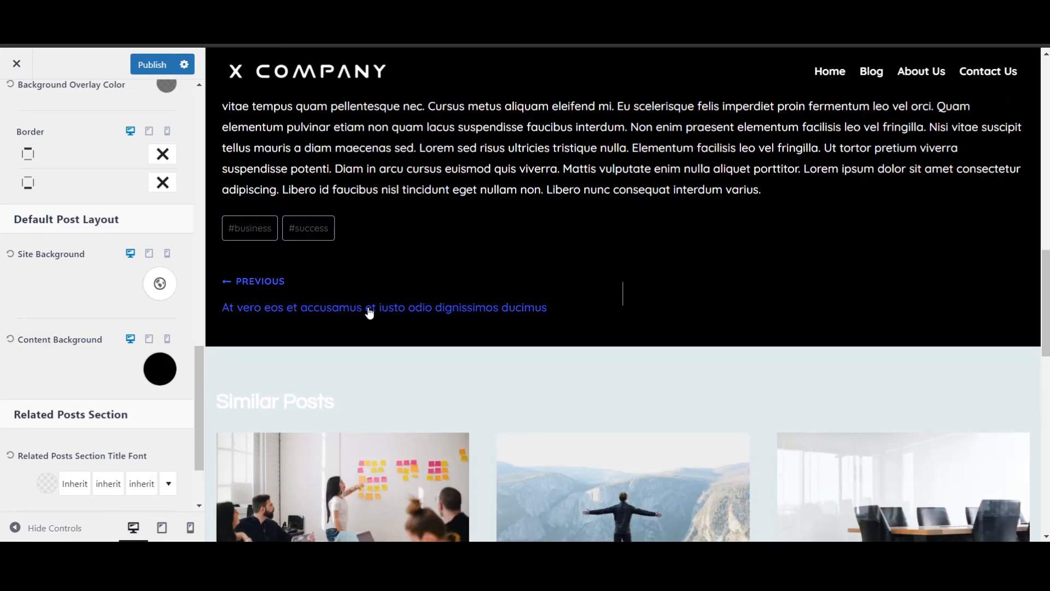
scroll(368, 310, "up", 2)
scroll(556, 346, "down", 6)
scroll(557, 345, "down", 3)
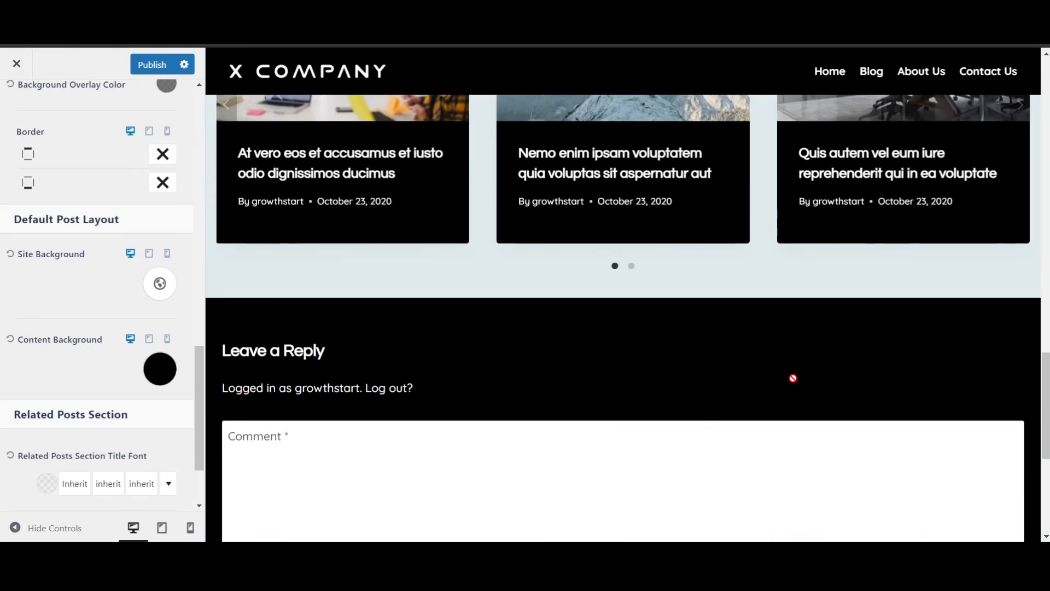
scroll(629, 394, "up", 4)
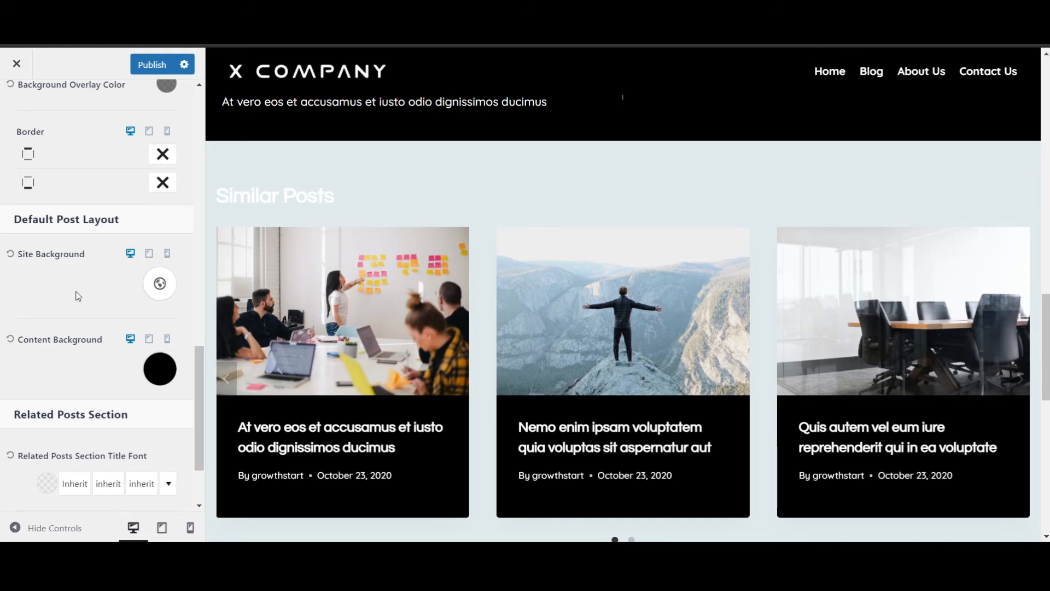
scroll(539, 250, "down", 3)
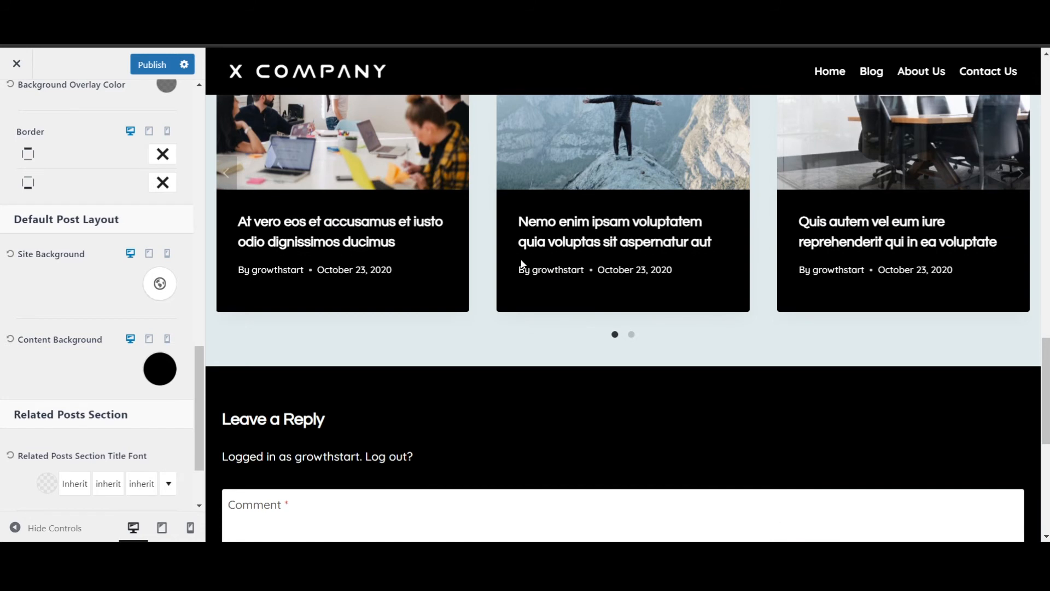
- Set the Related Posts Section Background to solid black (000000, alpha 1)
scroll(28, 284, "down", 2)
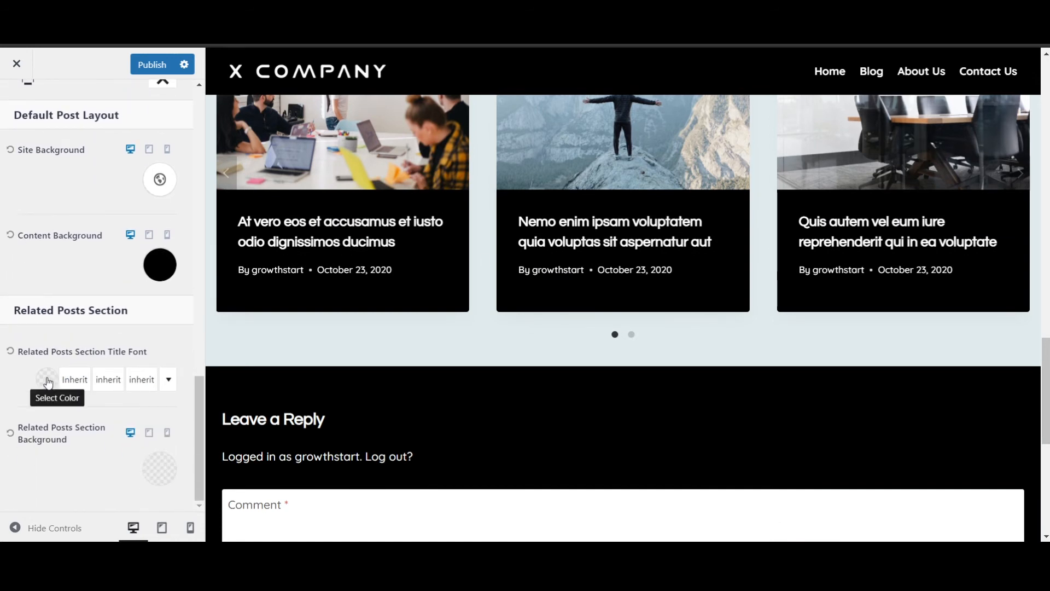
scroll(489, 350, "up", 3)
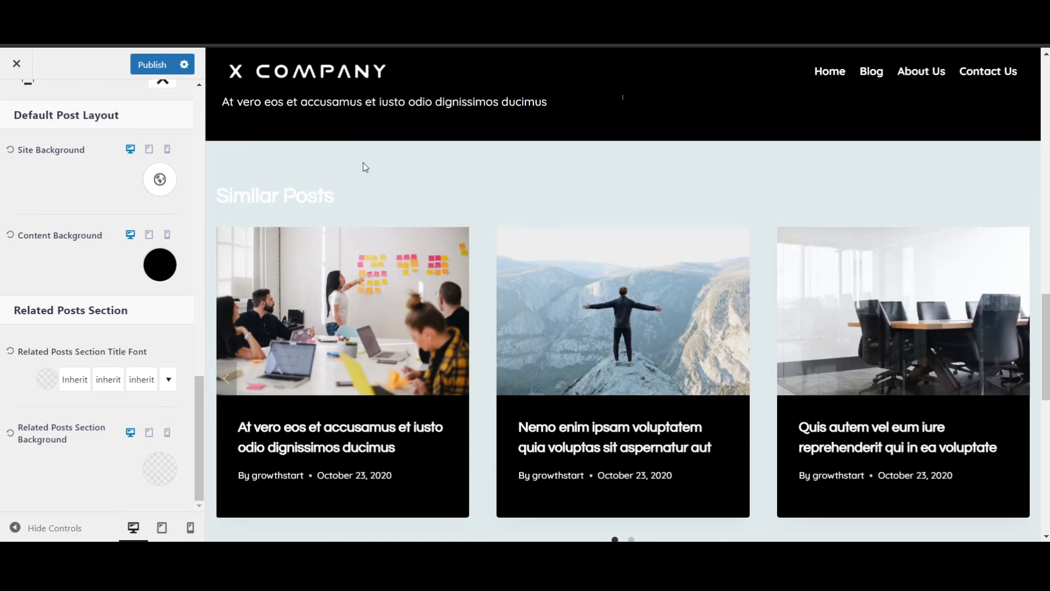
left_click(158, 470)
left_click_drag(92, 273, 3, 347)
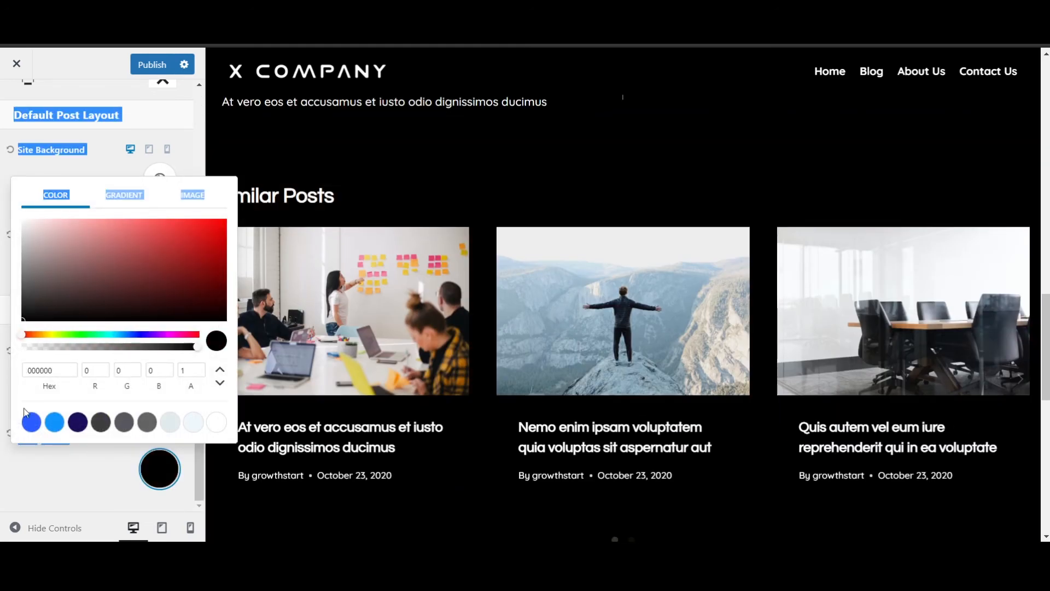
left_click(514, 224)
- Set the Related Posts Section Title Font color to white (FFFFFF)
scroll(504, 204, "up", 3)
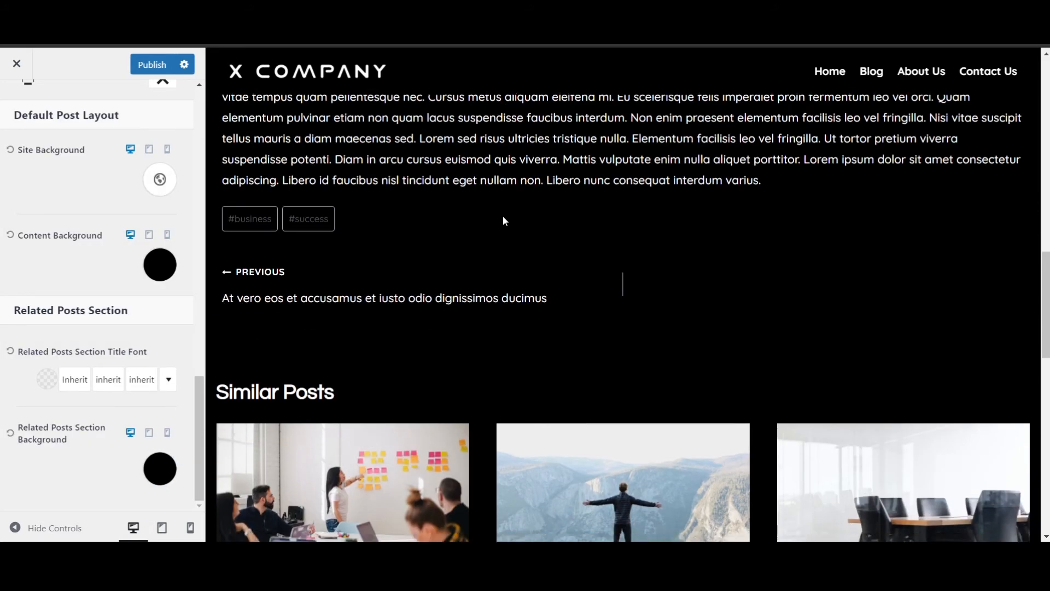
scroll(504, 220, "down", 7)
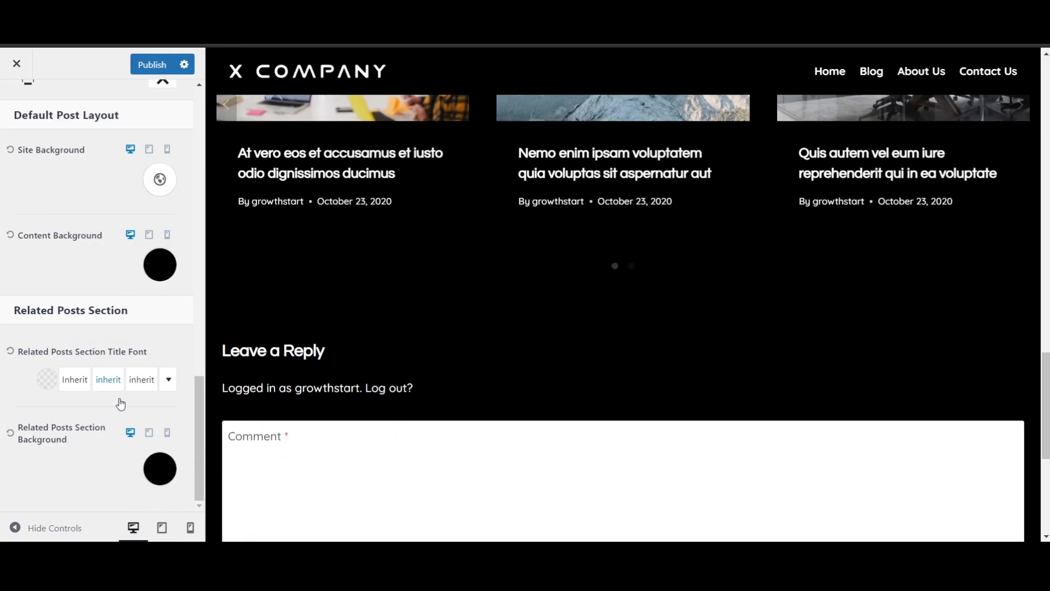
left_click(48, 380)
left_click_drag(71, 211, 12, 123)
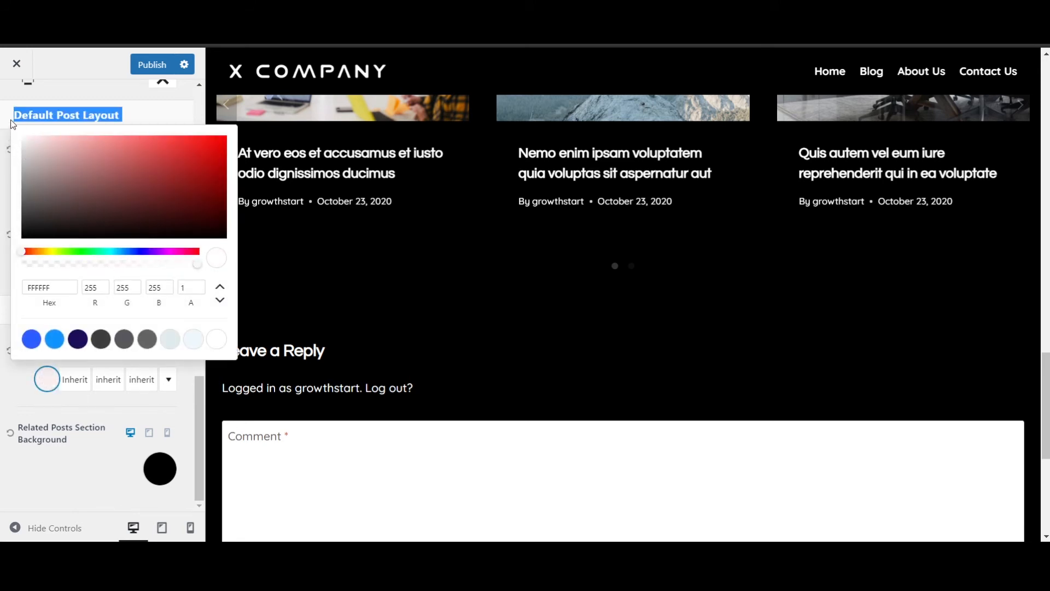
left_click(94, 459)
- Set the Breadcrumb Colors of the Post Title to palette white for the initial color and the first palette blue for hover
scroll(445, 245, "up", 8)
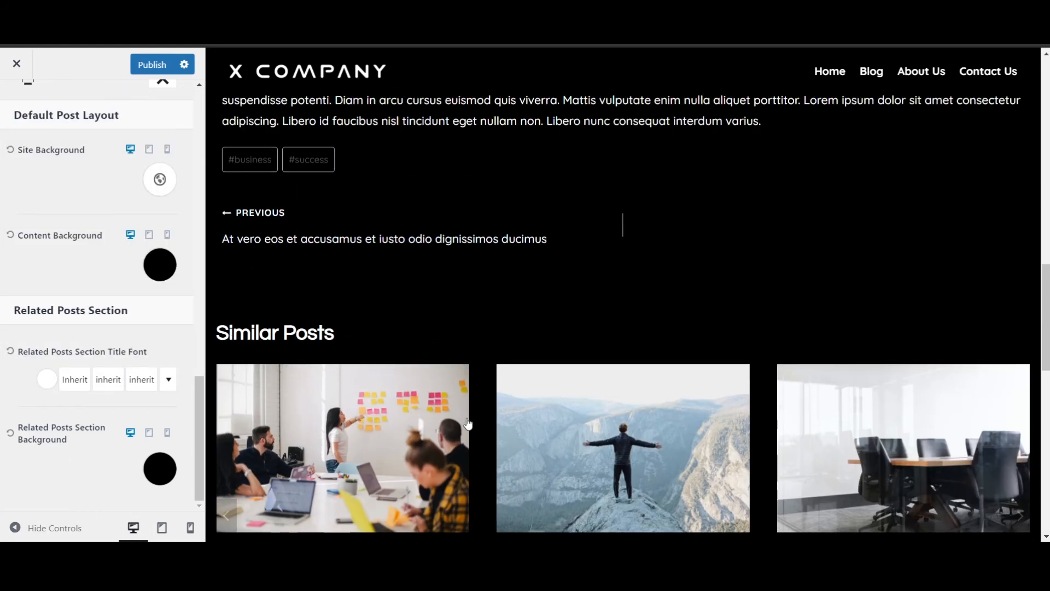
scroll(470, 424, "down", 8)
scroll(509, 427, "up", 6)
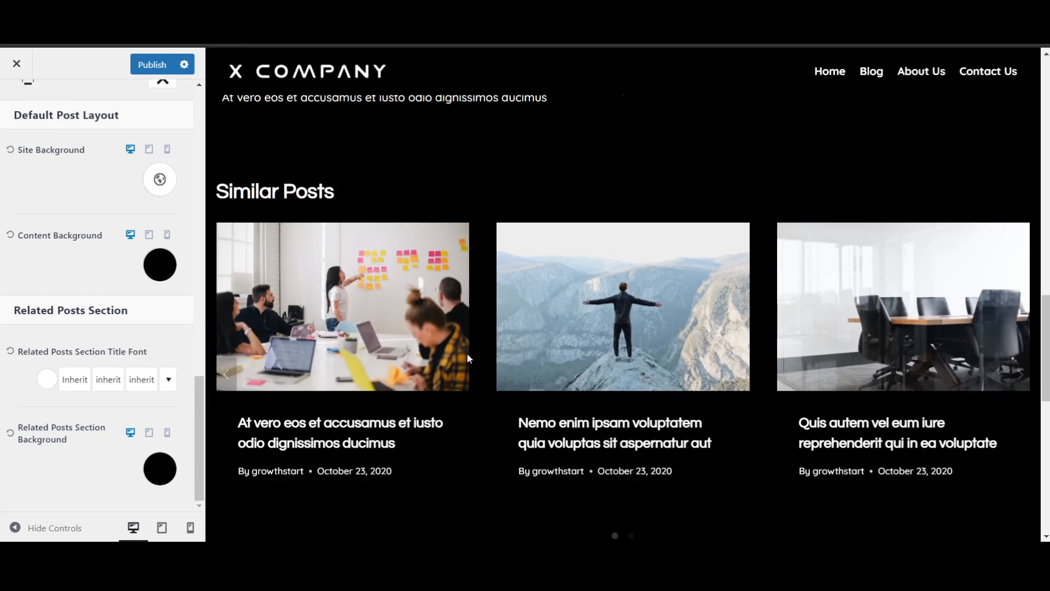
scroll(383, 273, "up", 5)
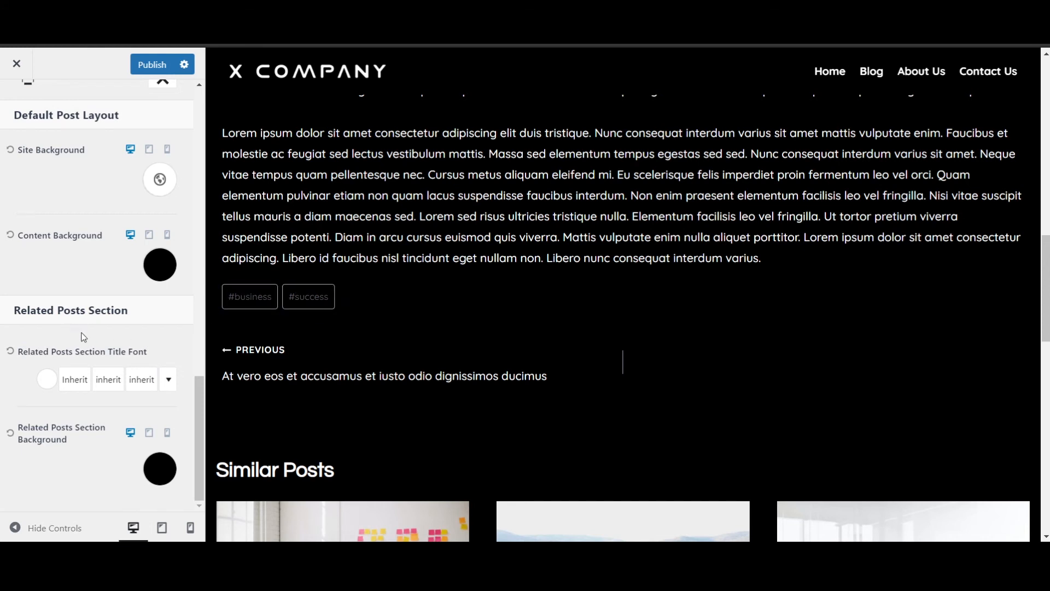
scroll(109, 478, "up", 15)
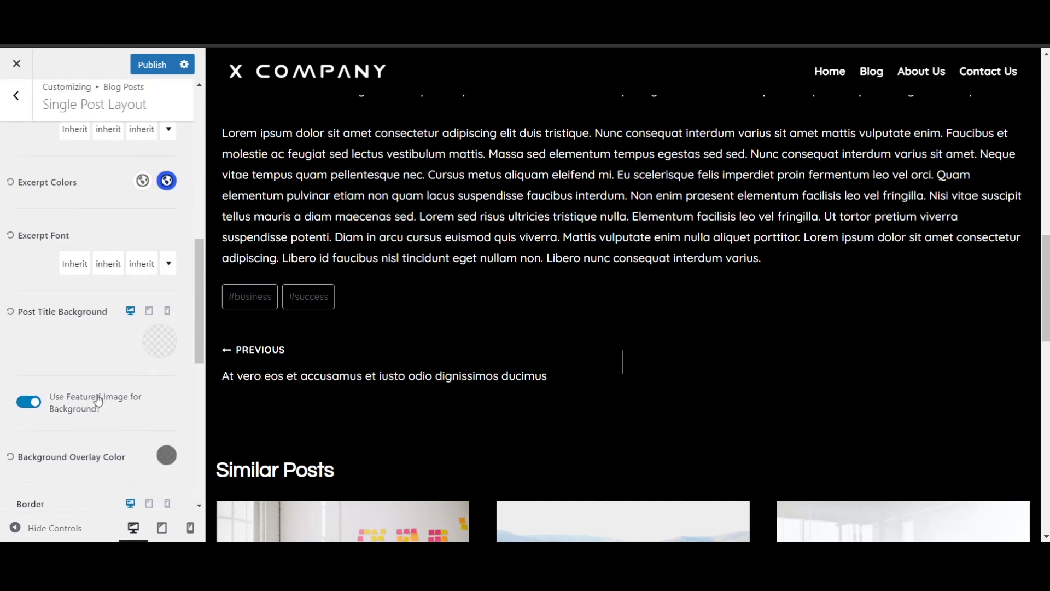
scroll(127, 383, "down", 4)
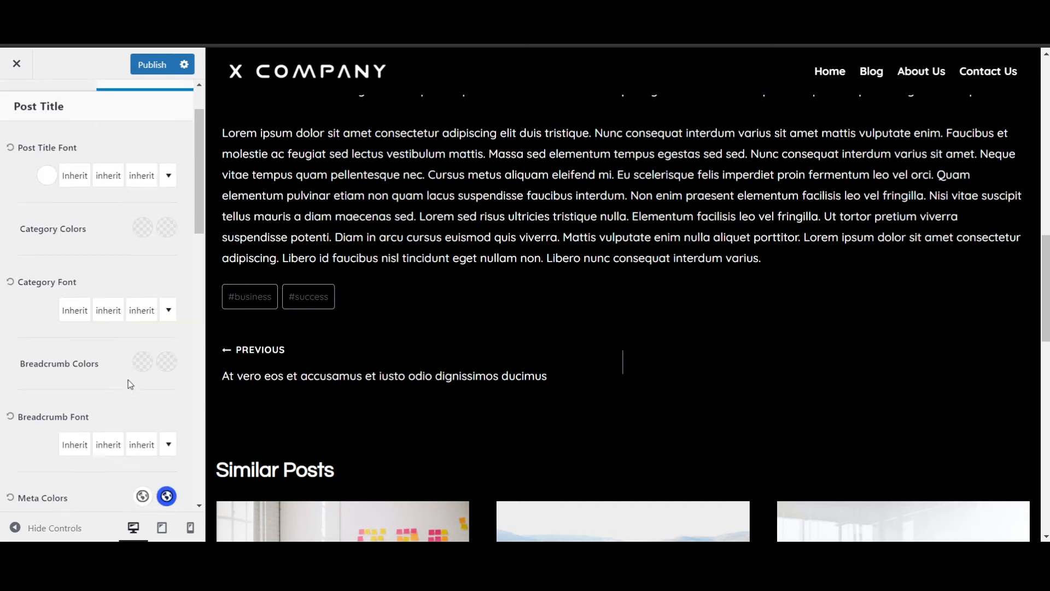
left_click(143, 224)
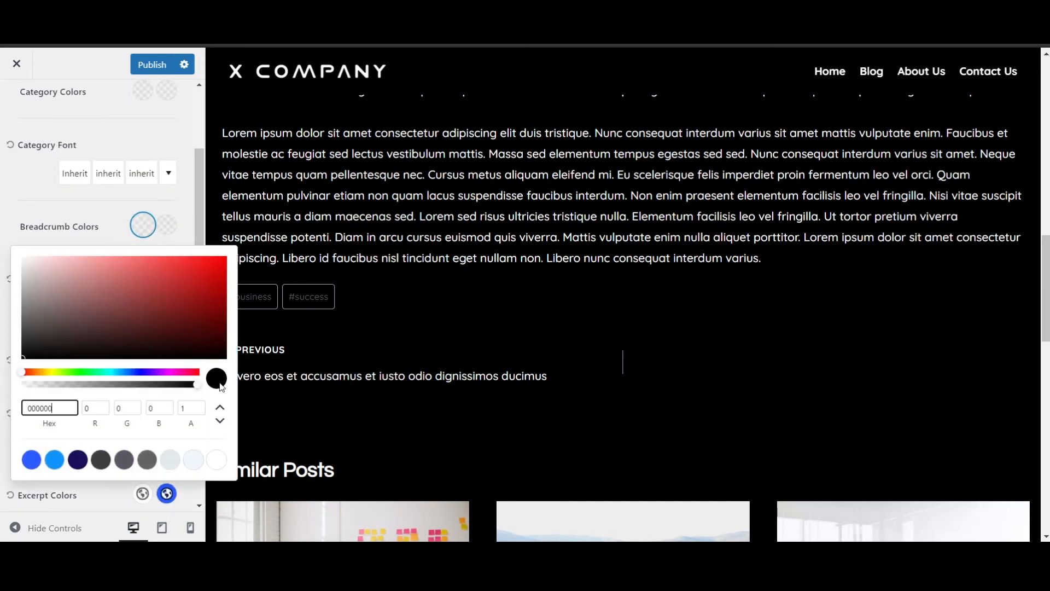
left_click(216, 459)
left_click(167, 225)
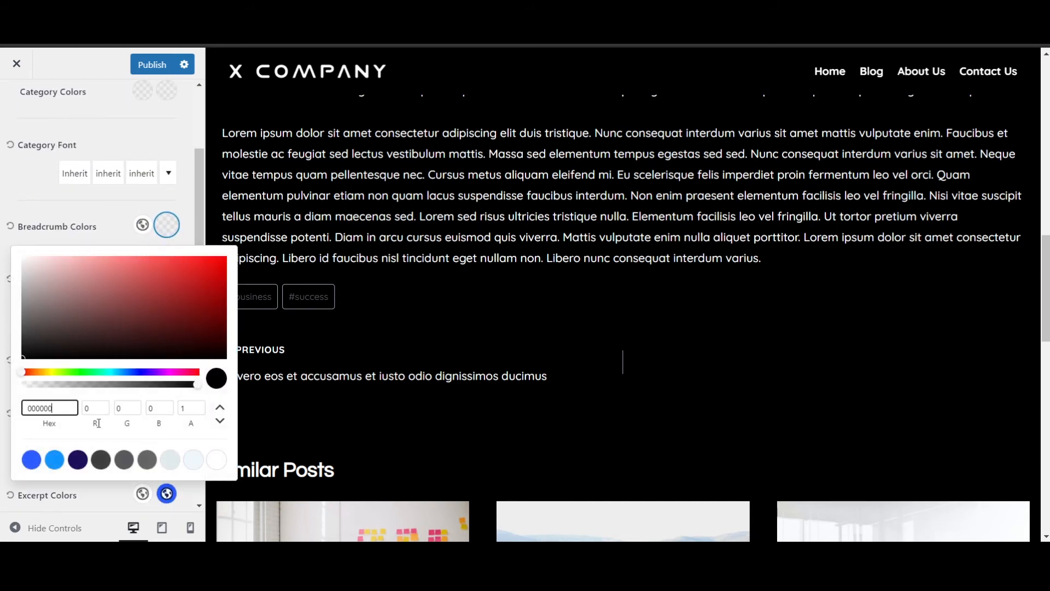
left_click(31, 460)
left_click(105, 207)
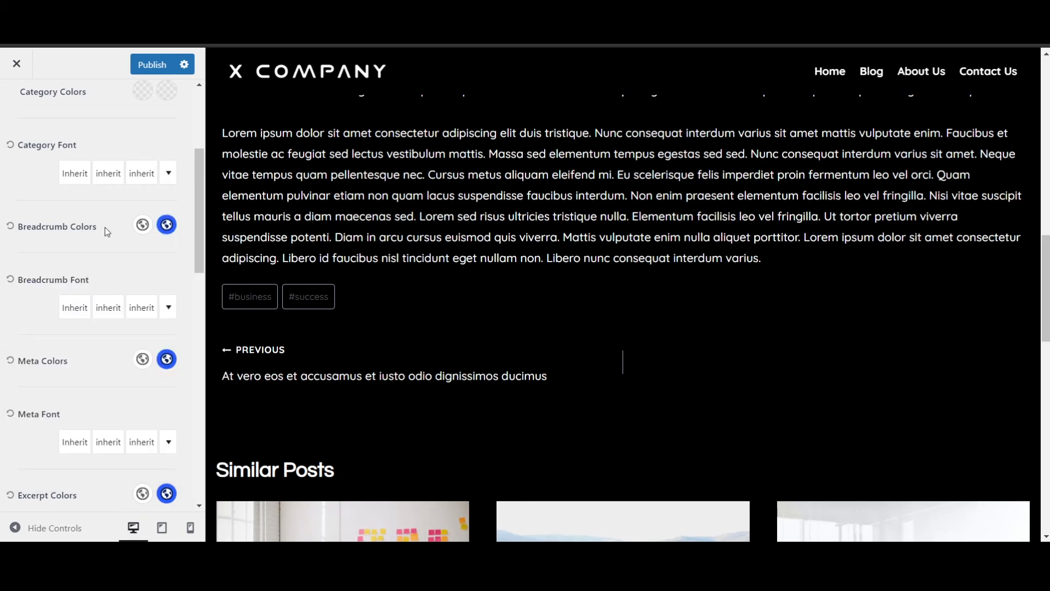
- Try to change the color of the Post Title Background
scroll(125, 389, "down", 5)
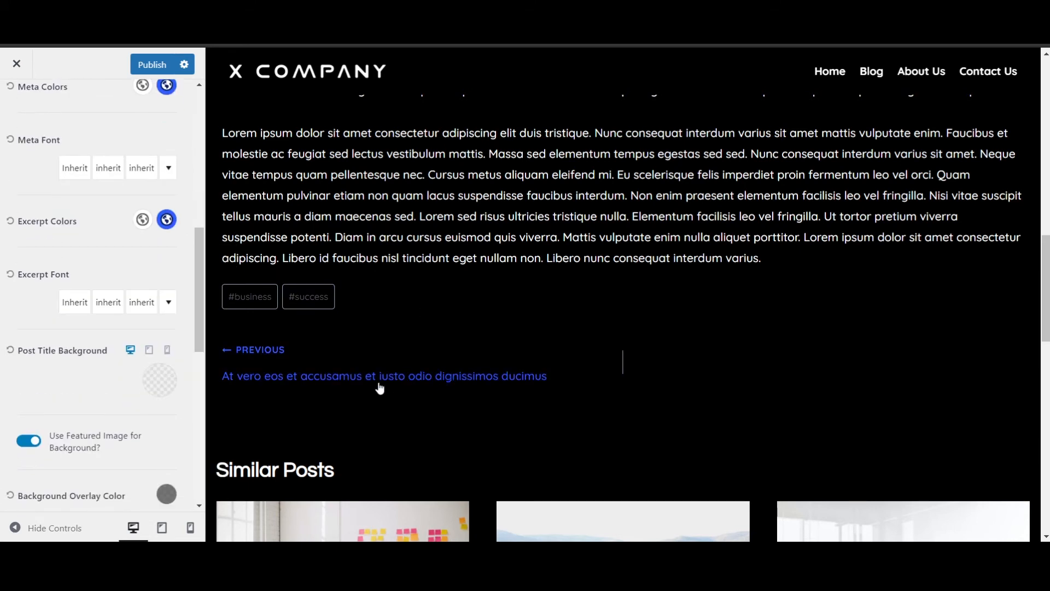
left_click(171, 384)
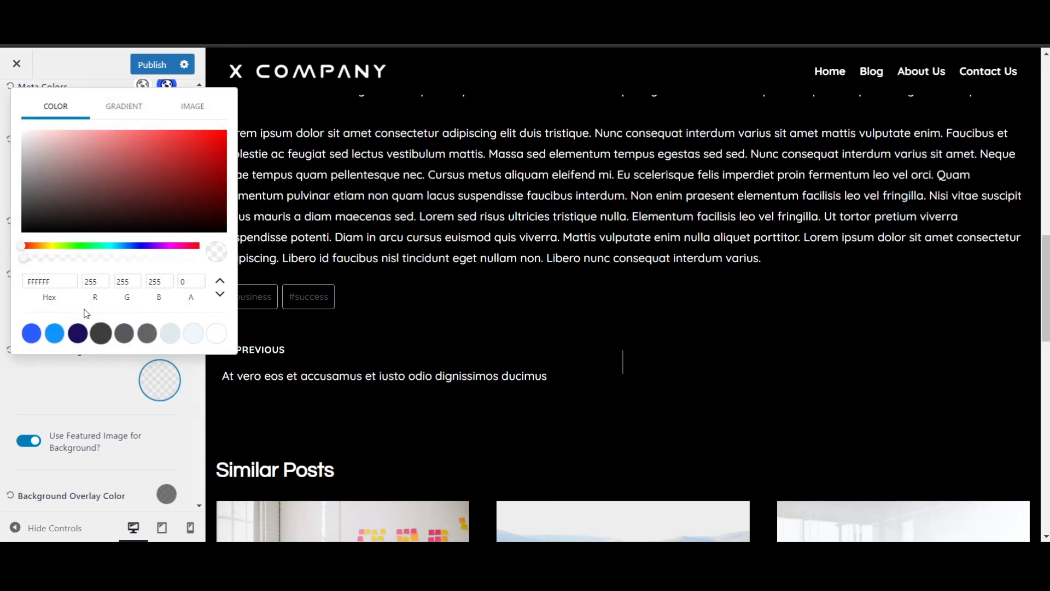
left_click_drag(66, 194, 5, 257)
left_click(51, 387)
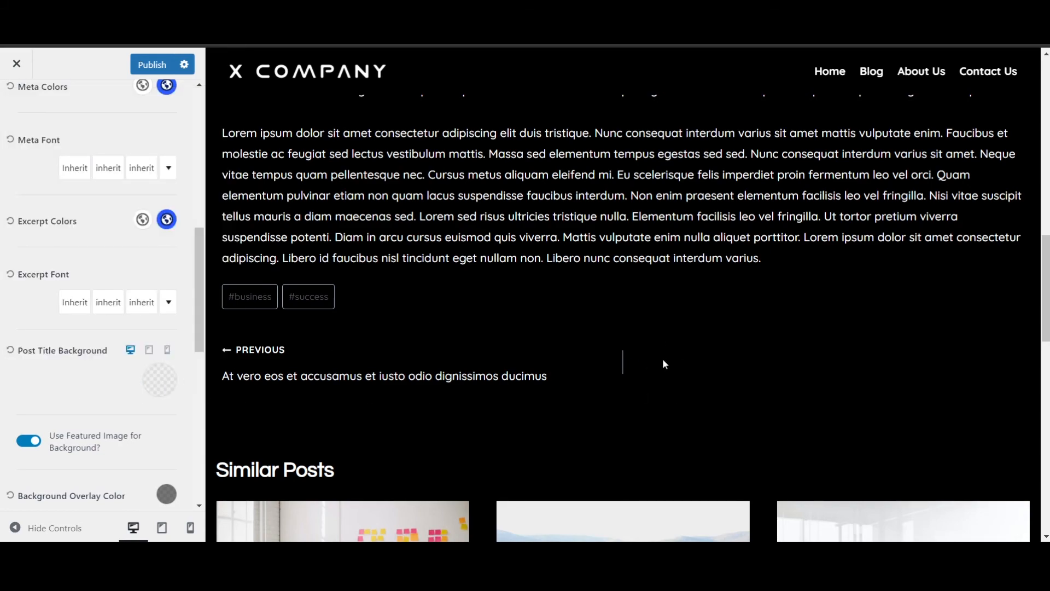
- Try to adjust the opacity of the Background Overlay Color behind the post title
scroll(665, 364, "up", 20)
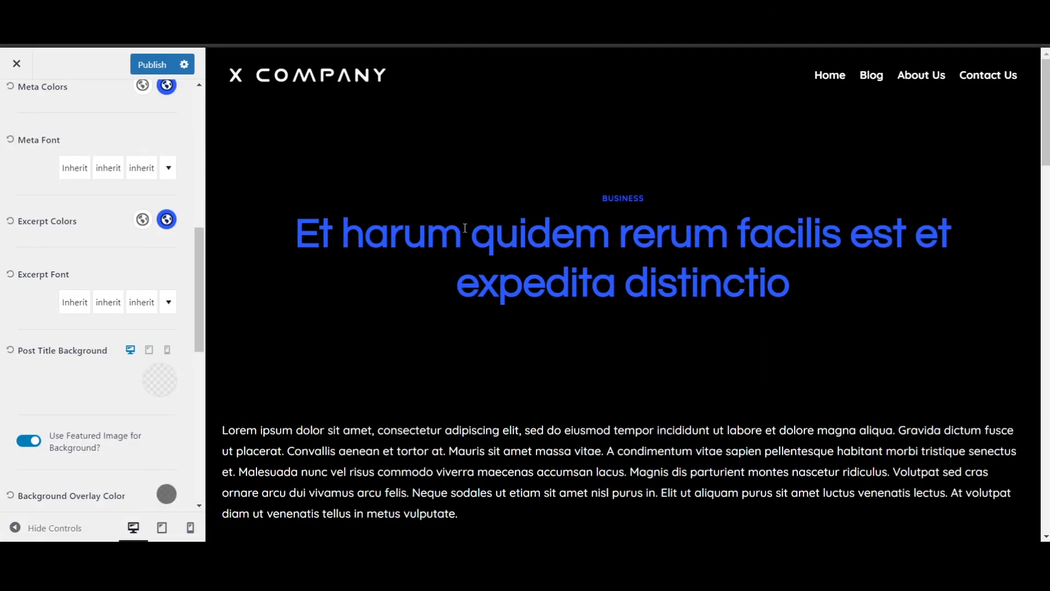
scroll(101, 358, "up", 10)
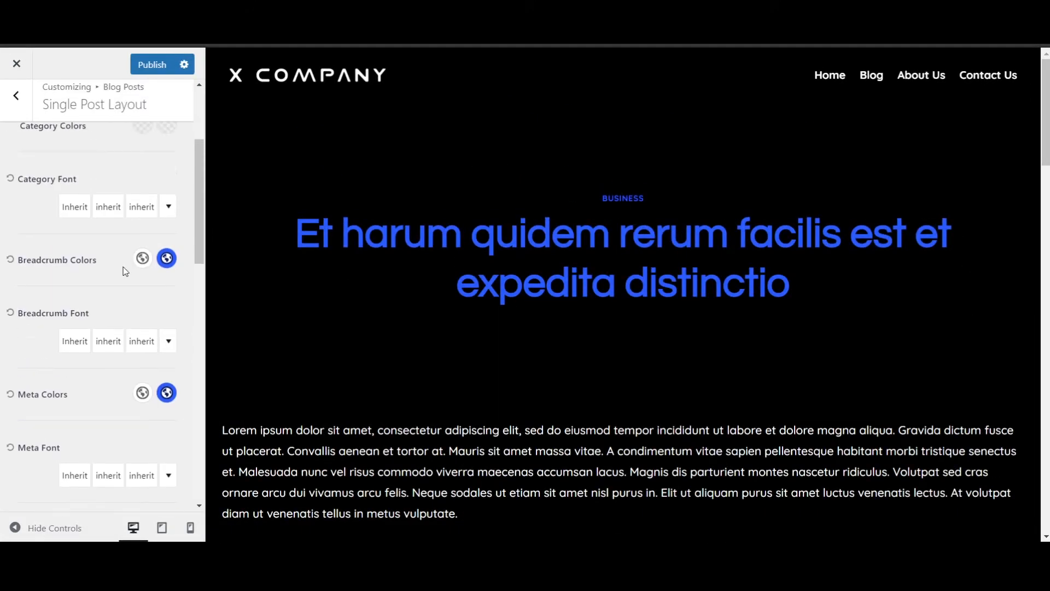
scroll(130, 271, "down", 12)
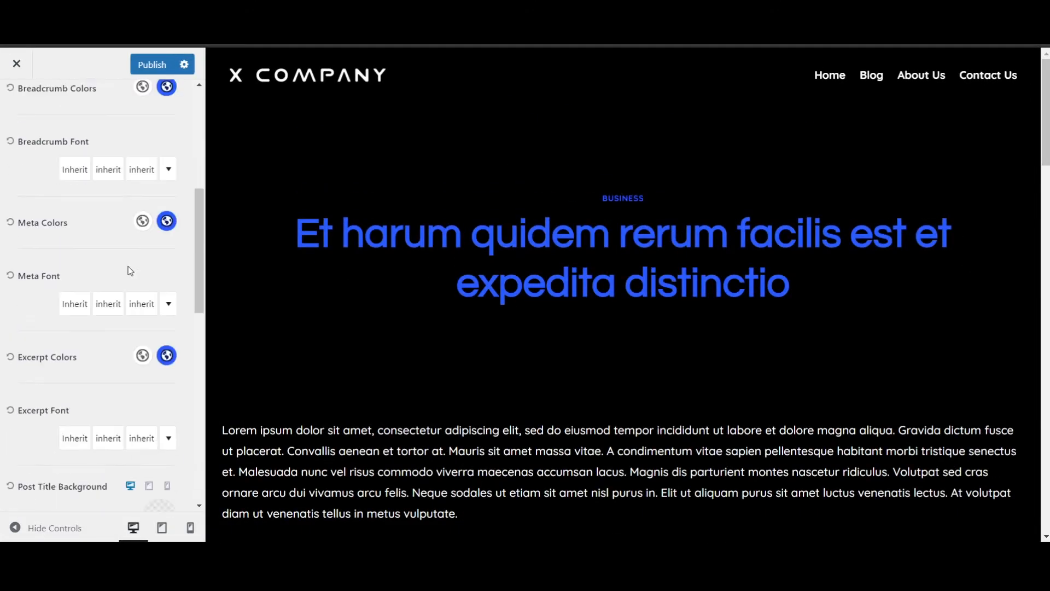
scroll(134, 307, "down", 2)
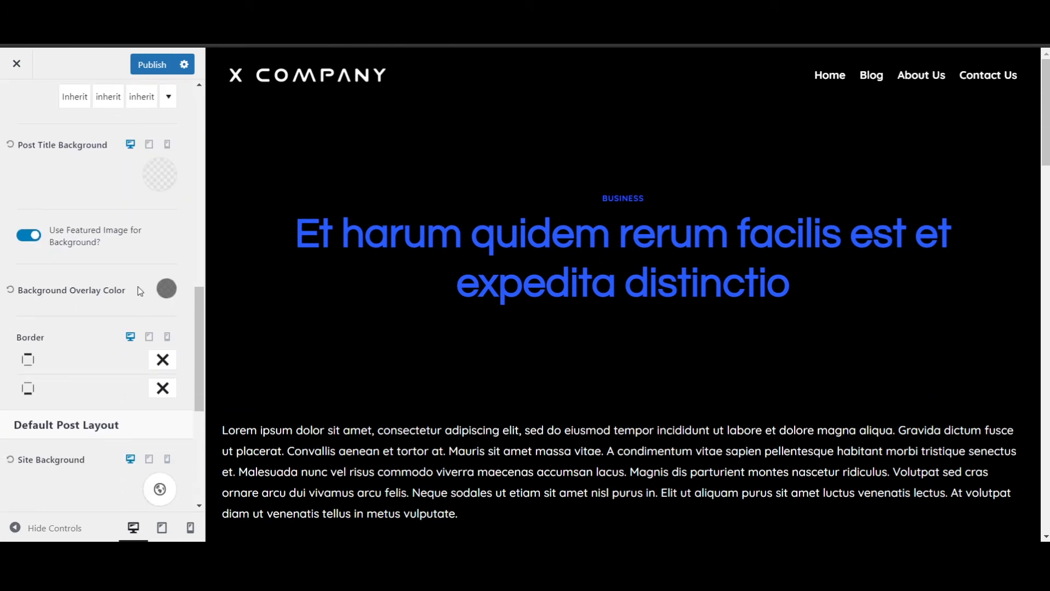
left_click(167, 289)
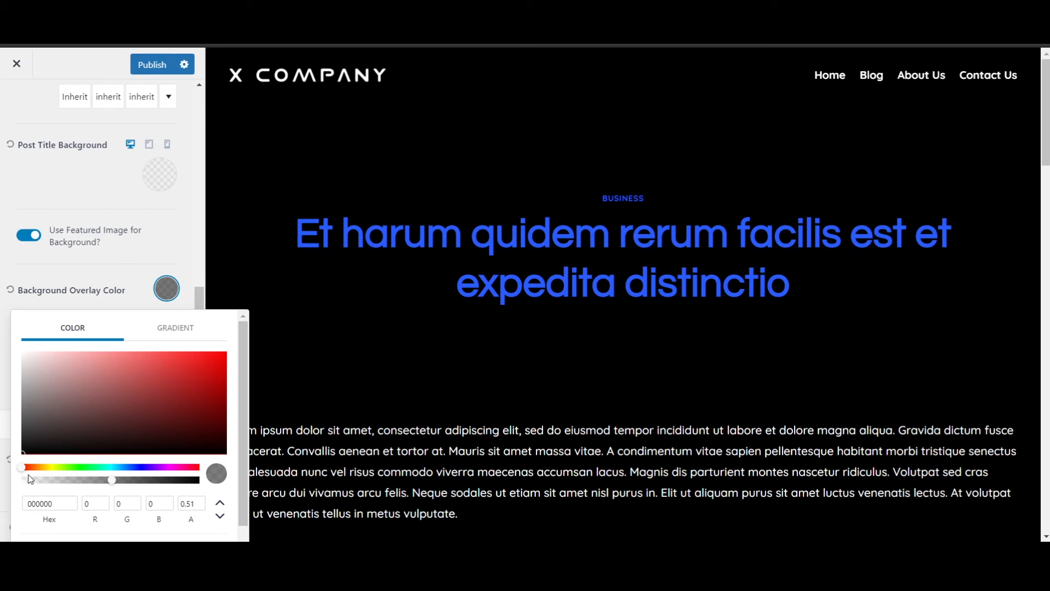
left_click(44, 481)
left_click_drag(41, 480, 117, 291)
left_click(115, 283)
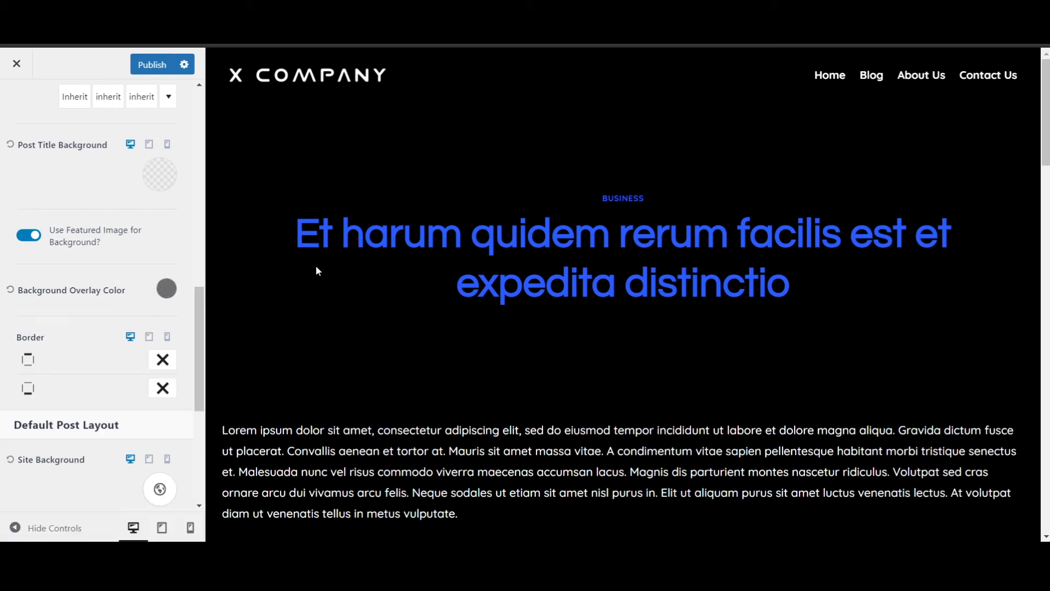
- Turn the featured image background of the post title off and on again to check it in the preview
left_click(34, 236)
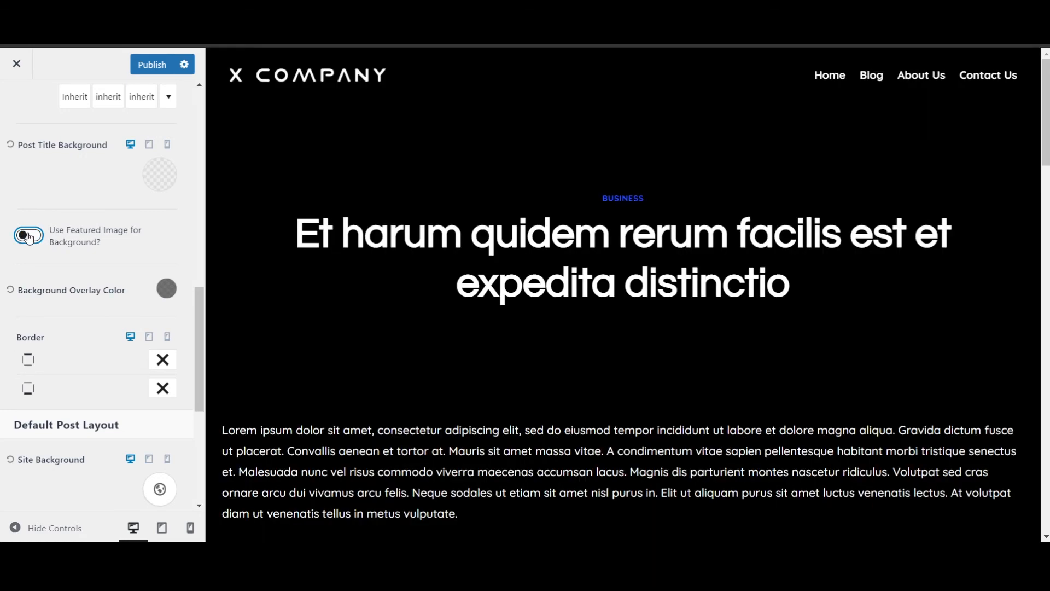
left_click(30, 237)
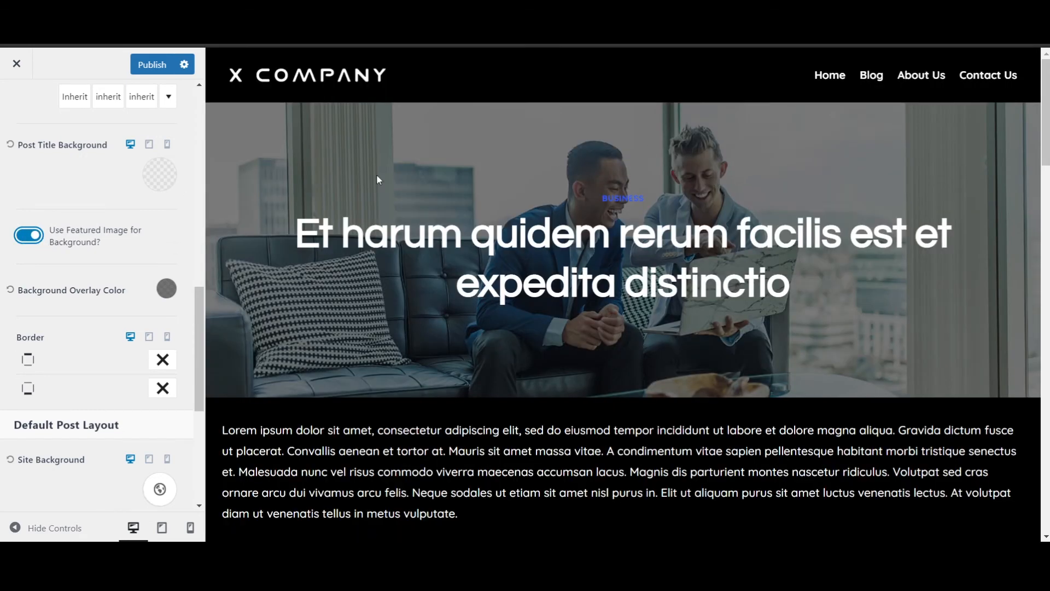
left_click(167, 289)
scroll(682, 232, "down", 8)
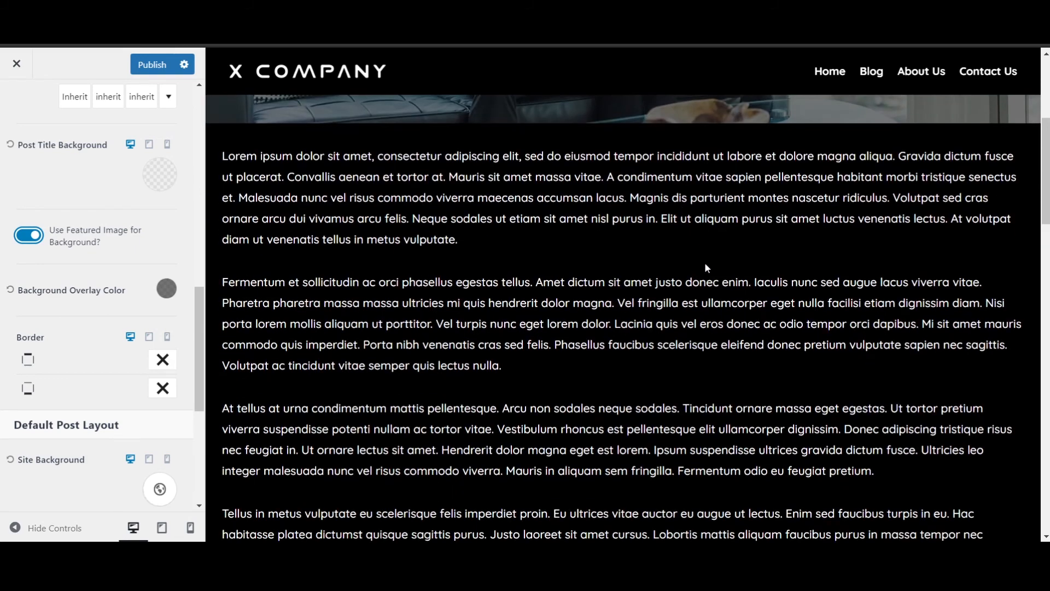
scroll(695, 276, "down", 5)
- Try the boxed Content Style for the Default Post Layout and switch back to the unboxed style
scroll(49, 258, "up", 7)
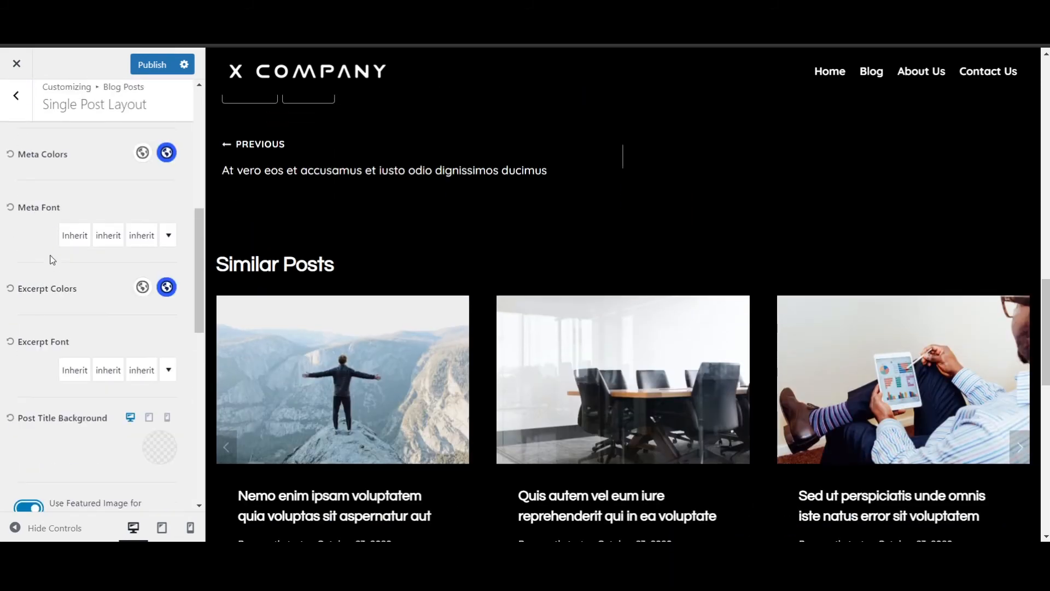
scroll(57, 194, "up", 5)
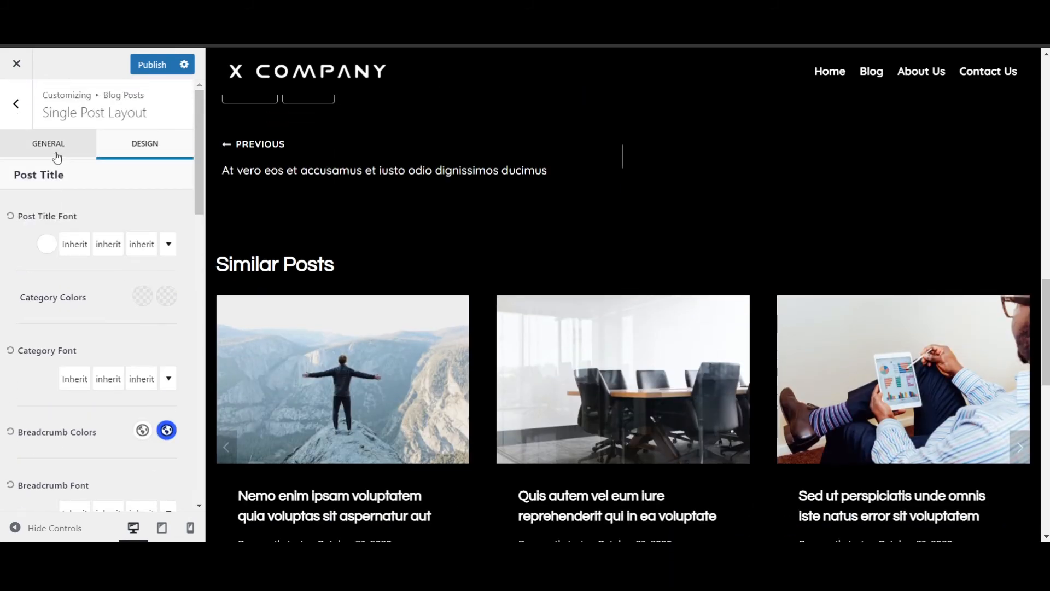
left_click(55, 147)
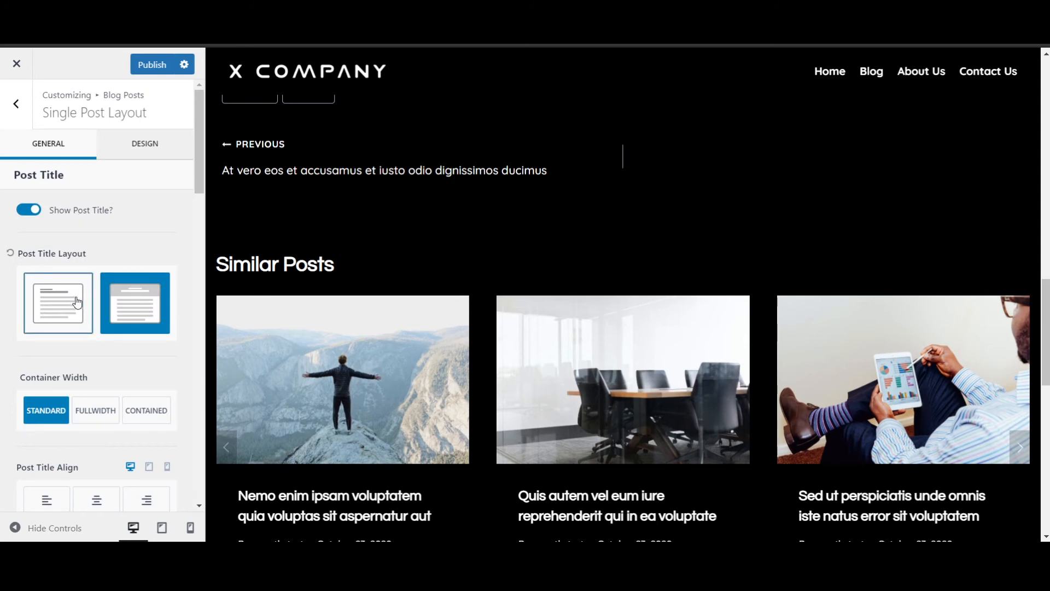
scroll(97, 363, "down", 2)
scroll(99, 363, "down", 4)
scroll(297, 312, "down", 3)
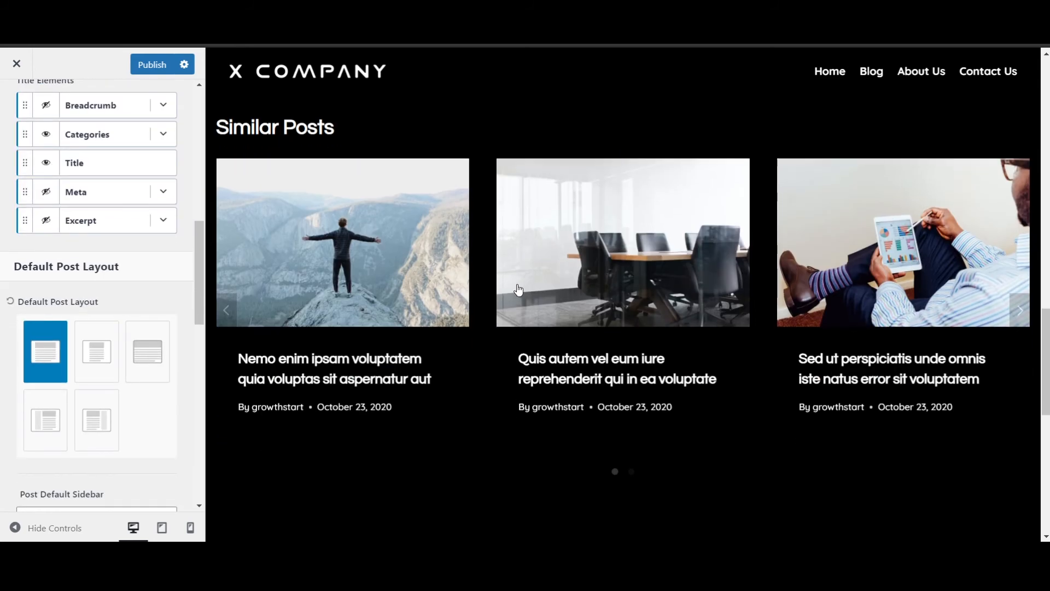
scroll(556, 173, "up", 7)
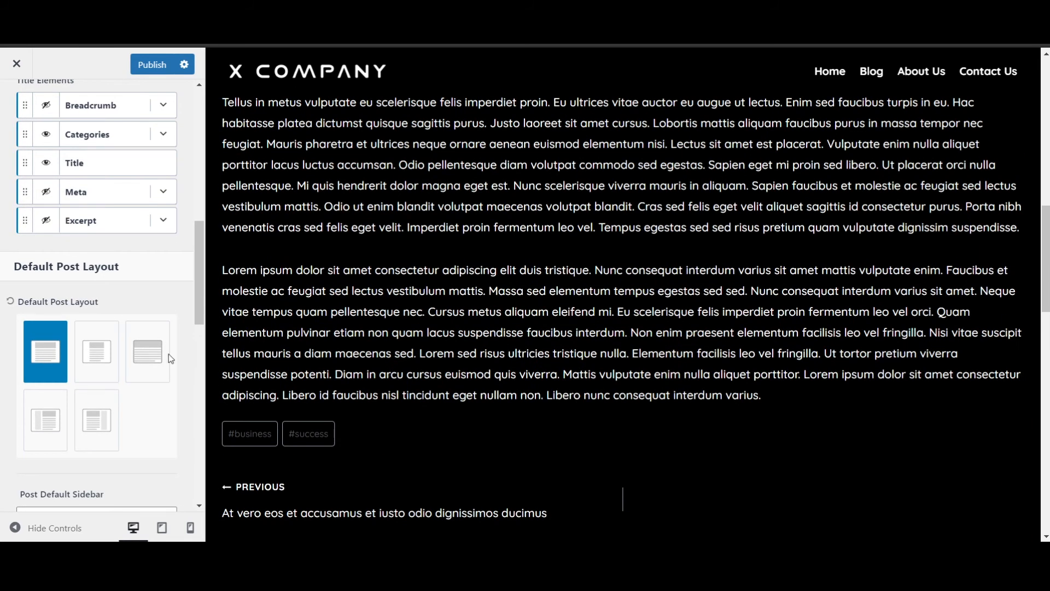
scroll(168, 353, "down", 5)
left_click(57, 344)
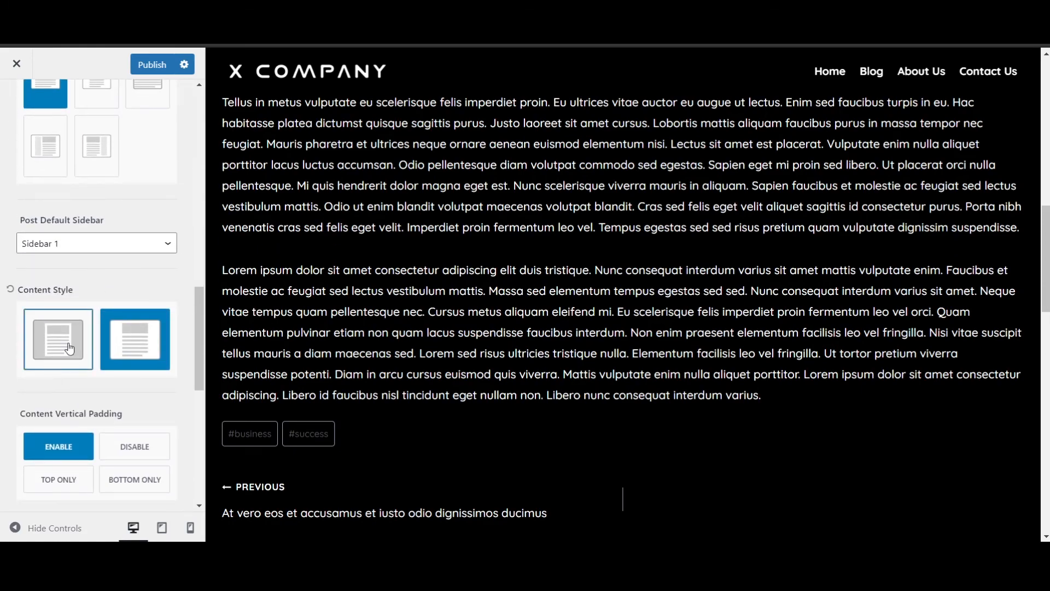
scroll(750, 372, "up", 10)
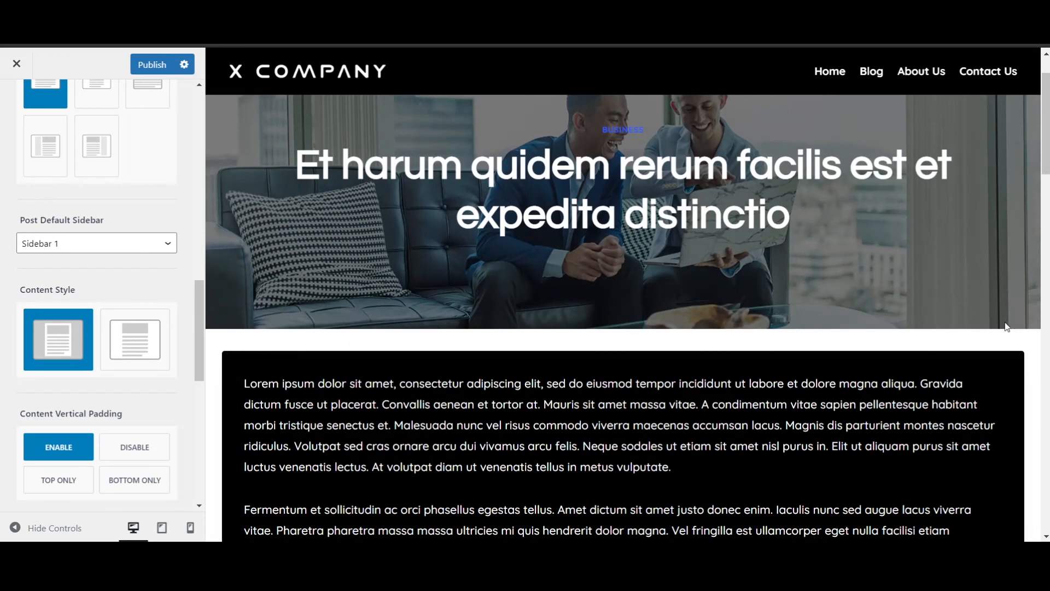
left_click(109, 343)
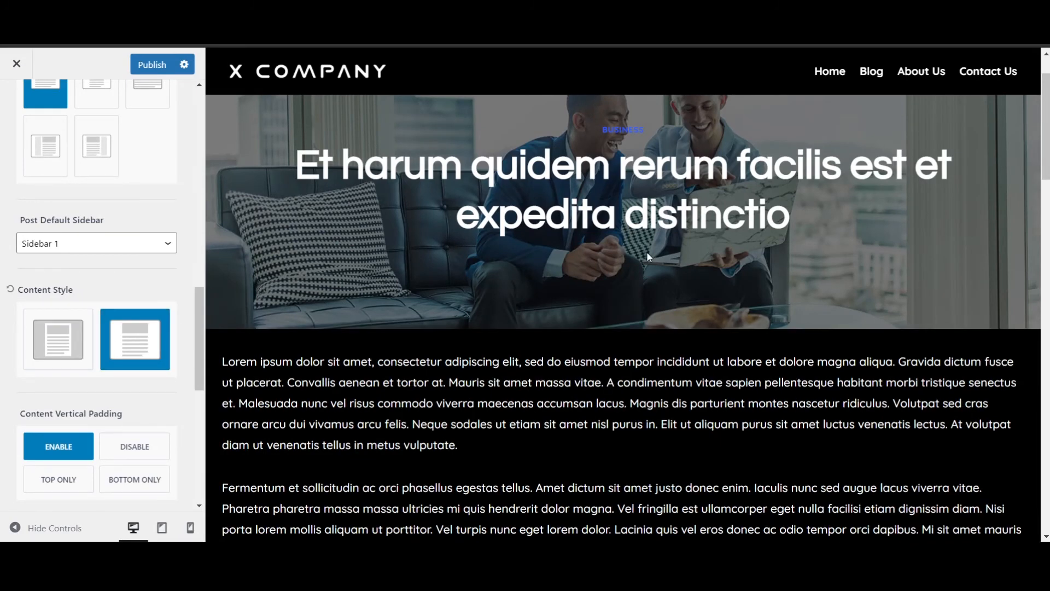
- Leave the Single Post Layout settings and open the site-wide Buttons settings under General
scroll(723, 232, "down", 15)
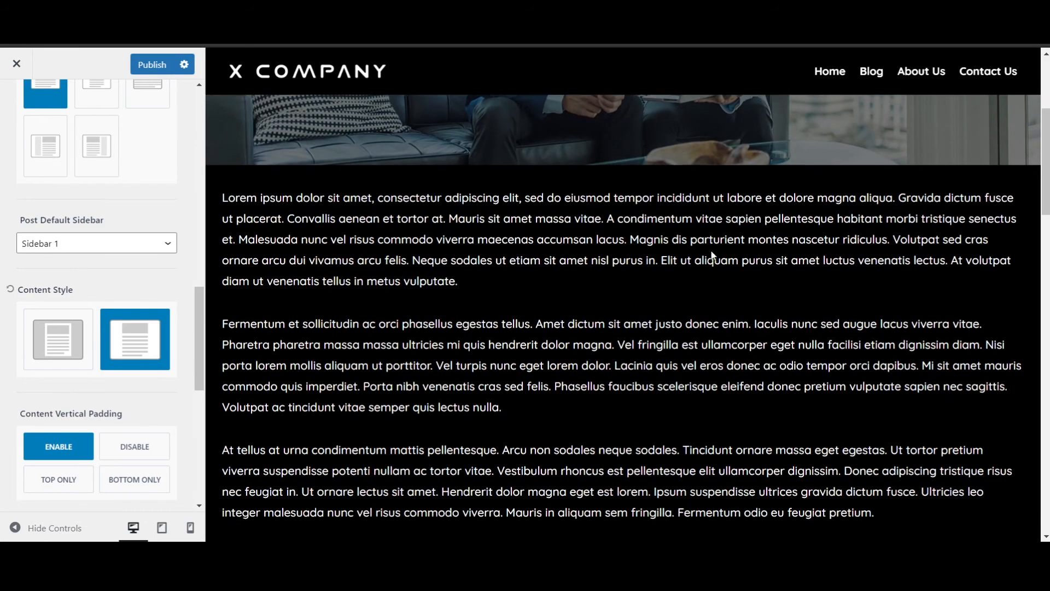
scroll(712, 255, "down", 3)
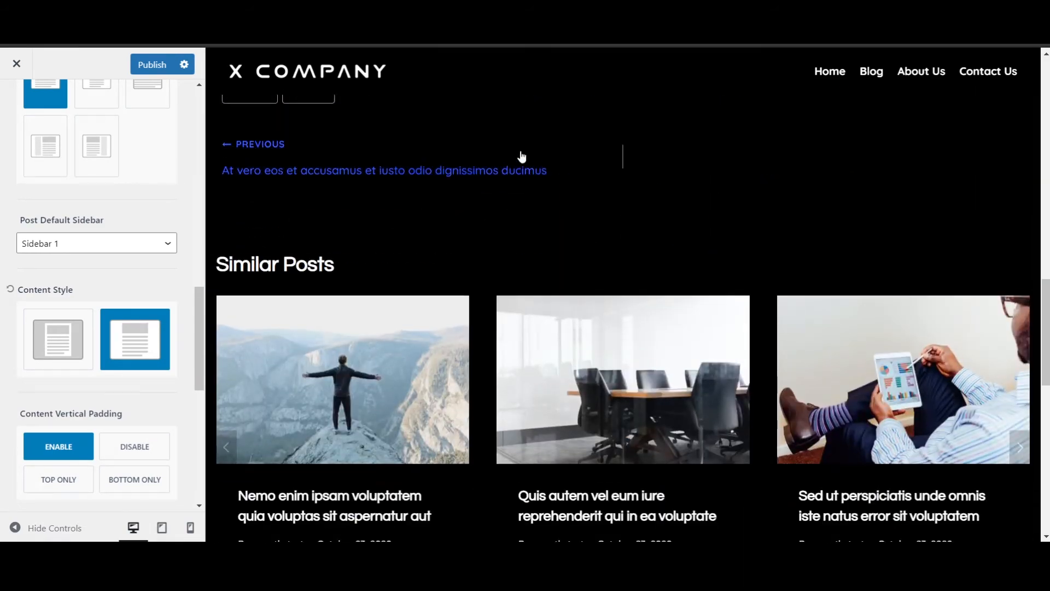
scroll(398, 142, "up", 3)
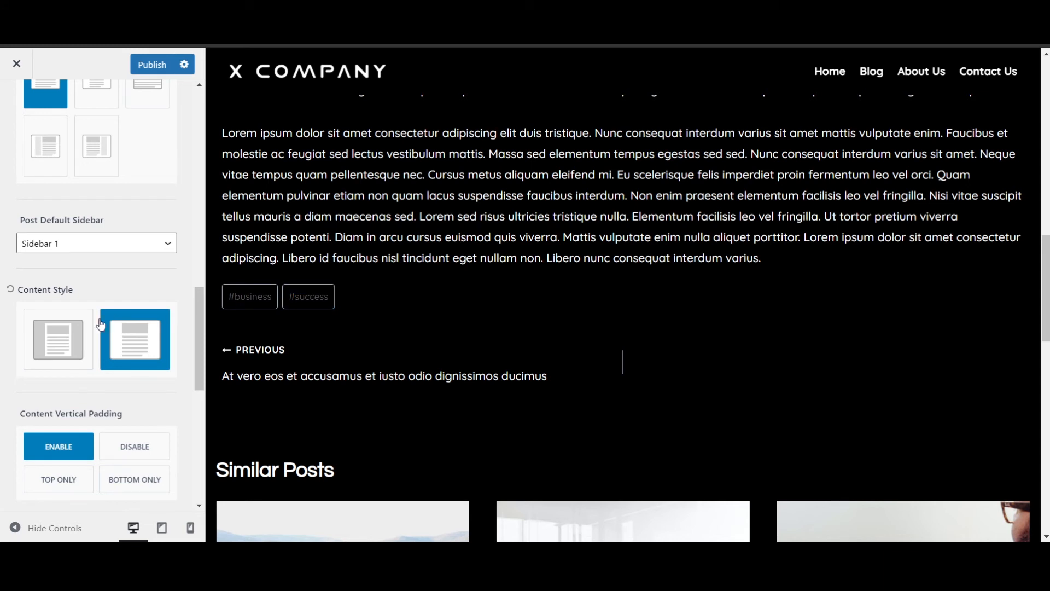
scroll(101, 325, "up", 3)
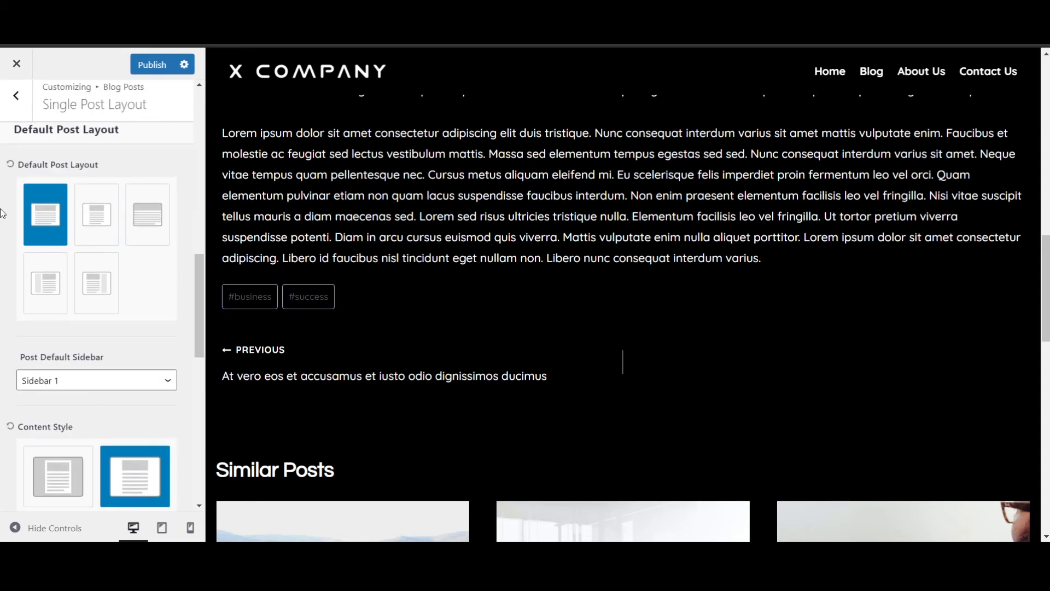
scroll(75, 181, "up", 4)
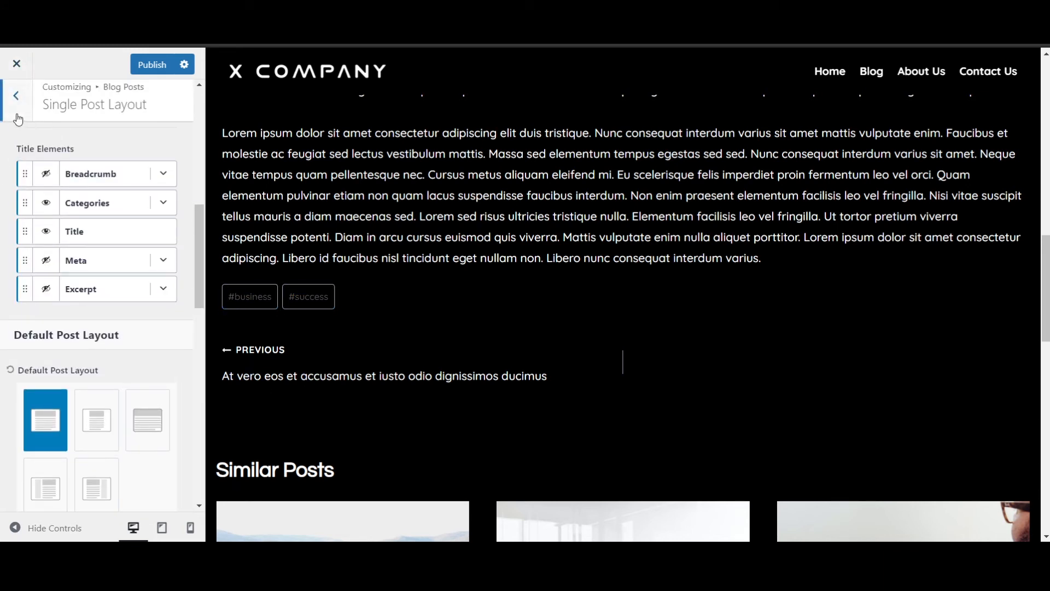
left_click(16, 96)
left_click(16, 107)
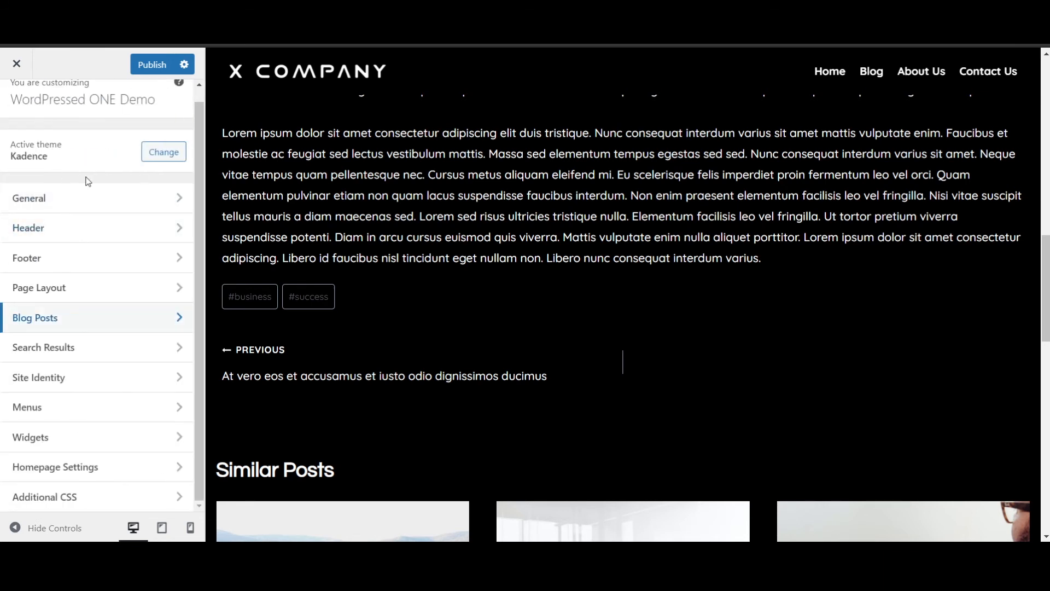
left_click(76, 204)
left_click(85, 249)
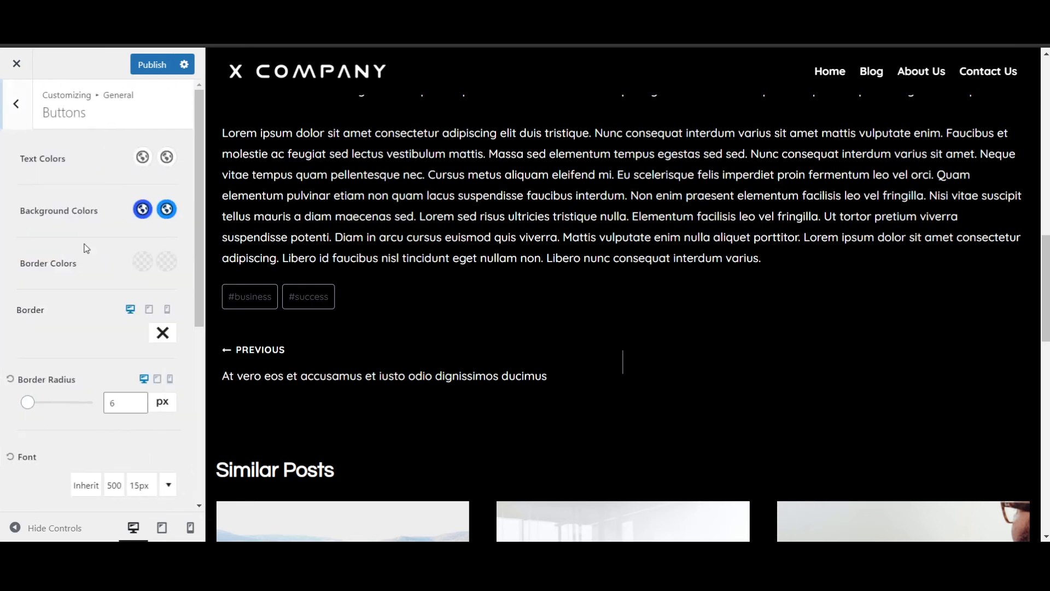
- Examine the site-wide button text colors, border, padding and shadow settings, and leave the Buttons and General settings
left_click(142, 158)
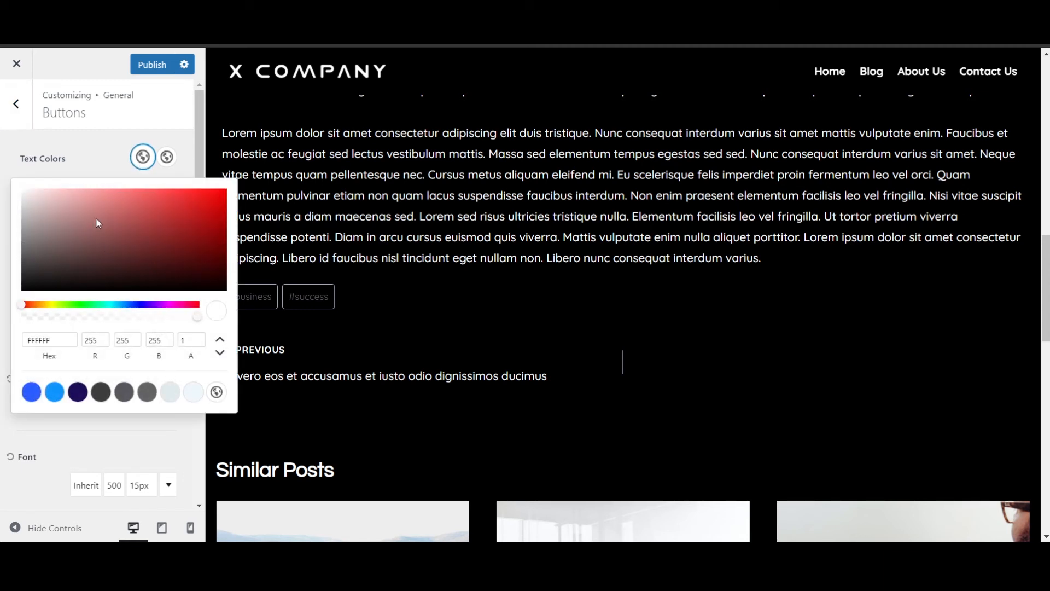
left_click(87, 166)
scroll(88, 372, "down", 5)
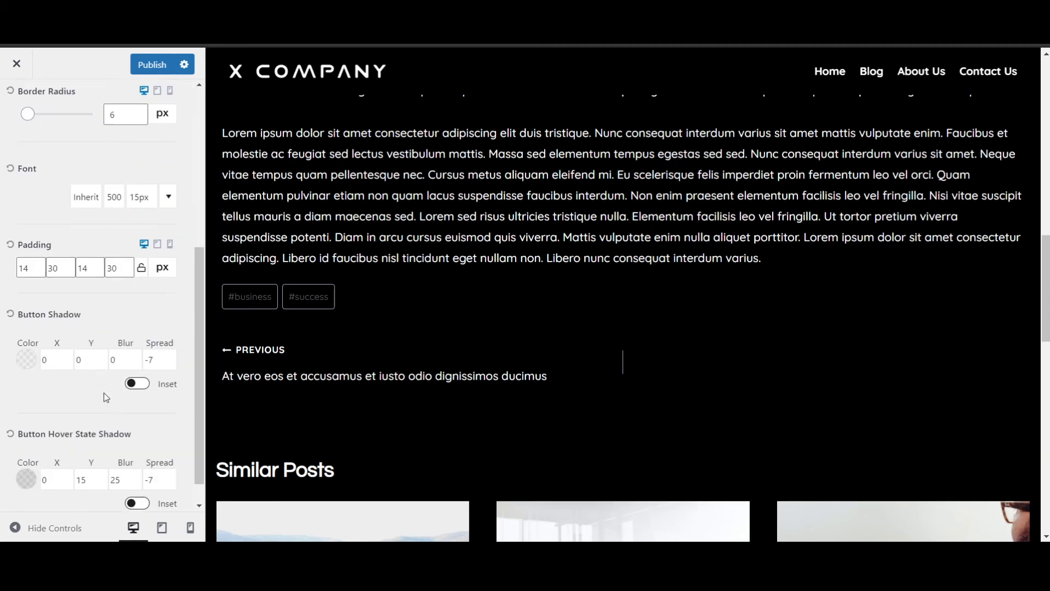
scroll(106, 398, "down", 1)
scroll(82, 328, "up", 6)
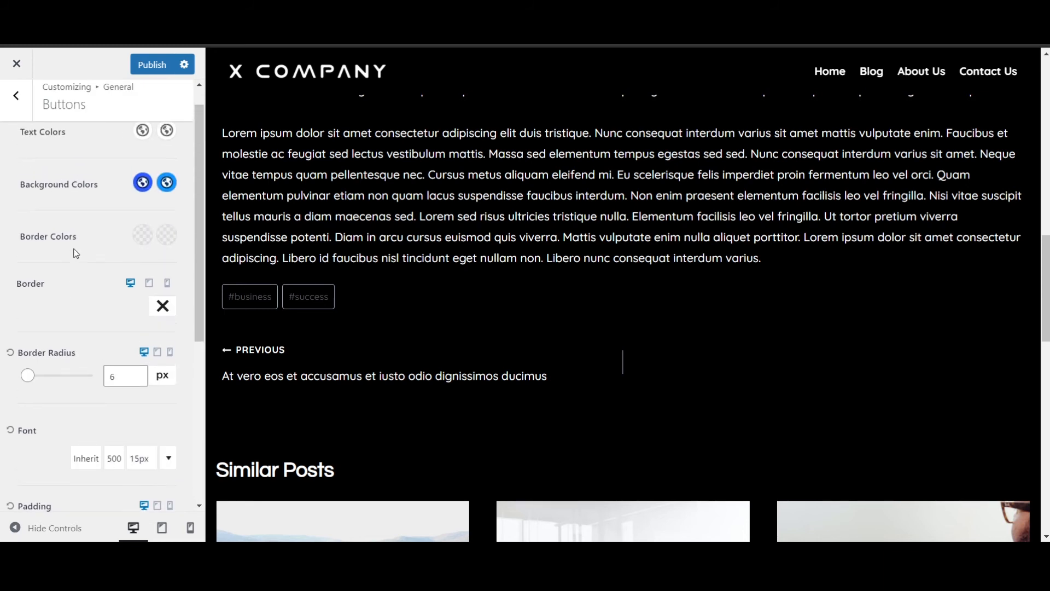
left_click(15, 119)
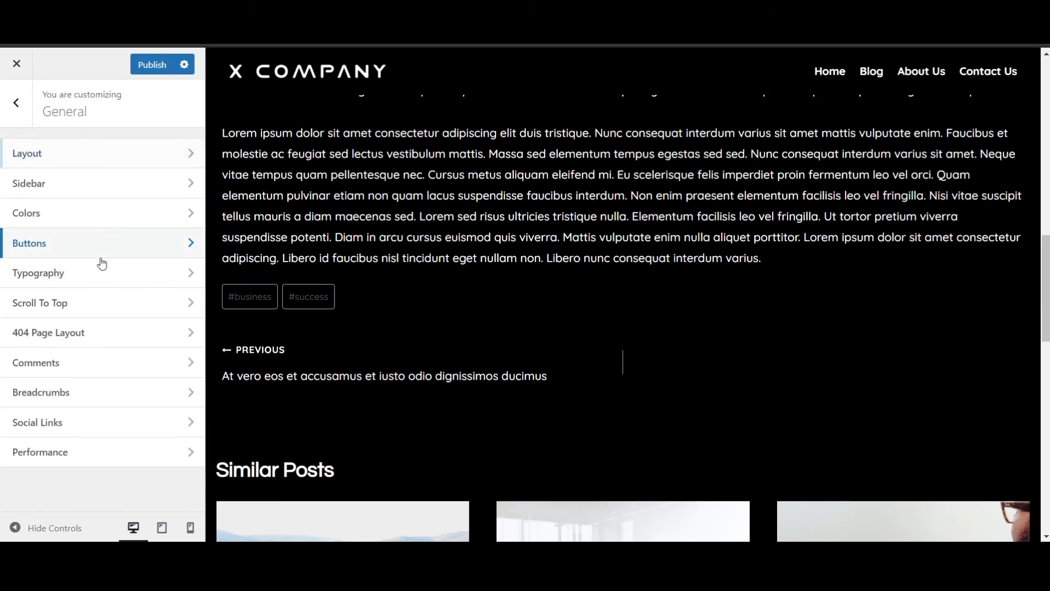
left_click(26, 115)
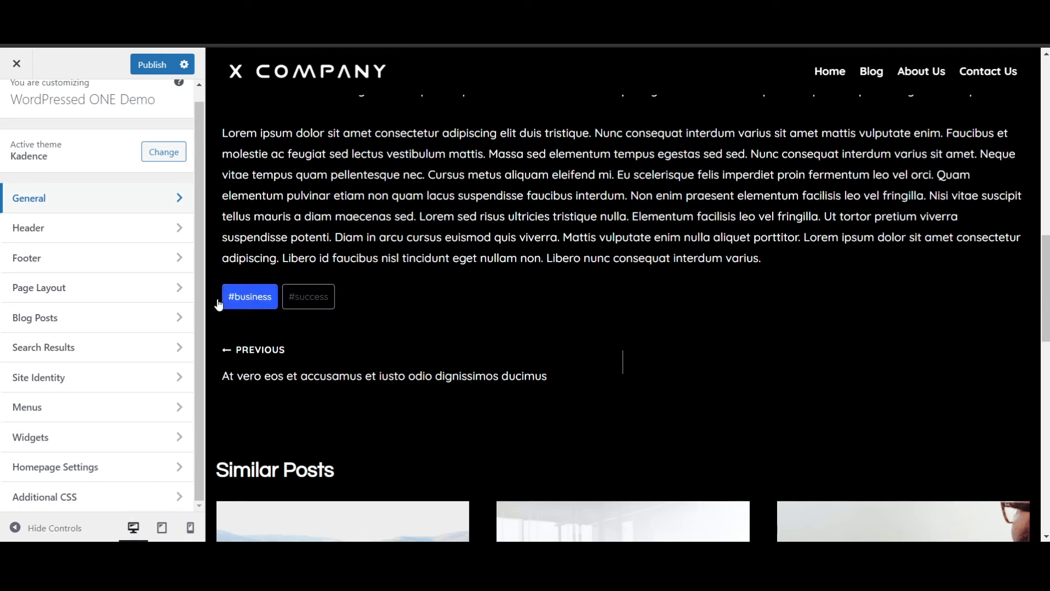
- Look through the Single Post Layout design settings under Blog Posts for an option controlling the post tag colors
left_click(76, 319)
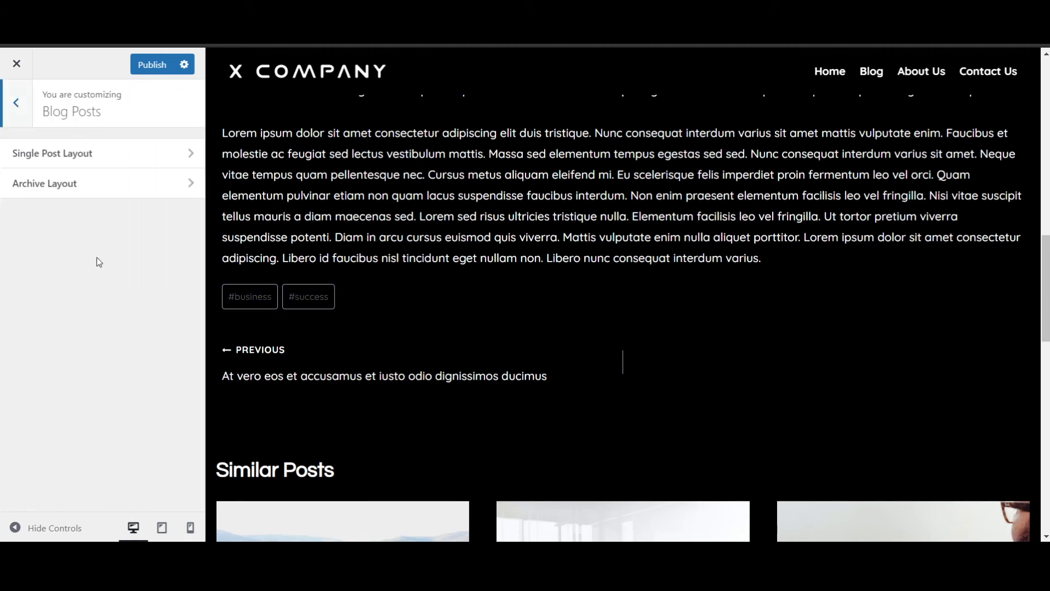
left_click(76, 153)
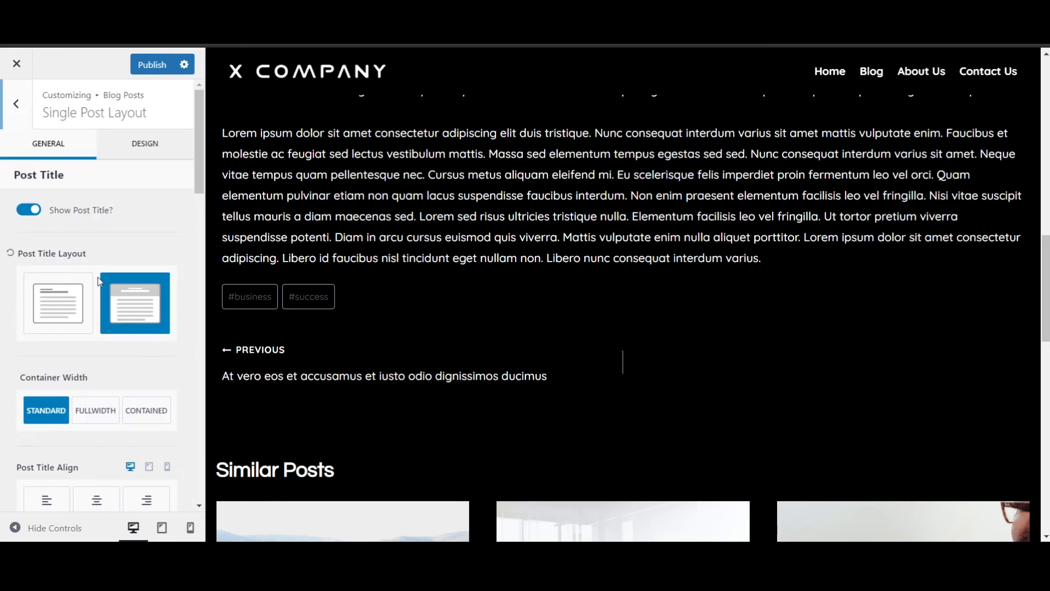
left_click(155, 146)
scroll(125, 350, "down", 2)
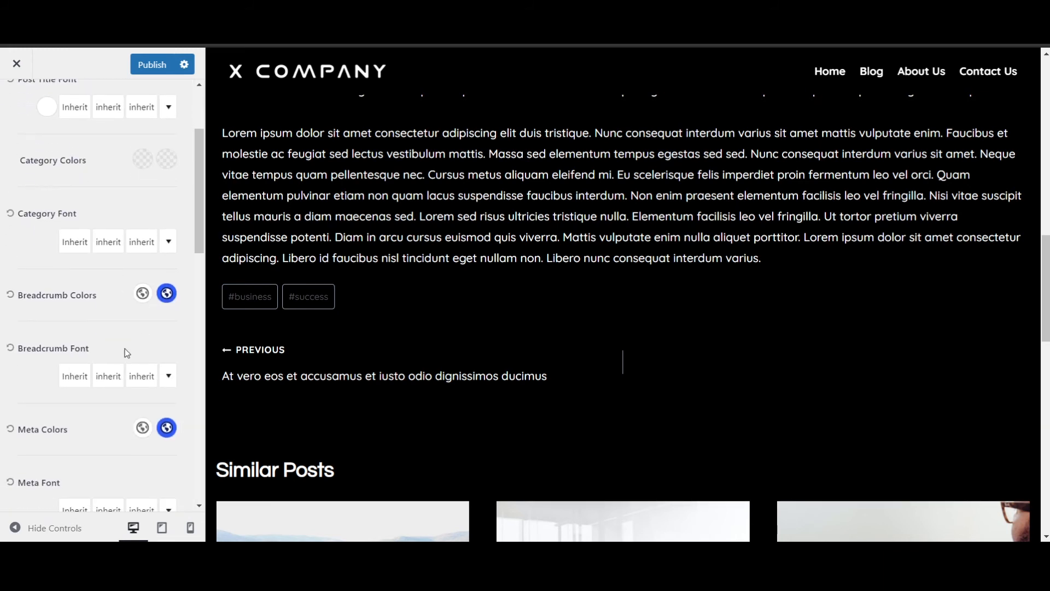
scroll(113, 391, "down", 3)
scroll(172, 321, "down", 15)
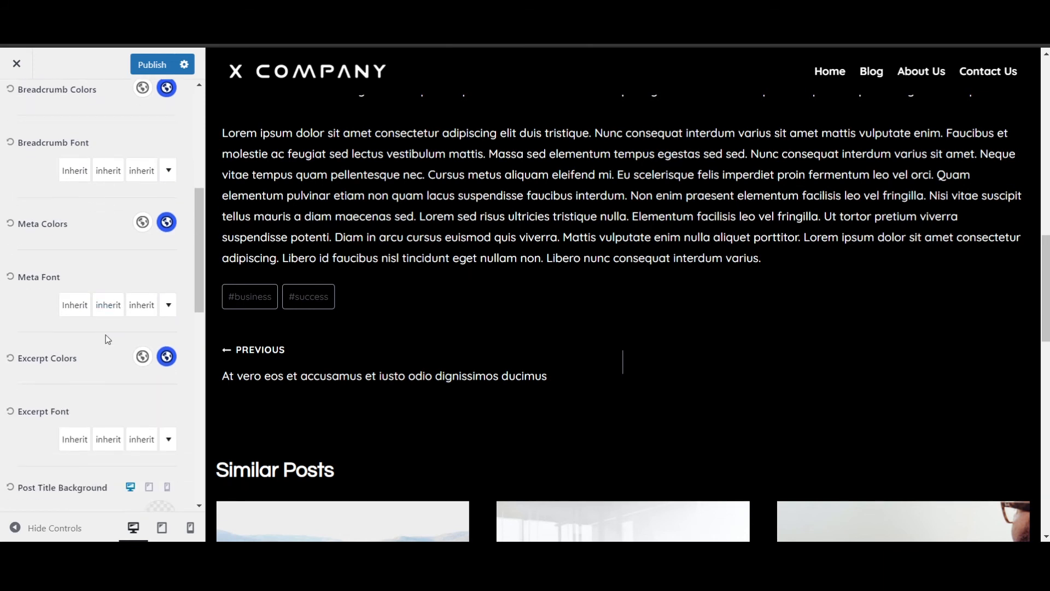
scroll(85, 379, "down", 12)
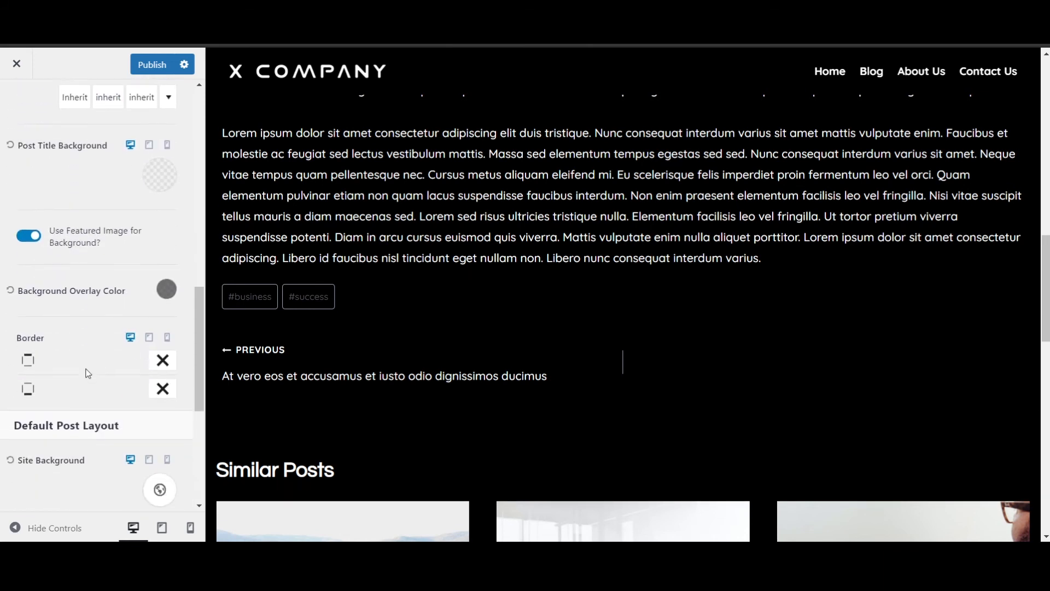
scroll(88, 391, "down", 1)
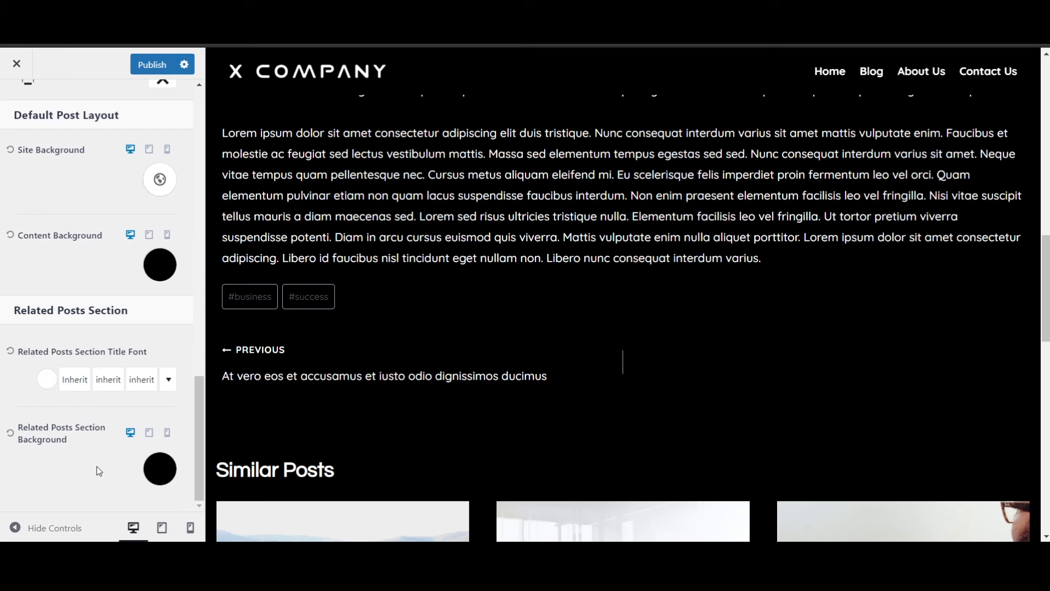
scroll(98, 460, "up", 7)
scroll(87, 431, "up", 12)
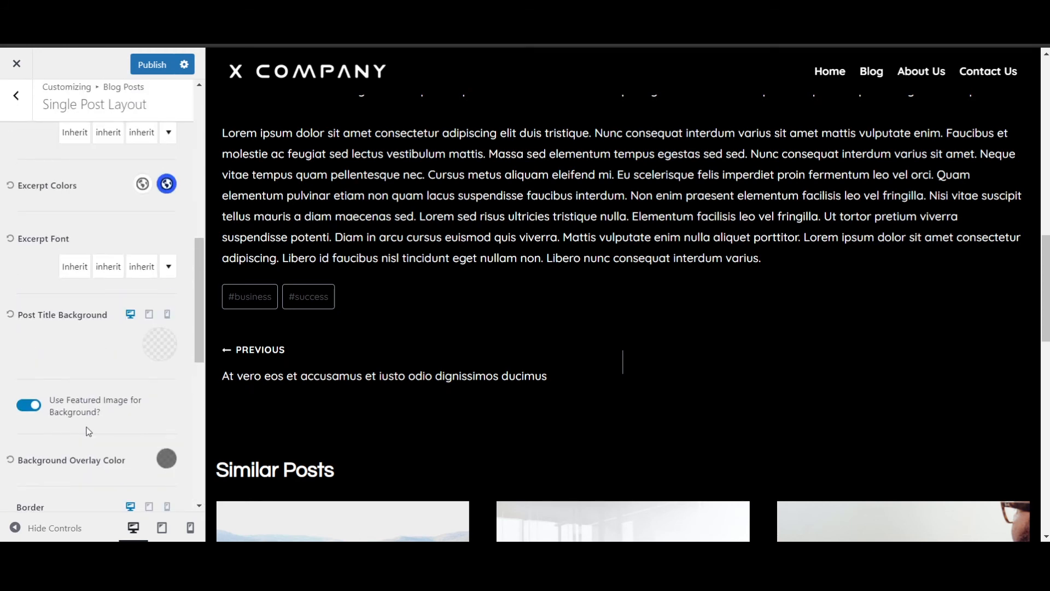
scroll(78, 483, "up", 12)
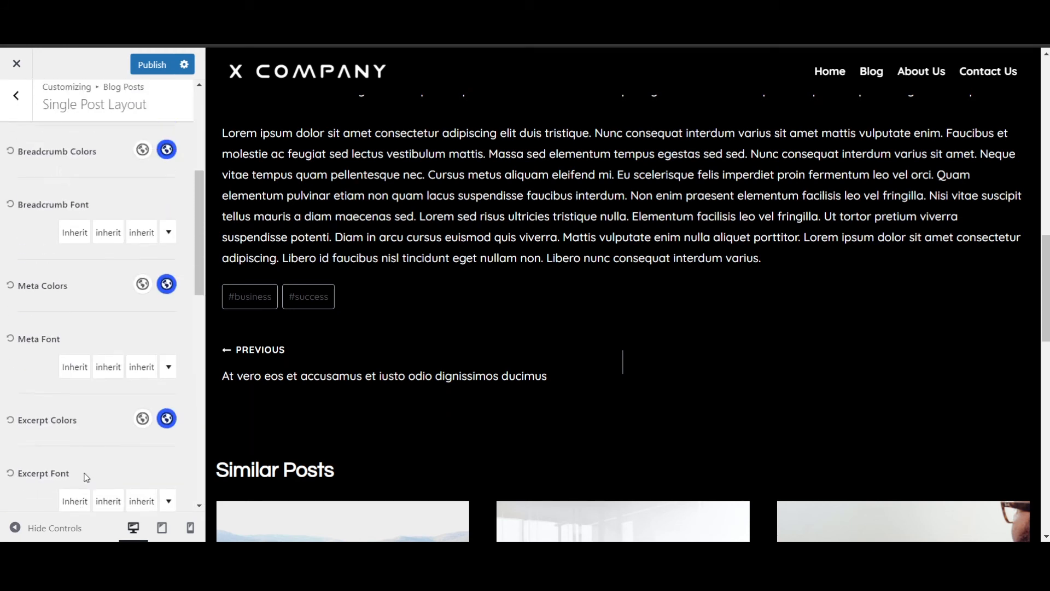
scroll(89, 466, "down", 1)
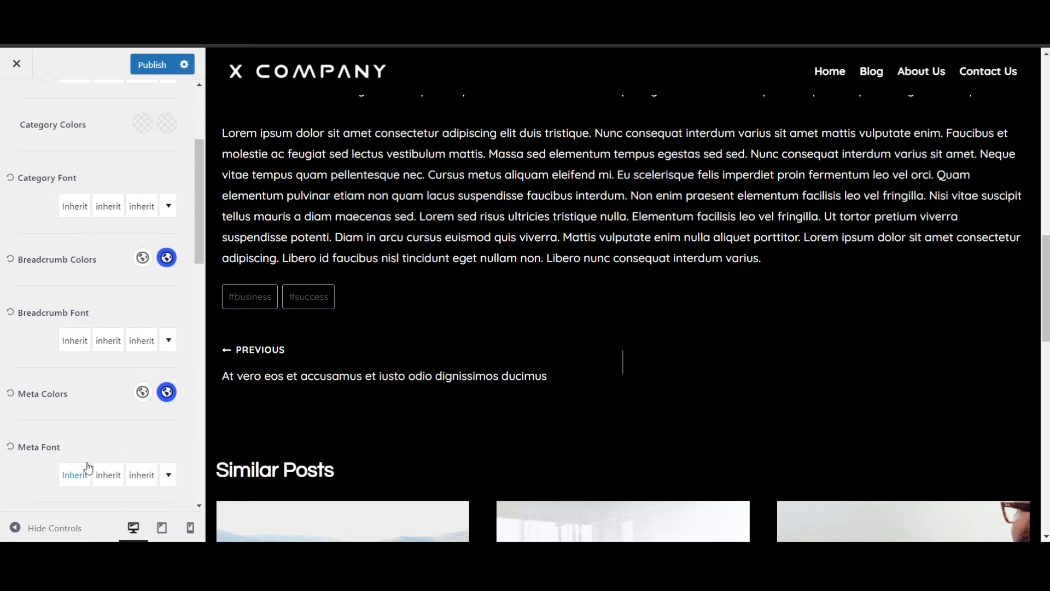
scroll(90, 463, "up", 6)
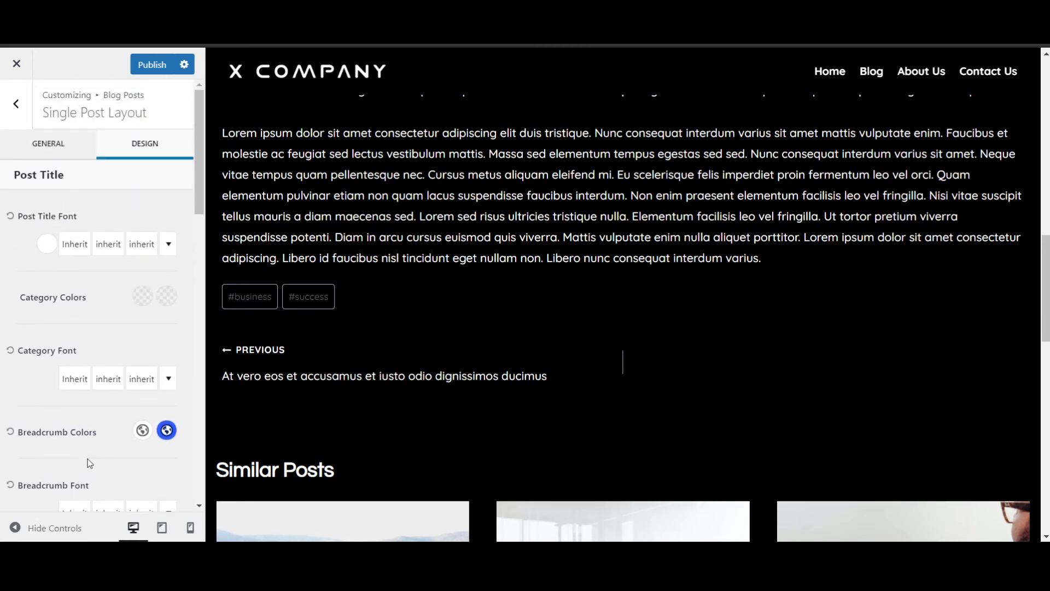
- Turn off Show Post Tags in the Default Post Layout section of the general Single Post Layout settings
left_click(65, 145)
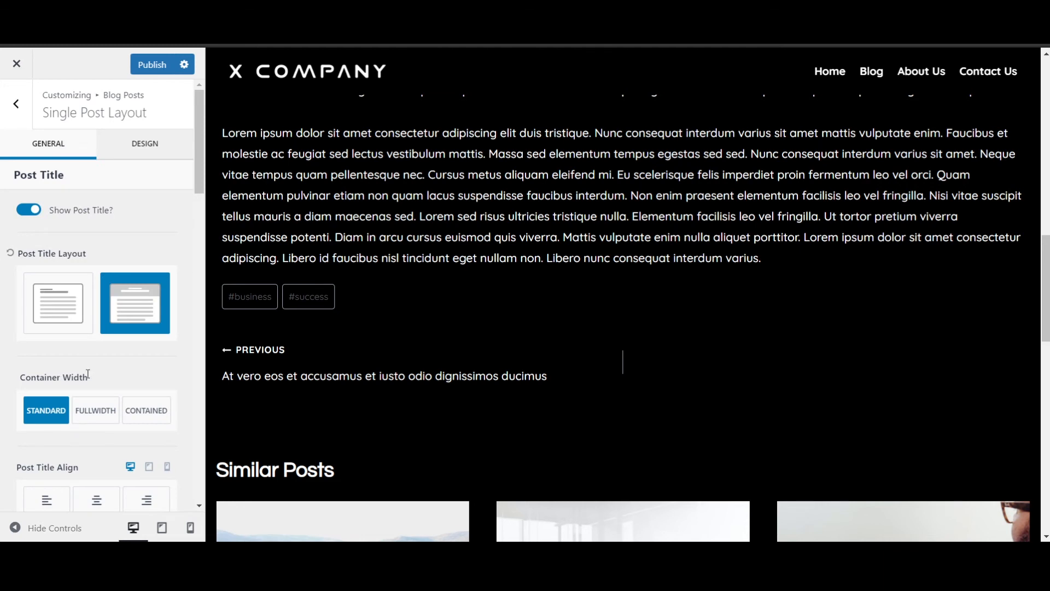
scroll(88, 374, "down", 12)
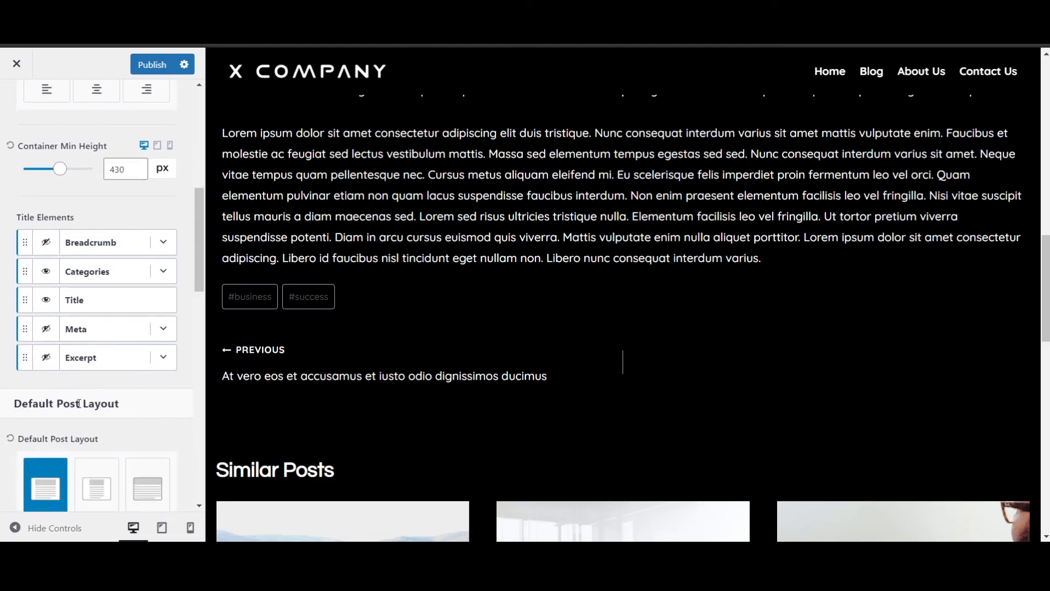
scroll(110, 383, "down", 10)
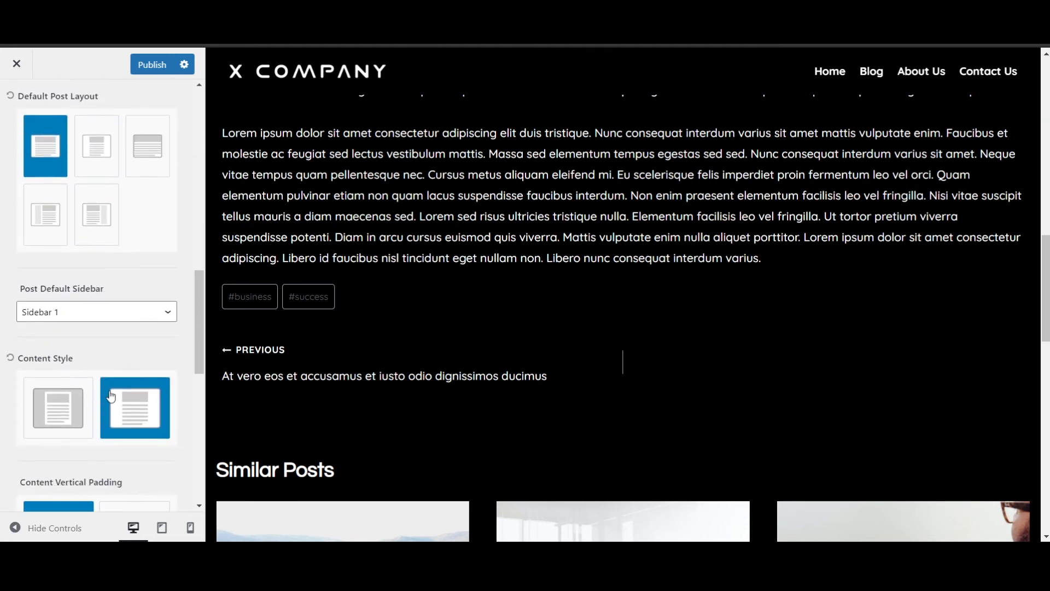
scroll(111, 398, "down", 8)
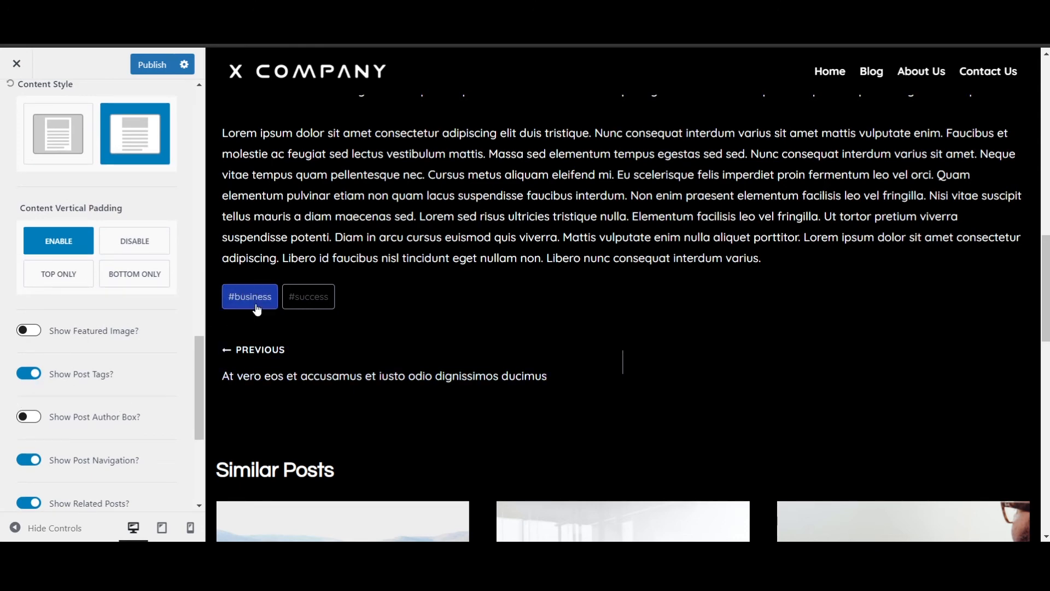
left_click(30, 374)
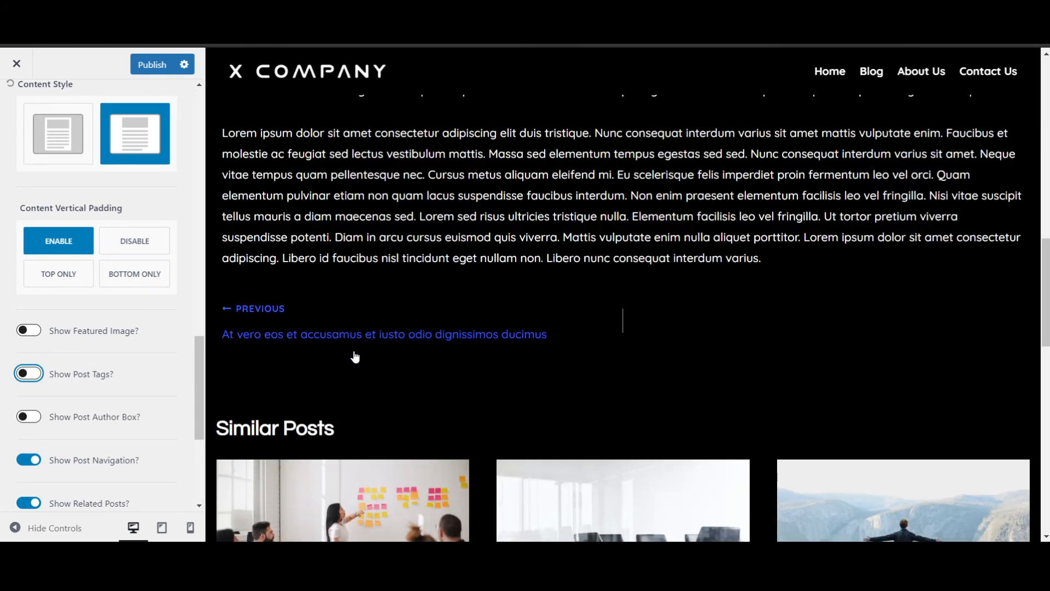
- Check the related posts, comment form and footer in the post preview, and publish the Single Post Layout changes
scroll(112, 437, "down", 1)
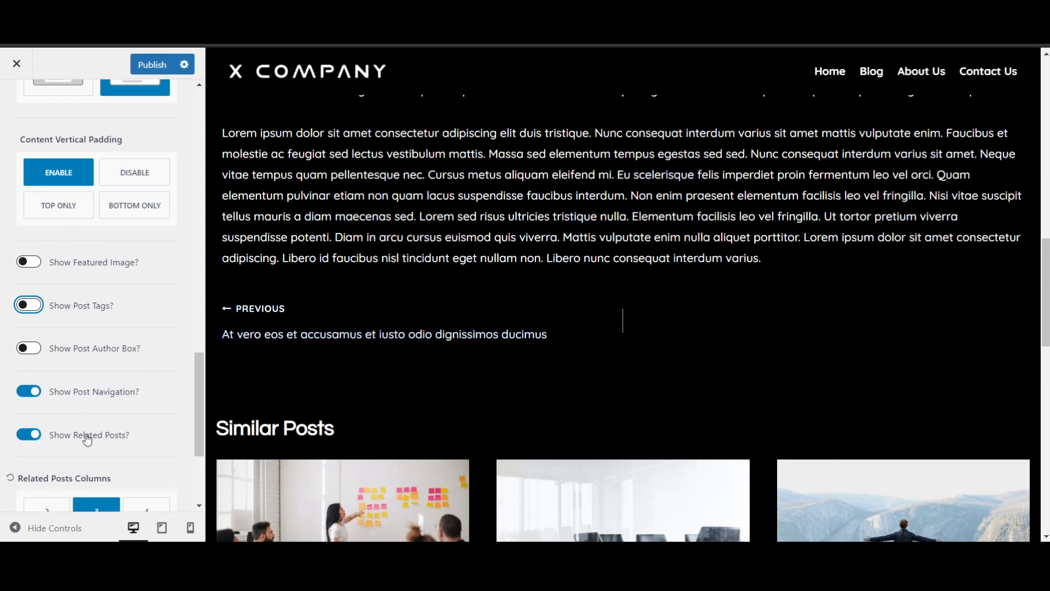
scroll(357, 479, "down", 4)
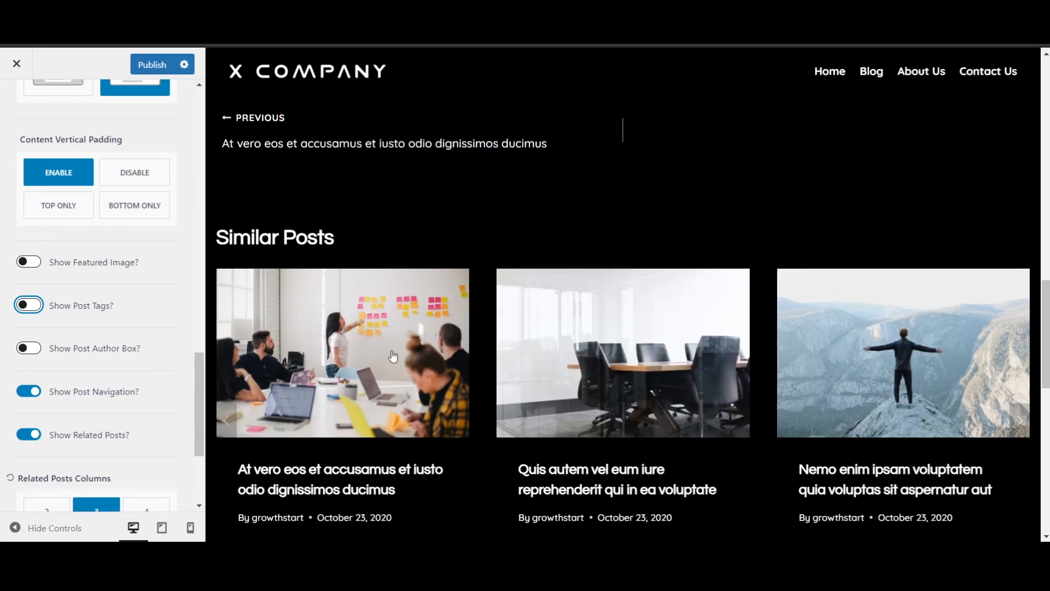
scroll(131, 418, "down", 3)
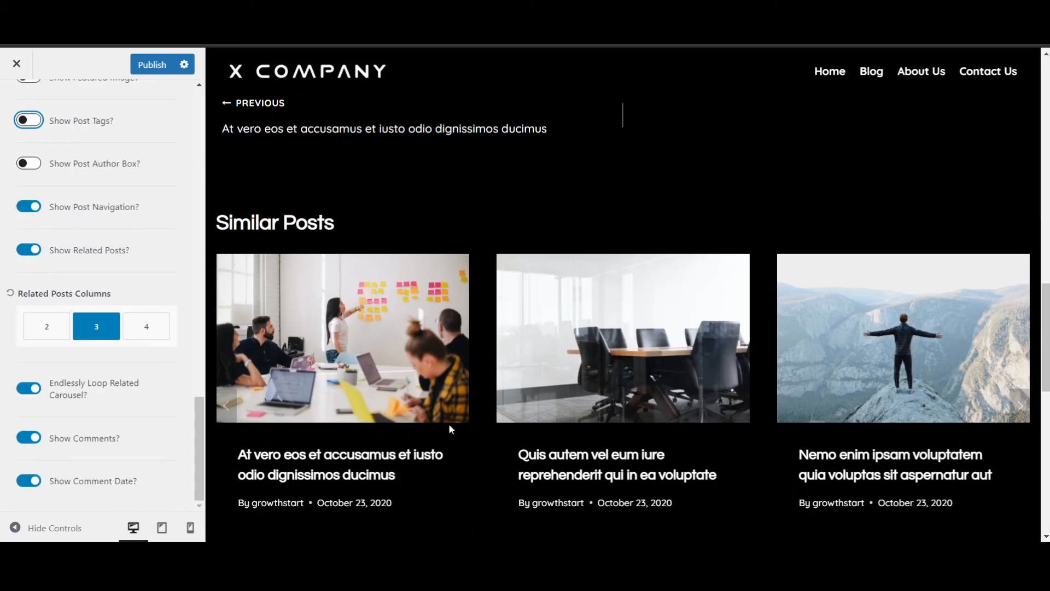
scroll(450, 428, "down", 3)
scroll(459, 412, "down", 4)
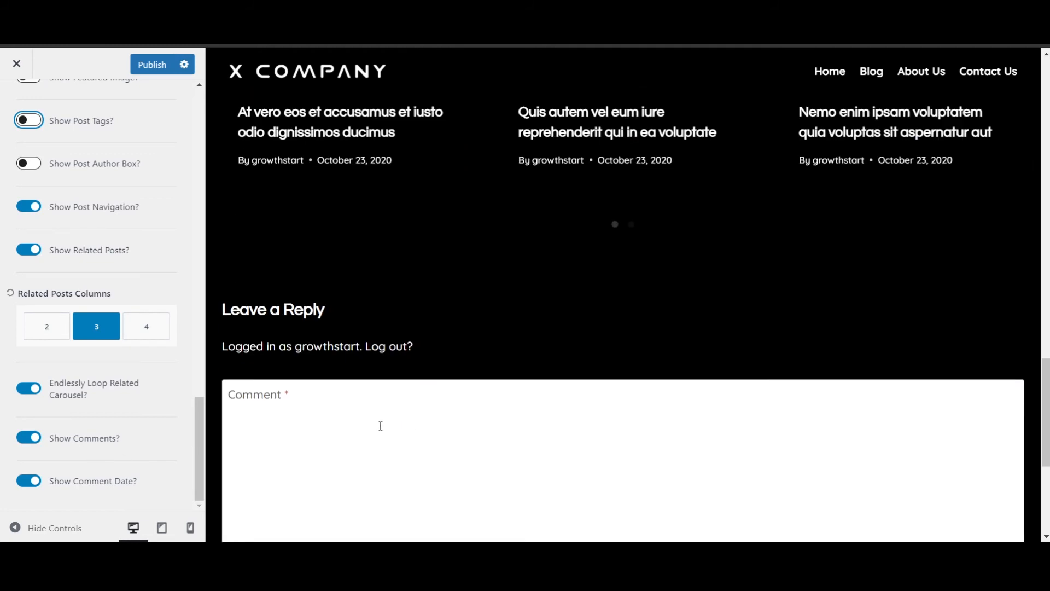
scroll(476, 300, "down", 4)
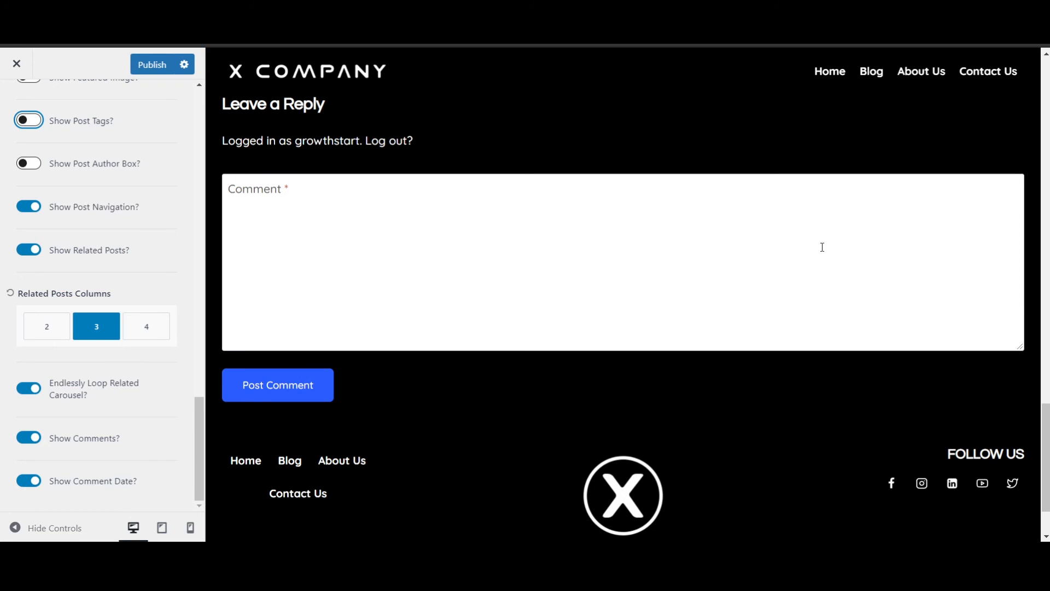
scroll(823, 246, "up", 10)
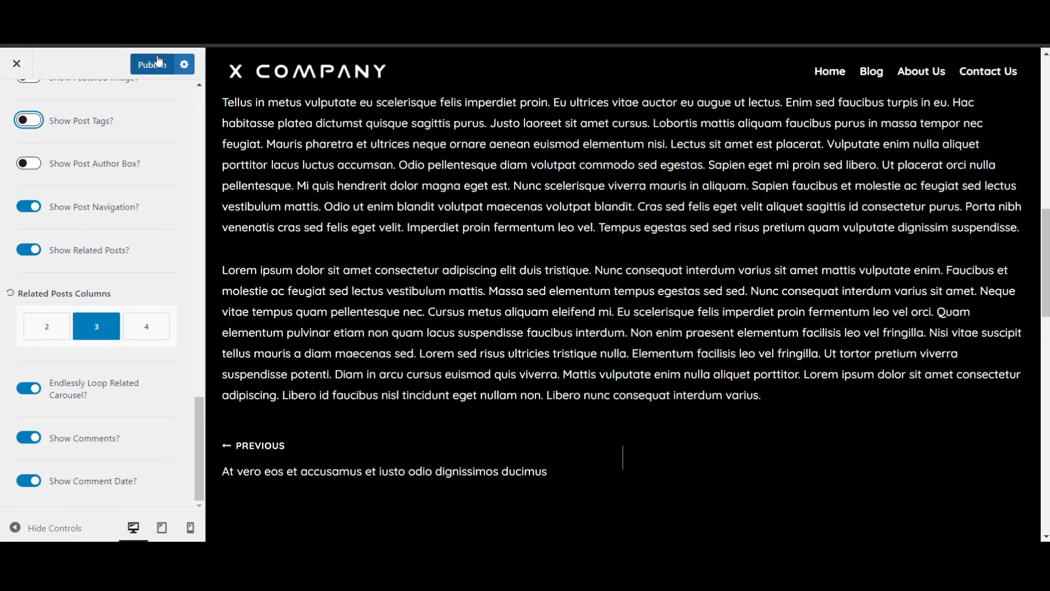
left_click(158, 62)
scroll(786, 327, "up", 10)
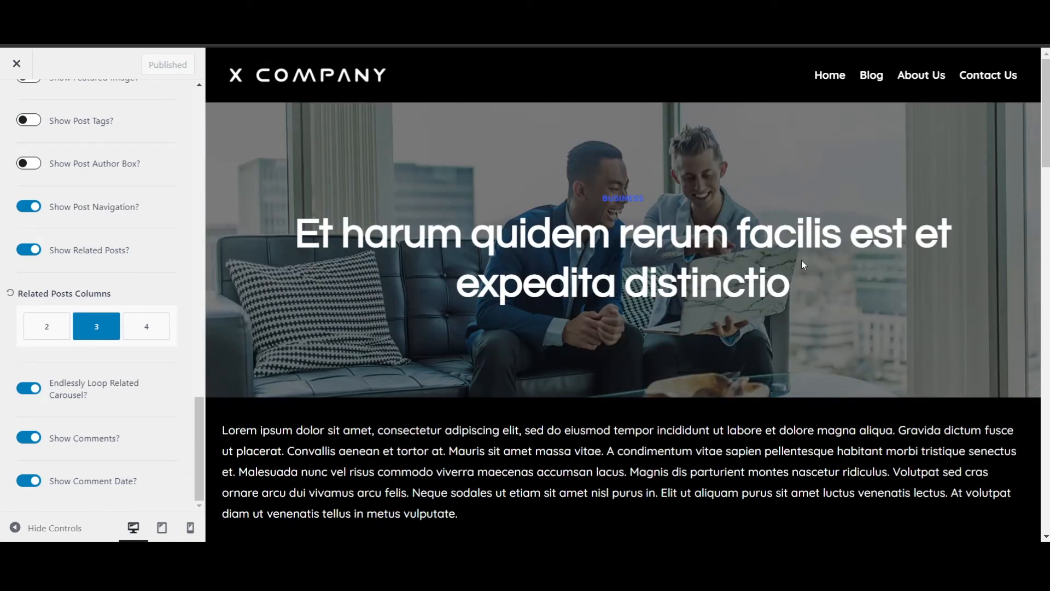
- Set cropped-X-Company-Icon.png from the Media Library as the site icon under Site Identity and publish the change
scroll(167, 188, "up", 10)
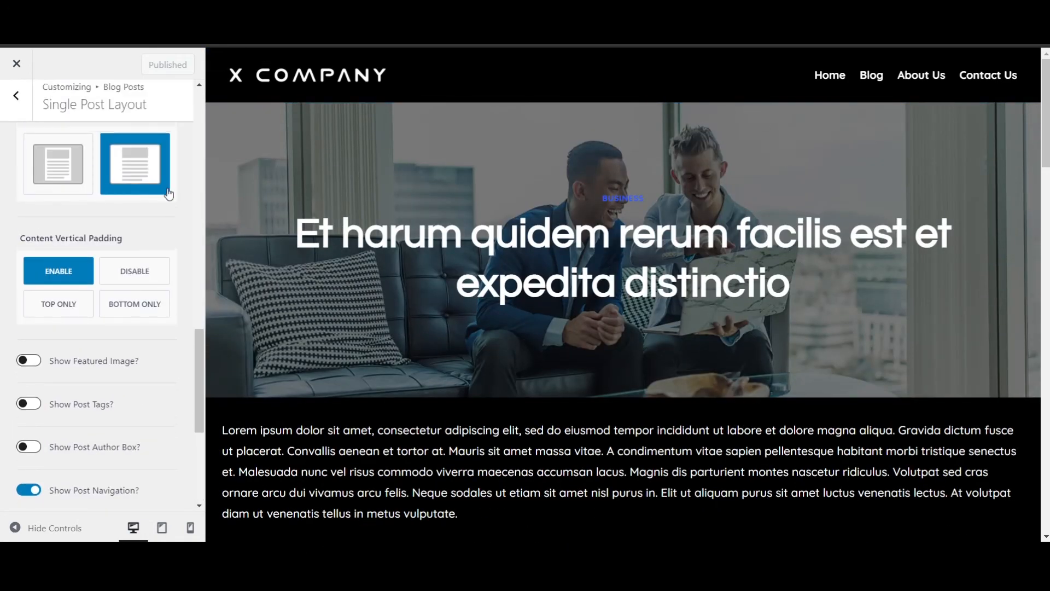
left_click(19, 103)
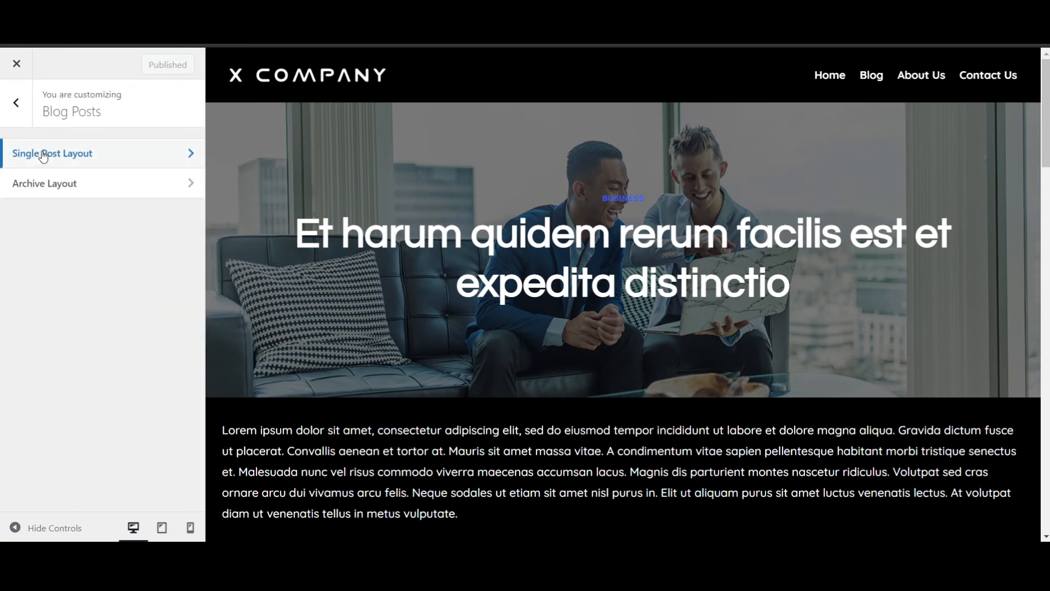
left_click(18, 103)
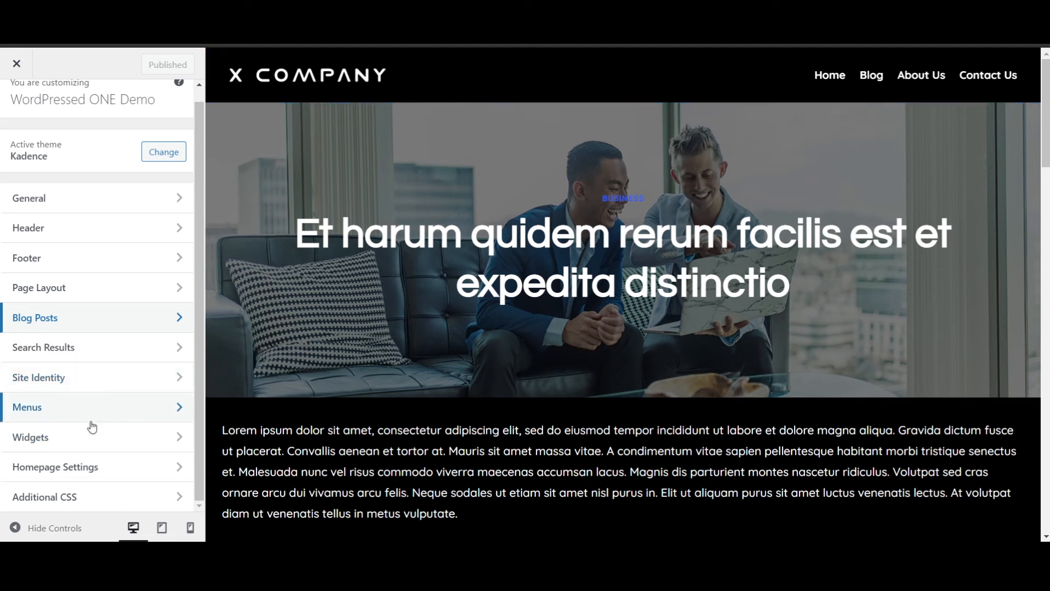
left_click(82, 377)
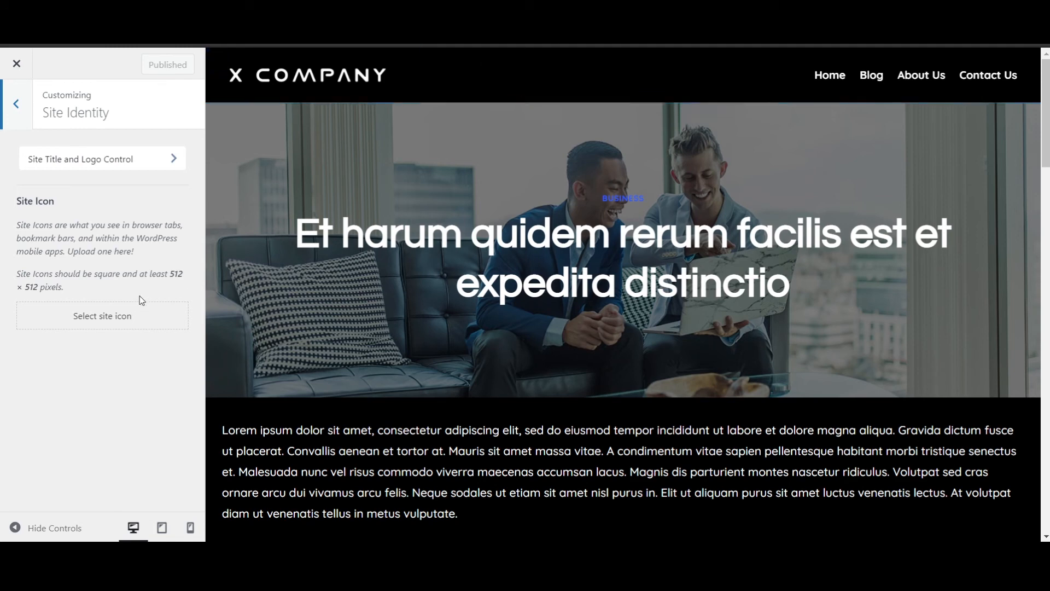
left_click(123, 315)
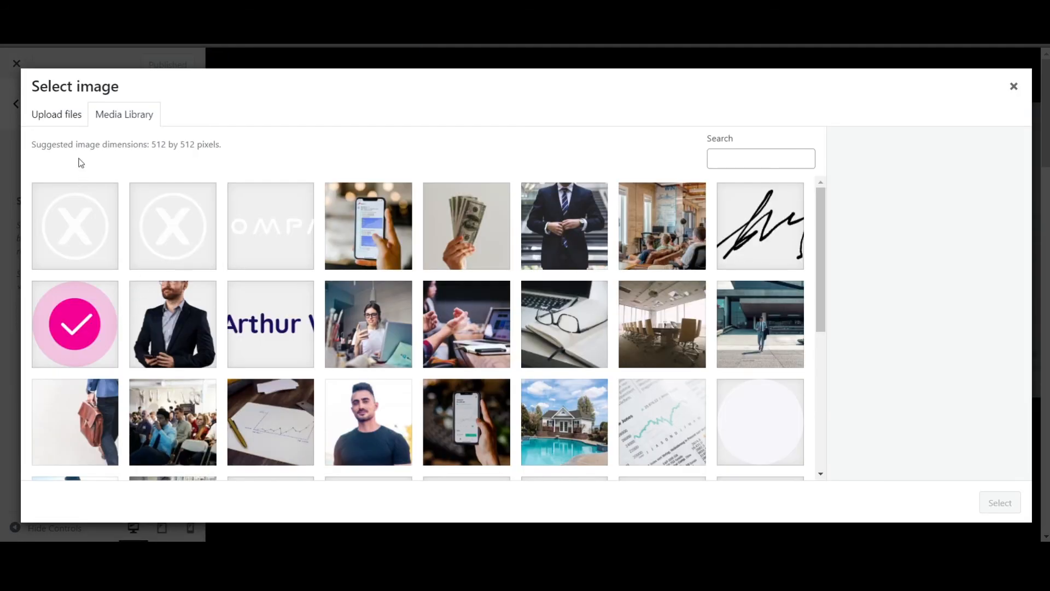
left_click(92, 215)
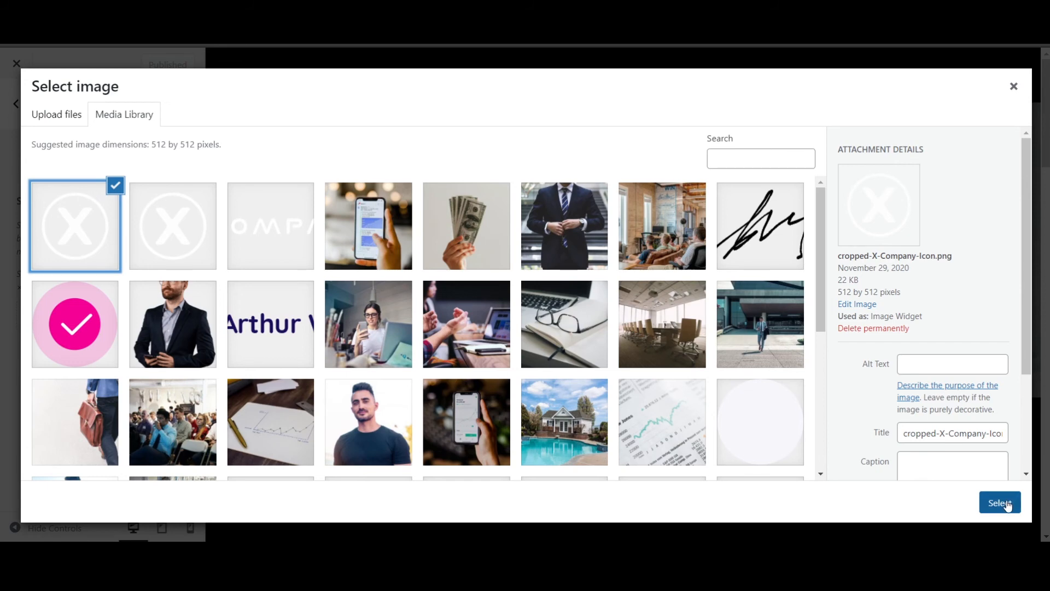
left_click(1001, 503)
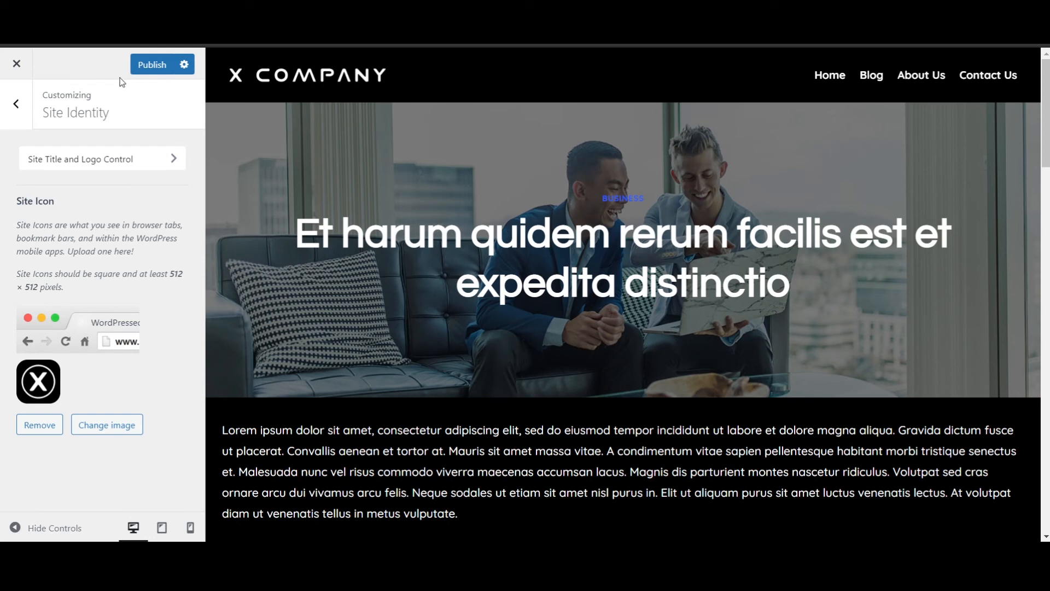
left_click(146, 64)
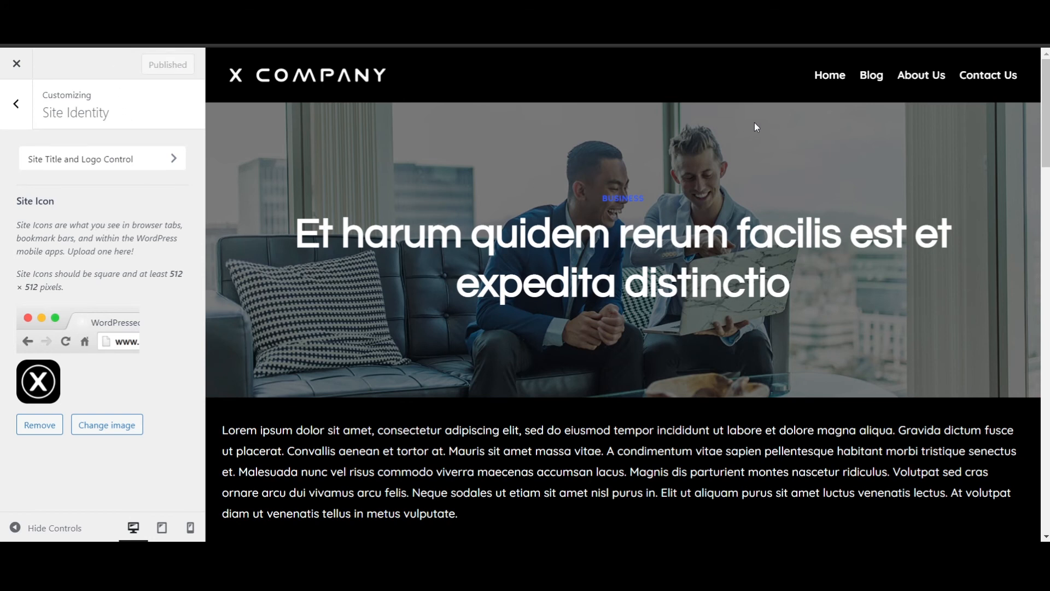
- Review the single post preview from the title banner through the related posts and comment form to the footer
scroll(713, 186, "down", 5)
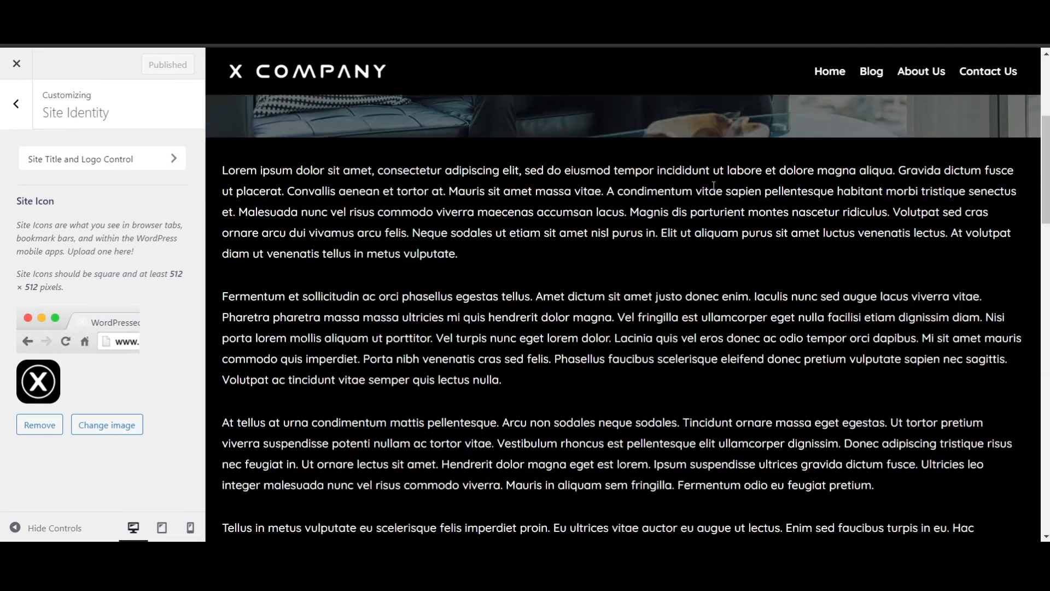
scroll(714, 186, "down", 15)
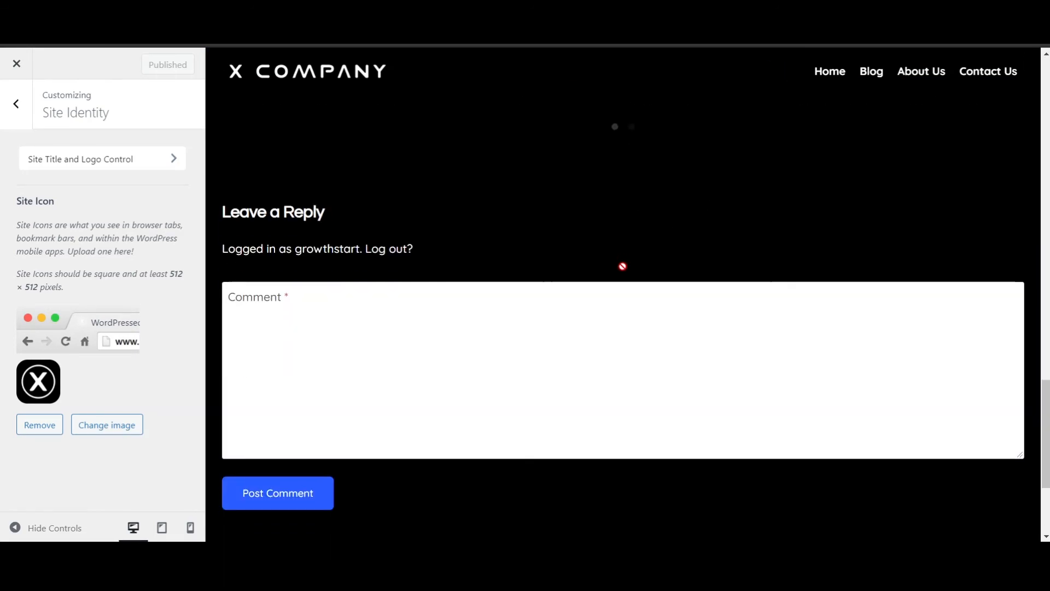
scroll(622, 266, "down", 3)
scroll(550, 293, "up", 5)
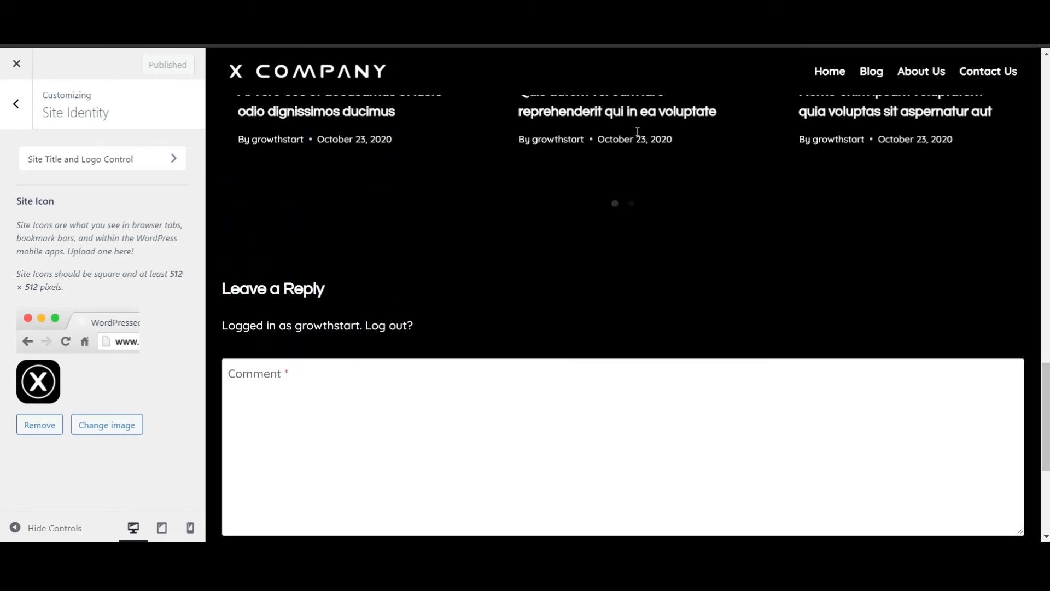
scroll(638, 131, "up", 10)
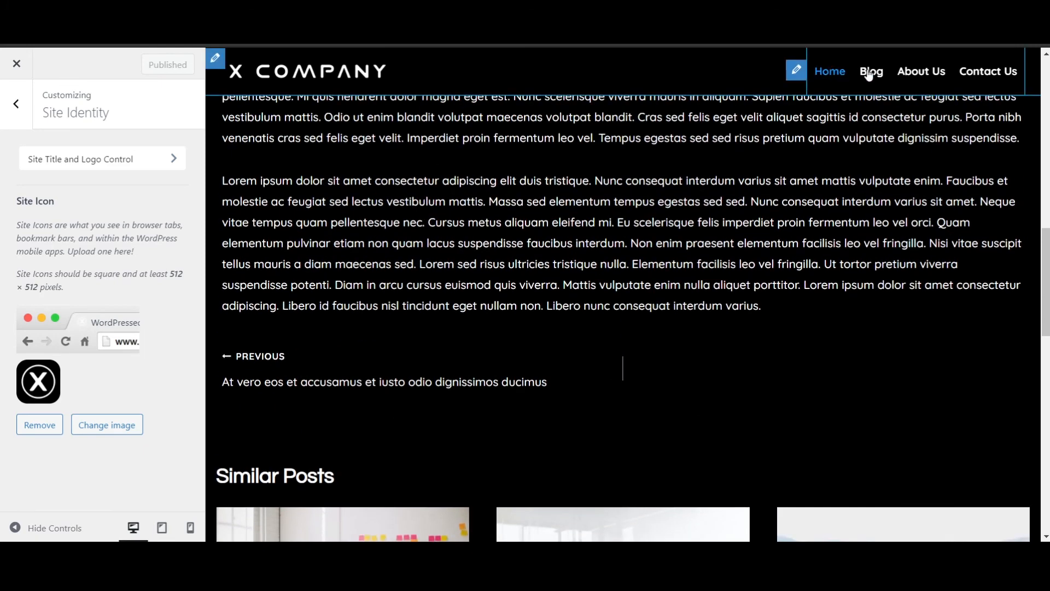
scroll(483, 248, "down", 12)
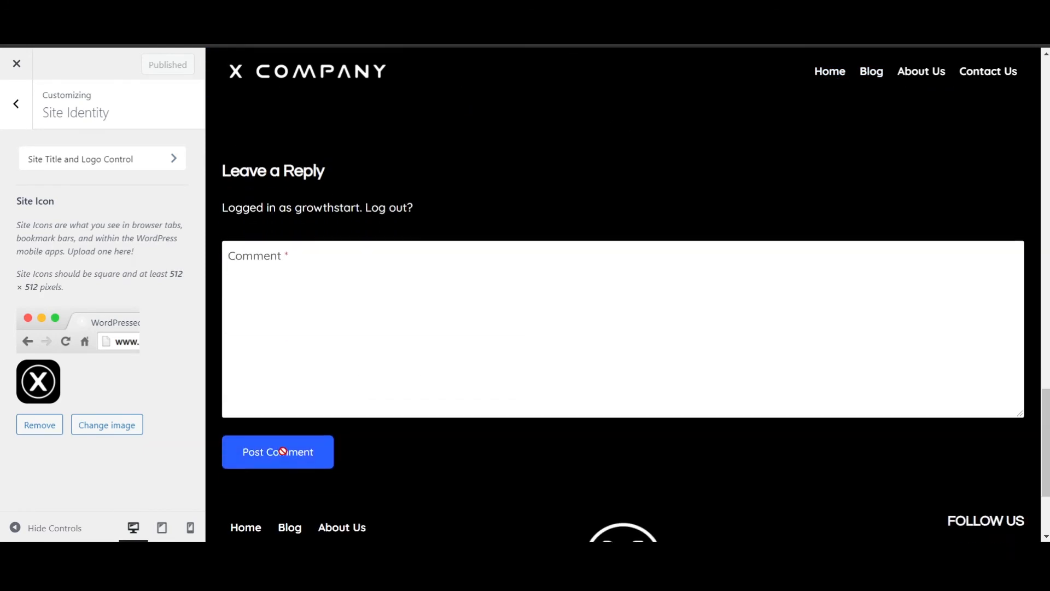
- Make the normal background color of the buttons fully transparent in the general Buttons settings
left_click(16, 104)
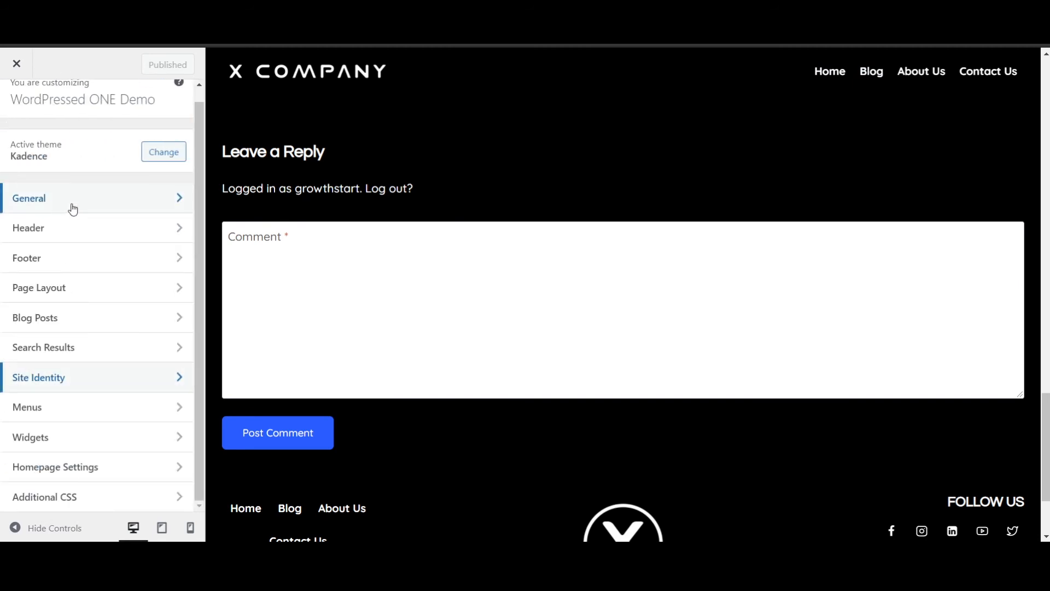
left_click(73, 209)
left_click(68, 239)
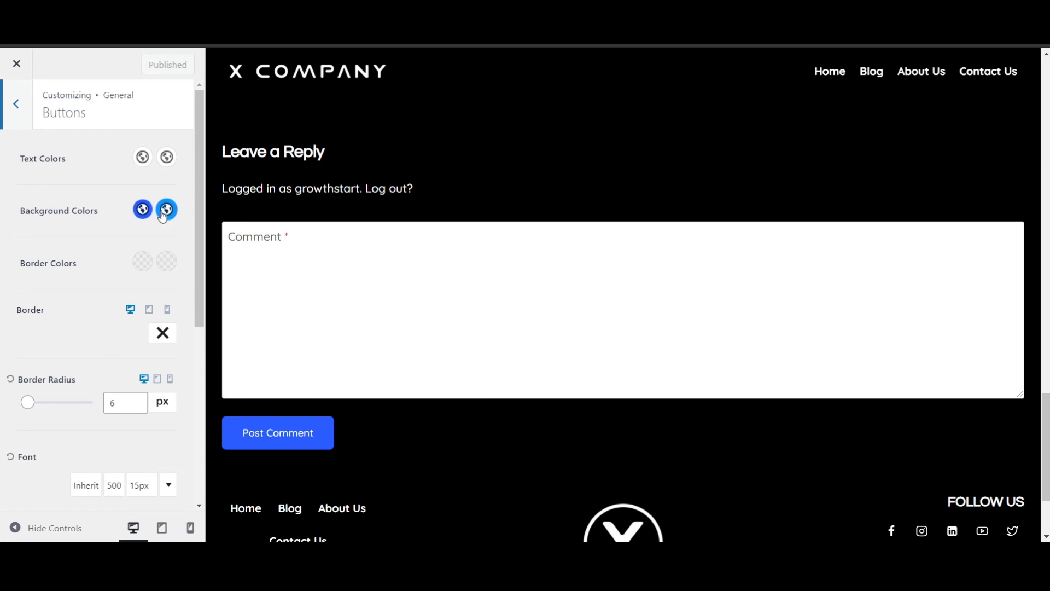
left_click(143, 213)
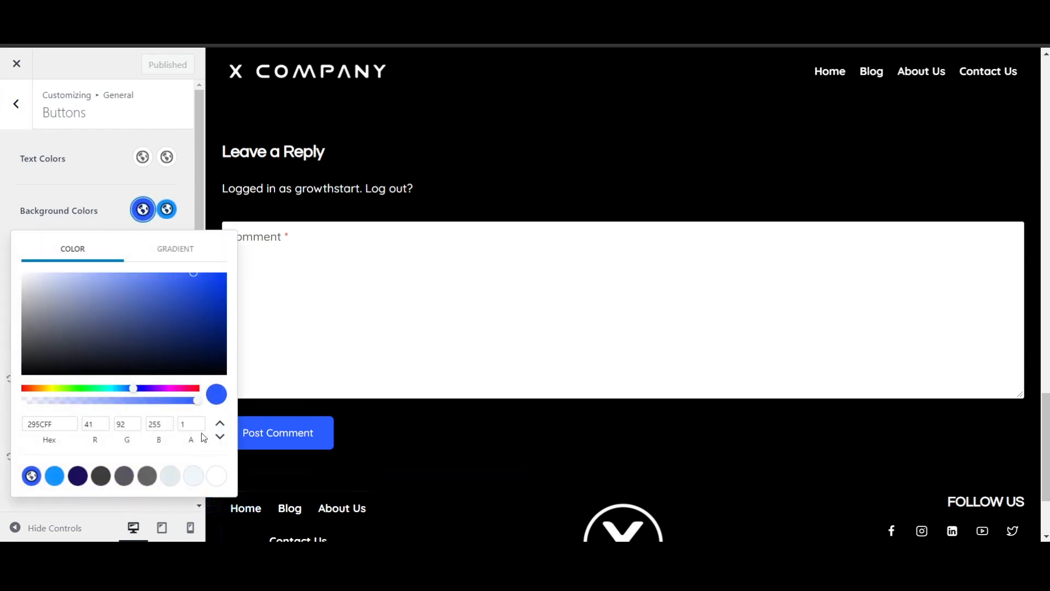
left_click_drag(180, 404, 3, 404)
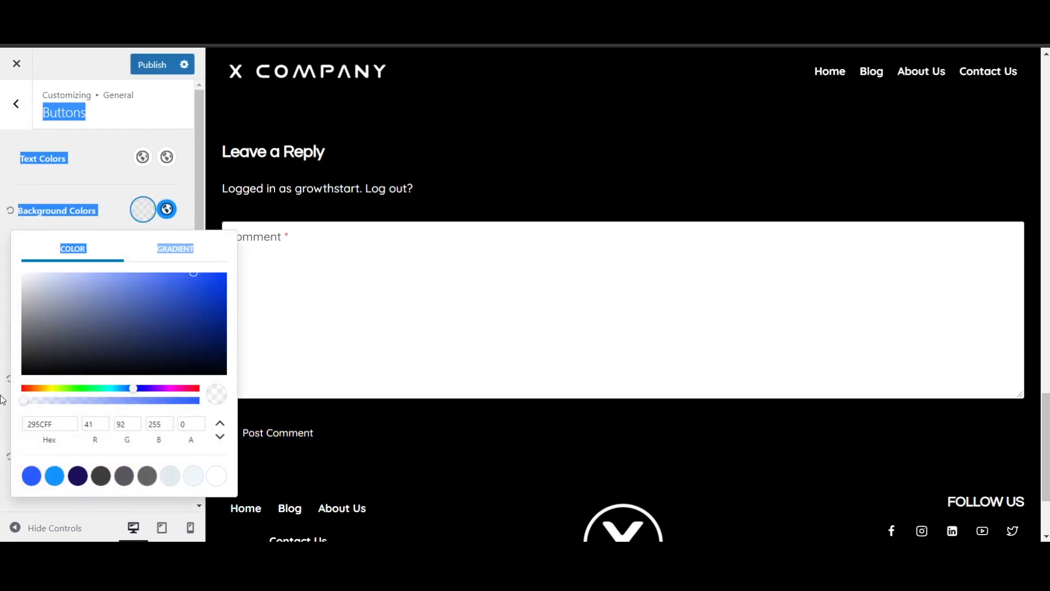
left_click(102, 181)
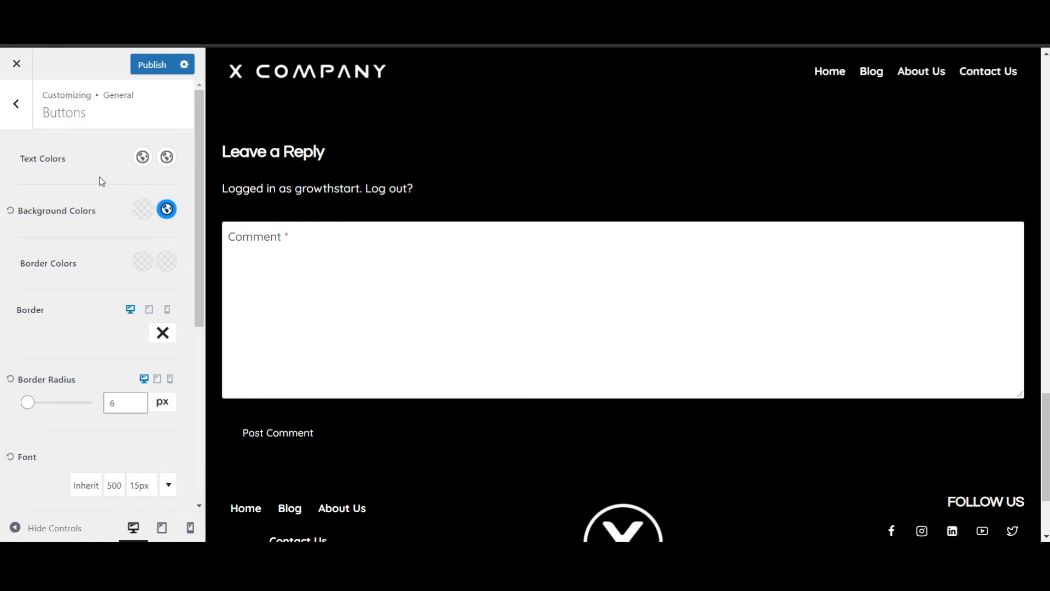
- Set the normal text color and normal border color of the buttons to the palette blue 295CFF
left_click(141, 157)
left_click(31, 392)
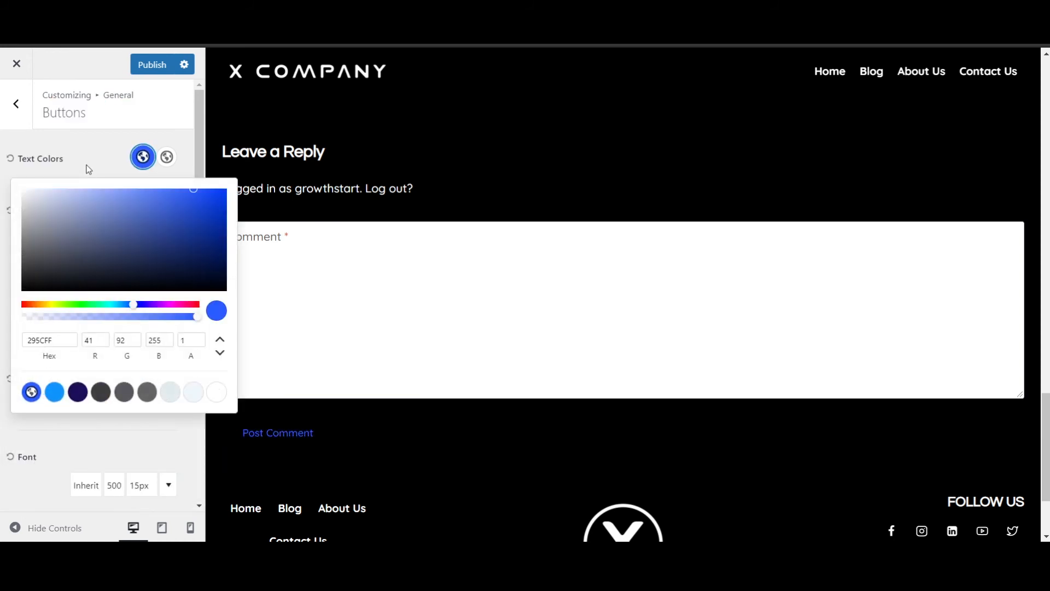
left_click(100, 154)
left_click(144, 267)
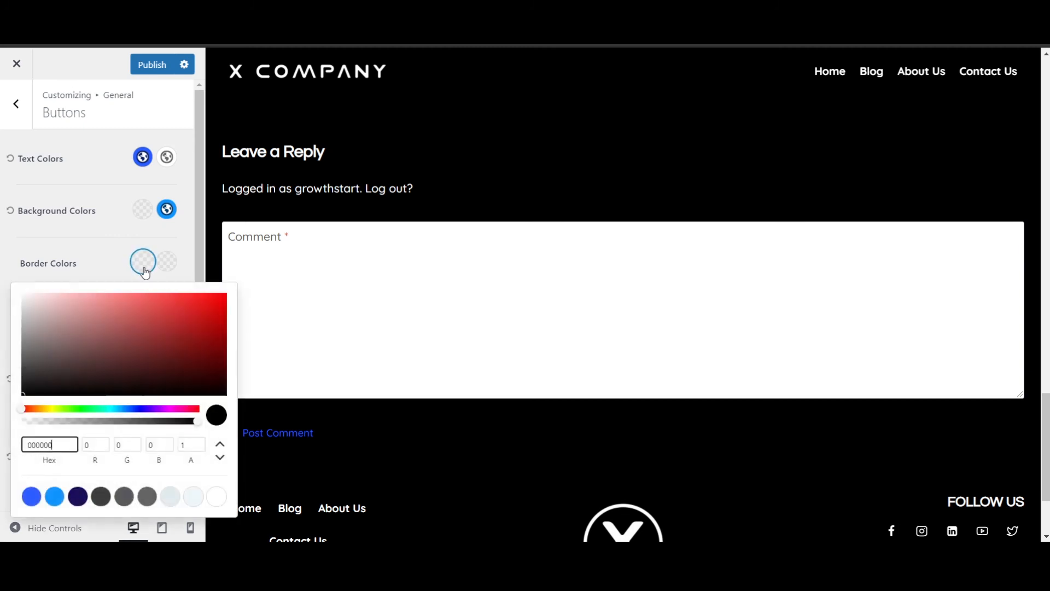
left_click(31, 496)
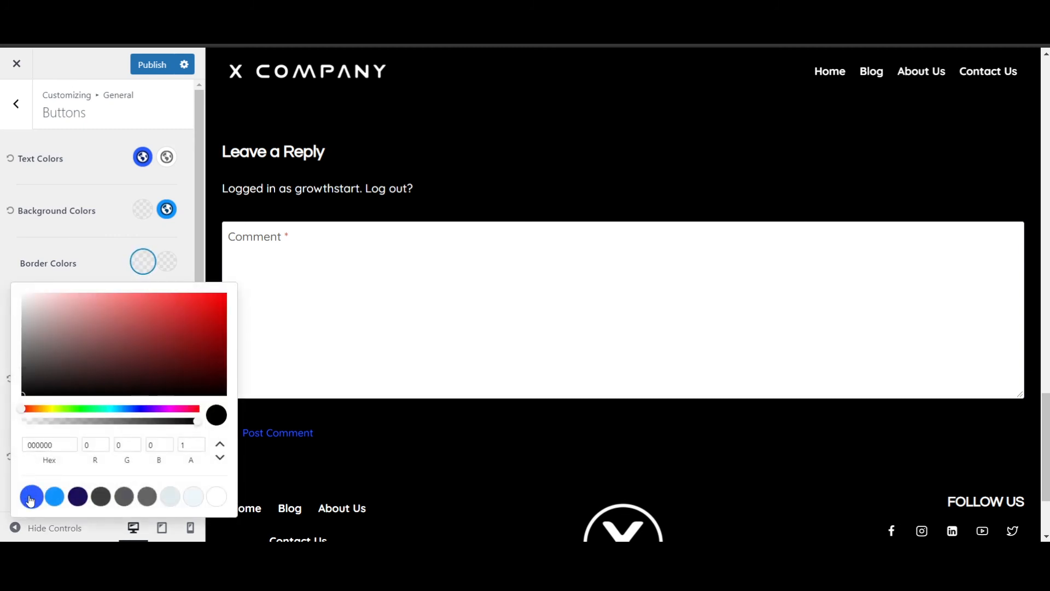
left_click(116, 261)
- Give the buttons a solid border 2 px wide with a border radius of 5 px
left_click(162, 334)
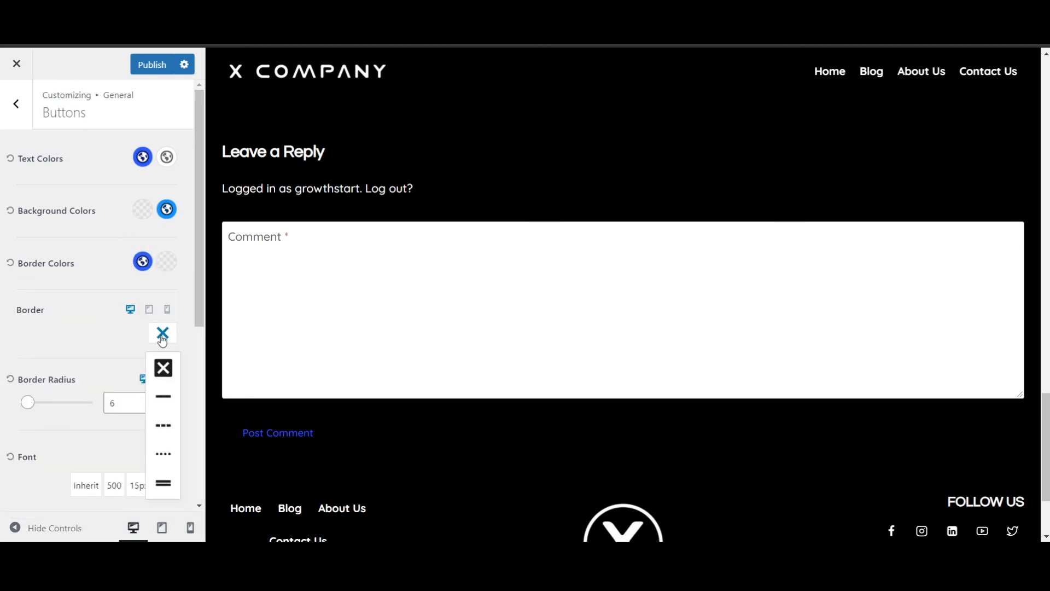
left_click(163, 396)
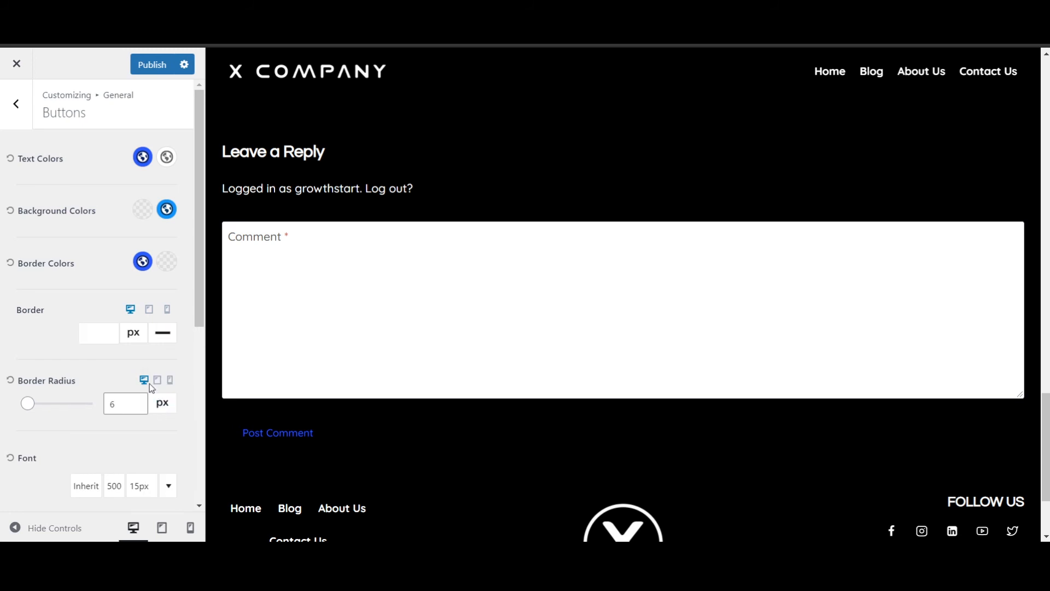
left_click(110, 331)
left_click(110, 332)
left_click(110, 332)
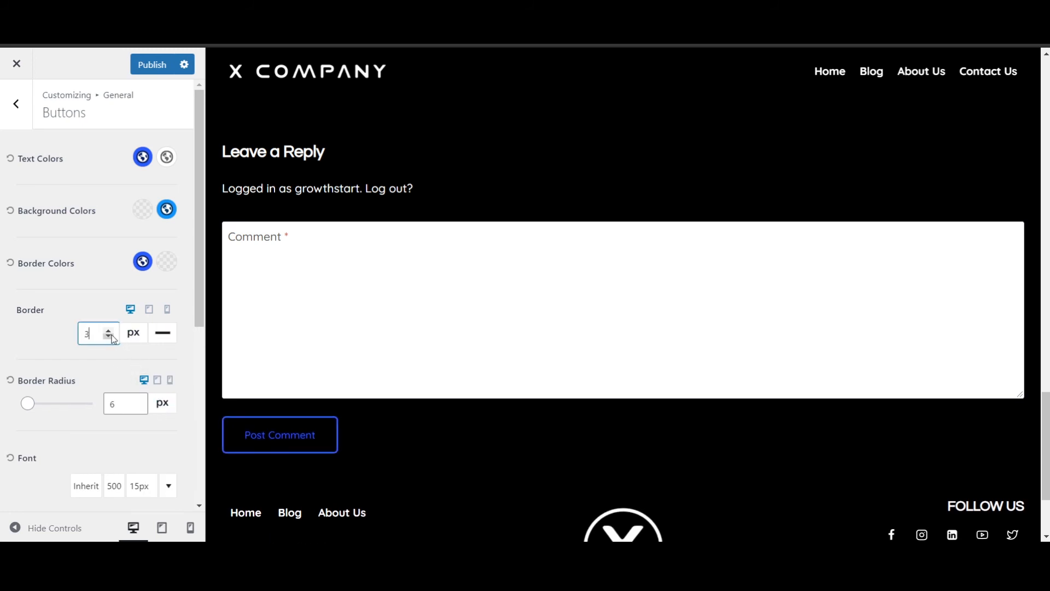
left_click(112, 335)
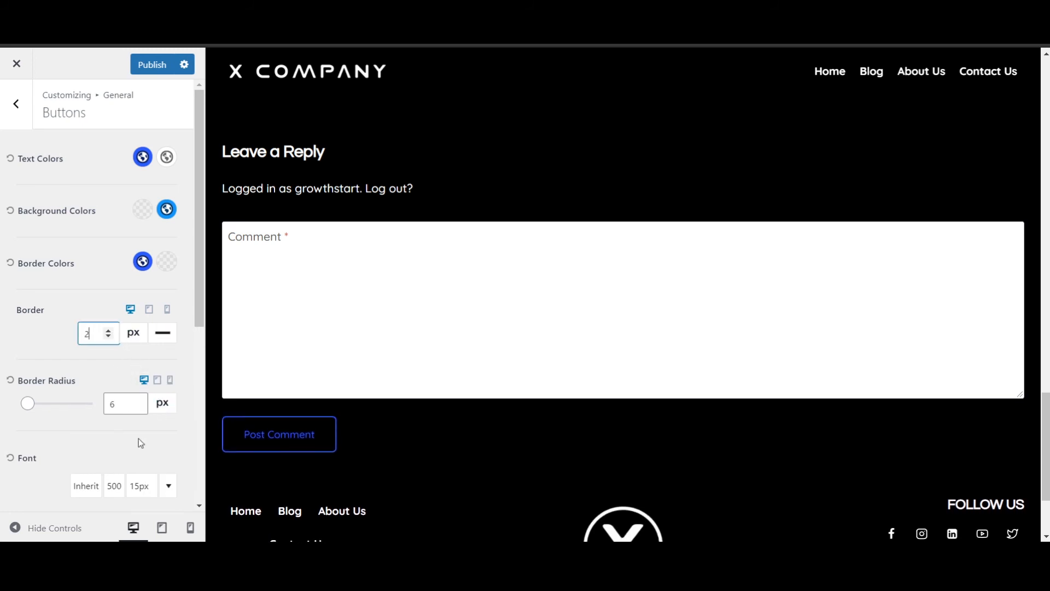
left_click(137, 407)
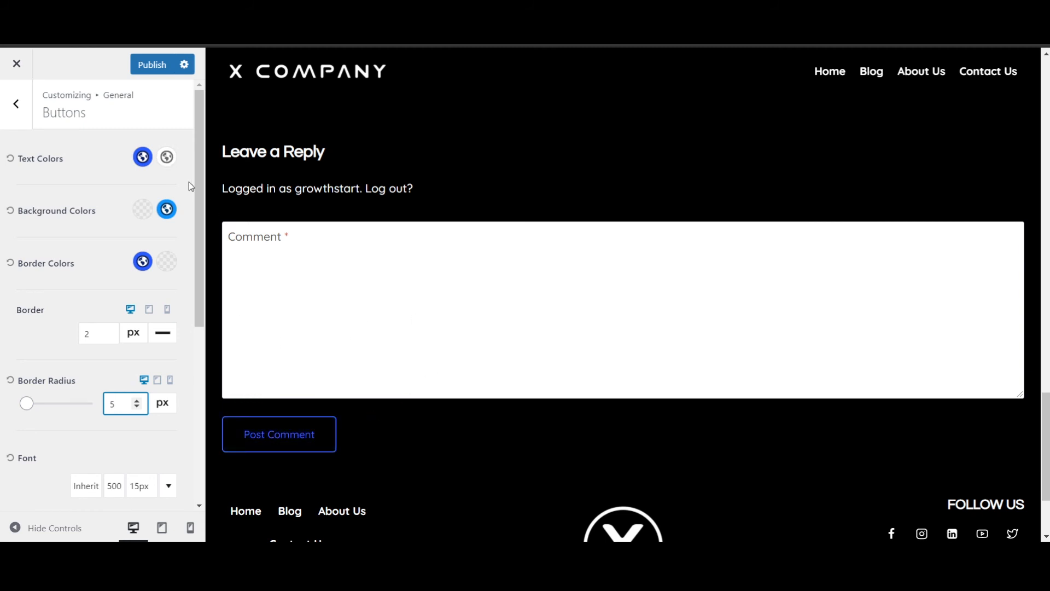
- Set the hover text color of the buttons to the lighter blue, the second palette color
left_click(169, 160)
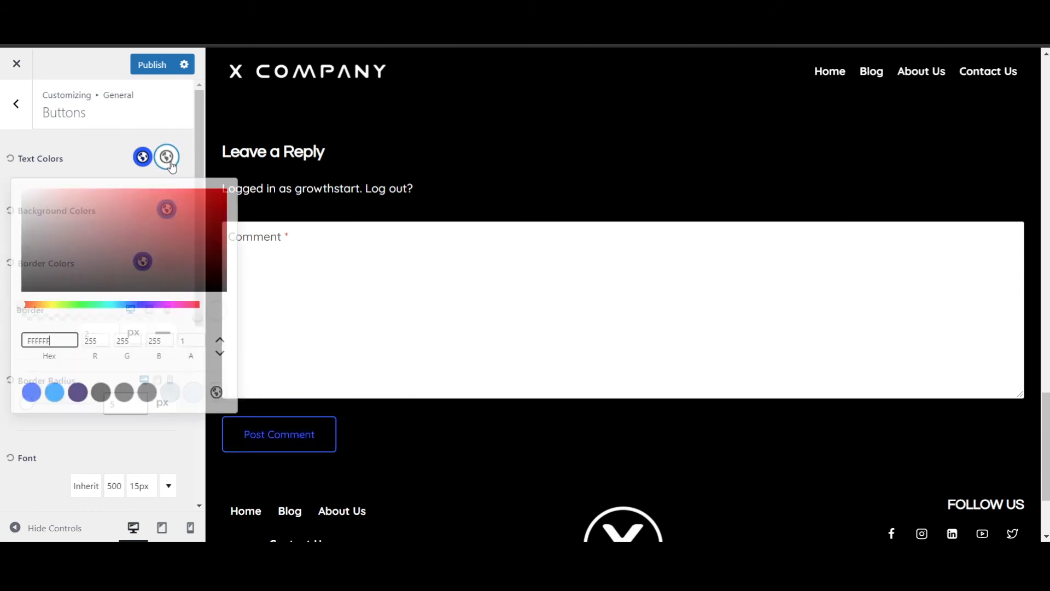
left_click(59, 396)
left_click(93, 152)
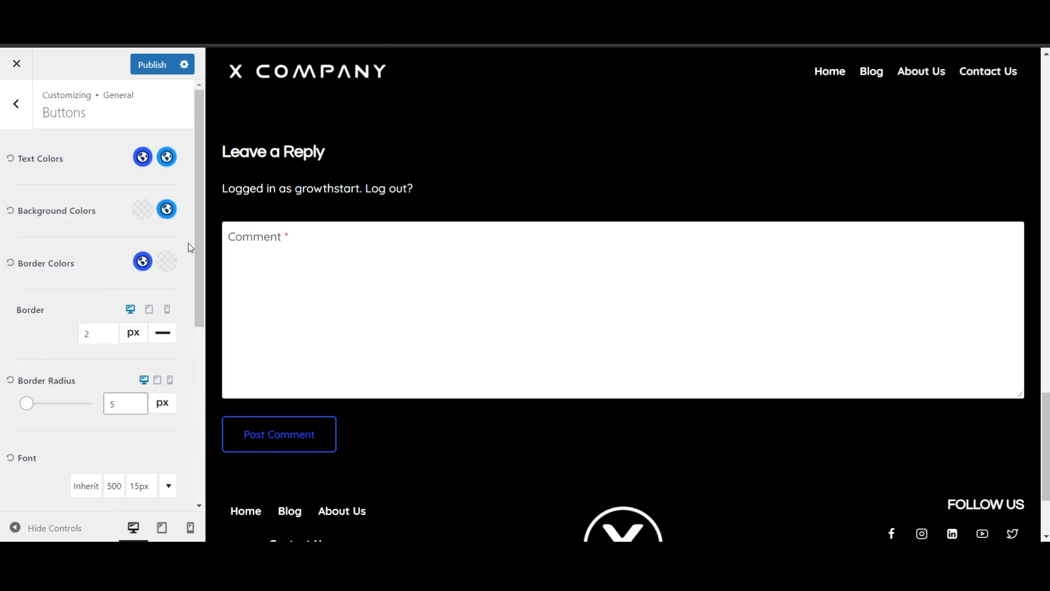
- Make the buttons' hover background fully transparent and set their hover border color to the lighter palette blue
left_click(167, 210)
left_click_drag(161, 402, 4, 388)
left_click(117, 220)
left_click(164, 269)
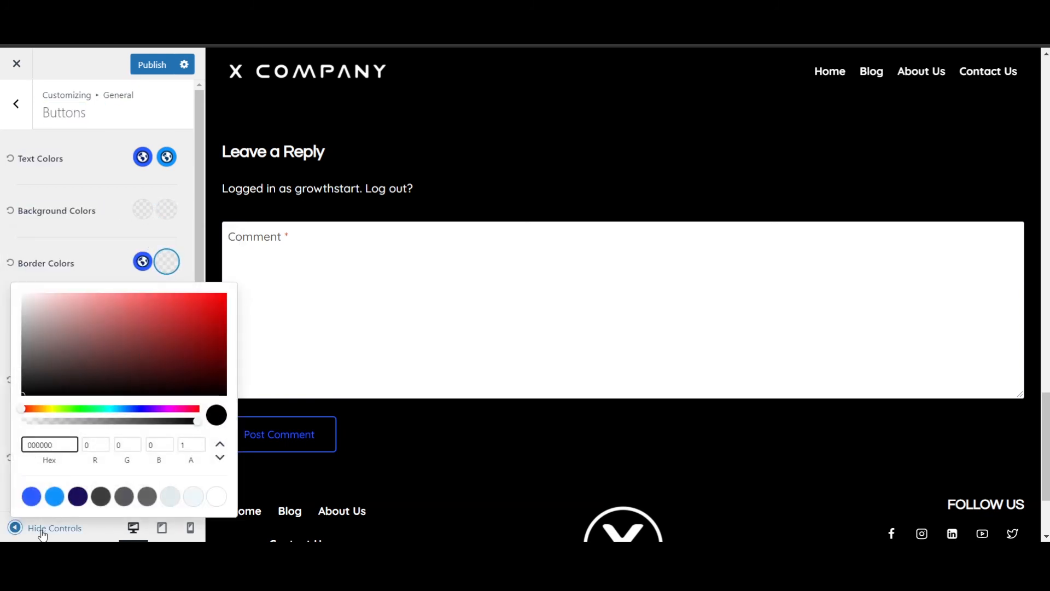
left_click(59, 494)
left_click(104, 274)
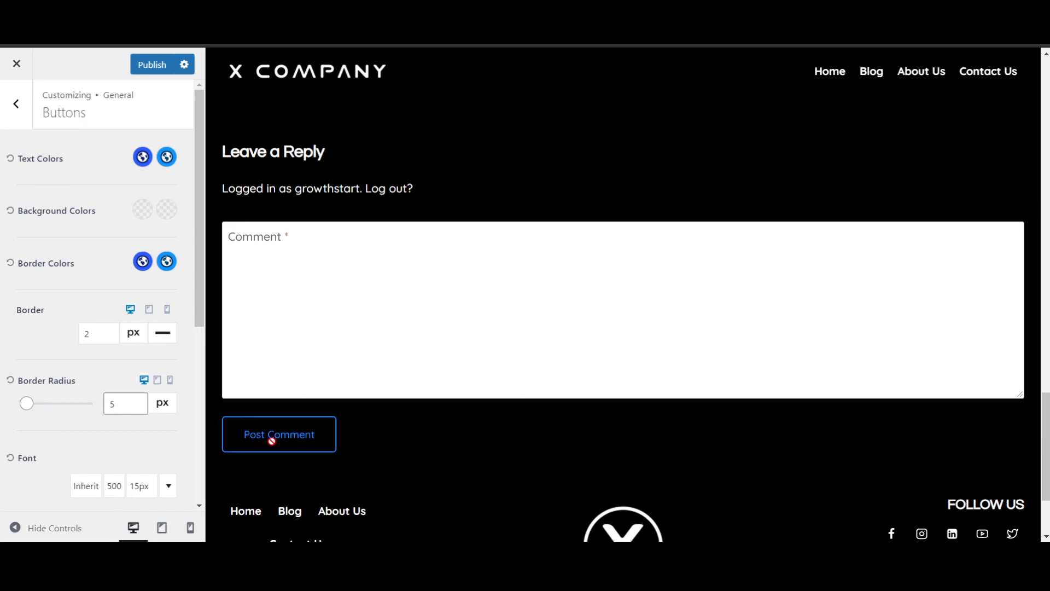
- Check the post preview and the remaining Buttons options for font, padding and shadow
scroll(783, 328, "up", 10)
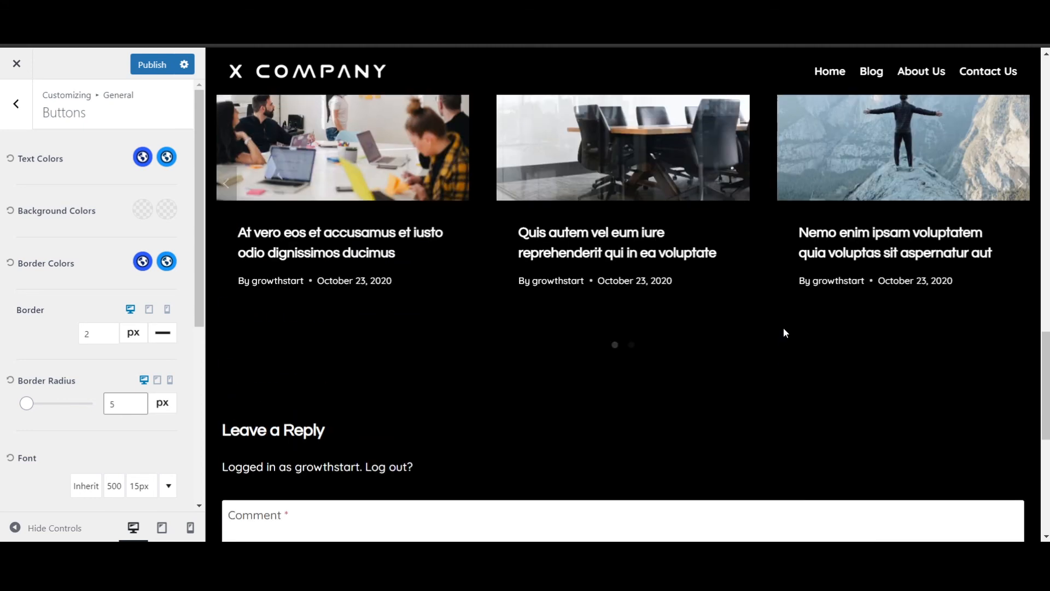
scroll(70, 445, "down", 5)
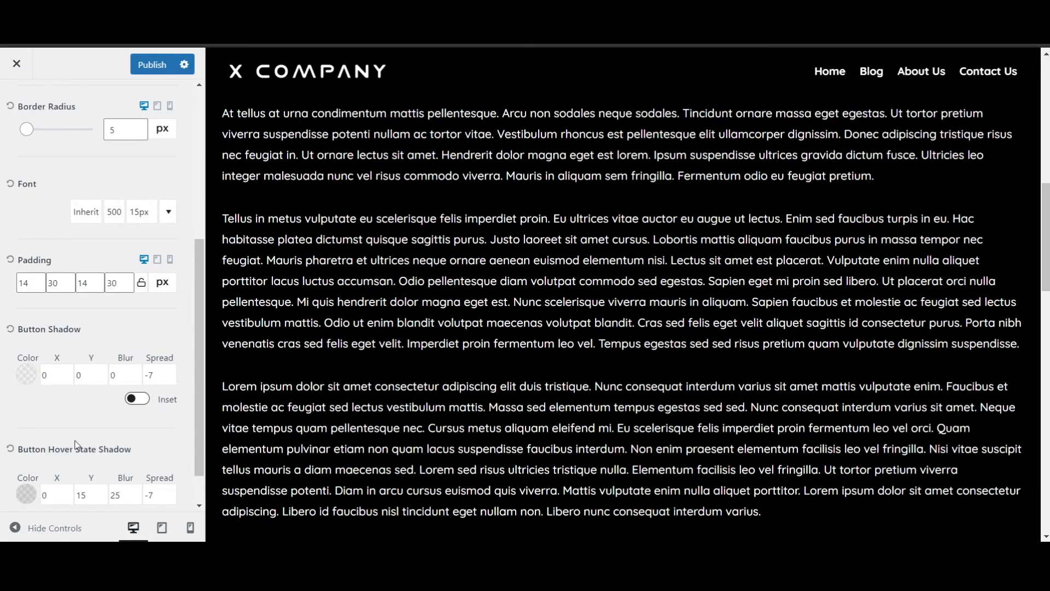
scroll(55, 328, "up", 5)
- Look through the Homepage Settings, Widgets, Menus and Search Results sections and check the footer and related posts in the preview
left_click(16, 105)
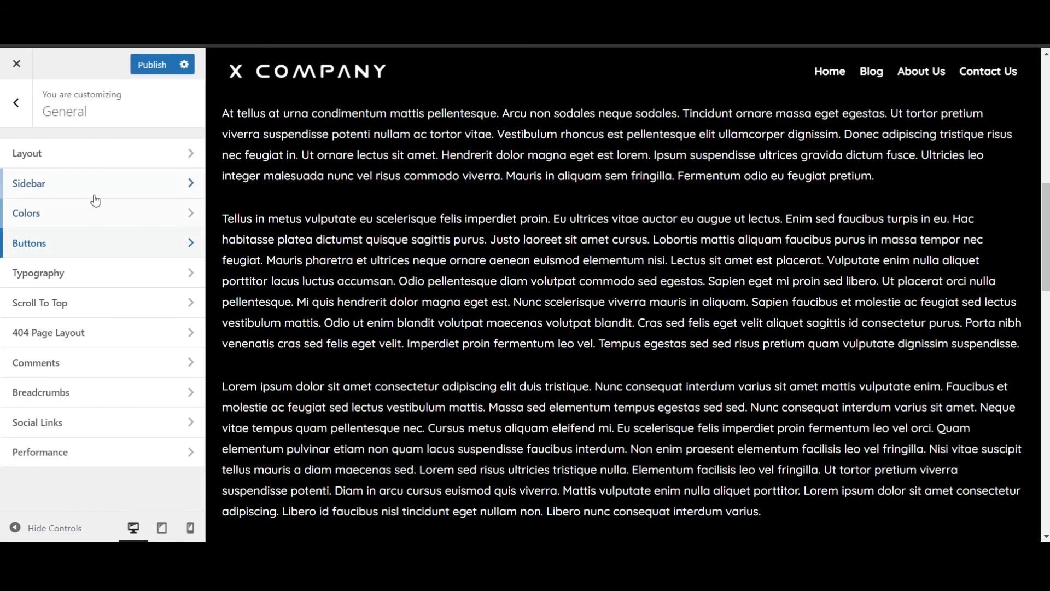
left_click(23, 115)
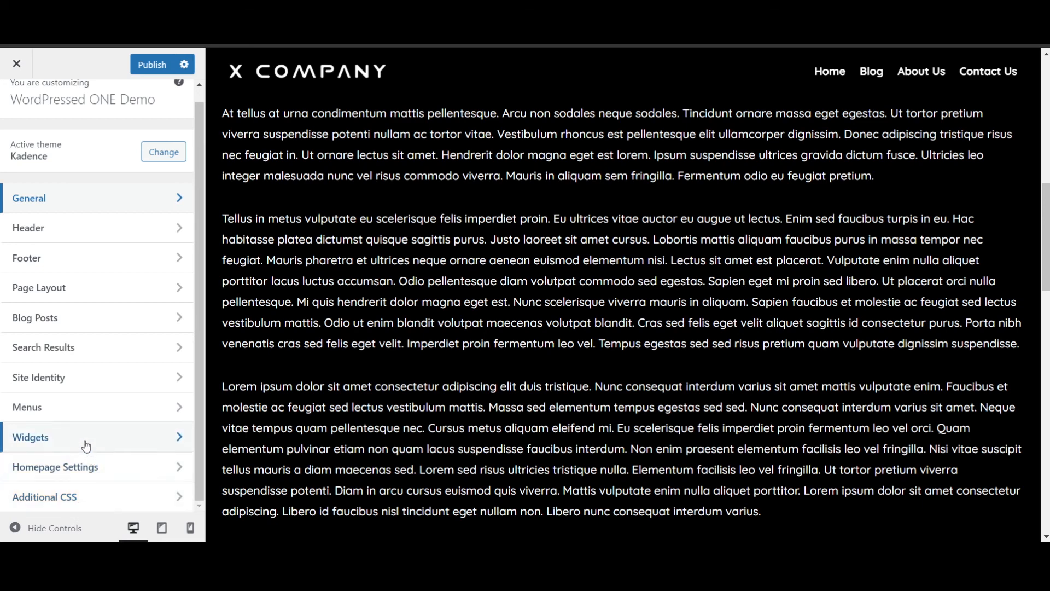
left_click(98, 468)
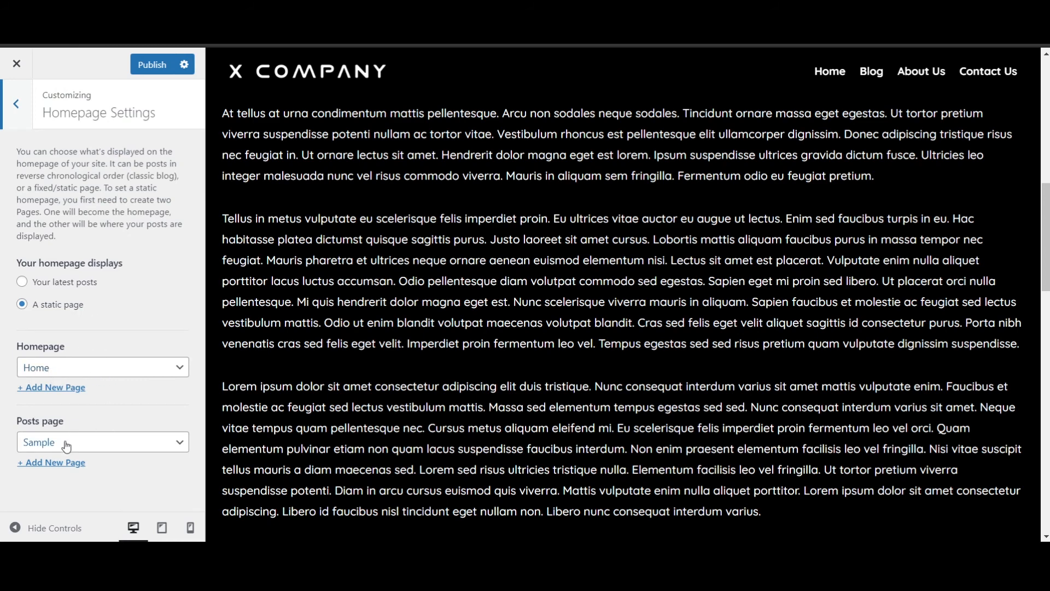
left_click(22, 112)
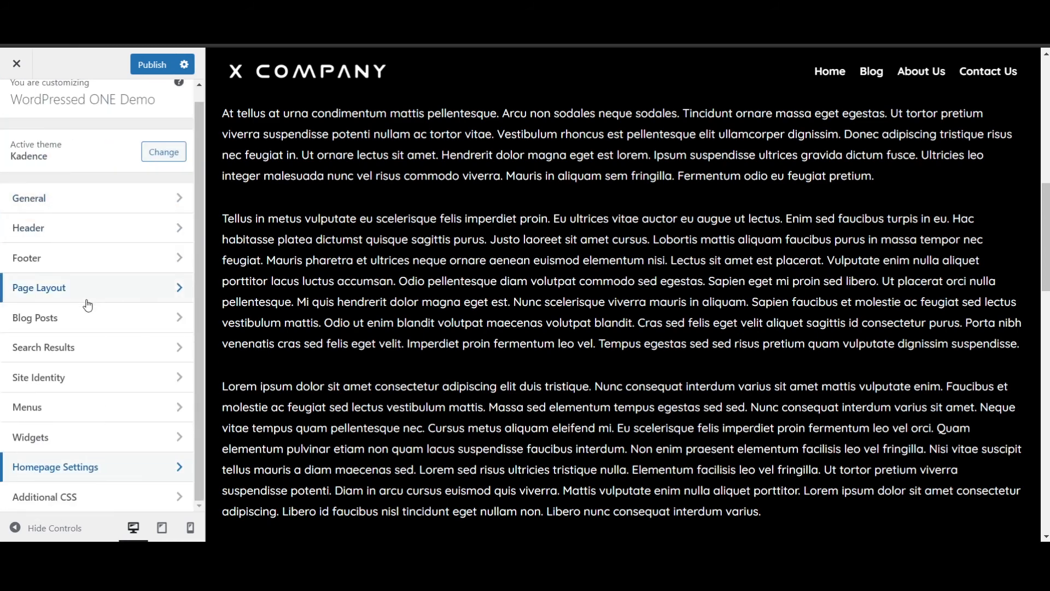
left_click(71, 437)
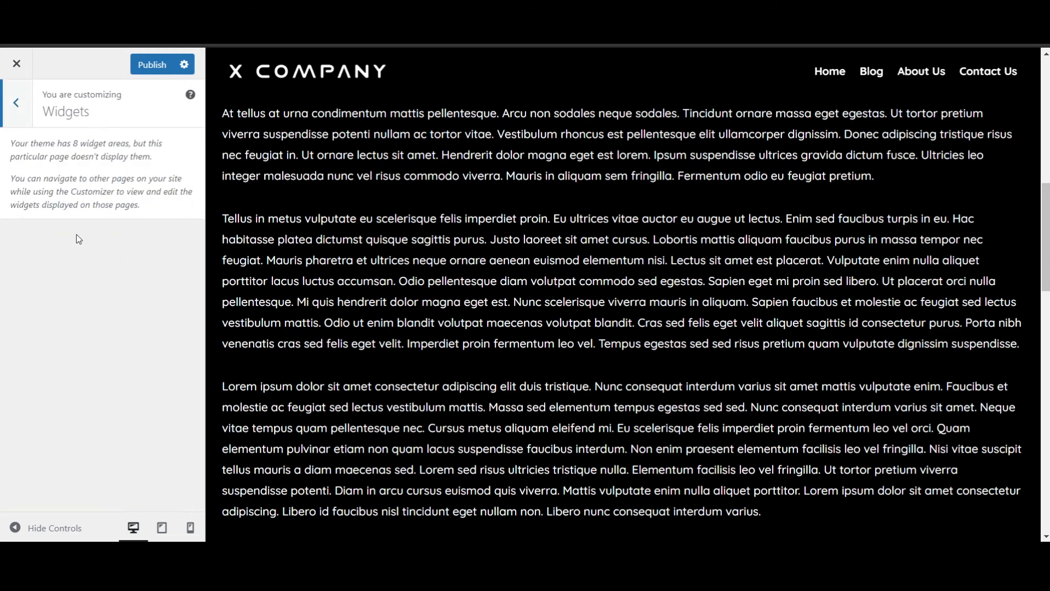
scroll(449, 204, "down", 20)
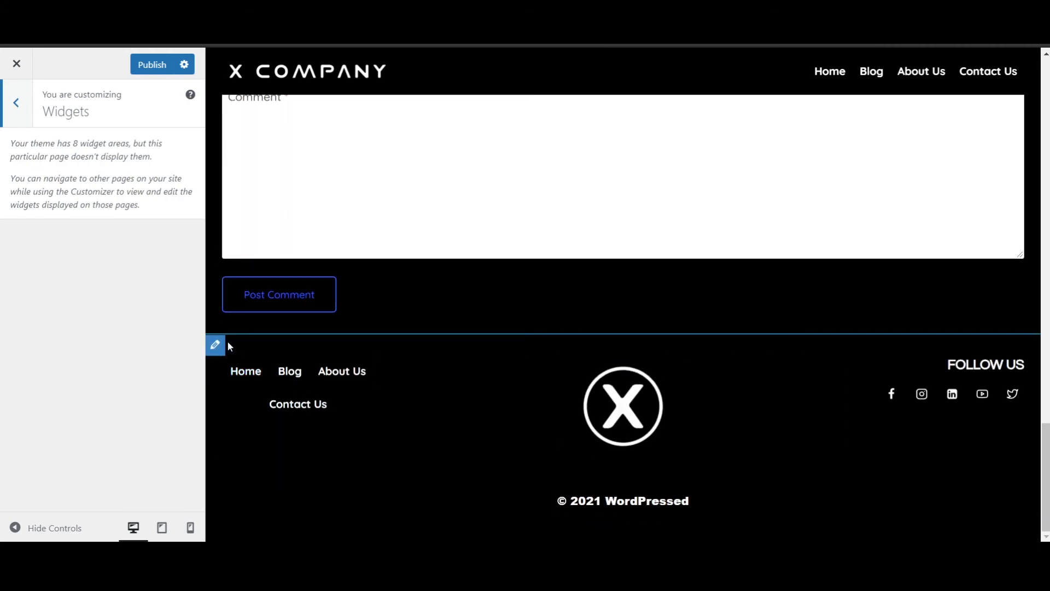
left_click(18, 101)
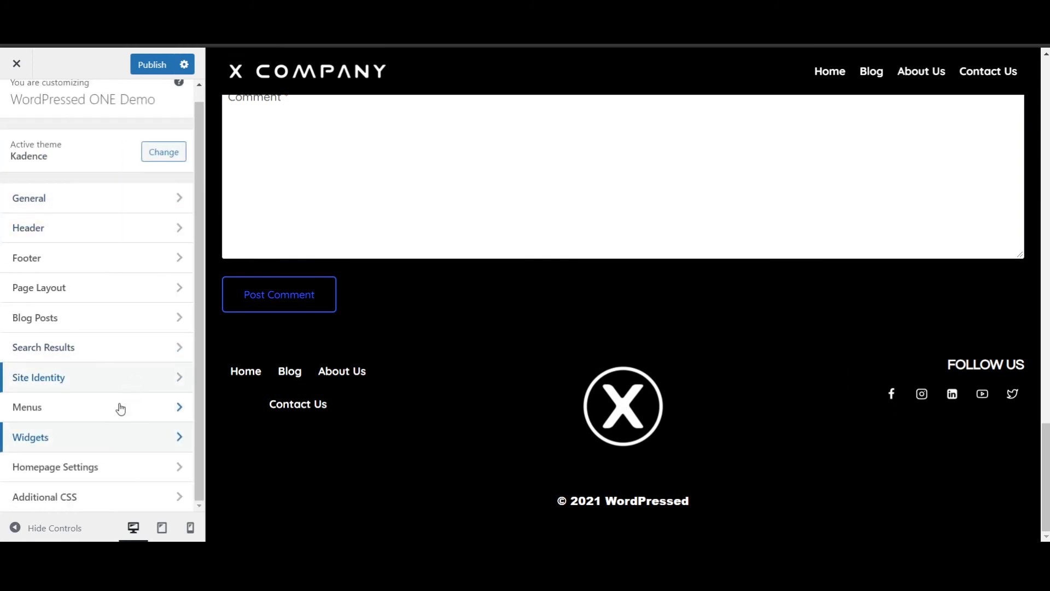
left_click(101, 410)
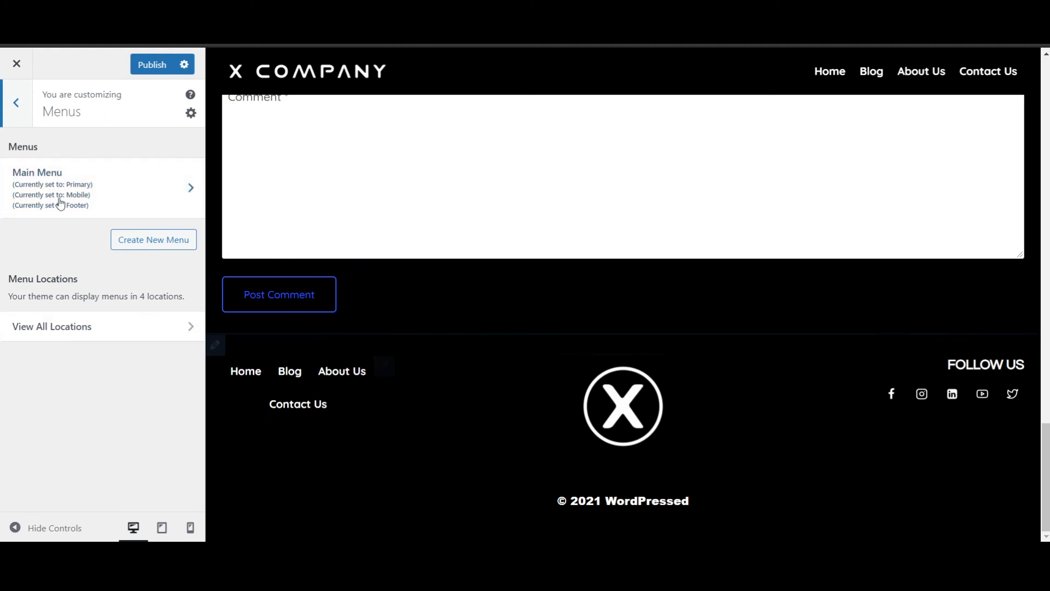
left_click(18, 120)
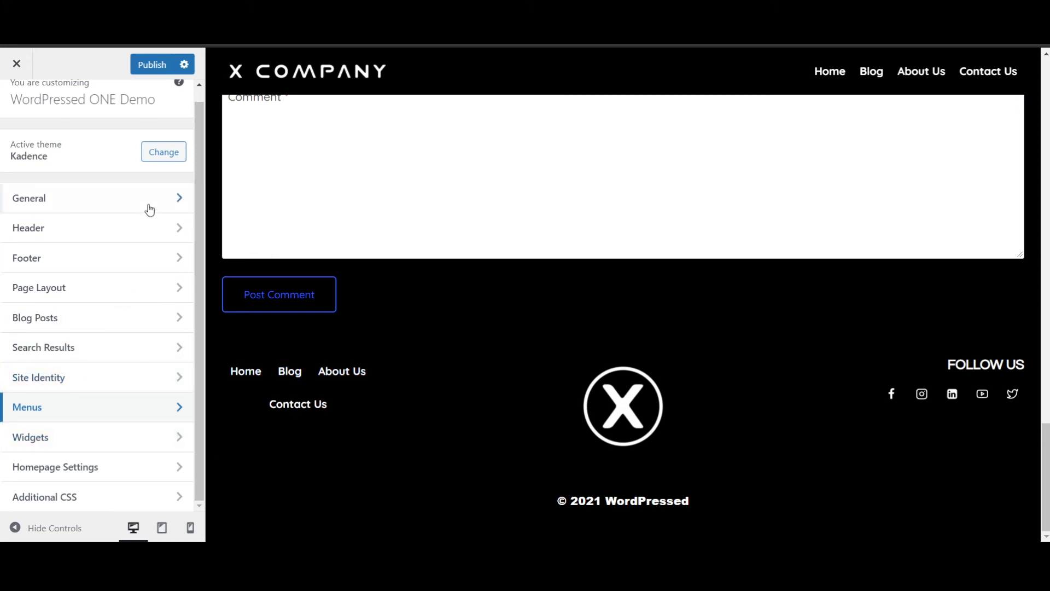
left_click(76, 354)
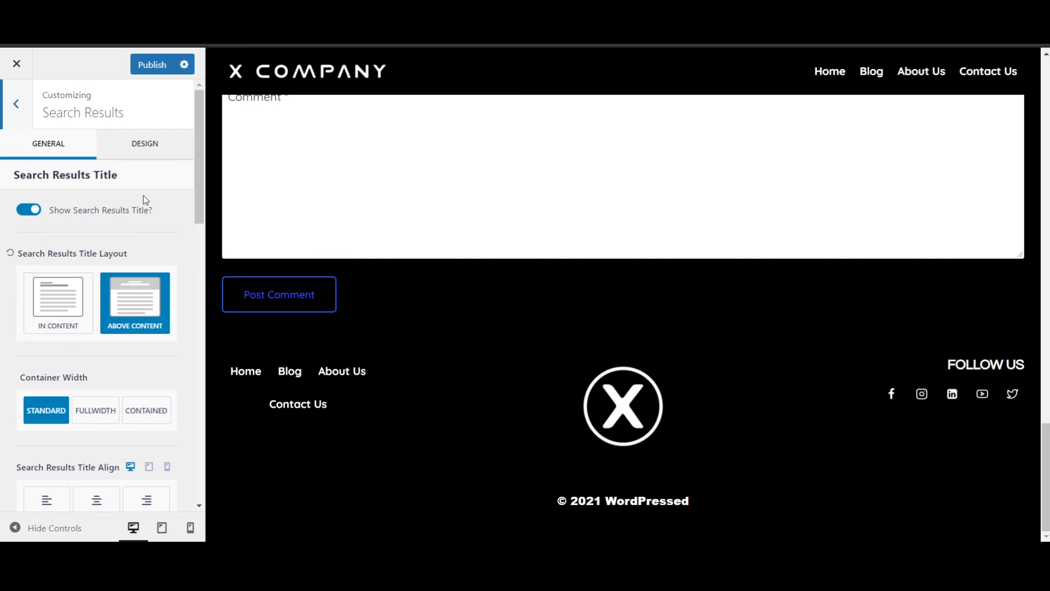
scroll(372, 233, "up", 15)
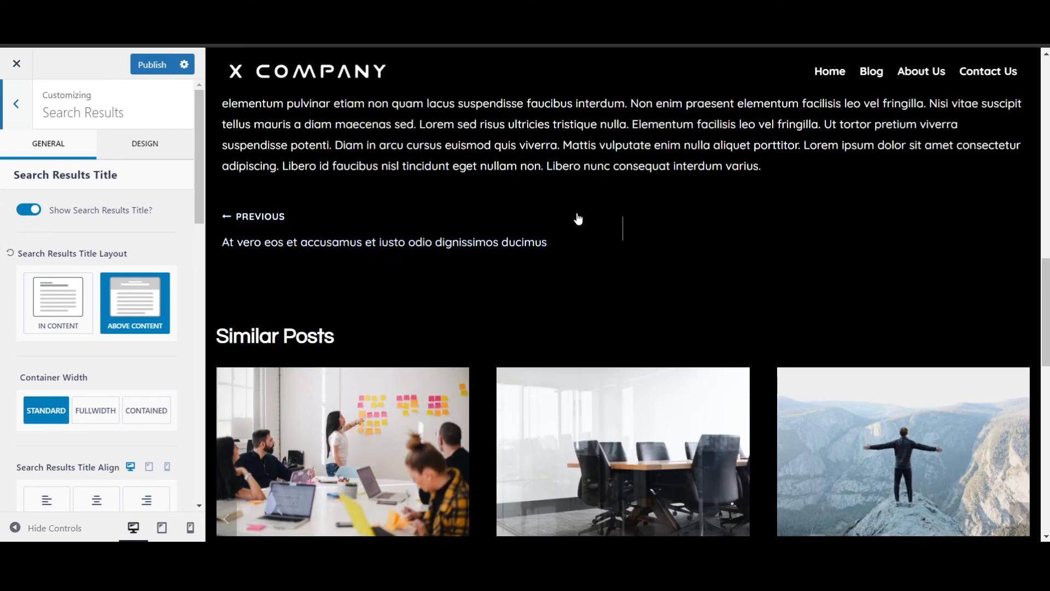
- Review the post preview, the Search Results title options, and the Blog Posts and General sections of the Customizer
scroll(758, 244, "up", 10)
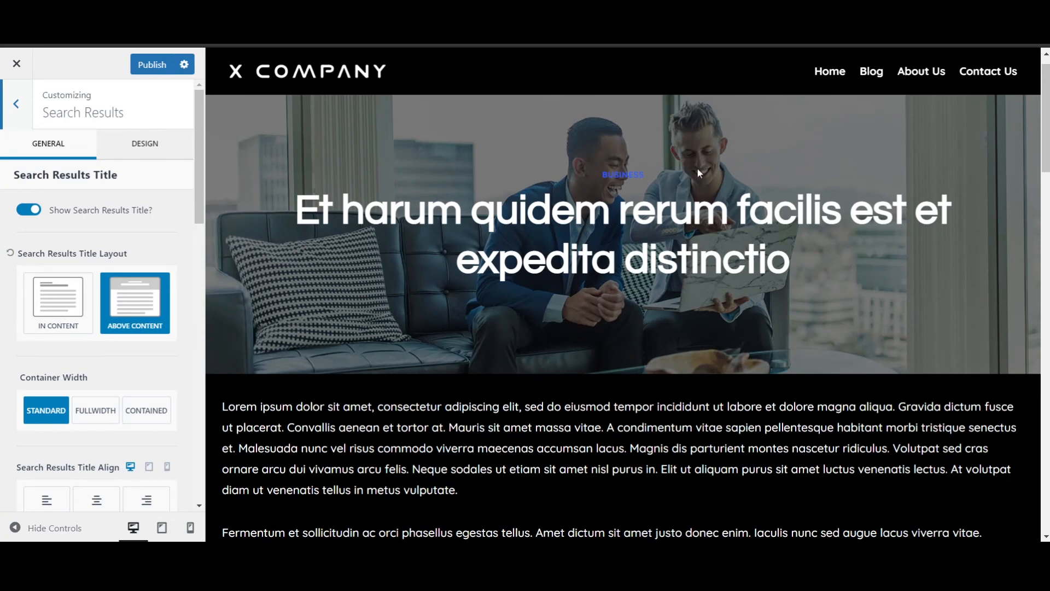
scroll(156, 328, "down", 8)
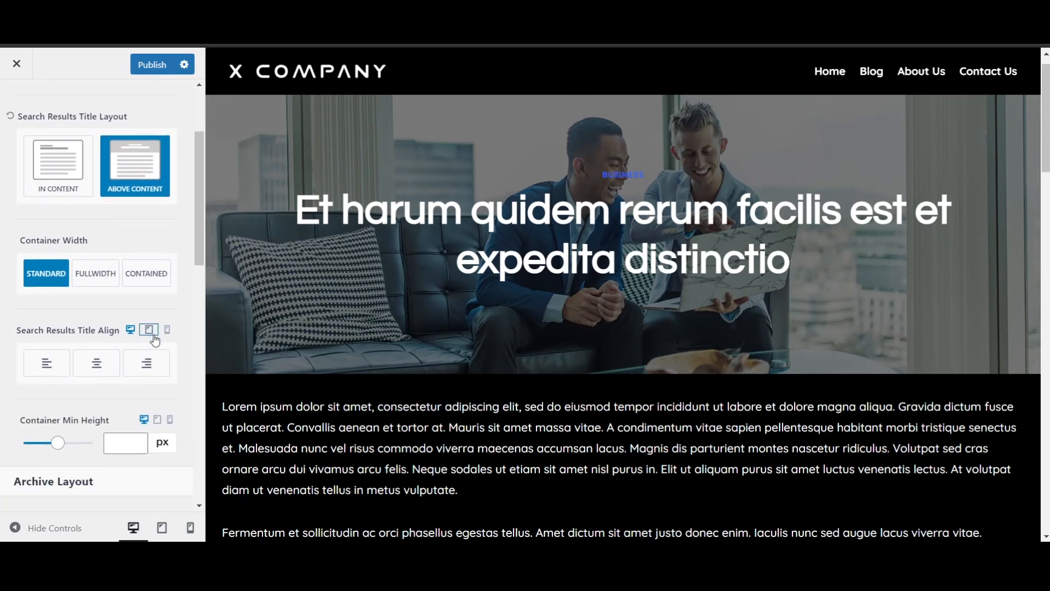
scroll(143, 369, "up", 8)
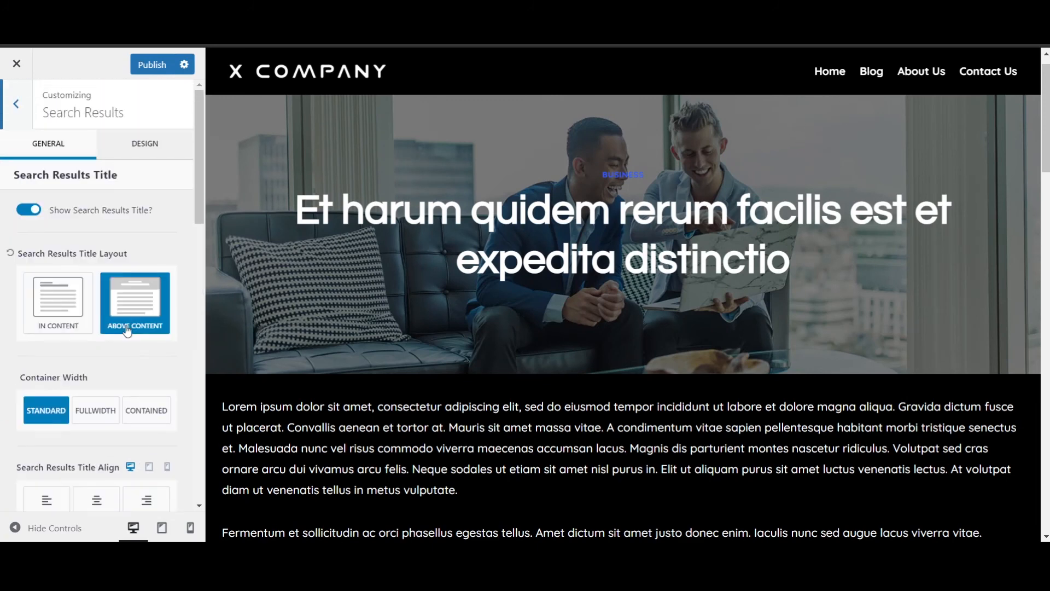
left_click(15, 105)
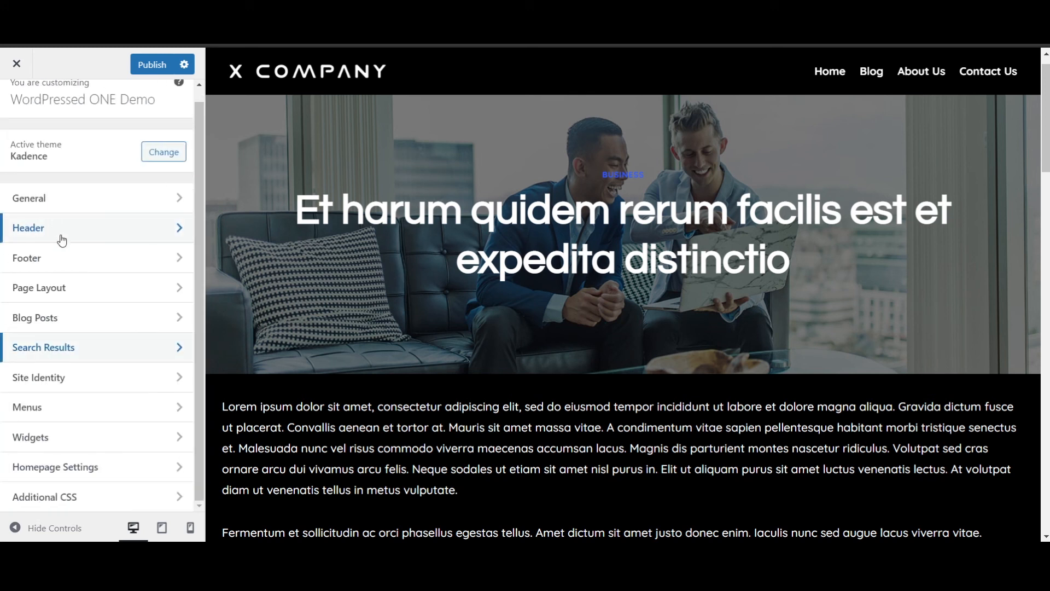
left_click(81, 319)
left_click(16, 112)
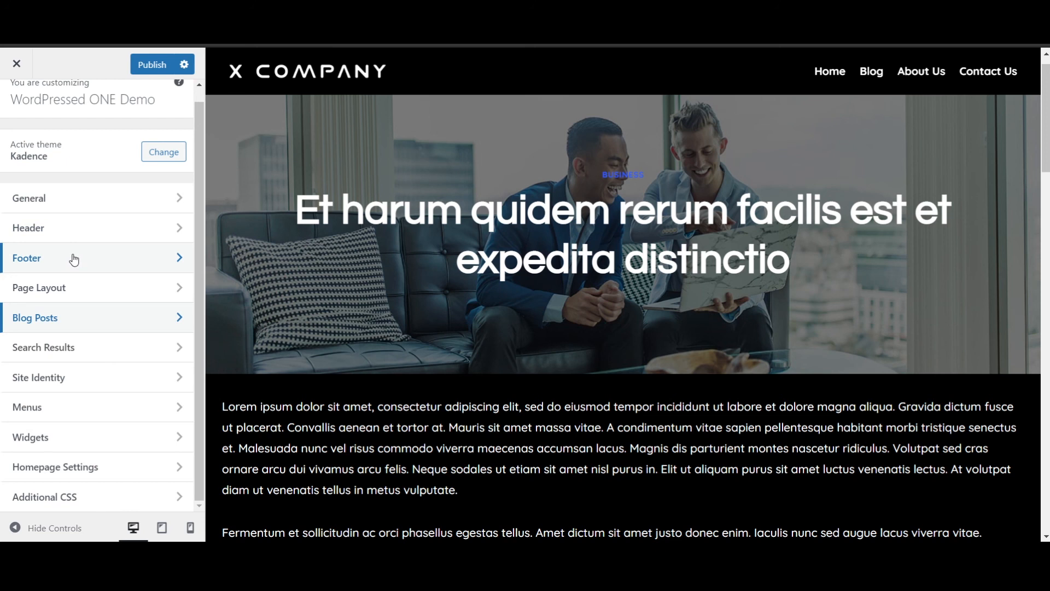
left_click(87, 201)
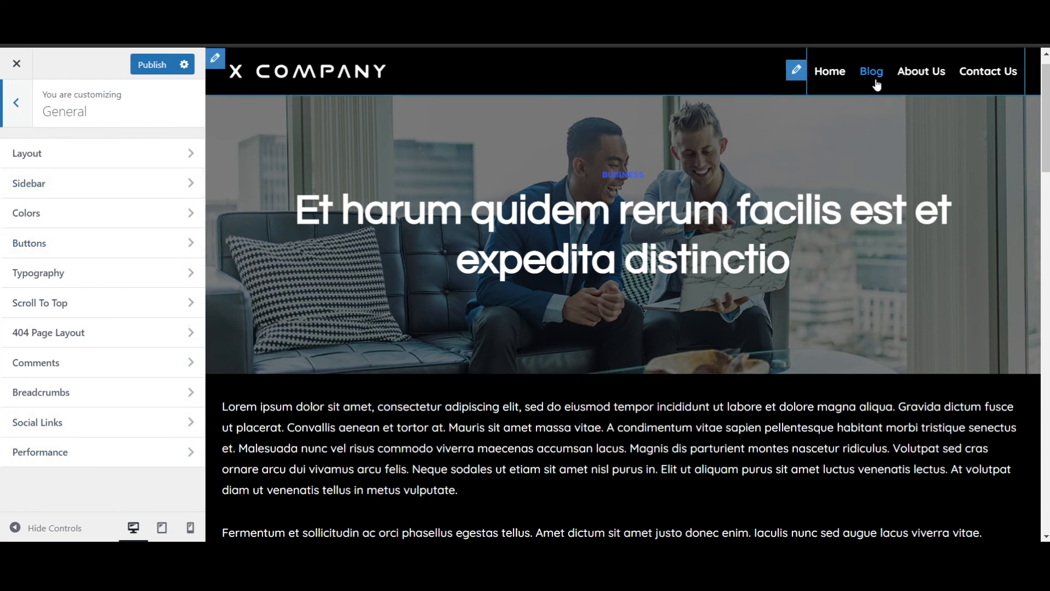
- Publish the Customizer changes and return to the admin Themes page
left_click(16, 102)
left_click(150, 64)
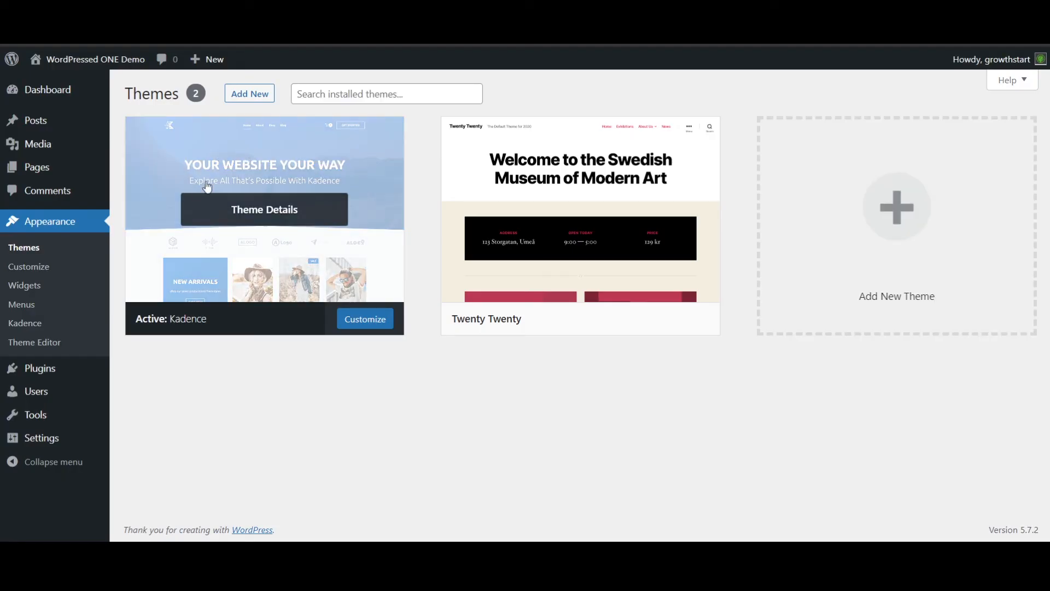
- Open the Sample posts page from the site's pages for editing and change its title to Blog
left_click(72, 173)
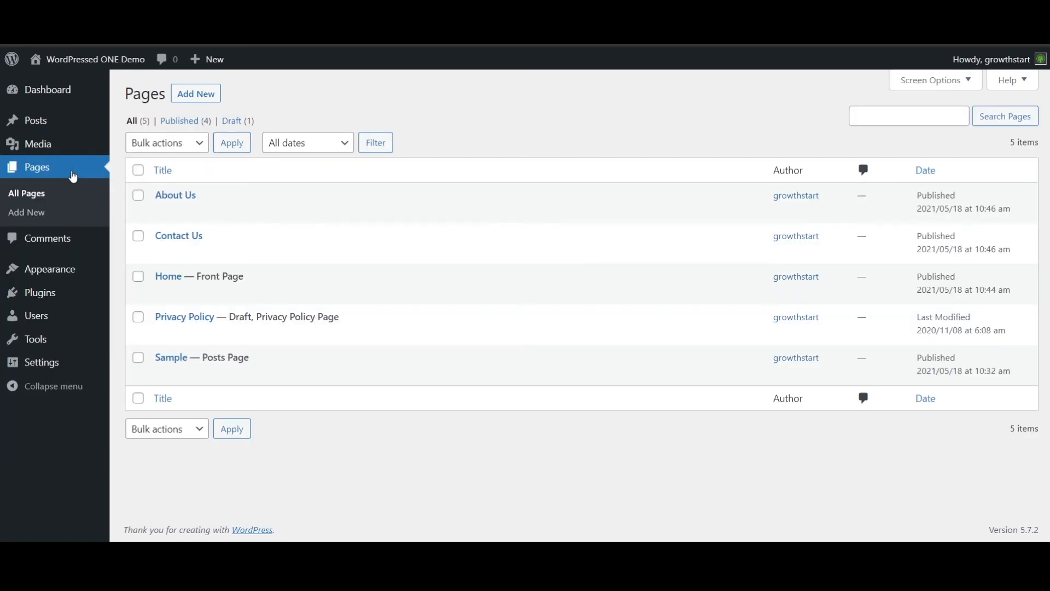
mouse_move(168, 359)
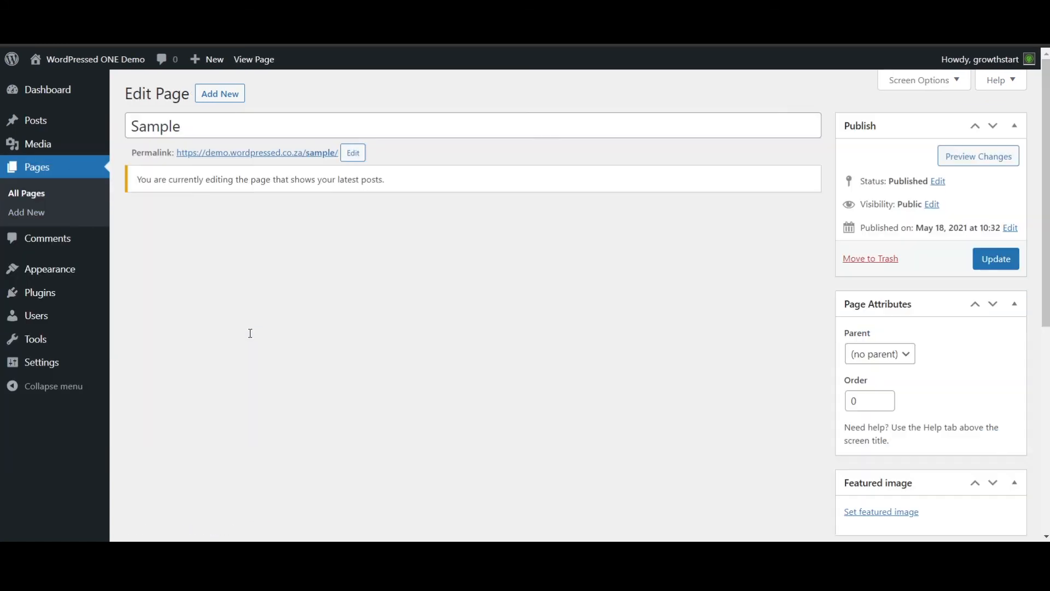
left_click_drag(201, 131, 129, 131)
type("B")
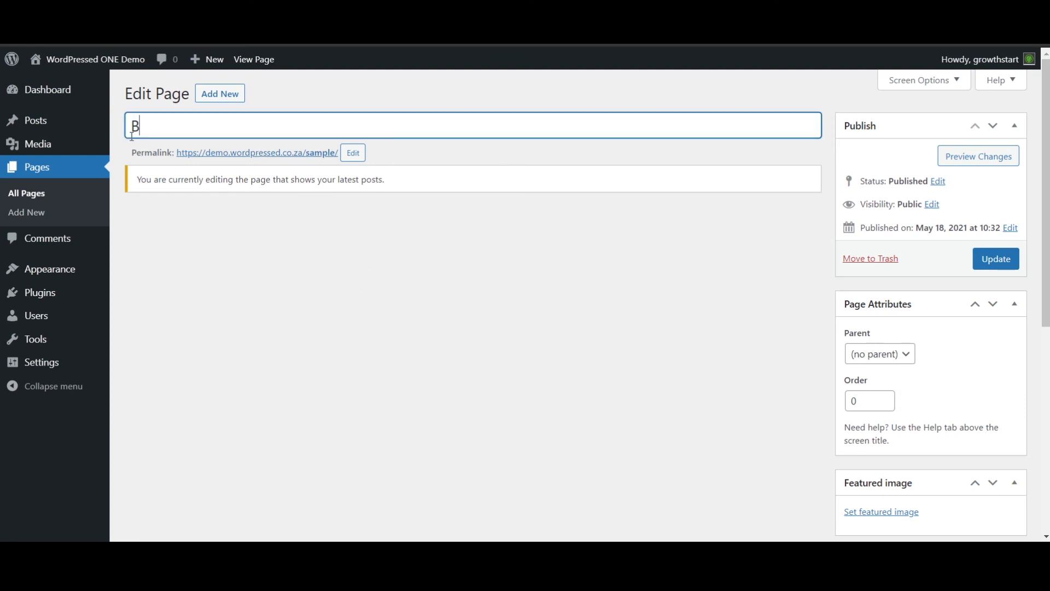
type("log")
- Change the page's permalink slug to blog and update the page
left_click(353, 153)
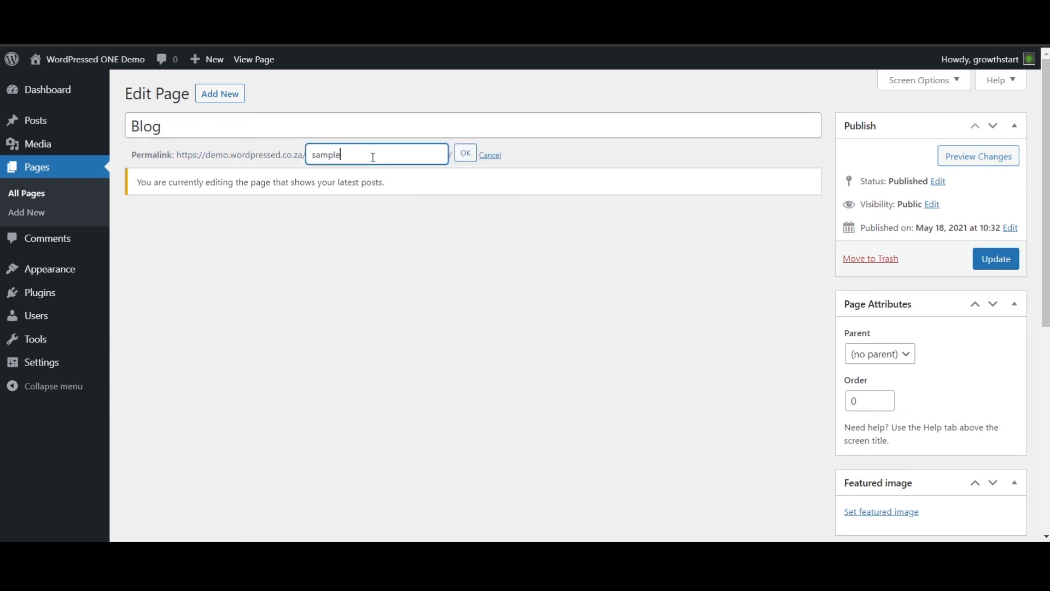
left_click_drag(373, 158, 297, 172)
type("blog")
left_click(465, 153)
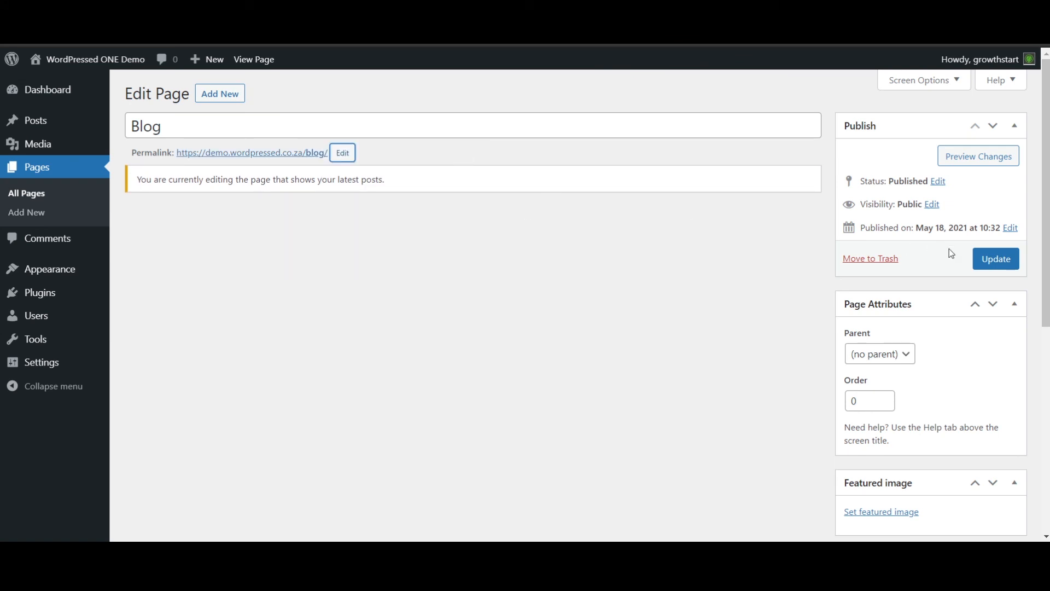
left_click(988, 261)
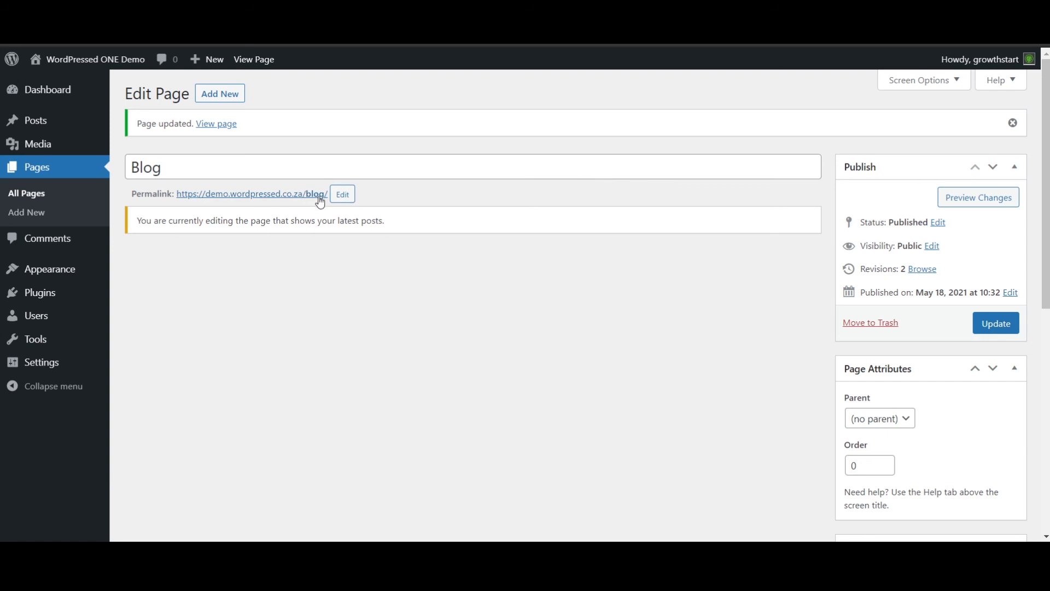
- Set the site's permalink structure to Post name and save the permalink settings
mouse_move(58, 334)
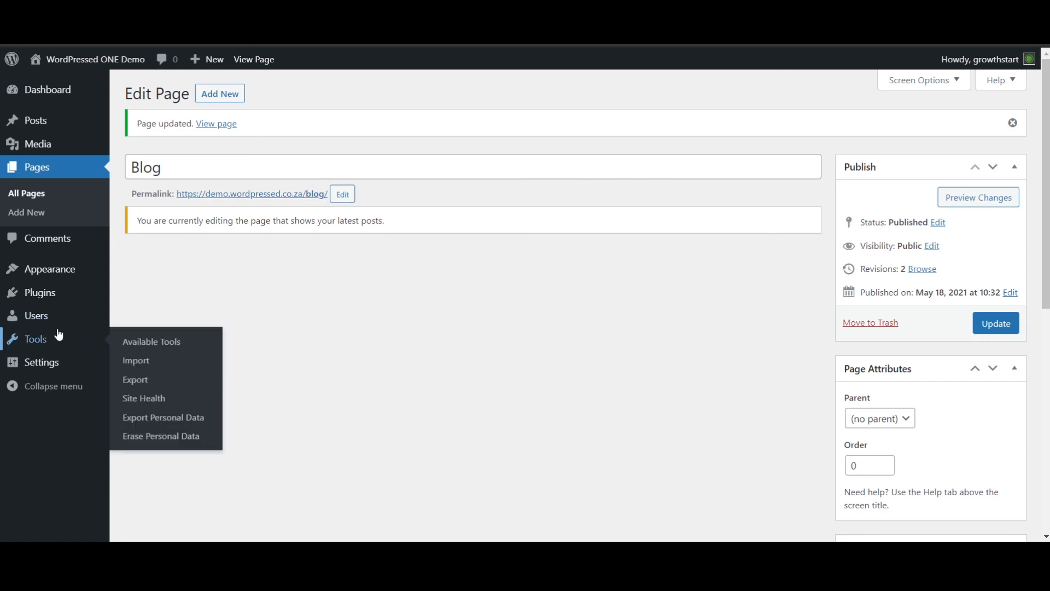
mouse_move(59, 370)
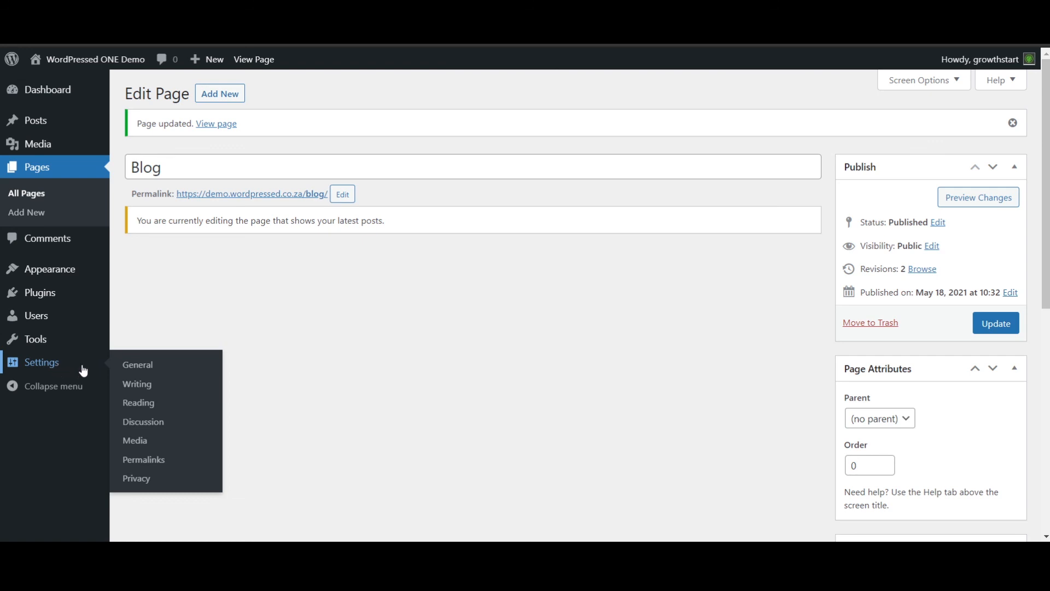
left_click(153, 464)
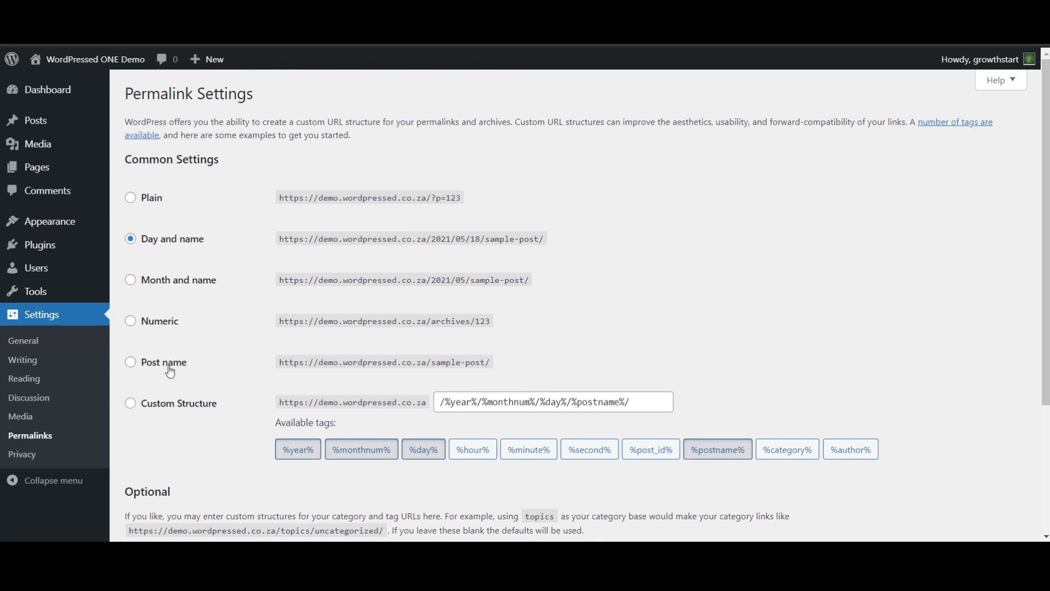
left_click(139, 368)
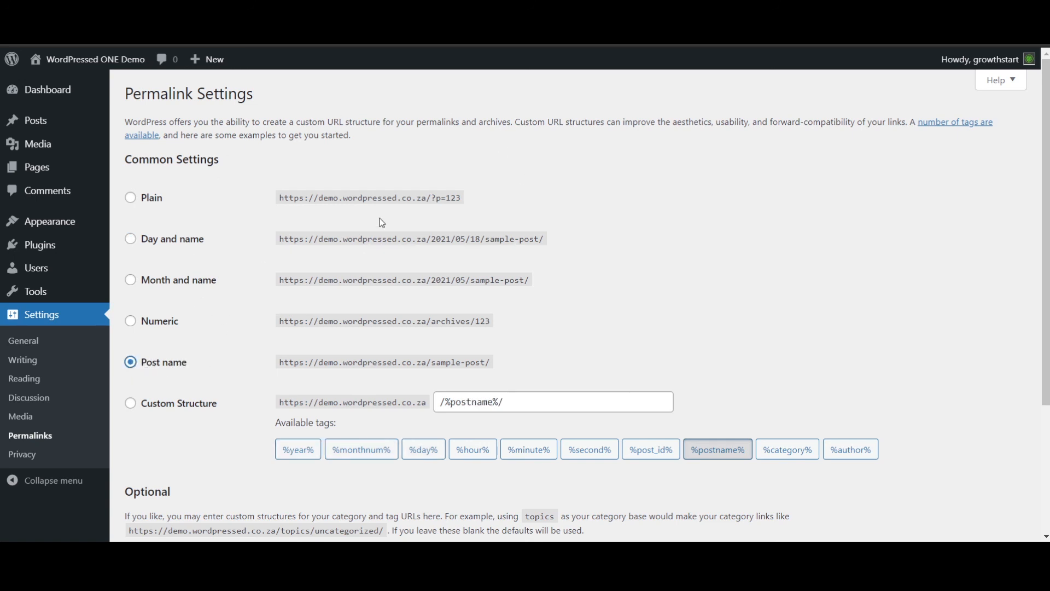
scroll(383, 222, "down", 3)
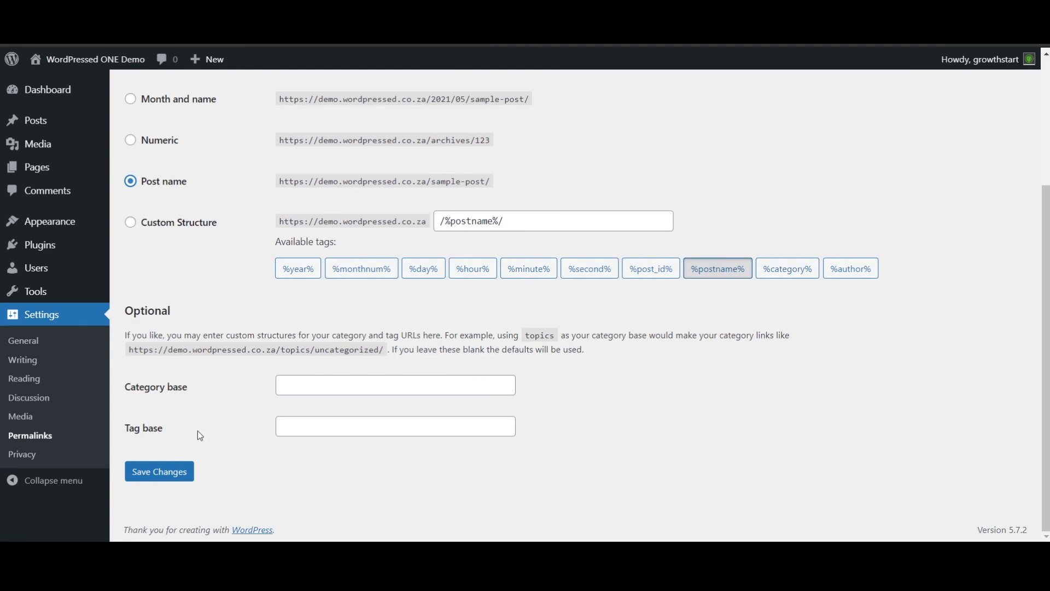
left_click(172, 472)
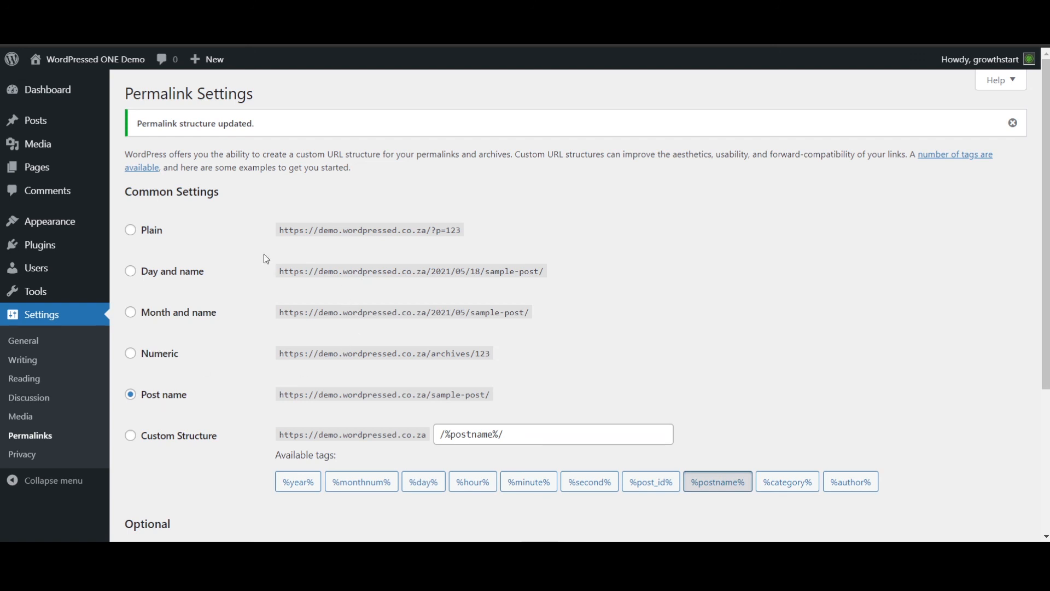
- Open the Home page in the block editor and insert an Image block below its title
left_click(38, 167)
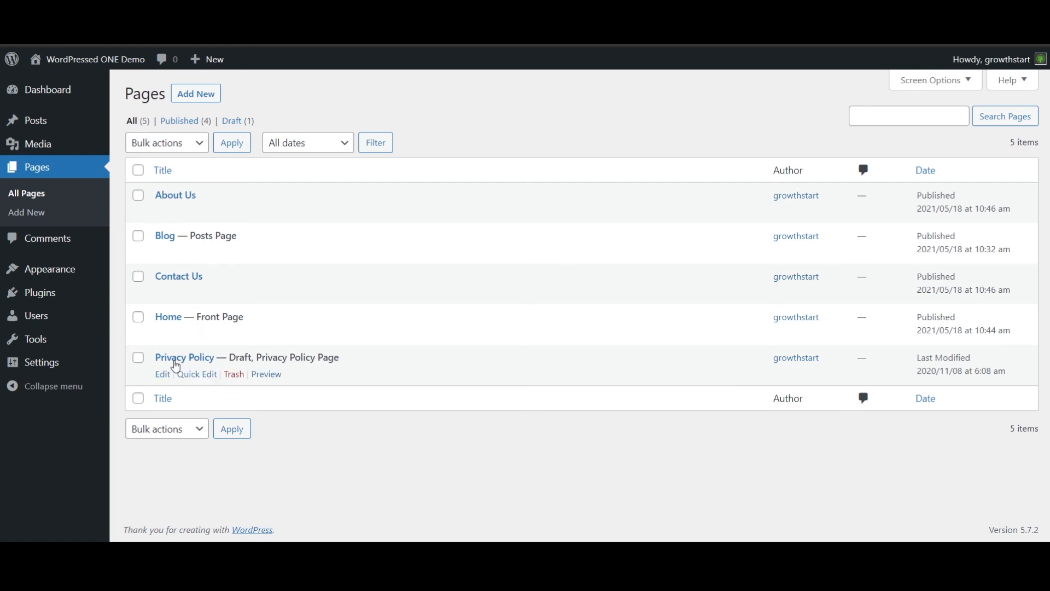
left_click(162, 333)
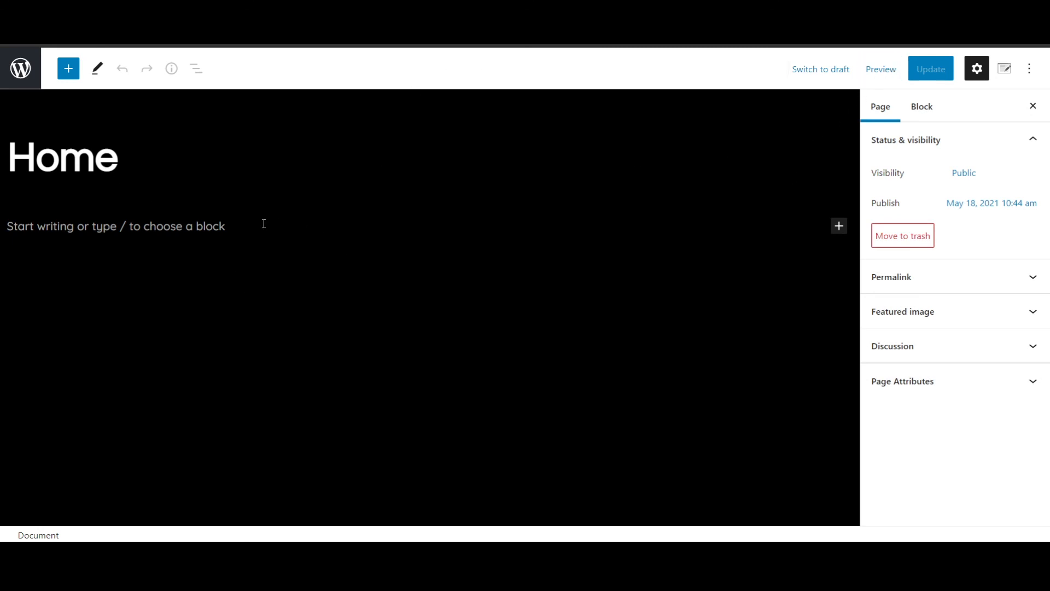
left_click(240, 222)
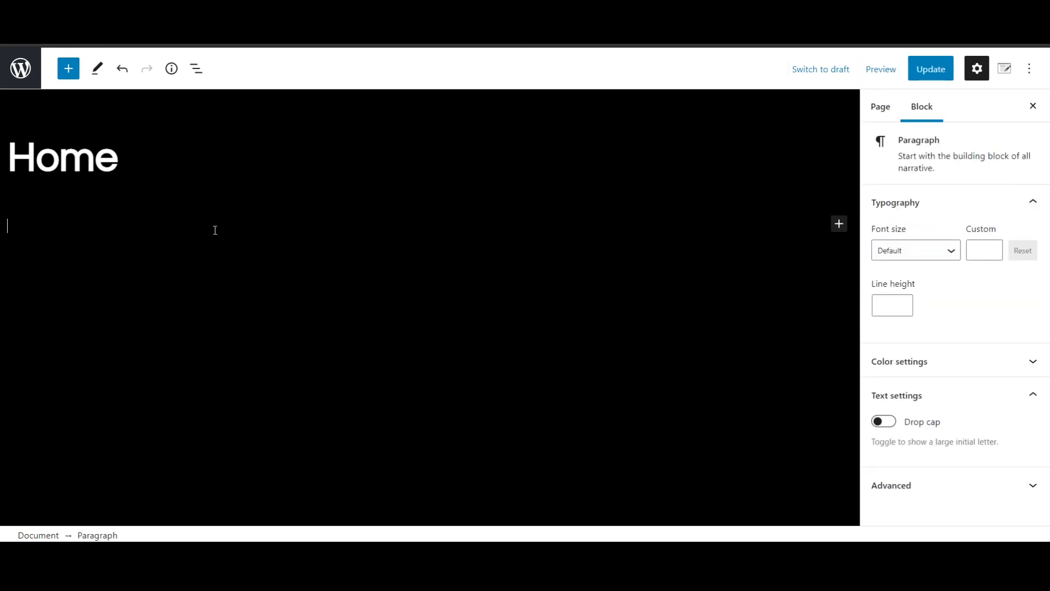
type("/")
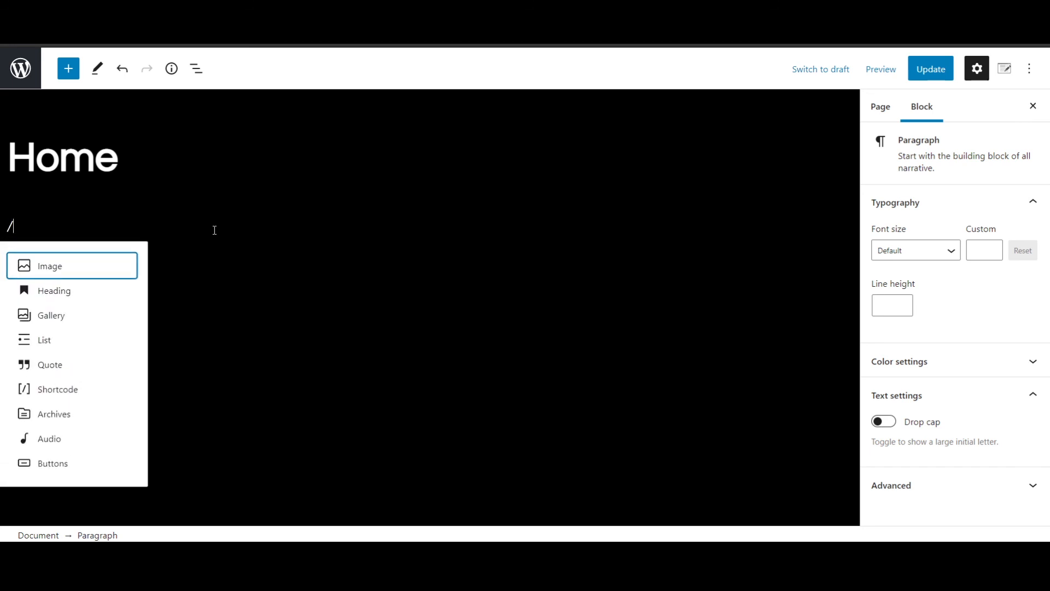
left_click(86, 268)
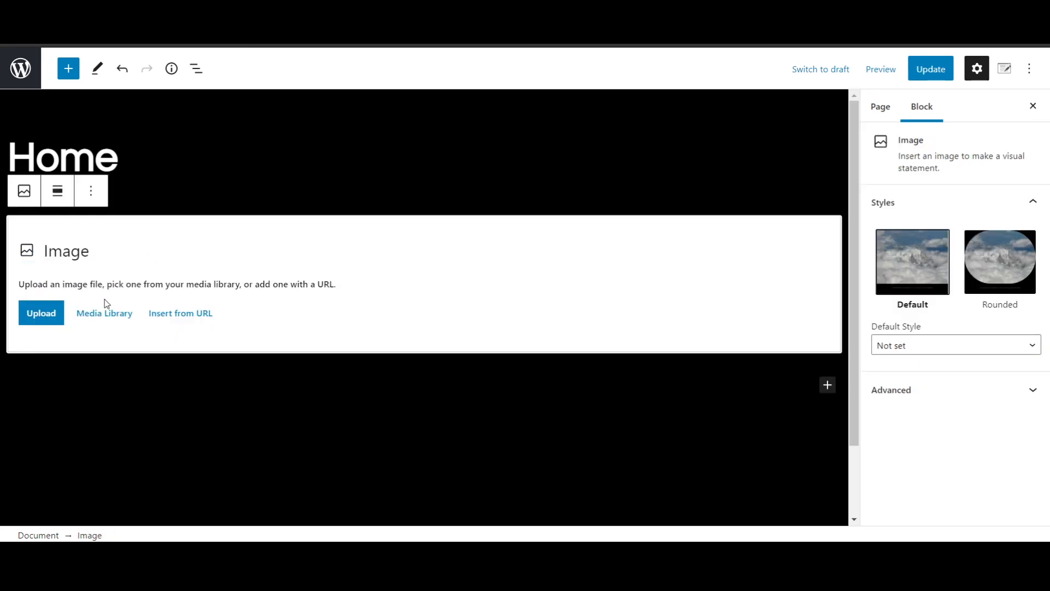
- Fill the Image block with headway-5QgIuuBxKwM-unsplash.jpg from the existing media library
left_click(42, 319)
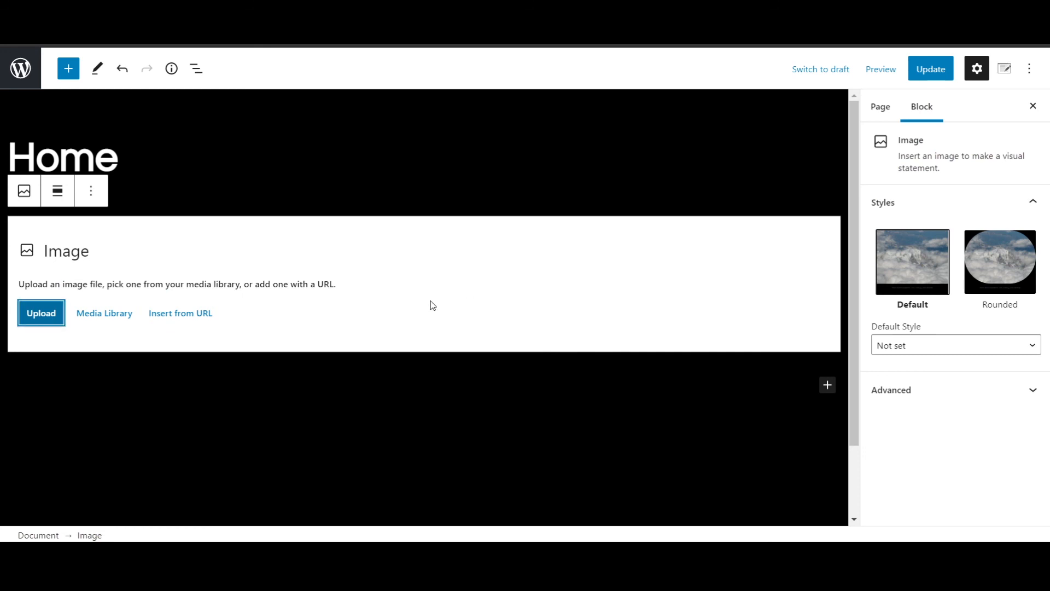
left_click(116, 311)
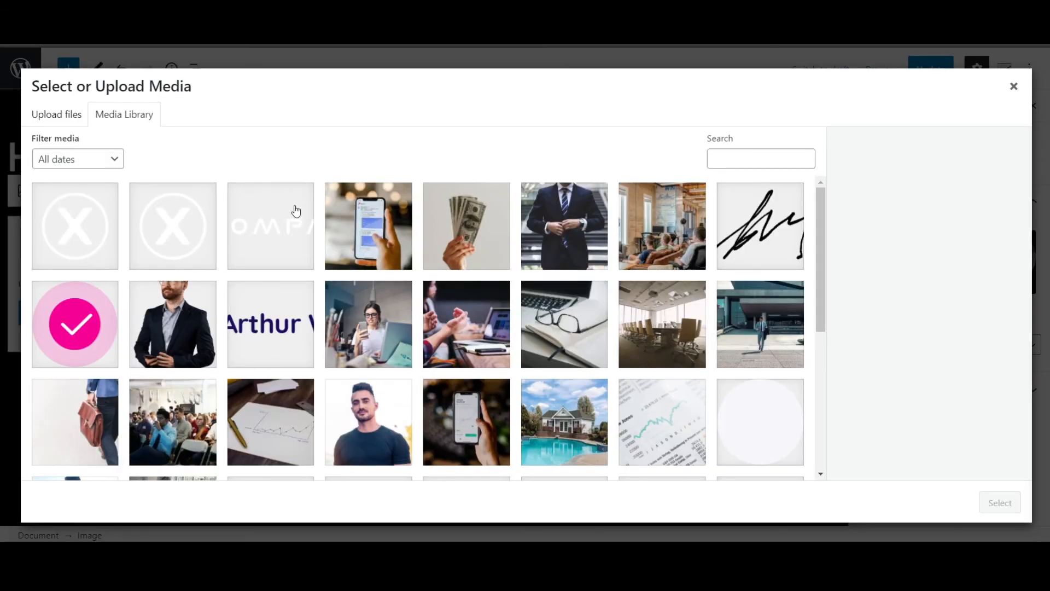
left_click(587, 230)
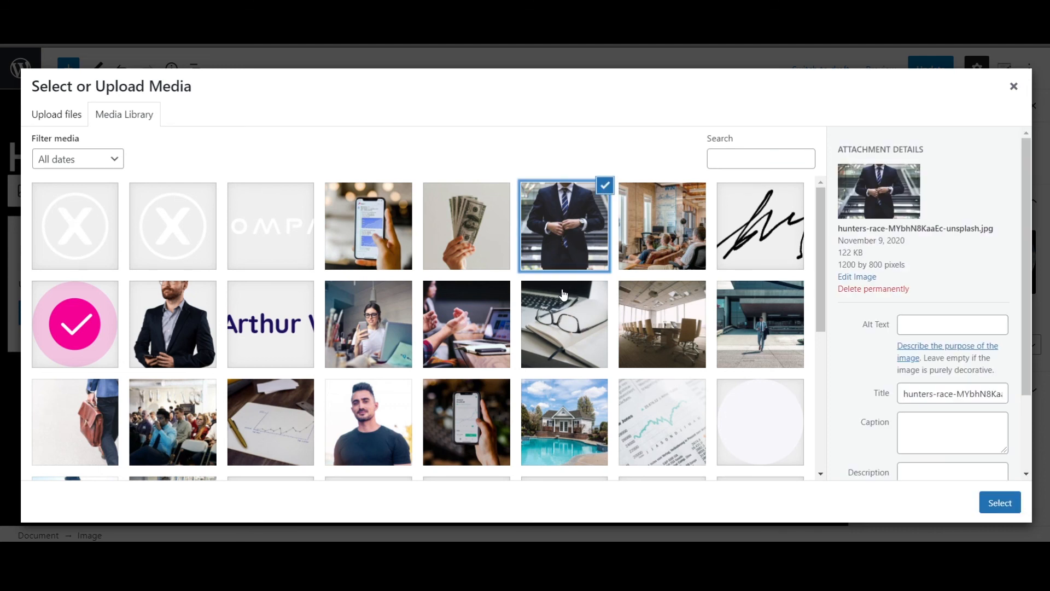
left_click(453, 324)
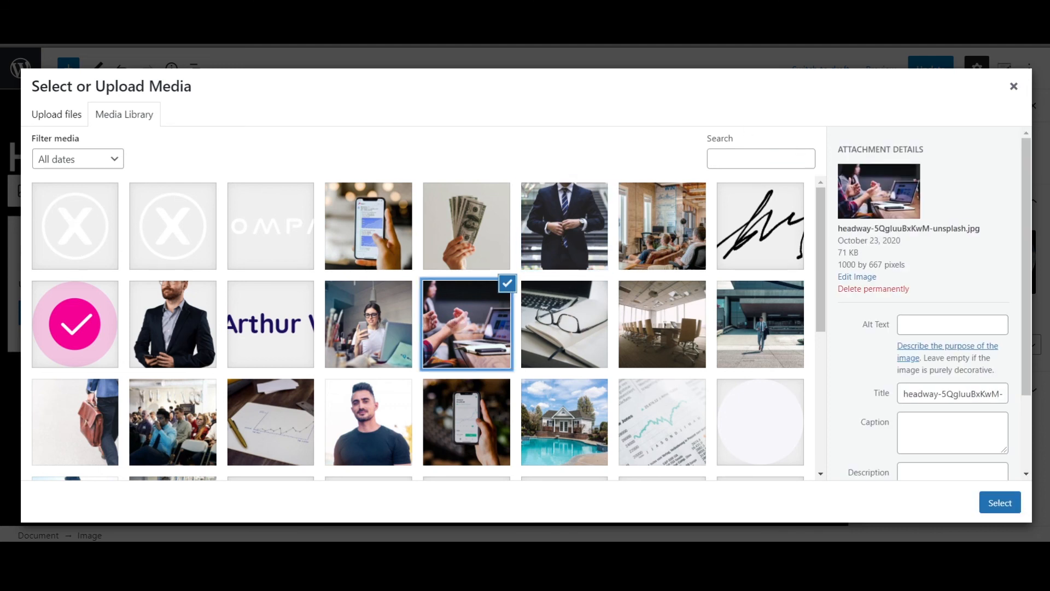
left_click(1000, 502)
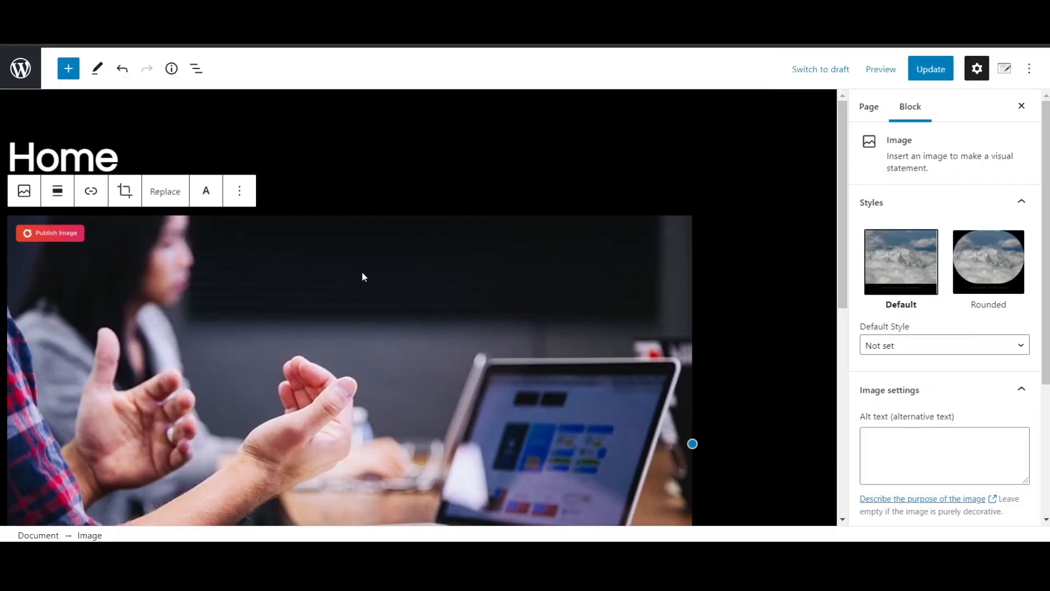
- Examine the inserted image and its block settings for default style, alt text, image size and dimensions
scroll(363, 273, "down", 3)
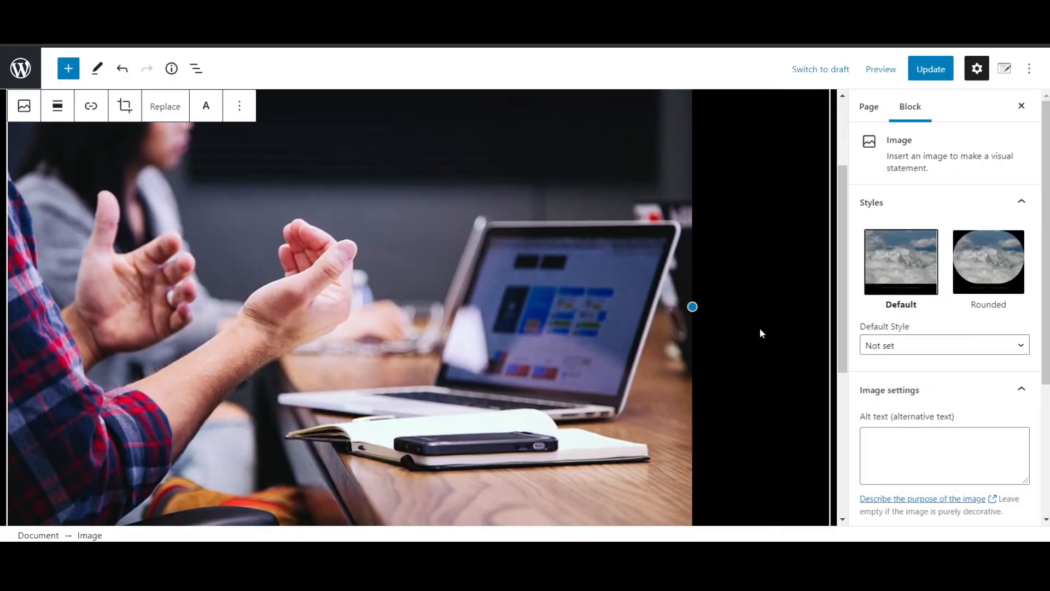
scroll(902, 236, "down", 3)
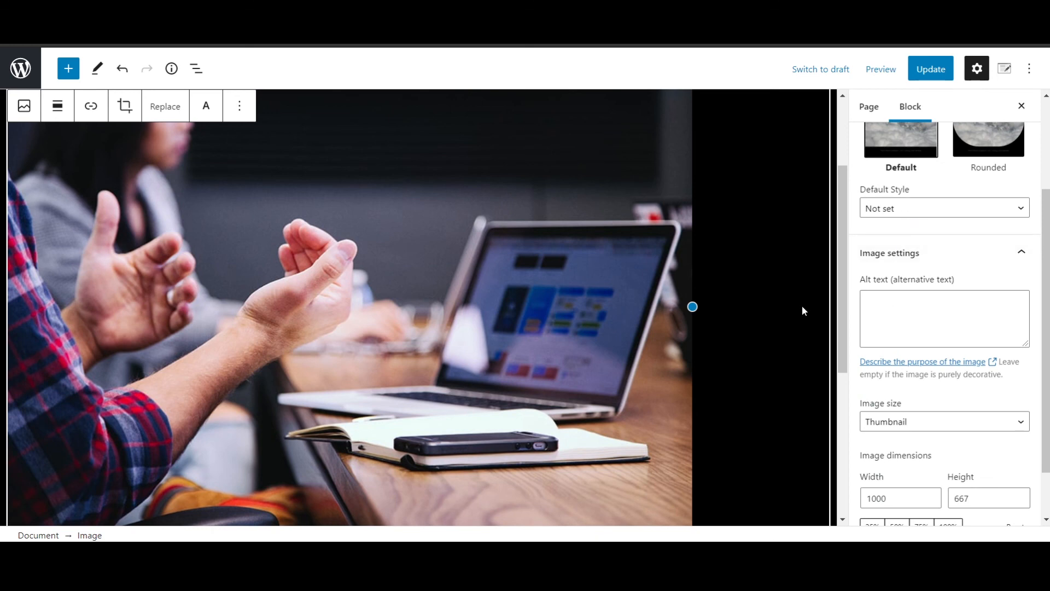
scroll(802, 305, "up", 3)
scroll(994, 212, "up", 3)
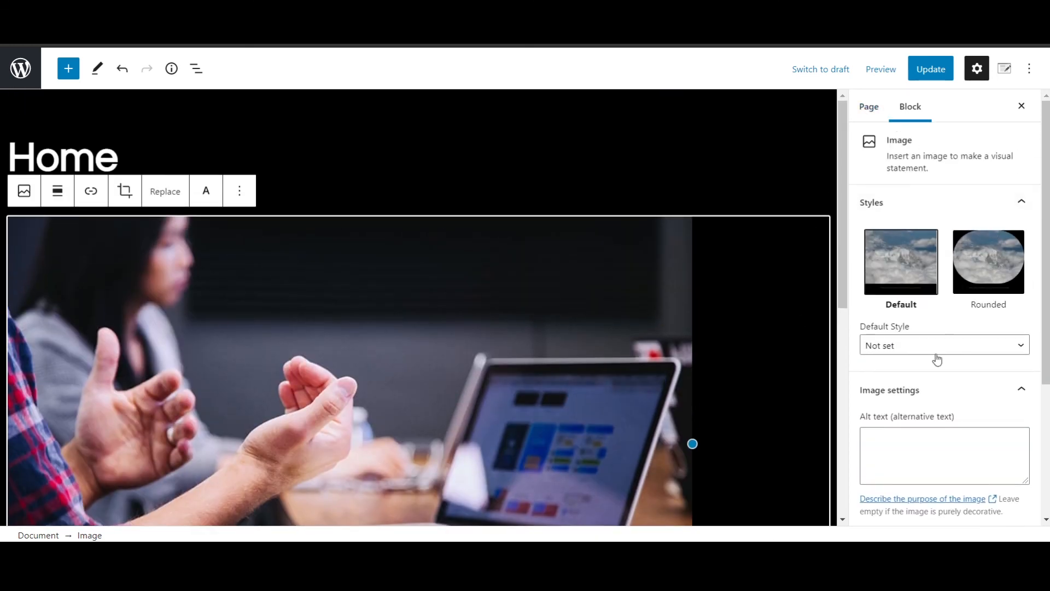
left_click(901, 351)
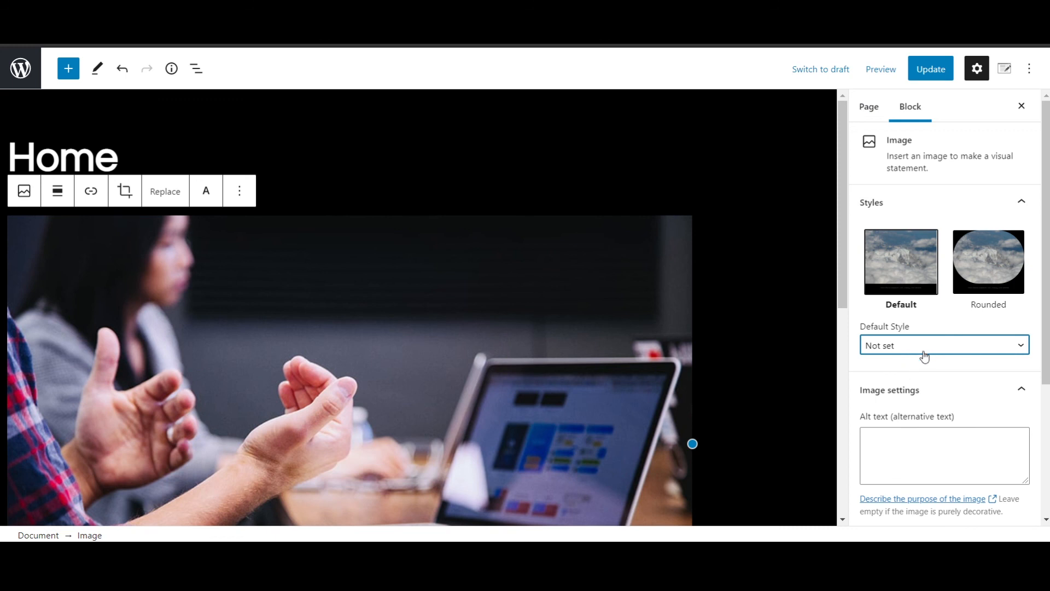
scroll(927, 408, "down", 3)
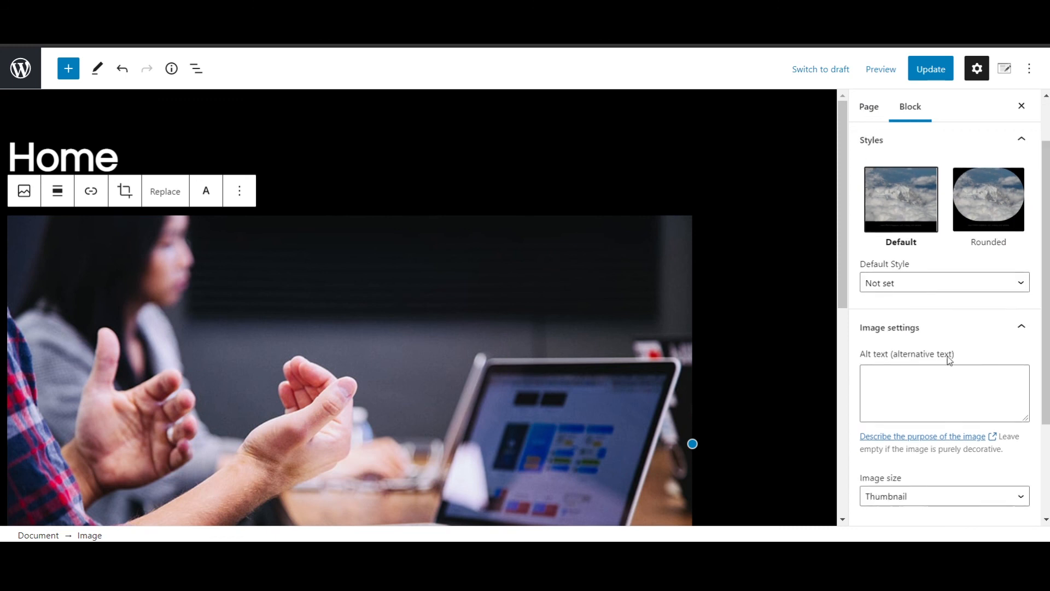
scroll(930, 221, "down", 1)
left_click(897, 361)
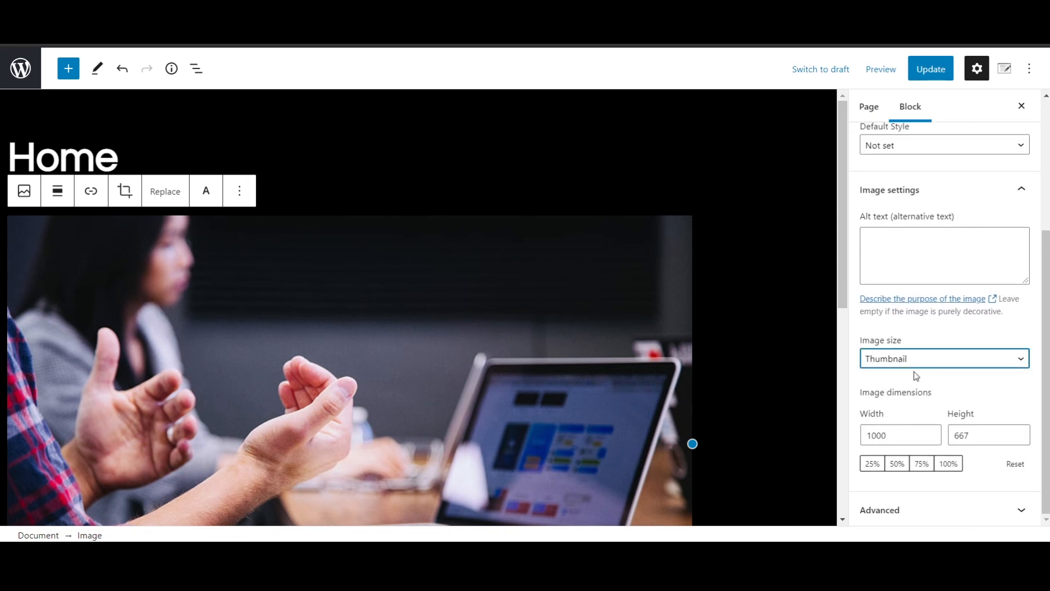
- Set the image size to Full Size with dimensions at 100%, and review the image's advanced settings
left_click(919, 402)
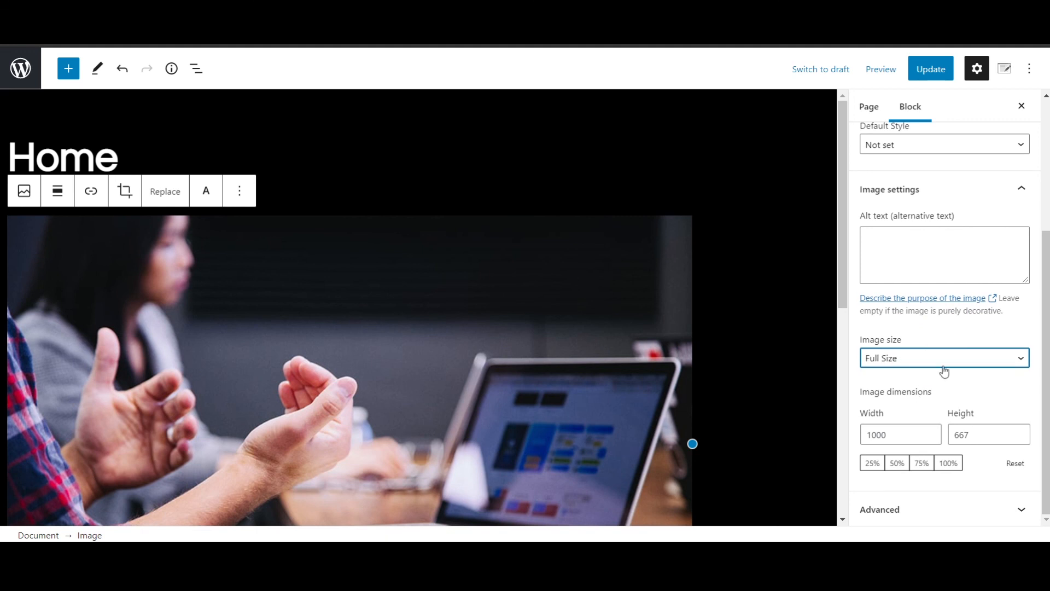
left_click(949, 463)
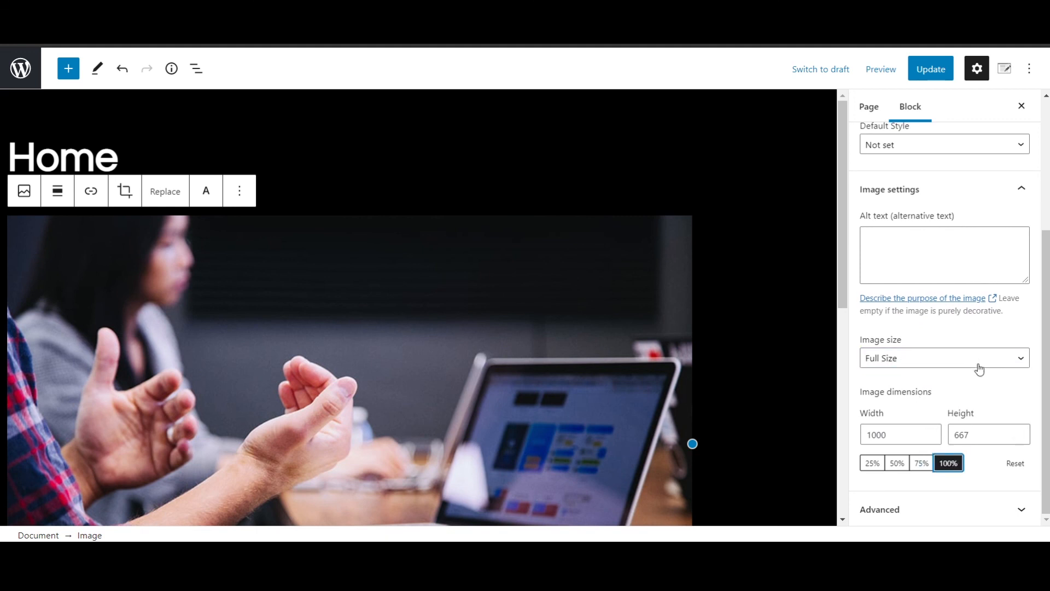
left_click(925, 509)
scroll(926, 502, "down", 2)
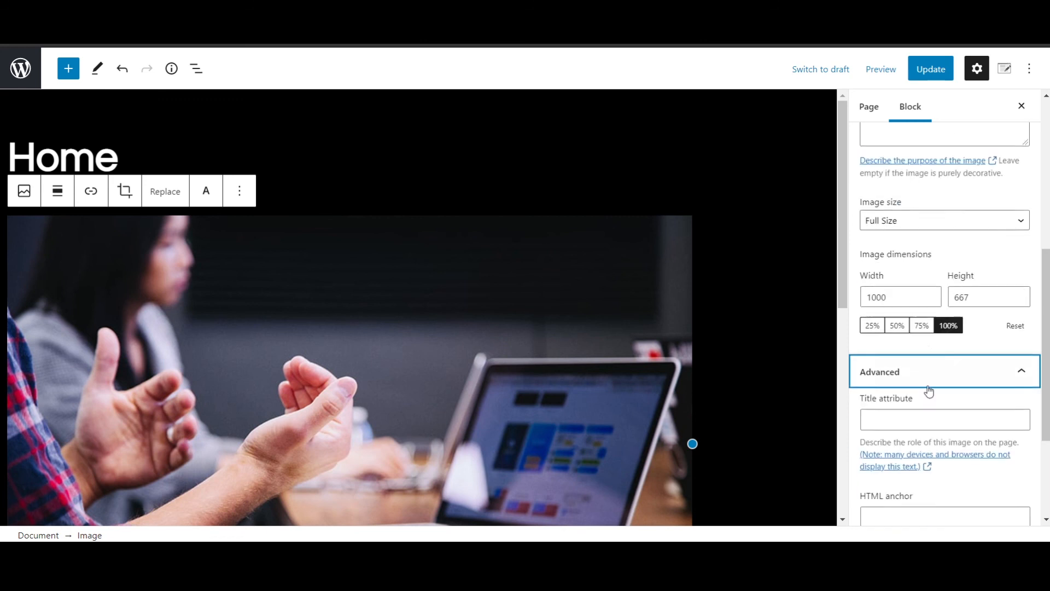
scroll(921, 359, "down", 3)
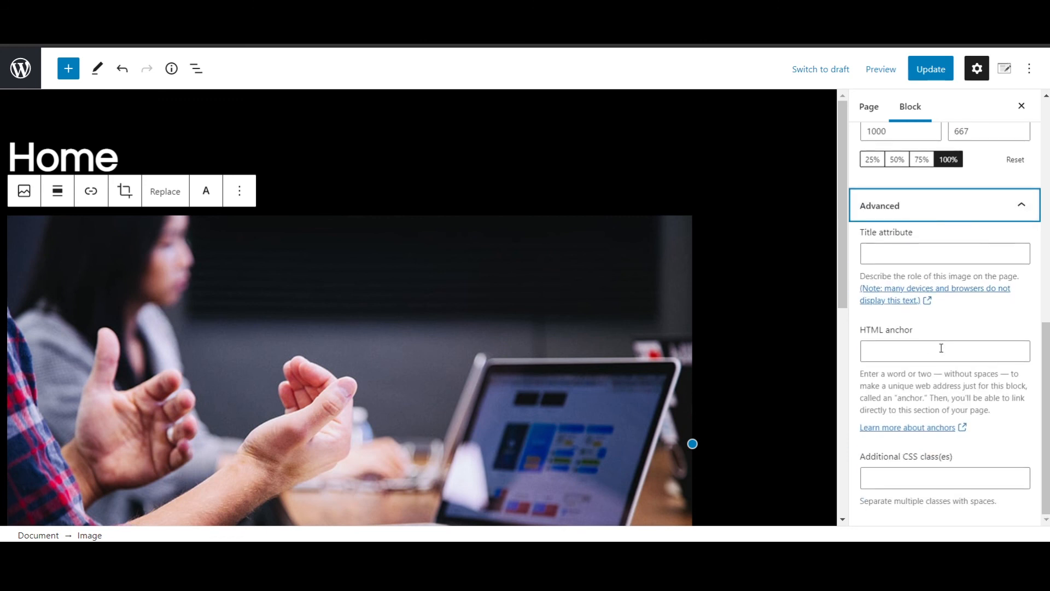
scroll(963, 274, "up", 6)
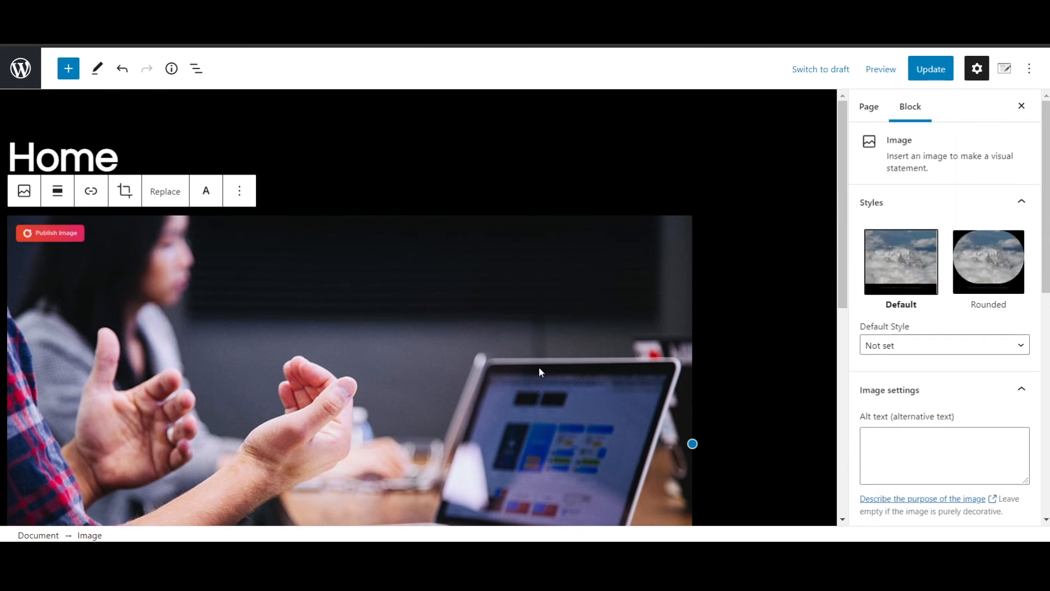
- Add a text overlay to the image, converting it to a Cover block, and enter "Welcome to our Website"
left_click(240, 190)
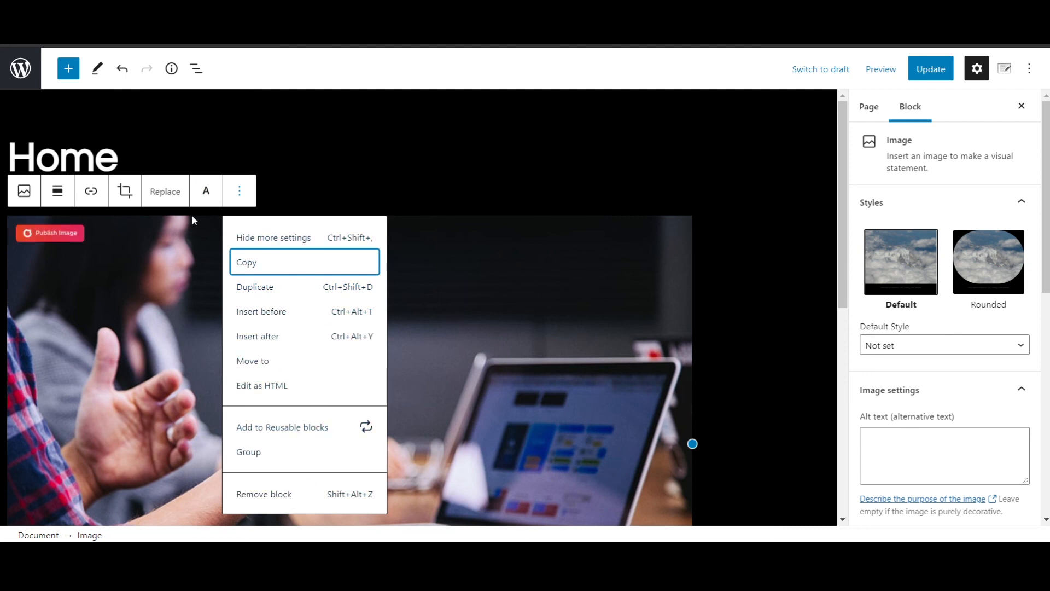
left_click(211, 193)
left_click(211, 192)
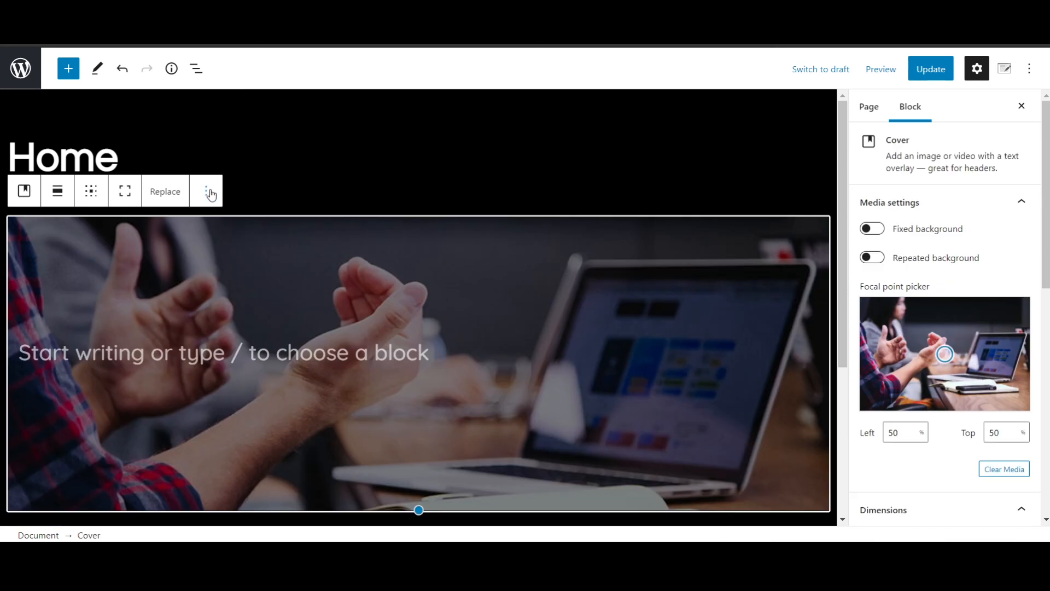
left_click(421, 364)
type("Welcome ")
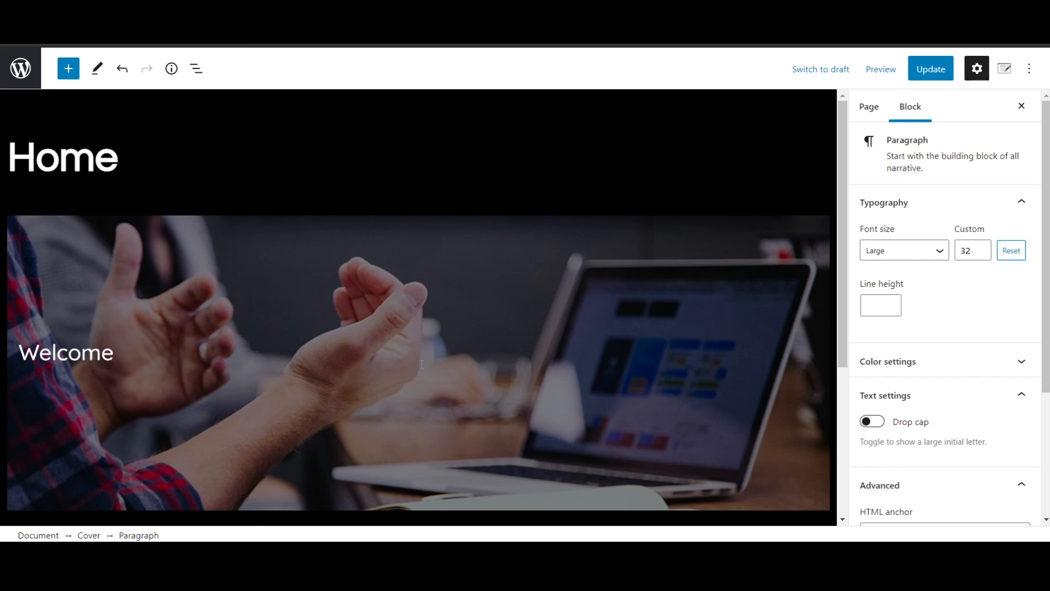
type("to our Website")
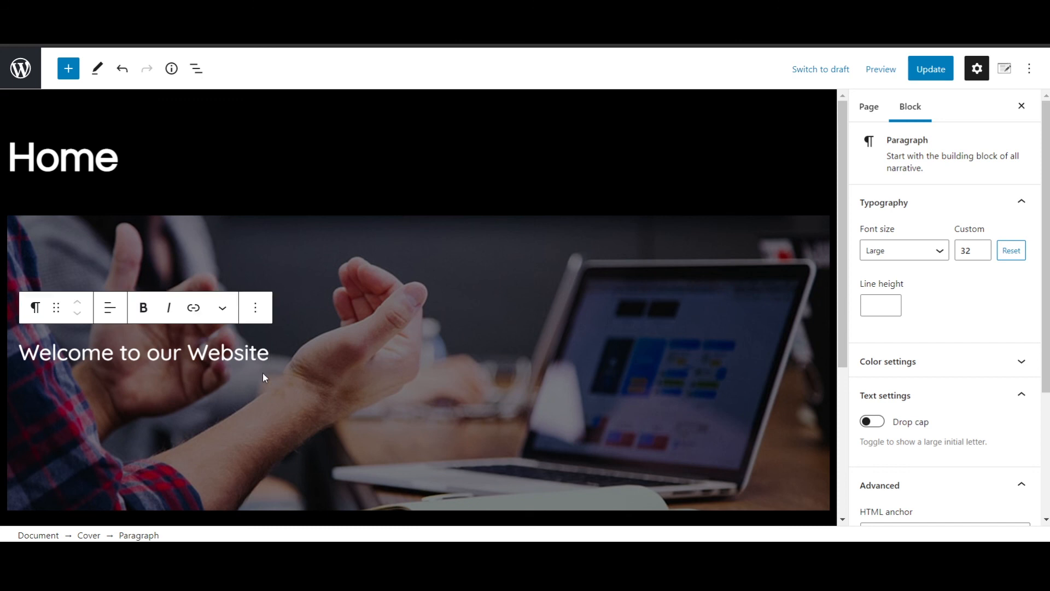
- Transform the Cover's welcome text into an H2 heading and center-align it
left_click(110, 309)
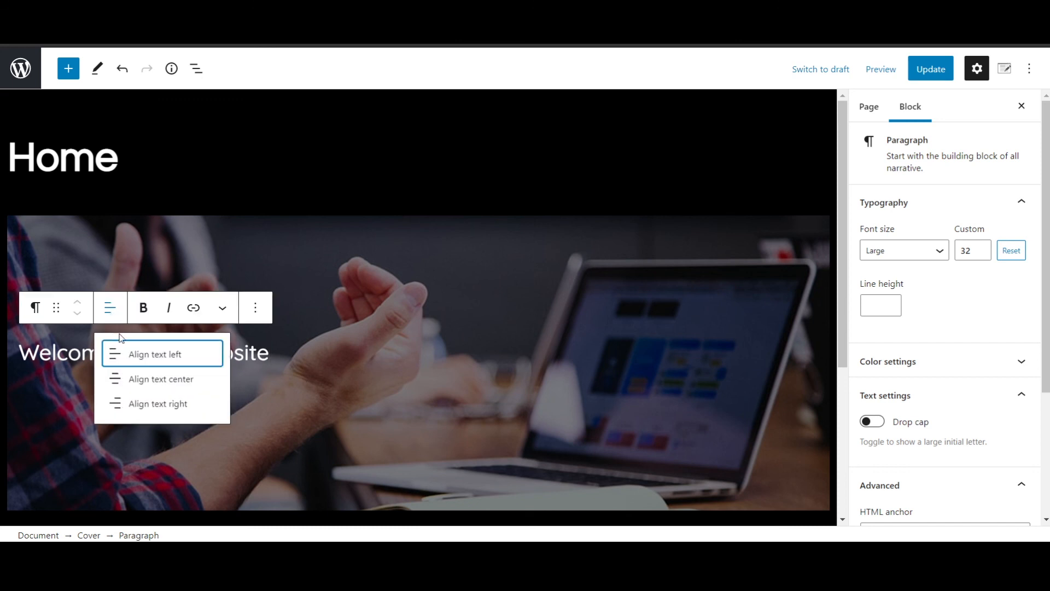
left_click(163, 385)
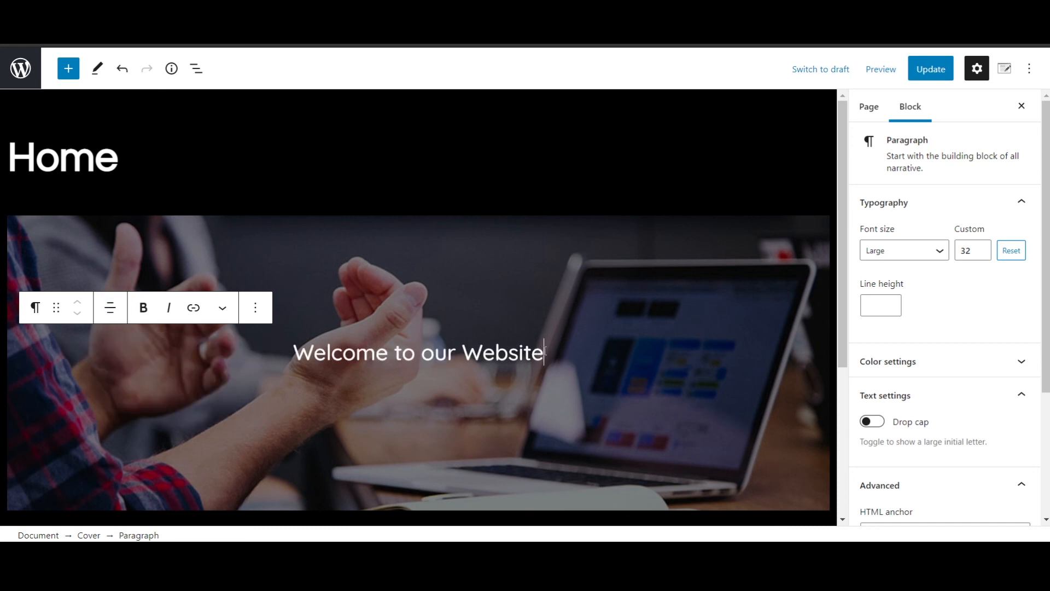
left_click_drag(542, 352, 290, 356)
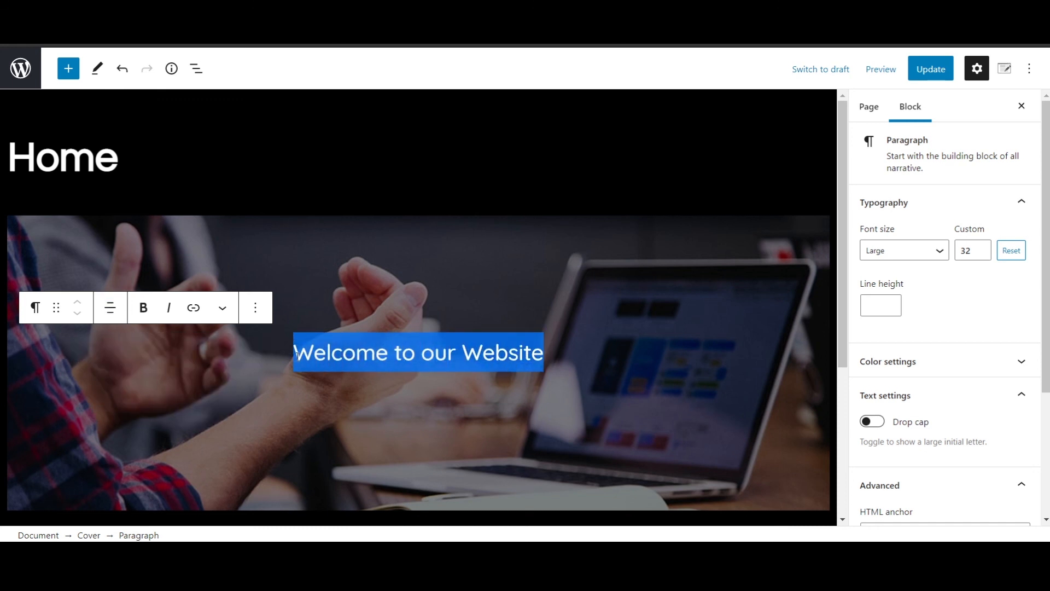
left_click(37, 309)
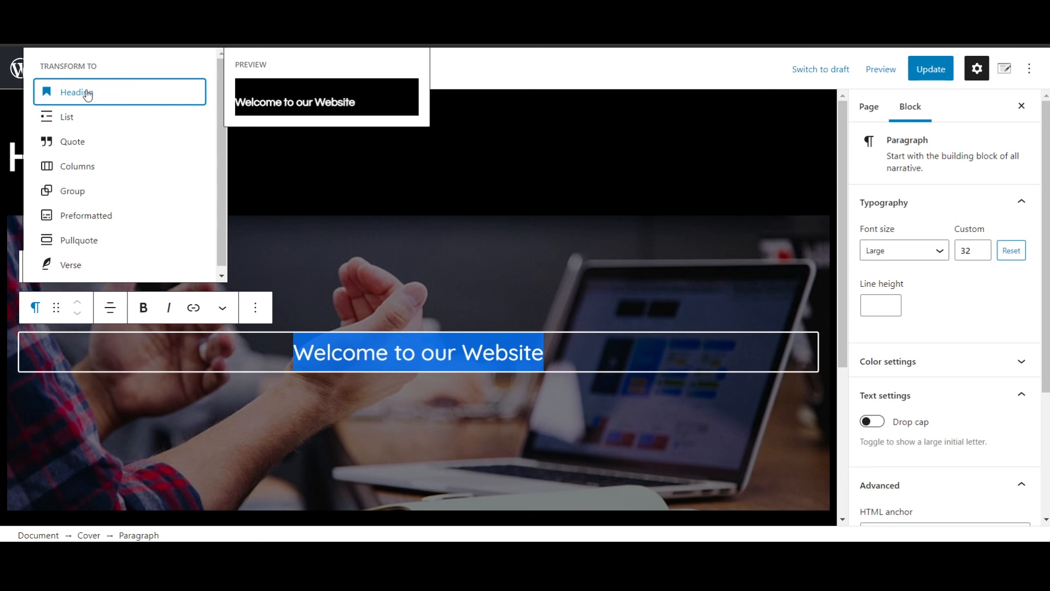
left_click(87, 95)
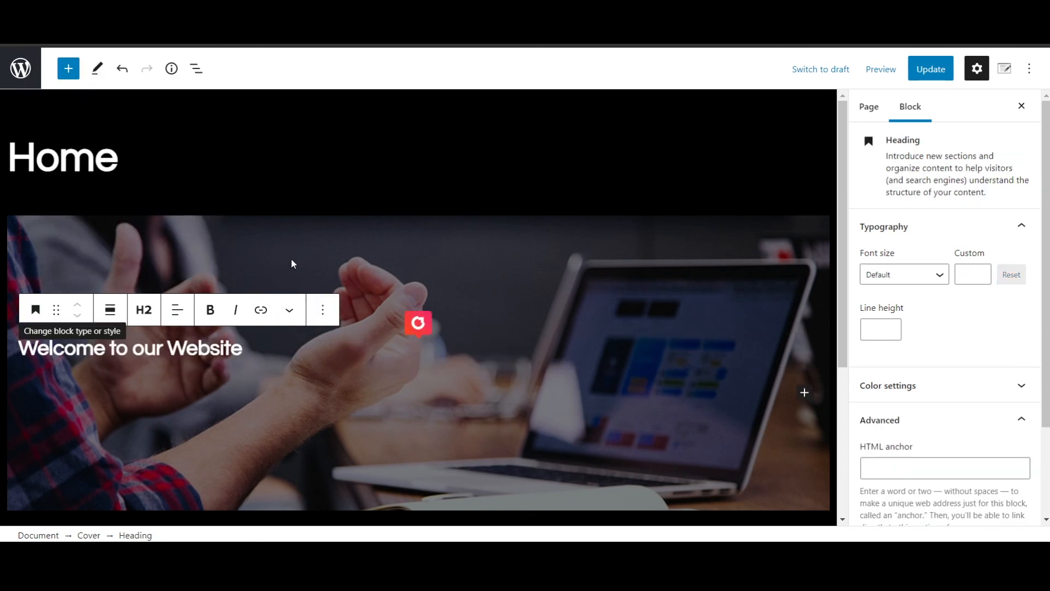
left_click(144, 310)
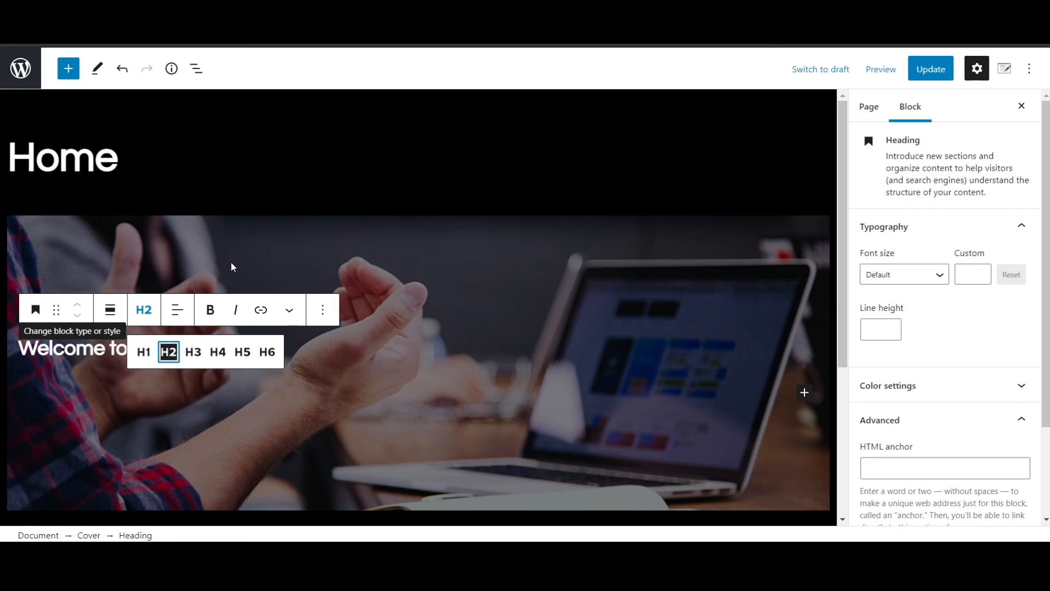
left_click(177, 310)
left_click(216, 381)
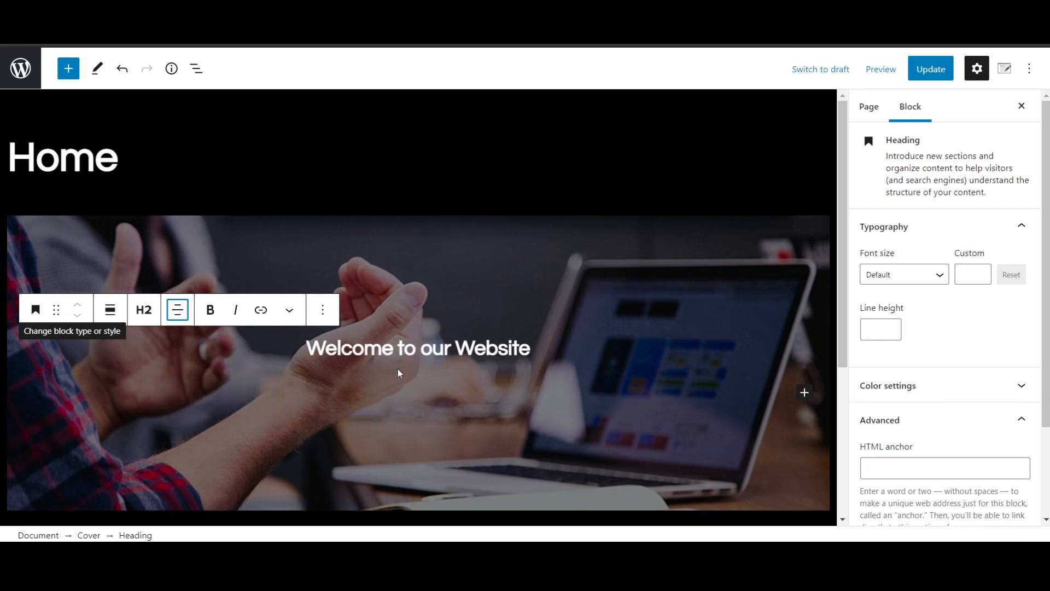
left_click(559, 350)
left_click(603, 183)
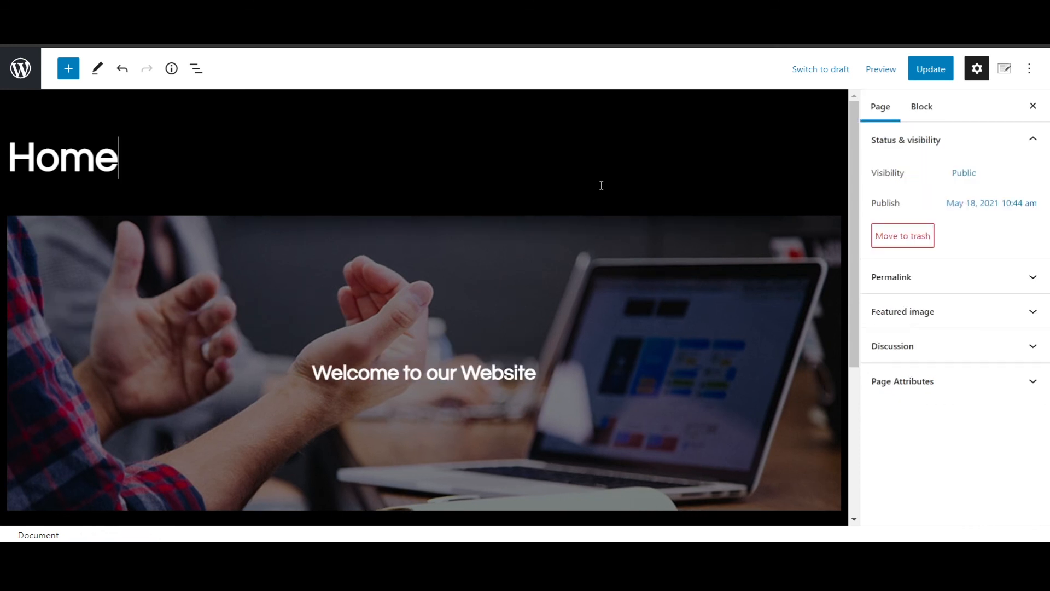
- Look over the Home page content and save the page update
scroll(541, 309, "down", 5)
scroll(544, 317, "up", 5)
key("ctrl+s")
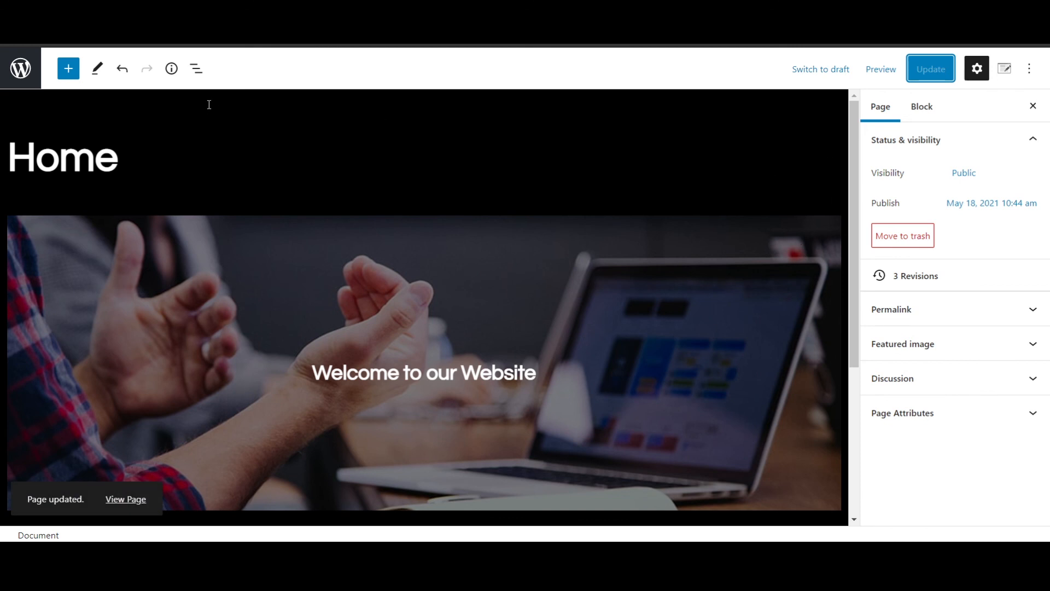
- Leave the editor, visit the live site and examine the Home page from the header and cover image to the footer
left_click(22, 78)
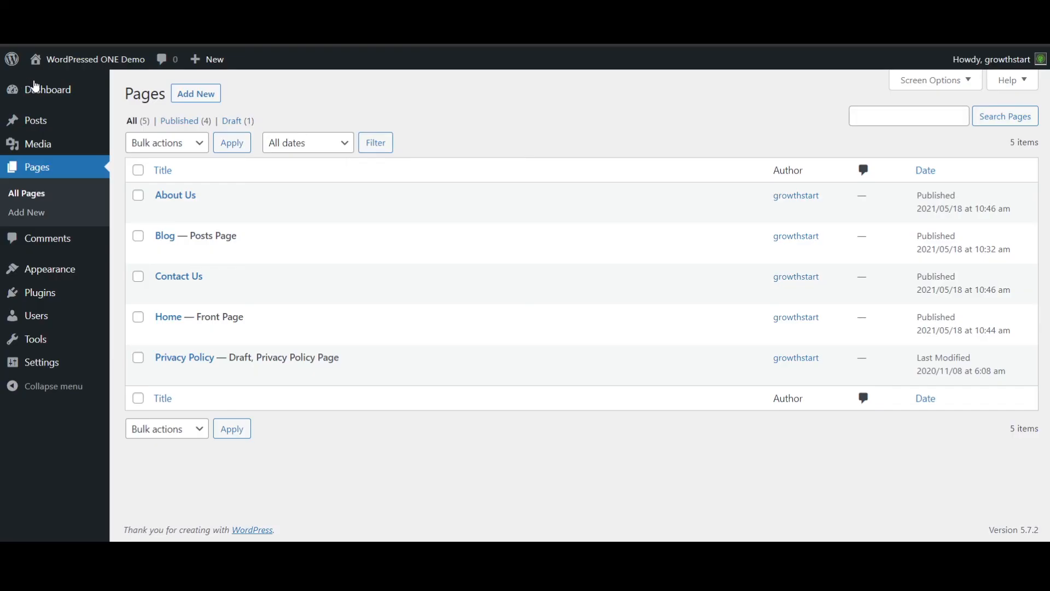
mouse_move(77, 65)
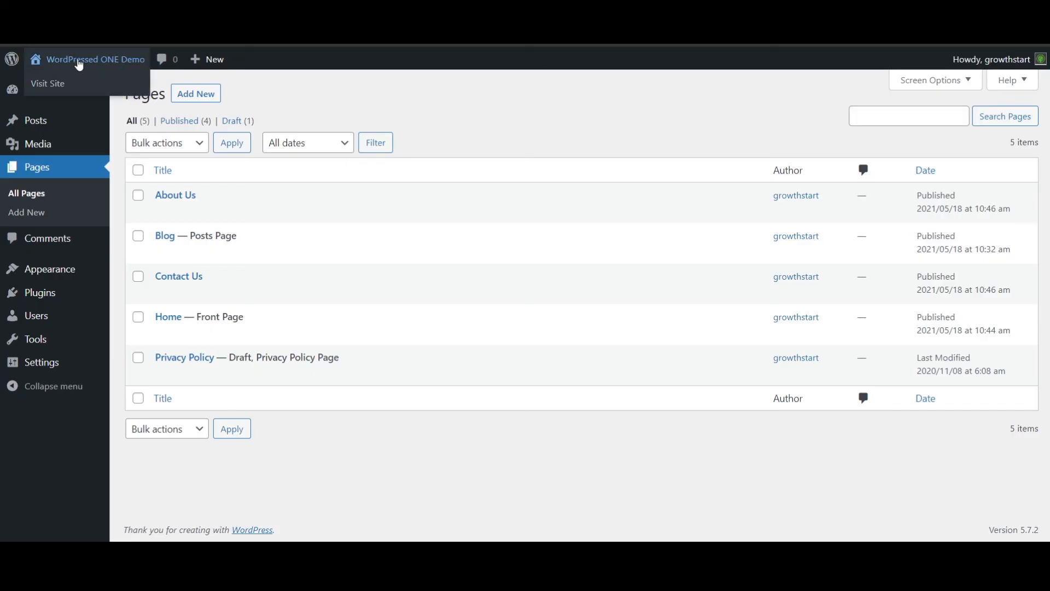
left_click(47, 85)
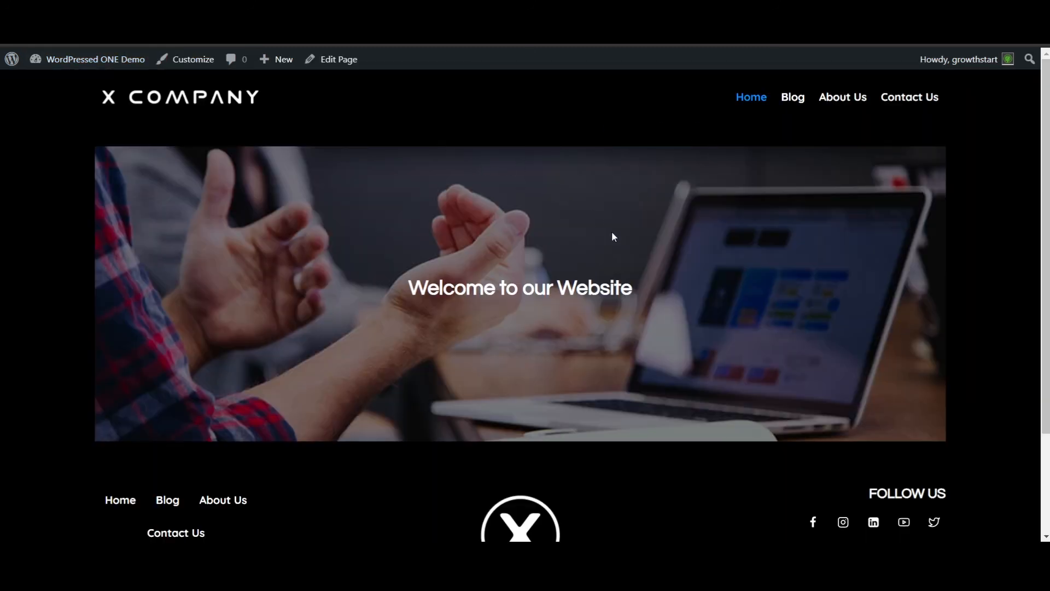
scroll(611, 231, "down", 3)
scroll(613, 262, "up", 3)
scroll(370, 303, "down", 3)
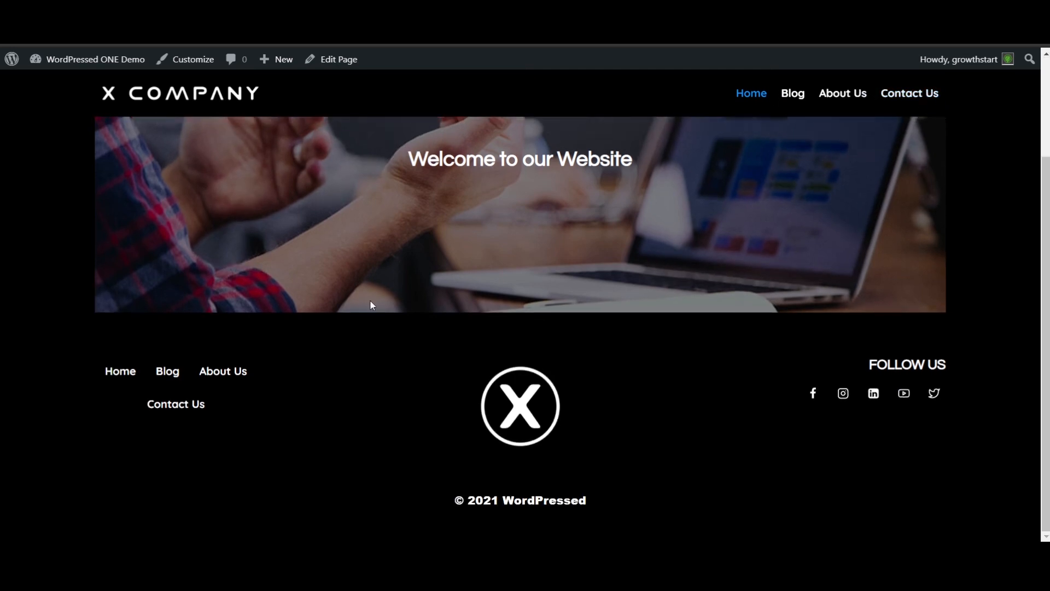
scroll(477, 250, "up", 3)
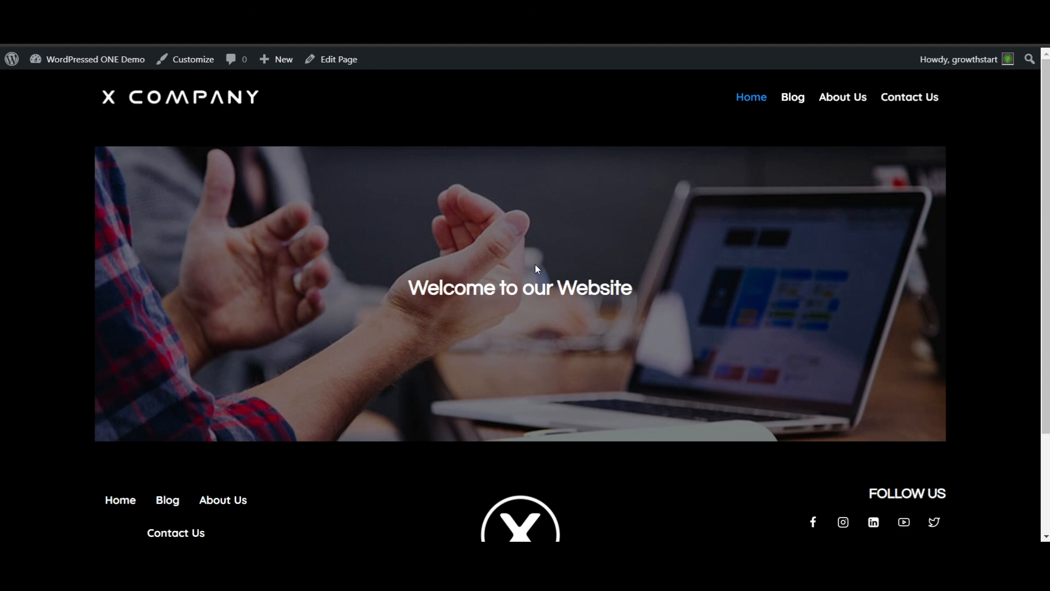
scroll(513, 264, "down", 3)
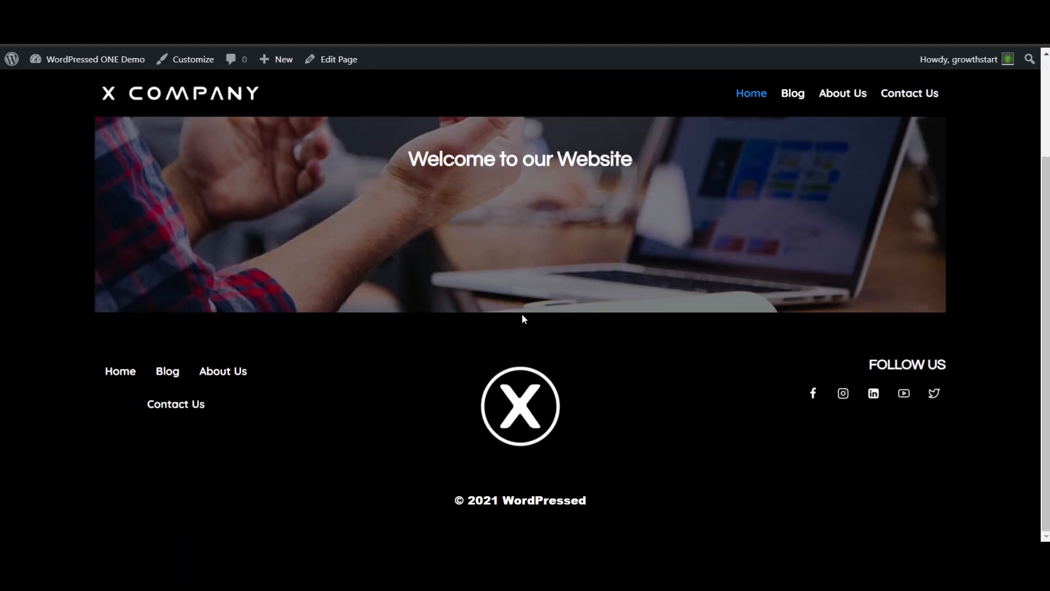
scroll(525, 317, "up", 3)
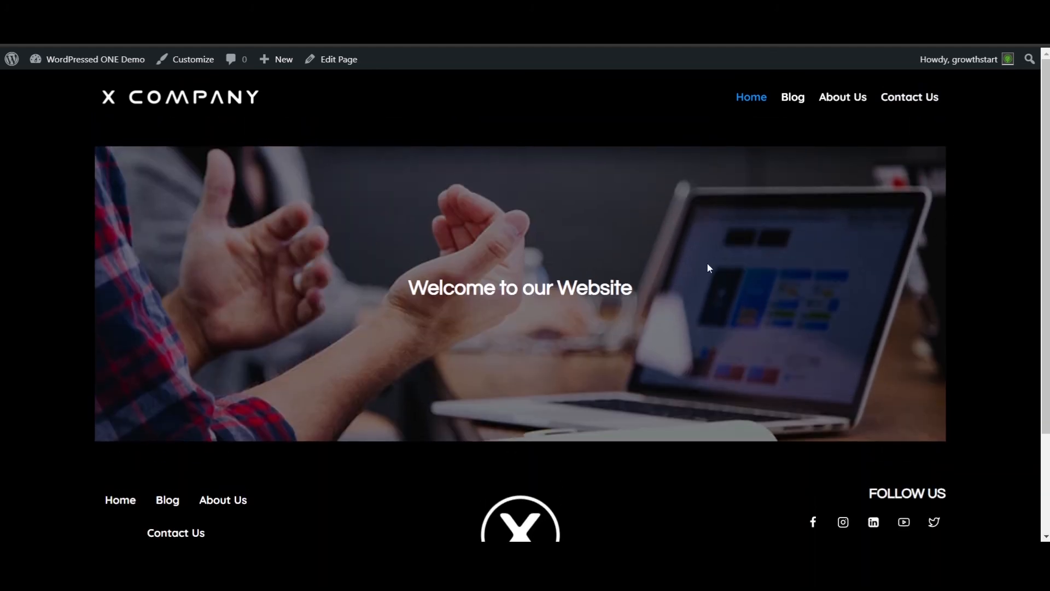